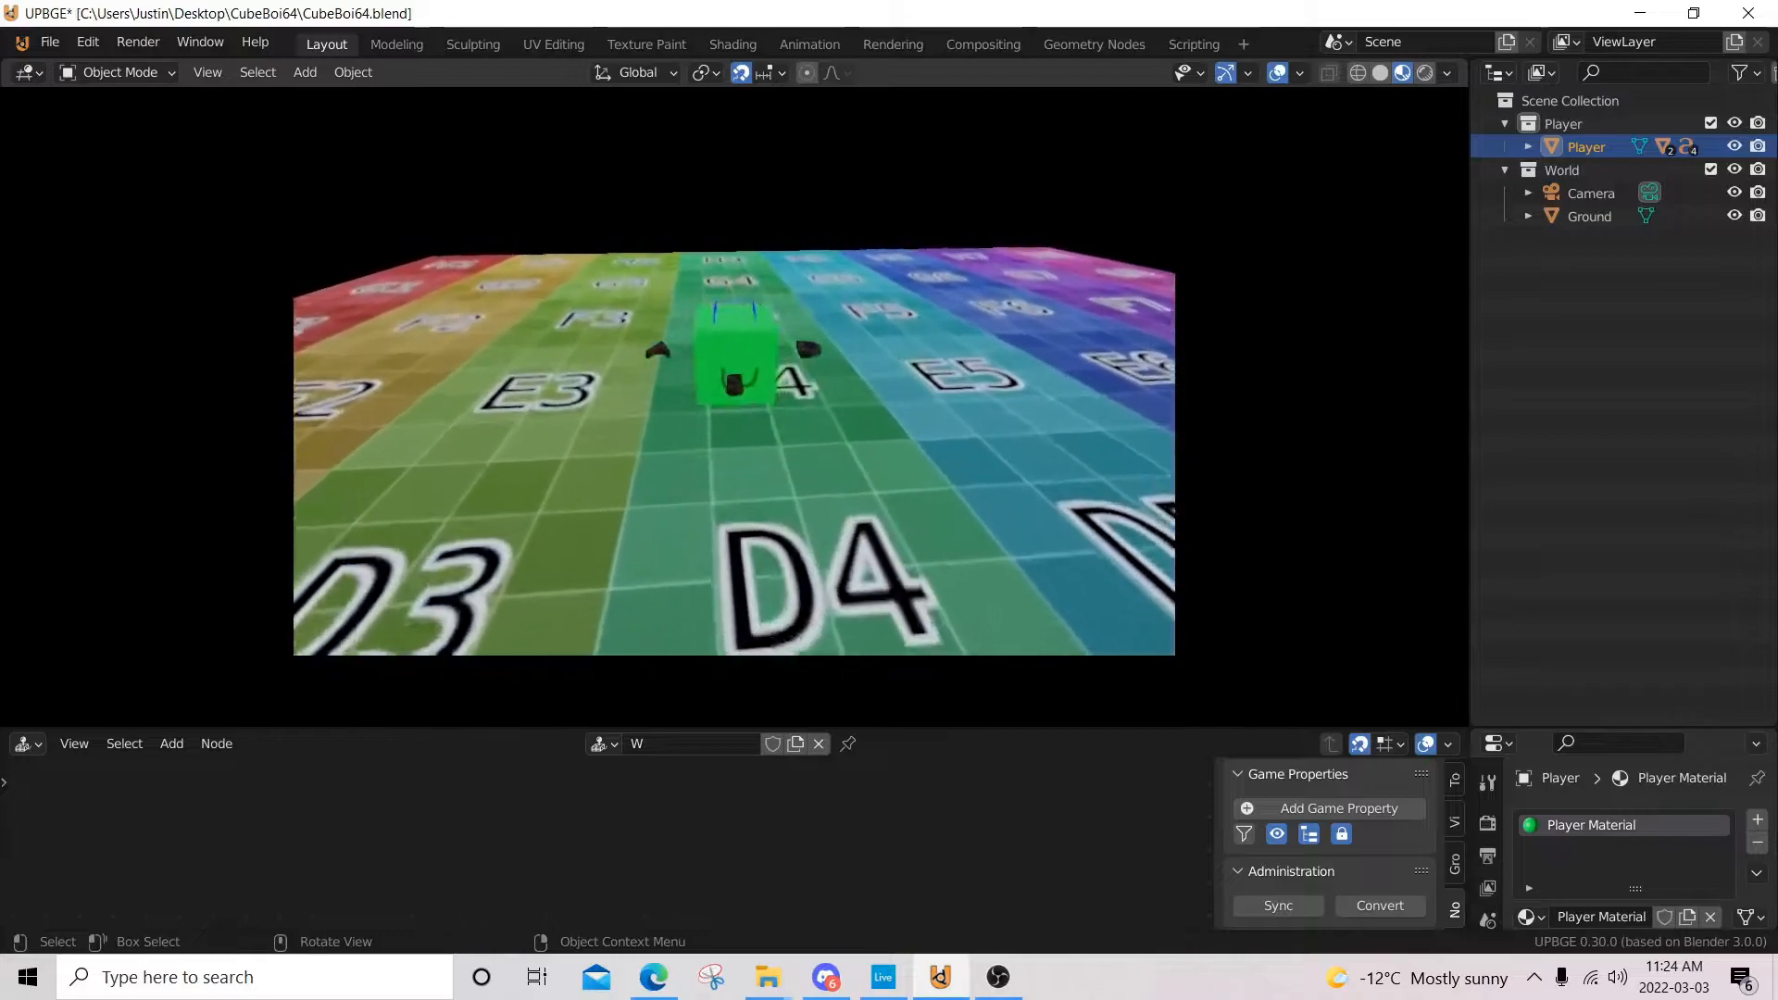
- Test the player cube's movement in the running game by walking it across the ground in all four directions
key("s")
key("a")
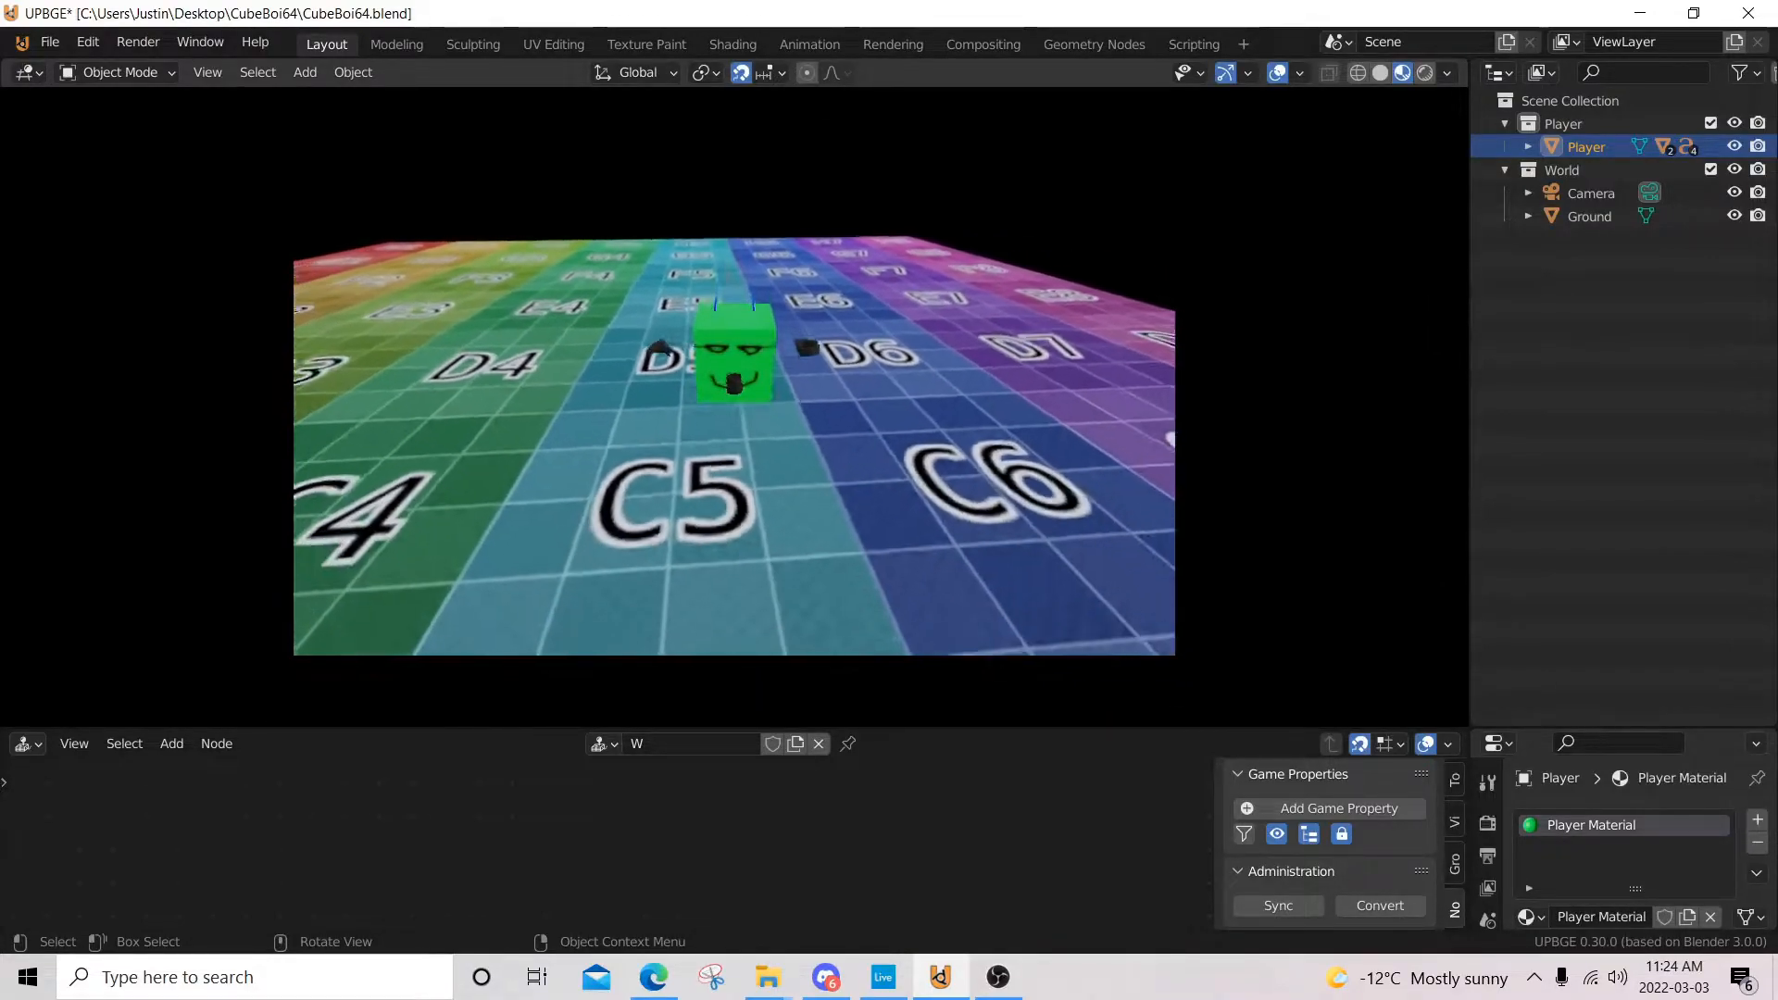
key("w")
key("d")
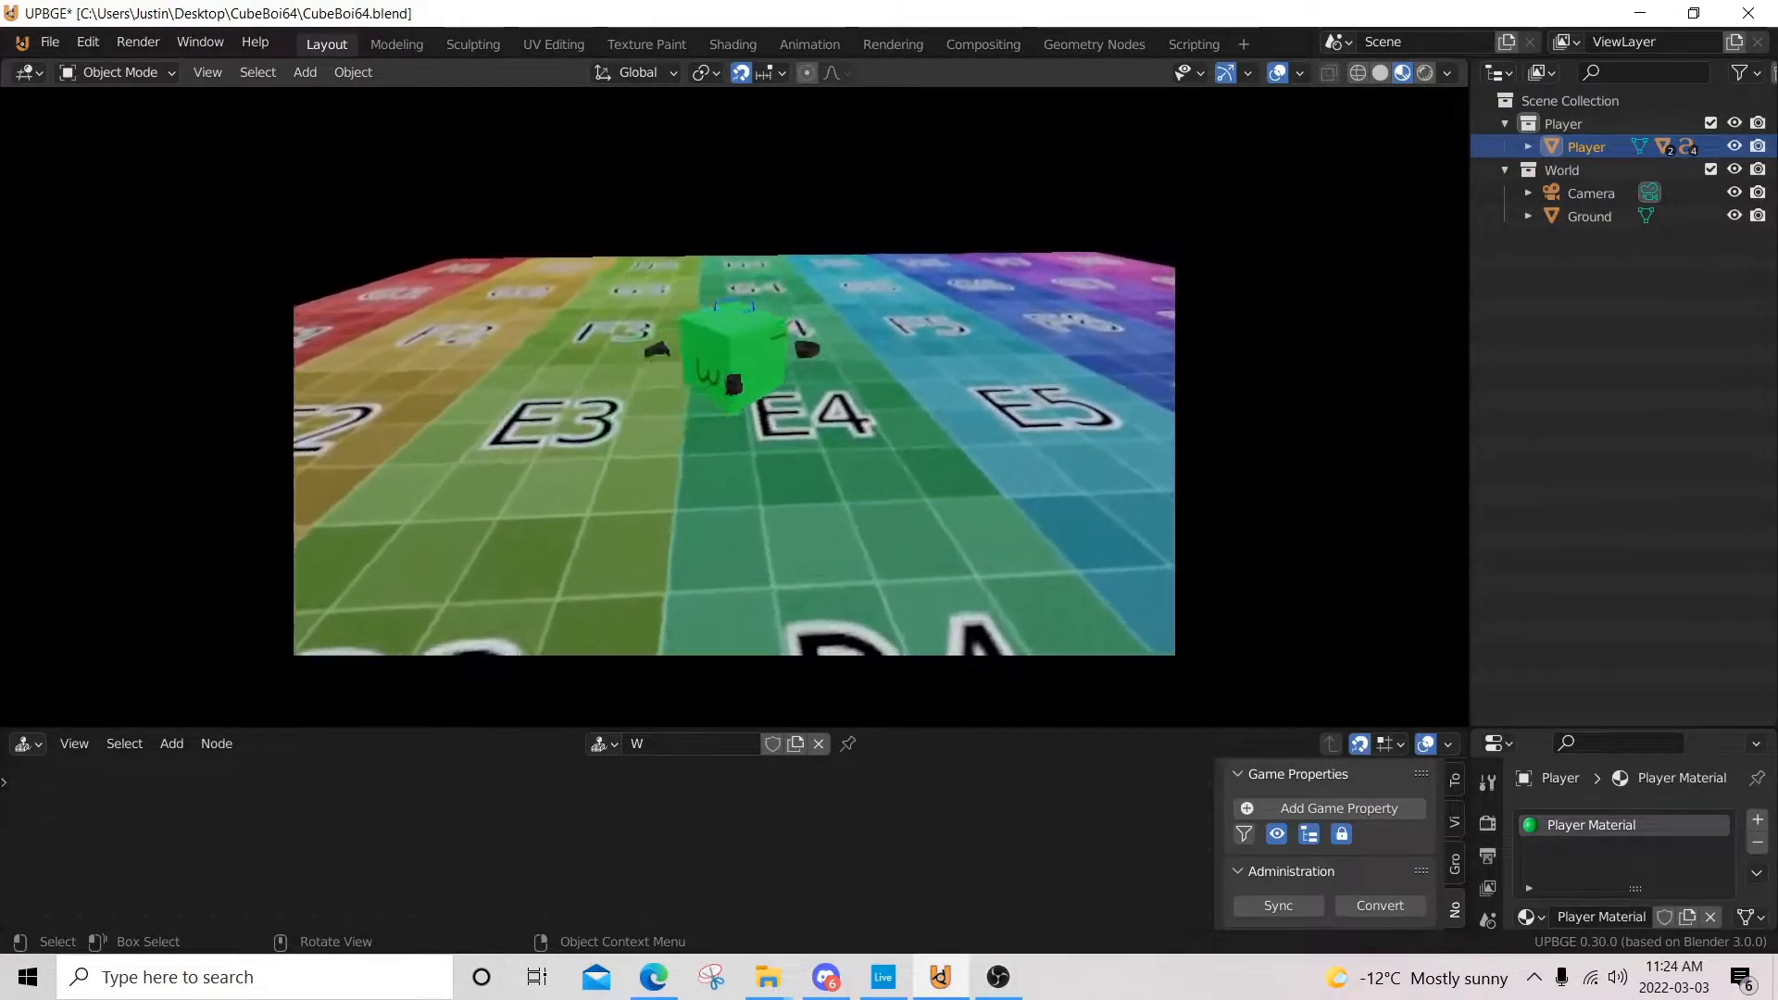
key("s")
key("d")
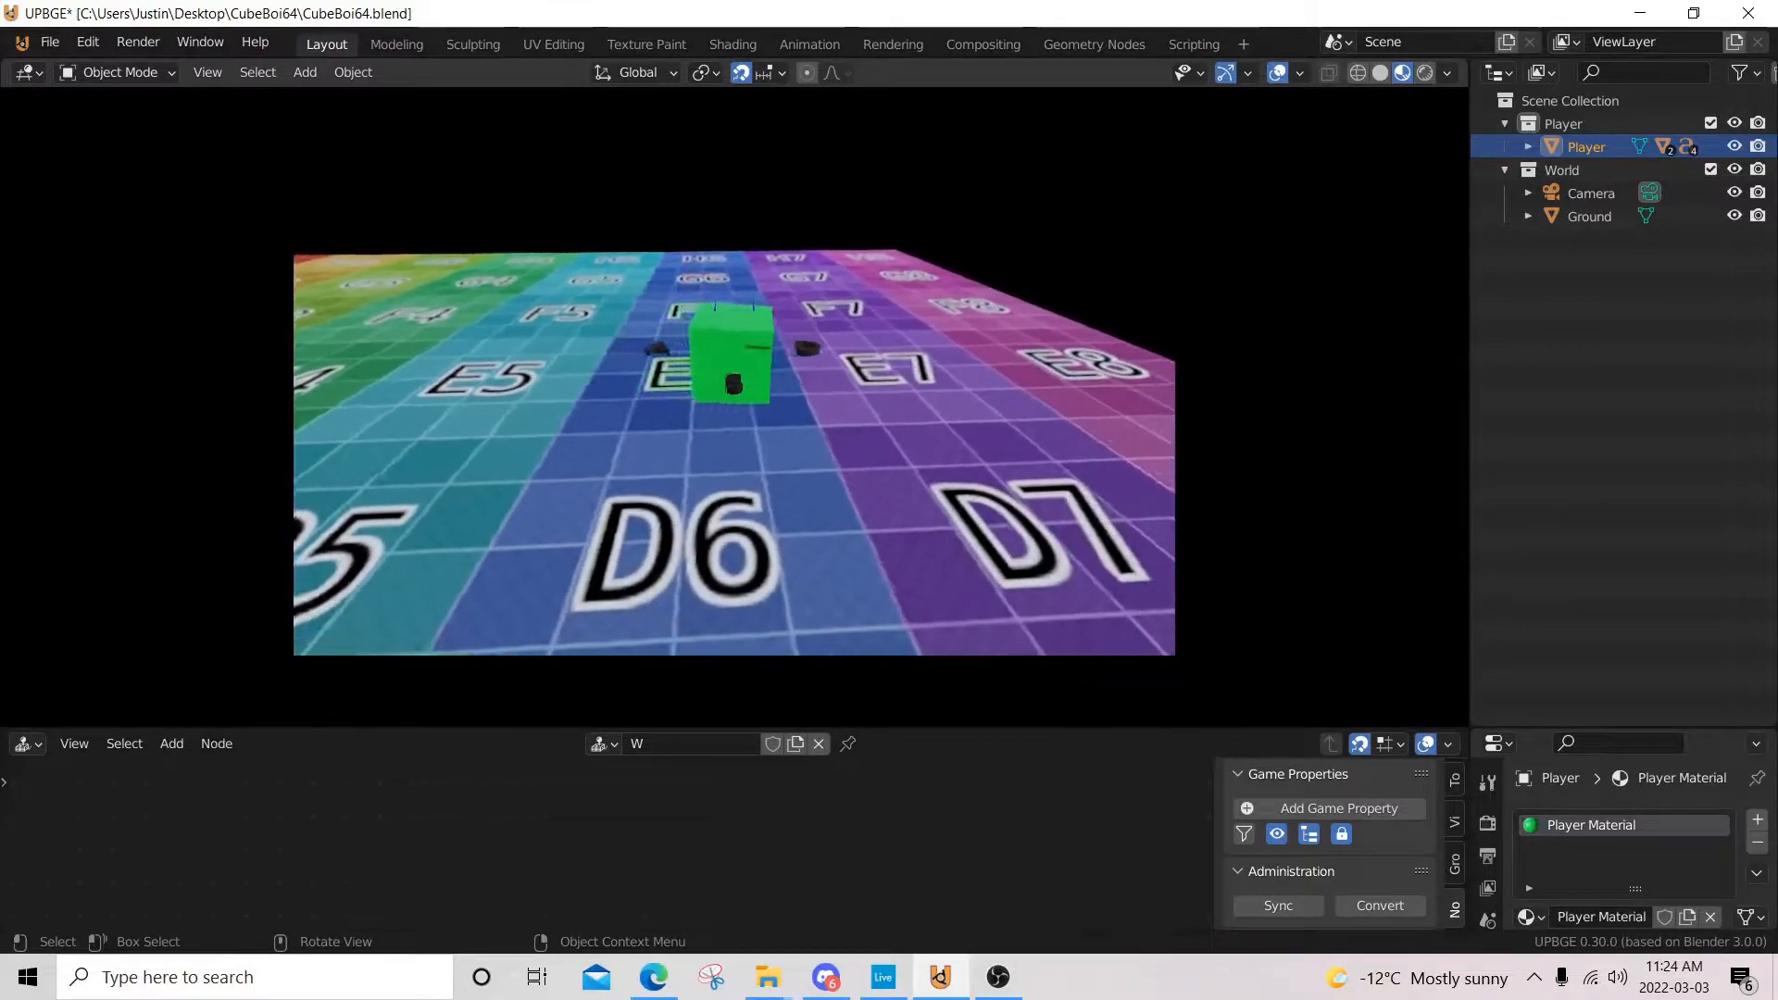
key("s")
key("a")
key("a")
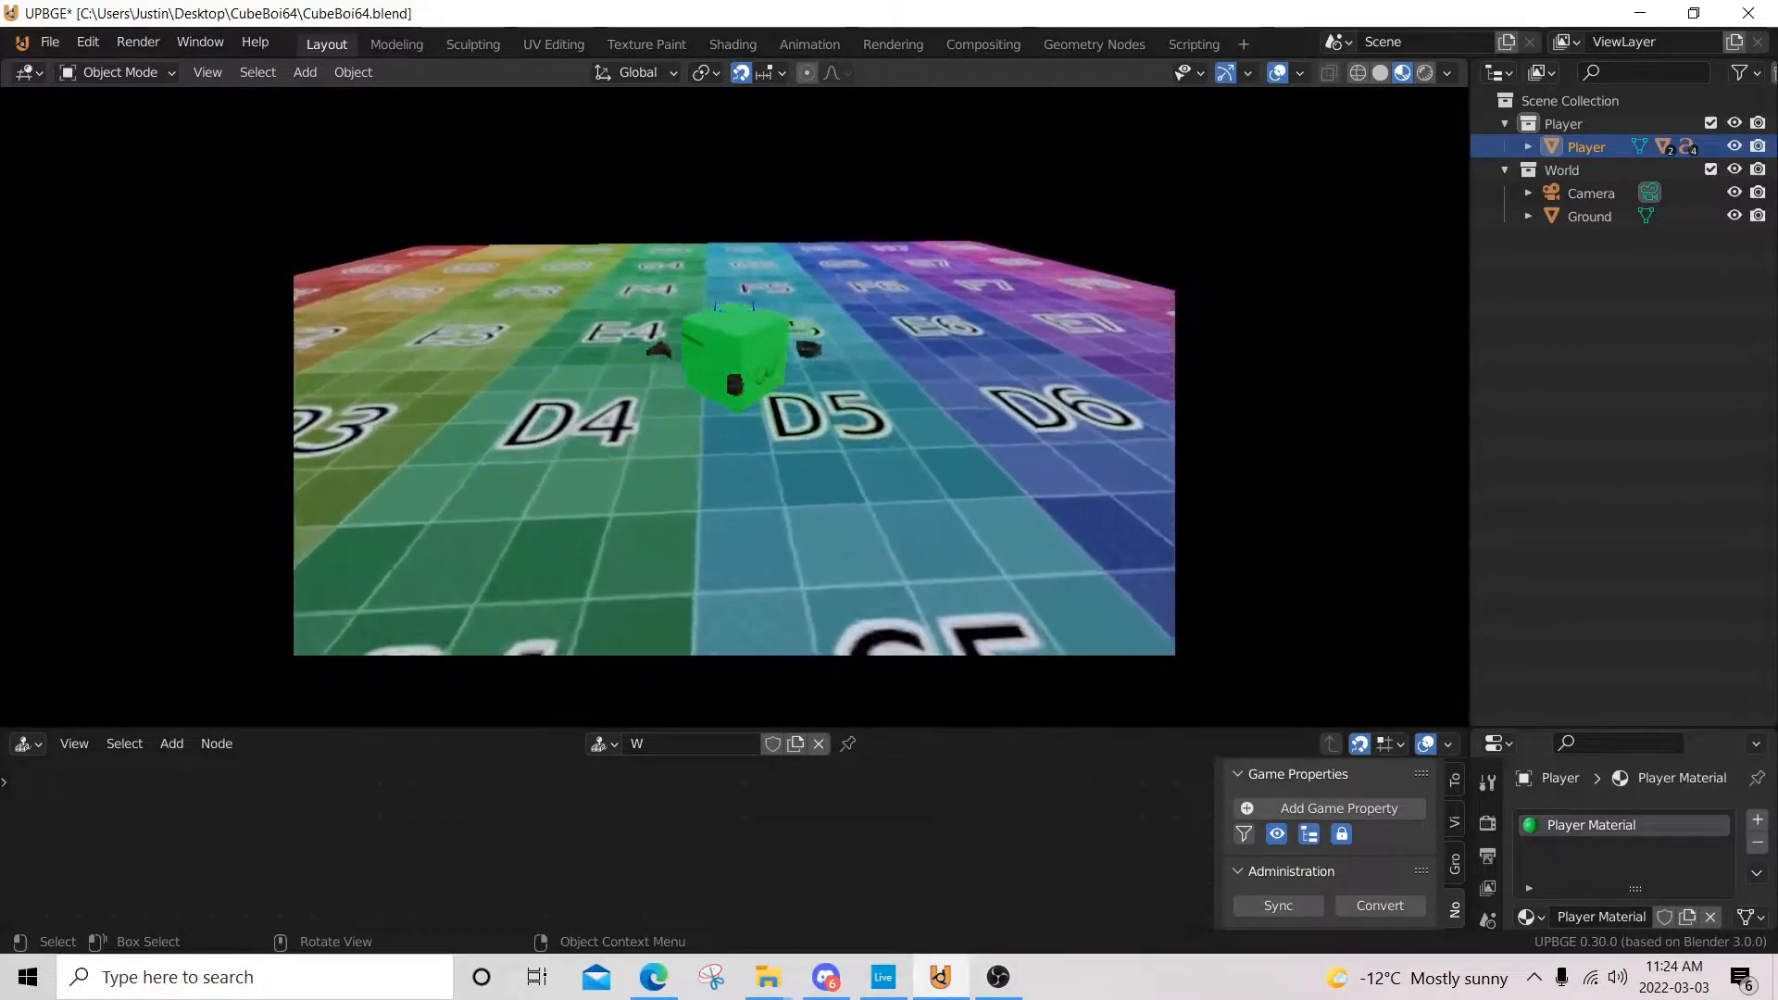
key("s")
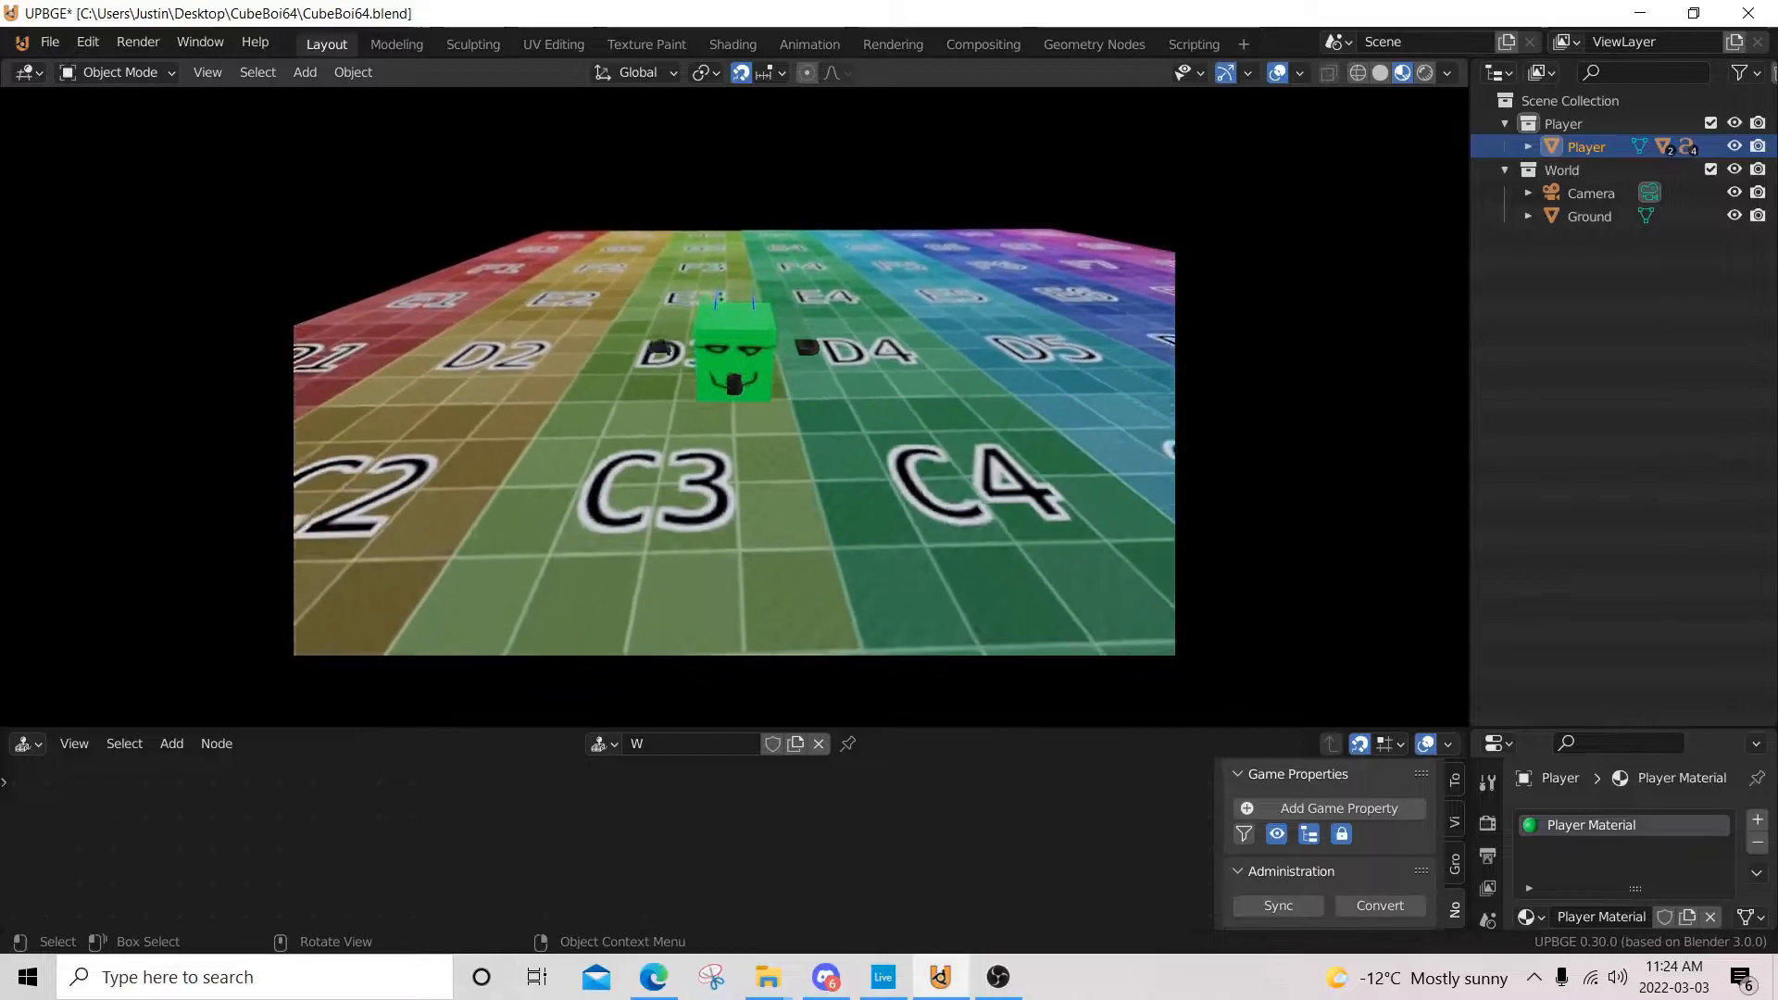
key("d")
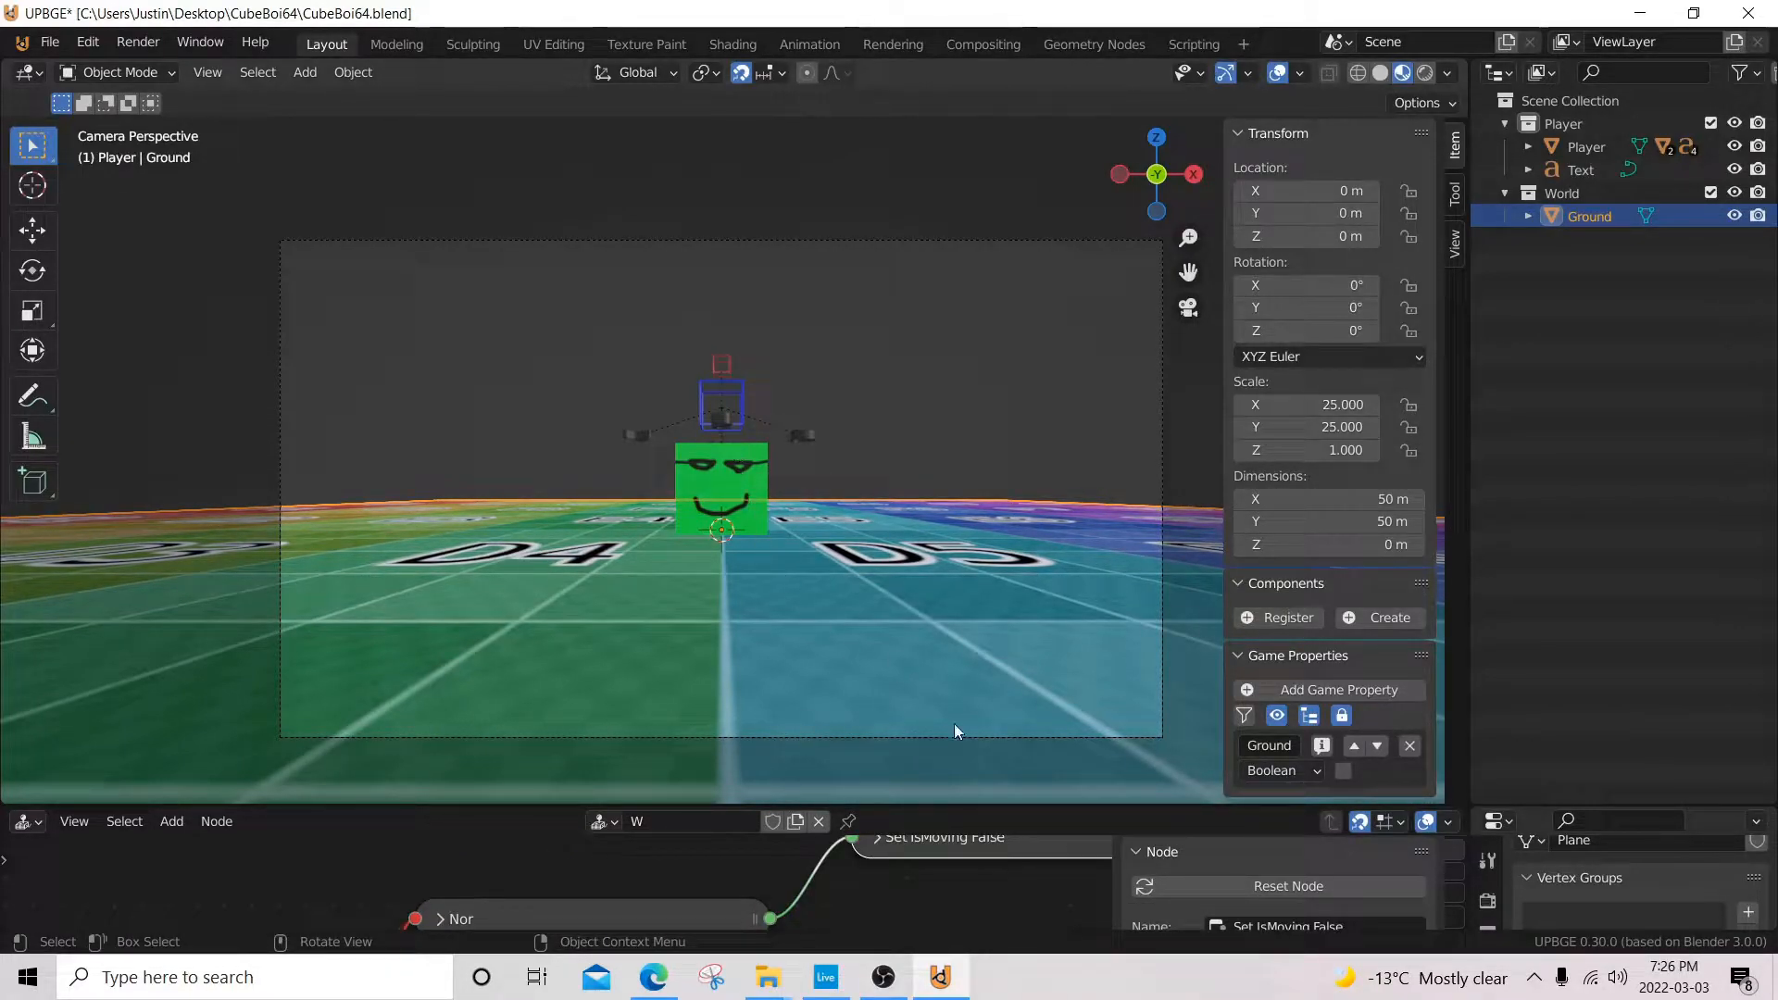
- Enlarge the logic node editor to review the Movement nodes and the Nor node feeding Set IsMoving False, and shrink the editor again
left_click_drag(711, 804, 710, 470)
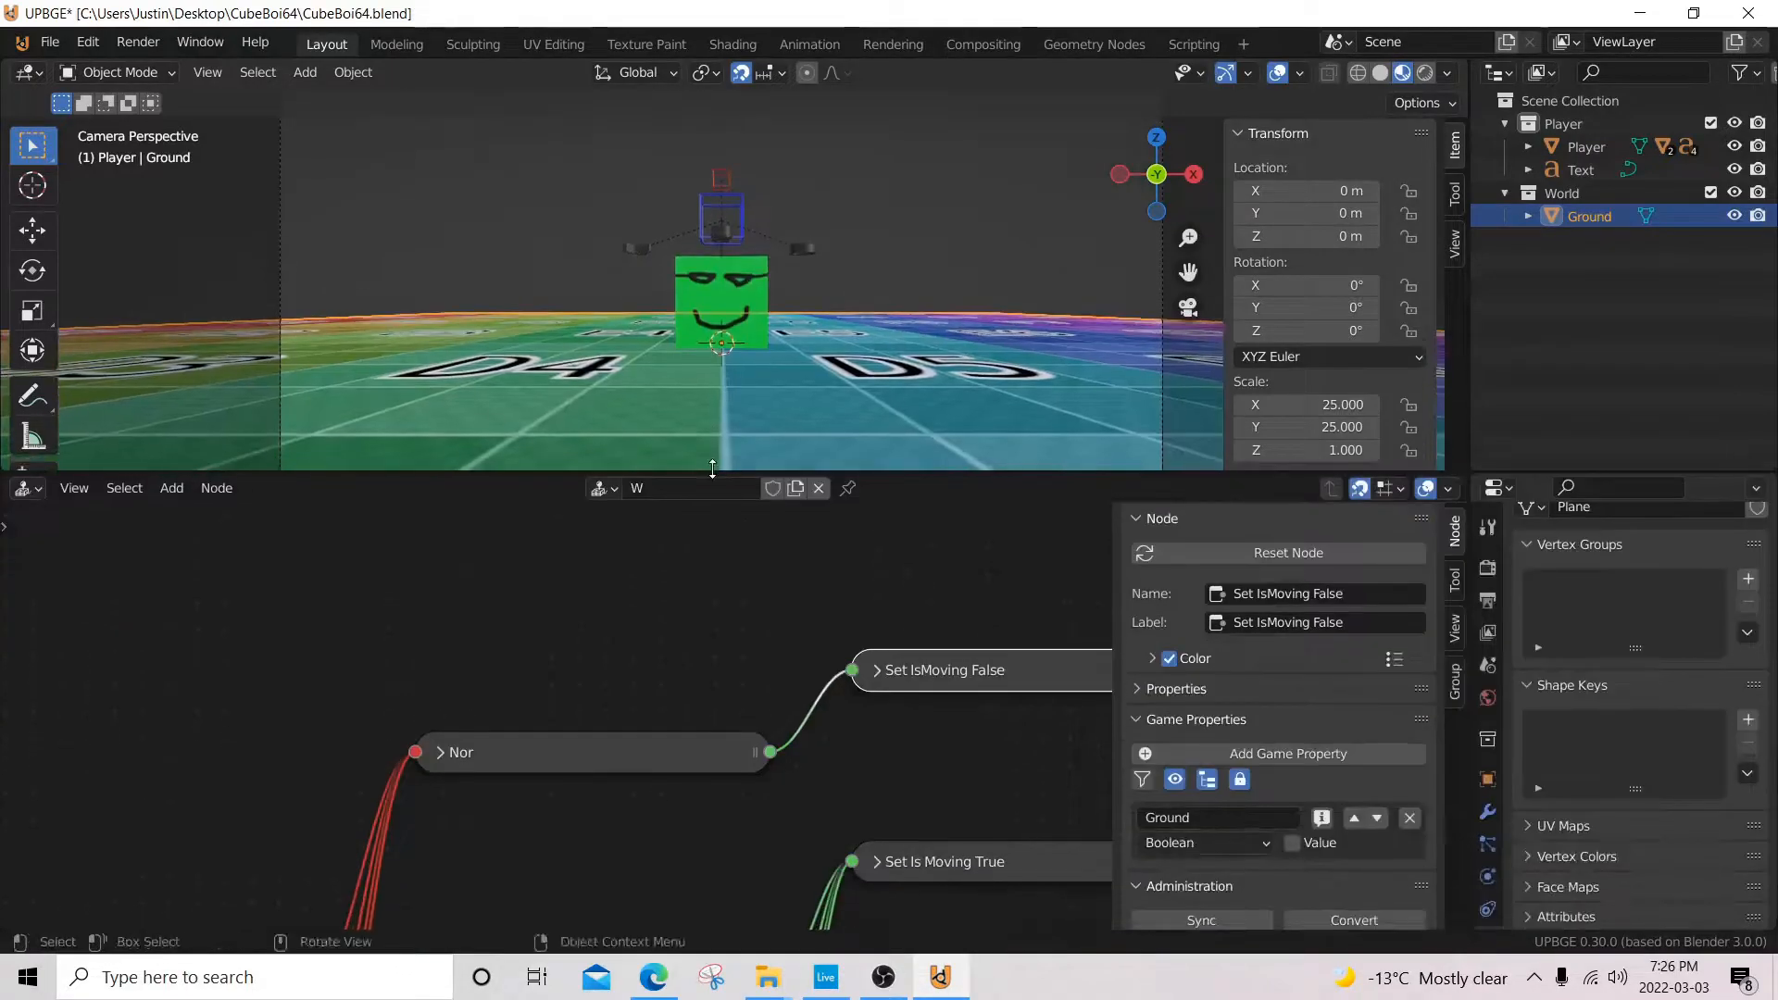
middle_click_drag(907, 703, 815, 570)
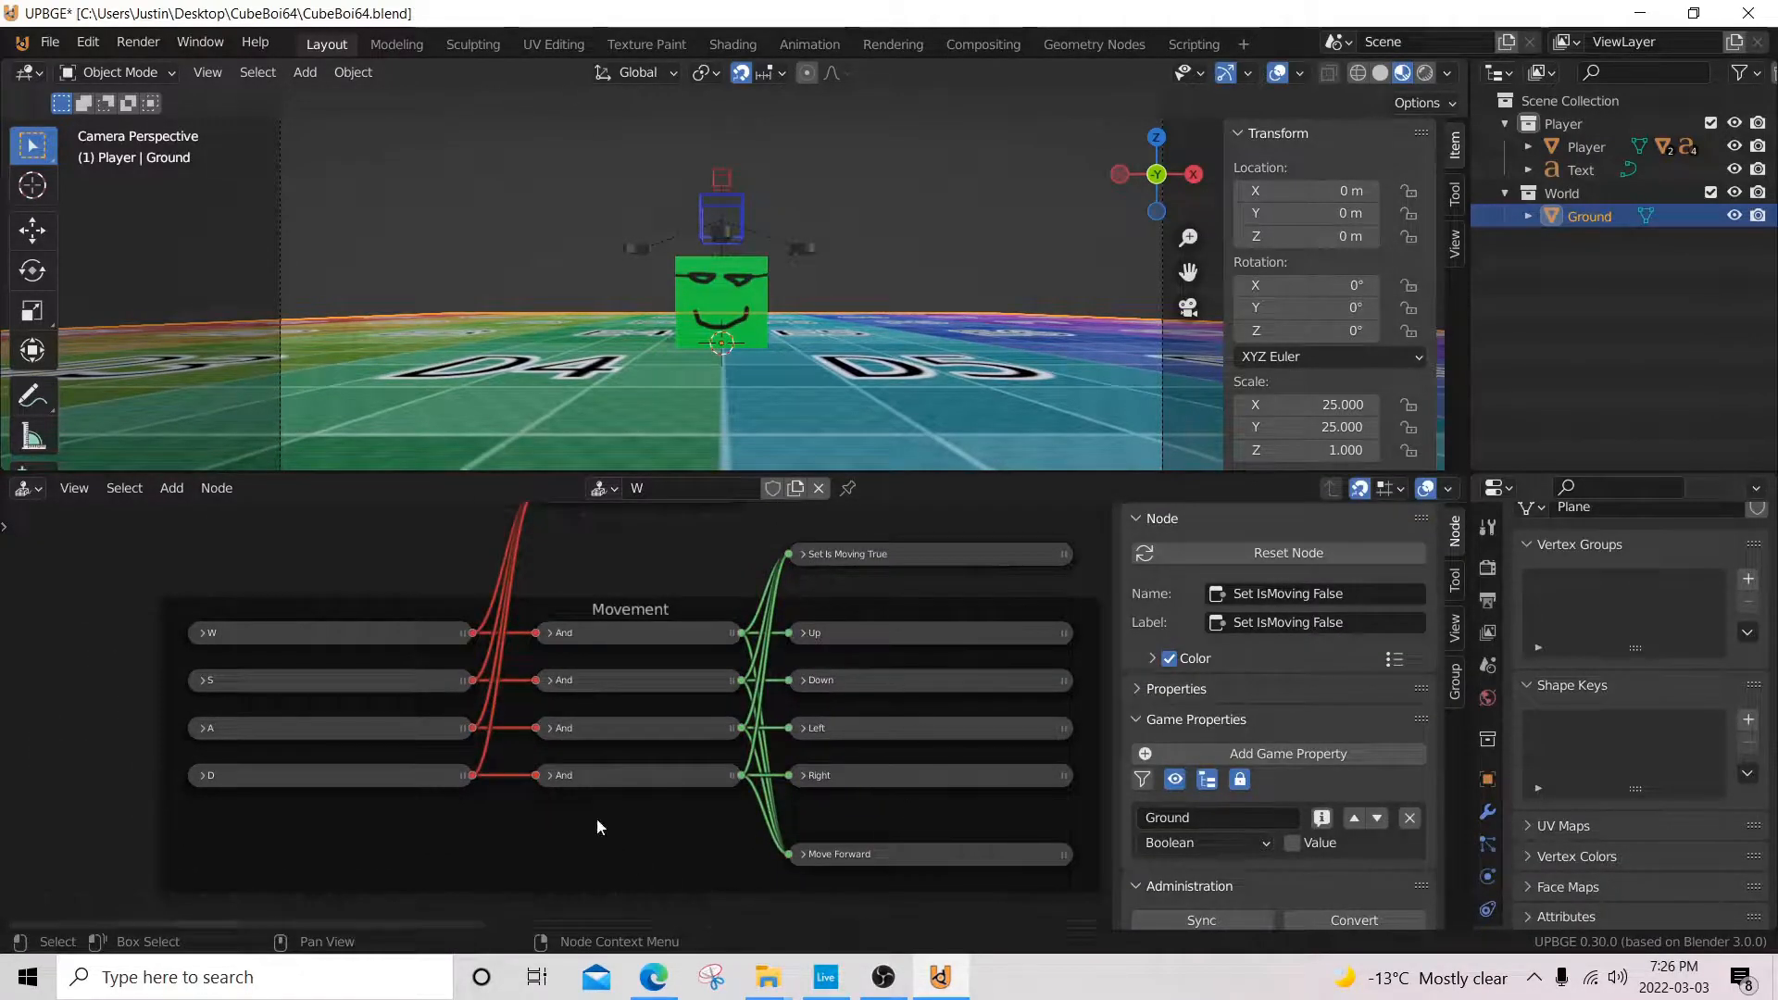
middle_click_drag(819, 558, 779, 672)
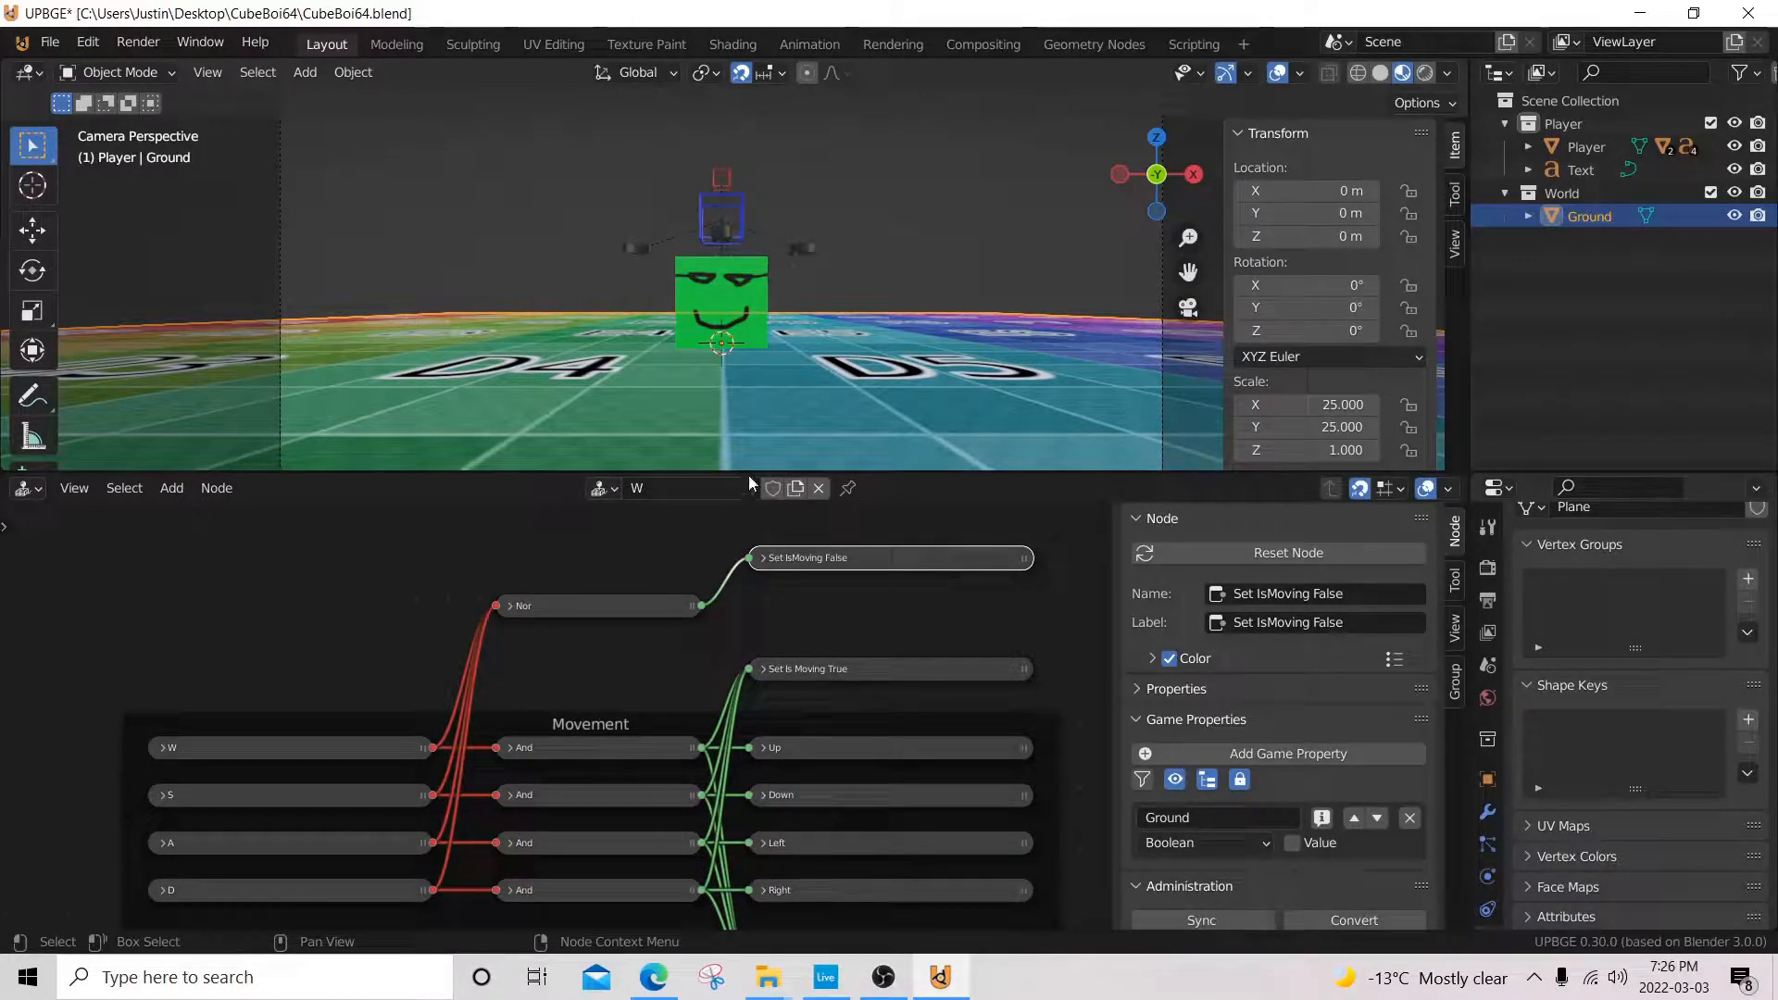
left_click_drag(731, 473, 729, 678)
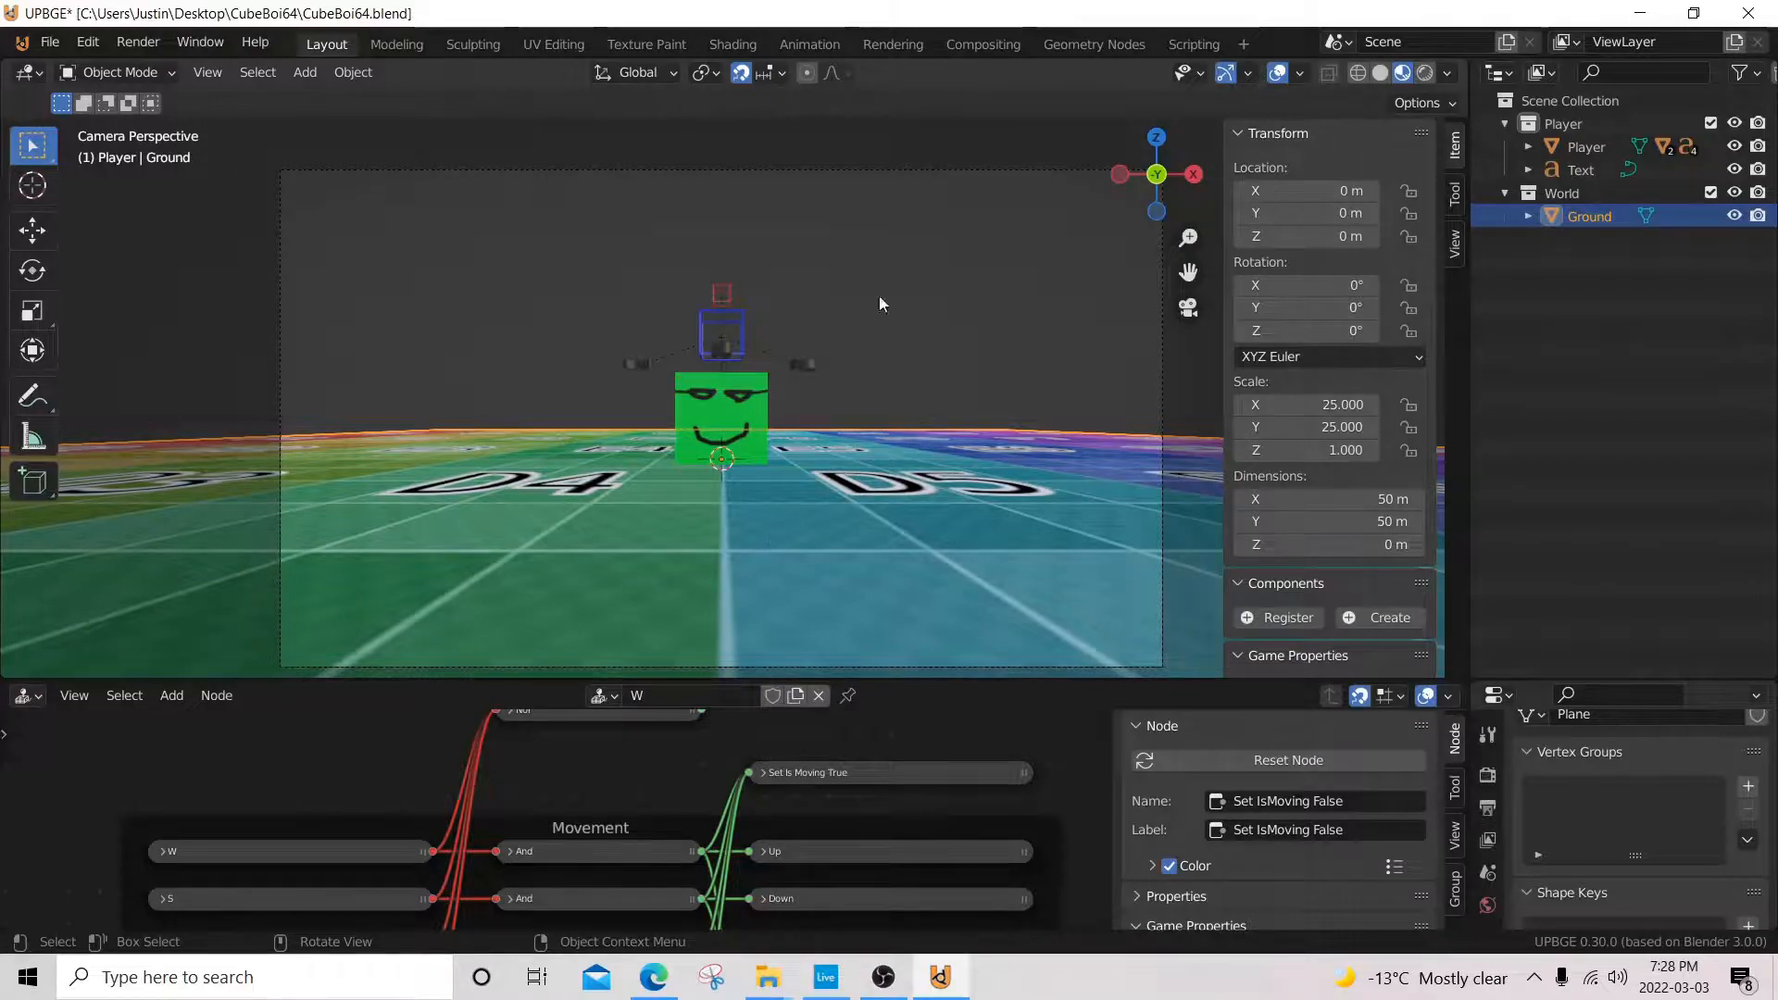
- Run the game and test the player by steering it around the ground and making it jump
key("p")
key("a")
key("a")
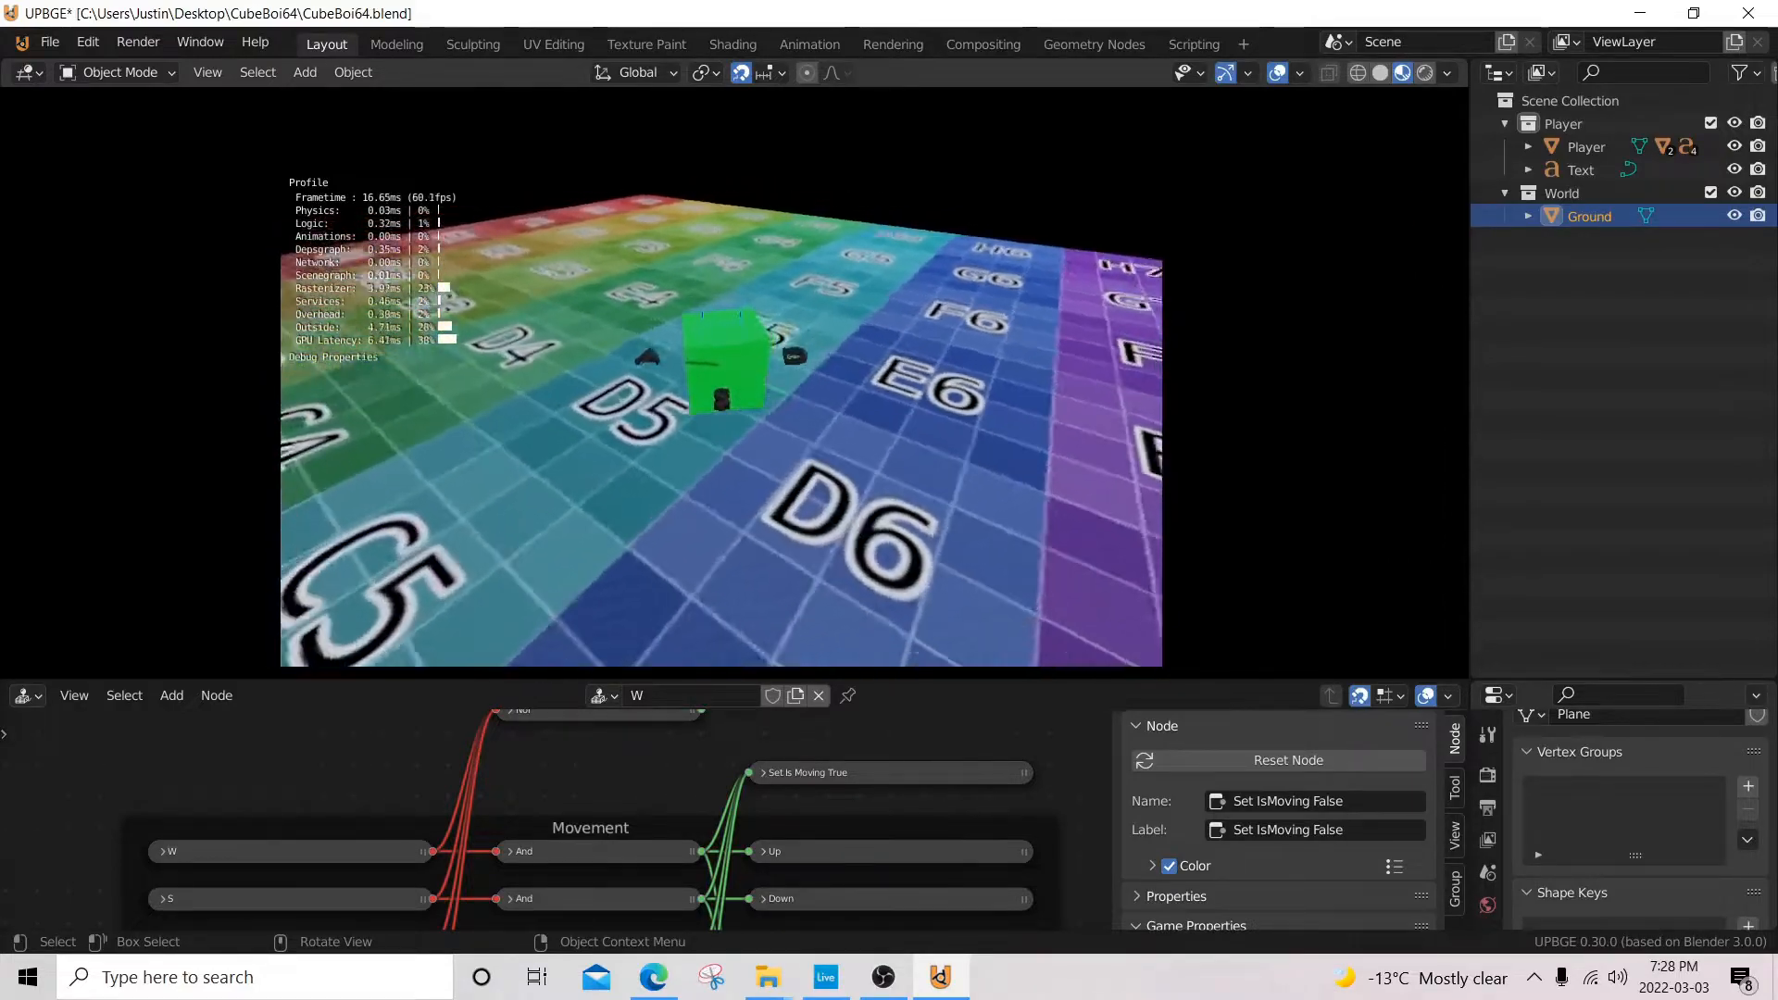
key("a")
key("a")
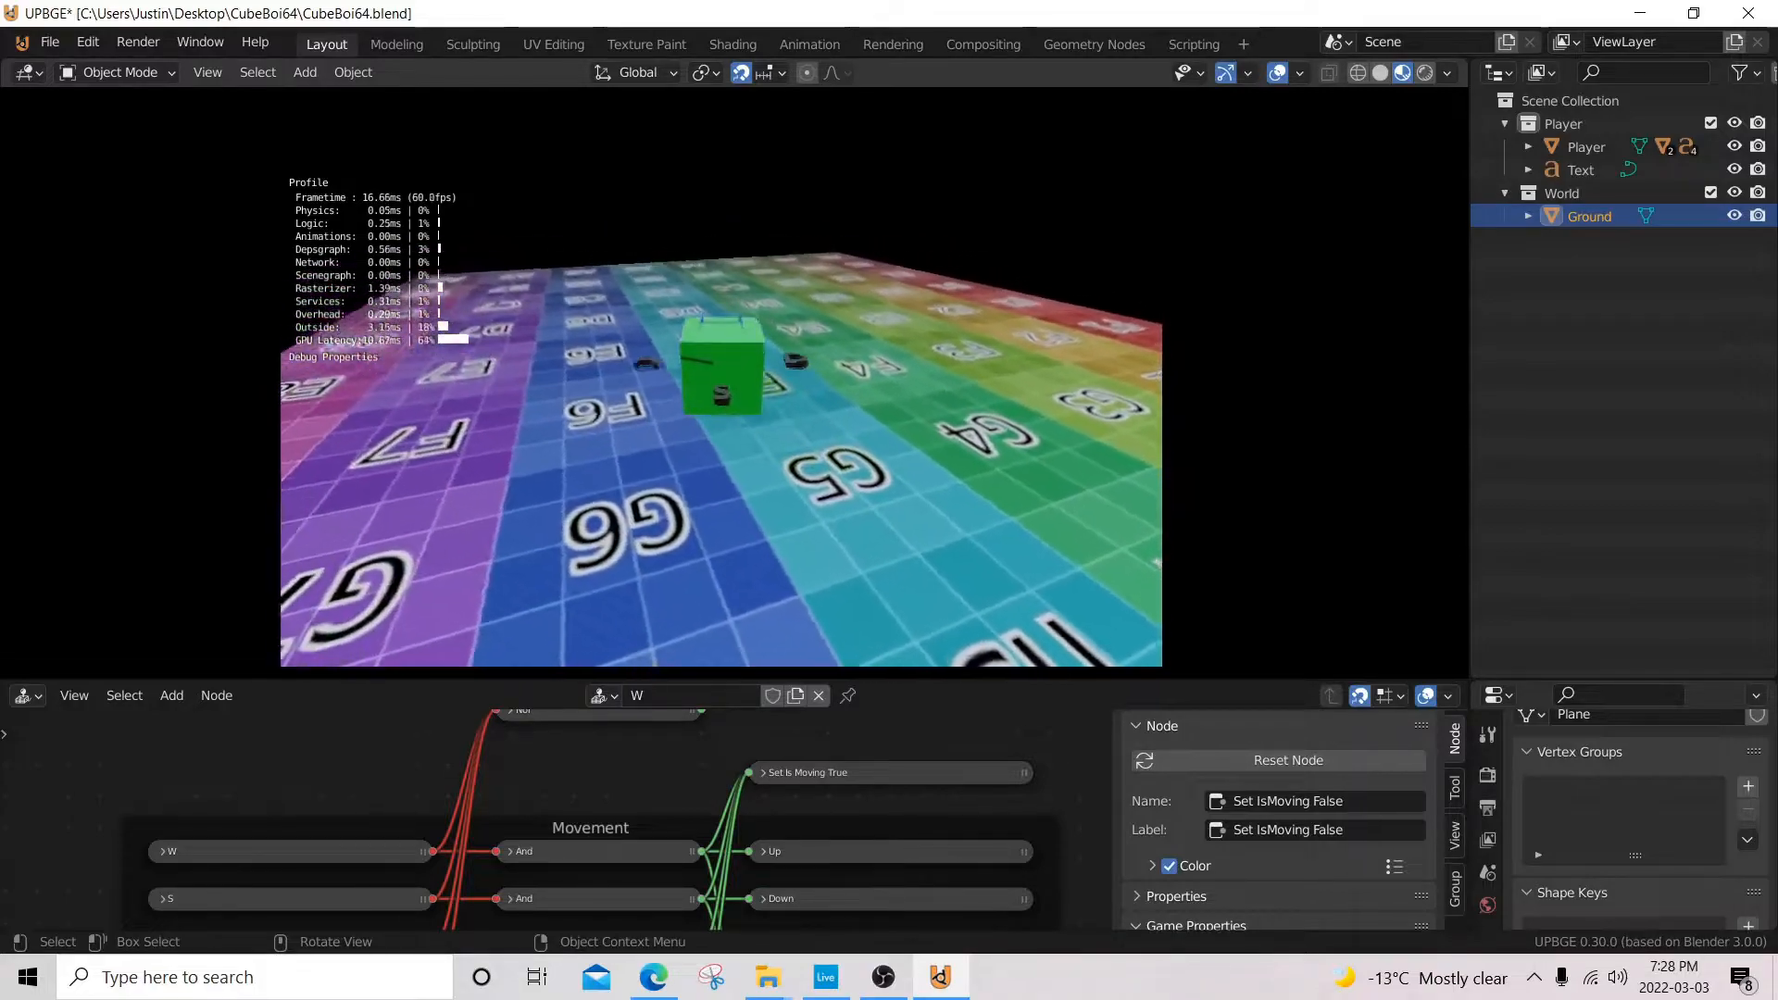
key("a")
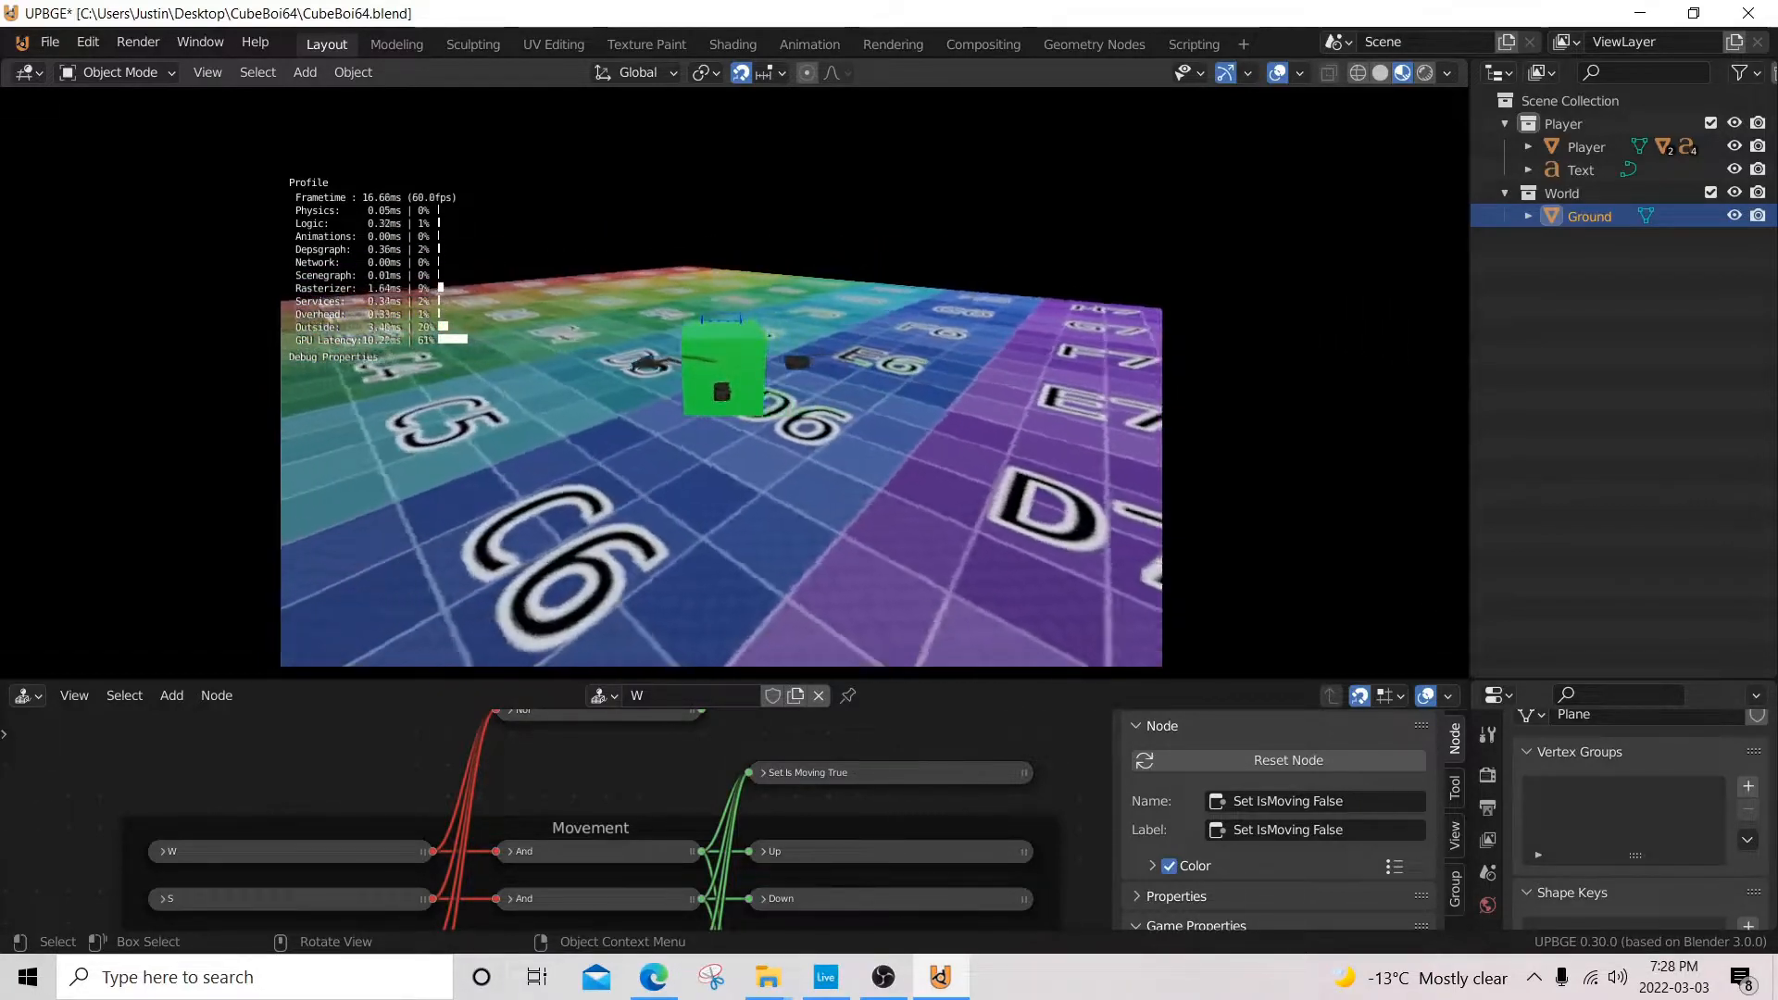
key("a")
key("a")
key("space")
key("a")
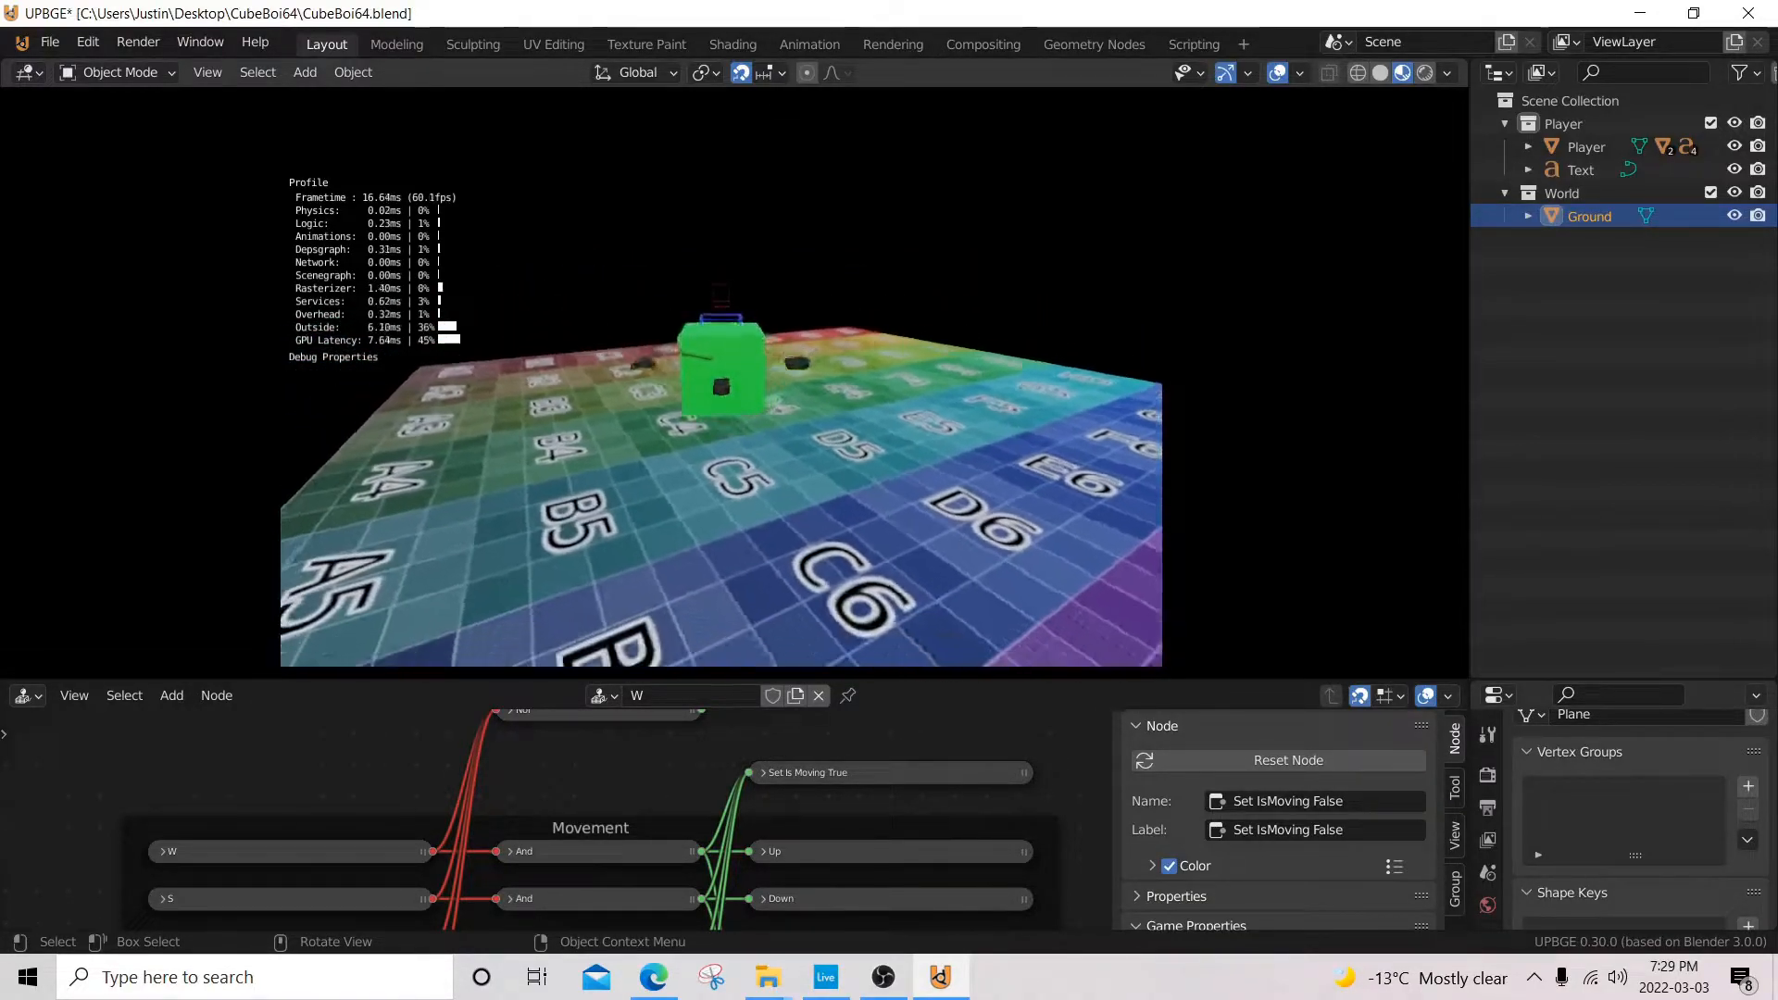
key("a")
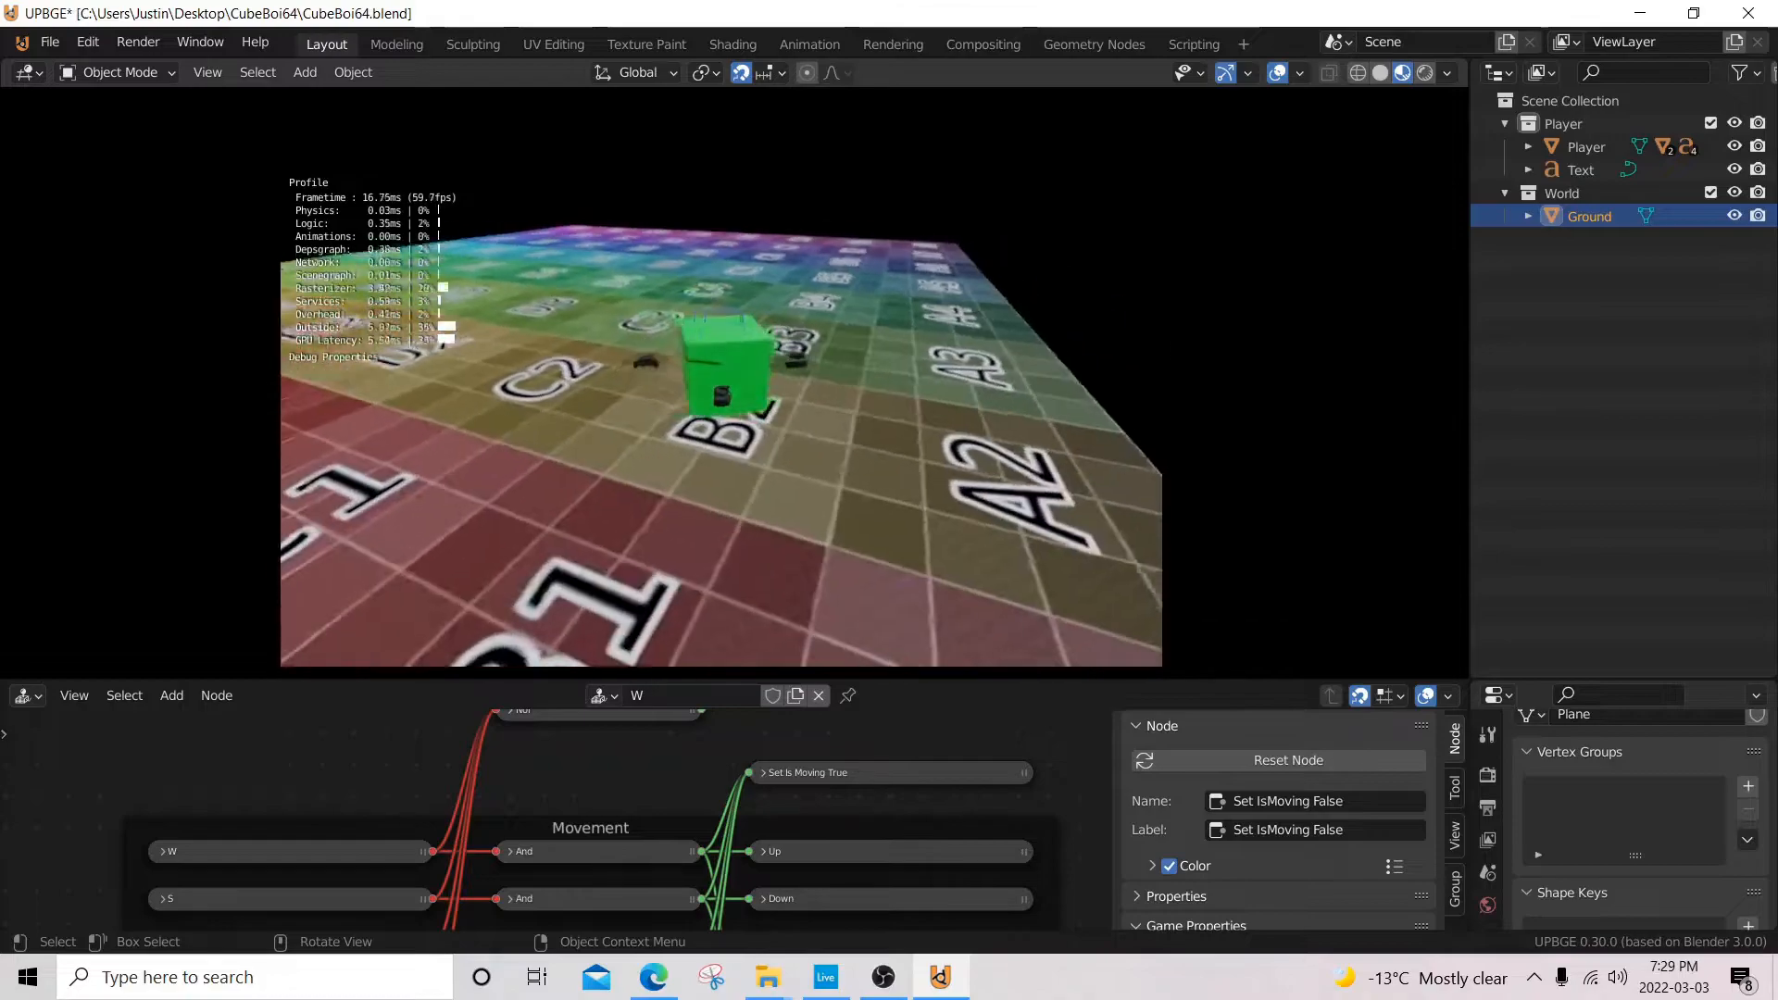
key("a")
key("a")
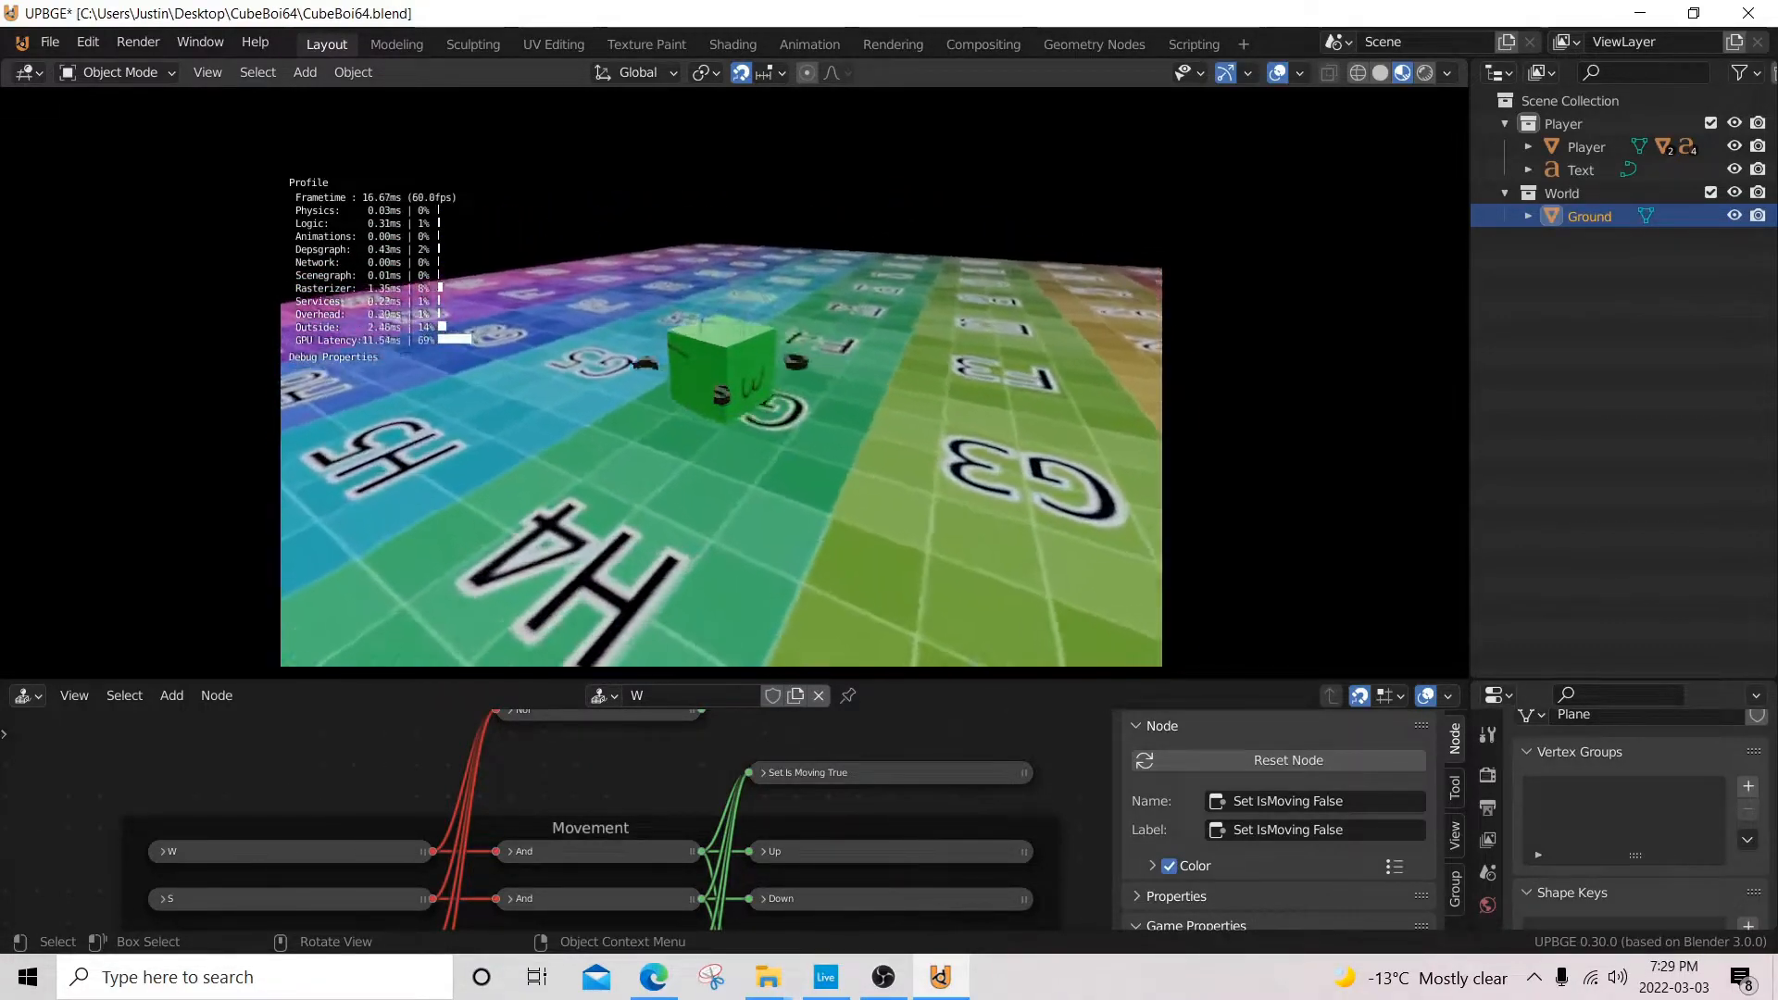
key("w")
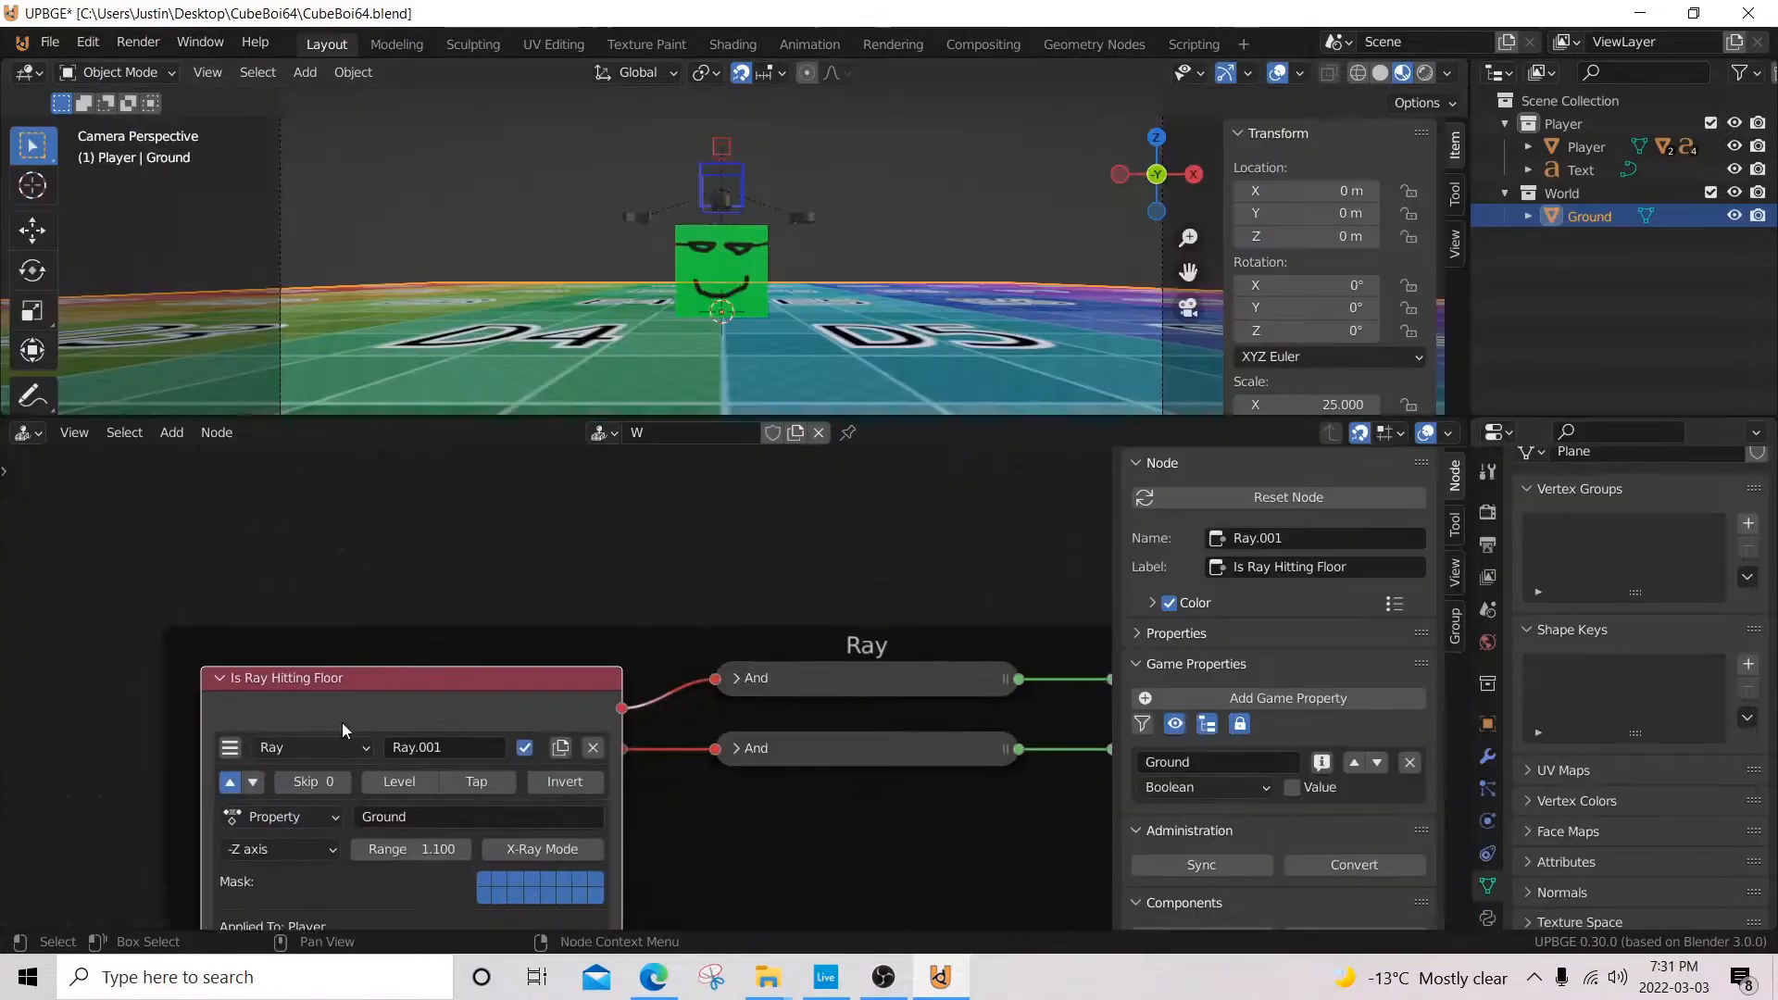
- Examine the Is Ray Hitting Floor sensor together with the game properties of the ground and the Player cube
left_click_drag(342, 720, 425, 648)
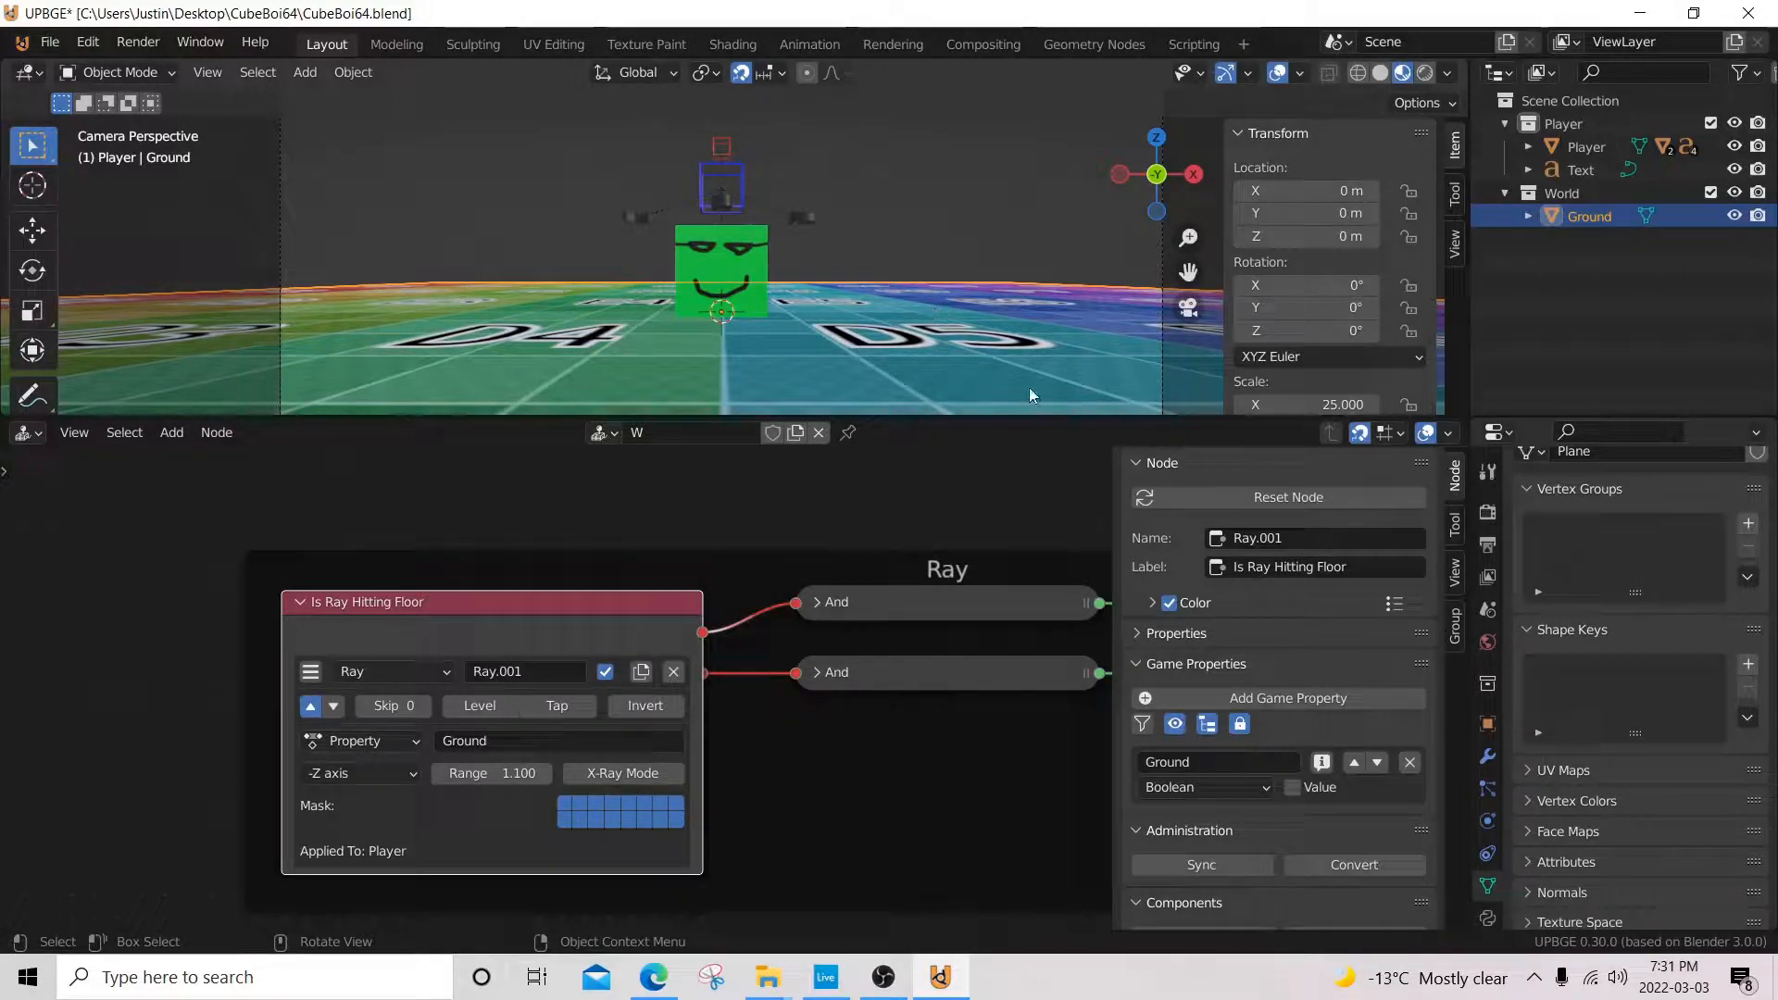
scroll(1297, 741, "down", 1)
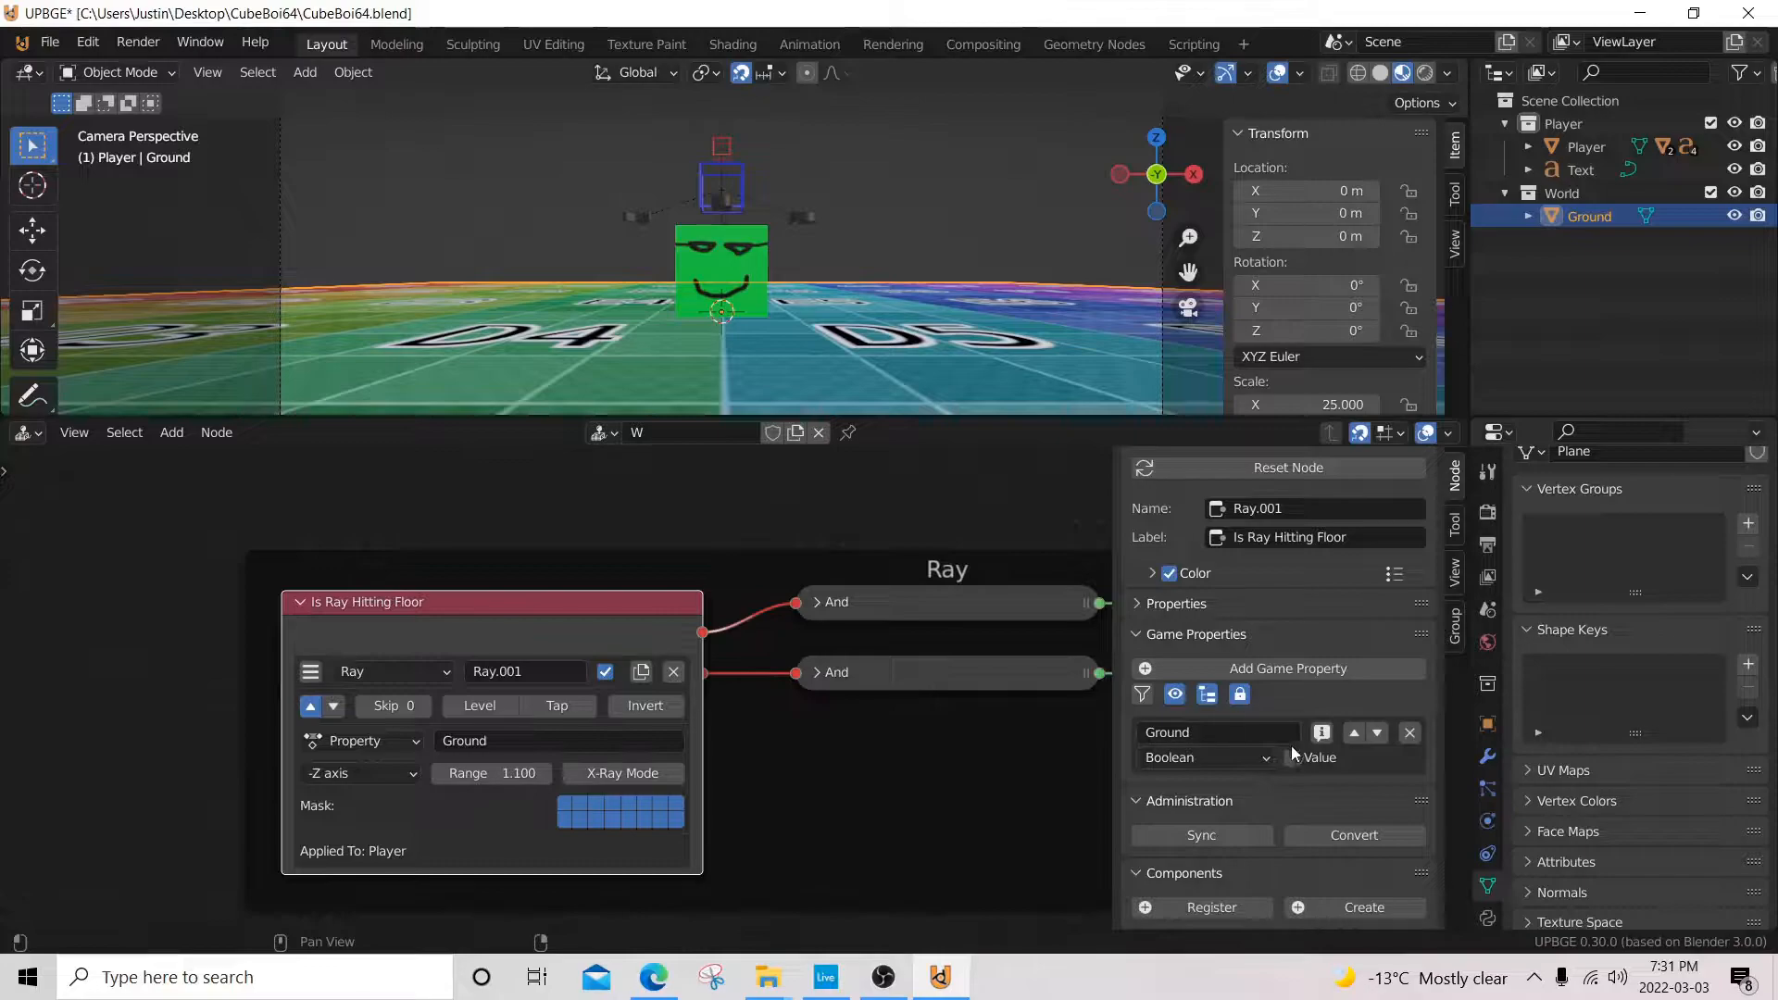
left_click(759, 235)
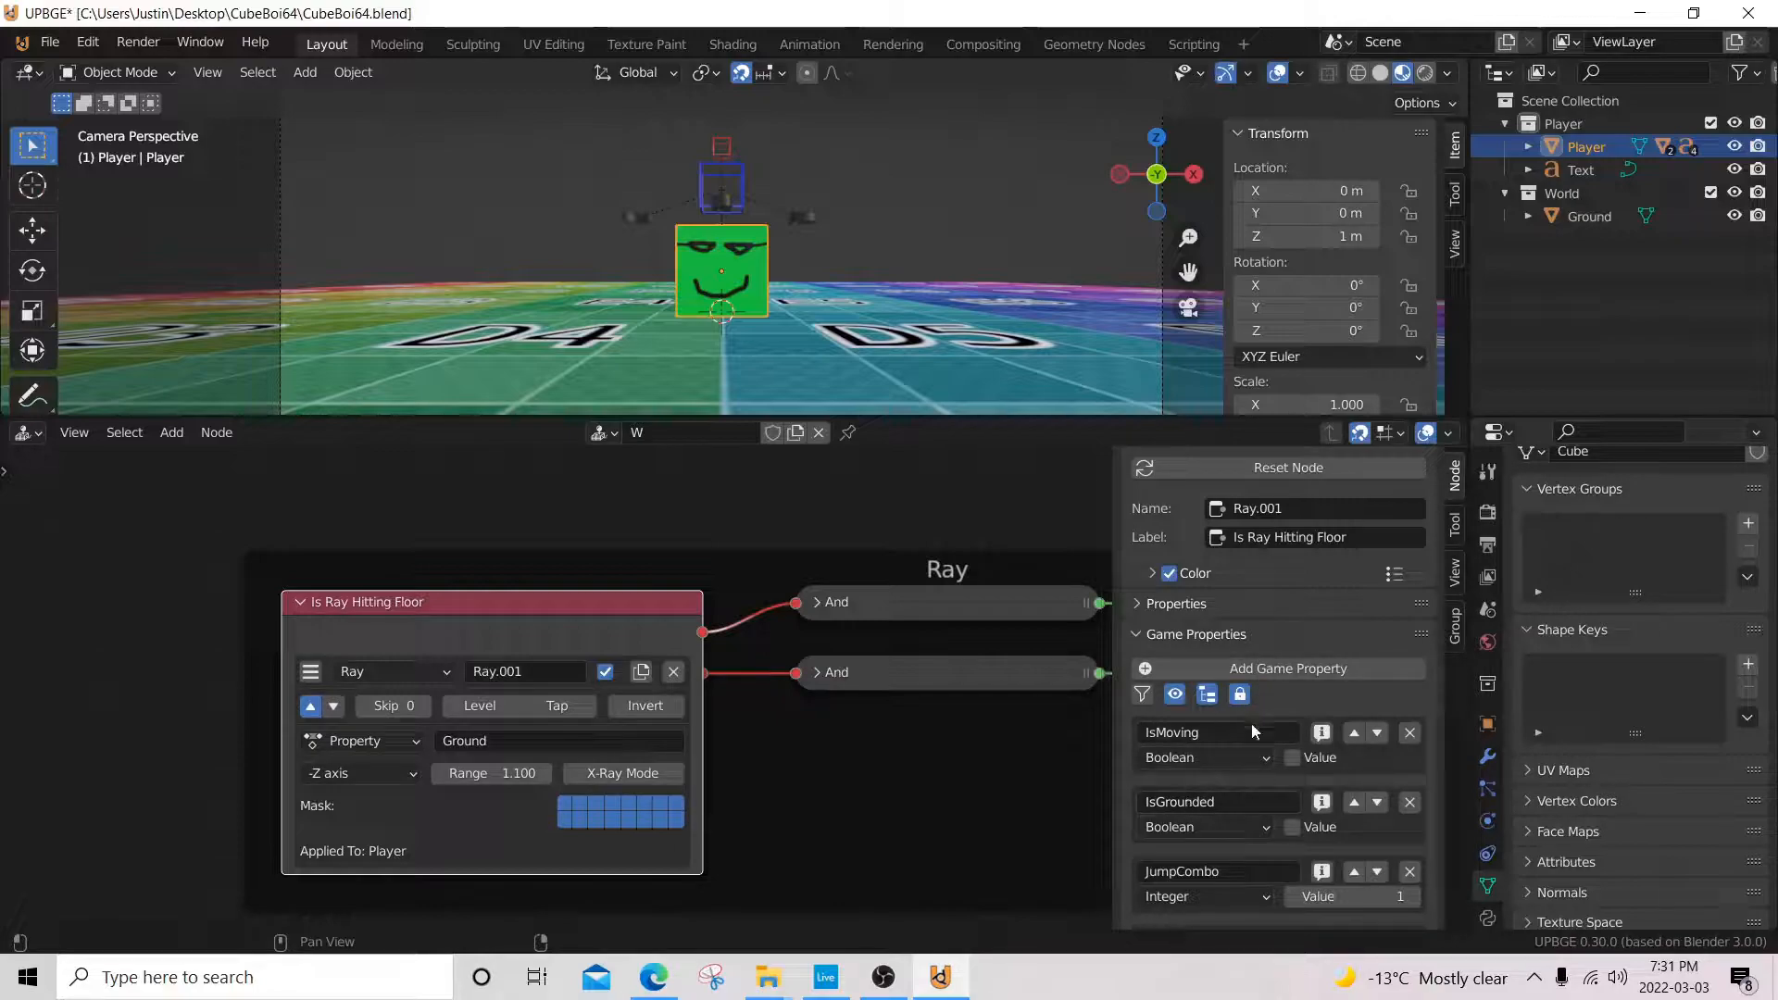
left_click(299, 602)
left_click(299, 603)
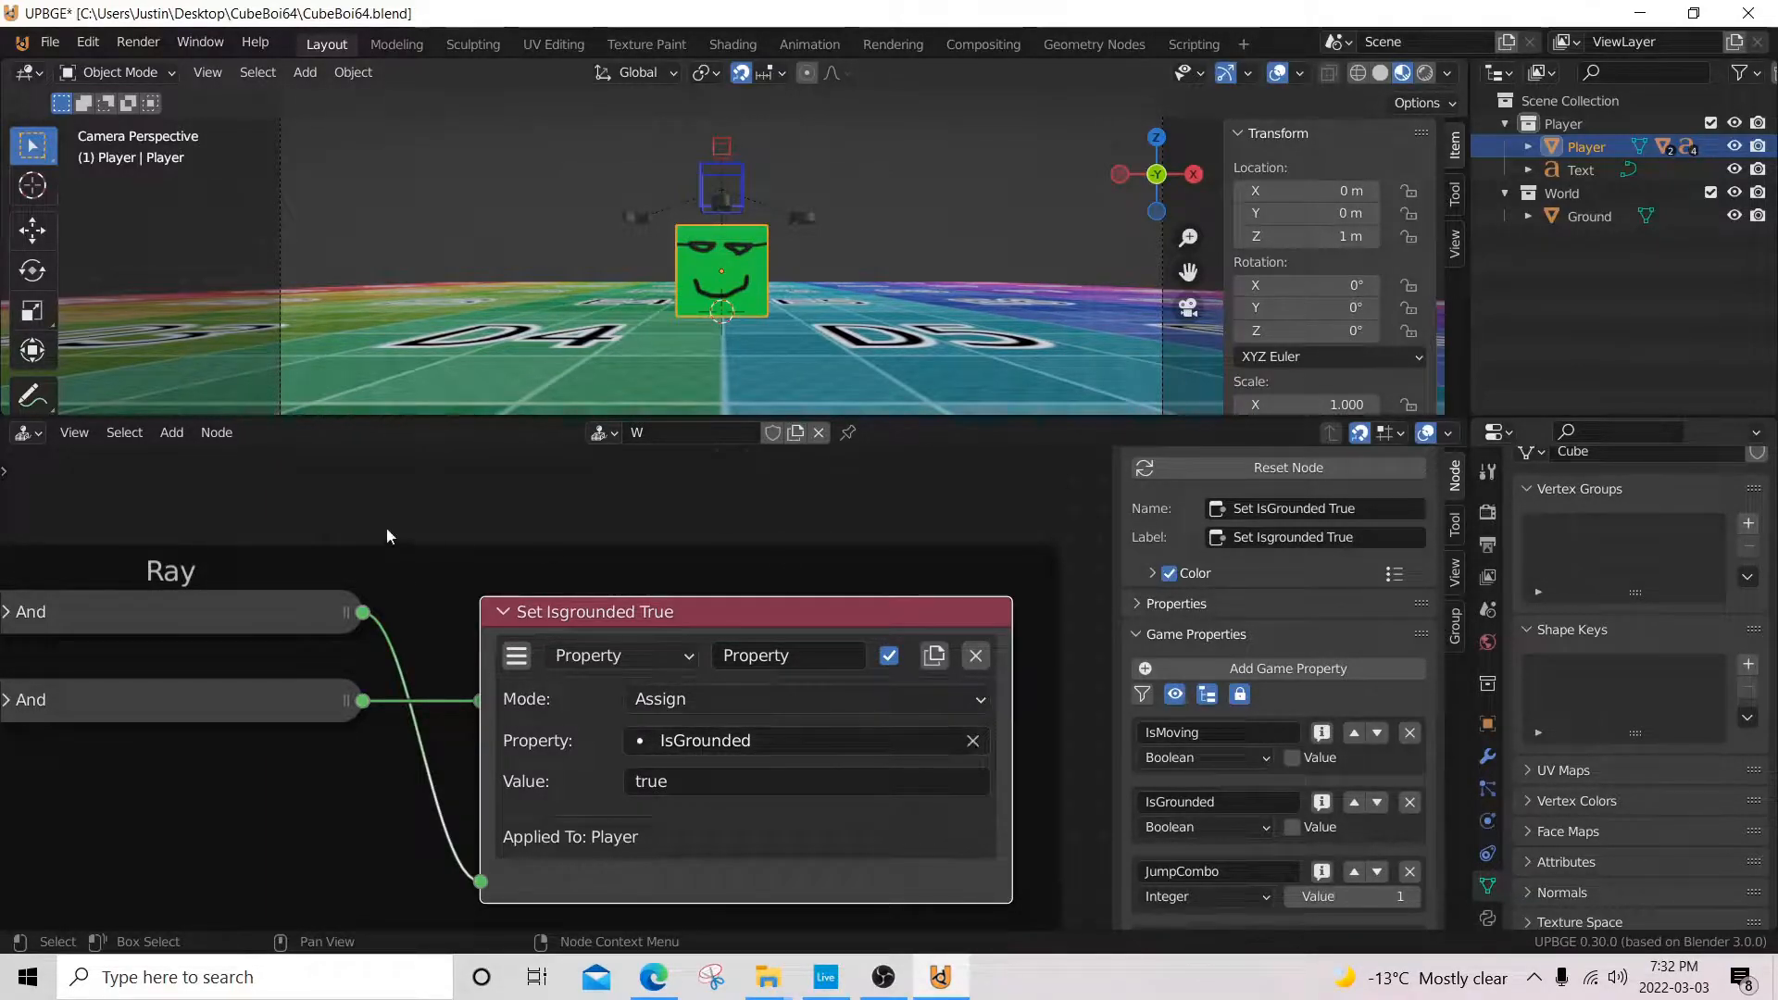
- Collapse the Set Isgrounded True node and expand the Is Ray Not Hitting Floor sensor to review its inverted ray settings
left_click(503, 611)
left_click(511, 704)
middle_click_drag(234, 652, 748, 590)
scroll(749, 590, "down", 4)
left_click(110, 626)
middle_click_drag(246, 697, 371, 636)
scroll(368, 639, "up", 4)
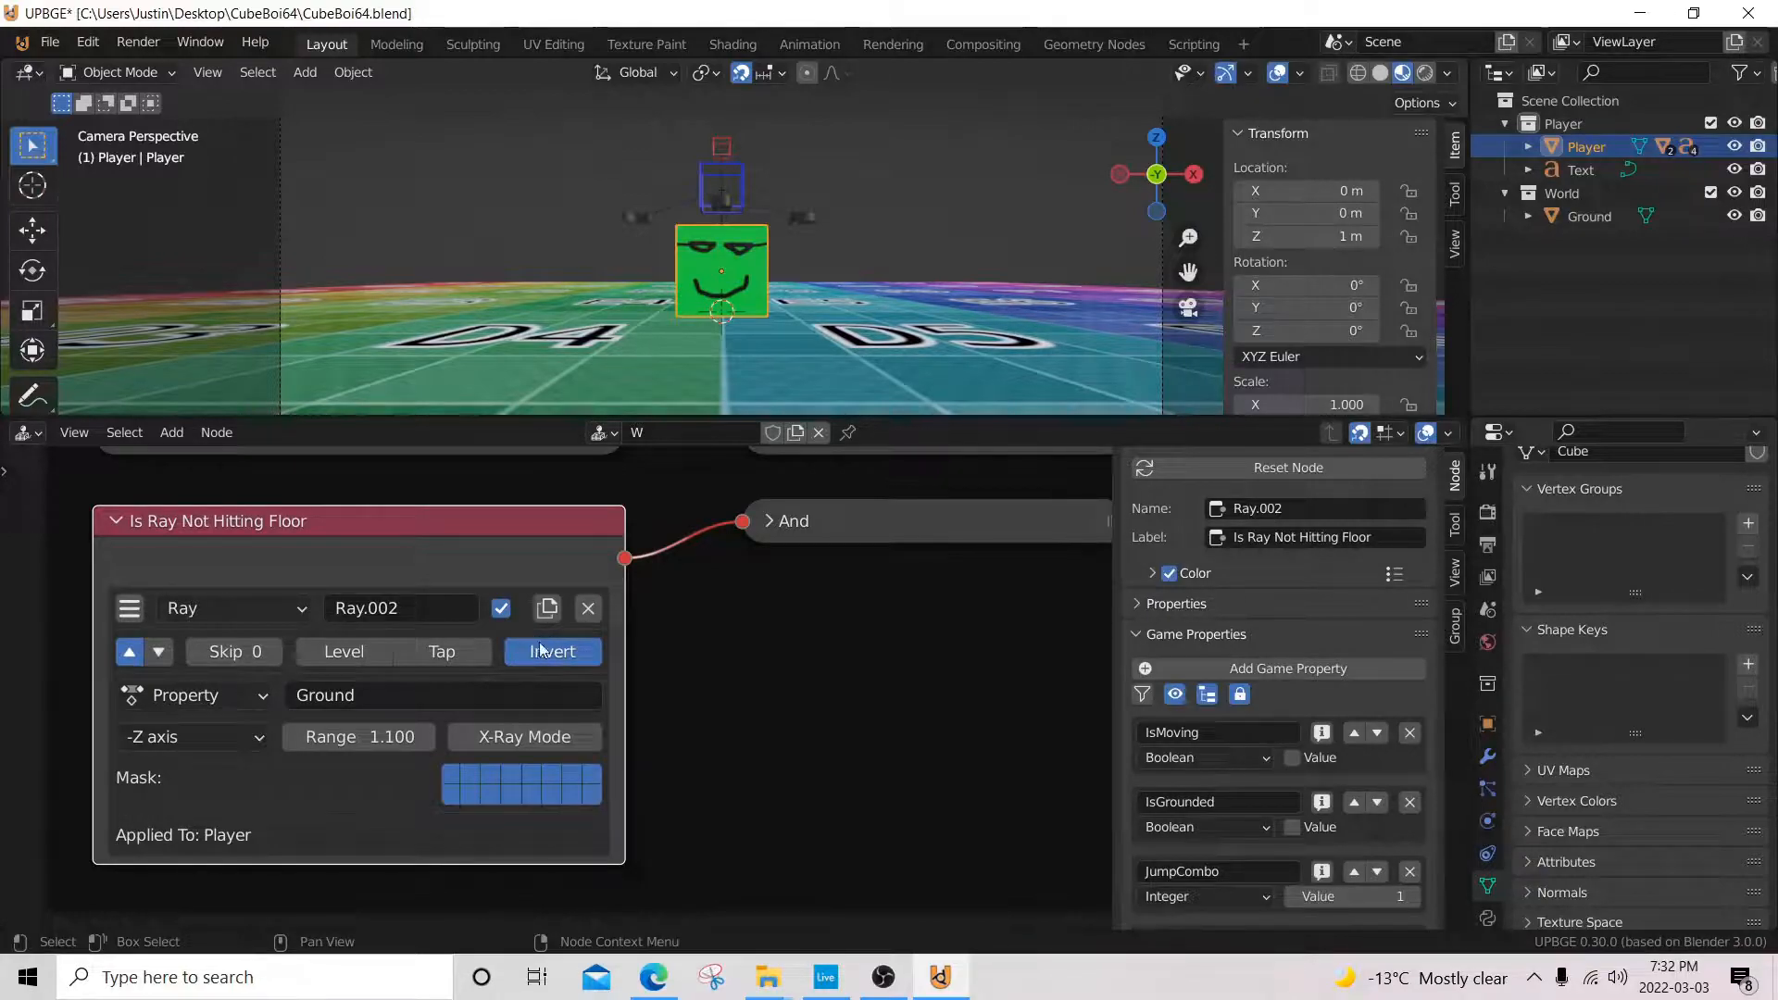
middle_click_drag(525, 648, 563, 747)
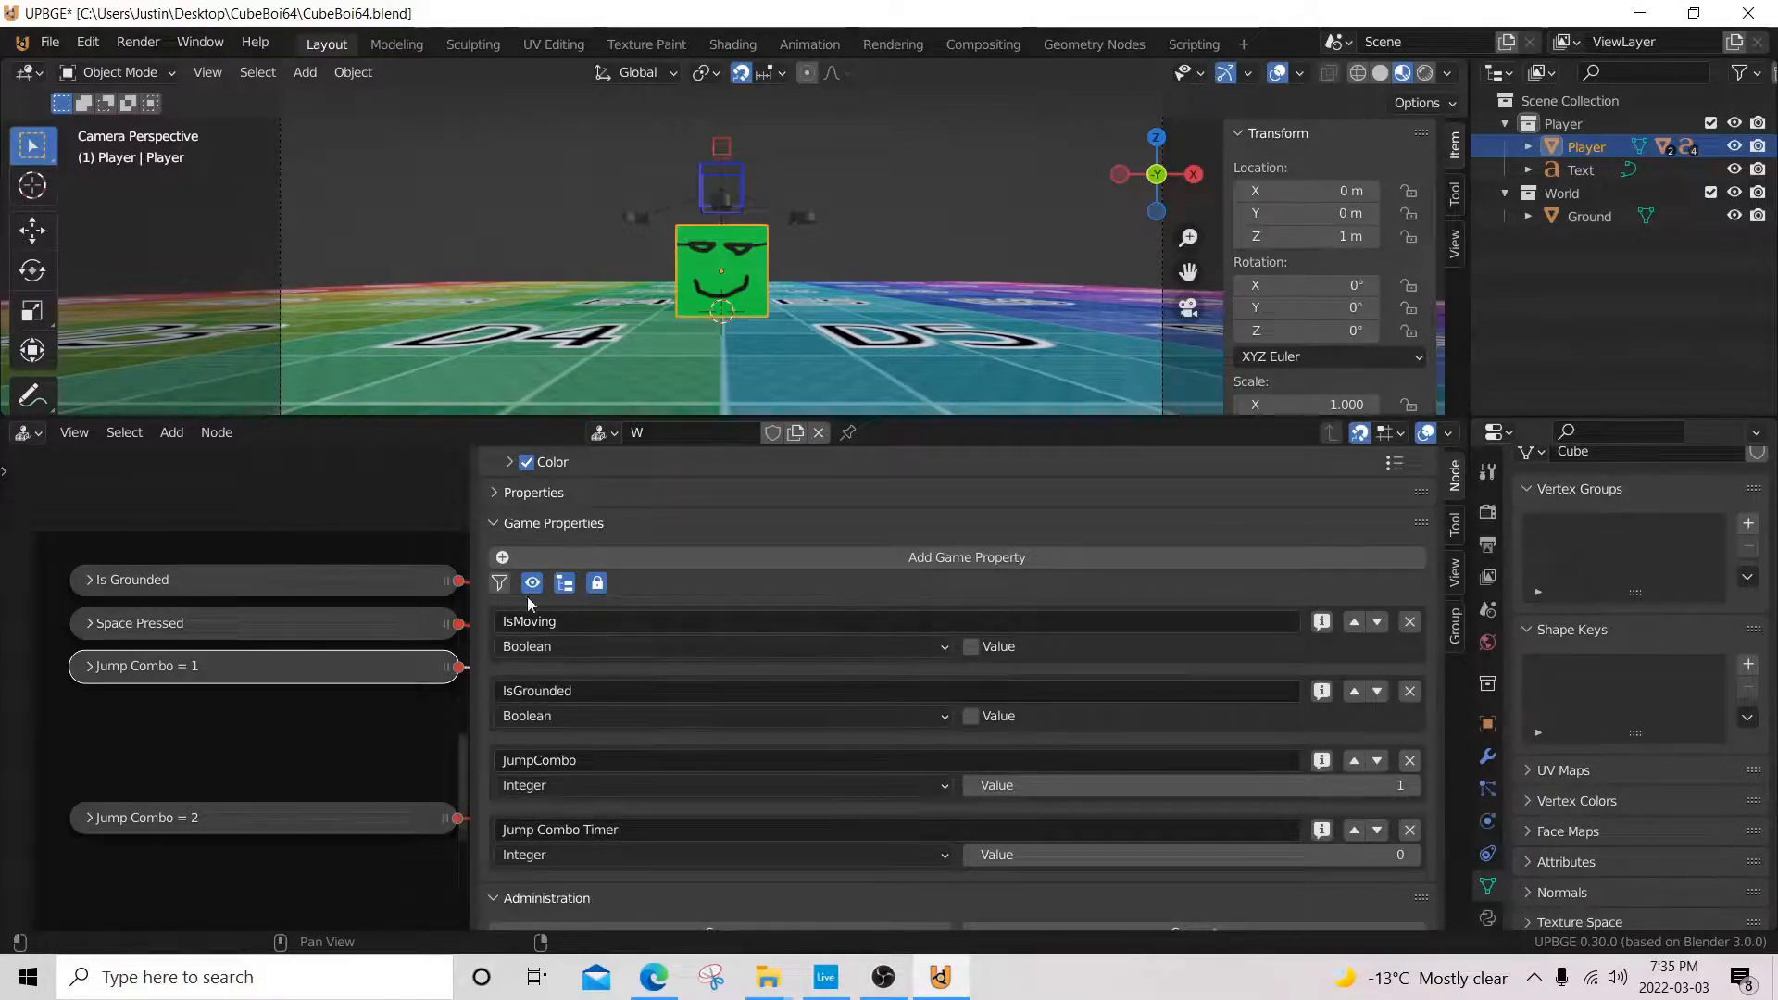
- Narrow the node editor's sidebar and inspect the Is Grounded property sensor in the Jump Combo frame, leaving it collapsed
left_click_drag(468, 679, 1311, 723)
scroll(620, 720, "up", 3)
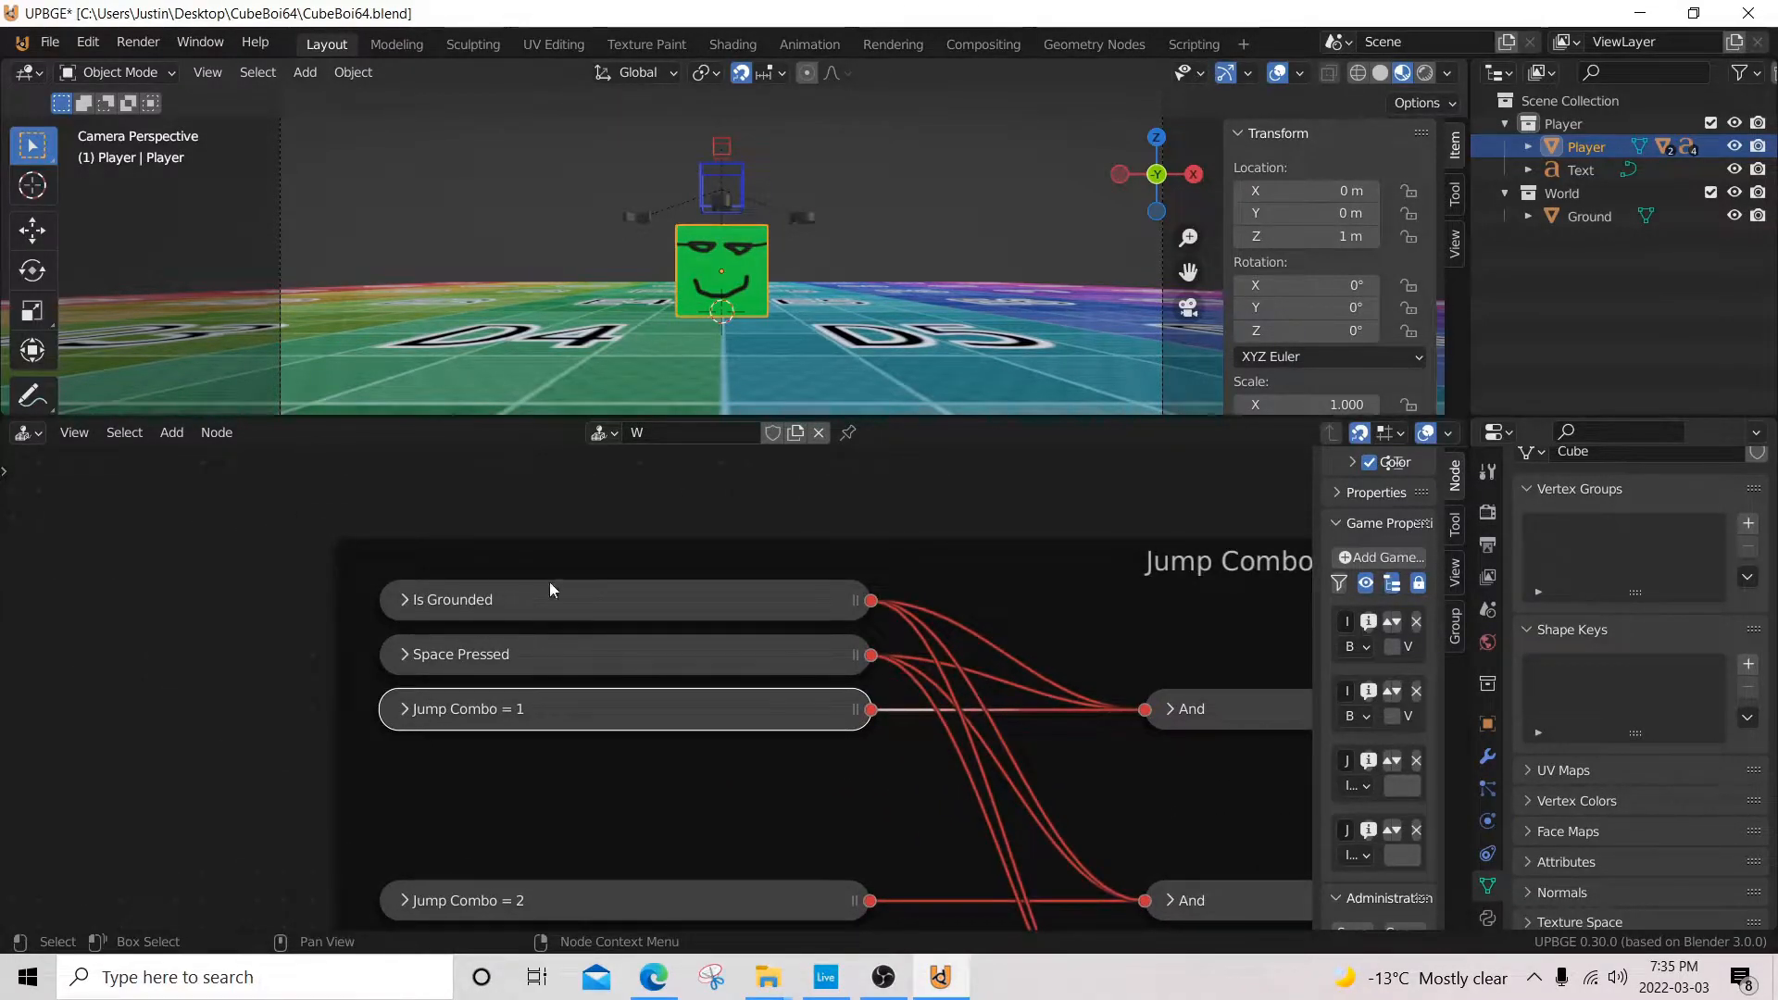
mouse_move(1086, 708)
middle_mouse_down()
mouse_move(769, 738)
mouse_move(1072, 727)
middle_mouse_up()
middle_click_drag(656, 690, 771, 626)
left_click(496, 598)
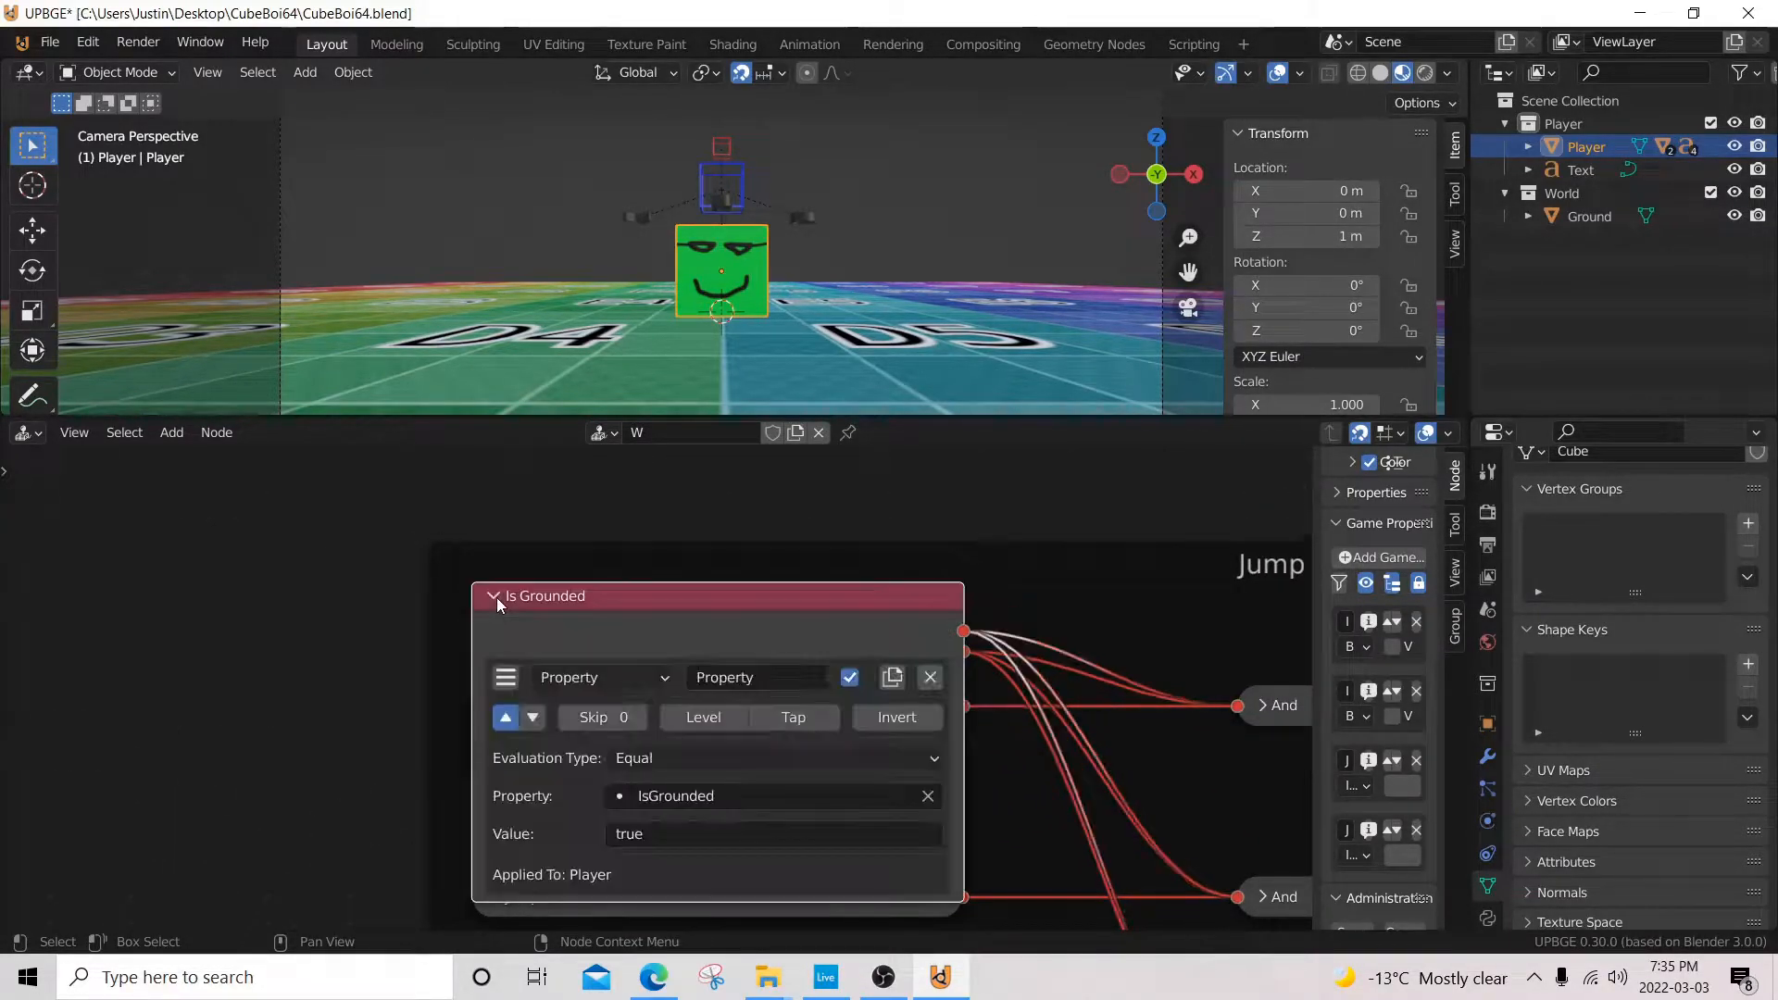
left_click(496, 597)
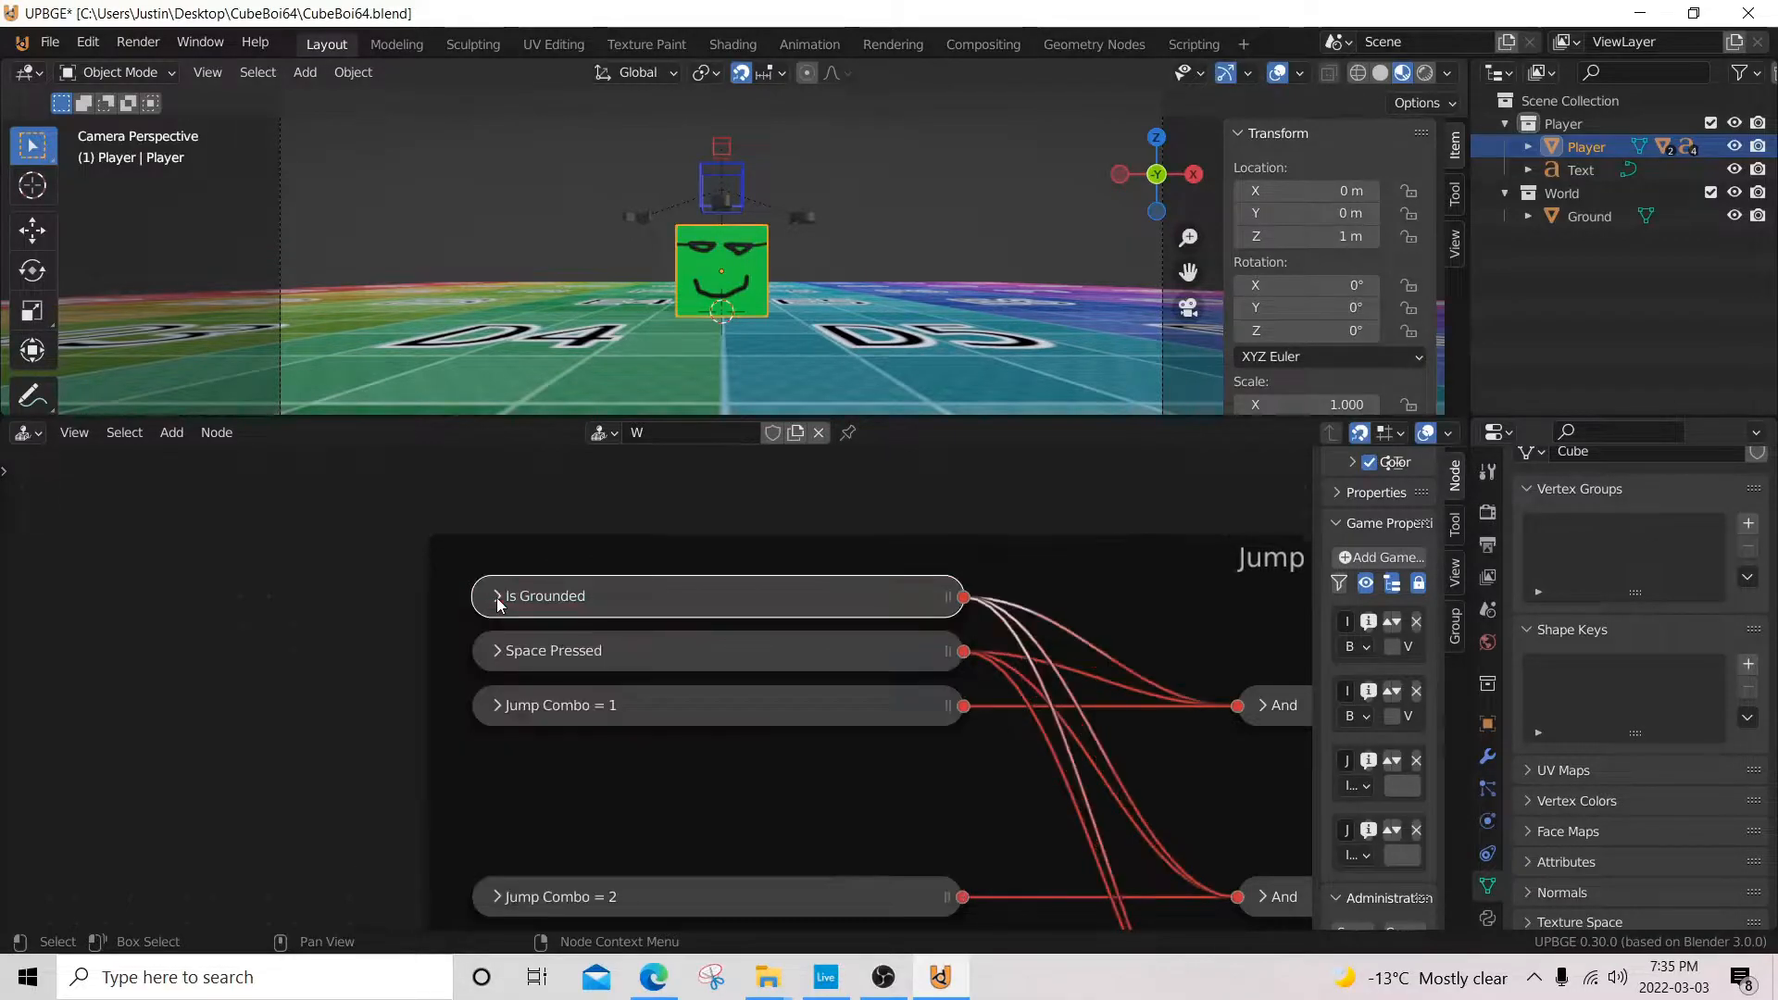
- Inspect the settings of the Space Pressed and Jump Combo = 1 sensors, collapsing each one again
left_click(496, 652)
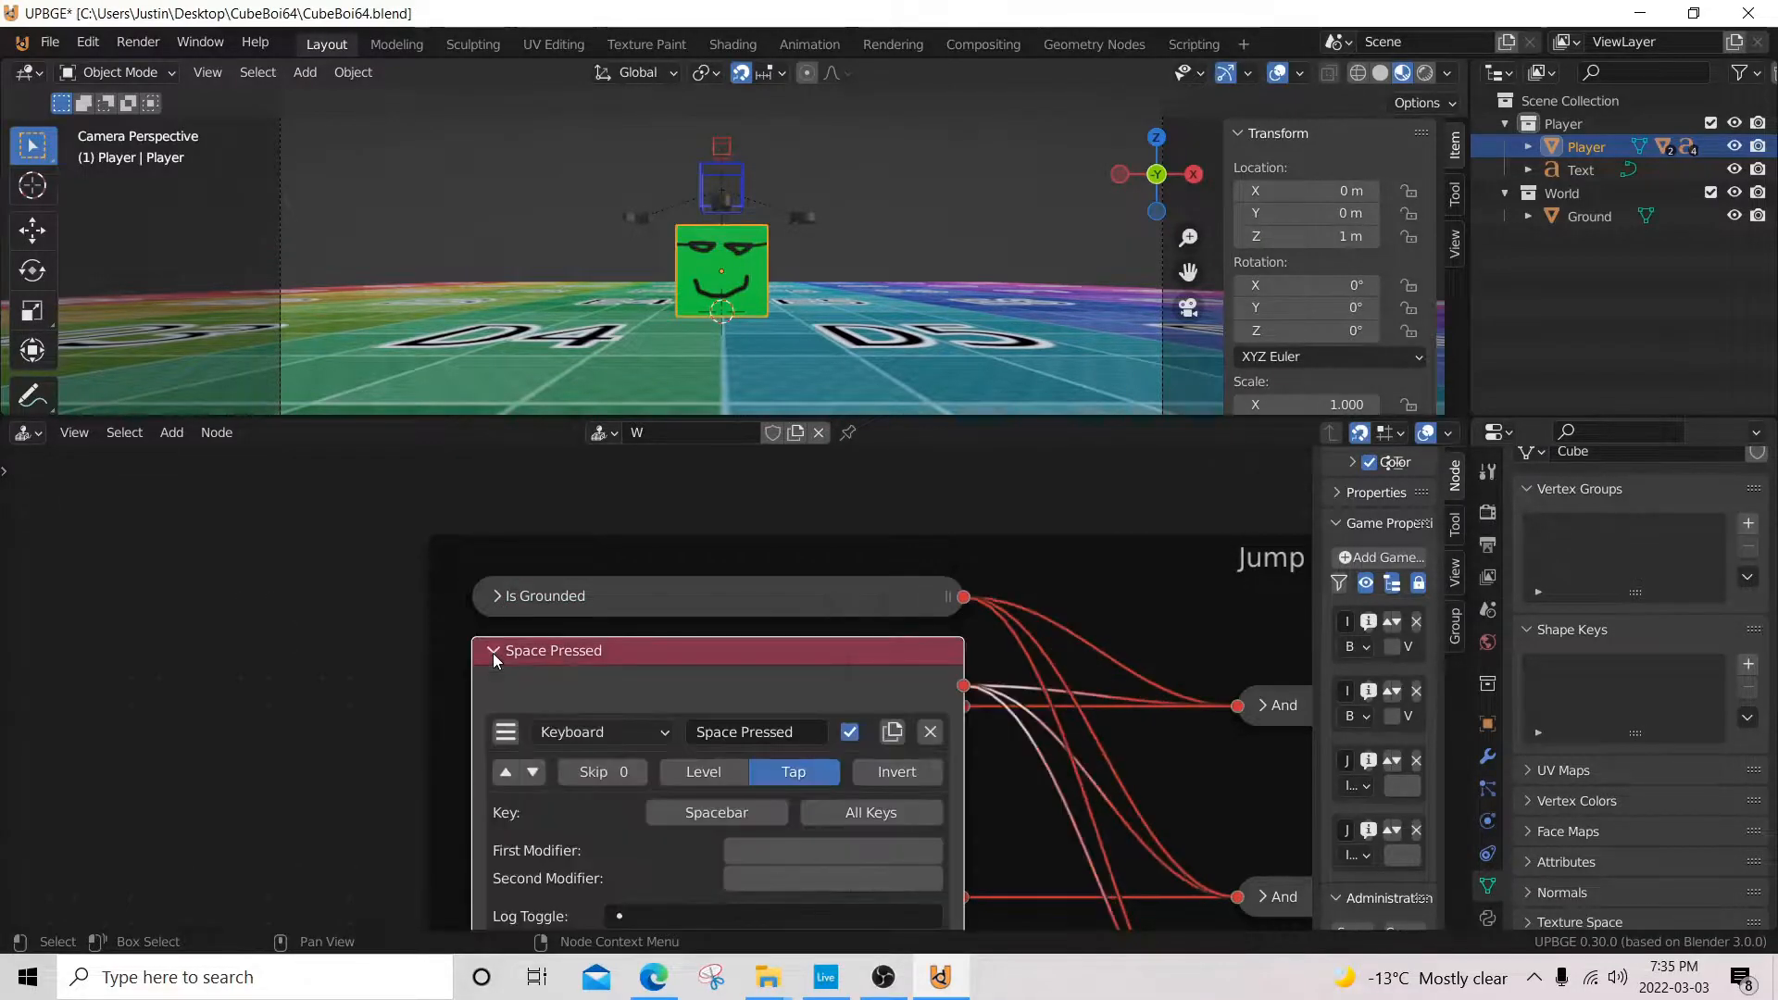
left_click(494, 652)
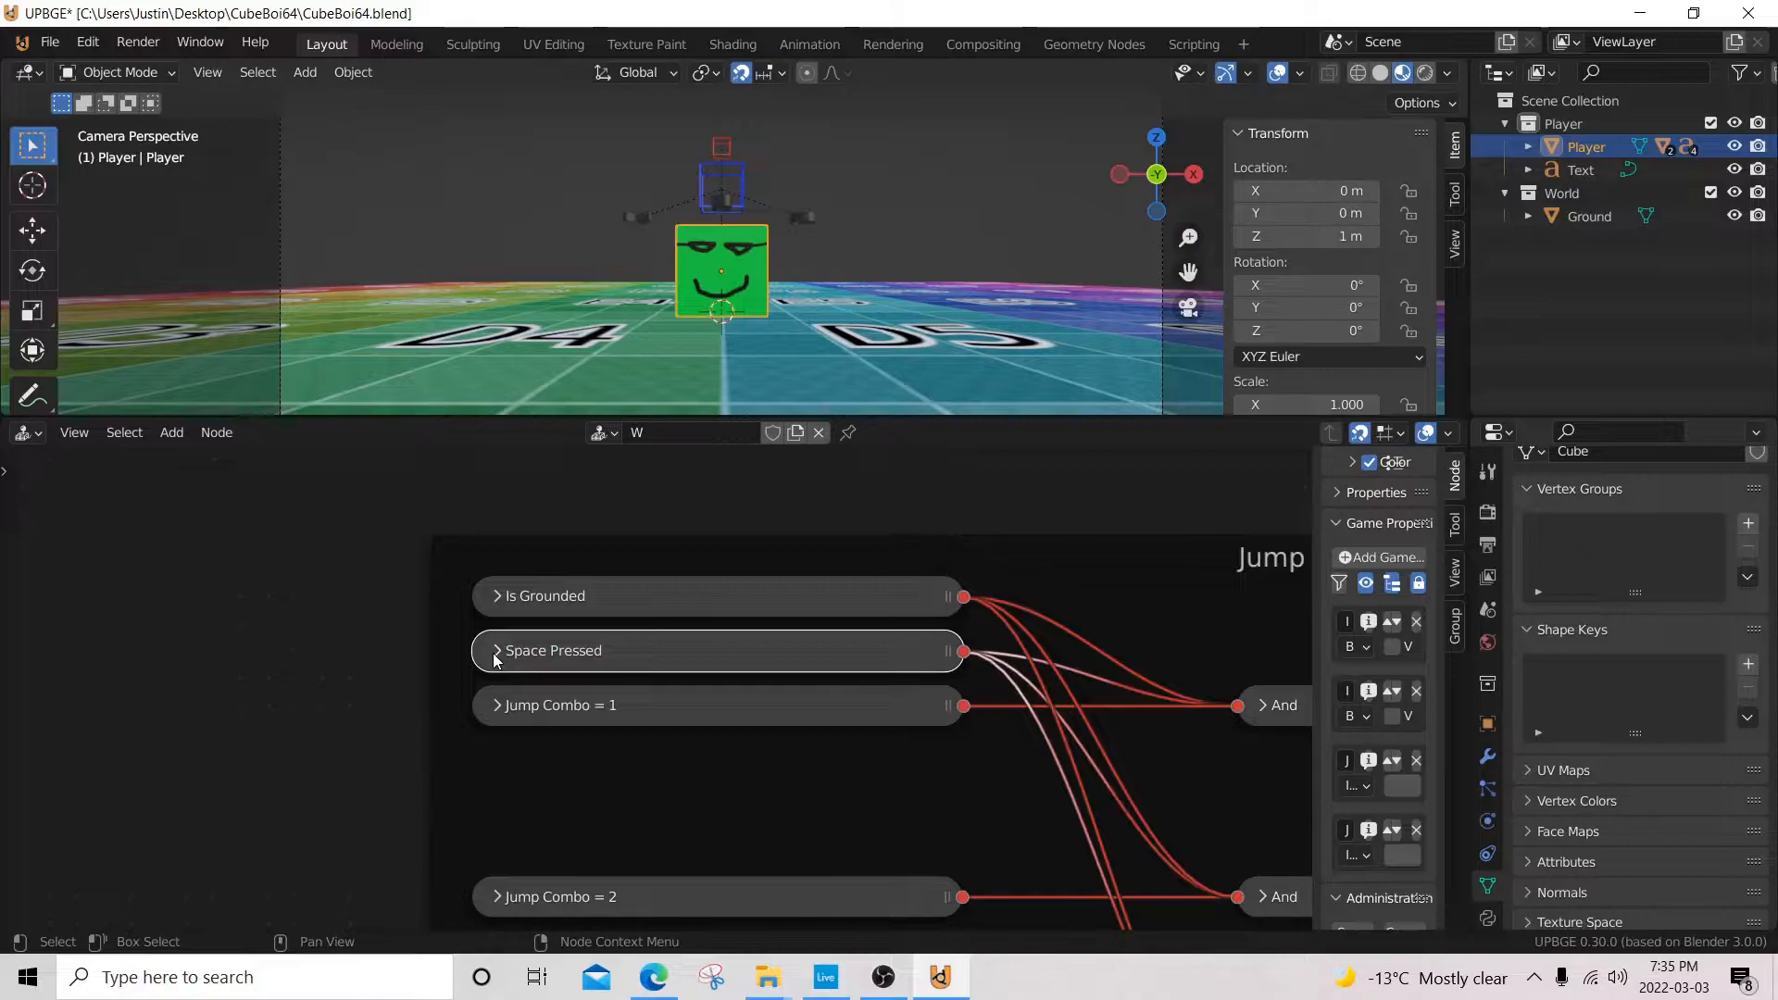
left_click(494, 706)
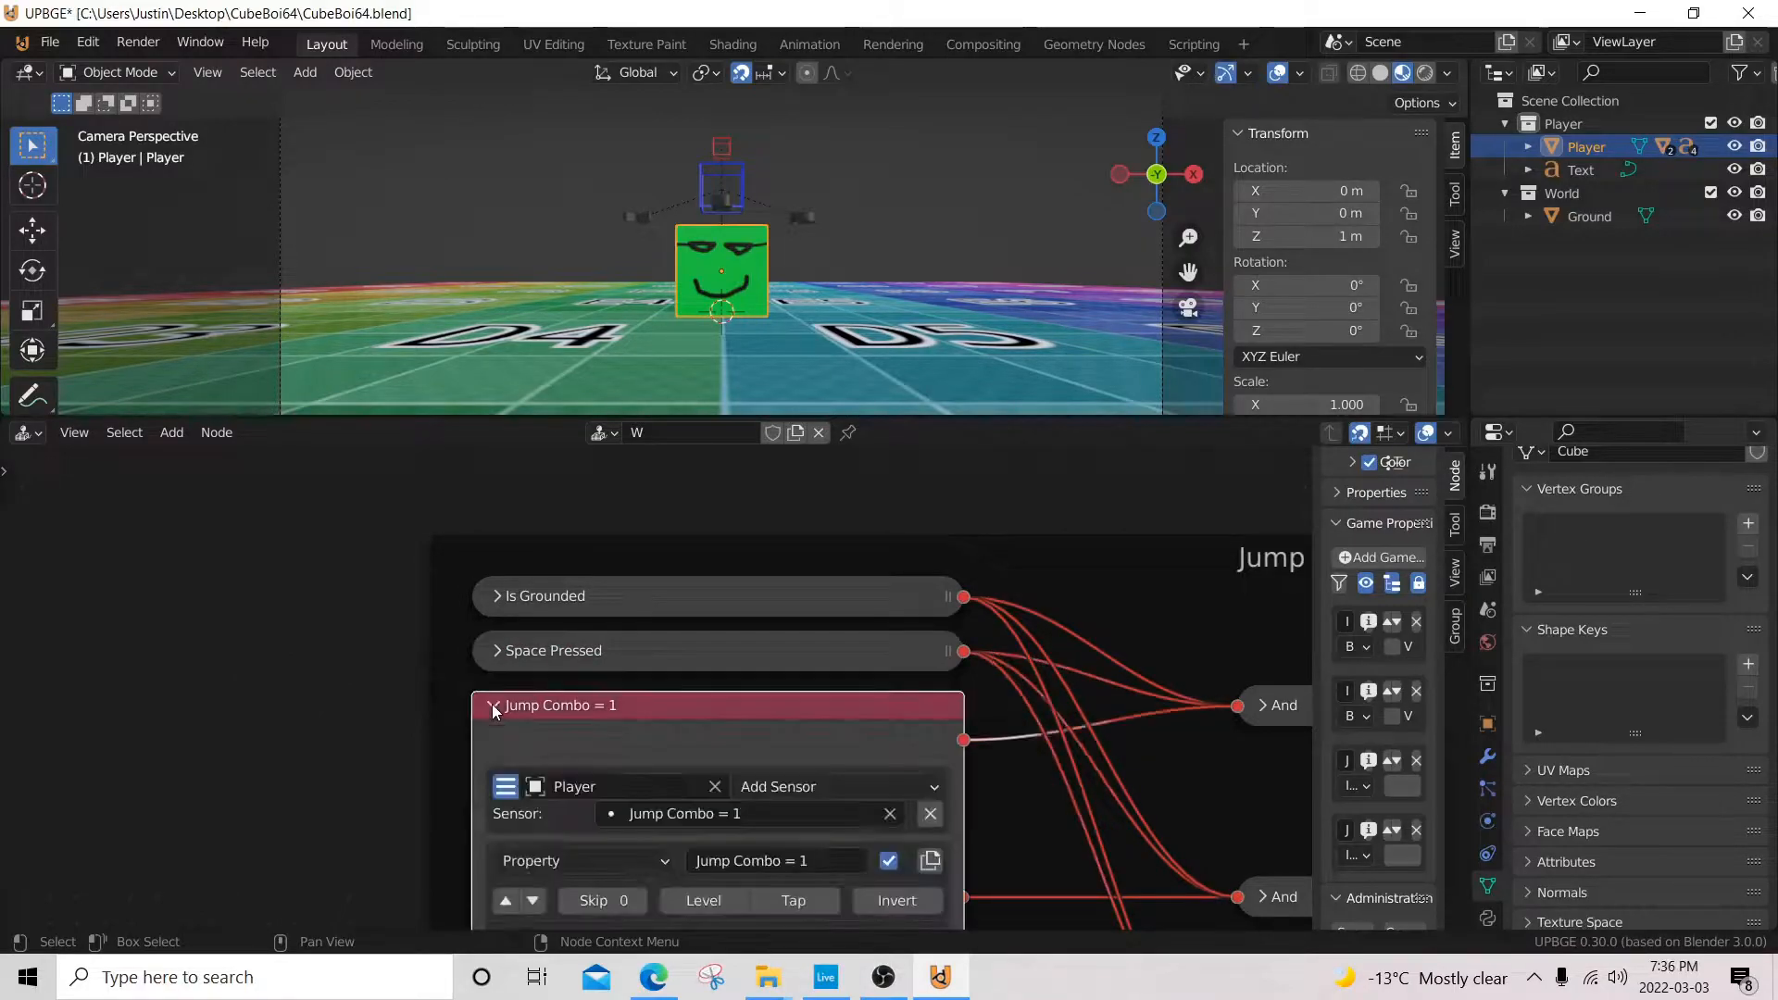
left_click(491, 704)
- Inspect the Z force in the Jump 1 motion actuator and collapse the node again
middle_click_drag(1133, 702, 292, 667)
middle_click_drag(923, 684, 637, 552)
left_click(695, 731)
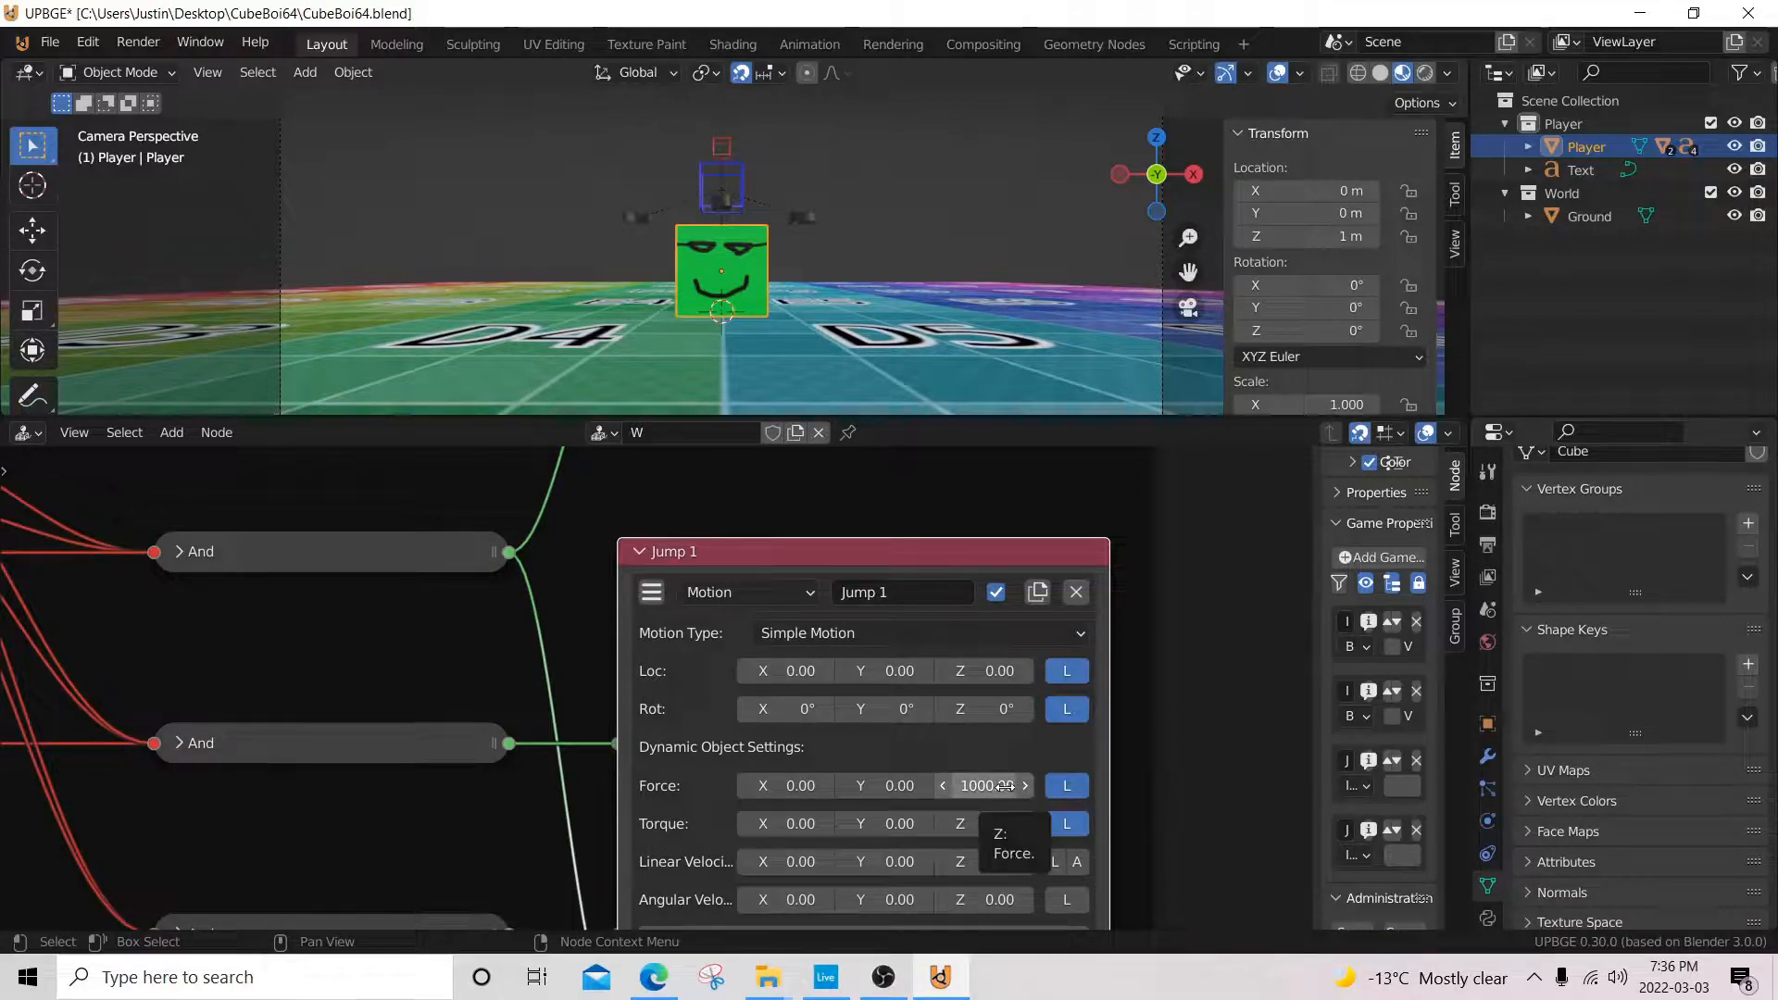
left_click(641, 552)
- Expand the Jump Combo = 2 sensor to examine its property evaluation settings
middle_click_drag(660, 530, 697, 744)
middle_click_drag(491, 730, 818, 636)
middle_click_drag(495, 737, 439, 709)
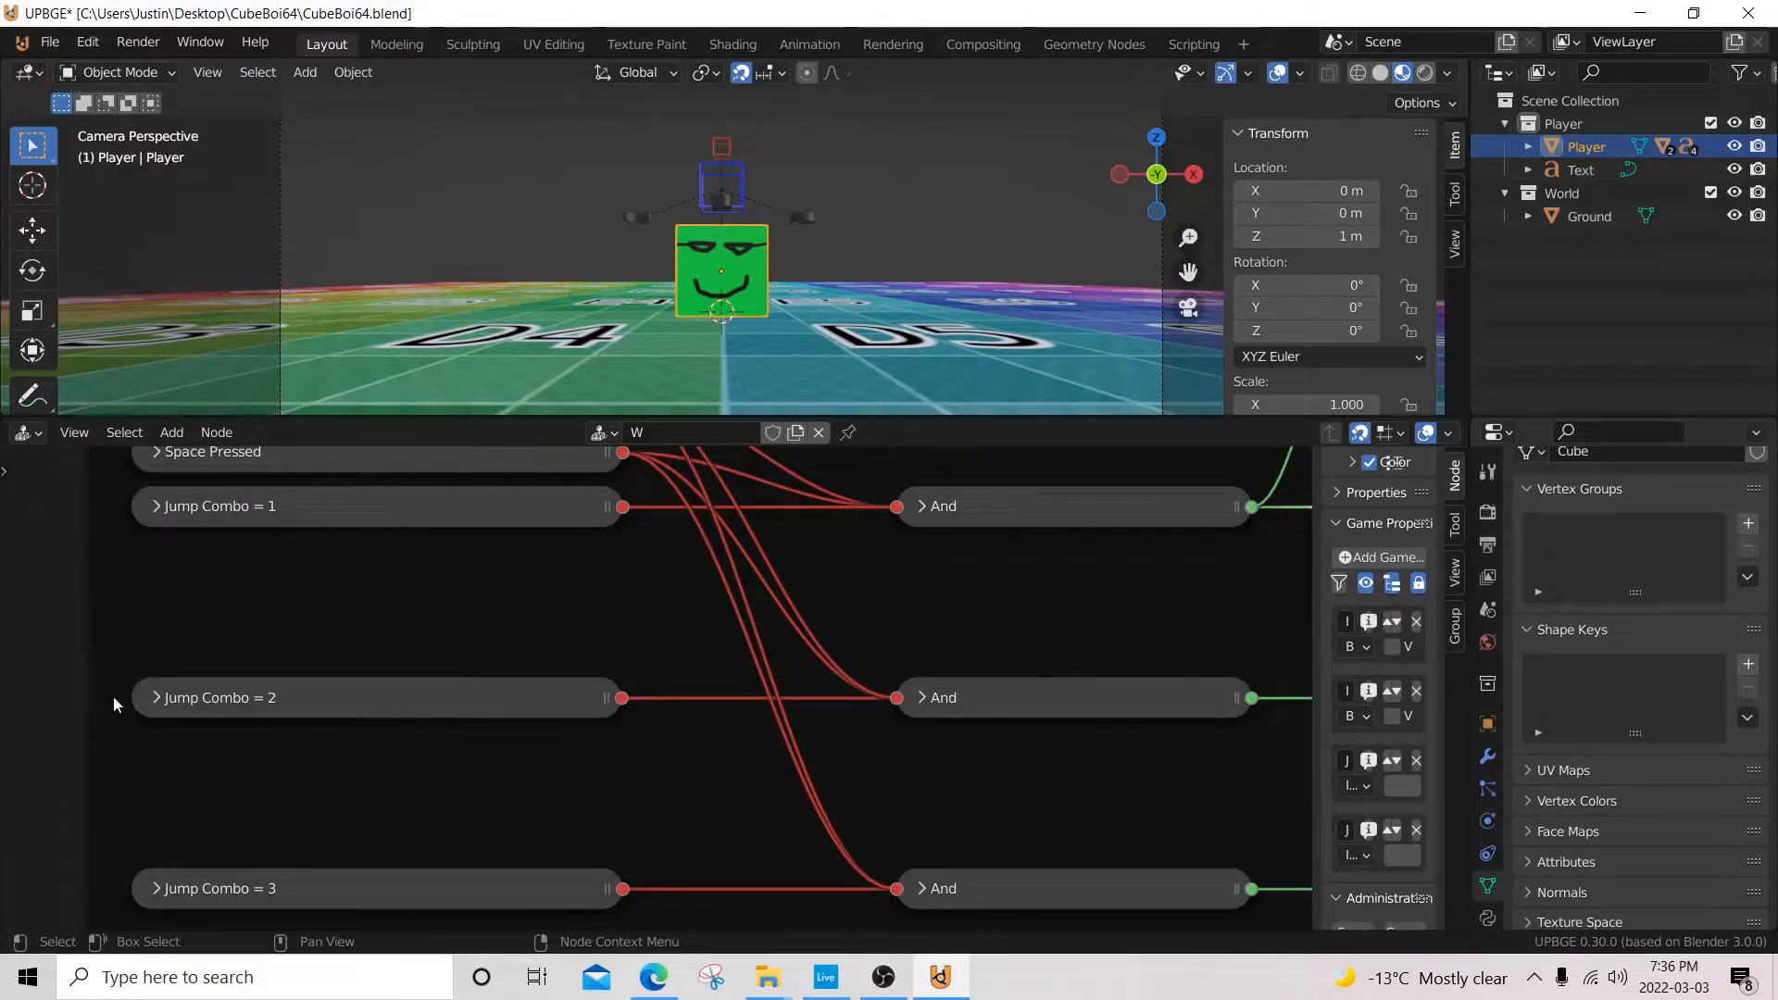
left_click(156, 699)
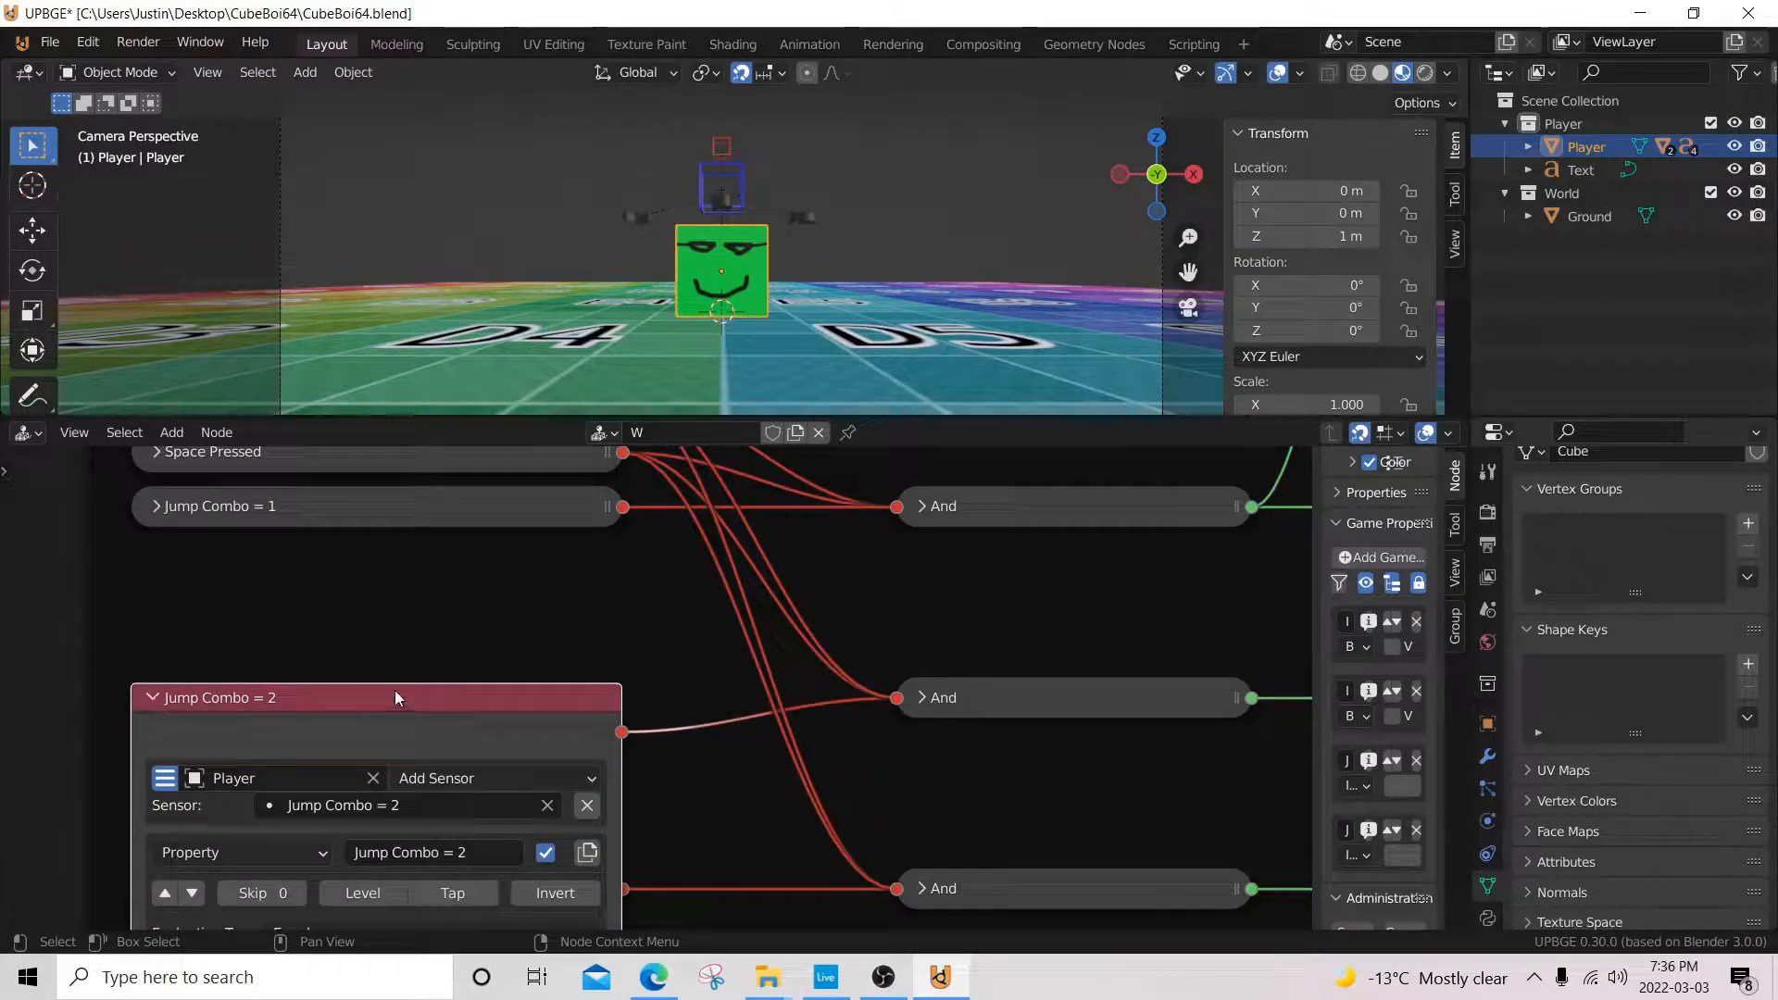
left_click(153, 698)
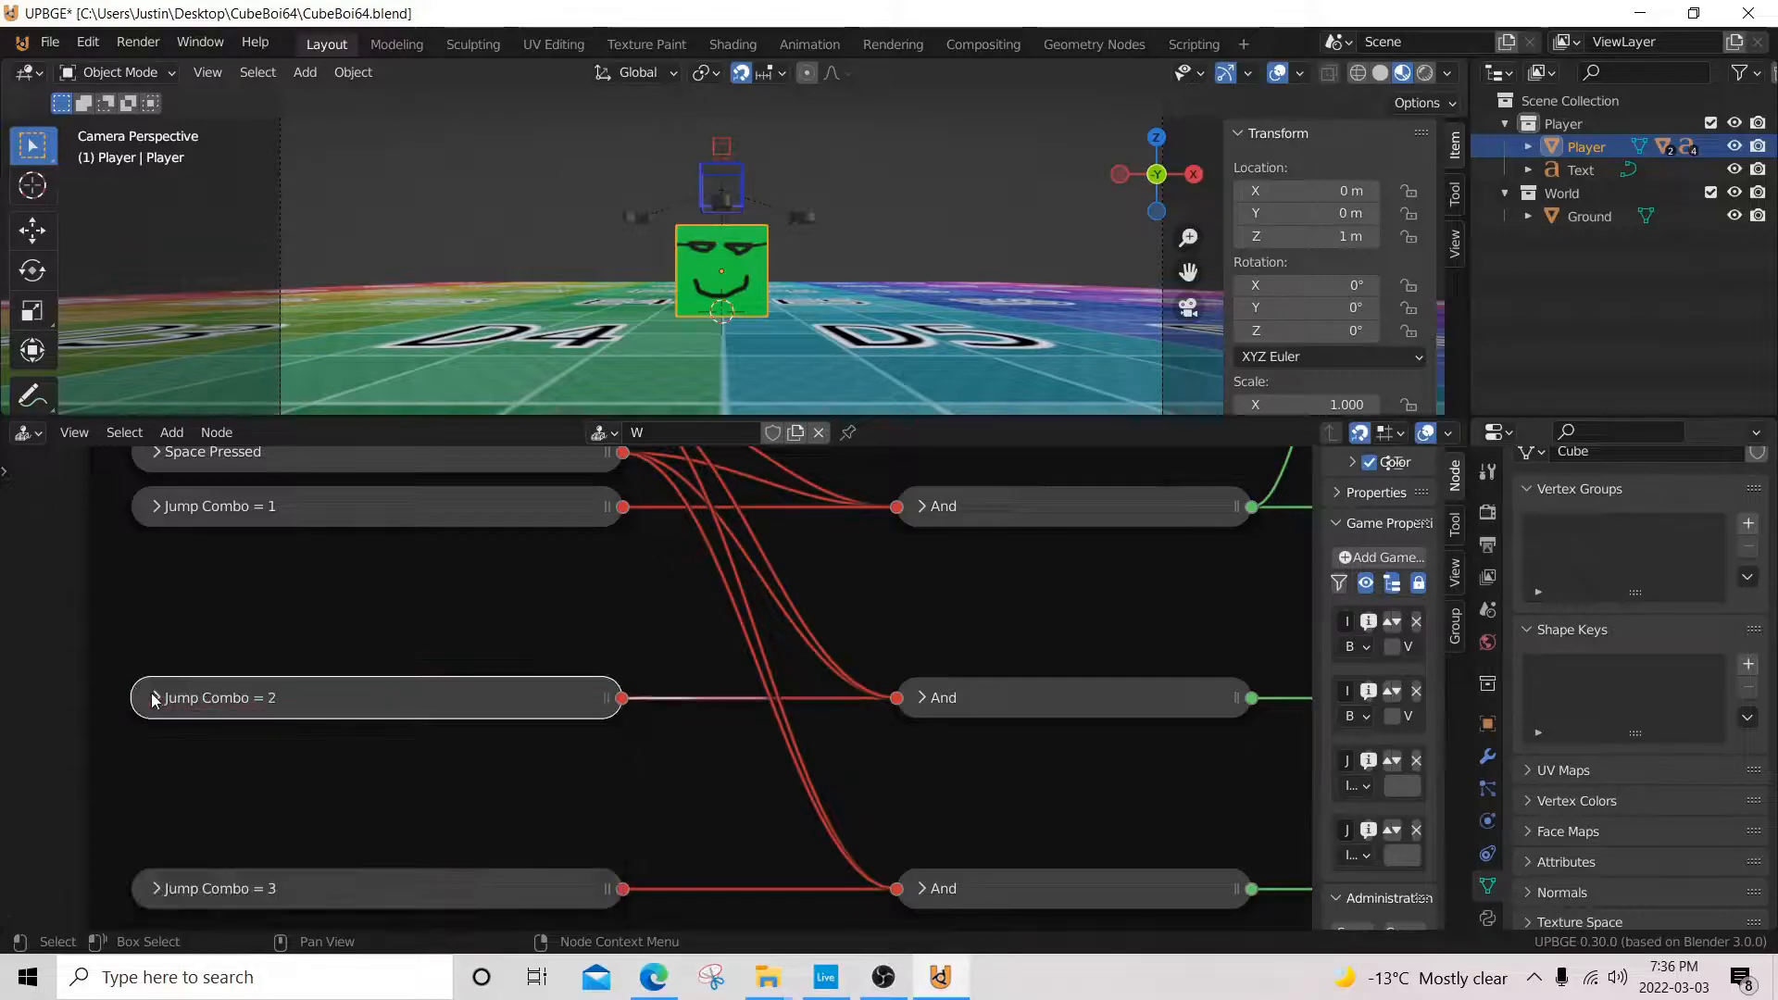
middle_click_drag(415, 669, 591, 626)
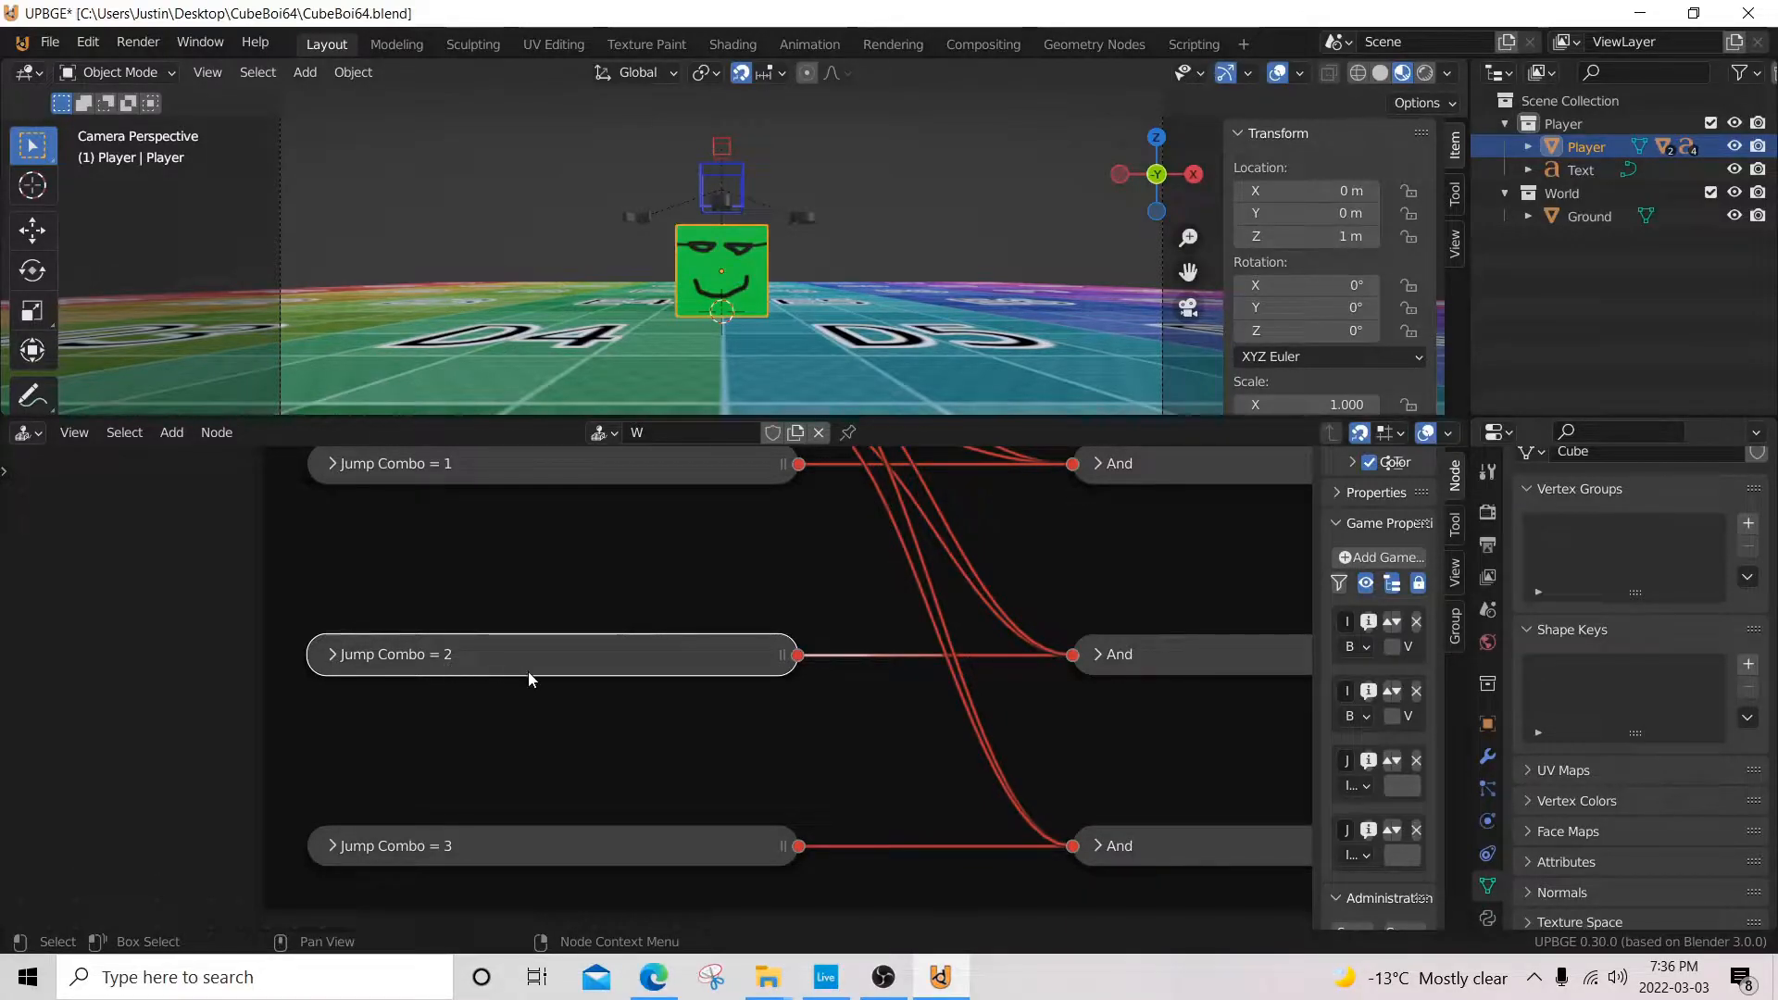
left_click(333, 654)
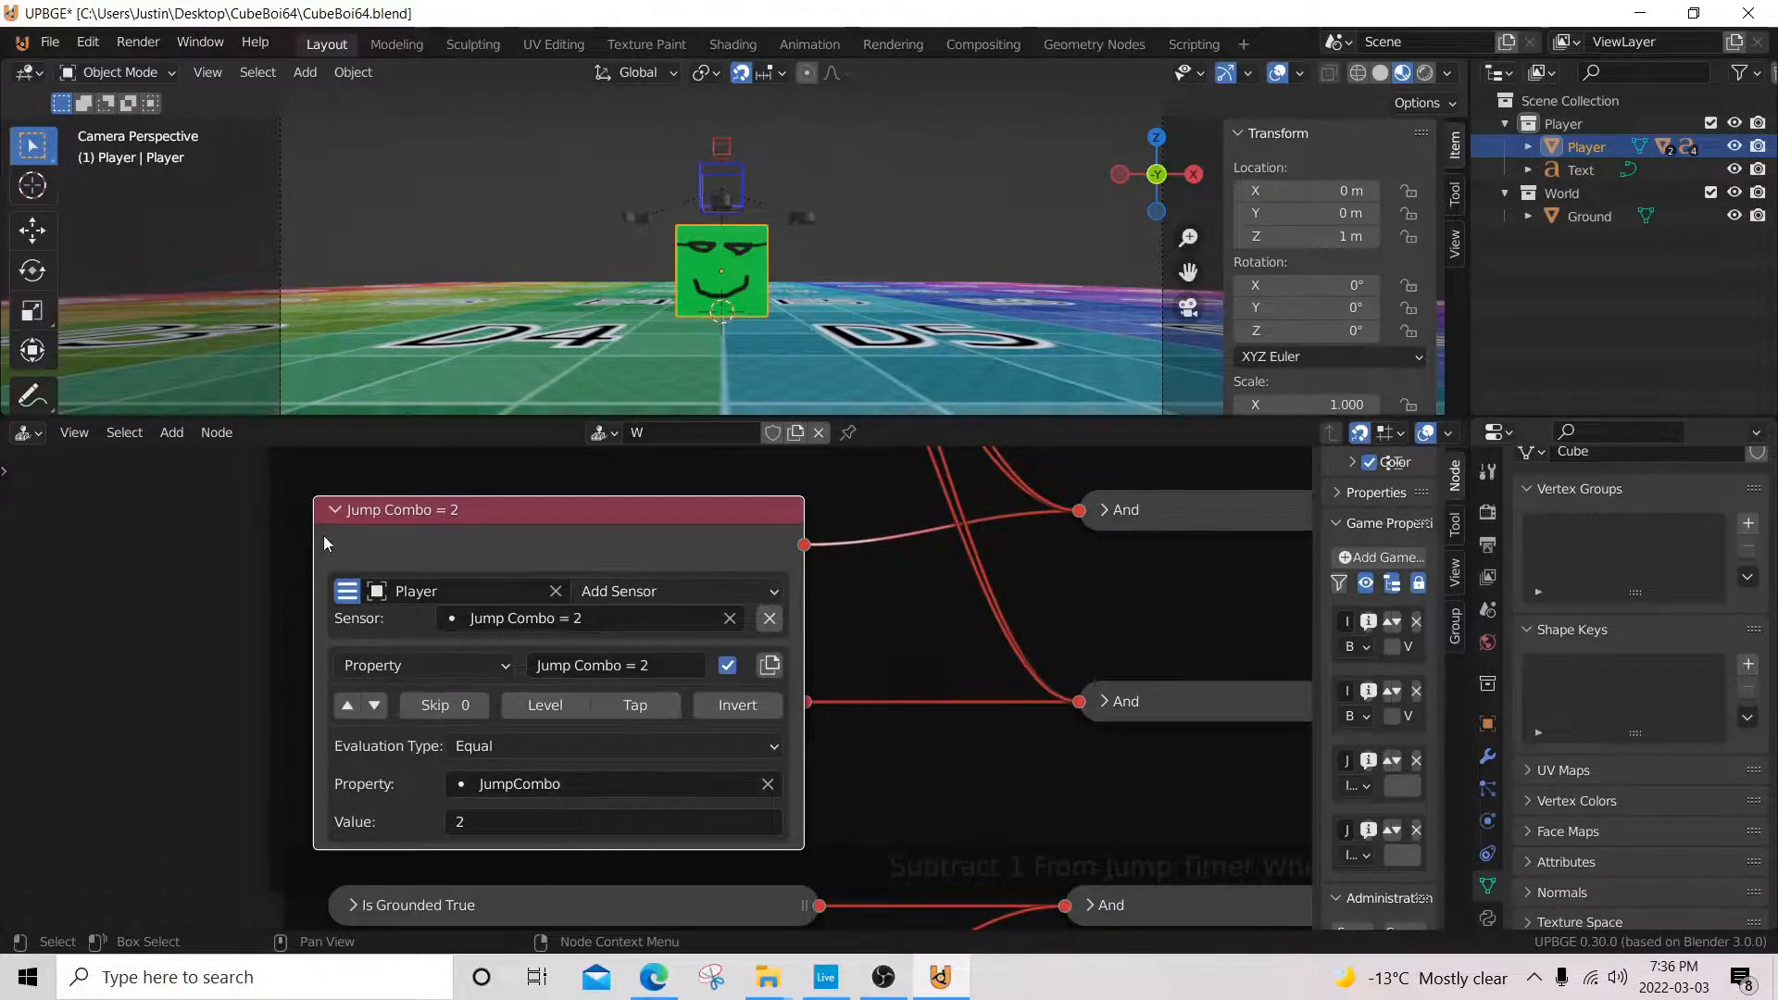
- Collapse the Jump Combo = 2 sensor and inspect the Z force in the Jump 2 motion actuator, leaving that node collapsed
left_click_drag(324, 535, 324, 513)
left_click(343, 498)
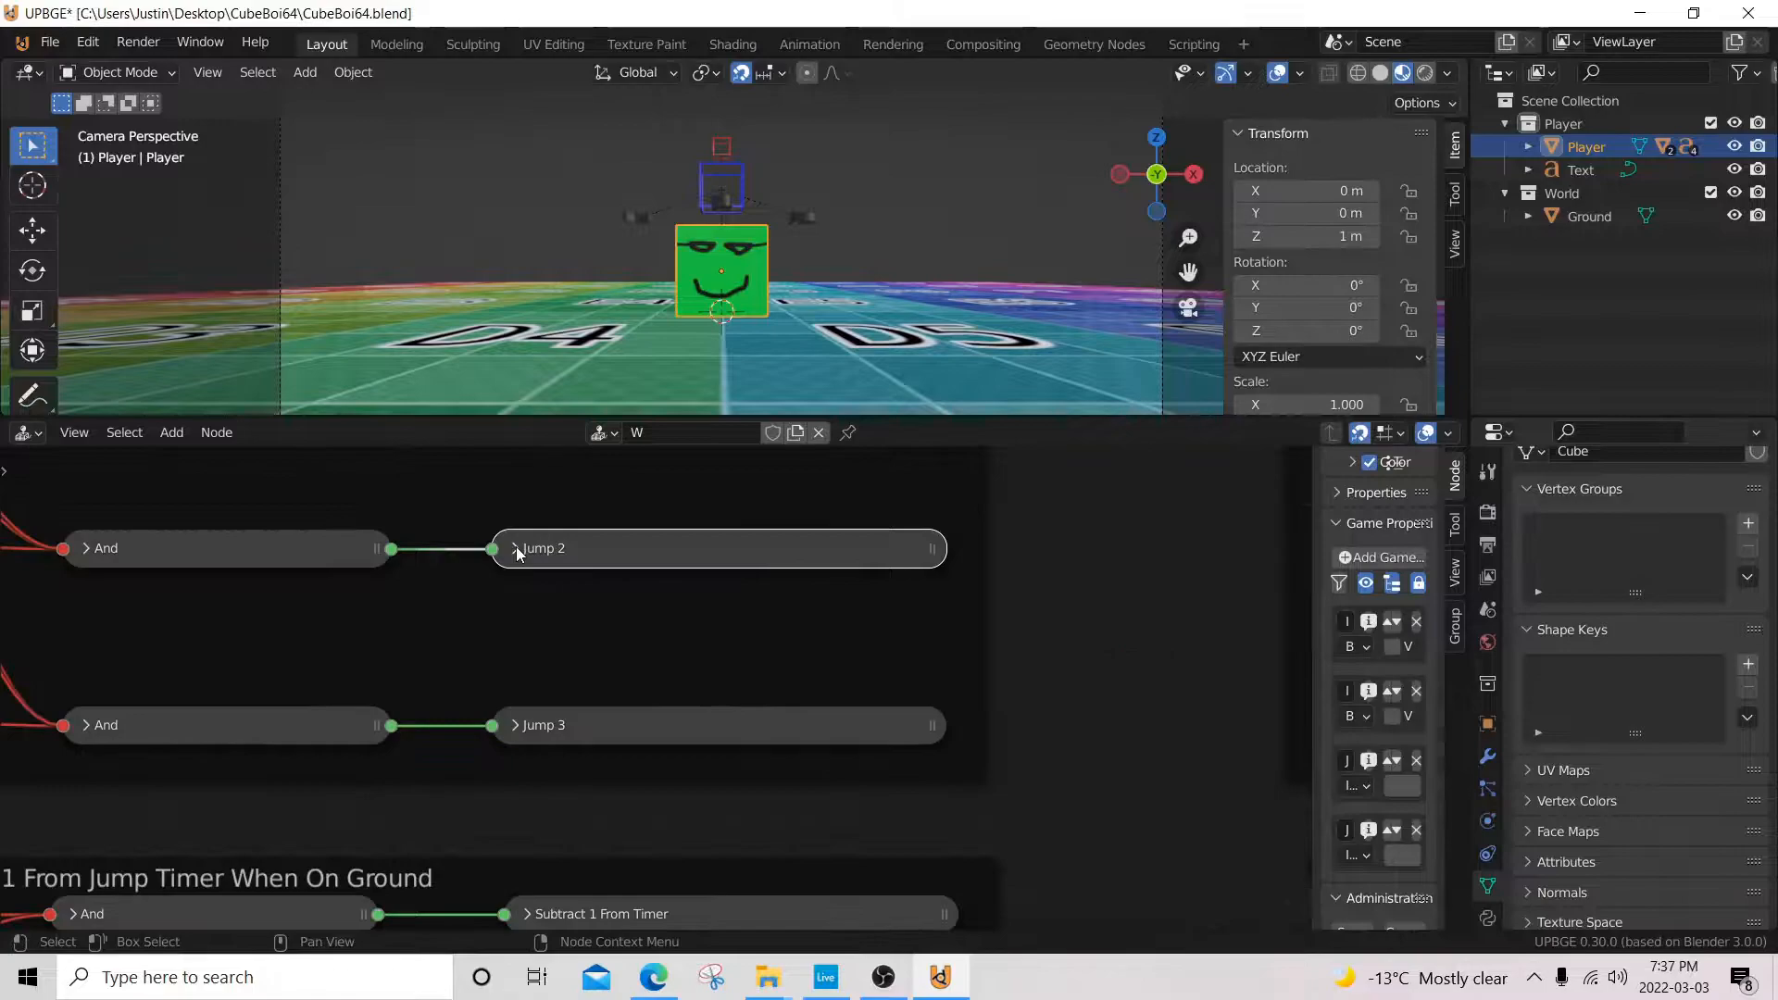
left_click(514, 548)
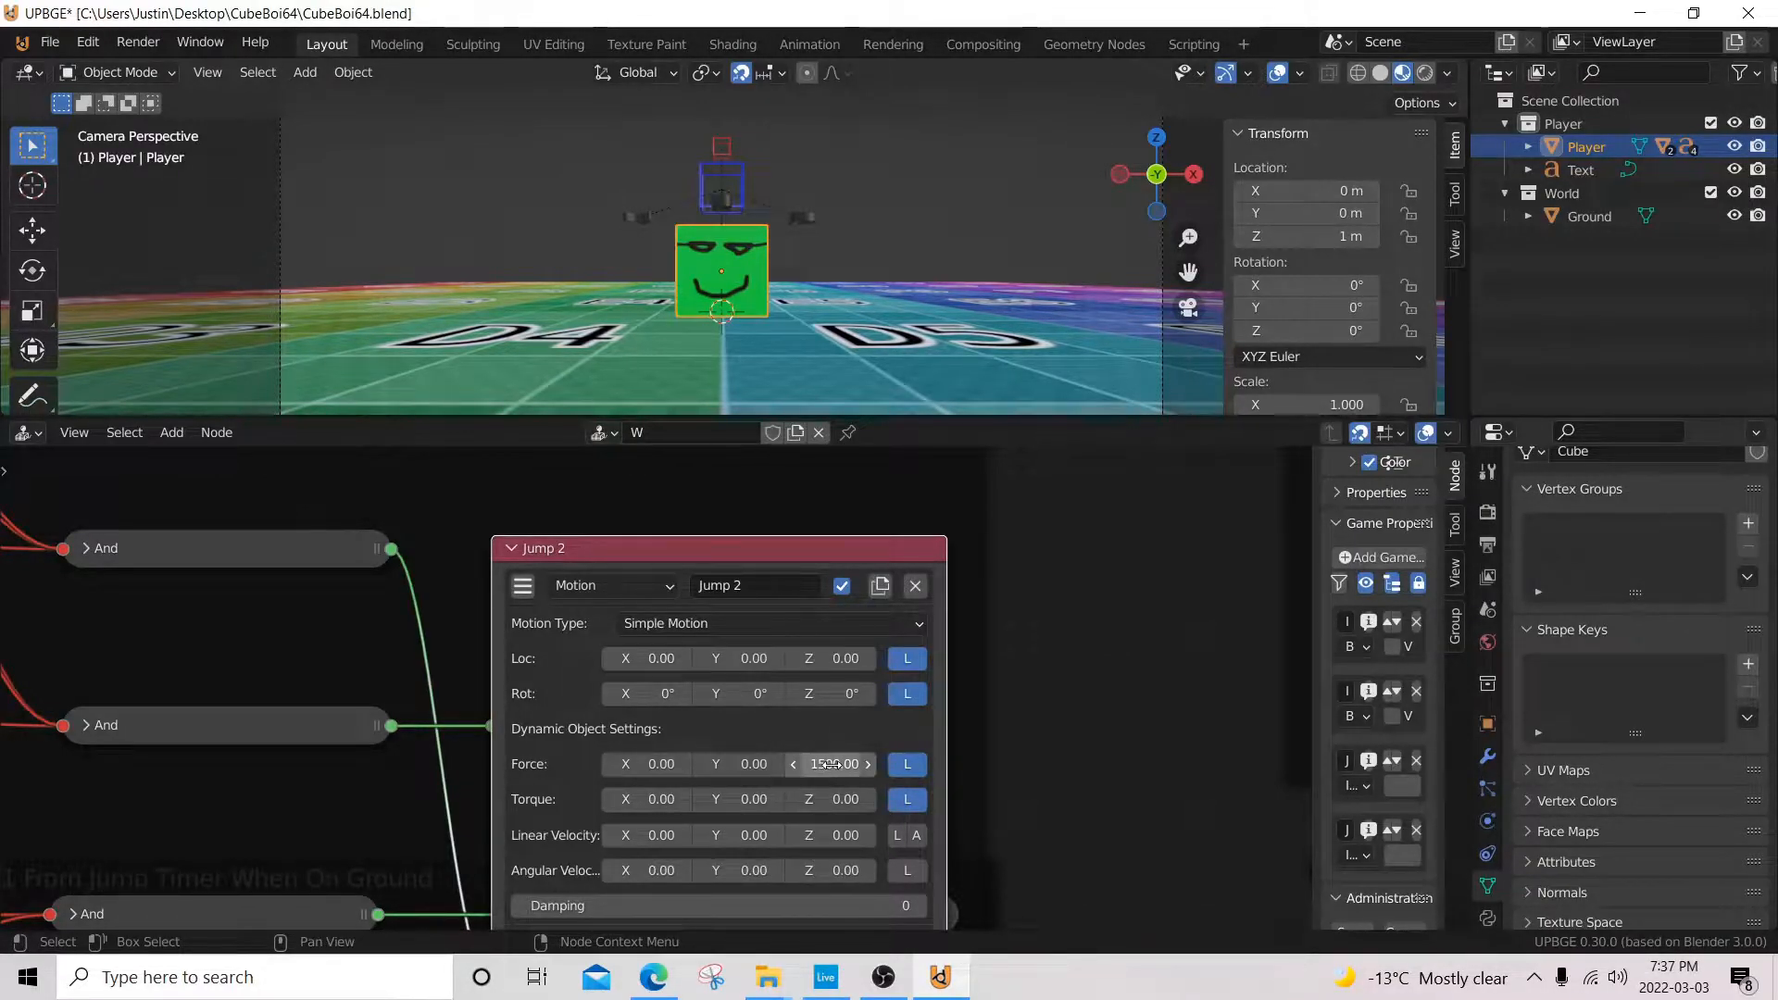
left_click(514, 551)
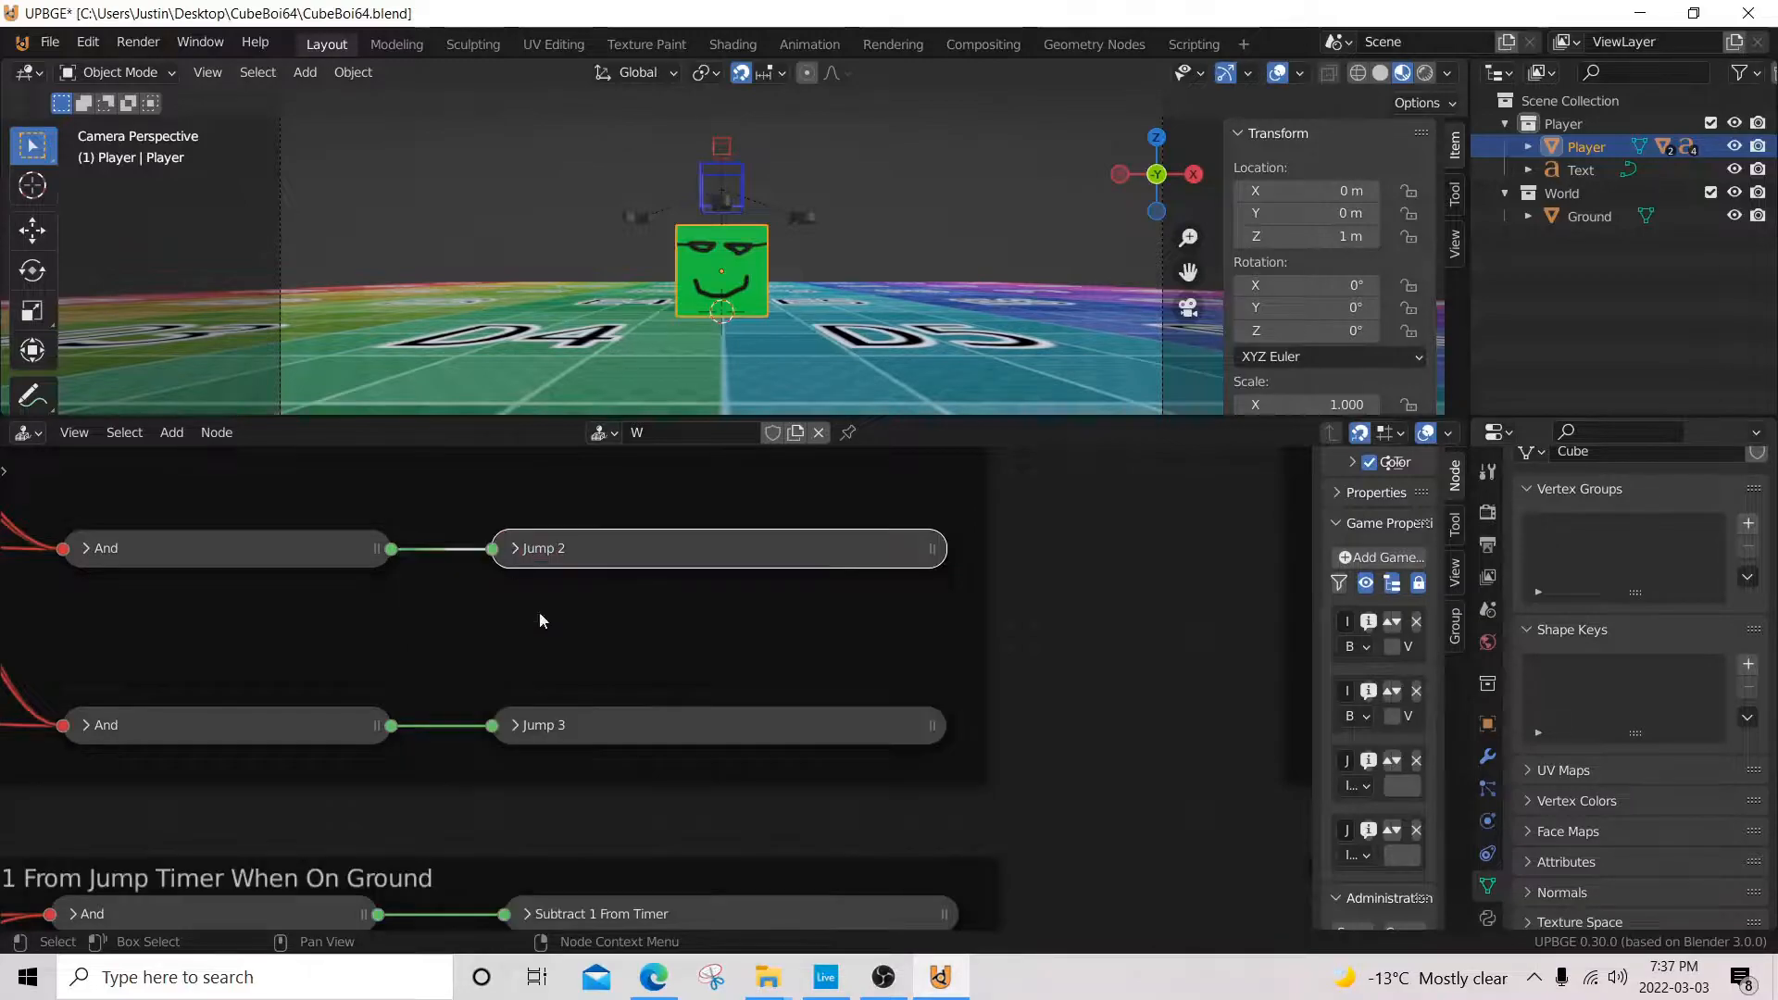
- Inspect the force settings of the Jump 3 motion actuator and collapse the node again
left_click(519, 727)
scroll(815, 920, "down", 4)
middle_click_drag(815, 920, 811, 830)
scroll(810, 828, "up", 6)
left_click(476, 593)
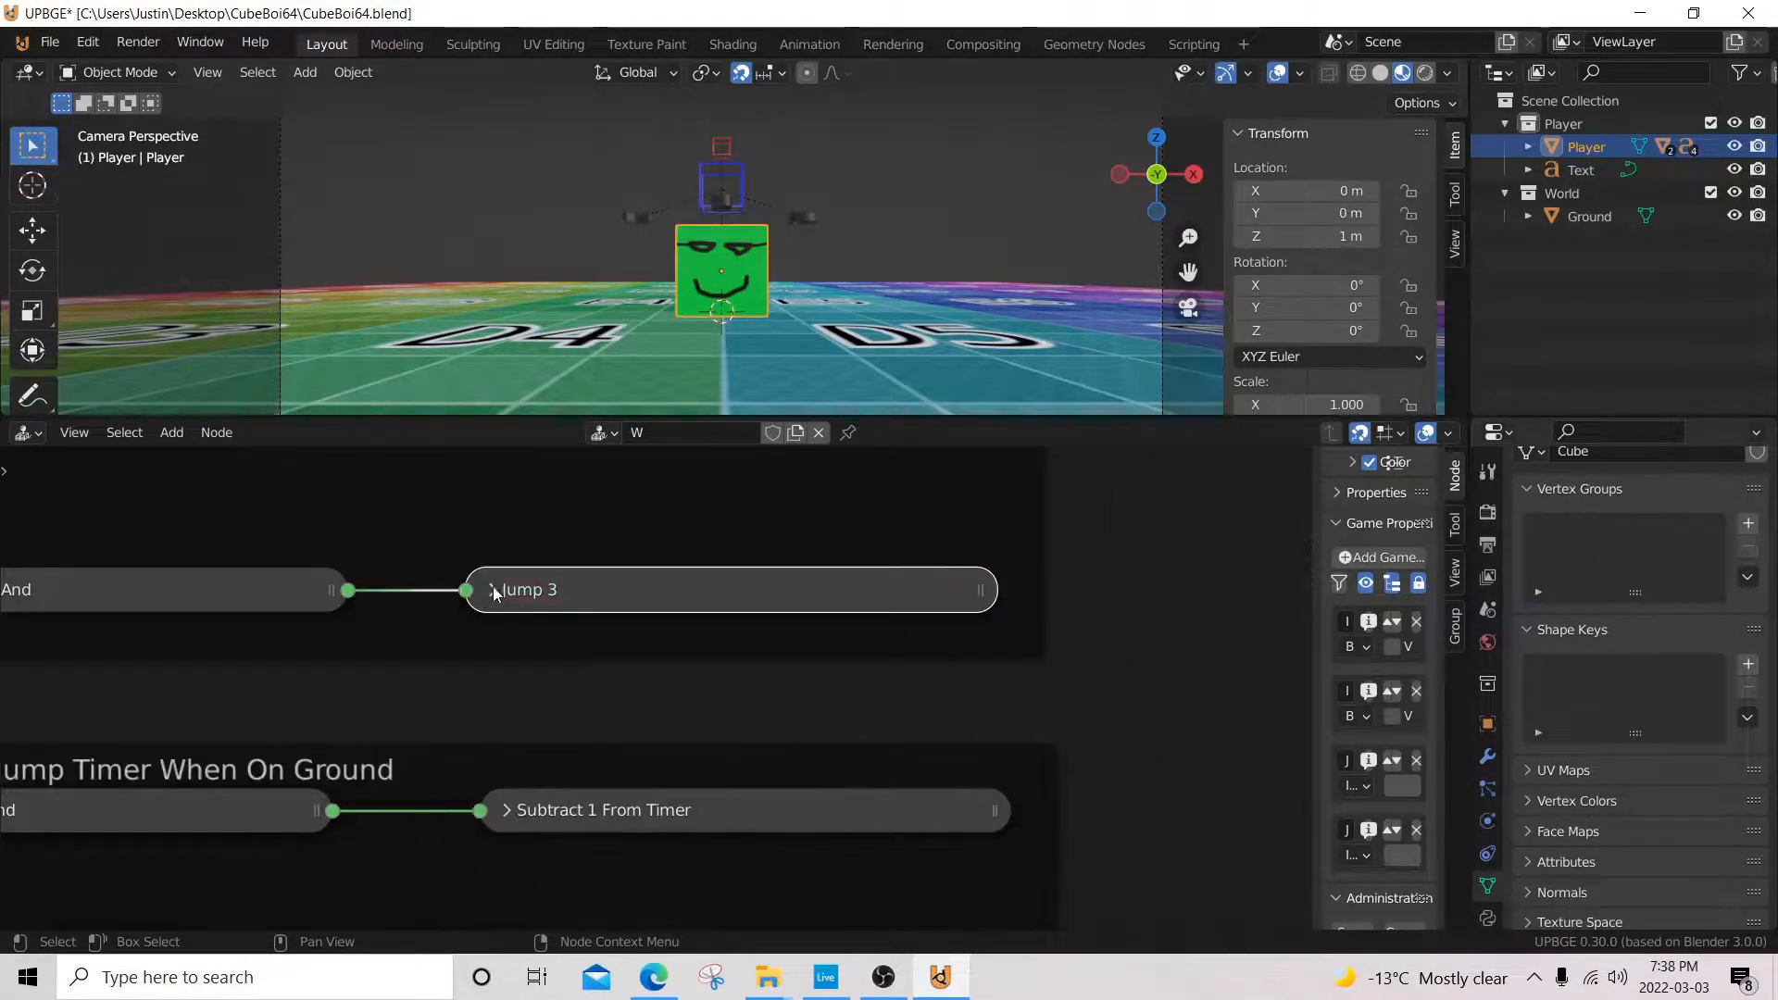
scroll(525, 546, "down", 2)
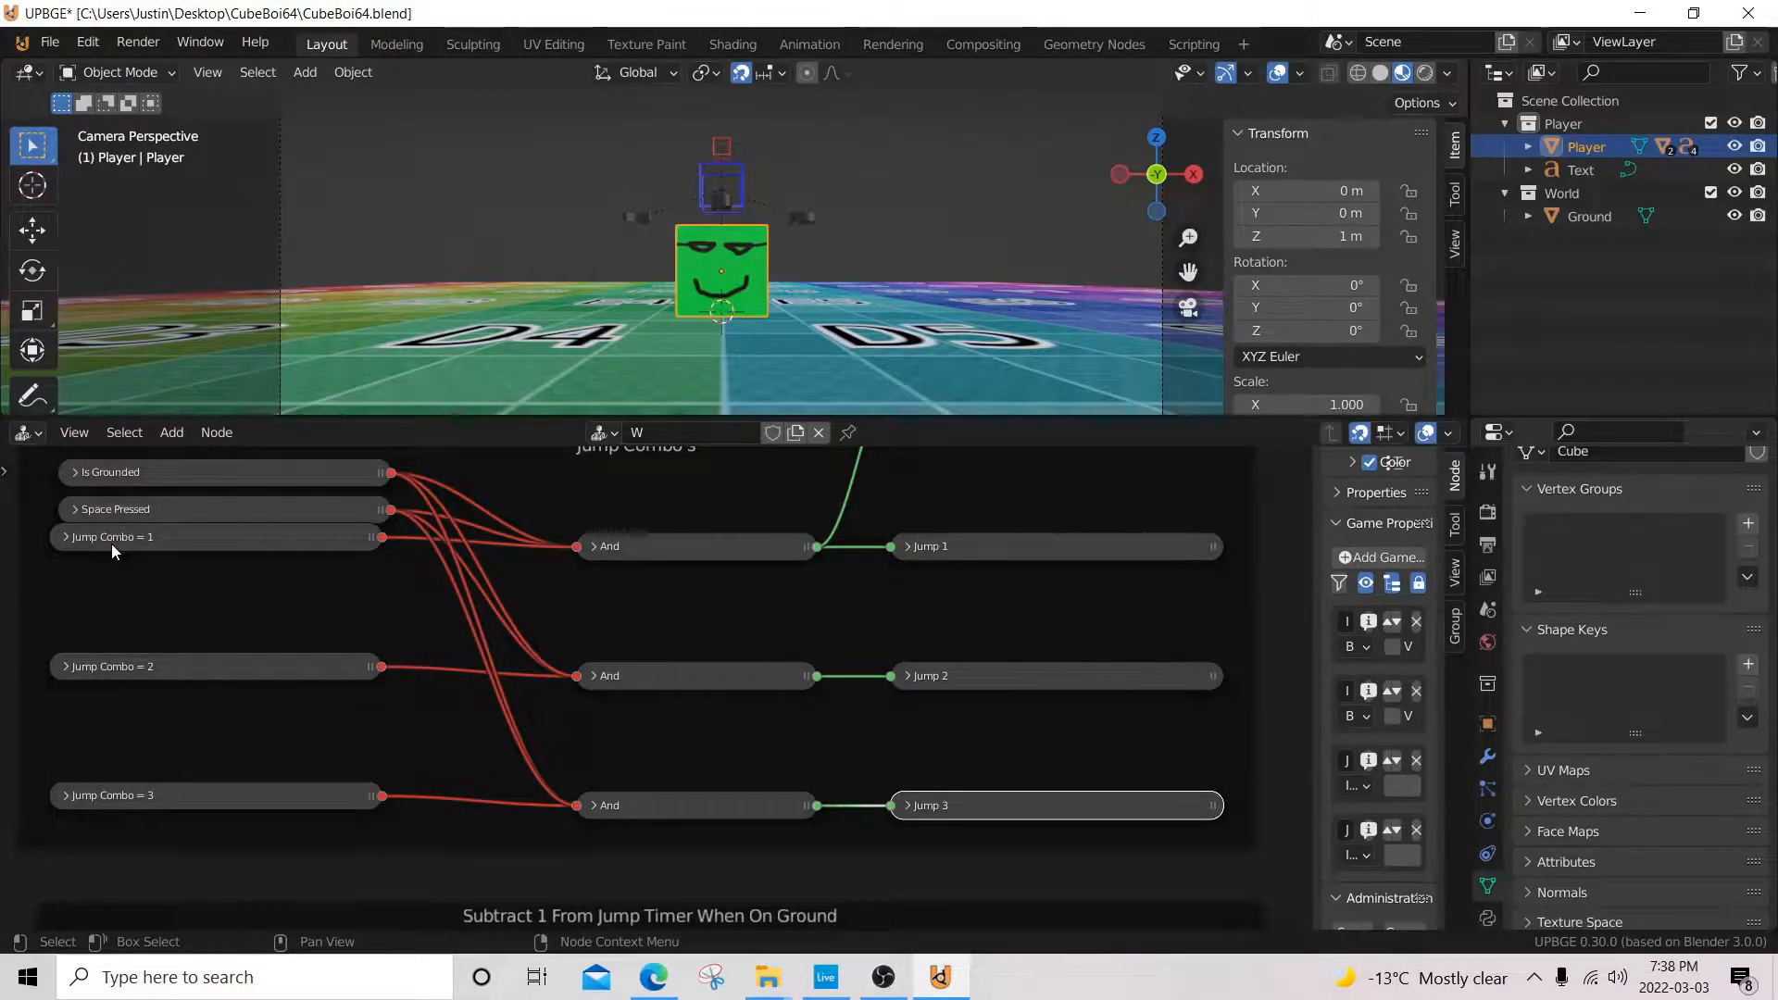
- Recheck the Jump 1 actuator, leaving it collapsed, and look over the neighbouring Jump combo Loop frame
left_click(907, 547)
left_click(907, 547)
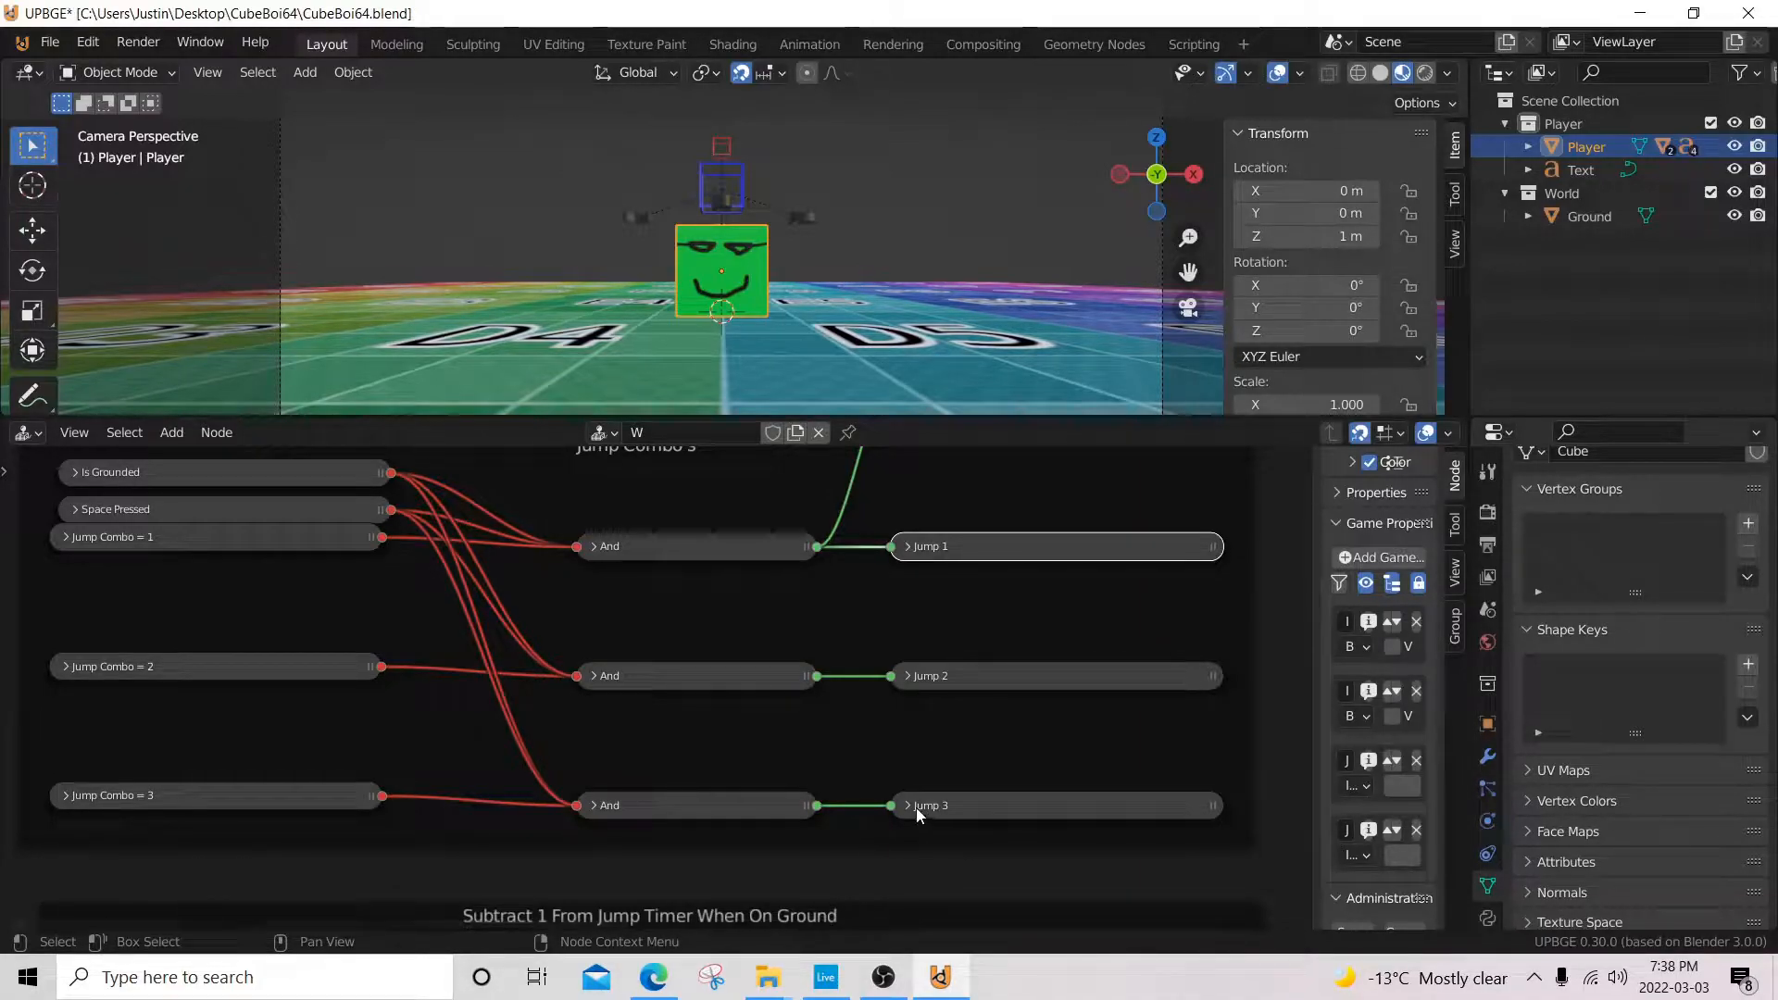
scroll(914, 807, "down", 6)
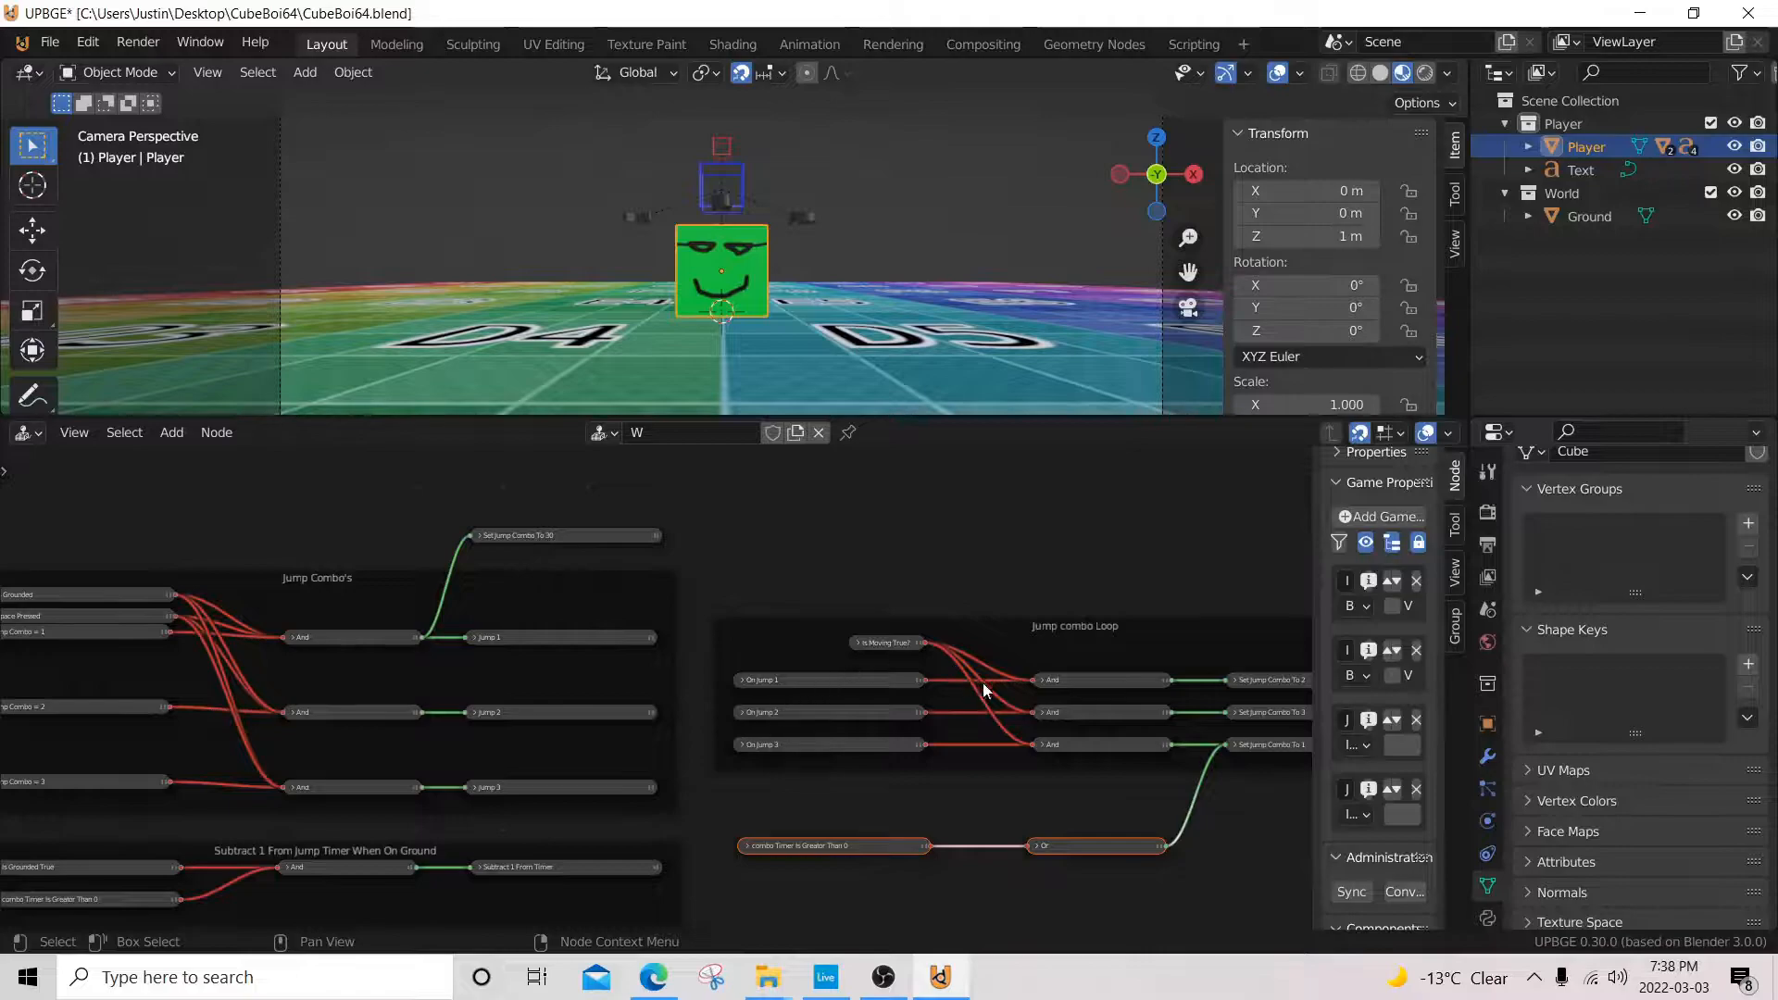
middle_click_drag(979, 682, 782, 690)
scroll(774, 708, "up", 6)
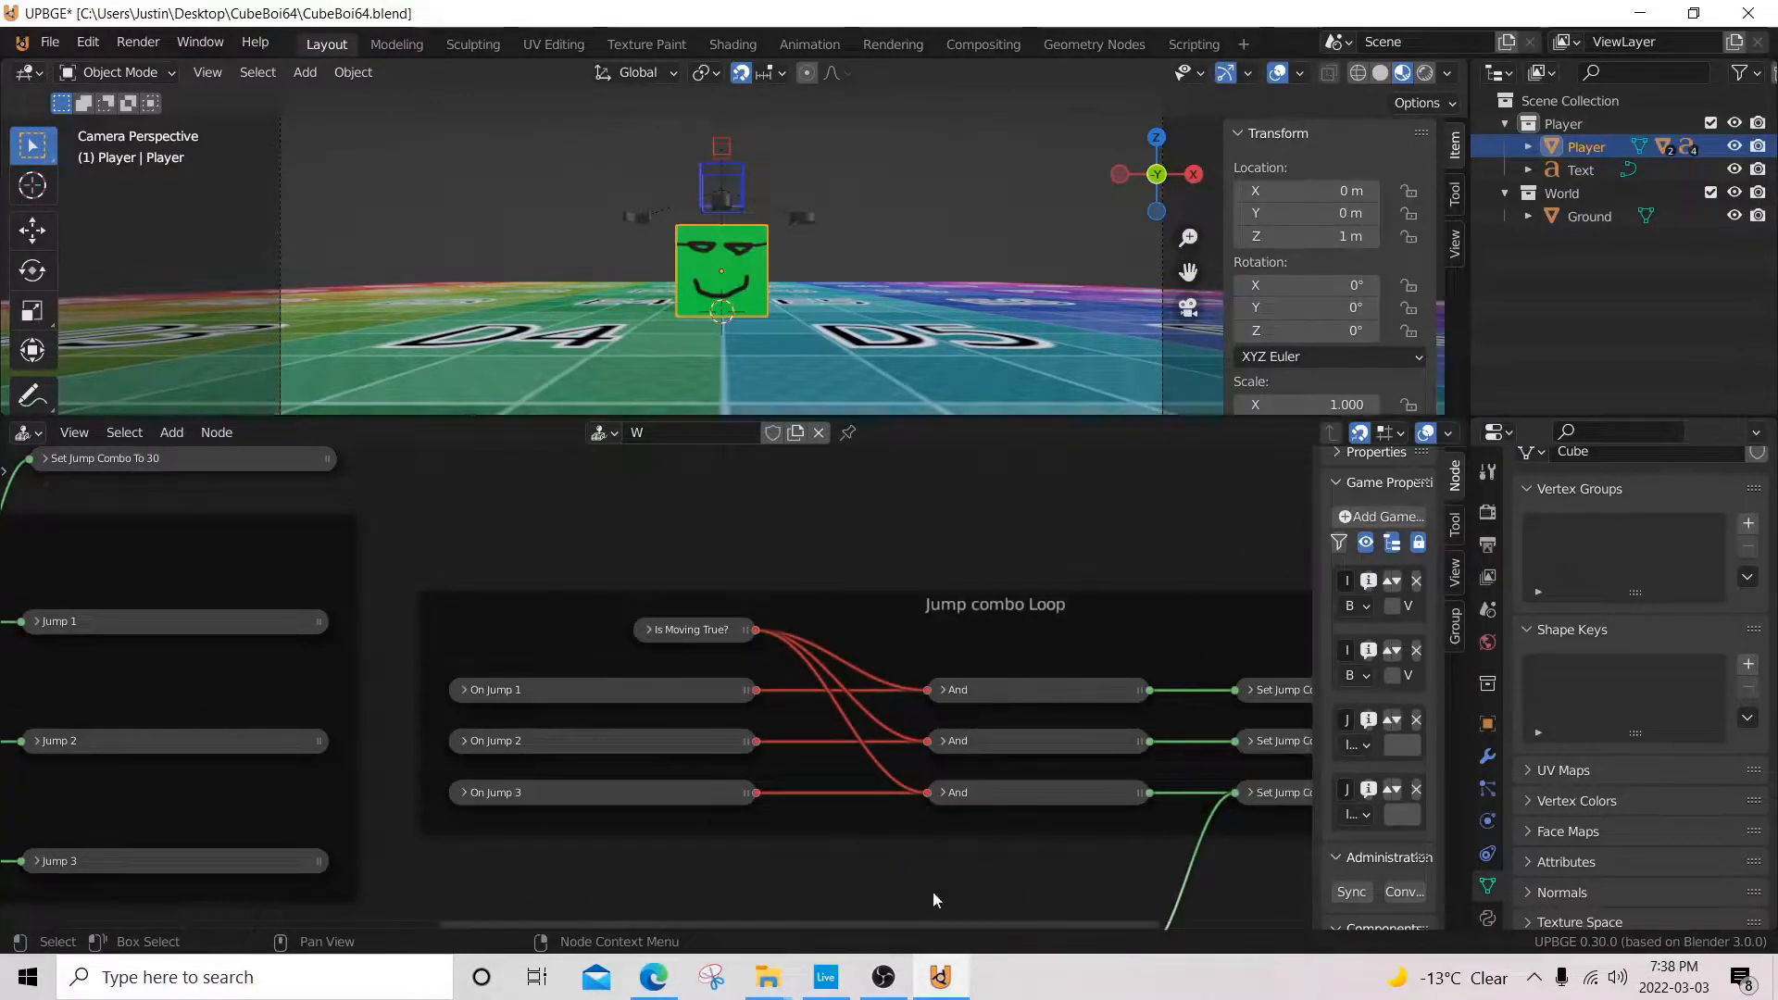
middle_click_drag(613, 811, 788, 816)
scroll(725, 797, "down", 2)
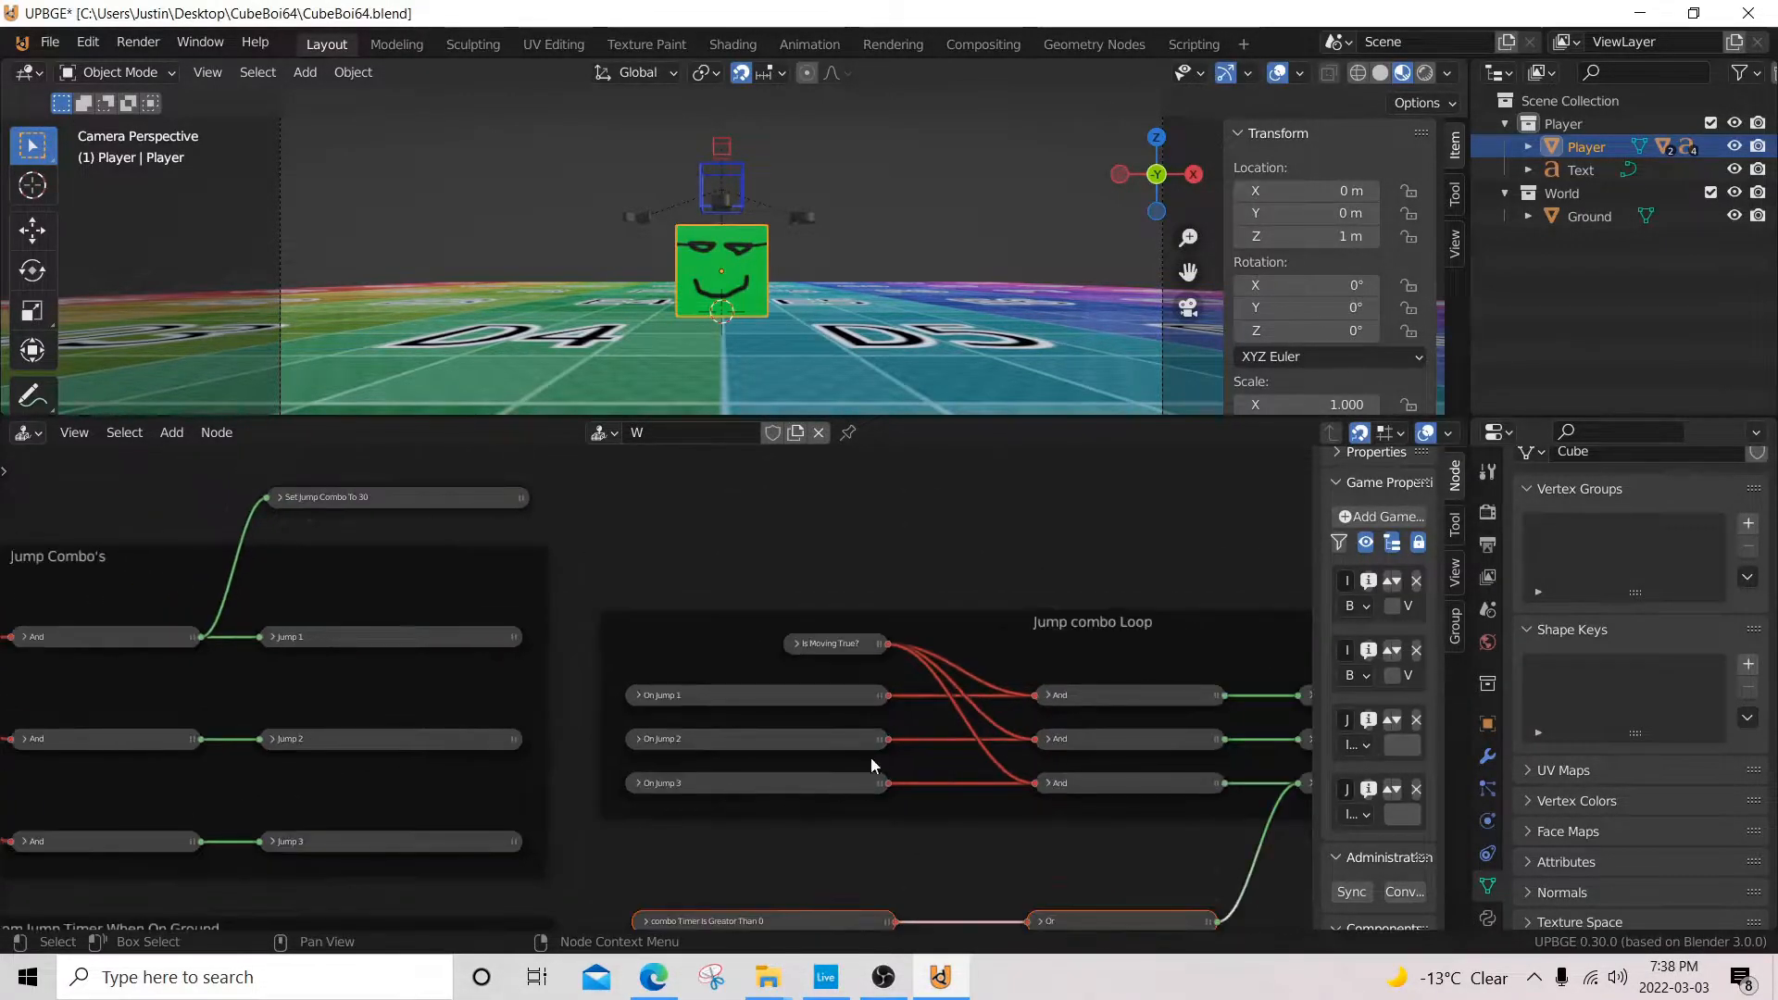
middle_click_drag(453, 706, 556, 763)
scroll(500, 685, "up", 3)
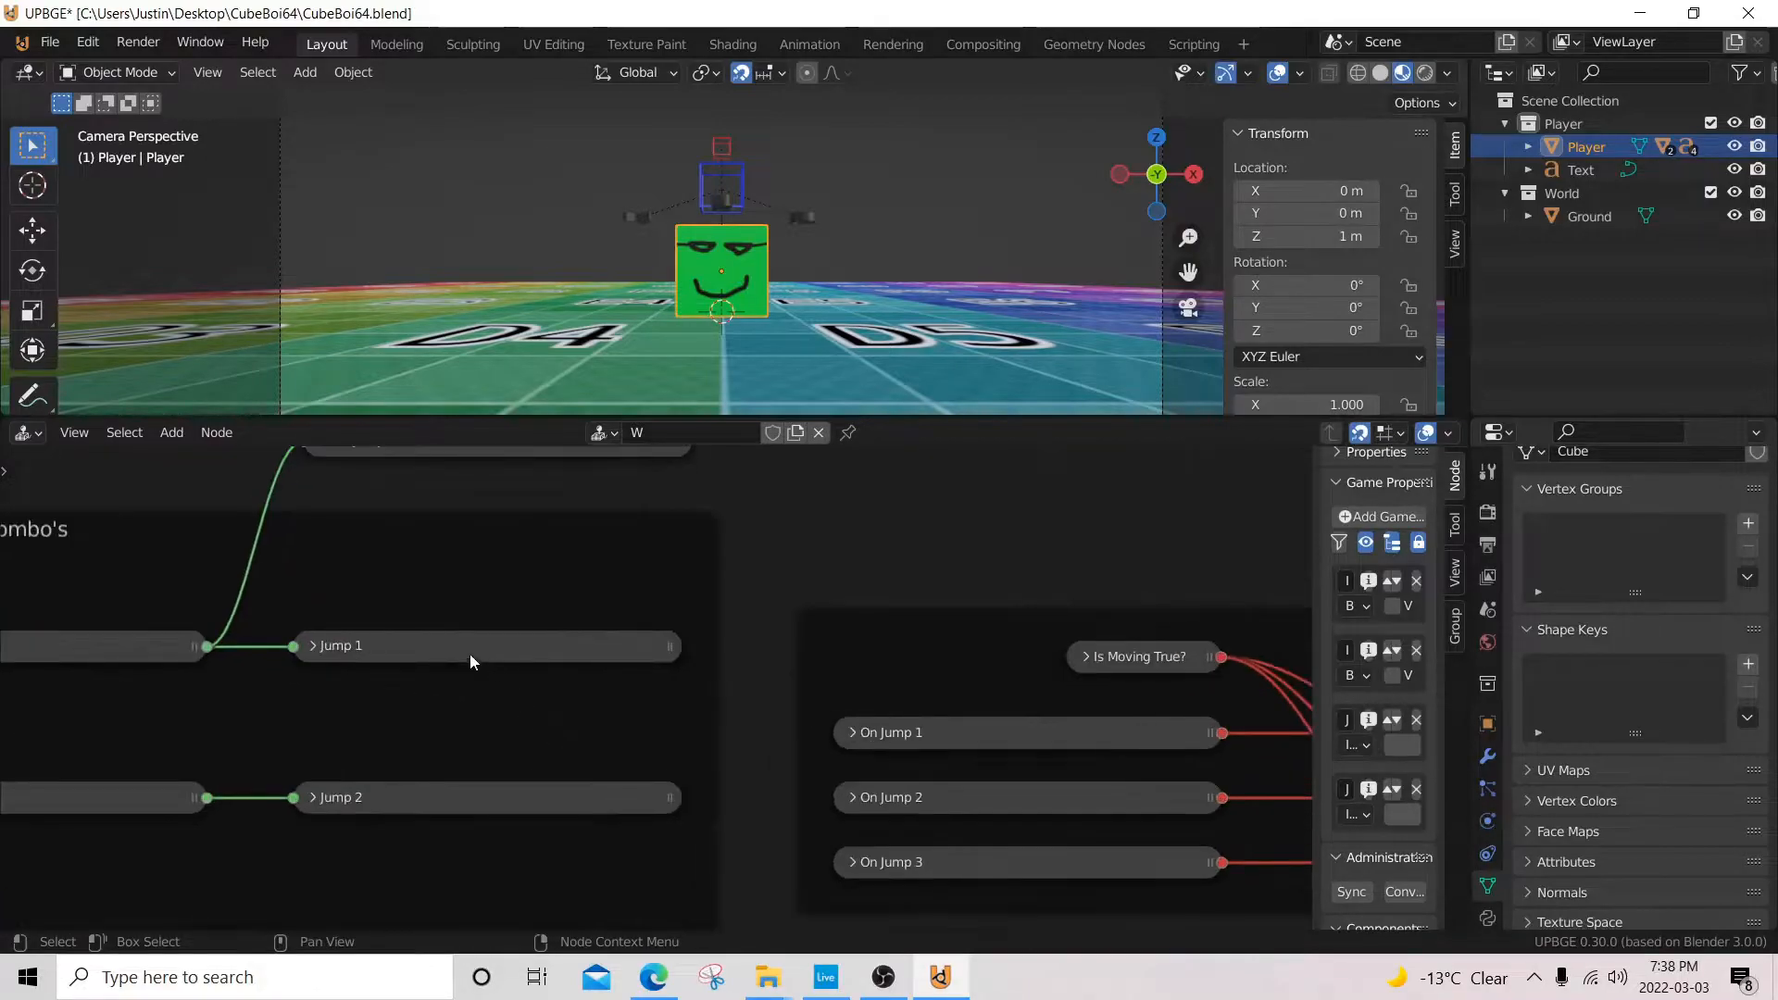
- Highlight the Jump 2 and Jump 3 actuators one after the other in the Jump Combo's frame
left_click(415, 800)
scroll(424, 843, "down", 2)
middle_click_drag(431, 887, 681, 781)
left_click(674, 801)
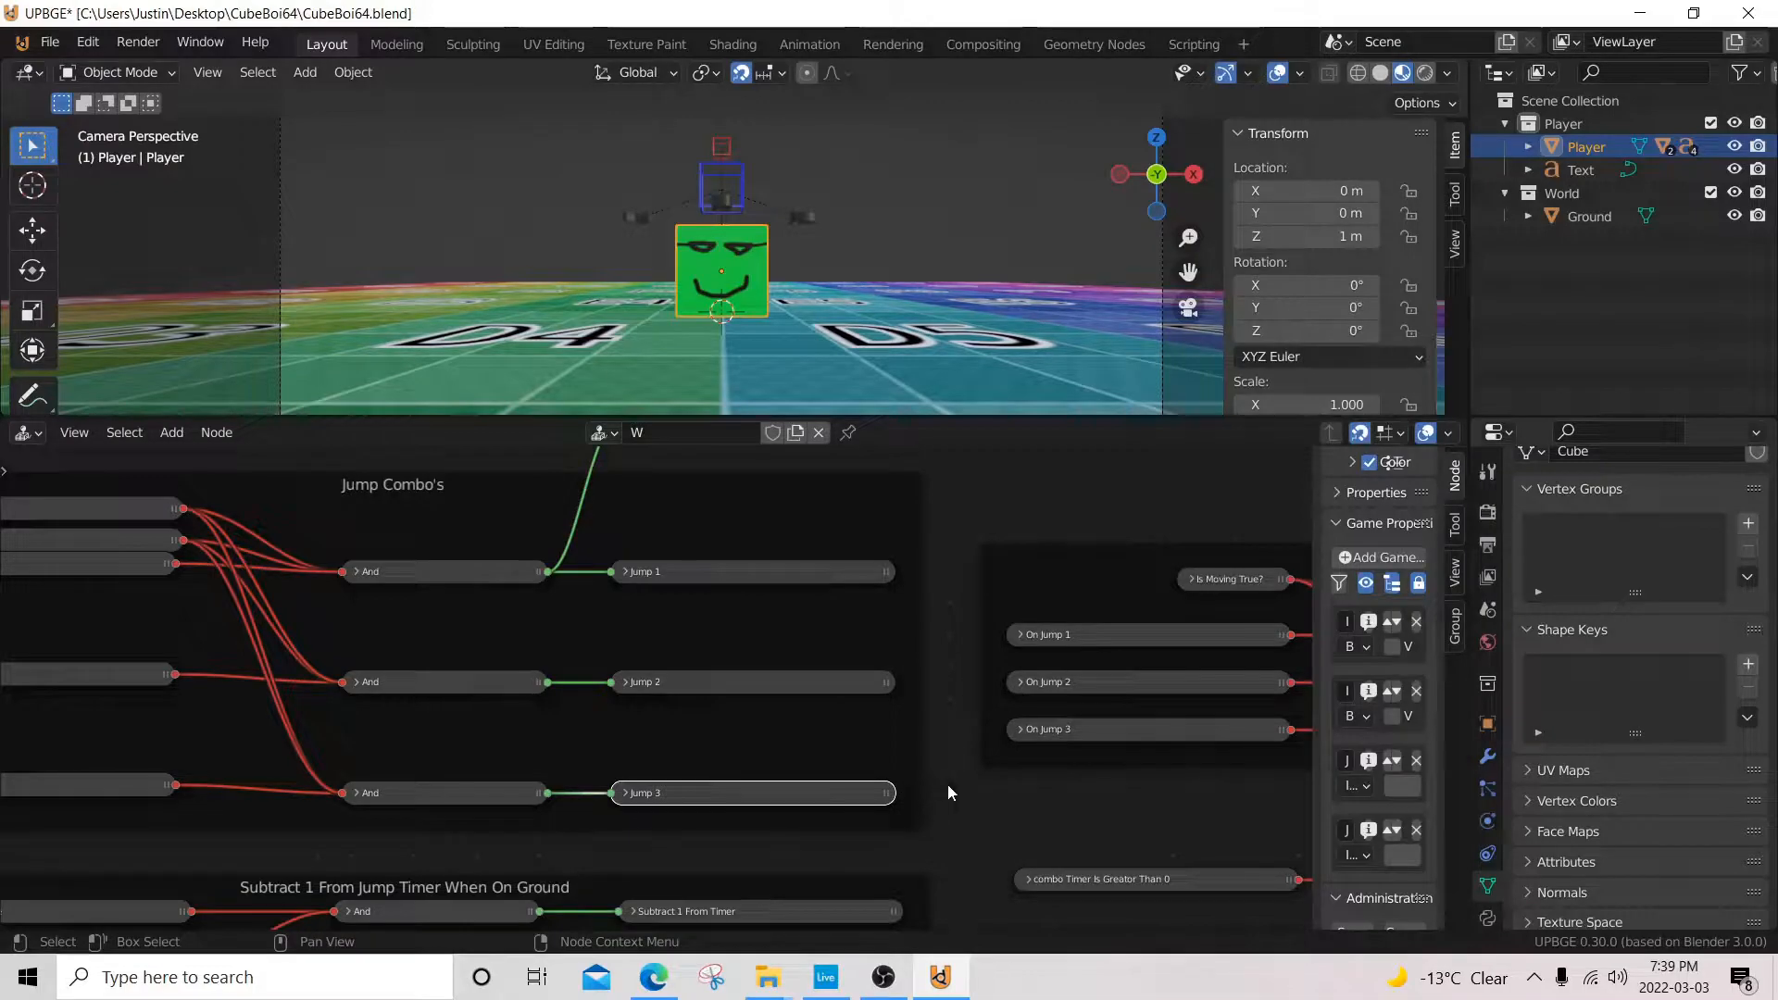
- Expand the On Jump 1 sensor in the Jump combo Loop frame to examine which actuator it listens to
middle_click_drag(1103, 687, 440, 713)
scroll(491, 723, "down", 12)
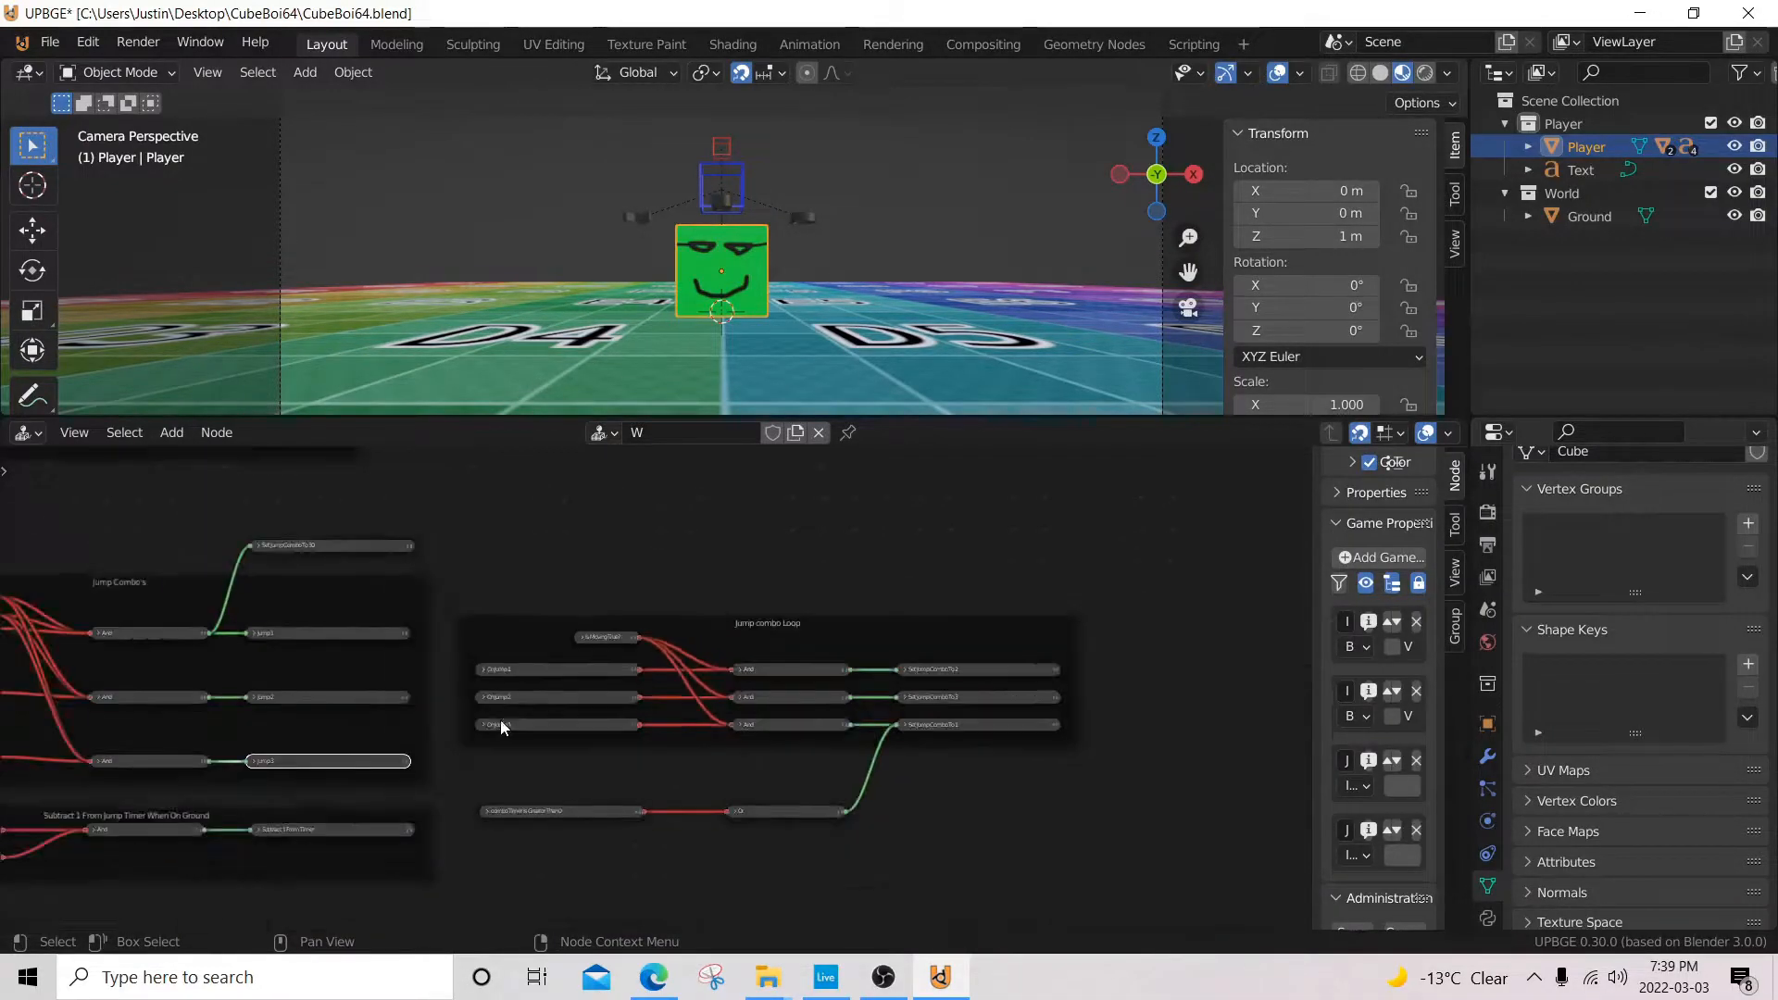
scroll(627, 798, "up", 5)
scroll(626, 797, "up", 2)
middle_click_drag(576, 811, 738, 795)
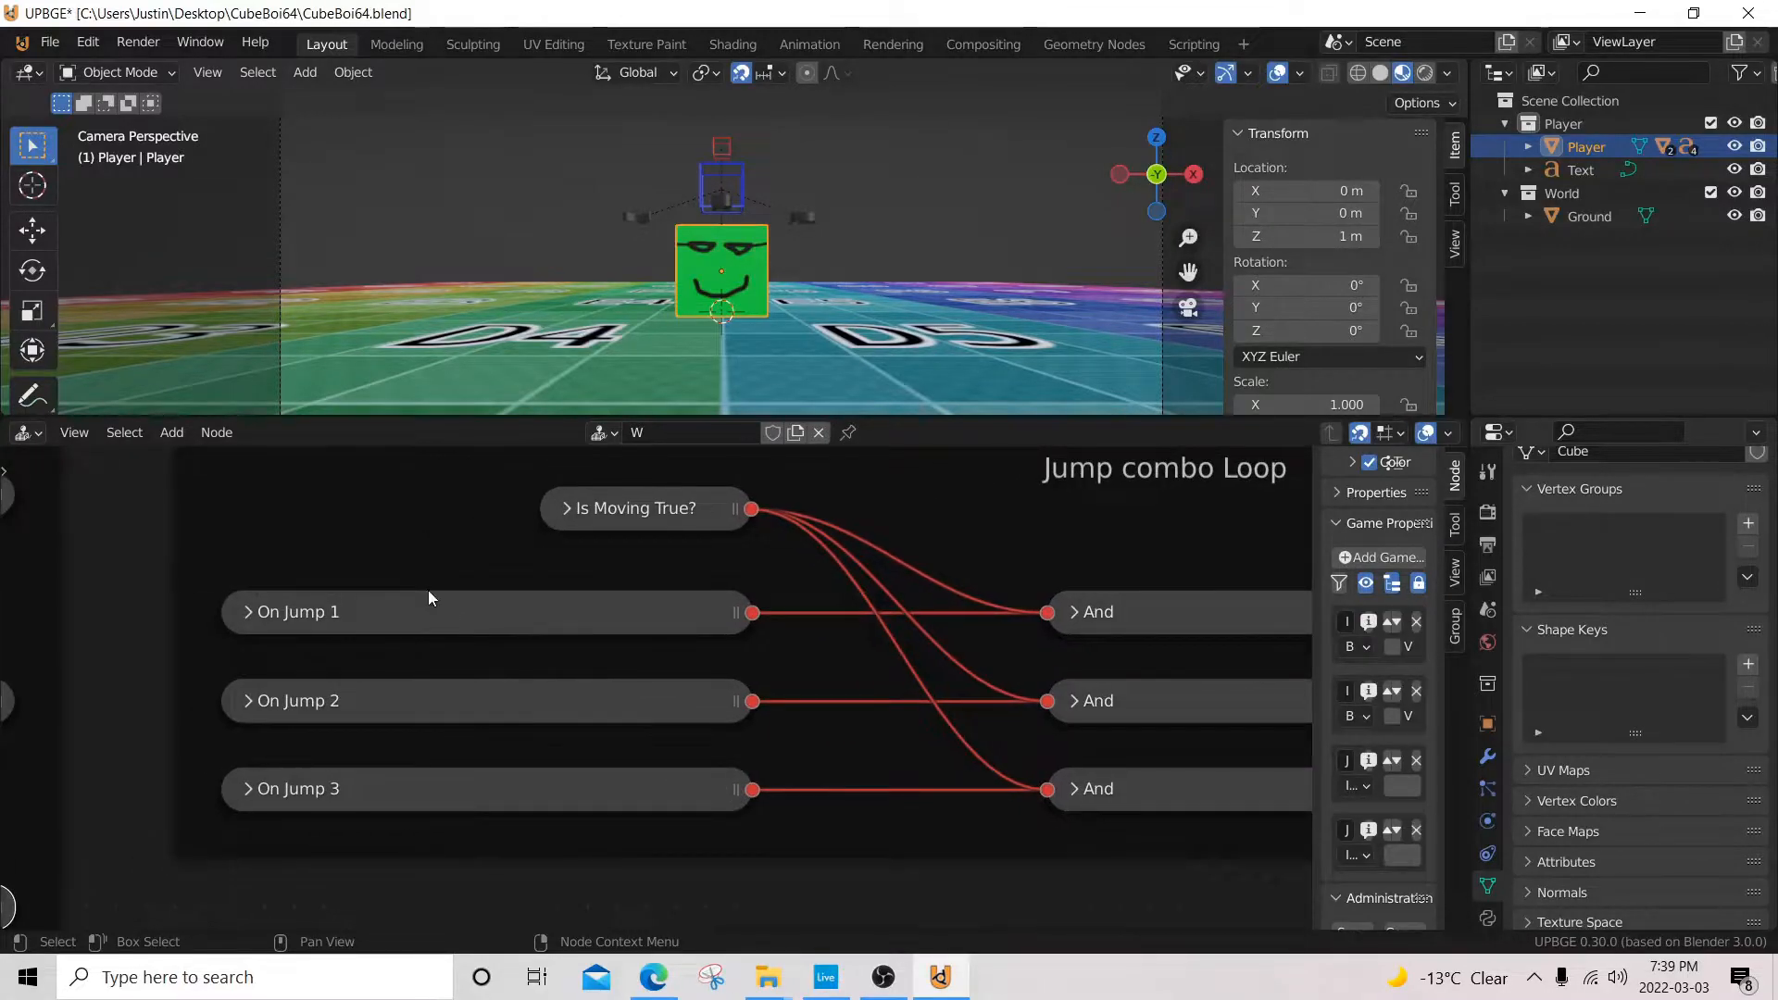
left_click(248, 611)
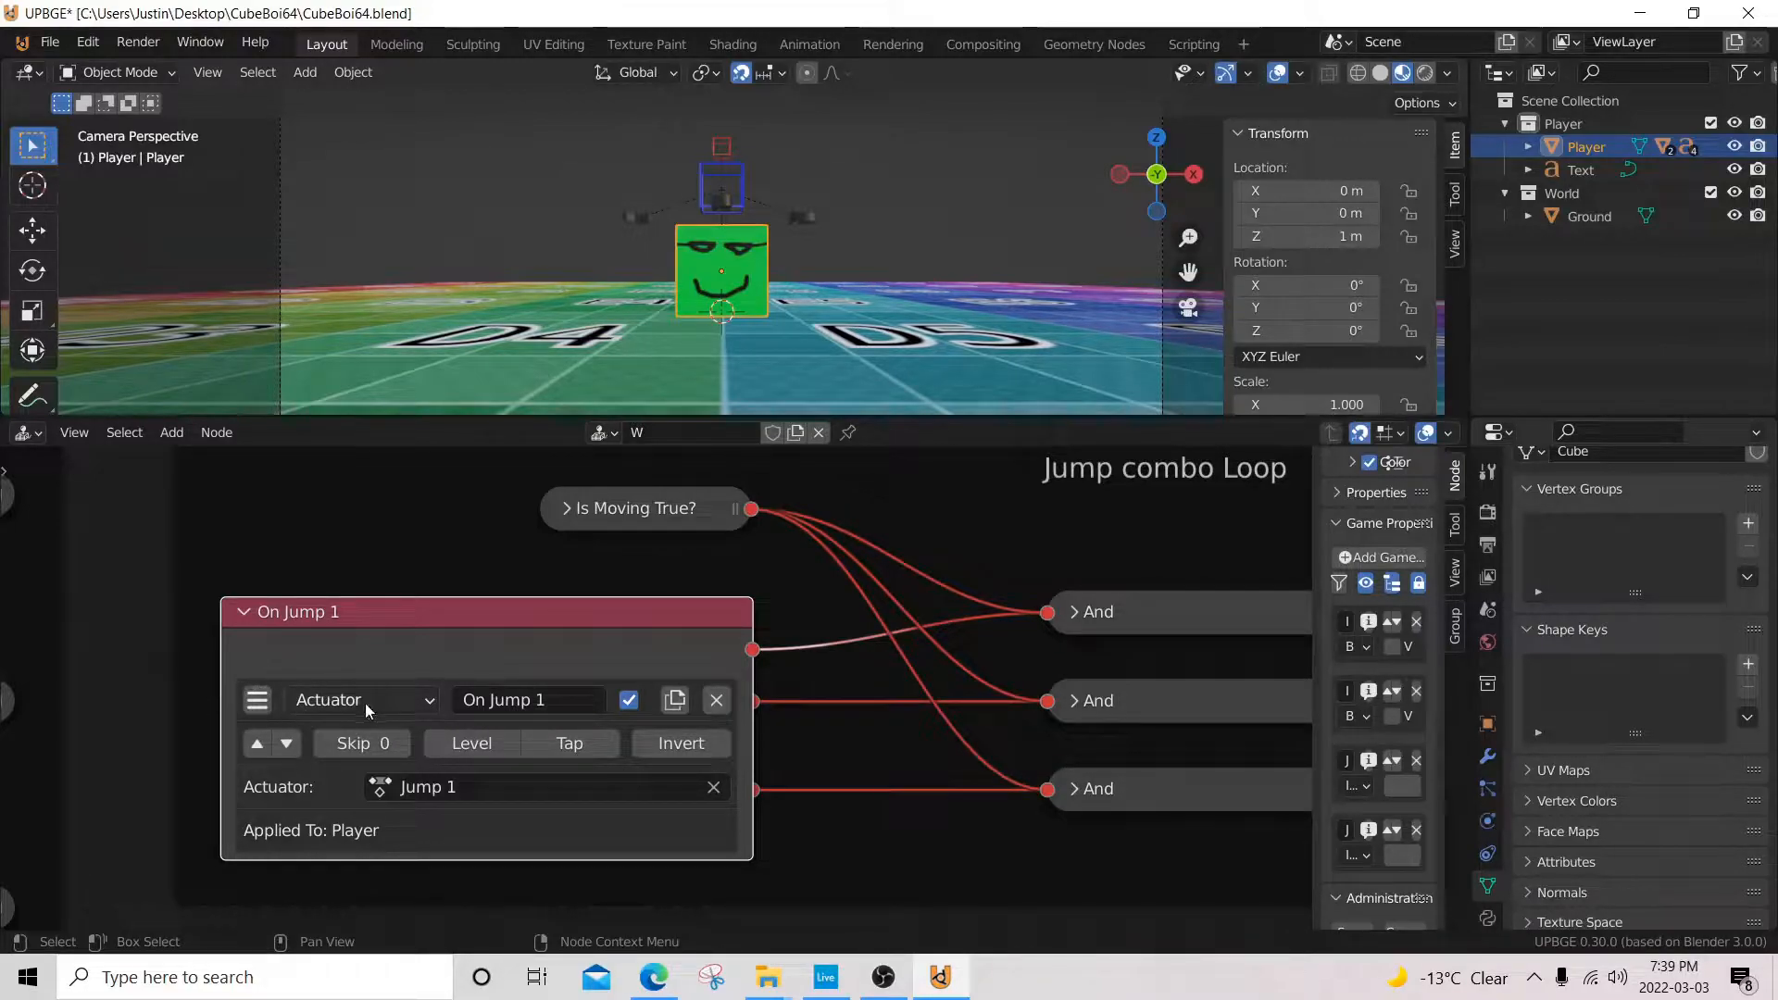
middle_click_drag(267, 658, 576, 741)
left_click(591, 626)
scroll(1094, 776, "down", 1)
left_click(571, 702)
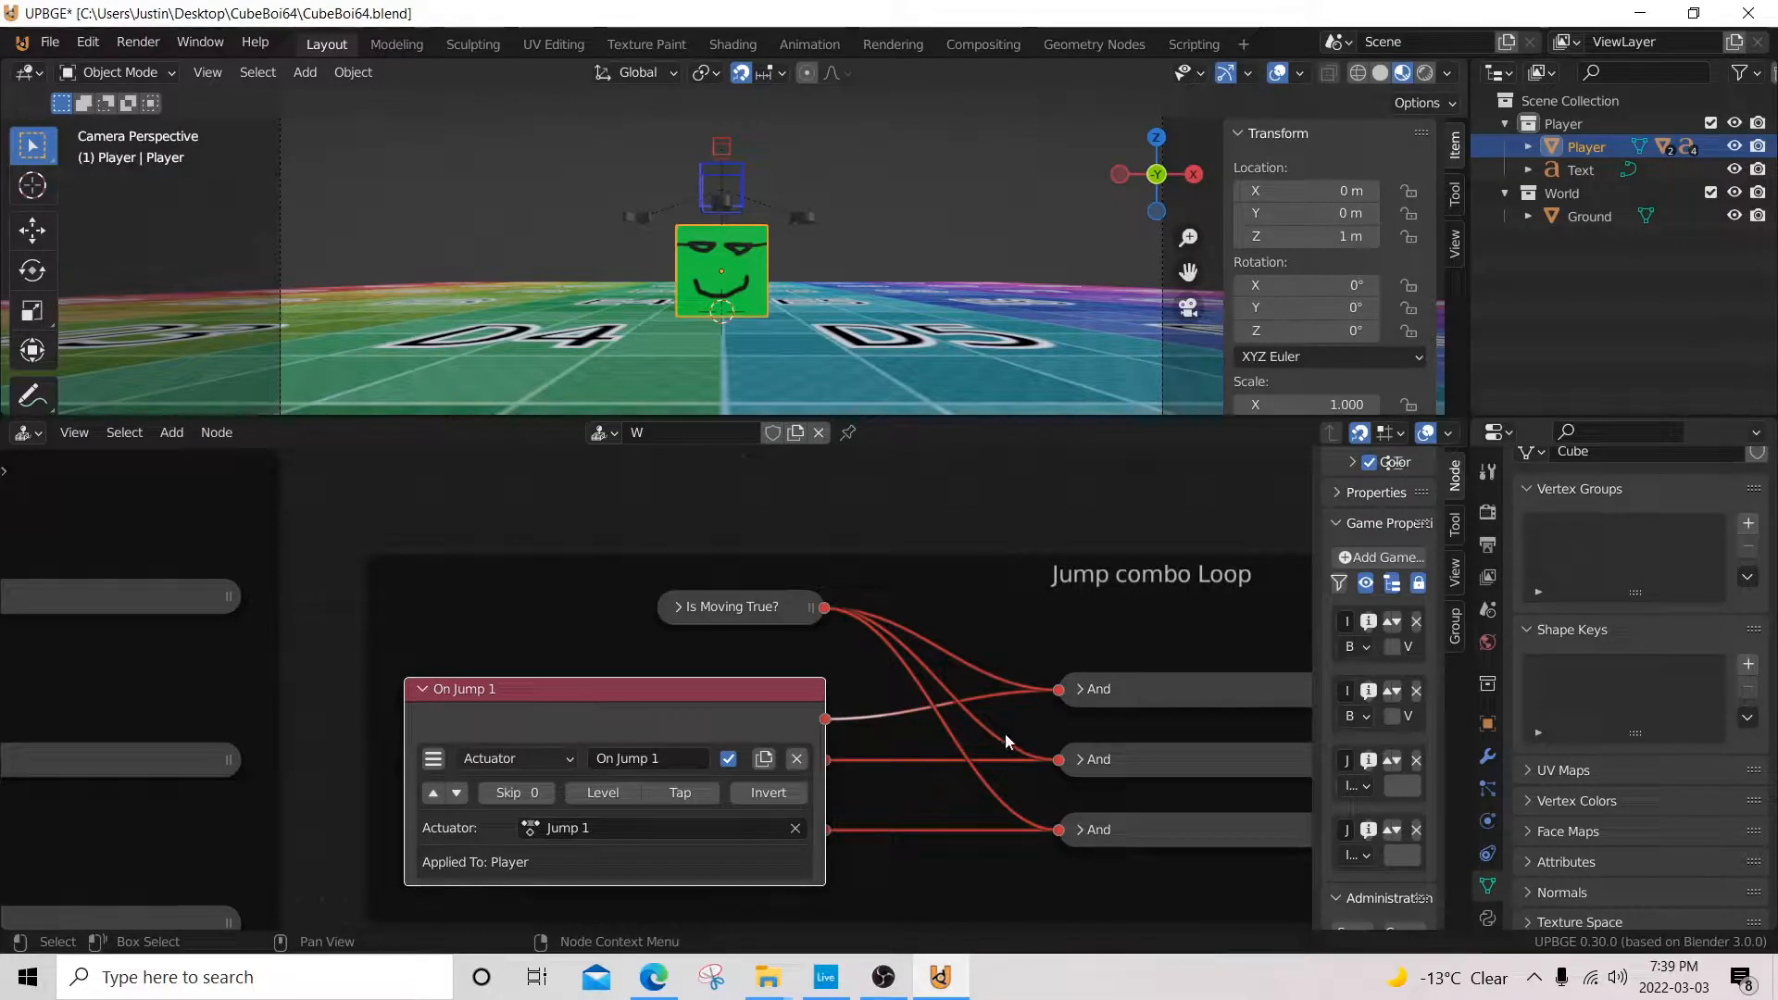
- Collapse the On Jump 1 sensor and expand the Set Jump Combo To 2 actuator to examine its property assignment
key("h")
scroll(546, 728, "down", 4)
middle_click_drag(1113, 718, 841, 684)
scroll(843, 683, "up", 2)
middle_click_drag(1033, 668, 690, 664)
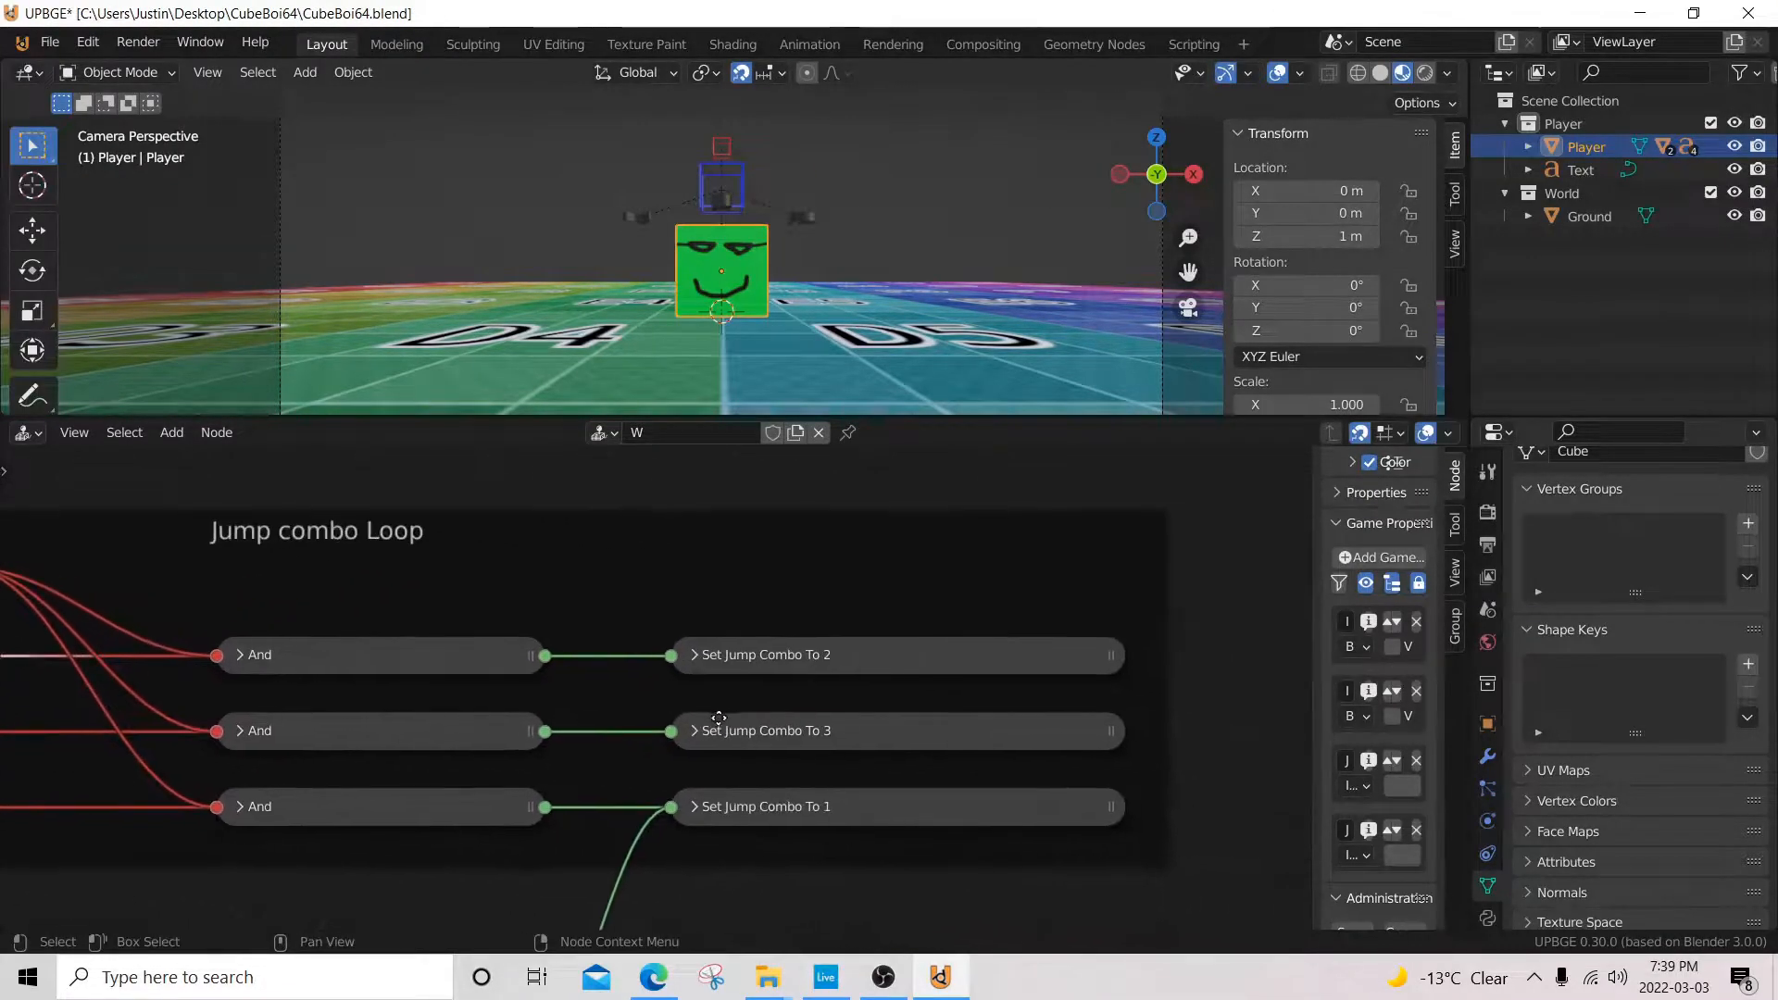
left_click(703, 654)
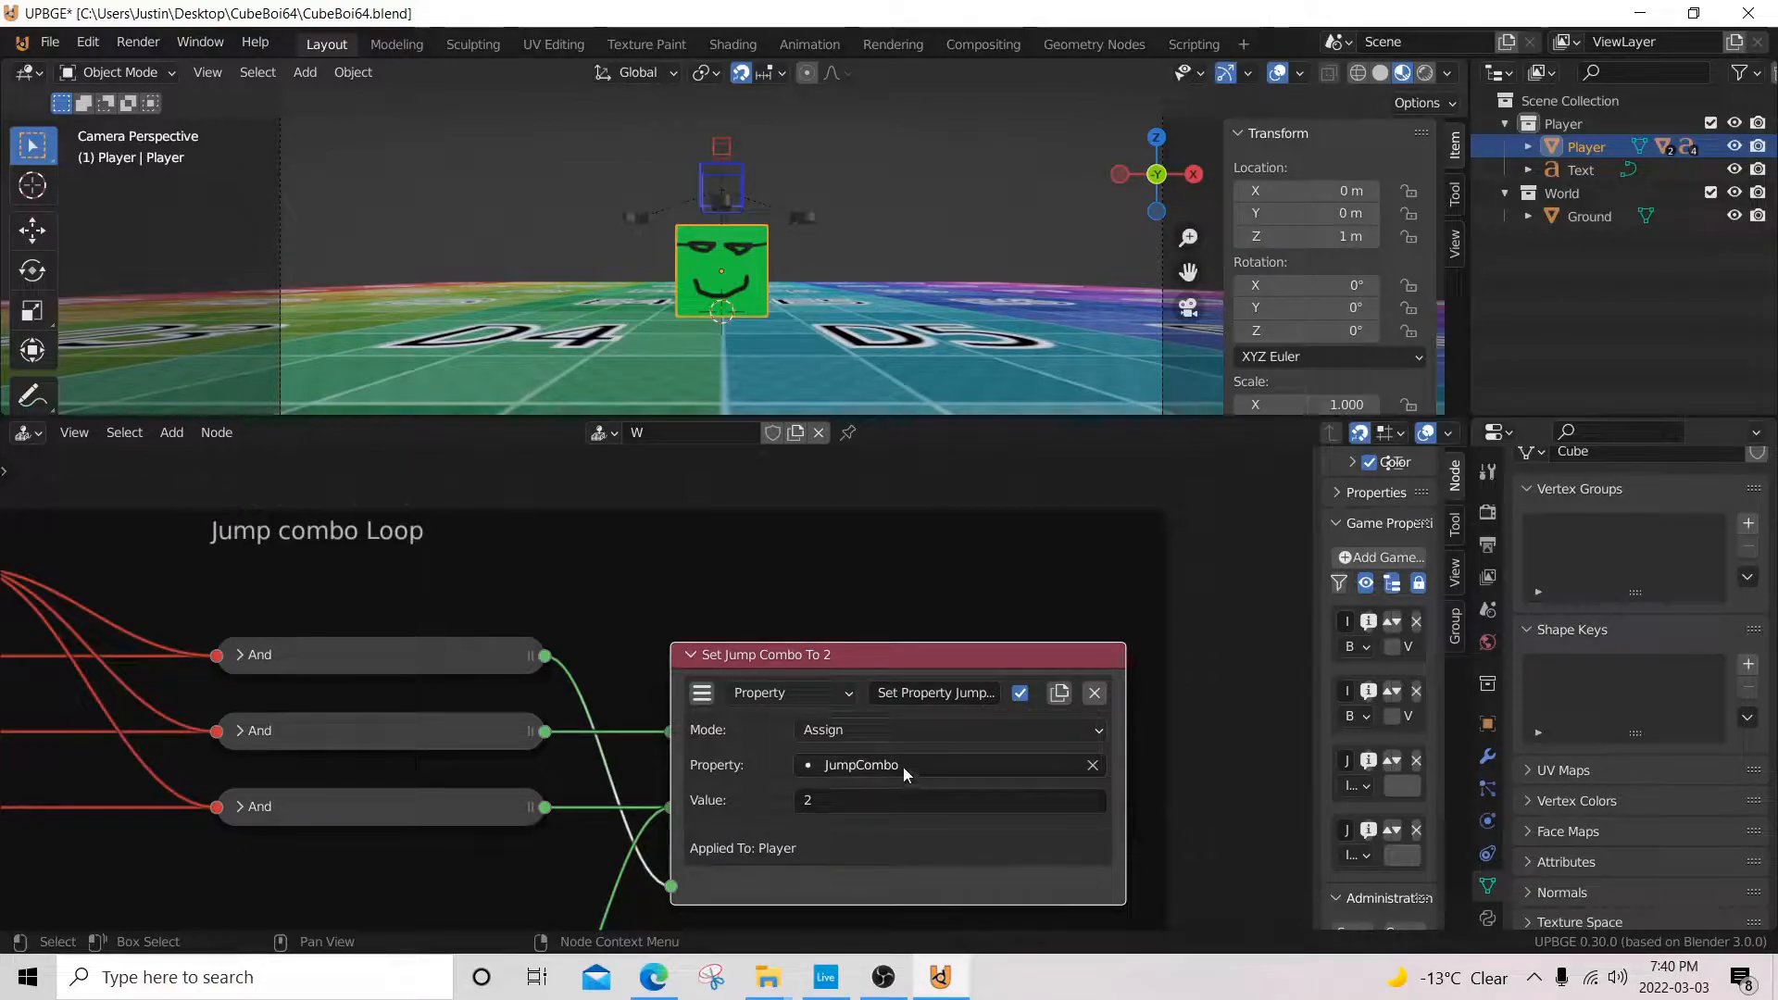
- Collapse the Set Jump Combo To 2 actuator and review the Jump 2 motion settings, leaving that node collapsed
key("Home")
scroll(635, 724, "up", 5)
left_click(635, 706)
middle_click_drag(965, 737, 473, 707)
middle_click_drag(782, 723, 673, 729)
left_click(746, 685)
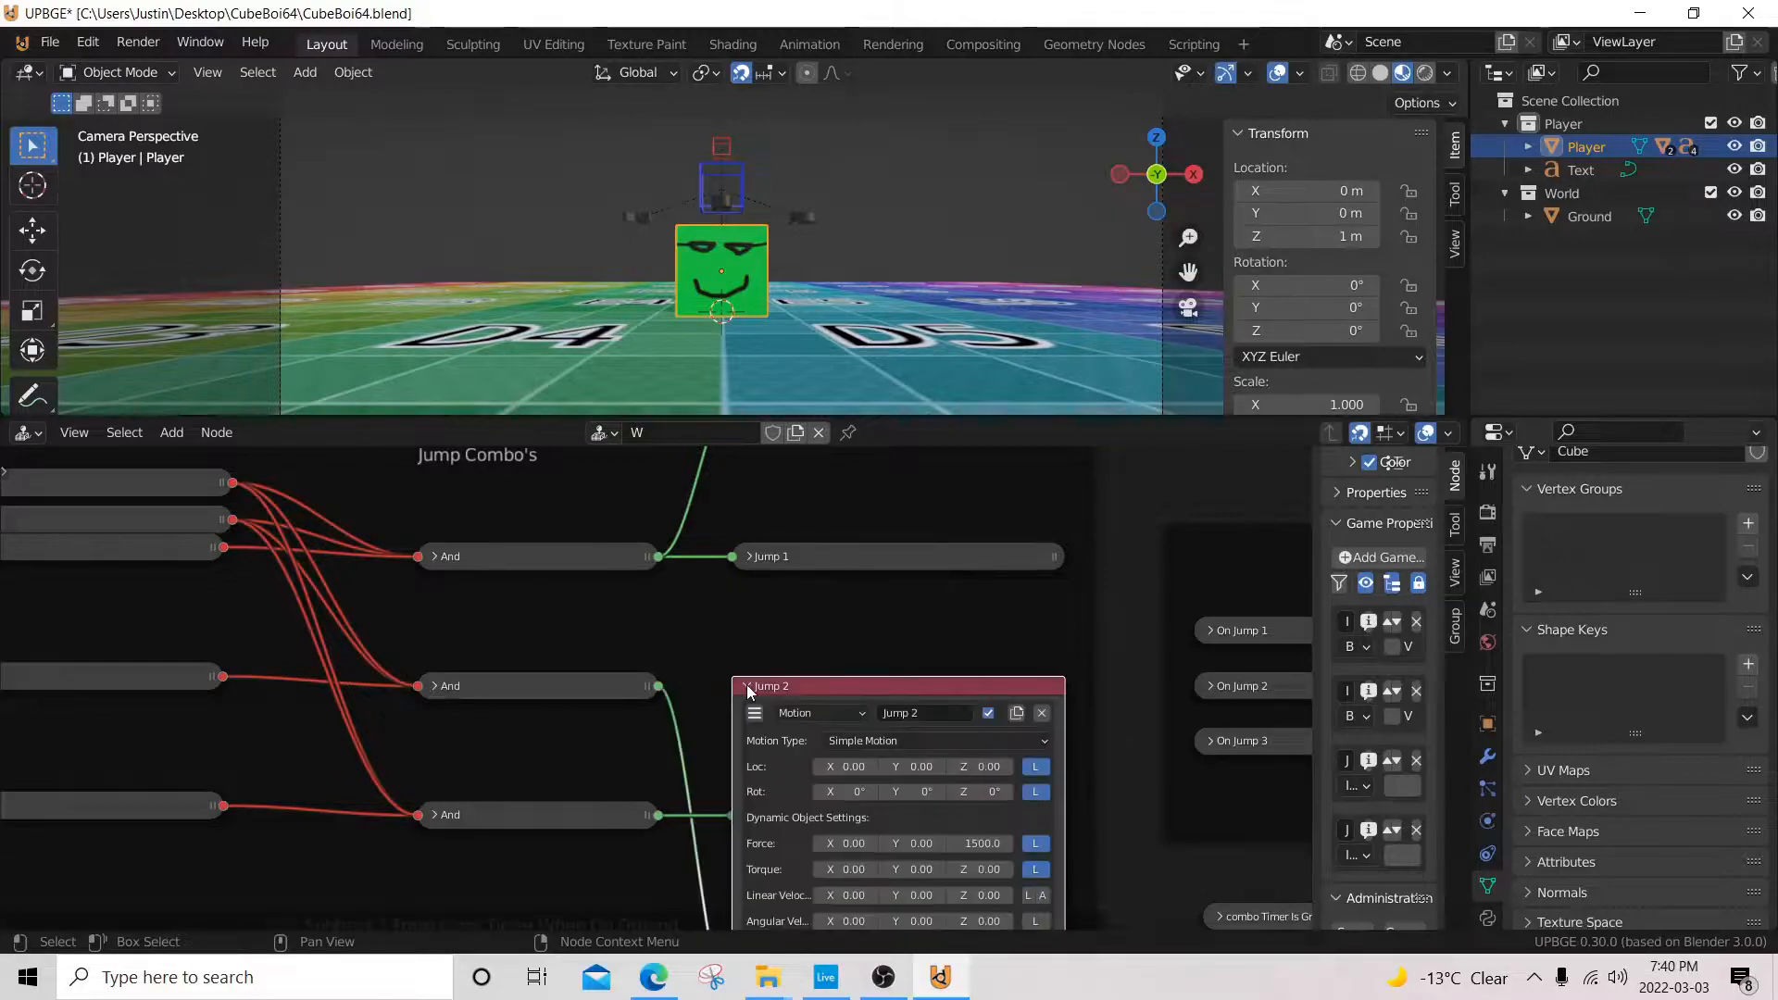
left_click(746, 685)
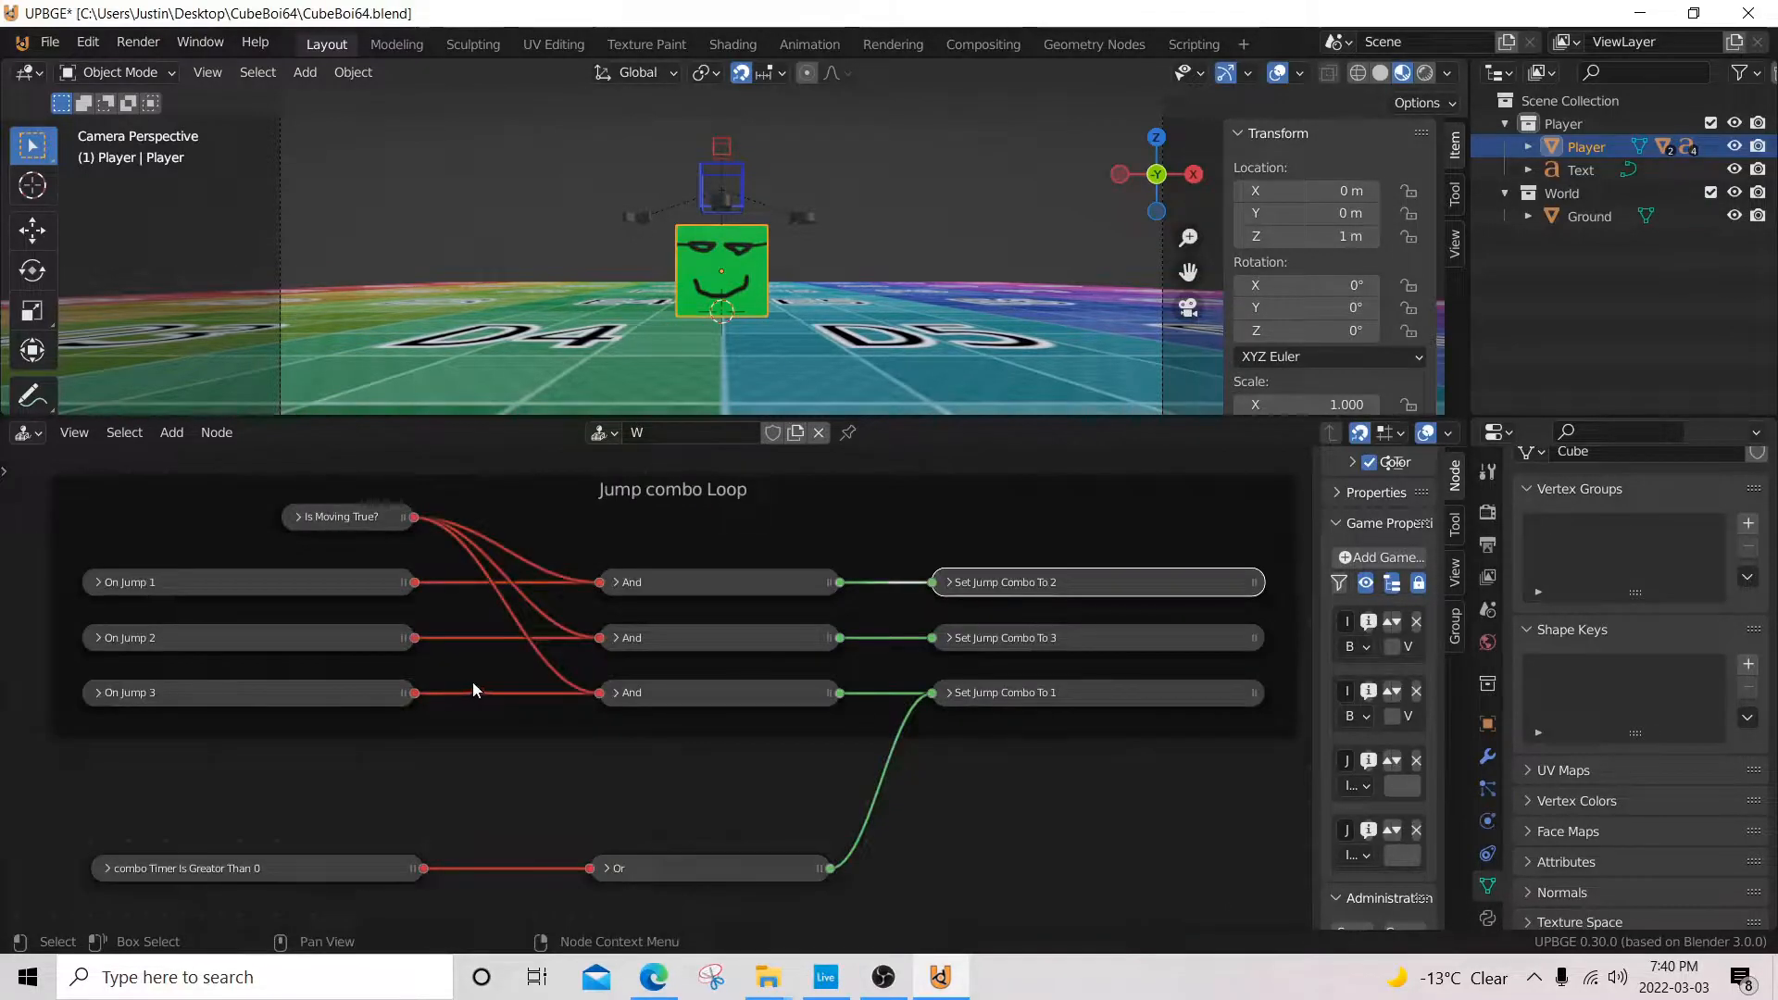
- Highlight the Set Jump Combo To 3 actuator, followed by the Jump 1, Jump 2 and Jump 3 actuators in turn
middle_click_drag(472, 681, 522, 687)
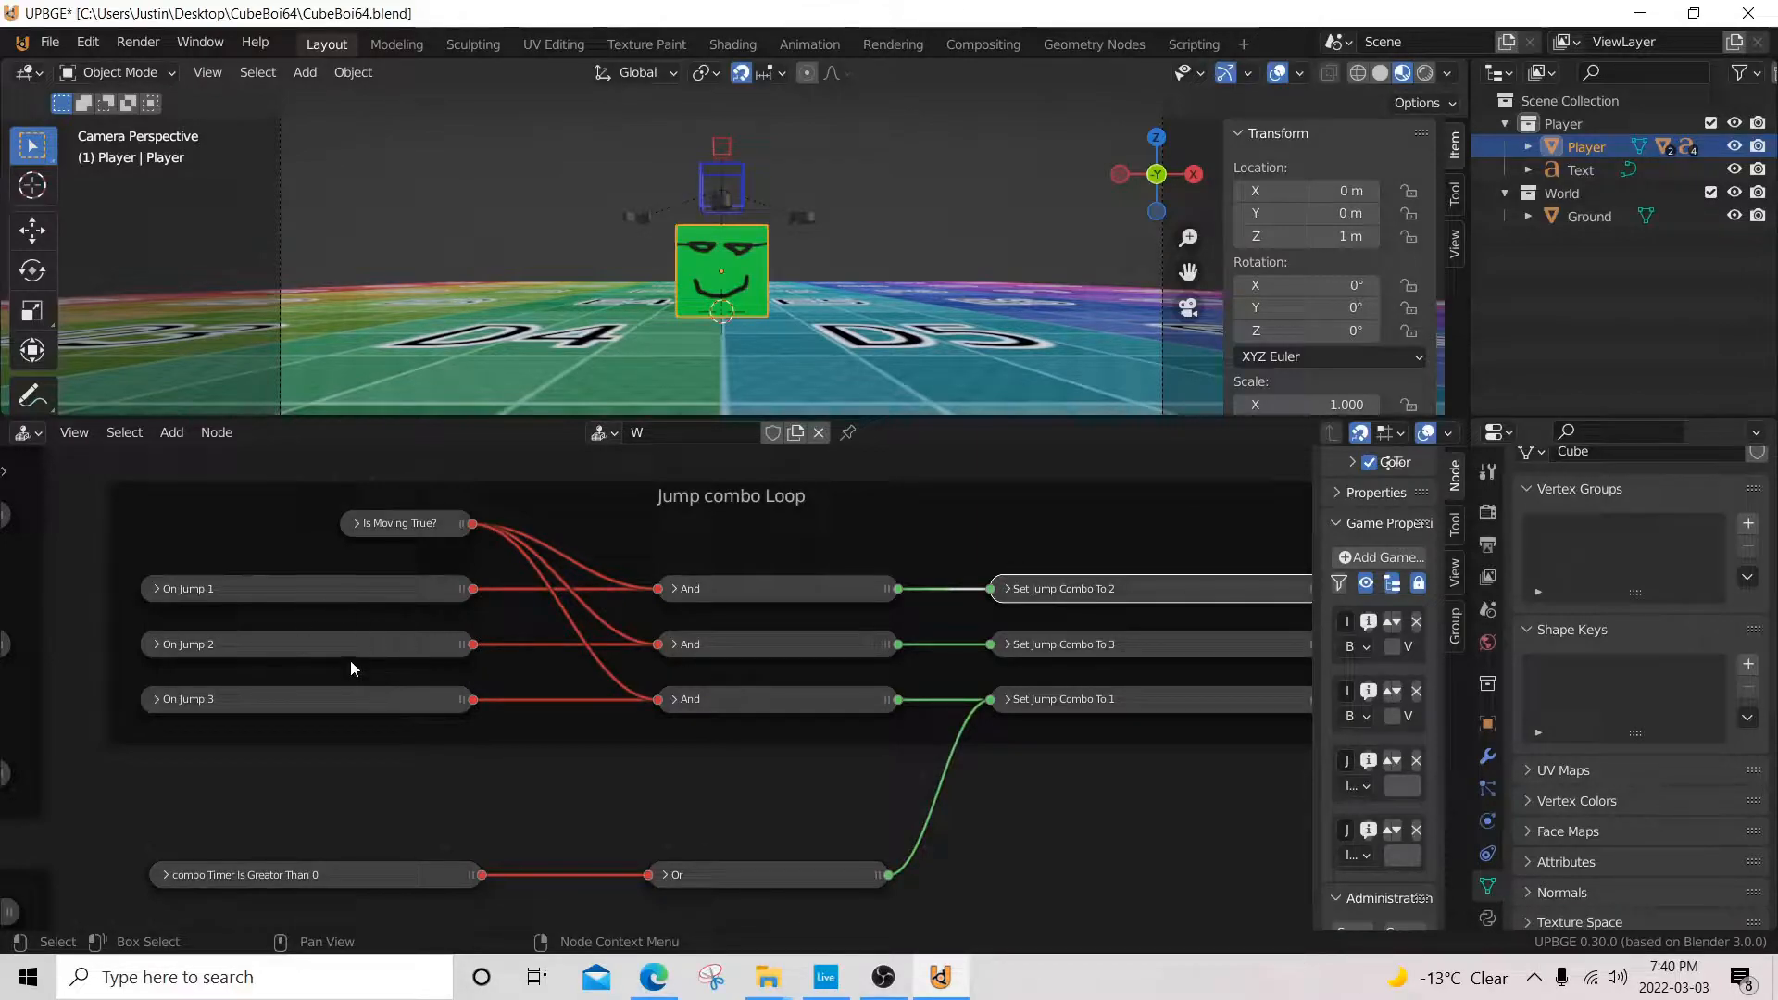
left_click(1056, 647)
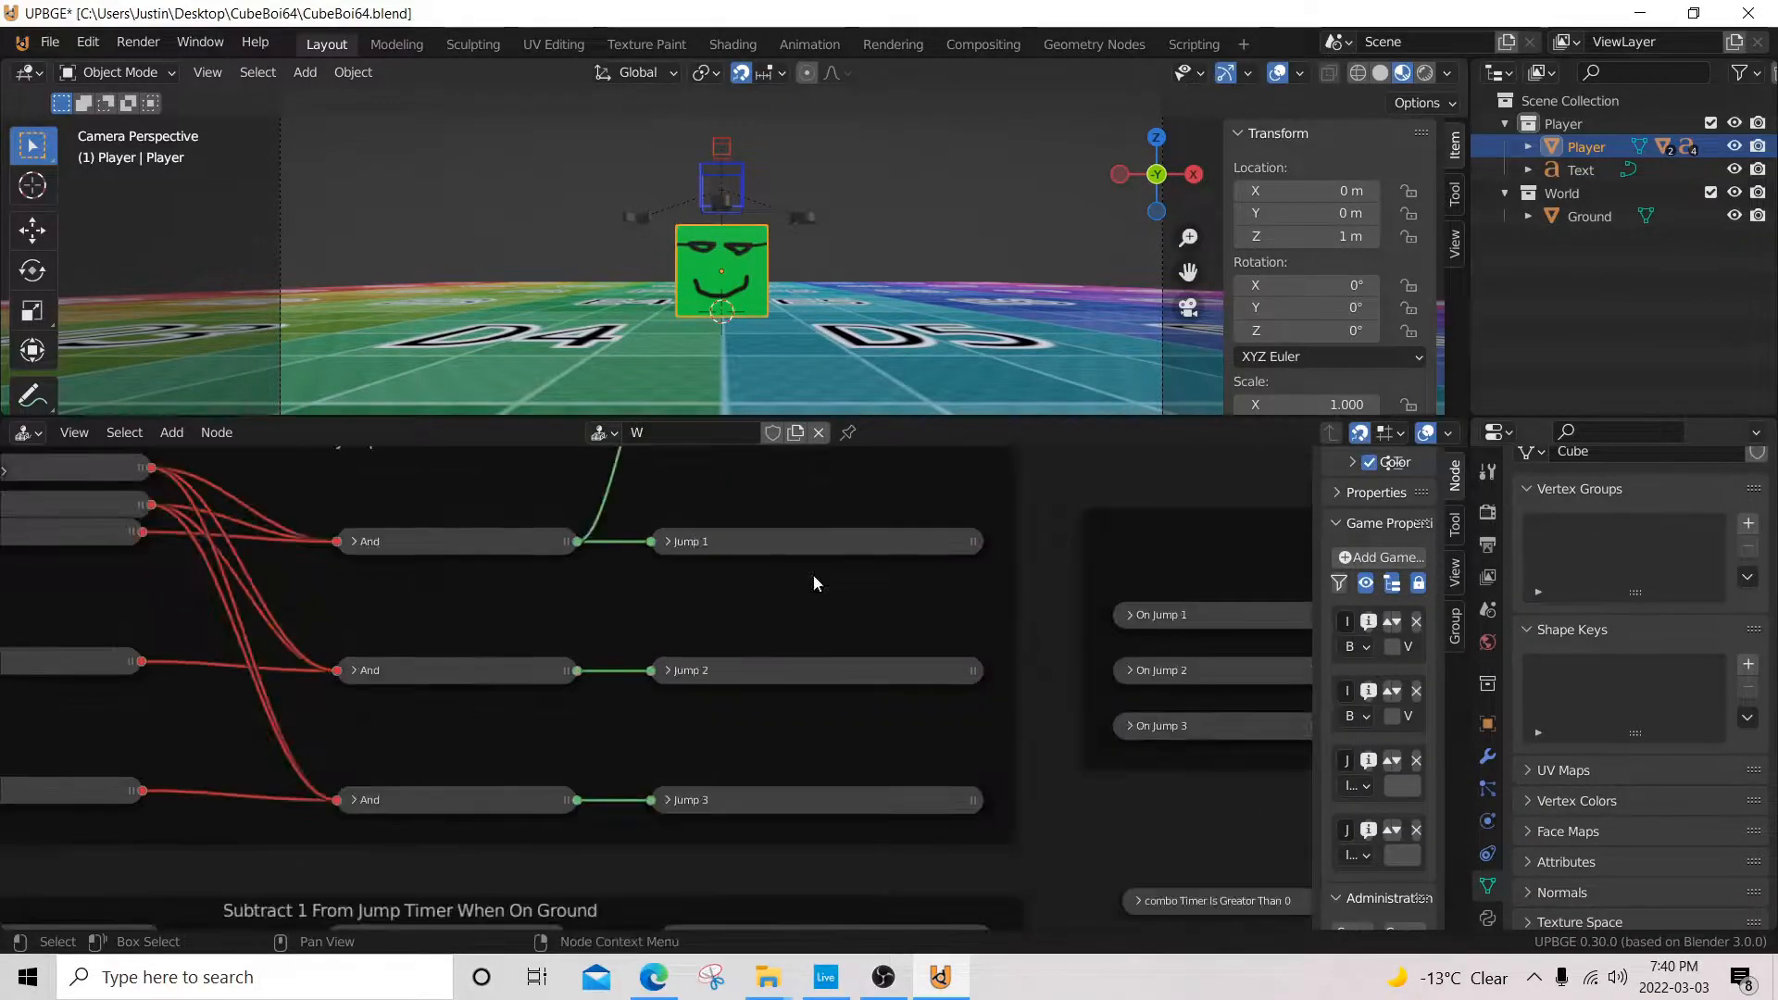
left_click(780, 541)
left_click(765, 669)
left_click(770, 795)
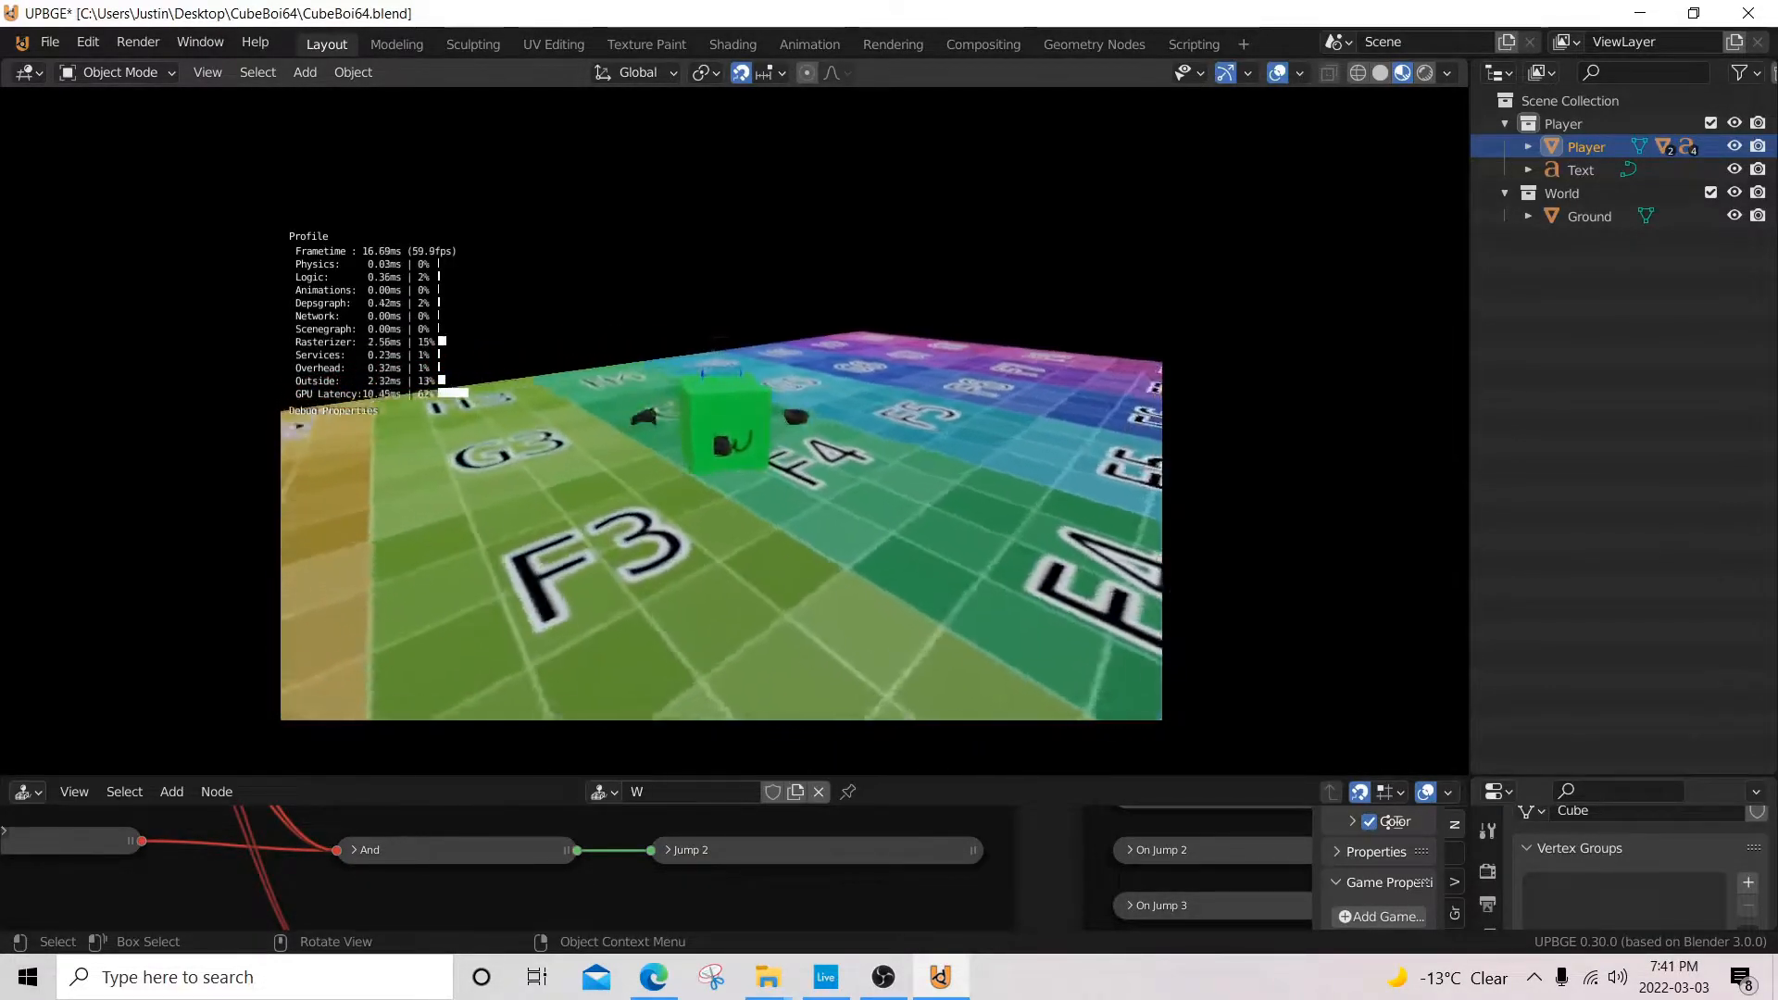
- Test the jump combo in the running game by moving the cube forward and jumping, and end the game
key("w")
key("space")
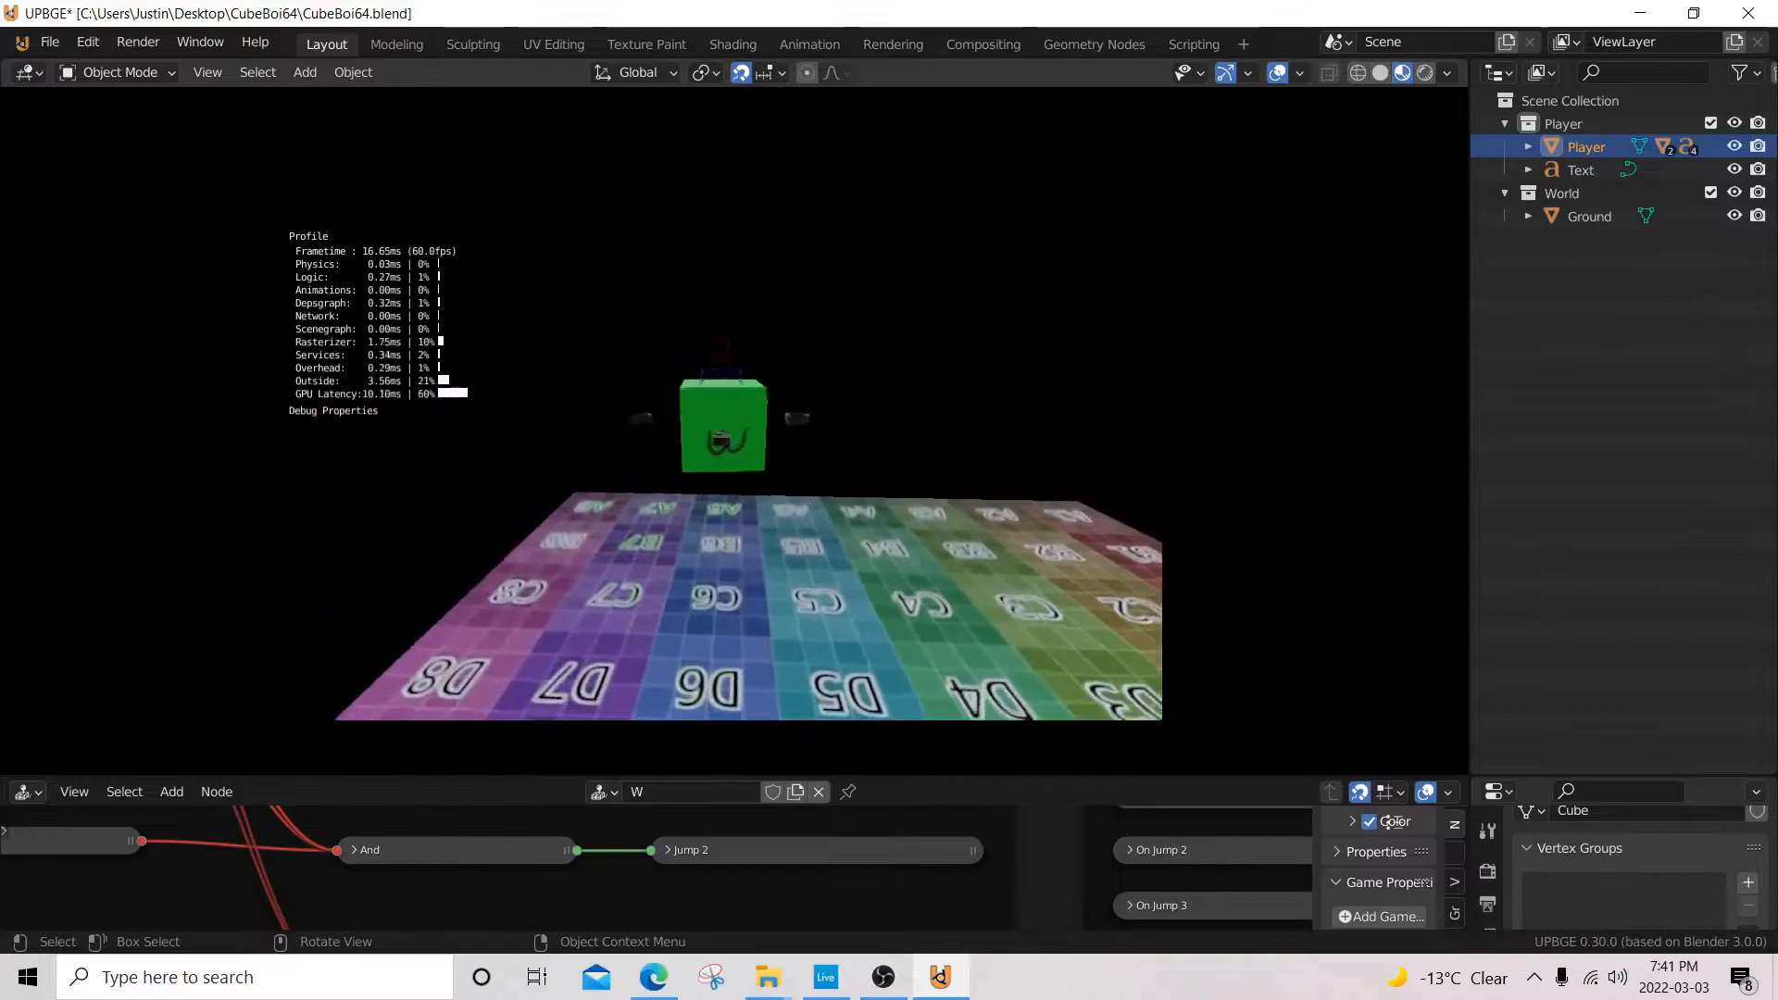
key("Escape")
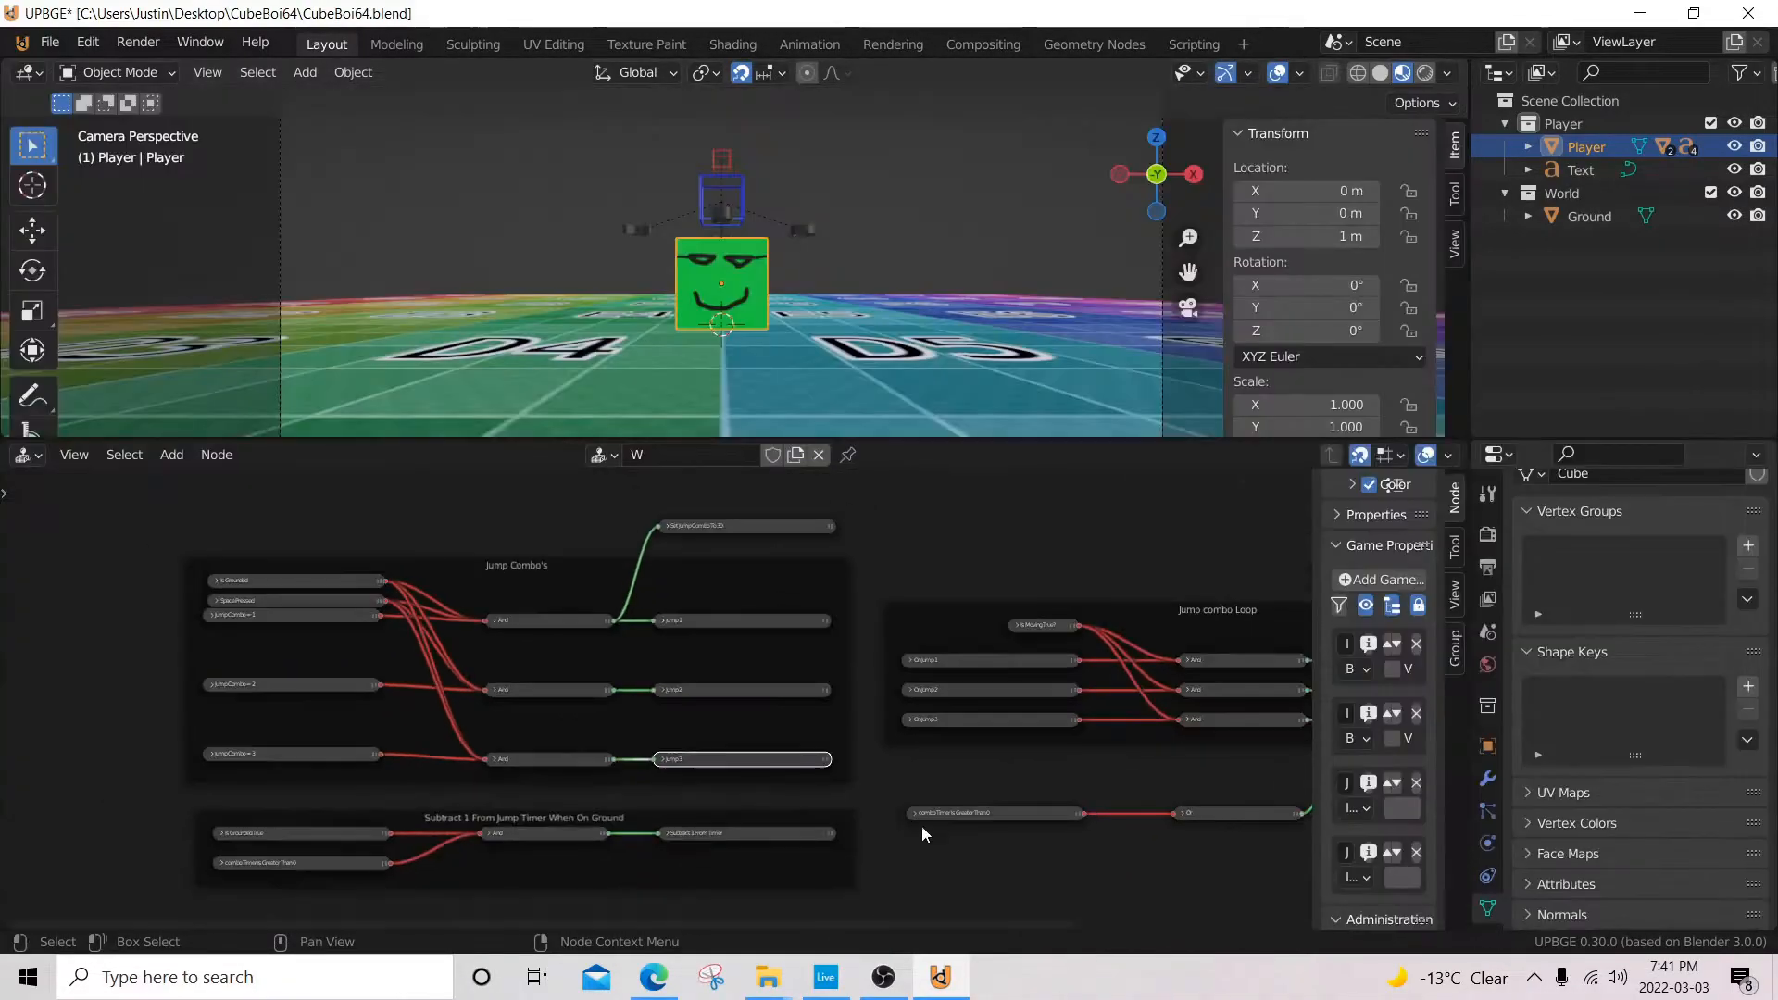
- Examine how the nodes connect in the Jump Combo's, jump timer subtraction and Jump combo Loop frames
middle_click_drag(1028, 867, 1202, 735)
scroll(740, 811, "up", 5)
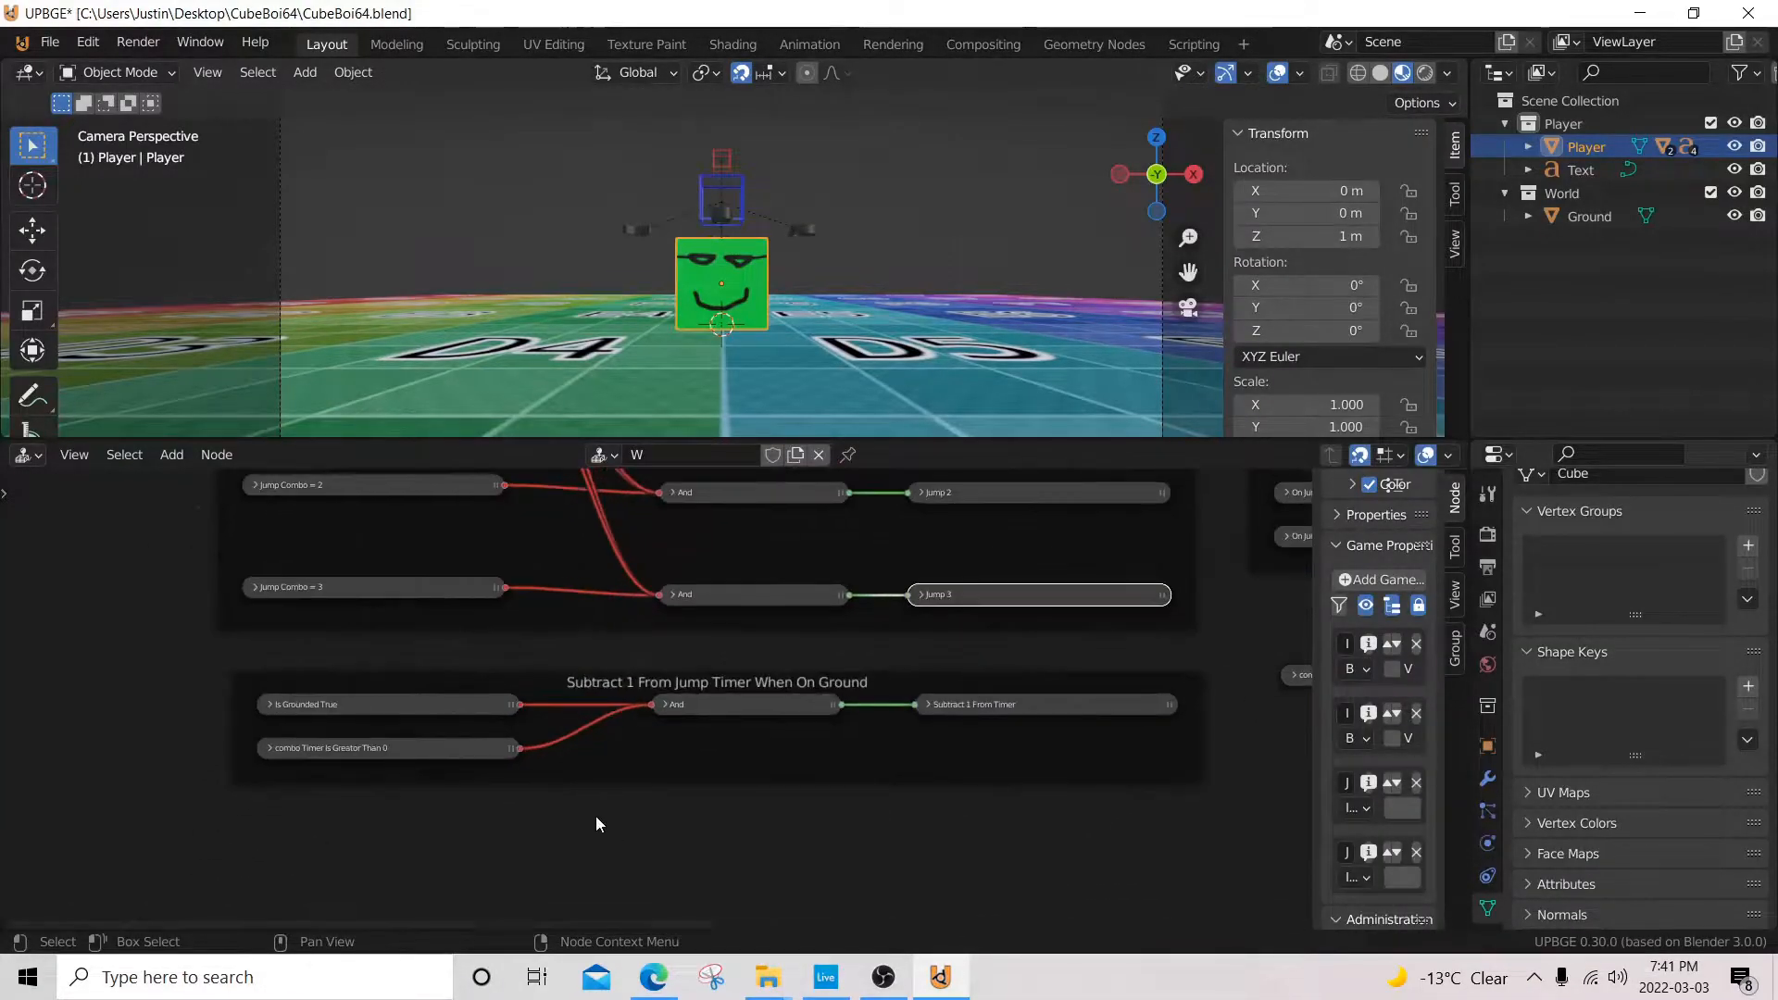
middle_click_drag(594, 637, 793, 799)
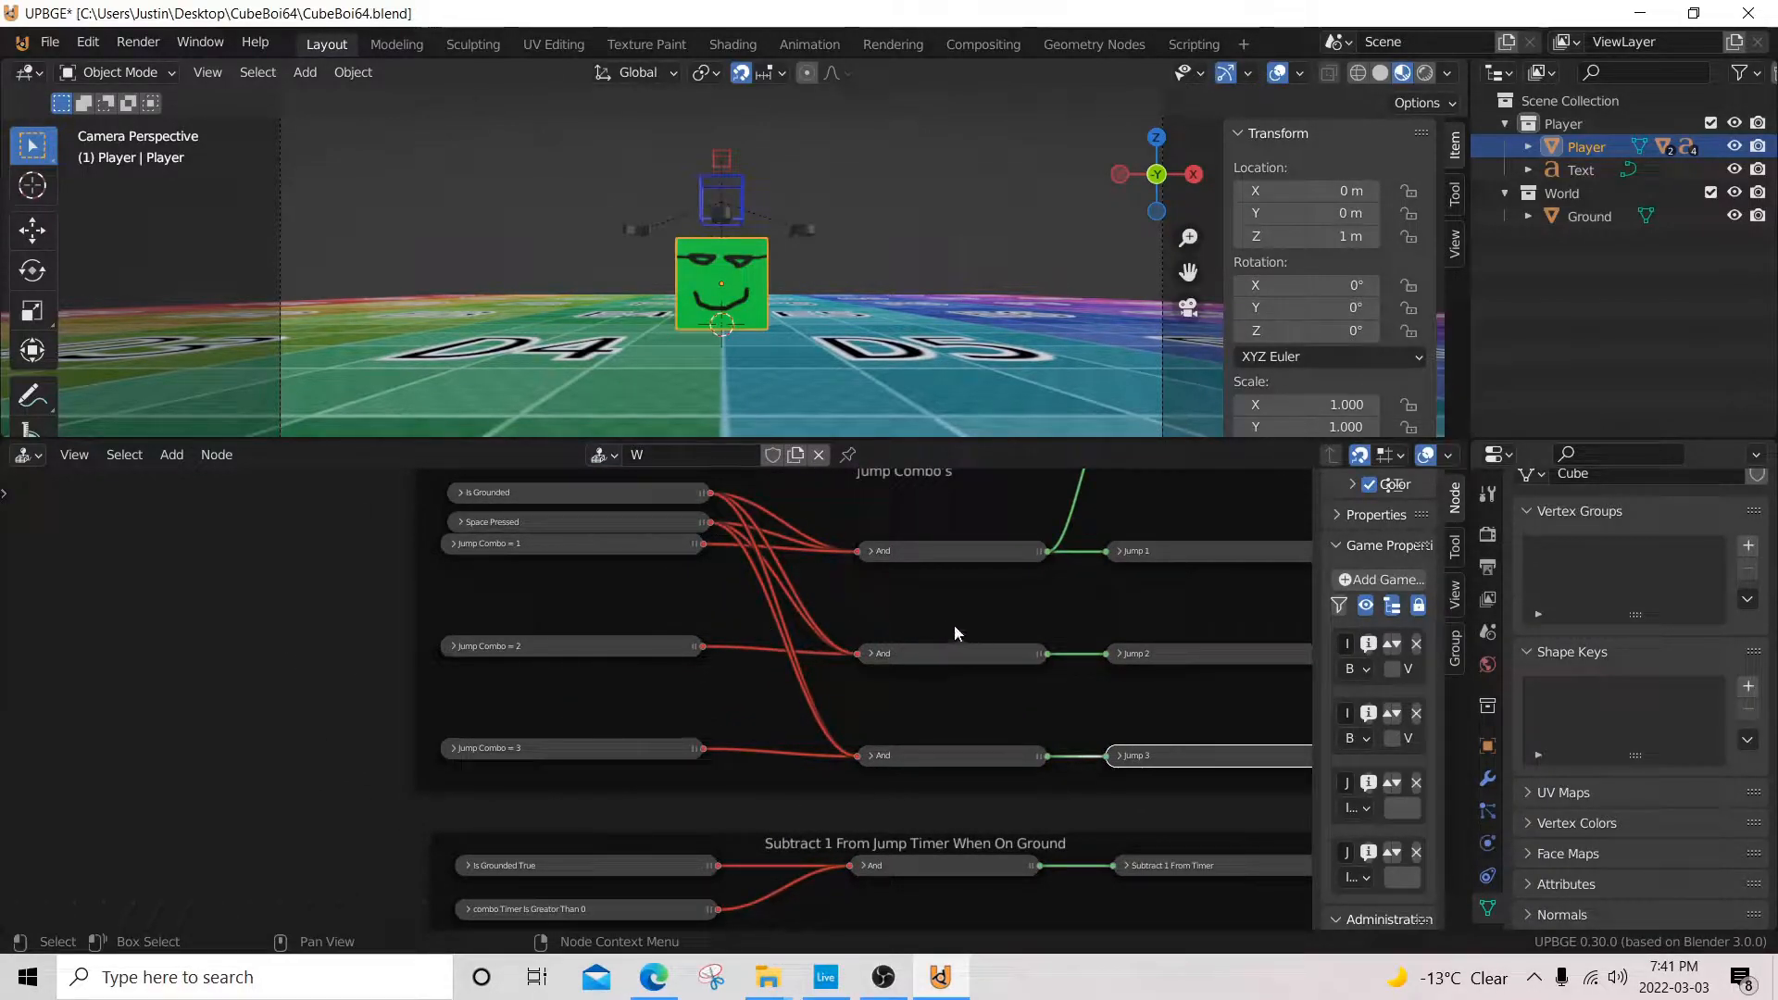
middle_click_drag(854, 656, 803, 907)
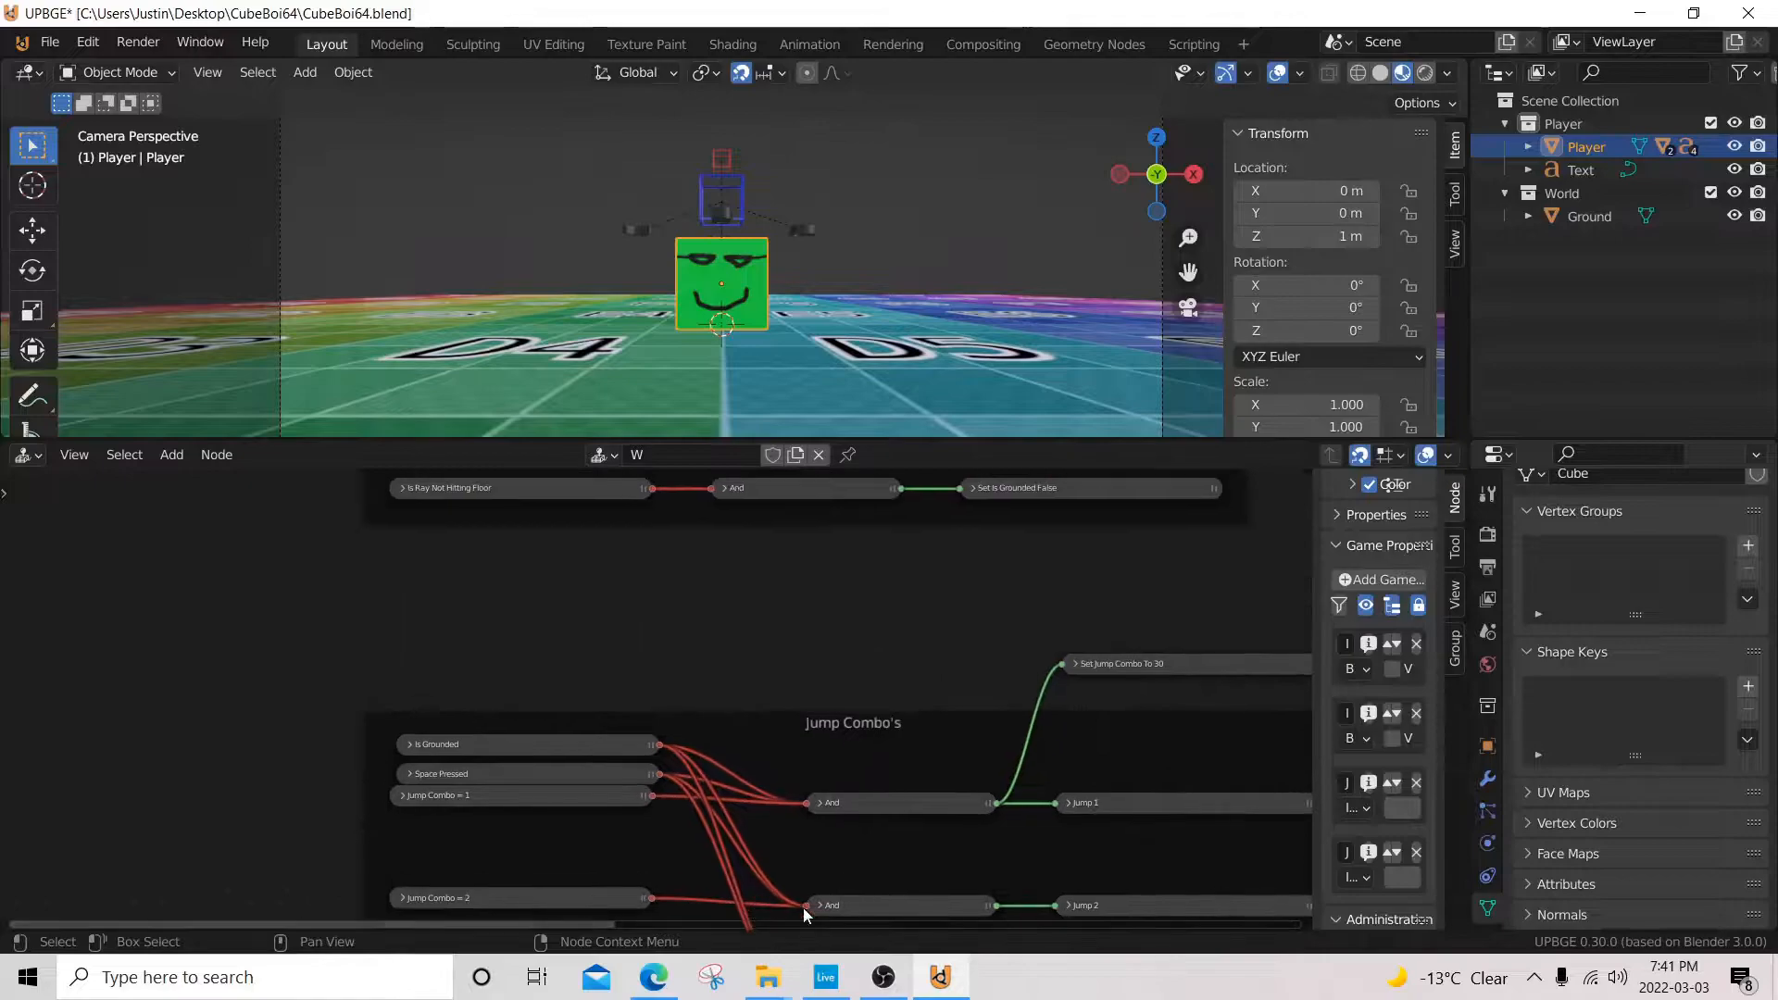
middle_click_drag(897, 842, 871, 683)
scroll(846, 772, "up", 3)
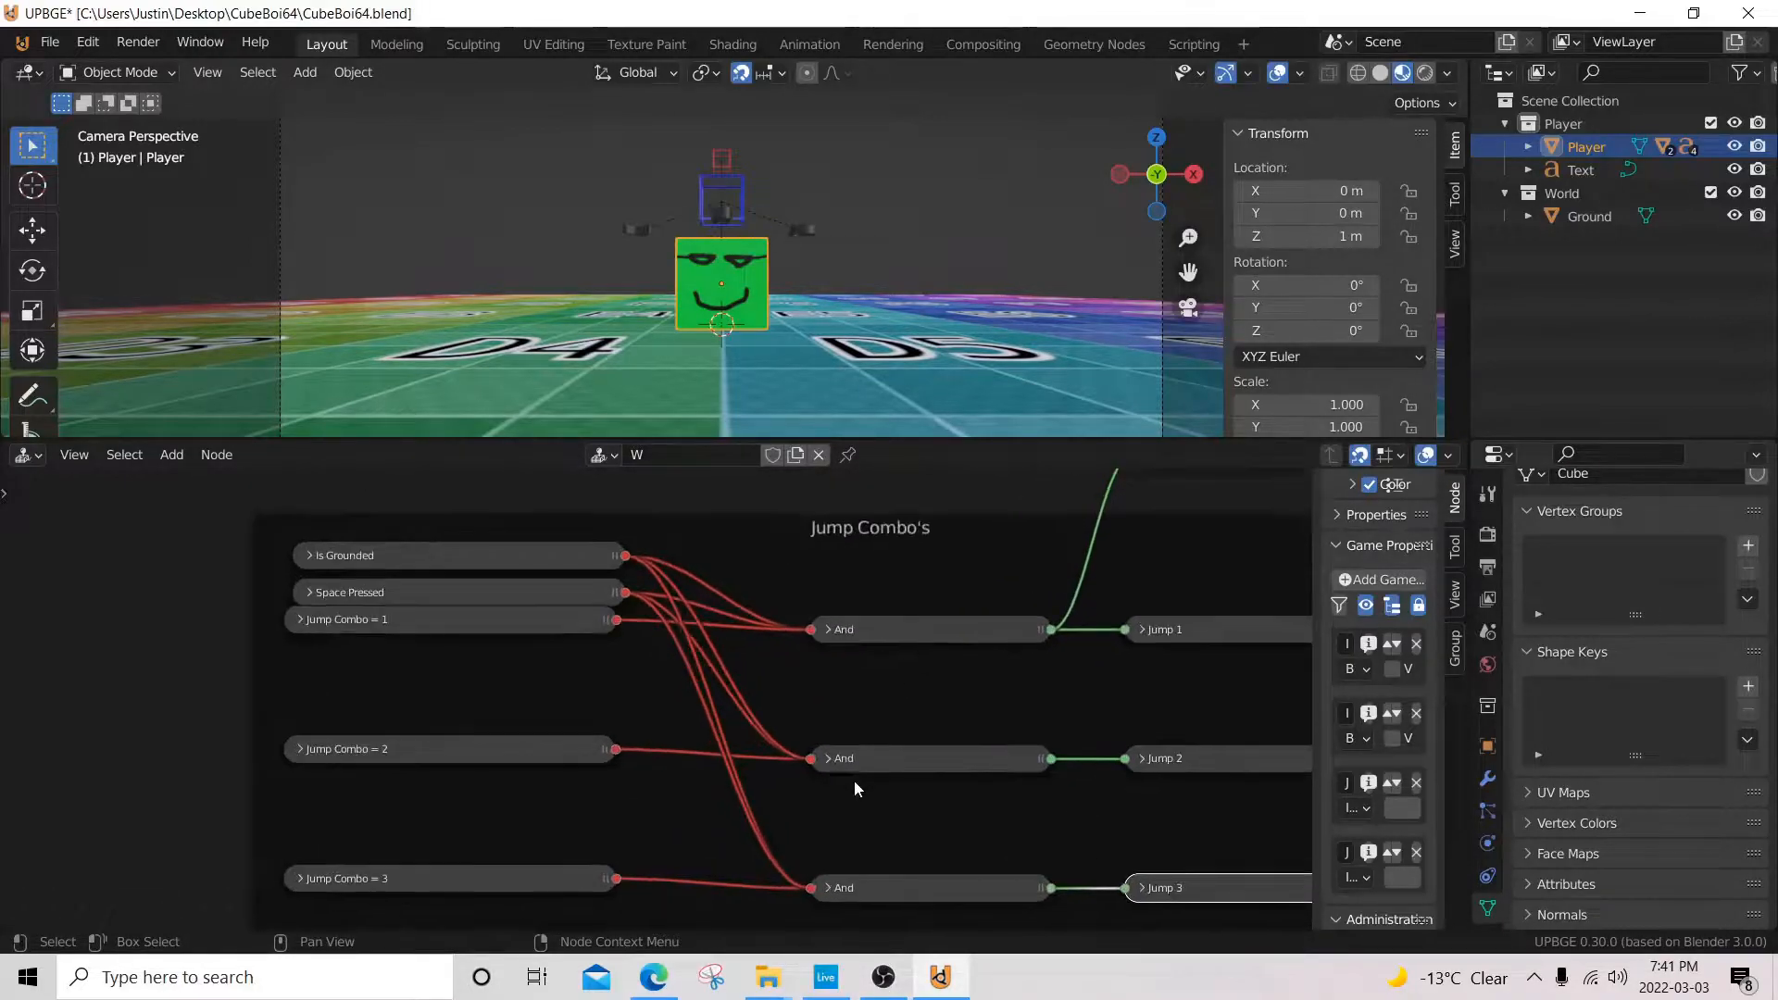
middle_click_drag(893, 796, 609, 839)
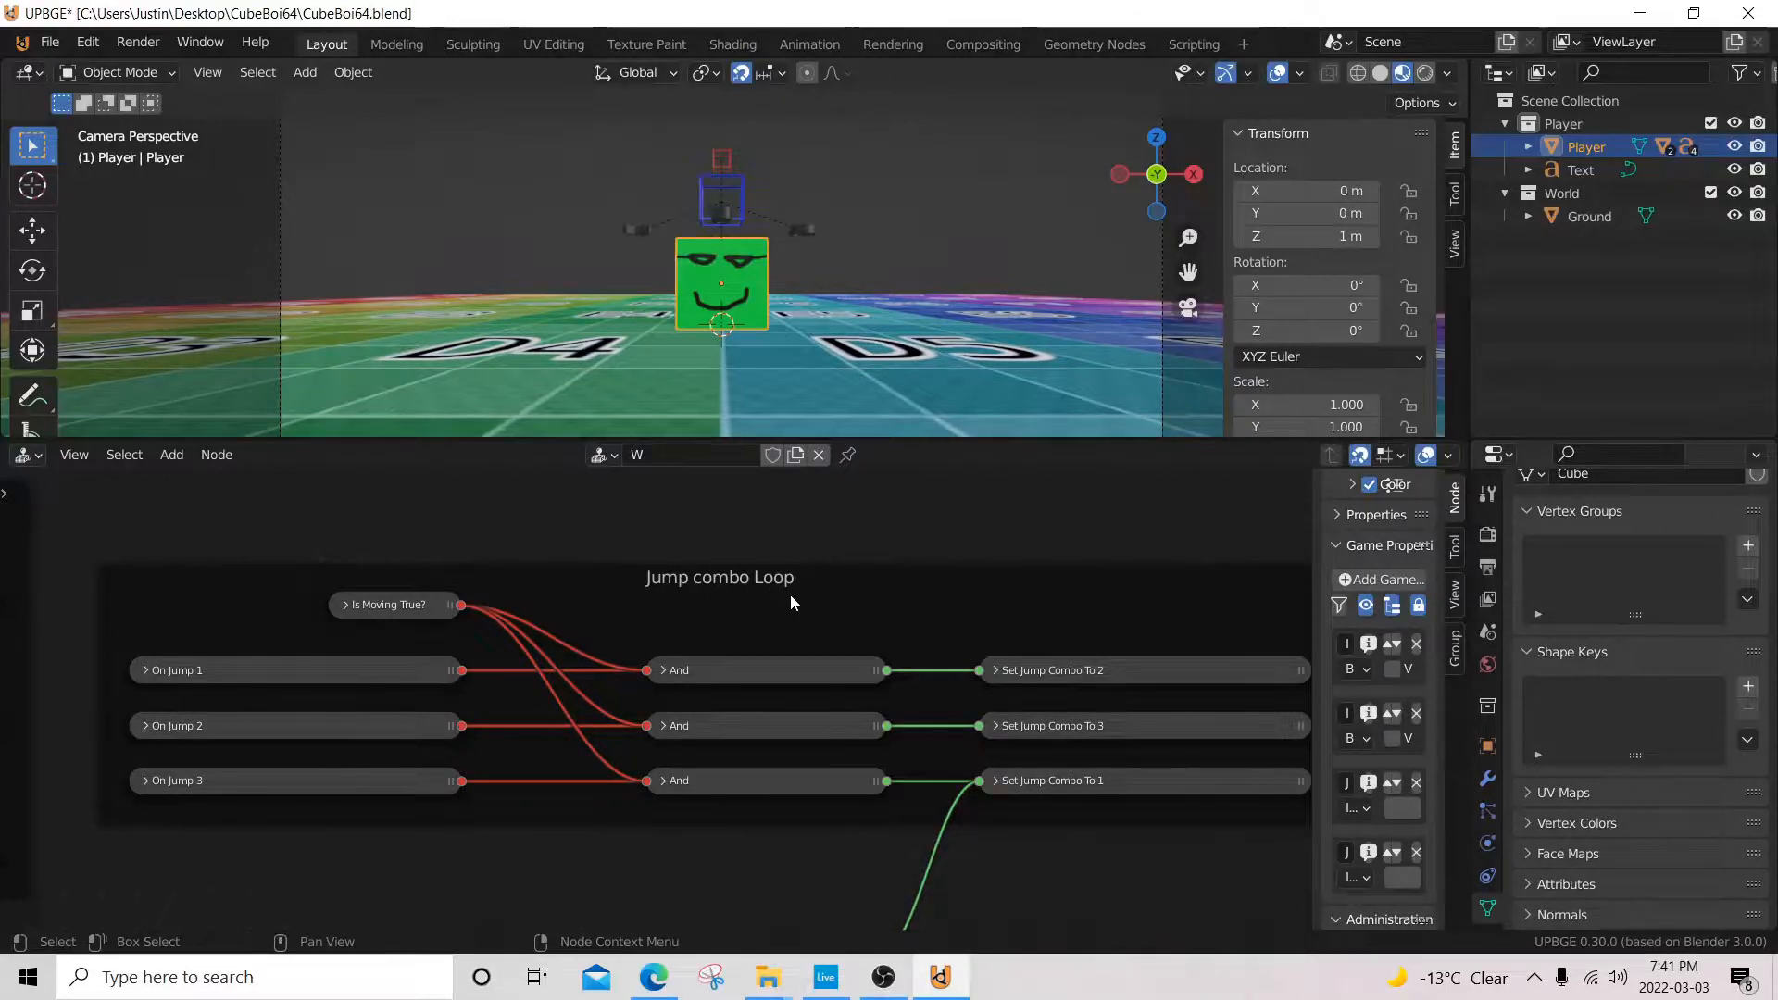
scroll(791, 596, "down", 1)
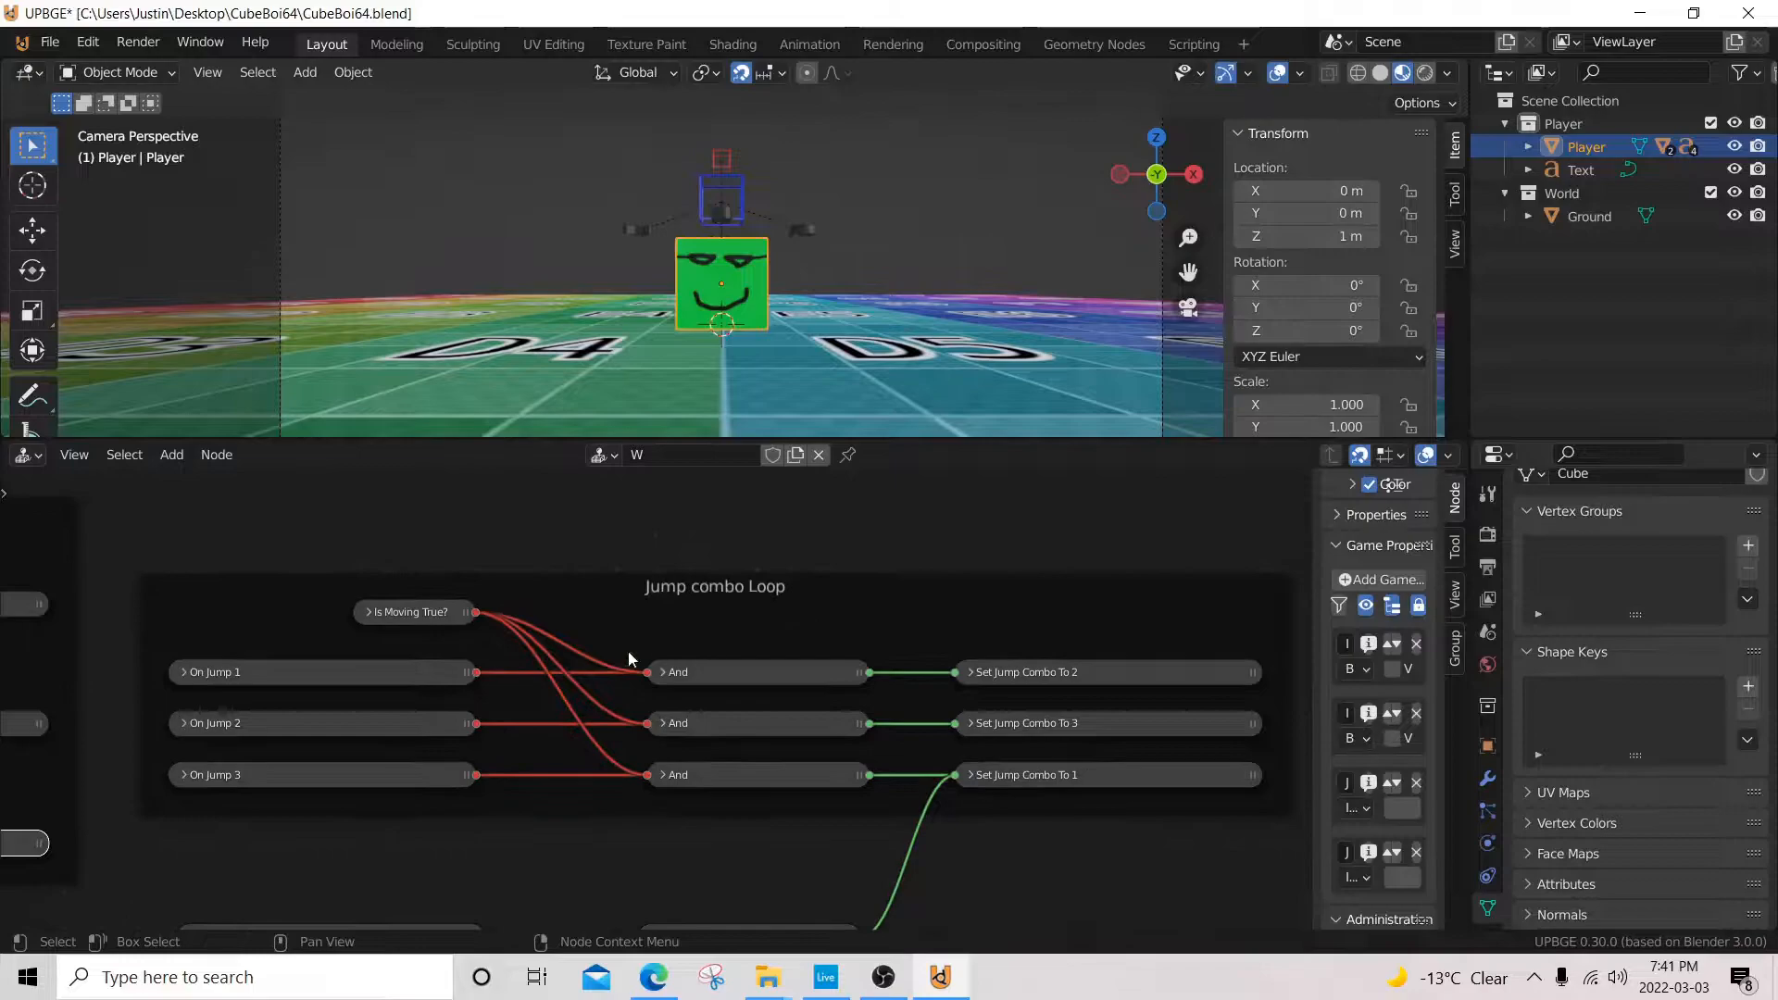
- Trace the first loop branch by highlighting On Jump 1, its Jump 1 actuator and the resulting Set Jump Combo To 2 actuator
left_click(231, 670)
middle_click_drag(232, 669, 780, 693, "ctrl")
scroll(931, 748, "up", 5)
middle_click_drag(1113, 720, 647, 700)
scroll(666, 688, "up", 4)
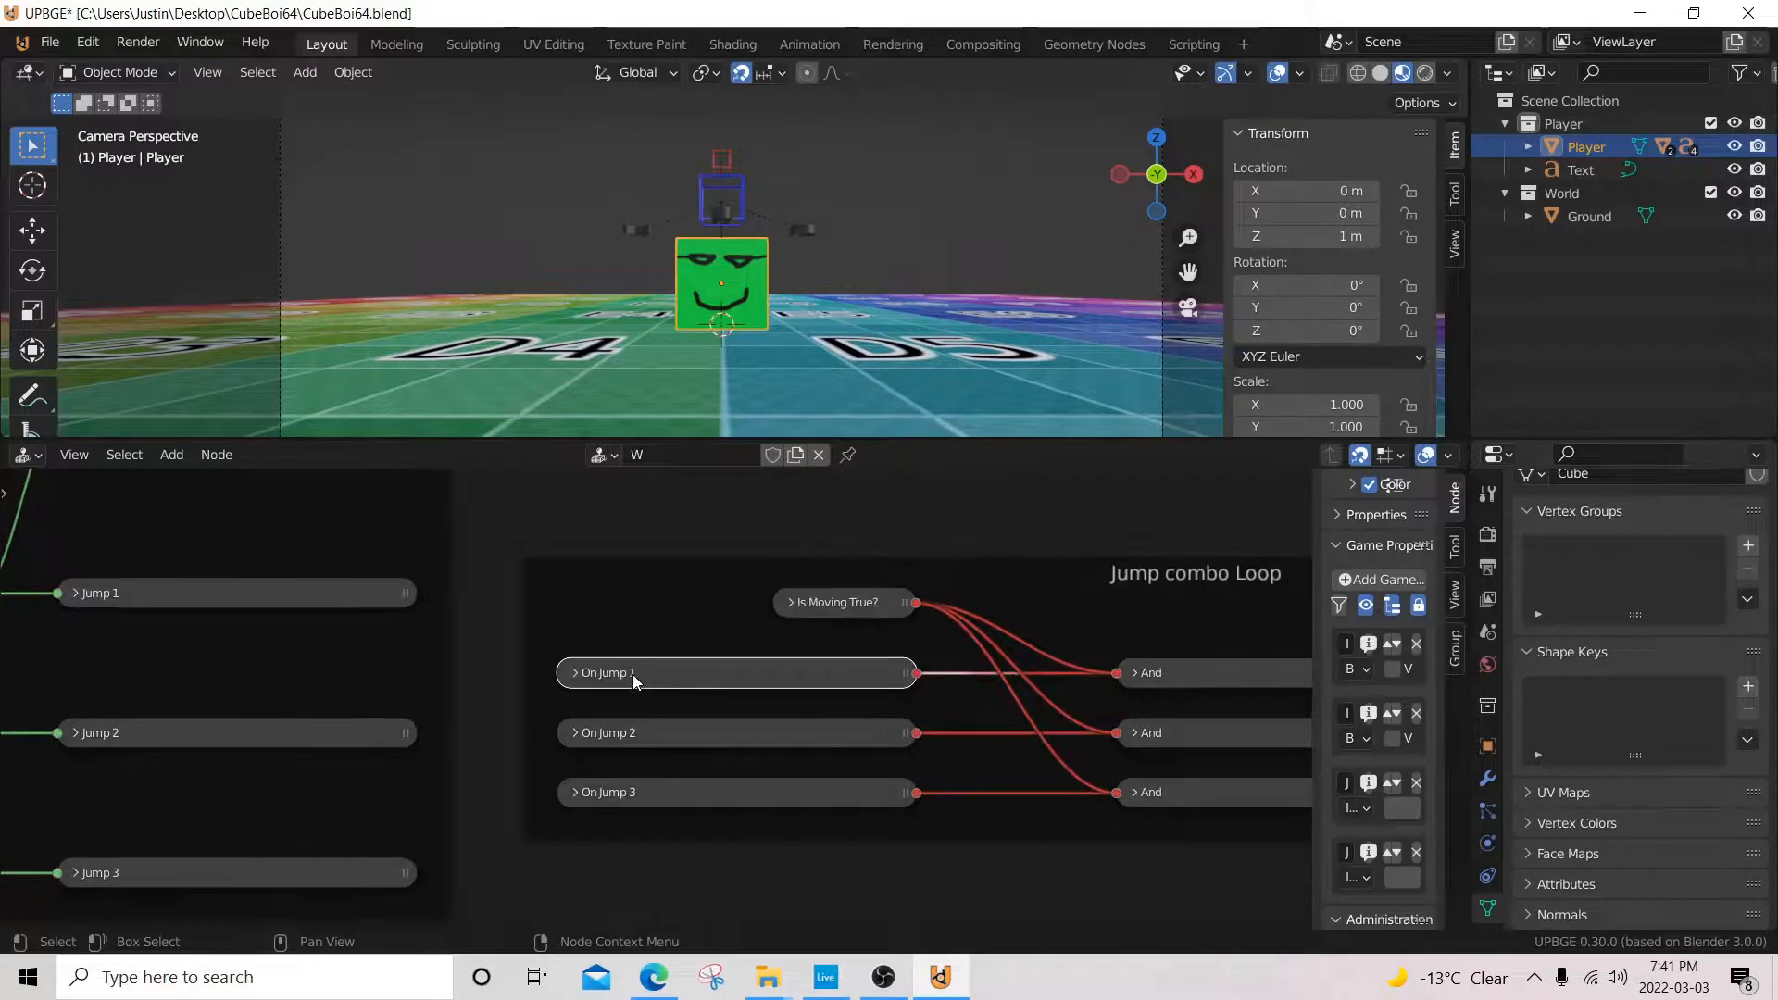
left_click(103, 593)
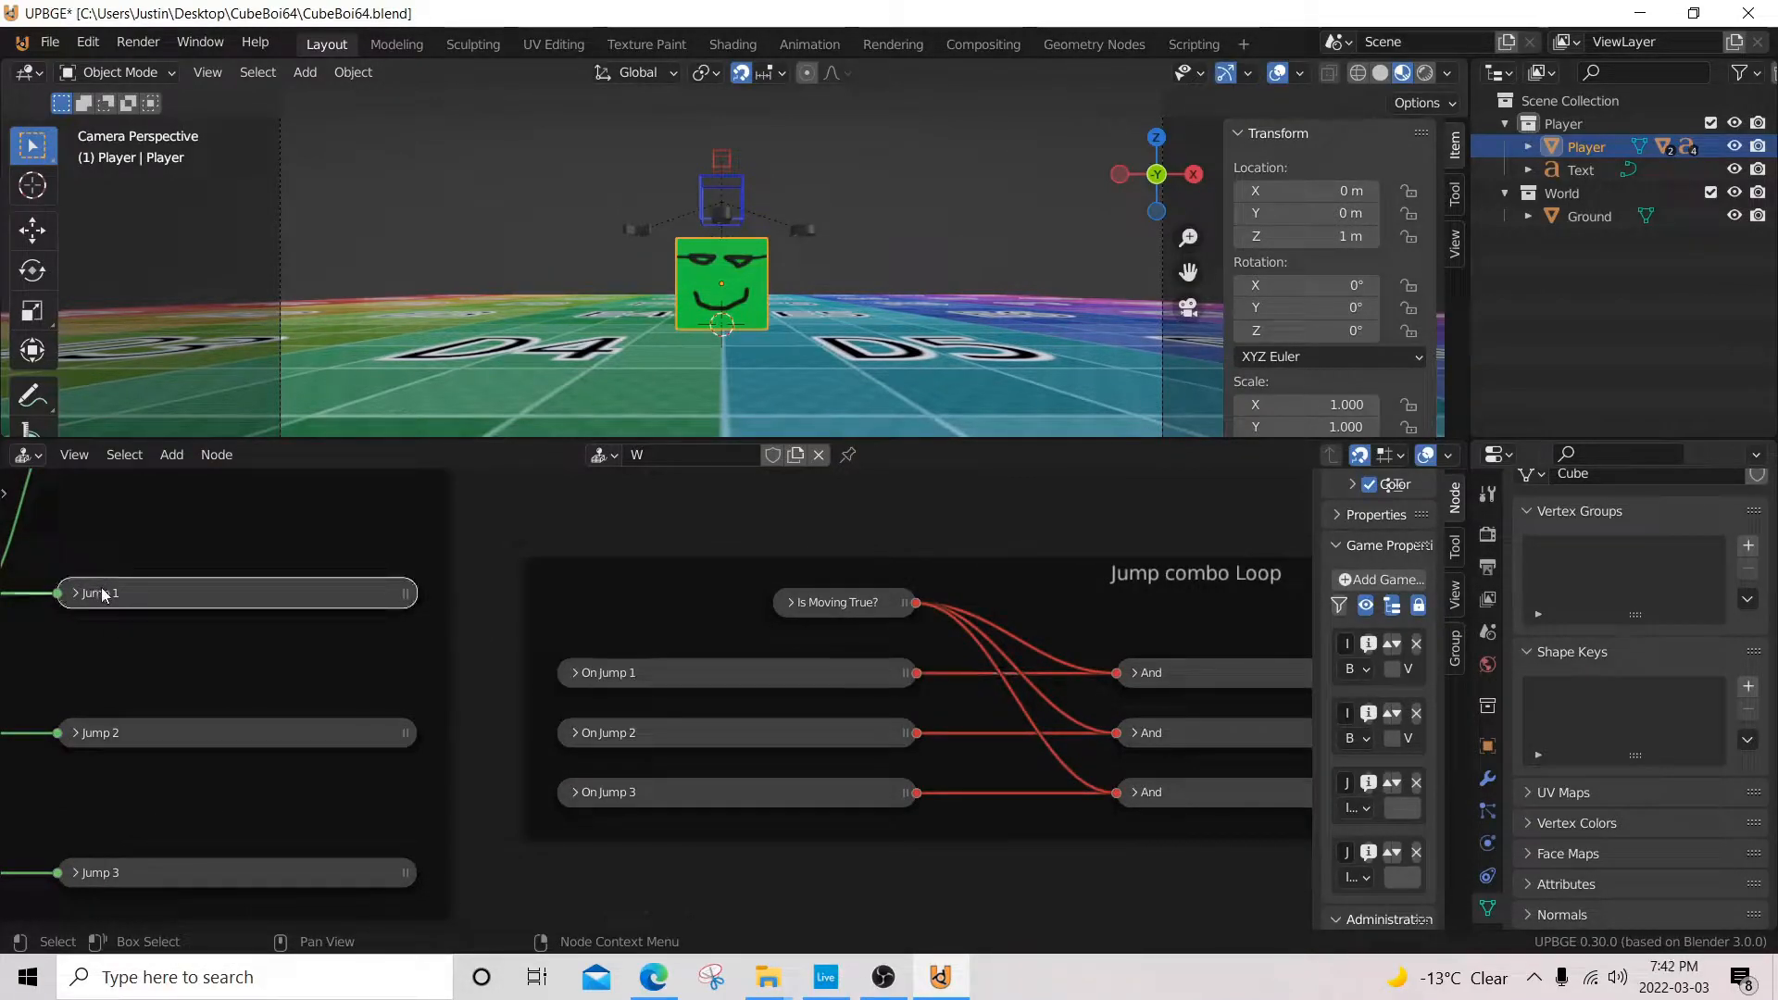
left_click(674, 676)
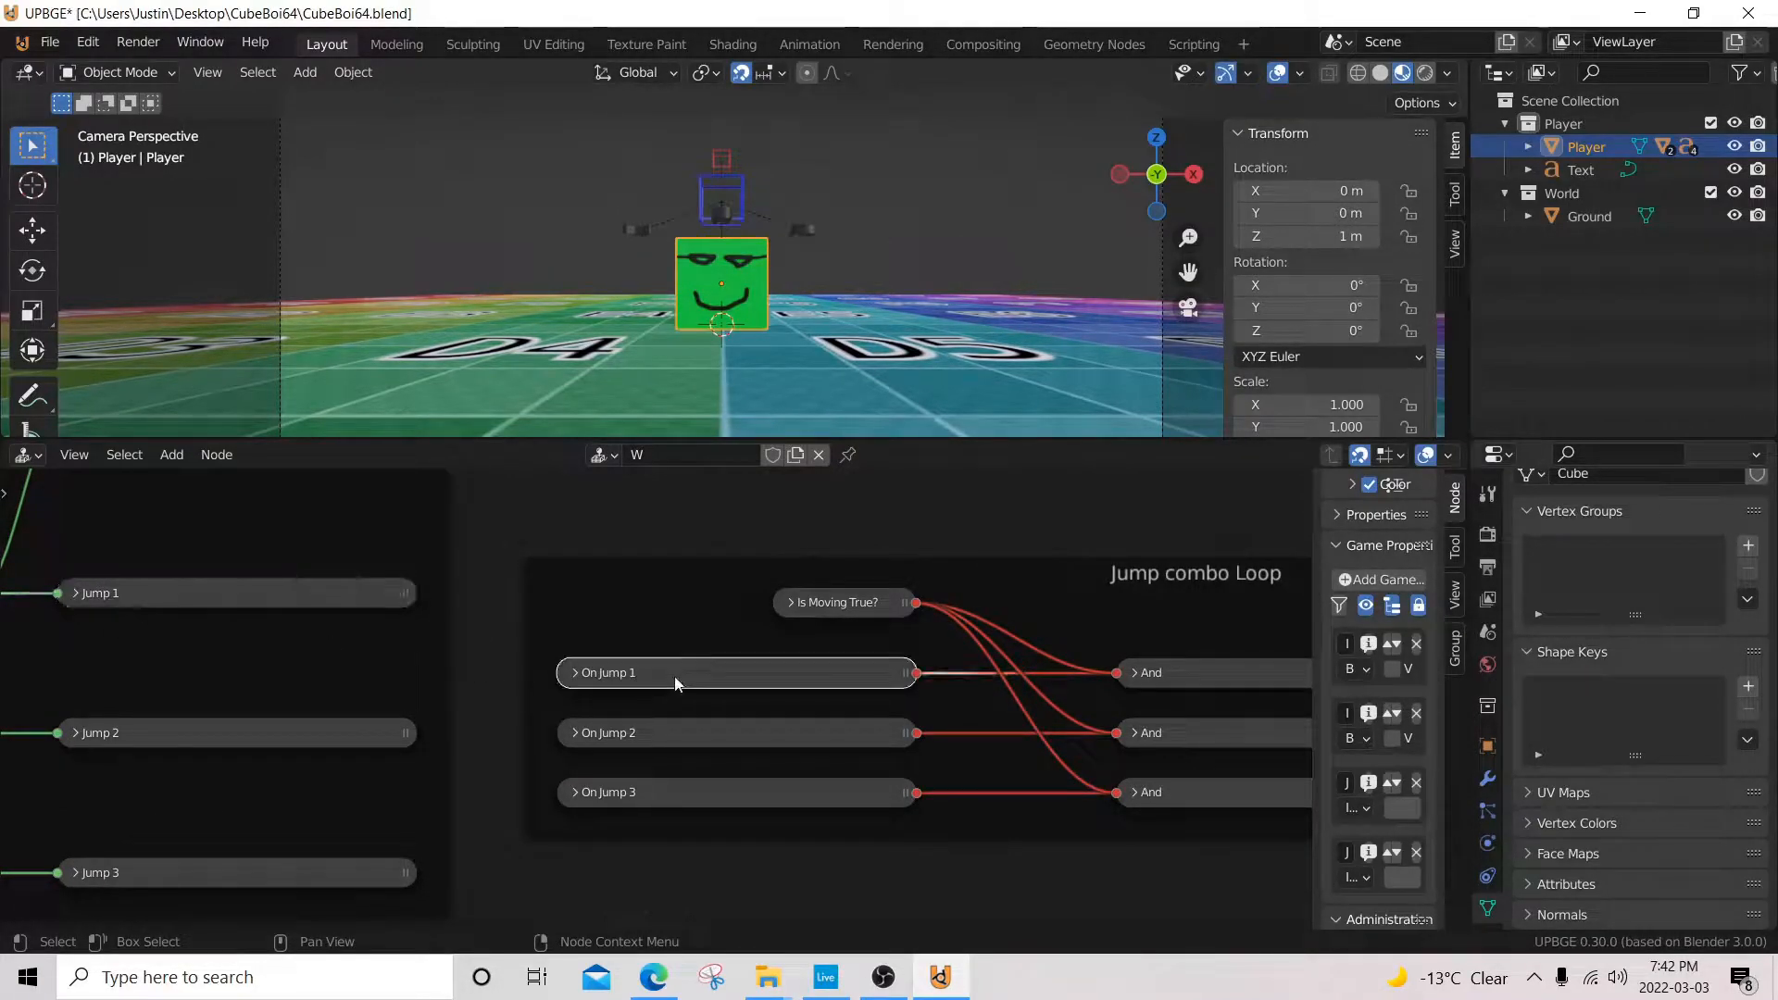
scroll(875, 687, "right", 7, "ctrl")
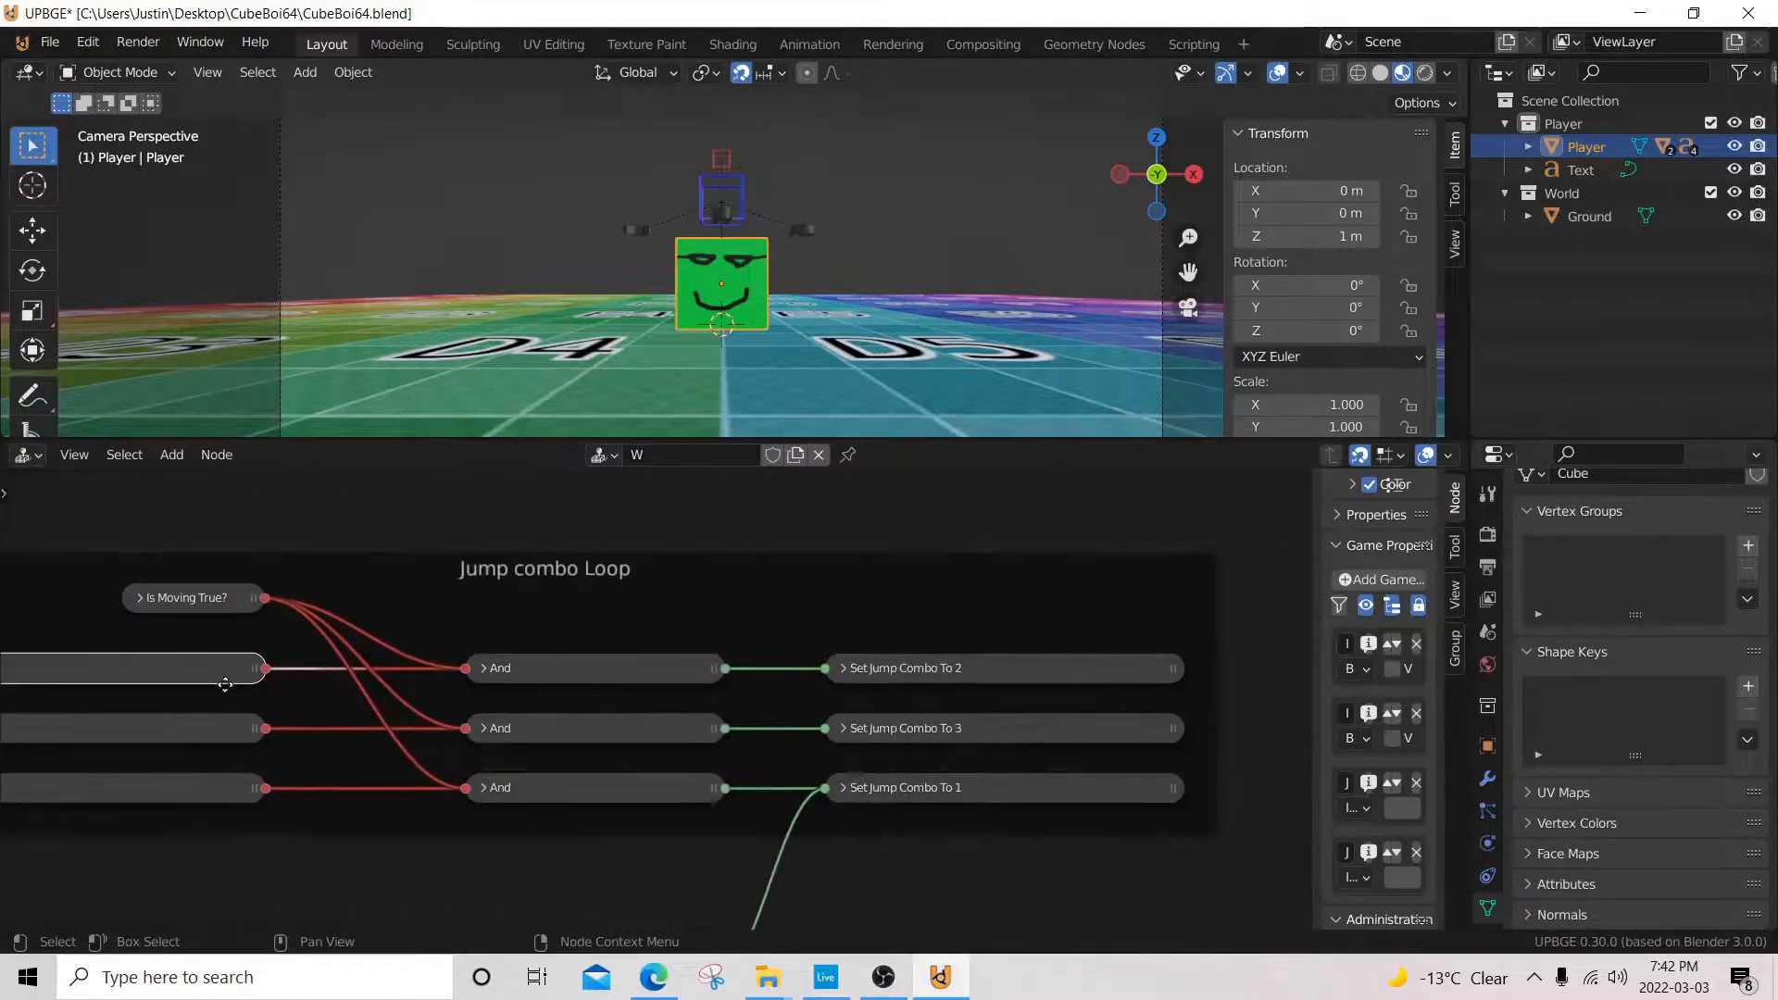
left_click(965, 669)
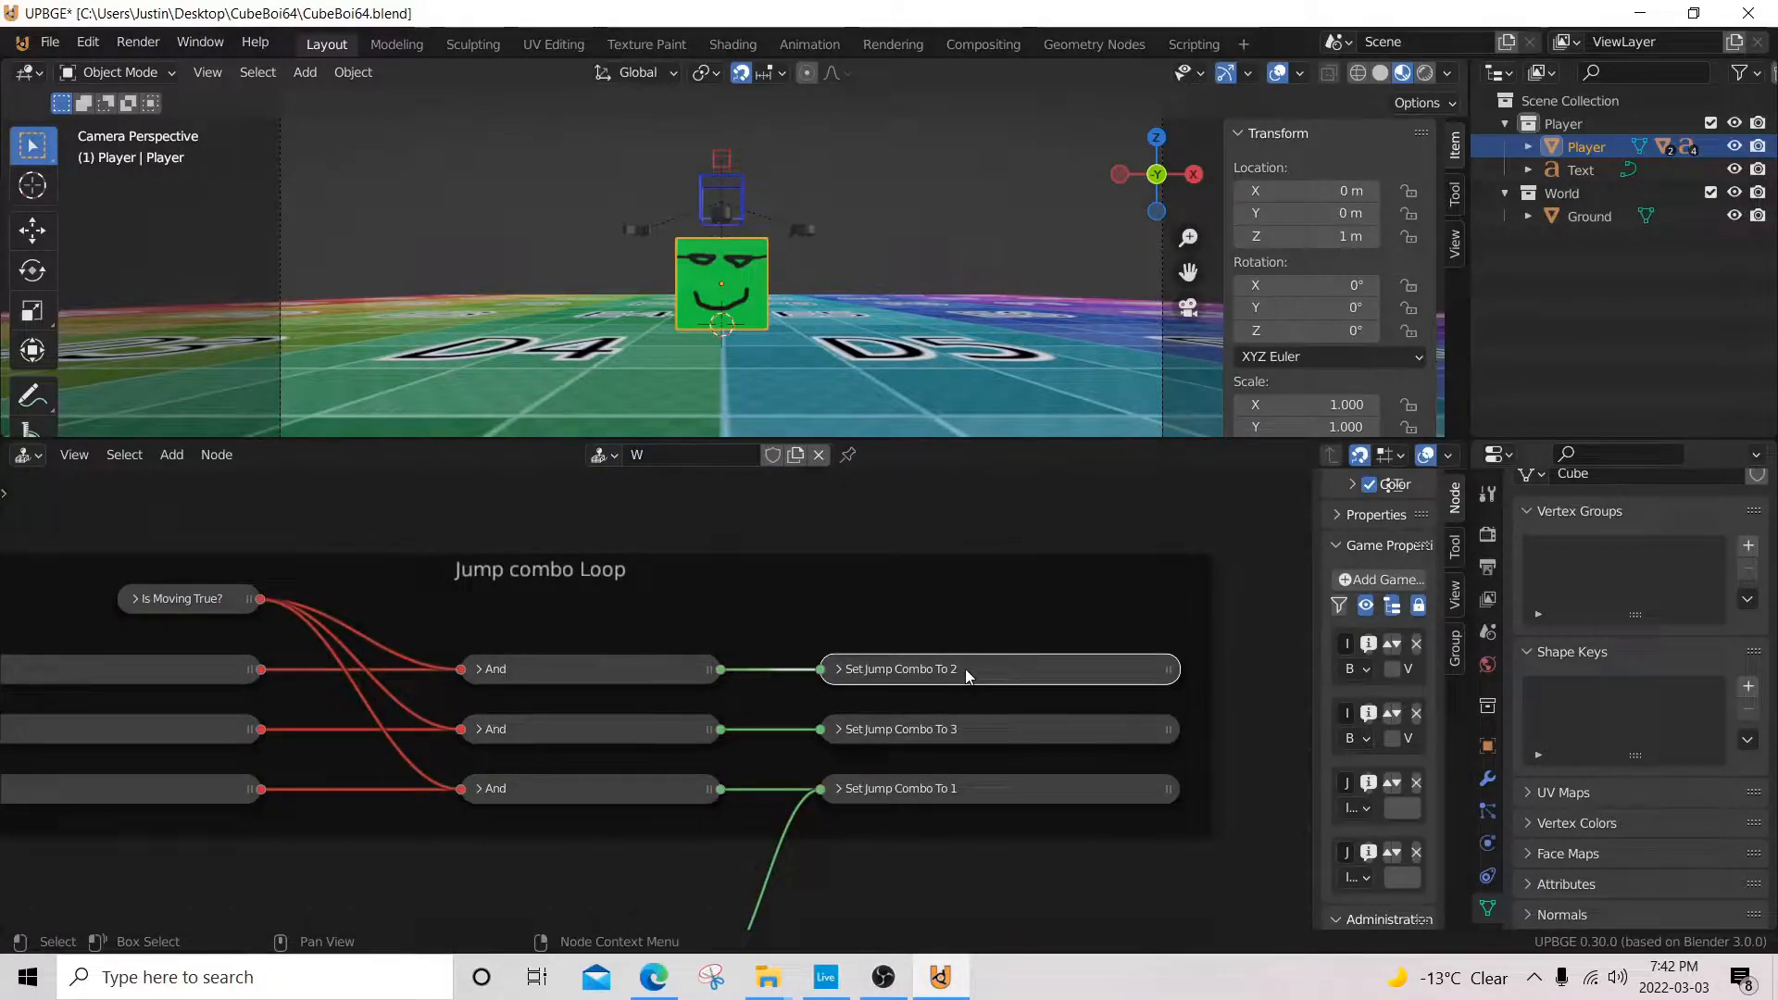
- Trace the second jump by highlighting Jump Combo = 2 and its And node, and expand and collapse the Jump 2 actuator
middle_click_drag(210, 790, 843, 717)
middle_click_drag(258, 738, 902, 753)
middle_click_drag(115, 825, 614, 842)
left_click(365, 689)
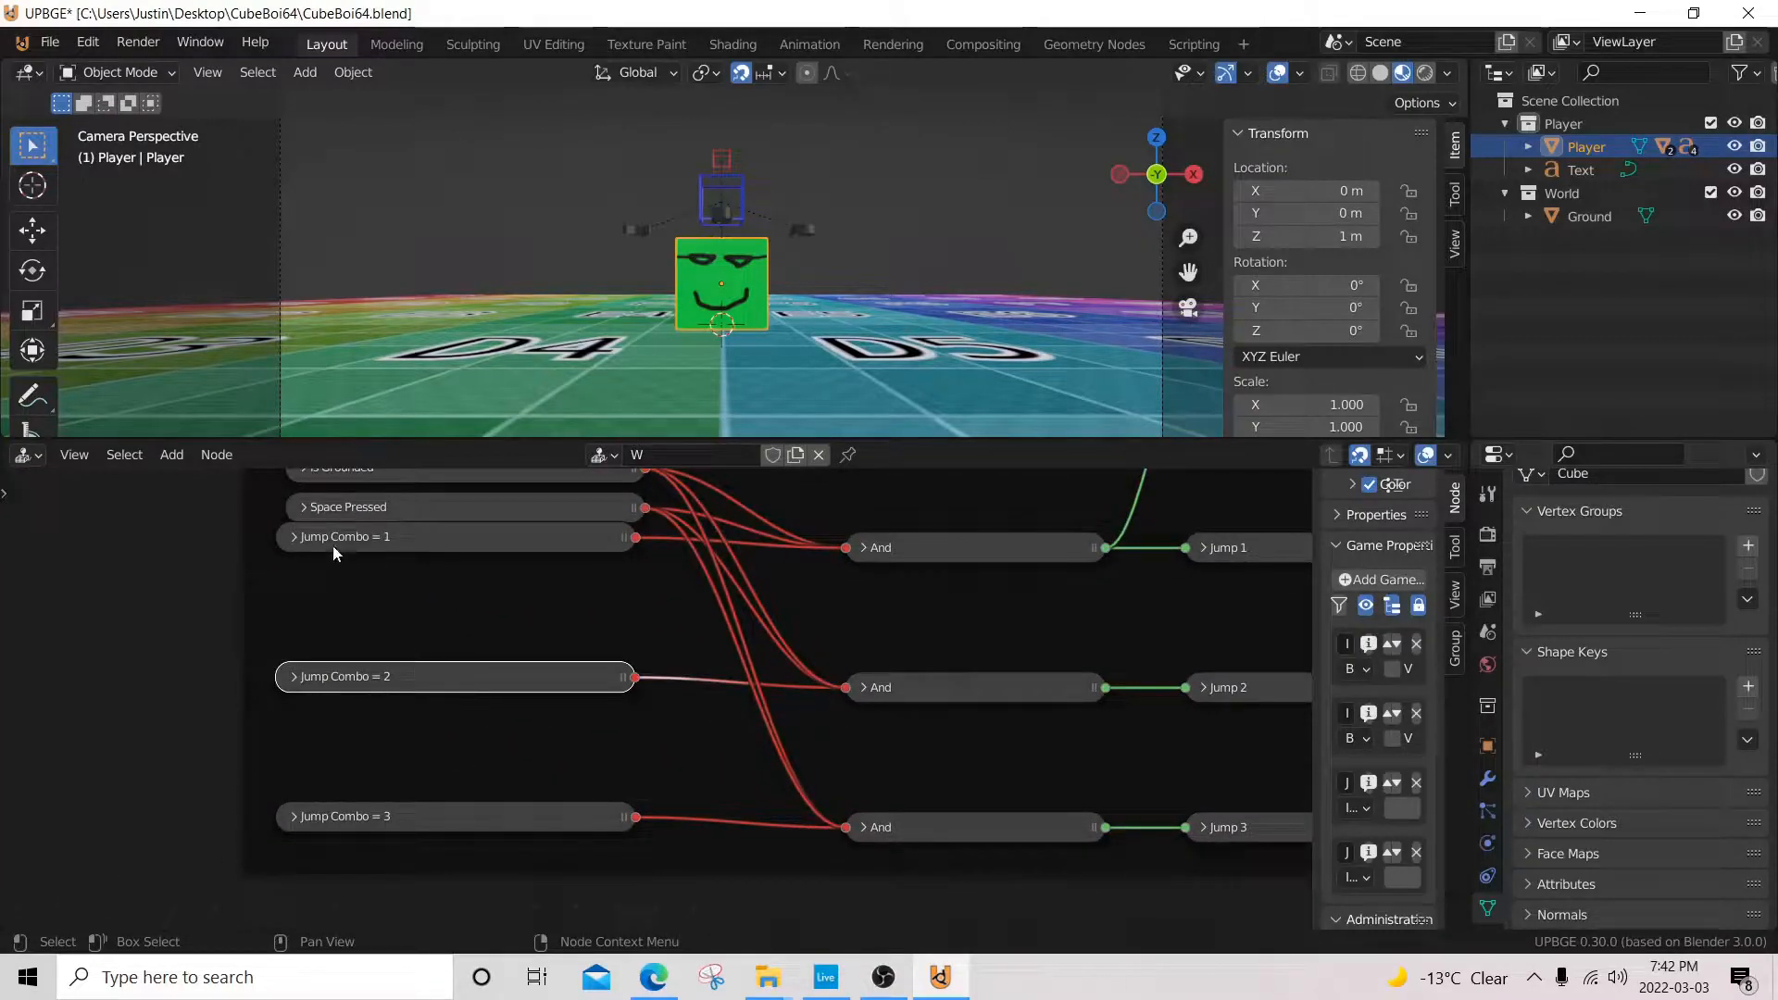
left_click(970, 691)
middle_click_drag(1277, 695, 747, 667)
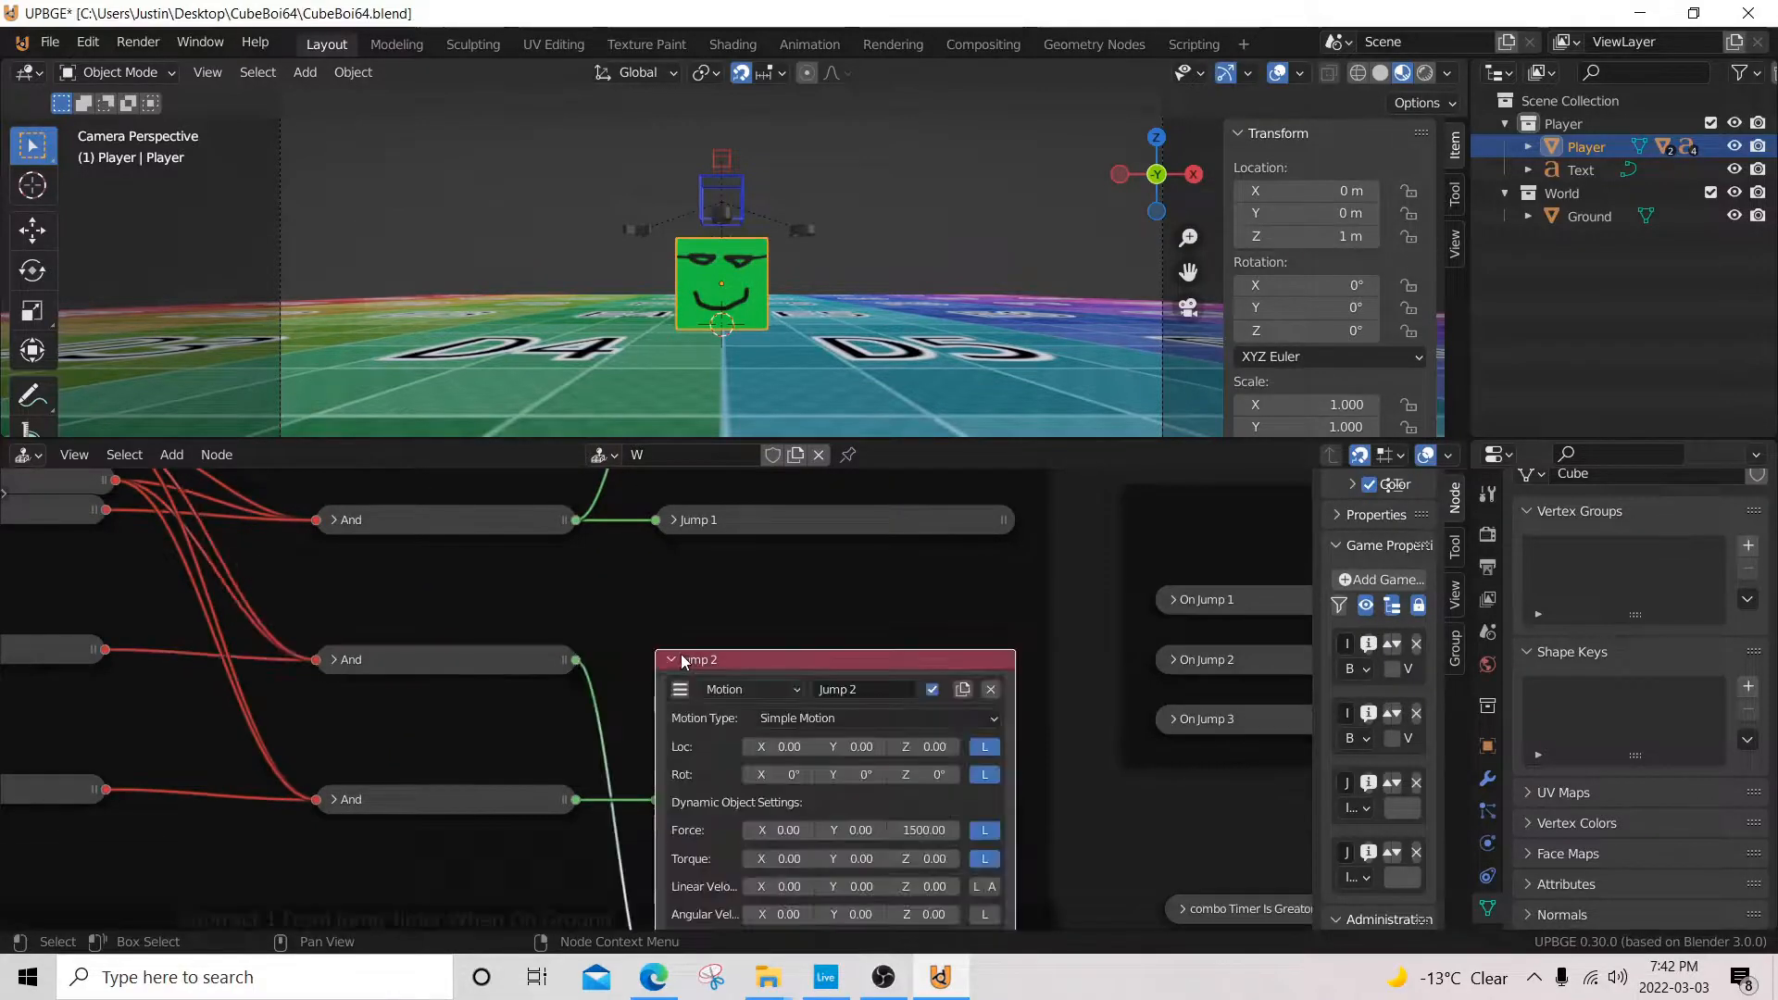
left_click(748, 667)
middle_click_drag(961, 666, 116, 685)
- Trace the second loop branch by highlighting On Jump 2, its Jump 2 actuator and the resulting Set Jump Combo To 3 actuator
left_click(380, 681)
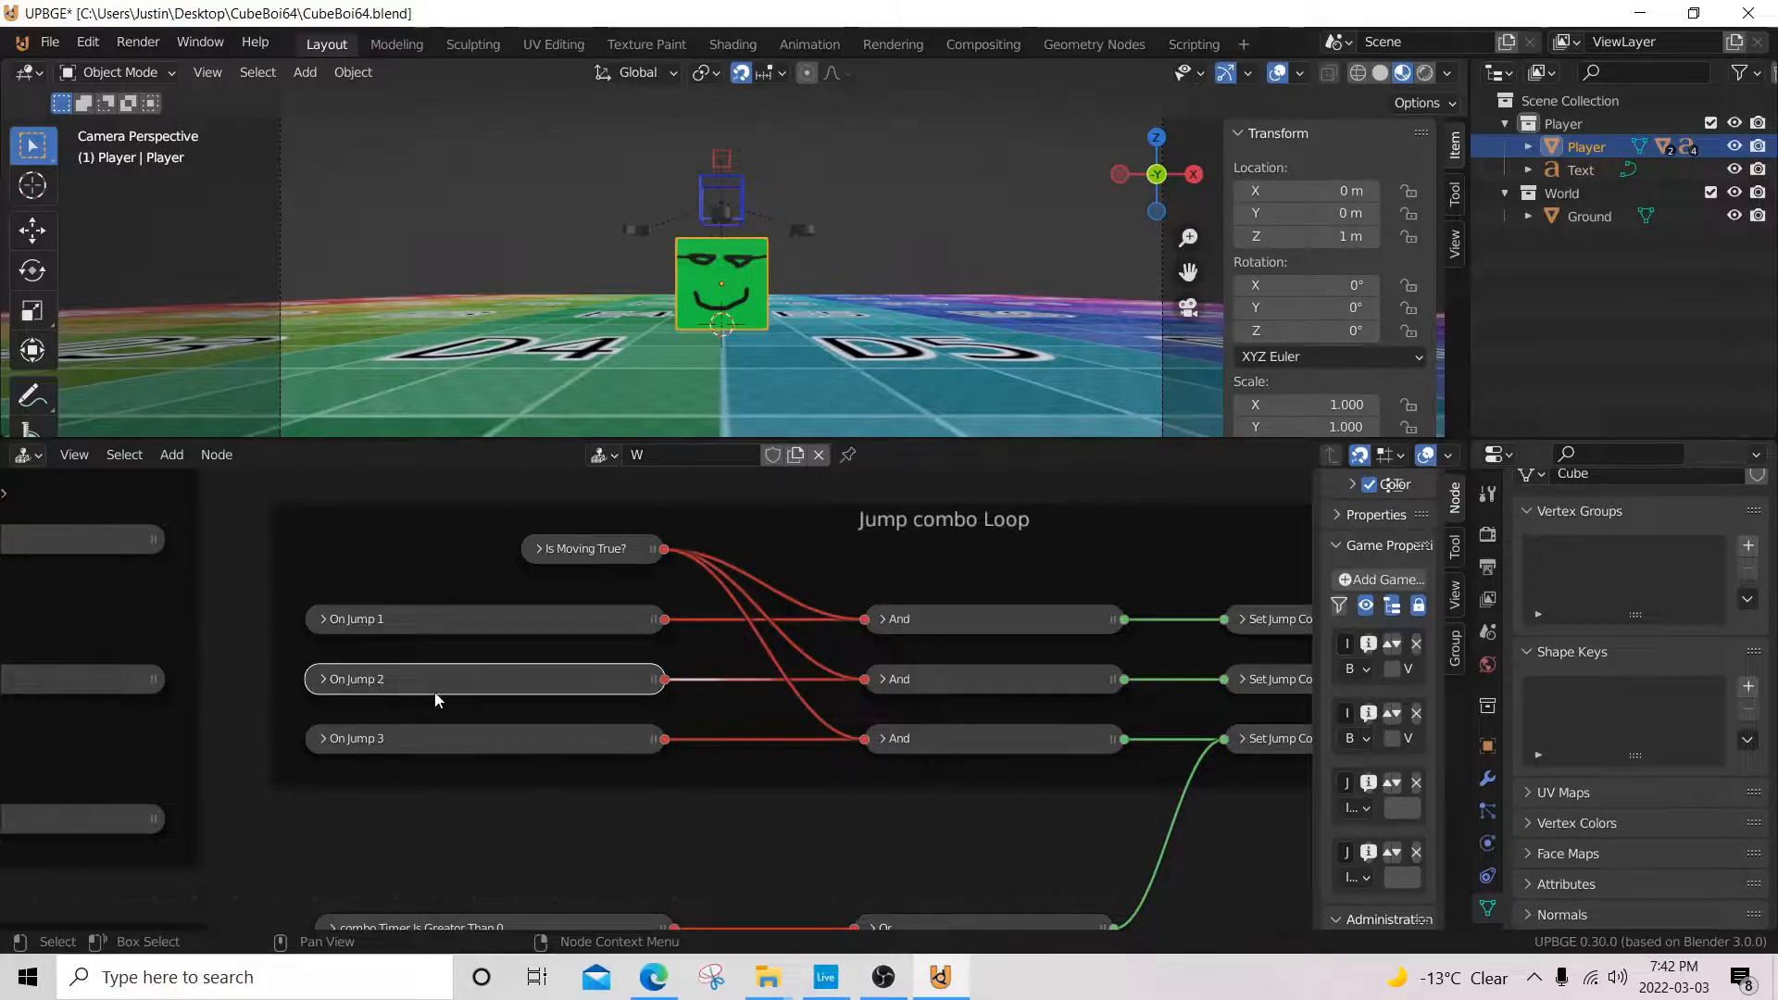
middle_click_drag(112, 672, 176, 667)
left_click(138, 675)
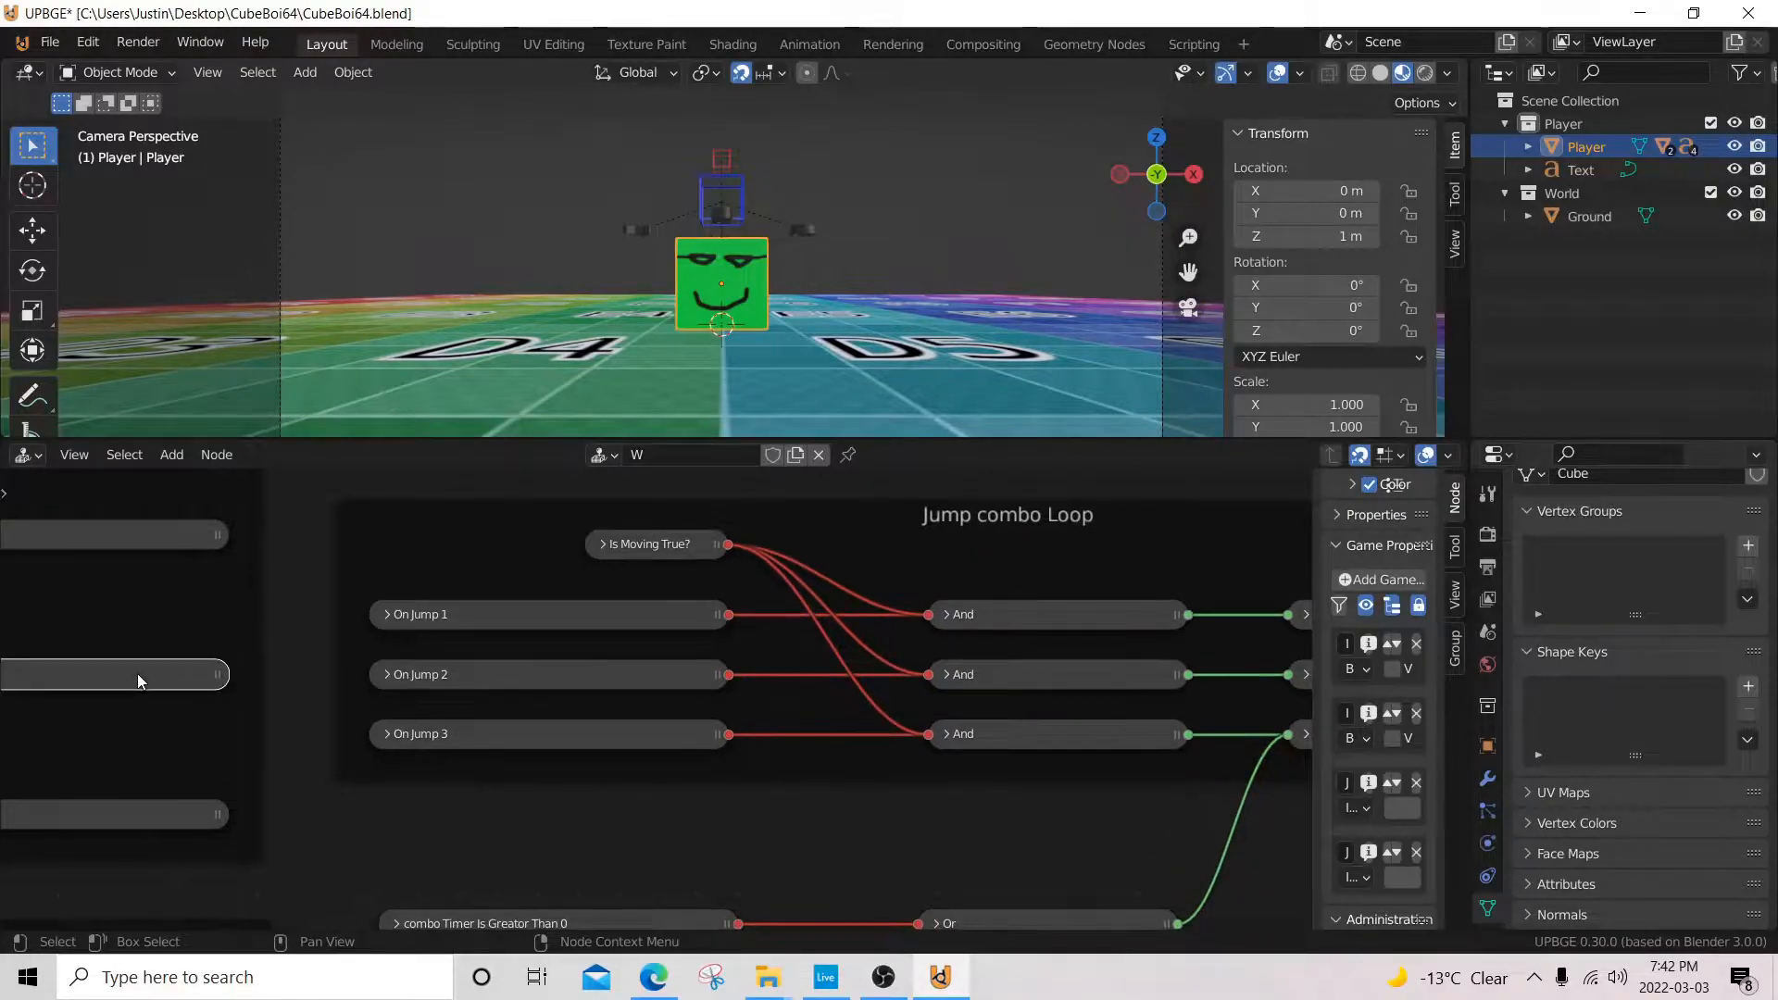
left_click(506, 685)
middle_click_drag(772, 677, 525, 694)
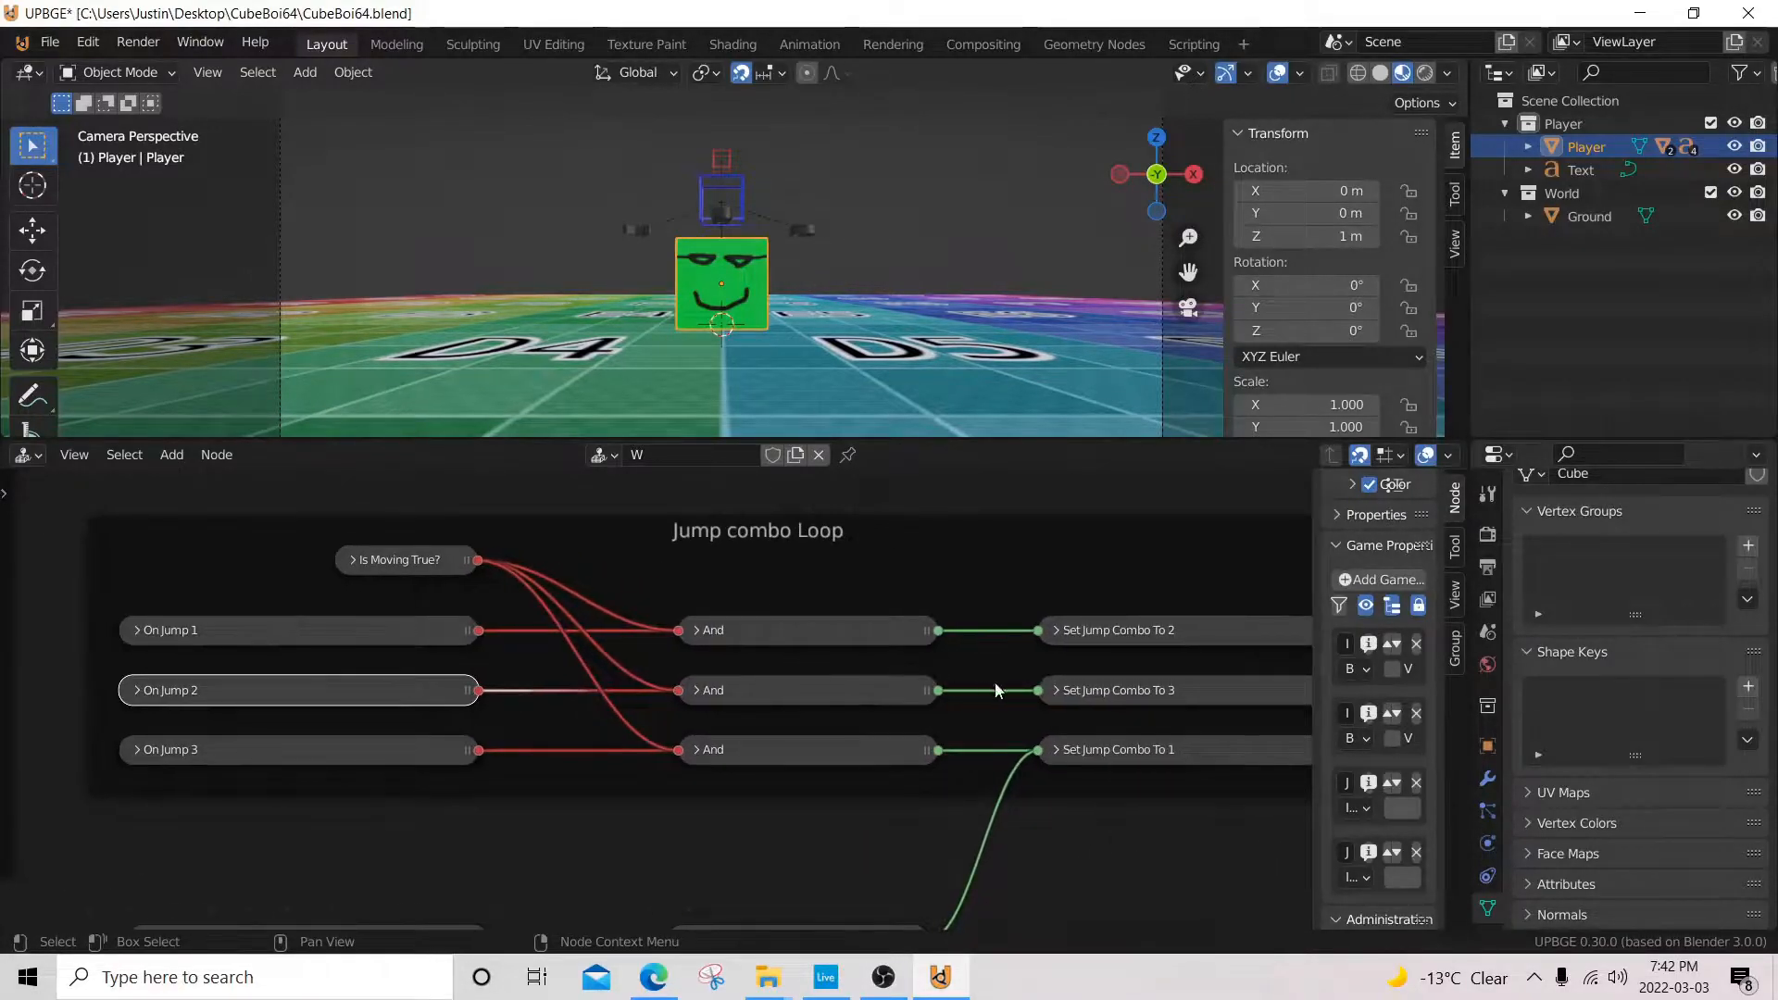
left_click(1185, 693)
- Trace the third jump by highlighting Jump Combo = 3, its And node and the Jump 3 actuator
left_click(121, 757)
middle_click_drag(121, 757, 667, 728)
middle_click_drag(440, 721, 1004, 680)
middle_click_drag(102, 754, 256, 744)
left_click(212, 738)
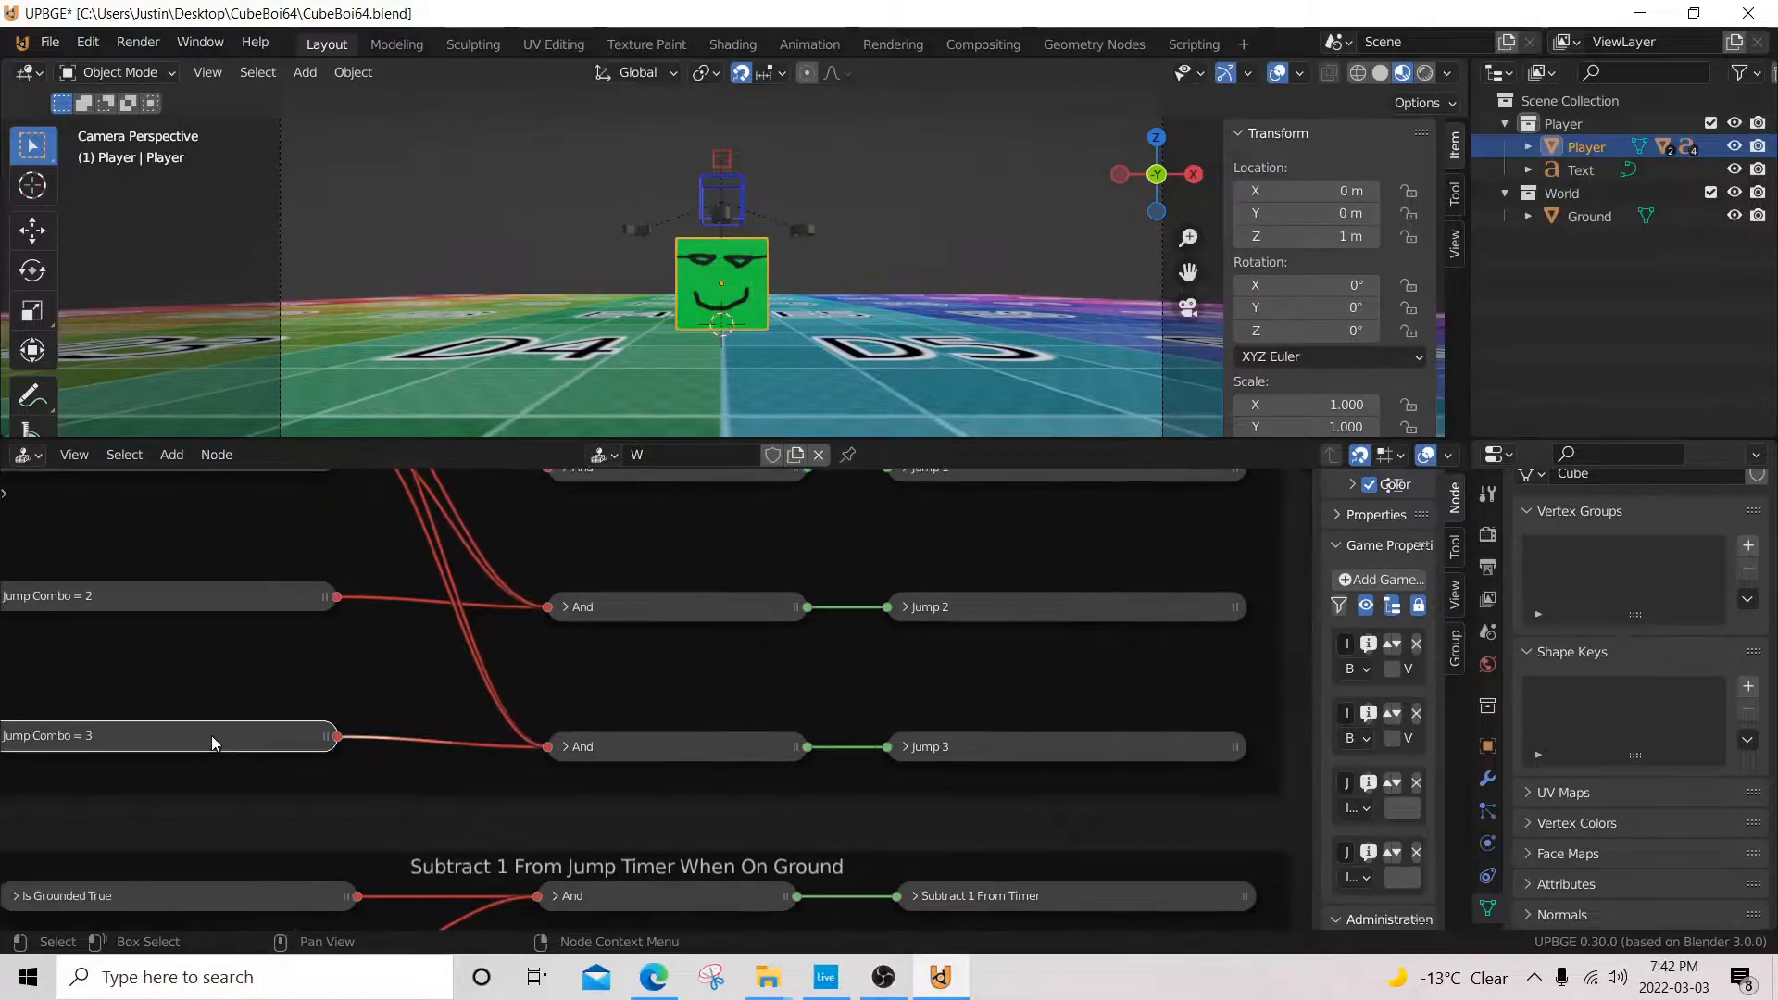
left_click(602, 752)
left_click_drag(982, 748, 990, 757)
scroll(1055, 767, "down", 3)
middle_click_drag(1055, 765, 508, 754)
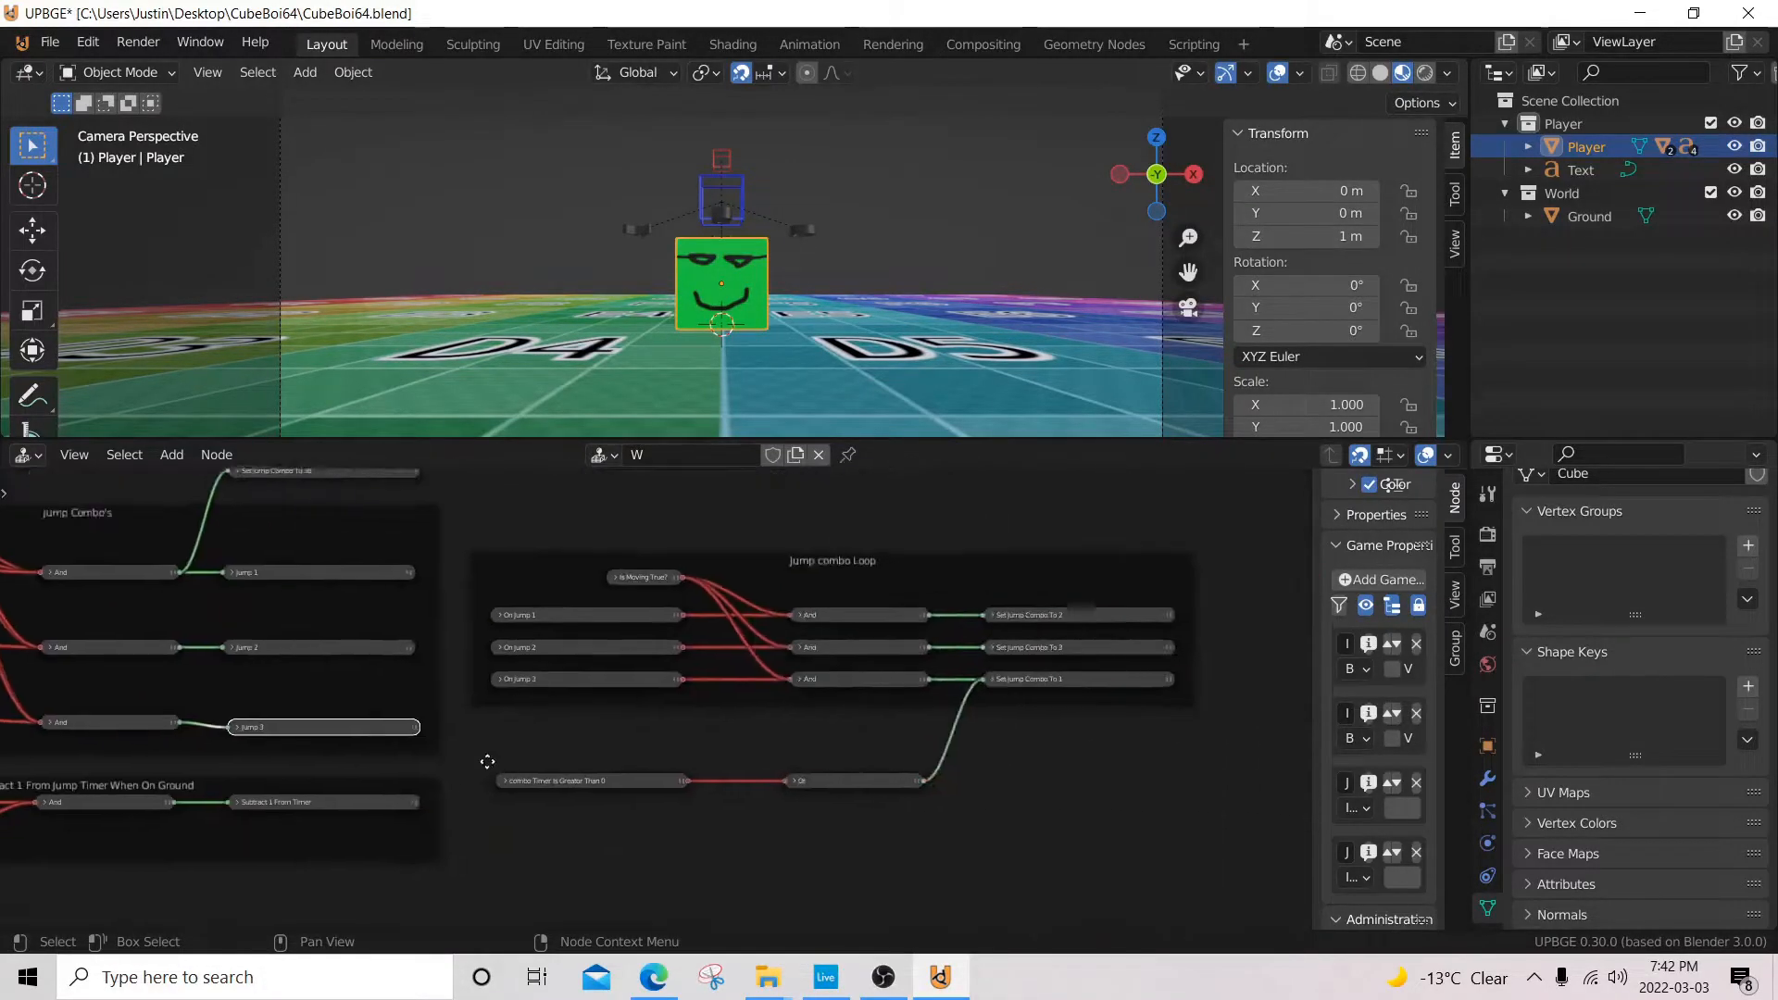
- Examine the combo timer nodes below the Jump combo Loop frame and in the Subtract 1 From Jump Timer When On Ground frame
scroll(720, 722, "up", 2)
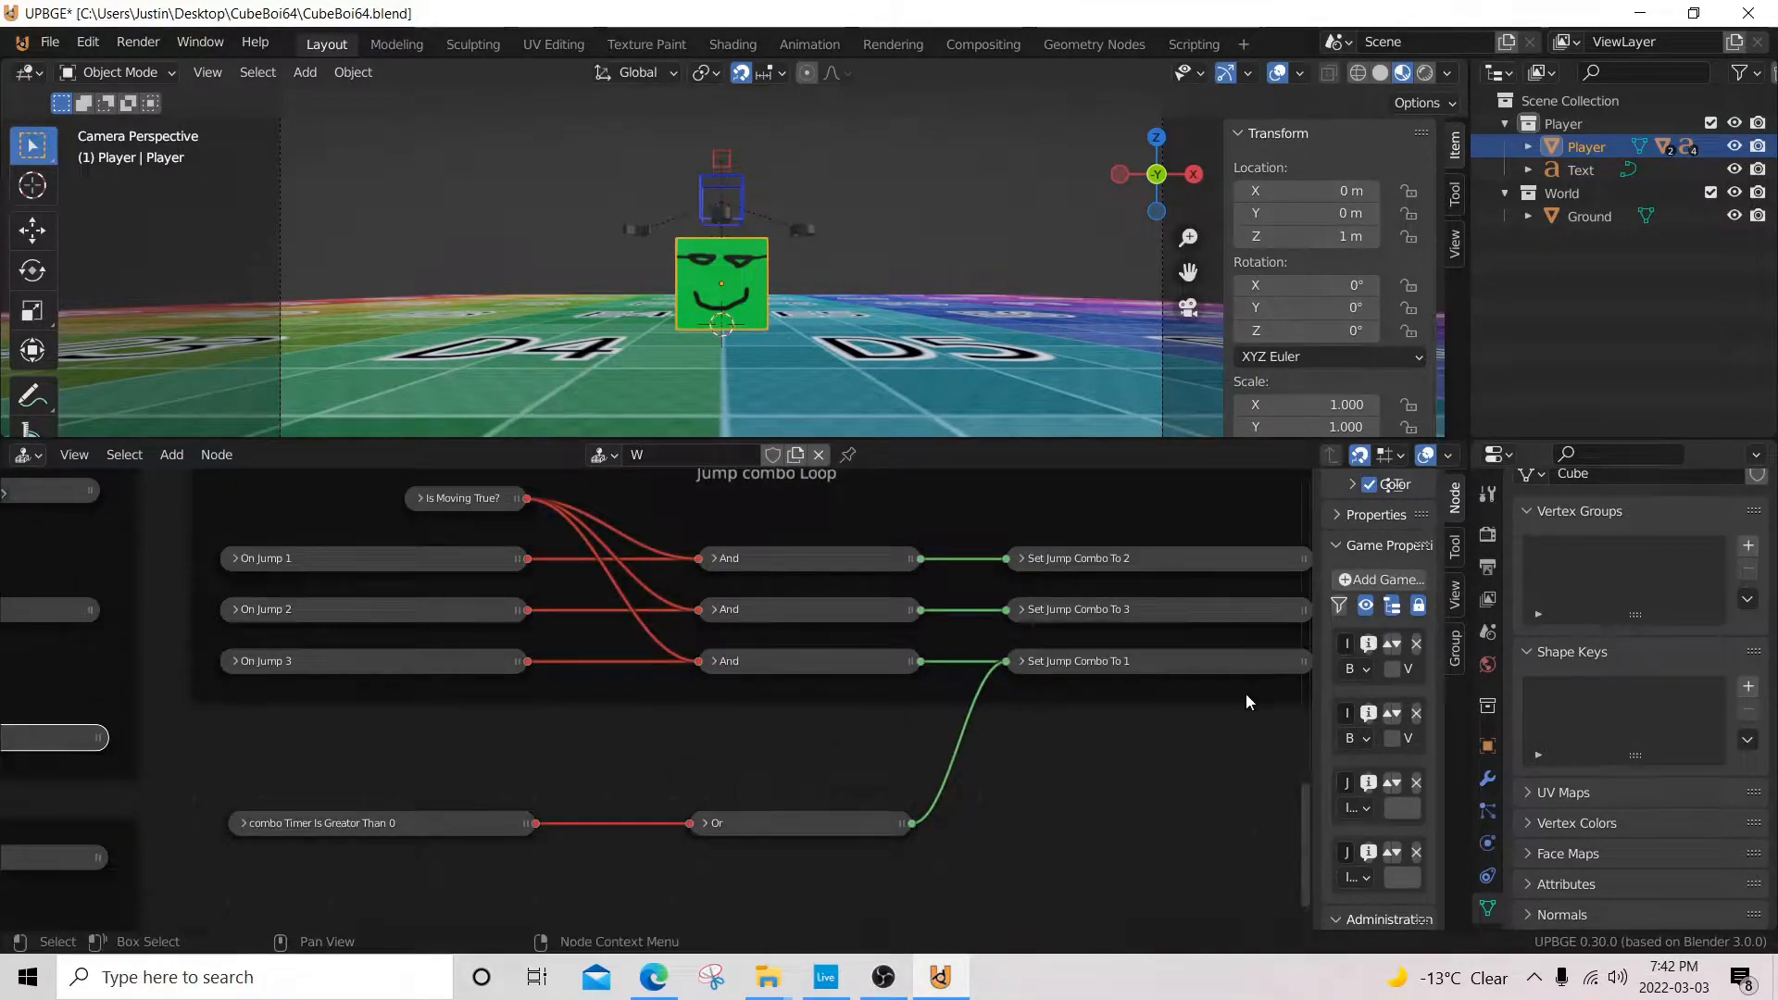
scroll(926, 739, "down", 2)
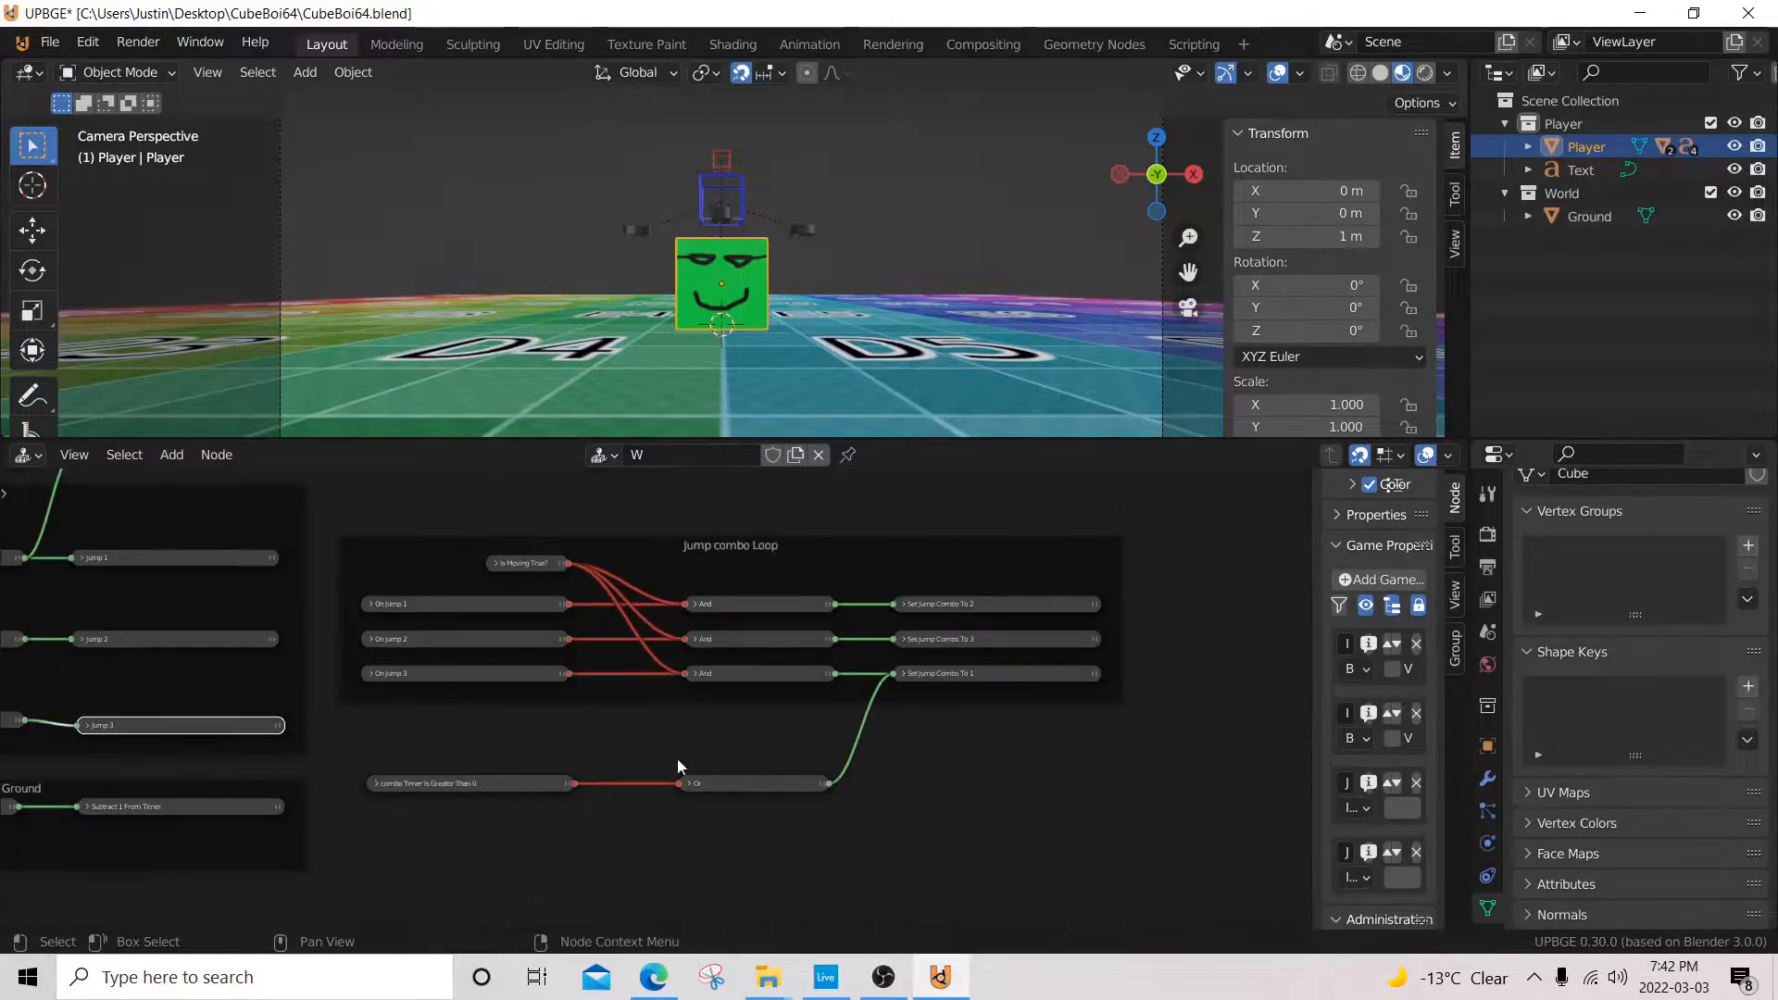
middle_click_drag(621, 767, 922, 703)
middle_click_drag(530, 805, 709, 821)
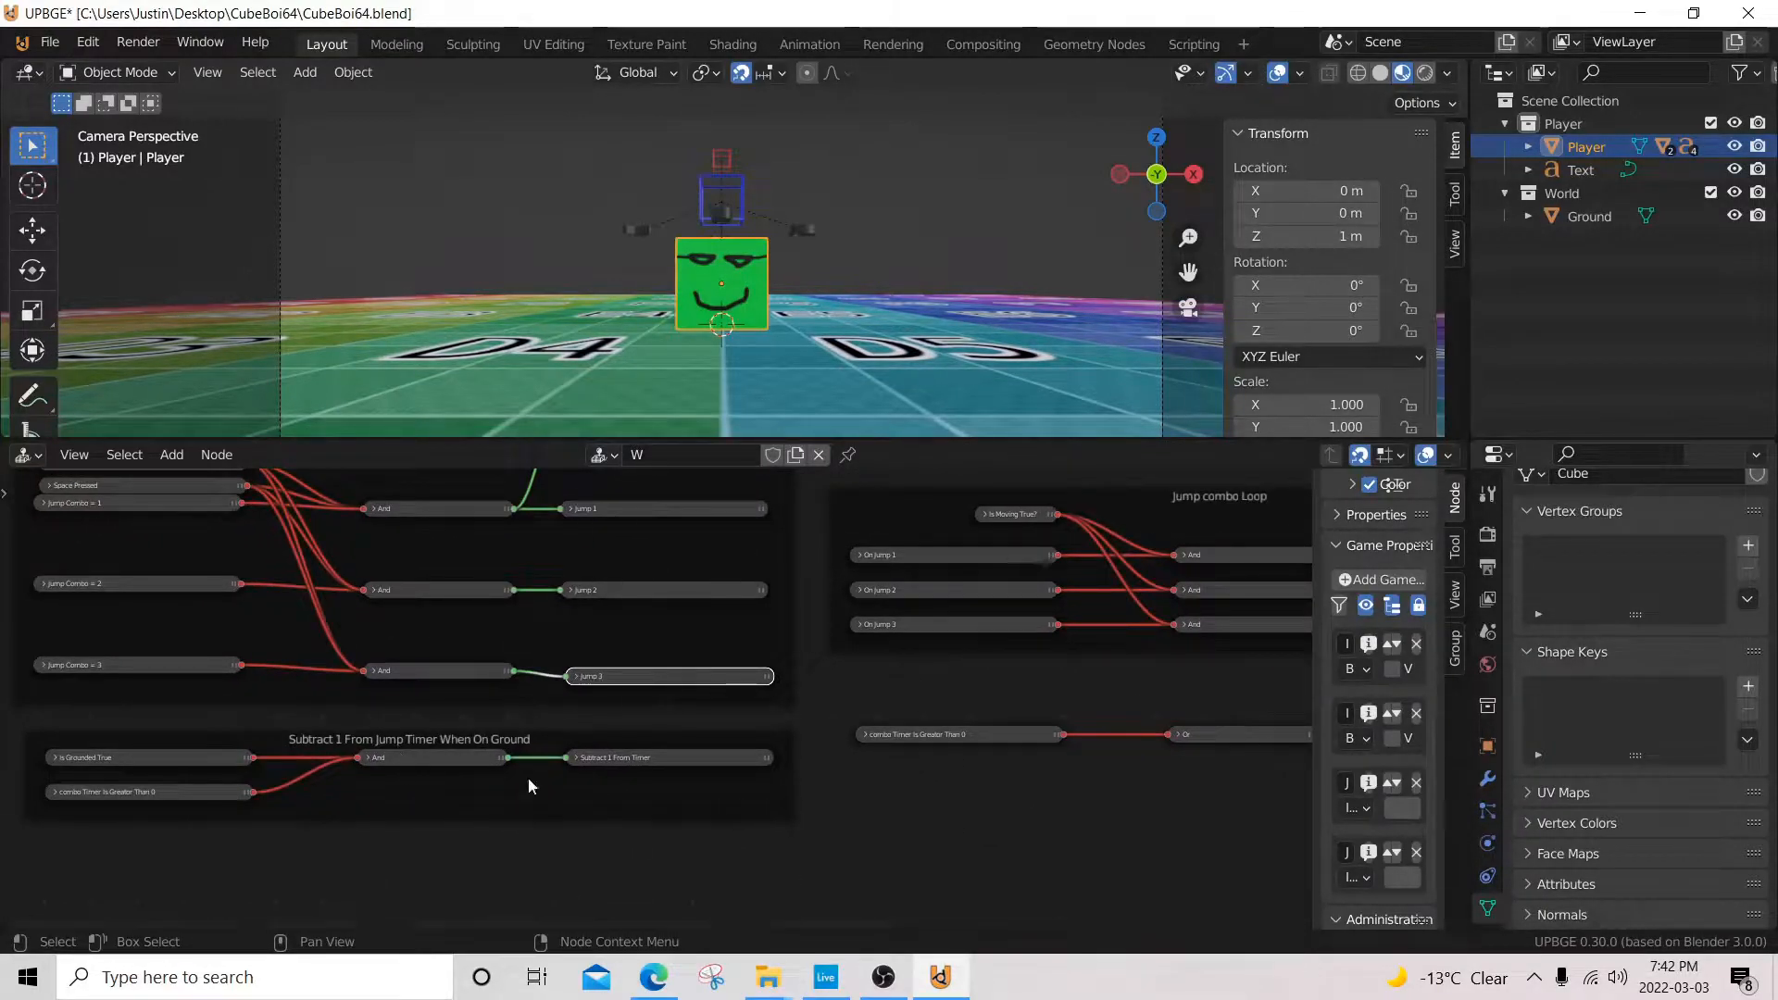
middle_click_drag(97, 849, 683, 796)
scroll(230, 832, "up", 6)
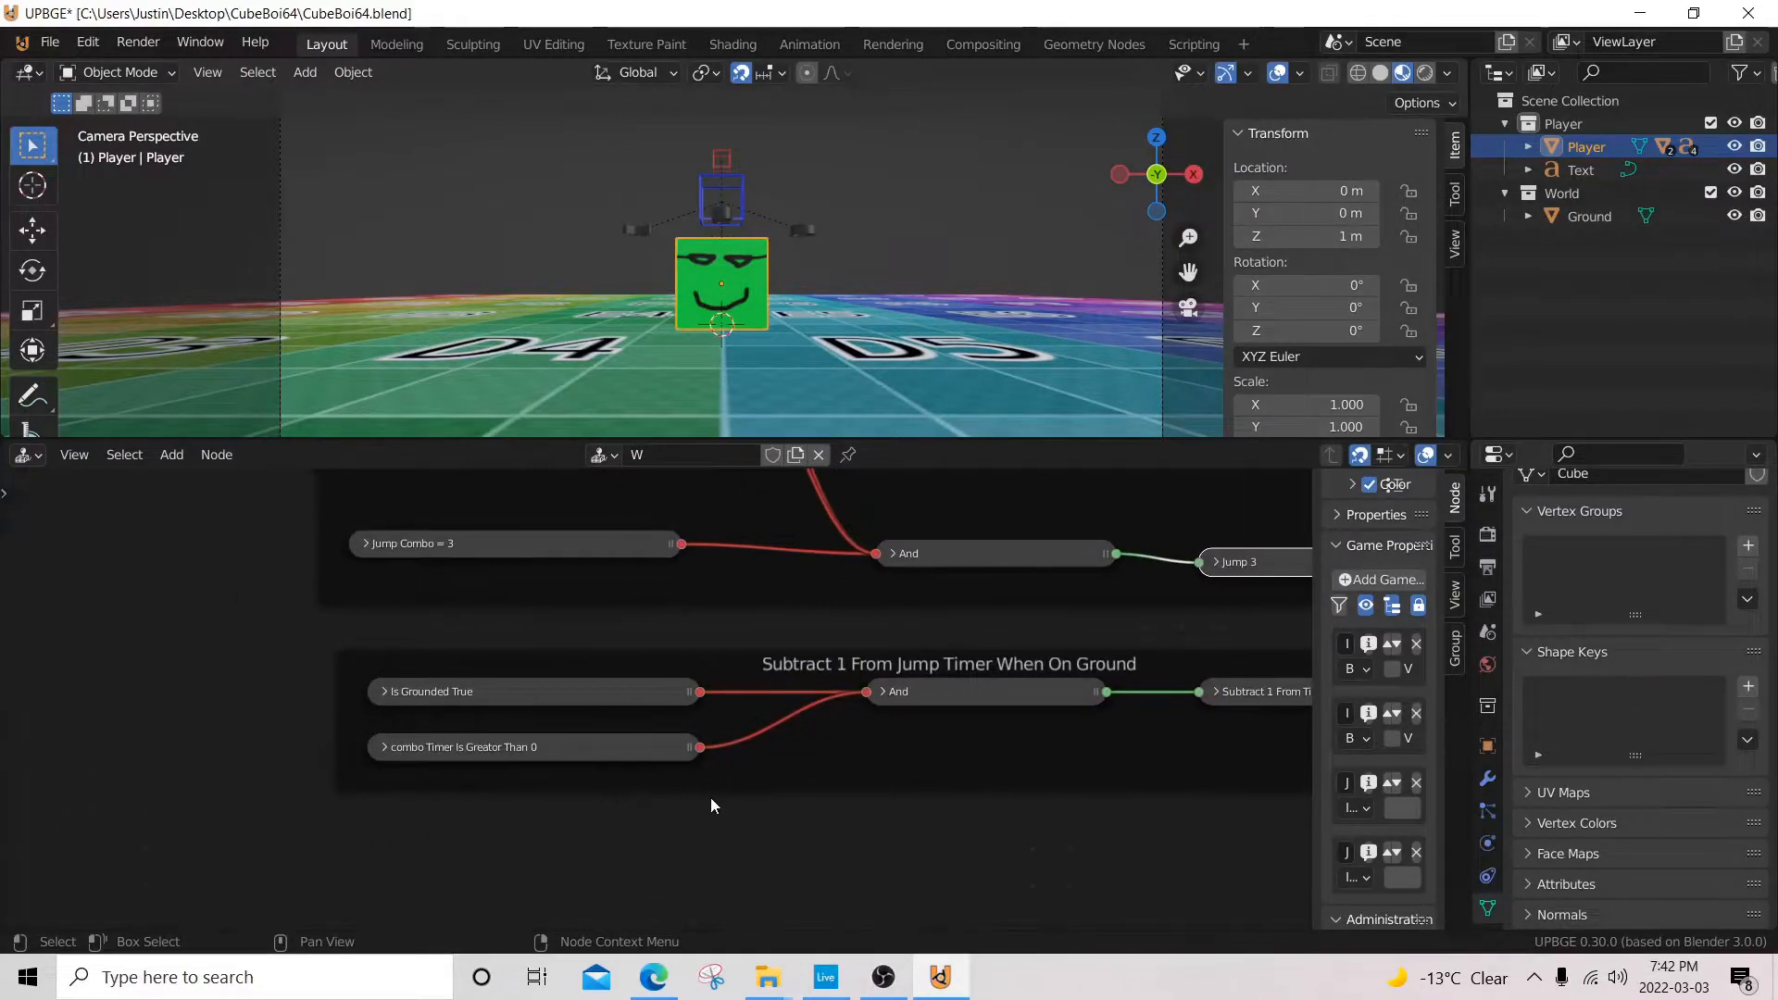
scroll(746, 649, "up", 3)
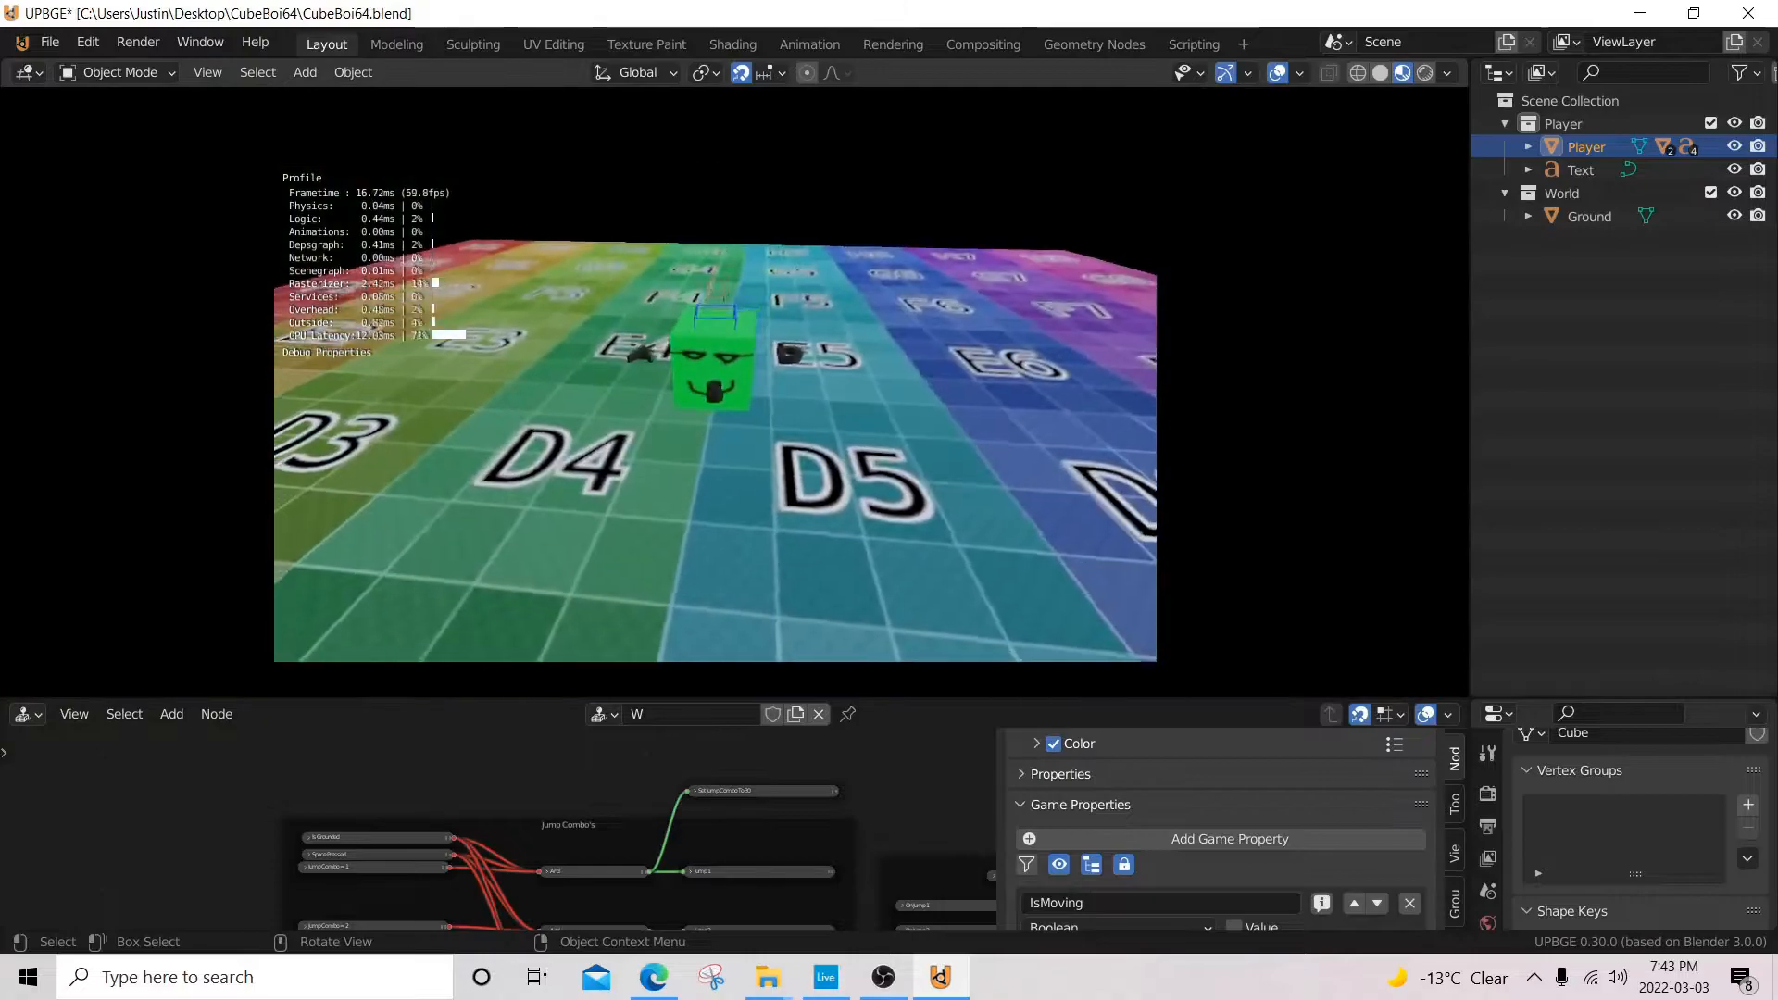
- Test the cube's movement in the running game by steering it around the ground in several directions, and end the game
key("s")
key("a")
key("w")
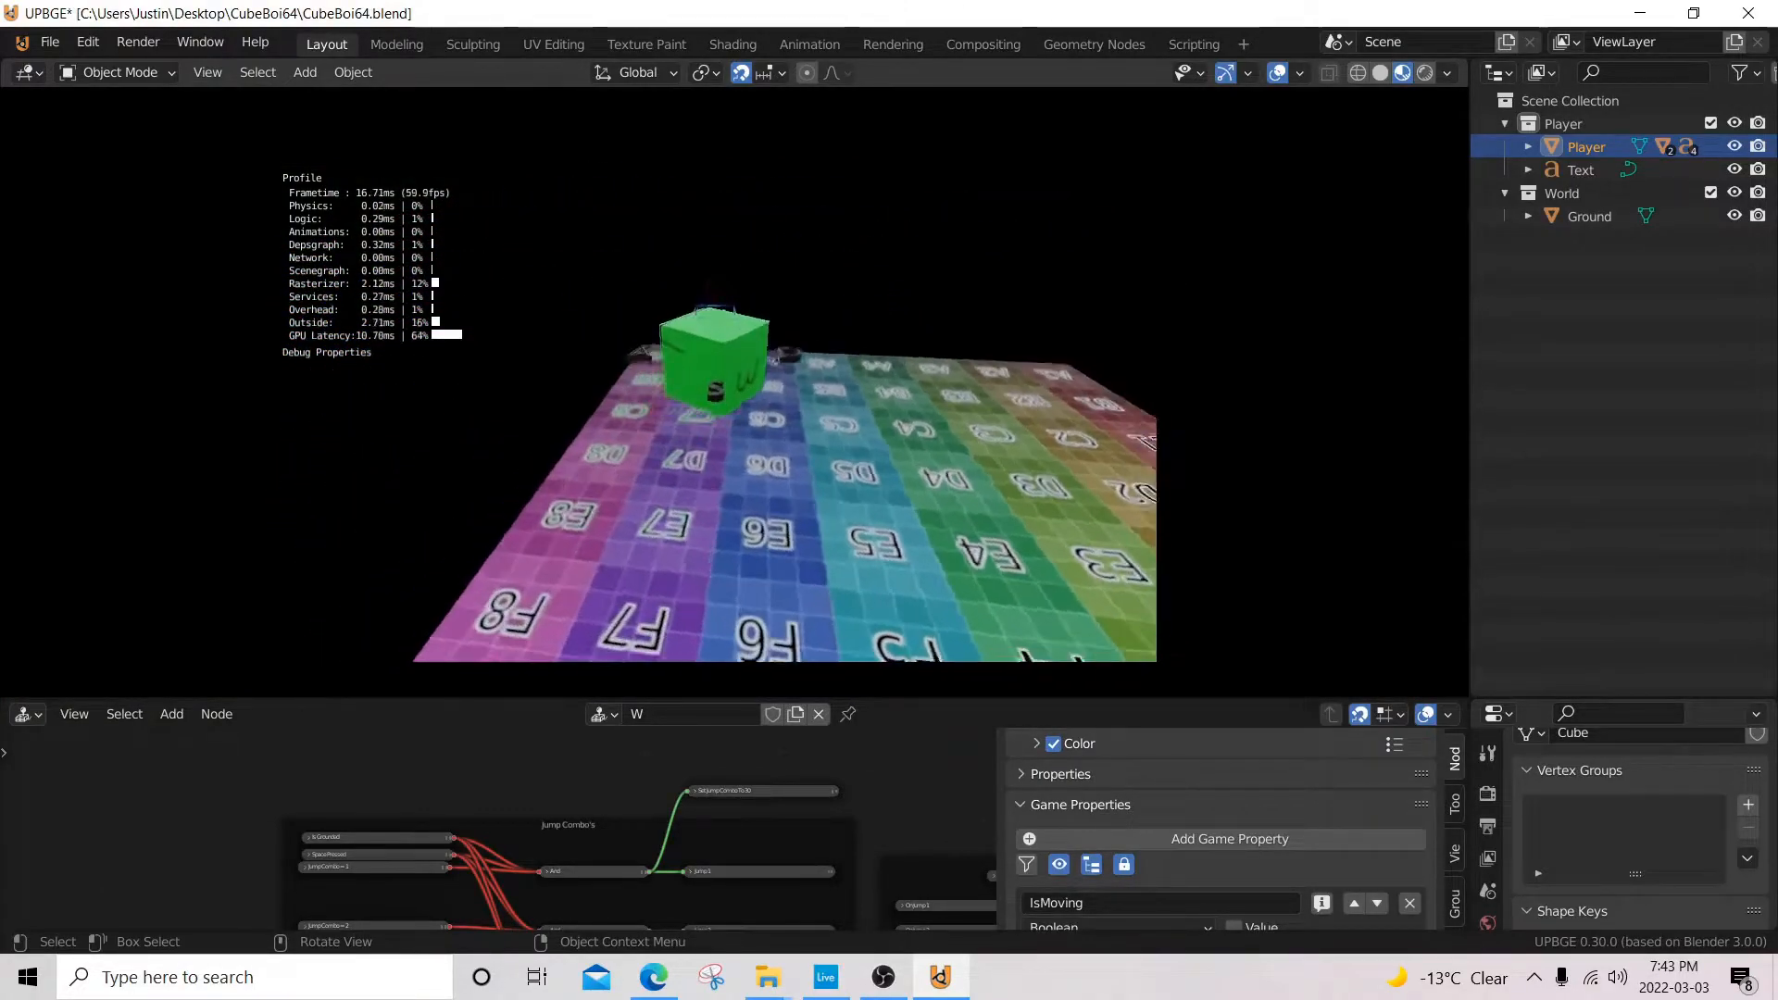
key("w")
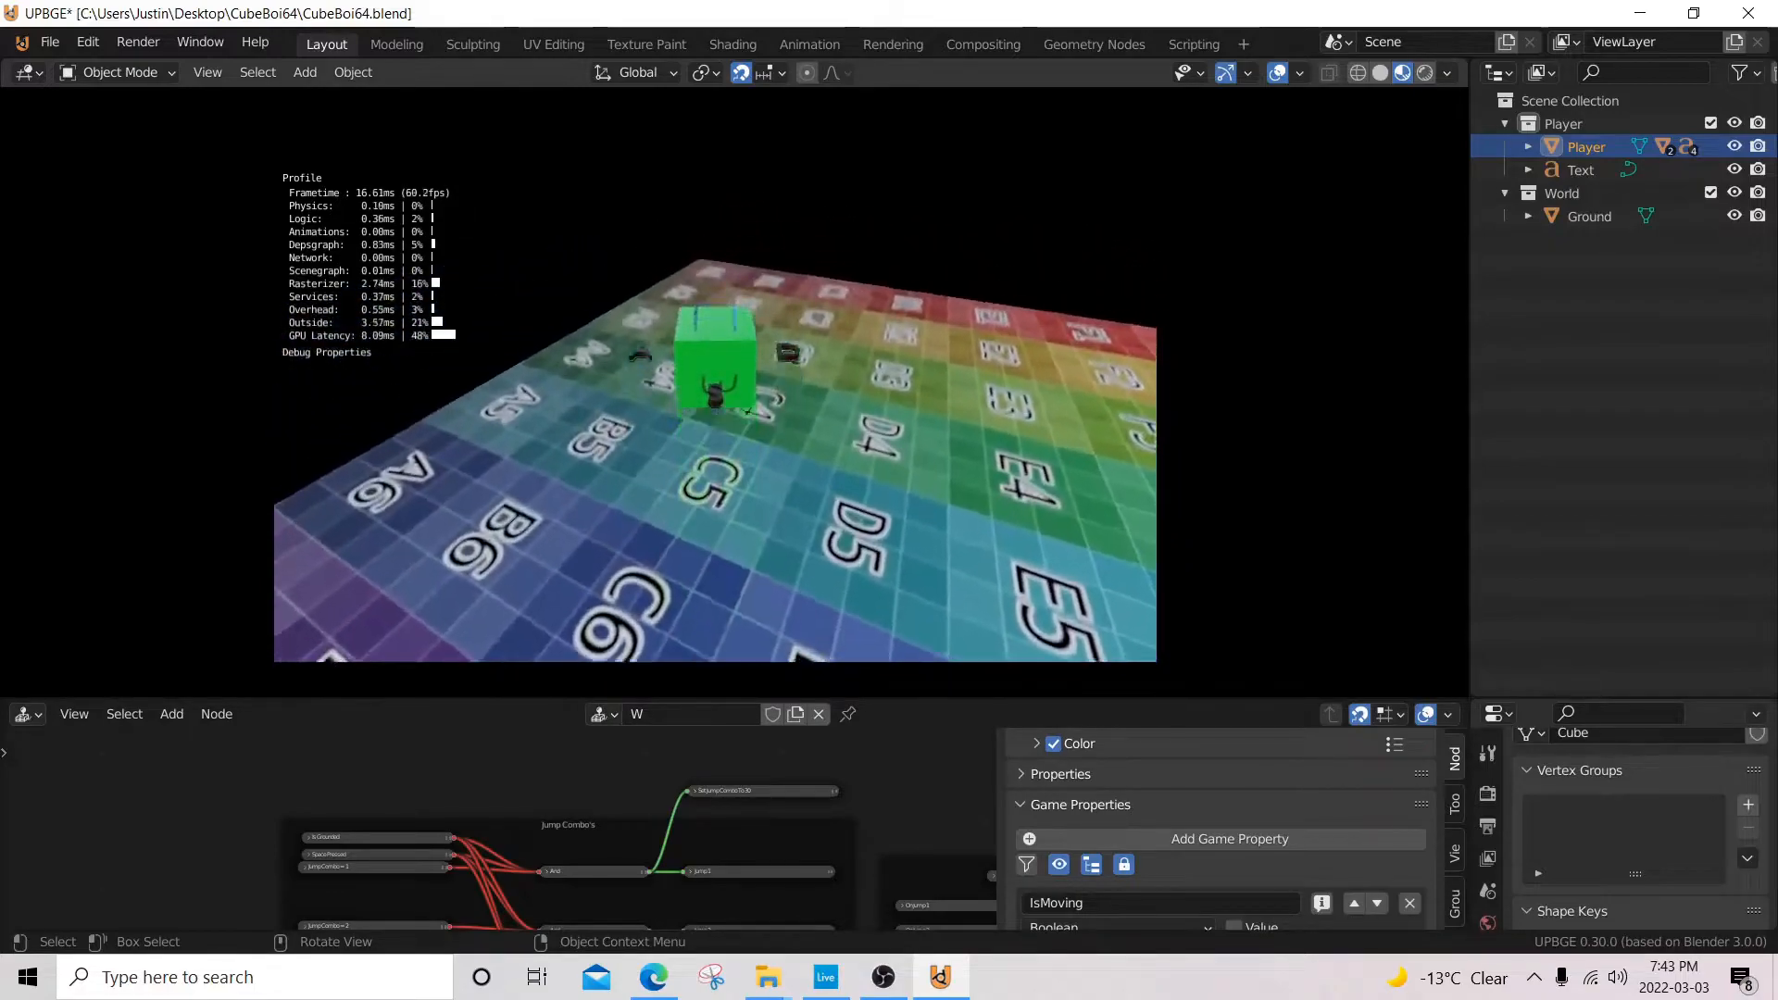
key("w")
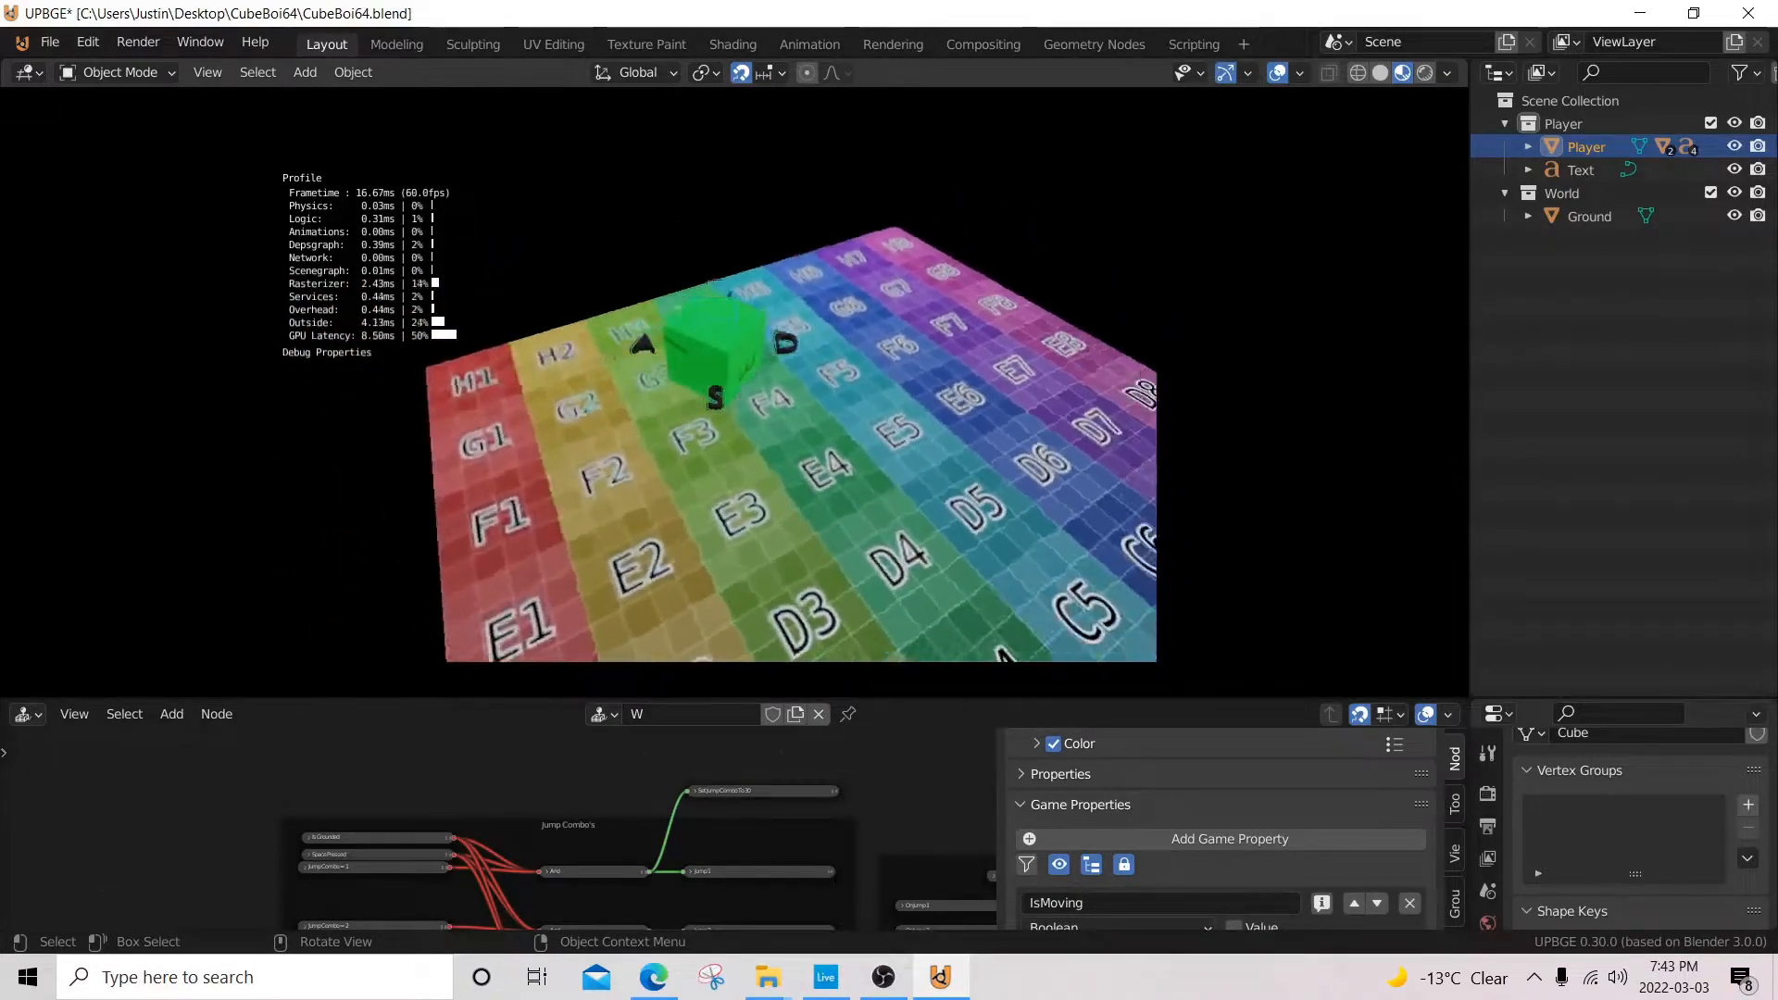
key("w")
key("w")
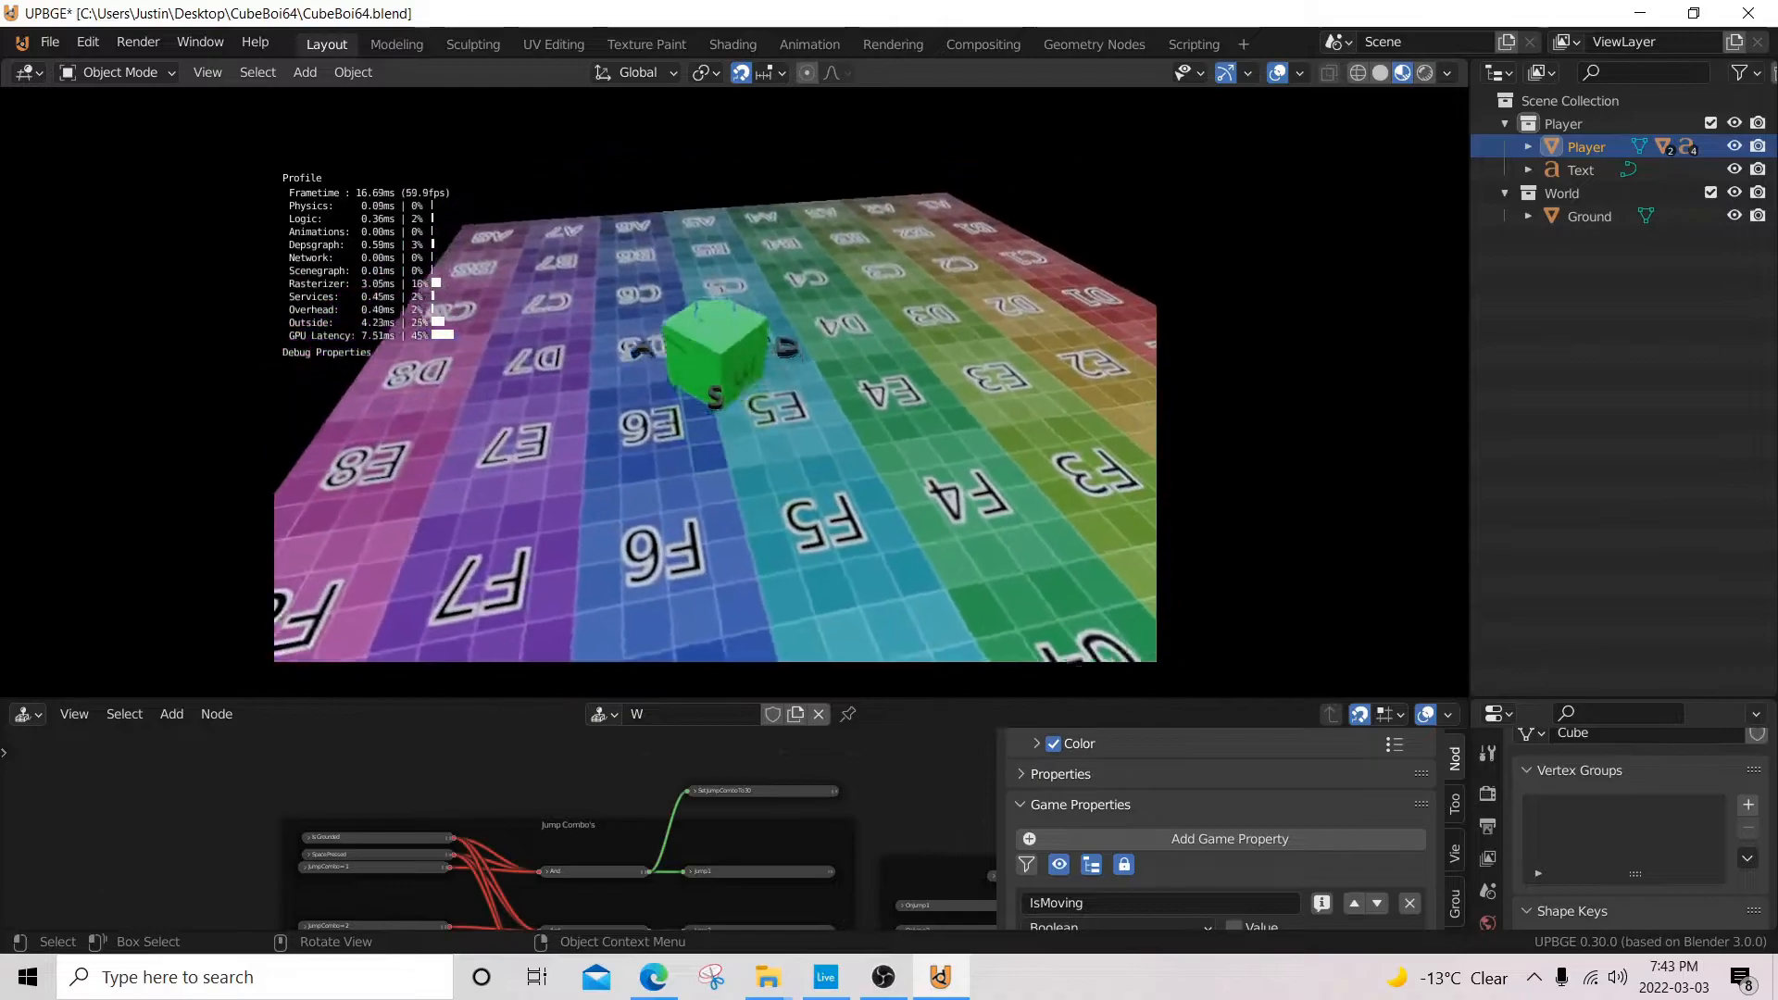
key("w")
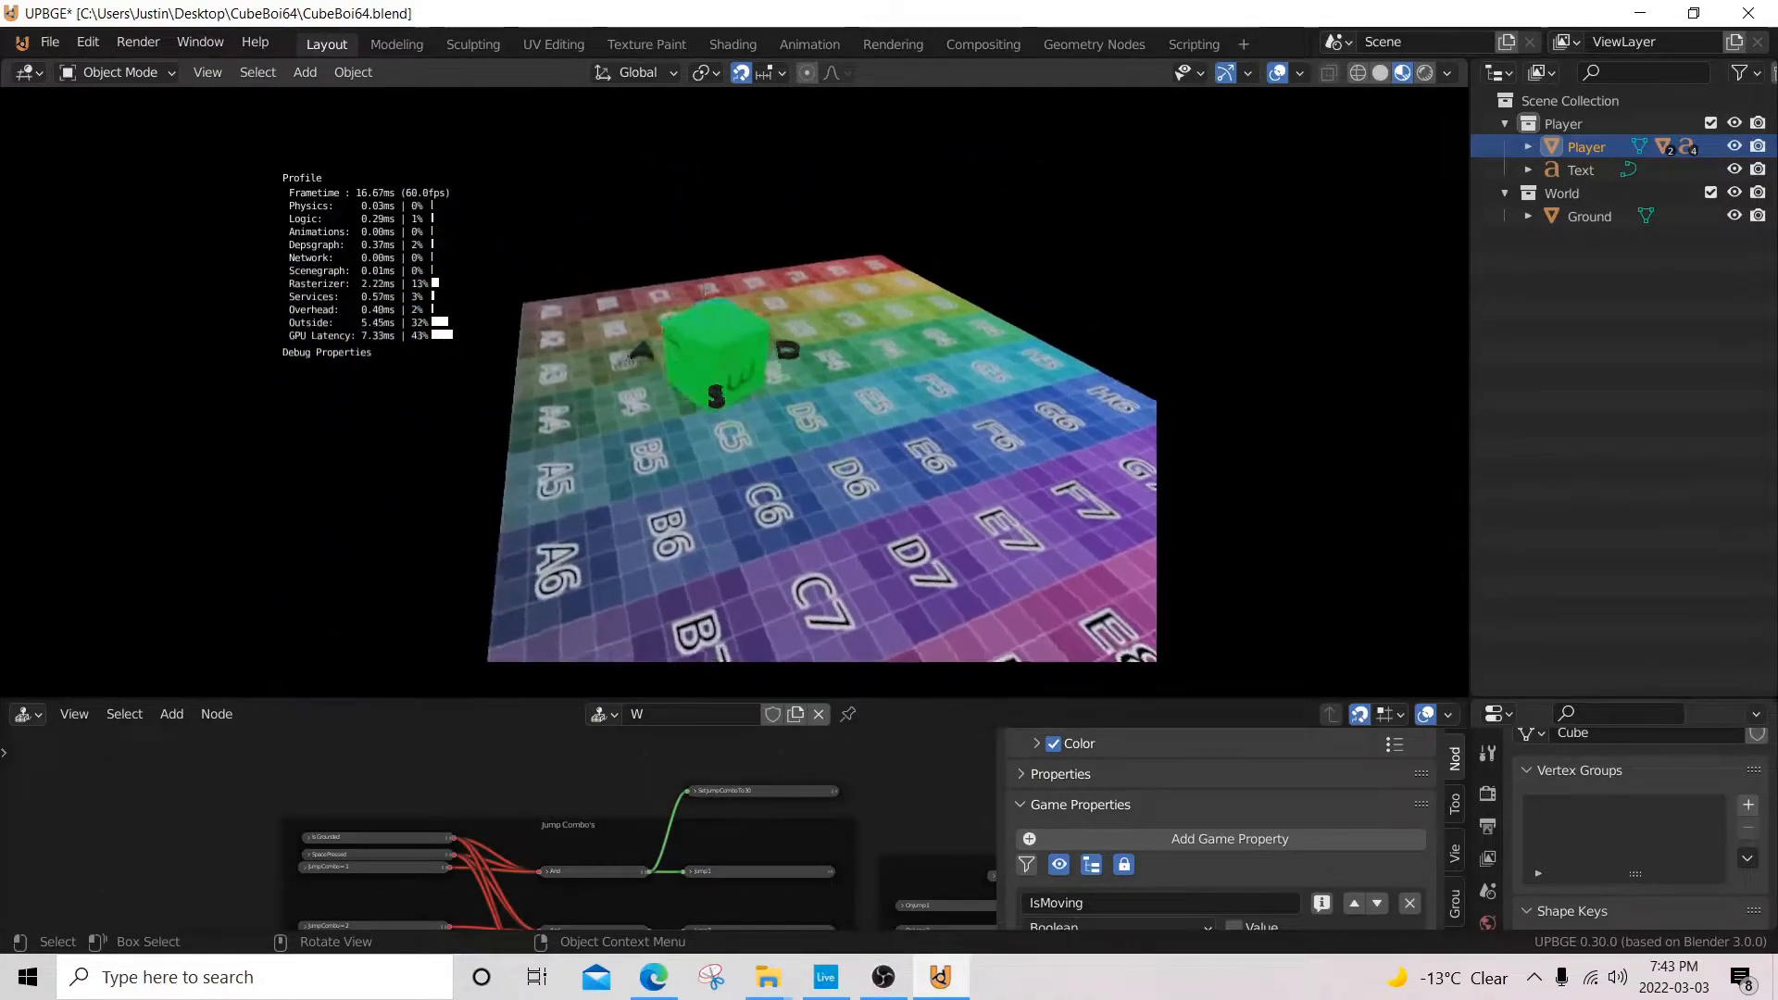
key("w")
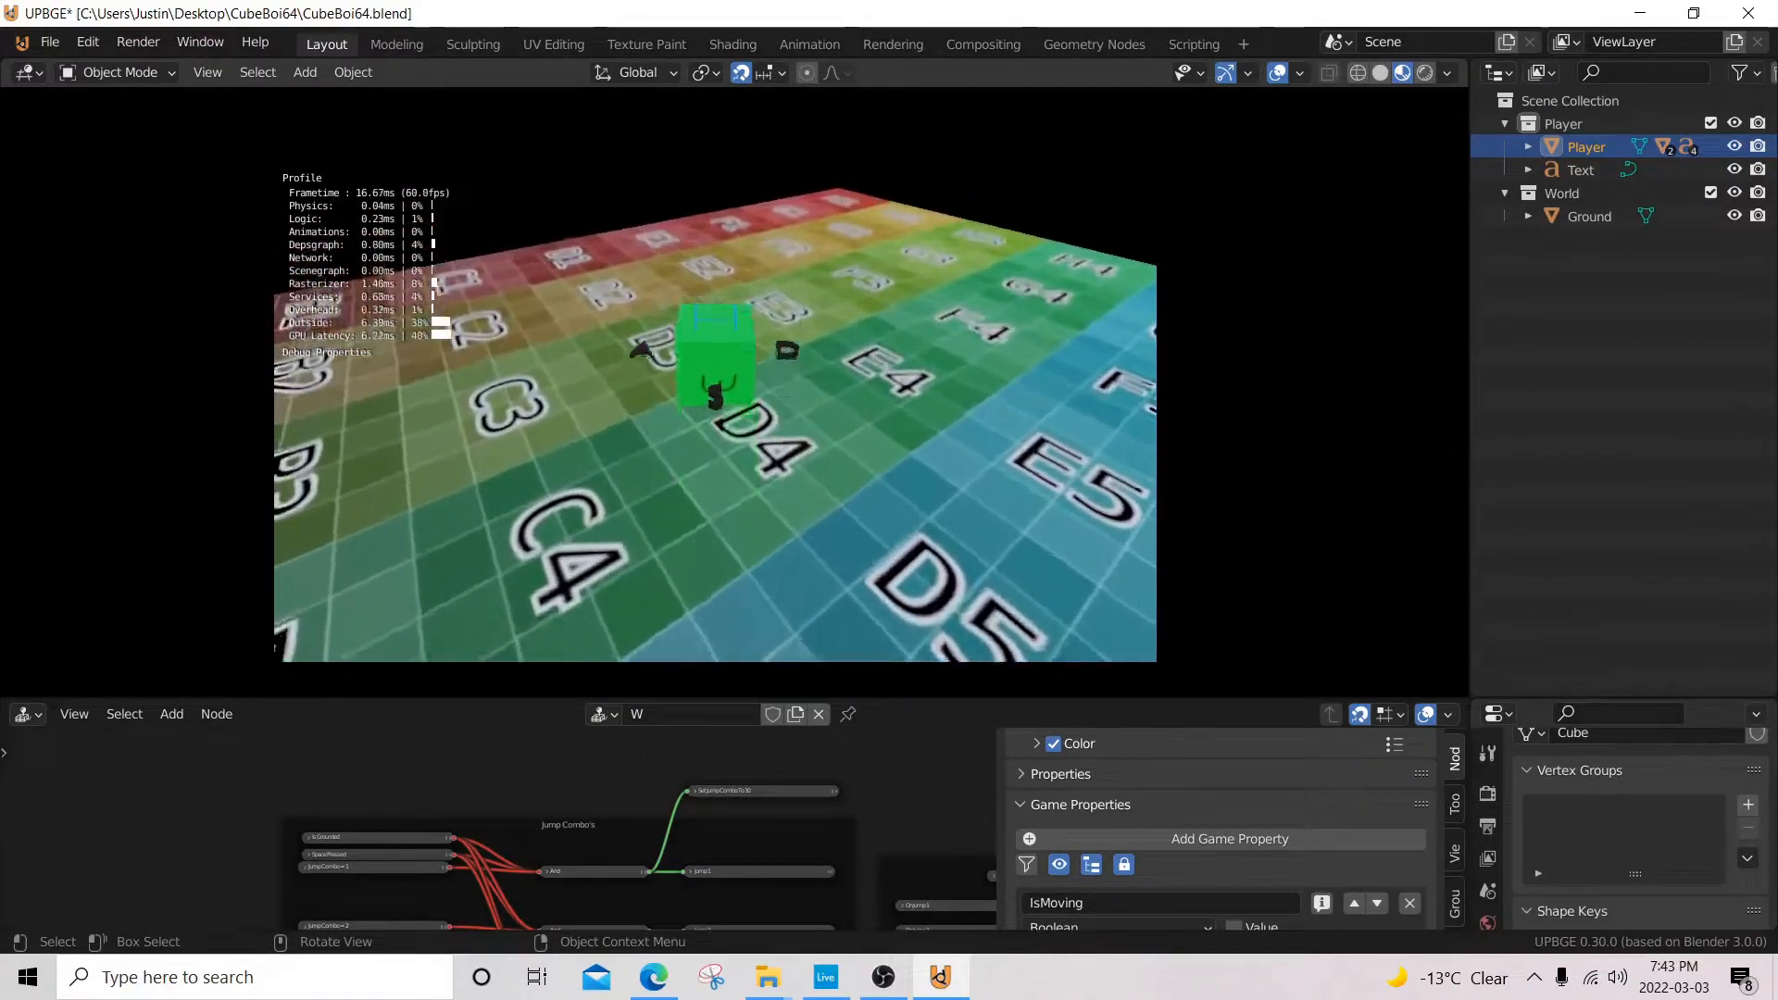
key("w")
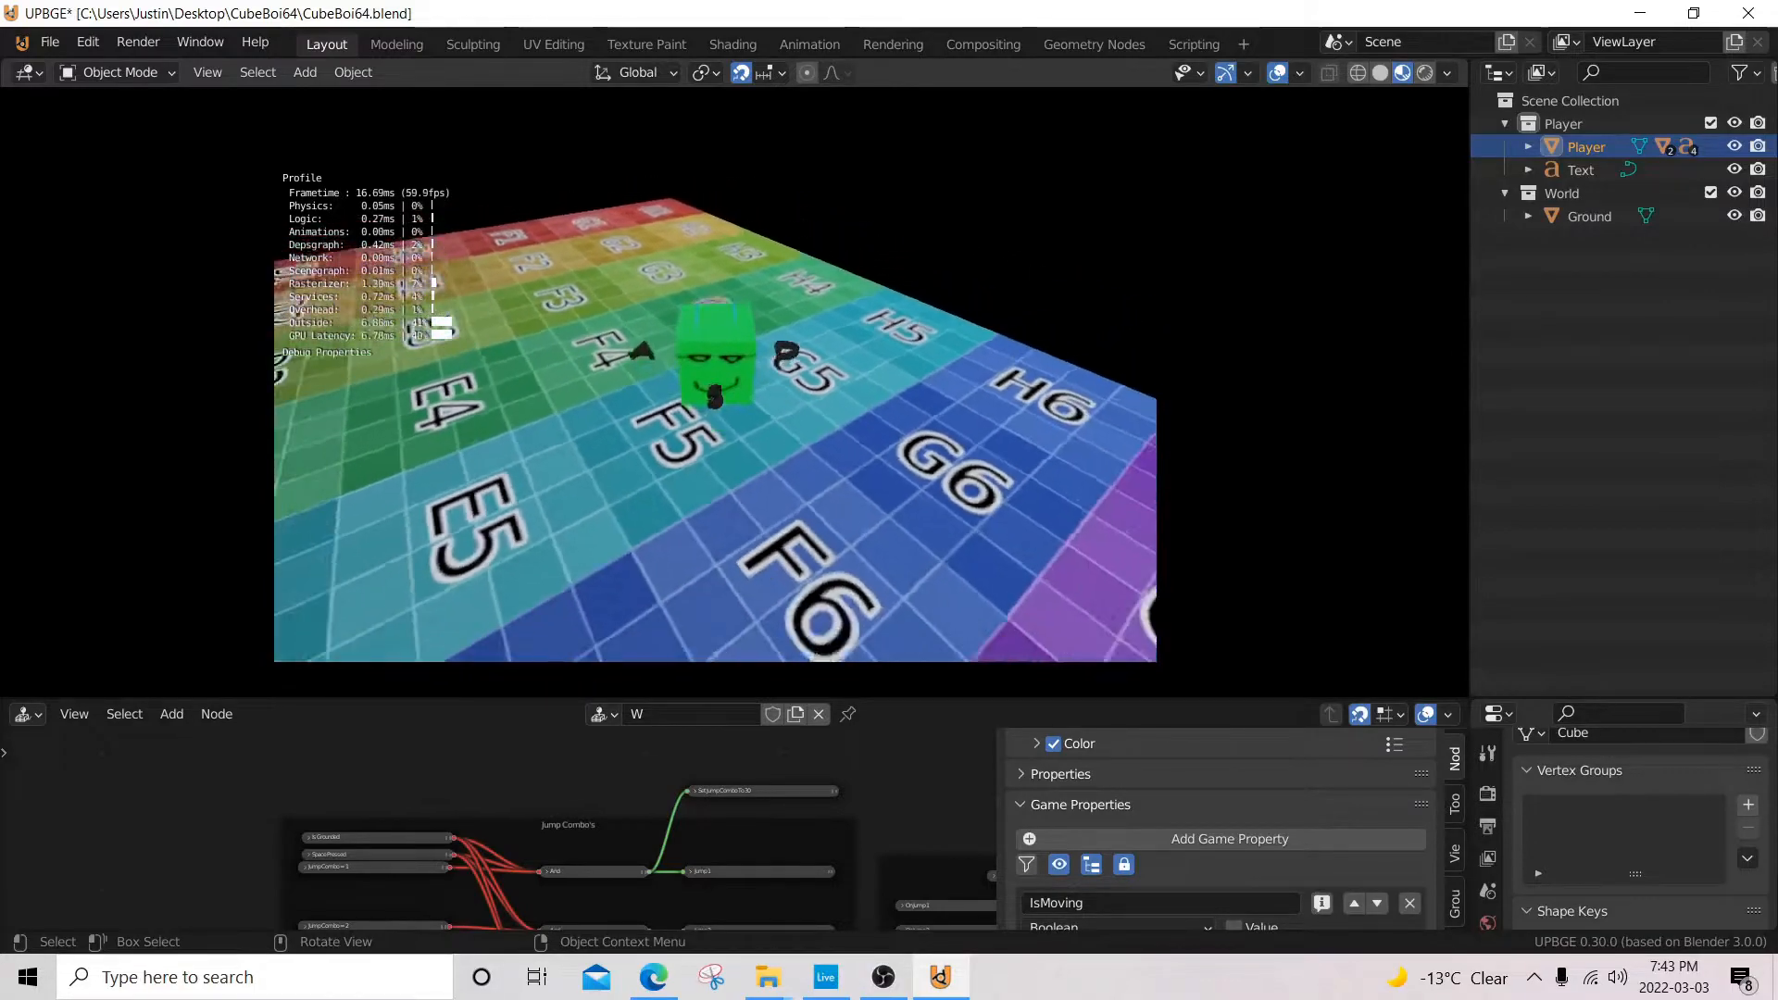
key("Escape")
scroll(858, 798, "up", 1)
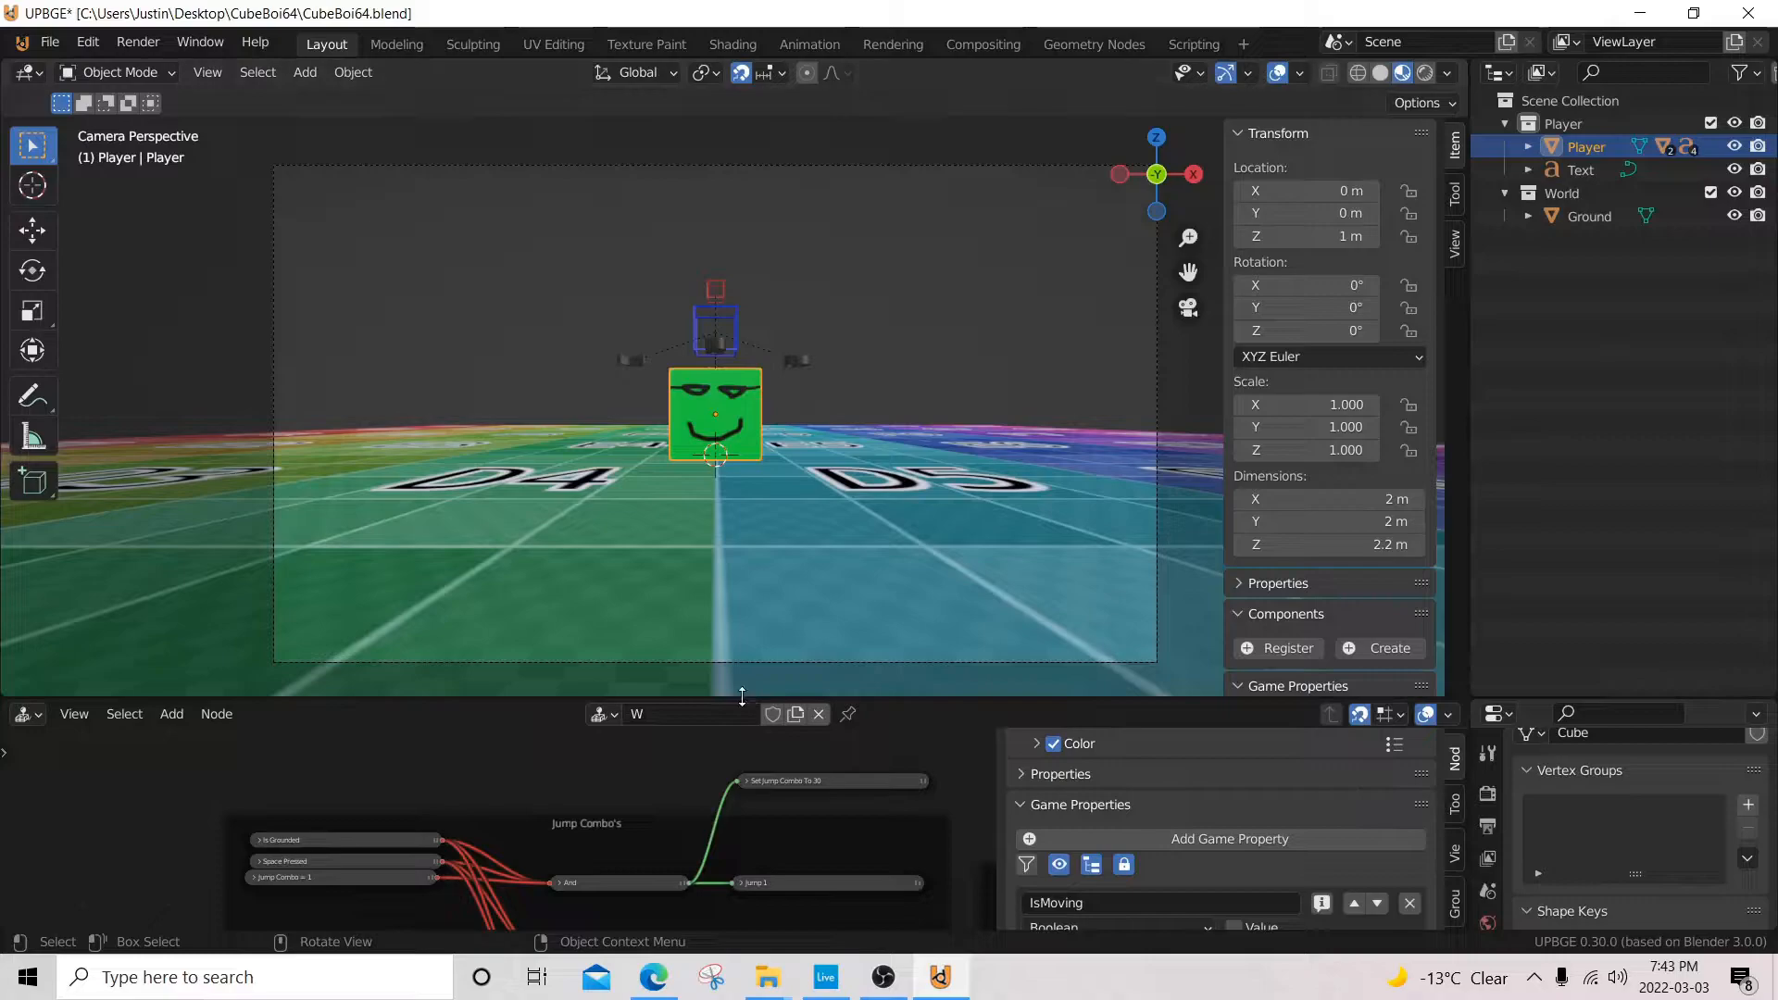
- Enlarge the node editor, expand the Set Is Moving True actuator to inspect its property settings, and collapse it
left_click_drag(742, 694, 746, 482)
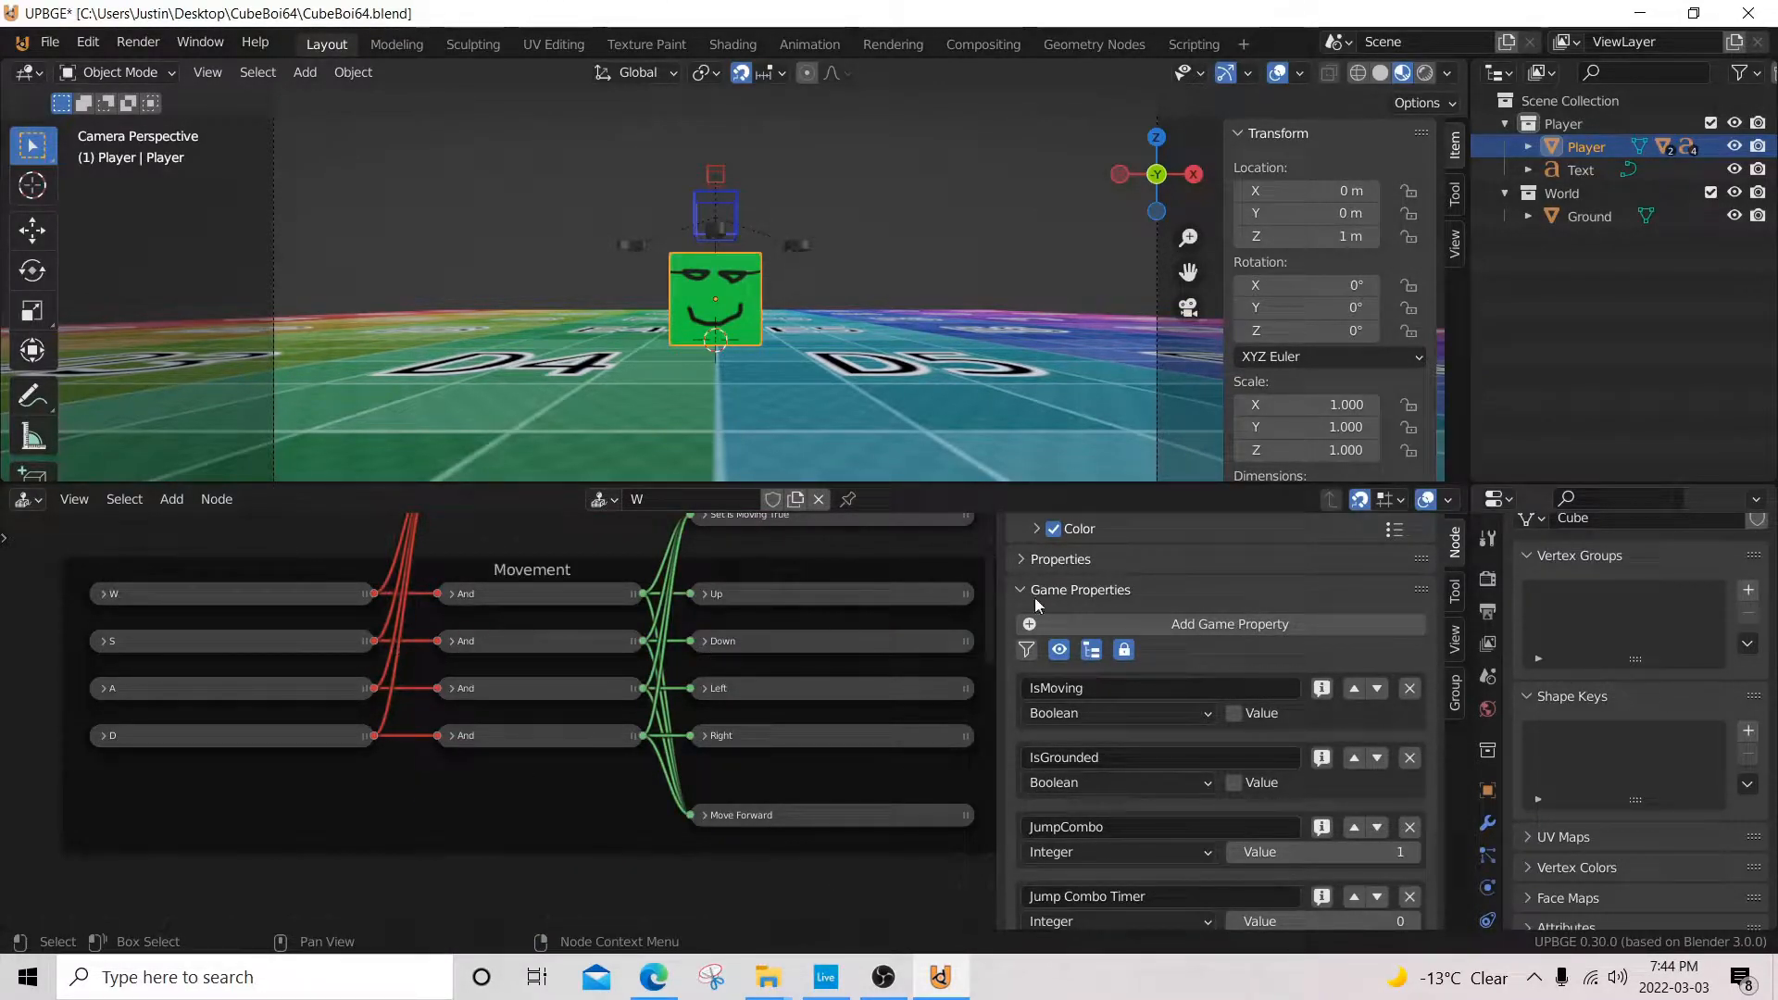
middle_click_drag(763, 626, 584, 747)
scroll(787, 820, "up", 2)
scroll(787, 821, "up", 3)
left_click(618, 683)
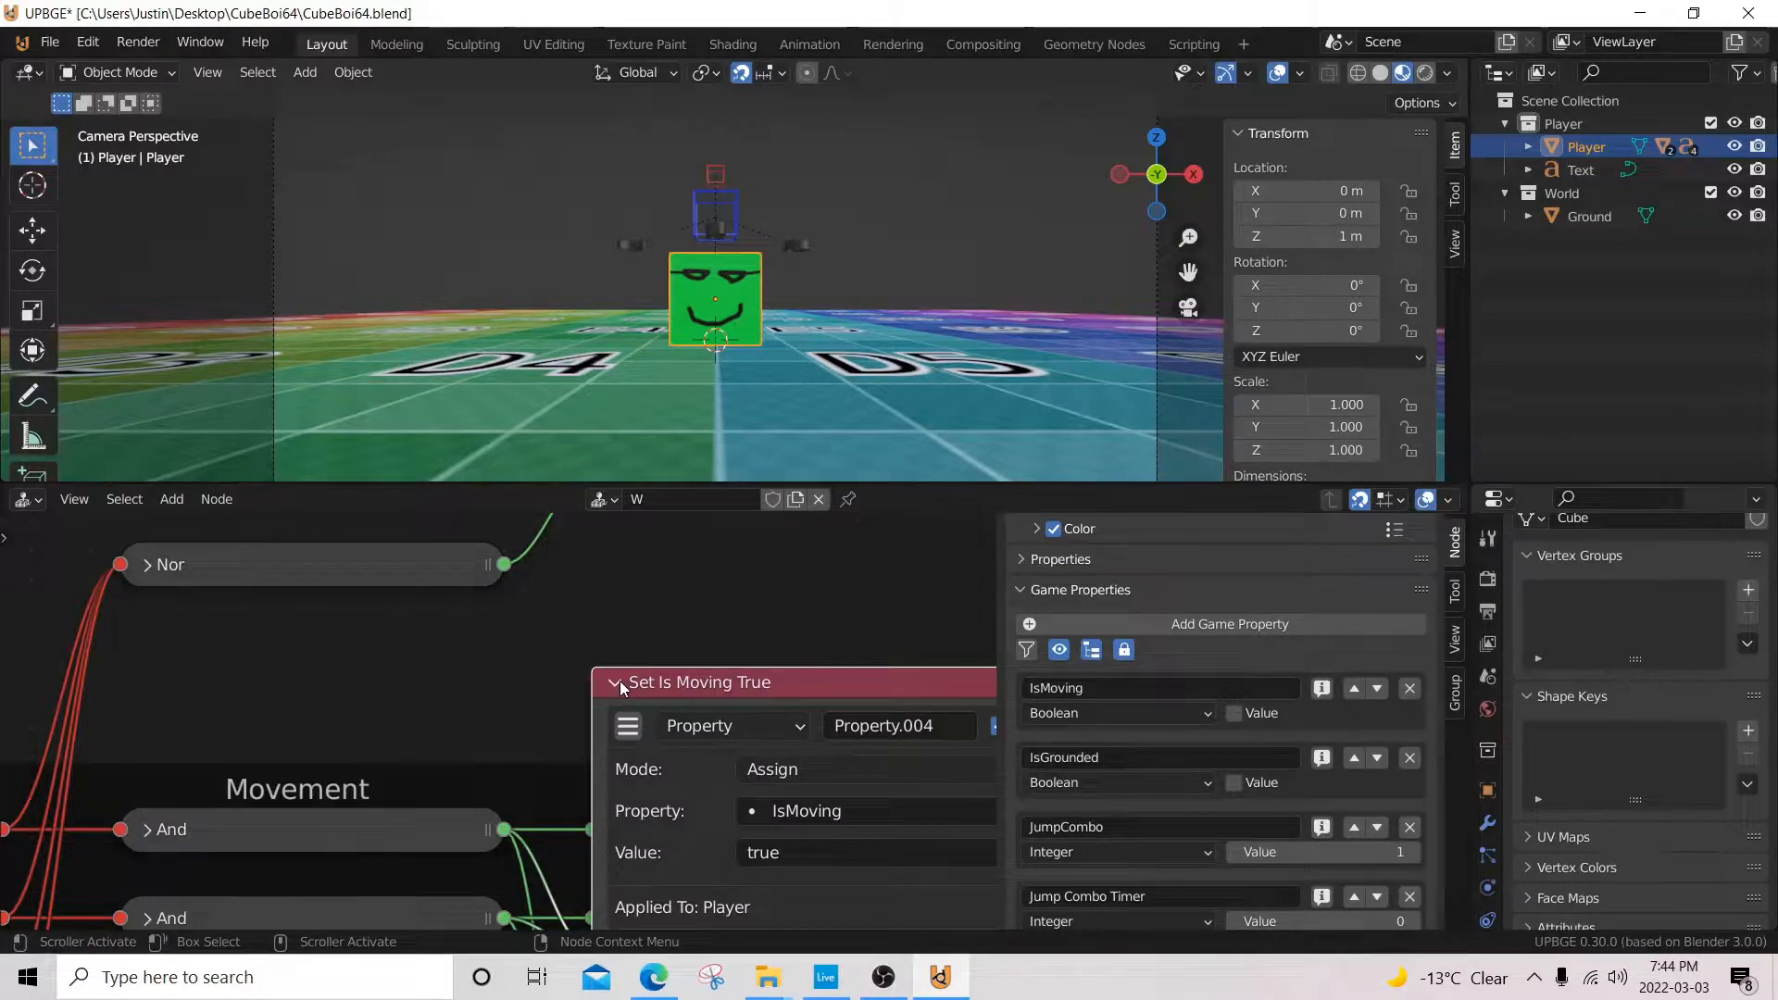
middle_click_drag(901, 725, 794, 665)
middle_click_drag(659, 748, 621, 751)
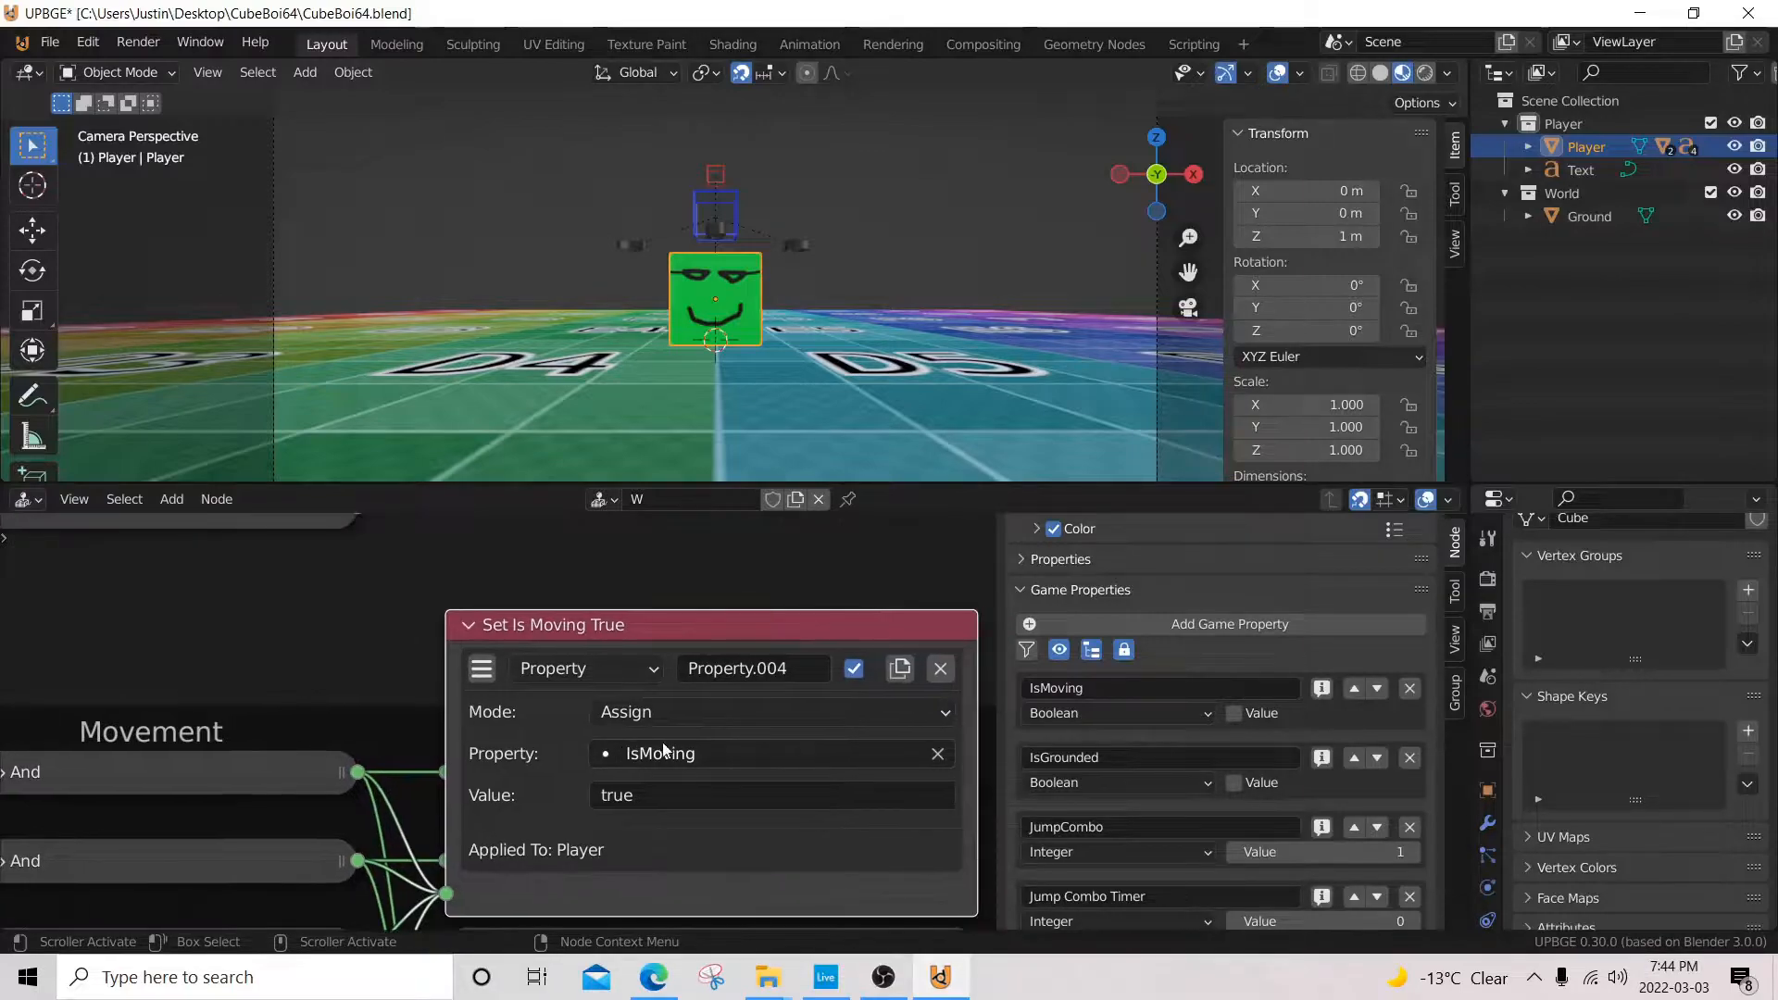
left_click(474, 625)
- Follow the Movement key sensors to the Nor node, and expand and collapse the actuator it triggers
middle_click_drag(331, 801, 667, 726)
scroll(667, 726, "down", 5)
middle_click_drag(38, 757, 100, 731)
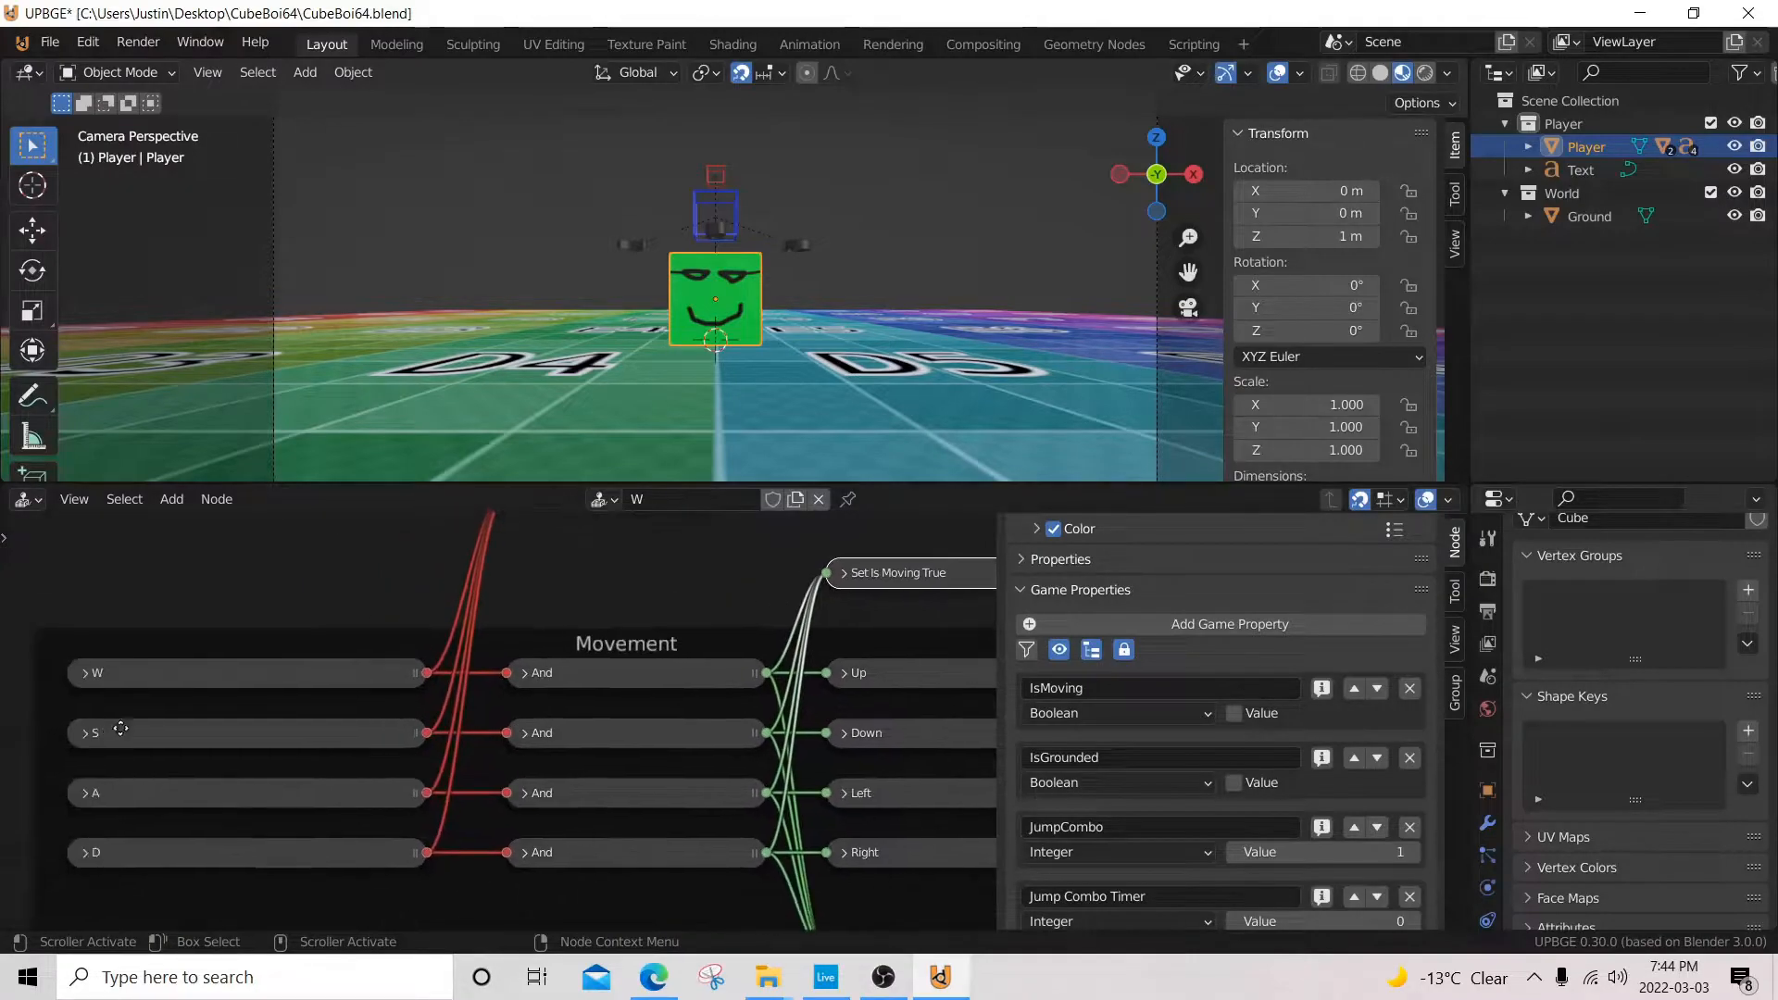
middle_click_drag(400, 693, 459, 826)
scroll(470, 813, "up", 2)
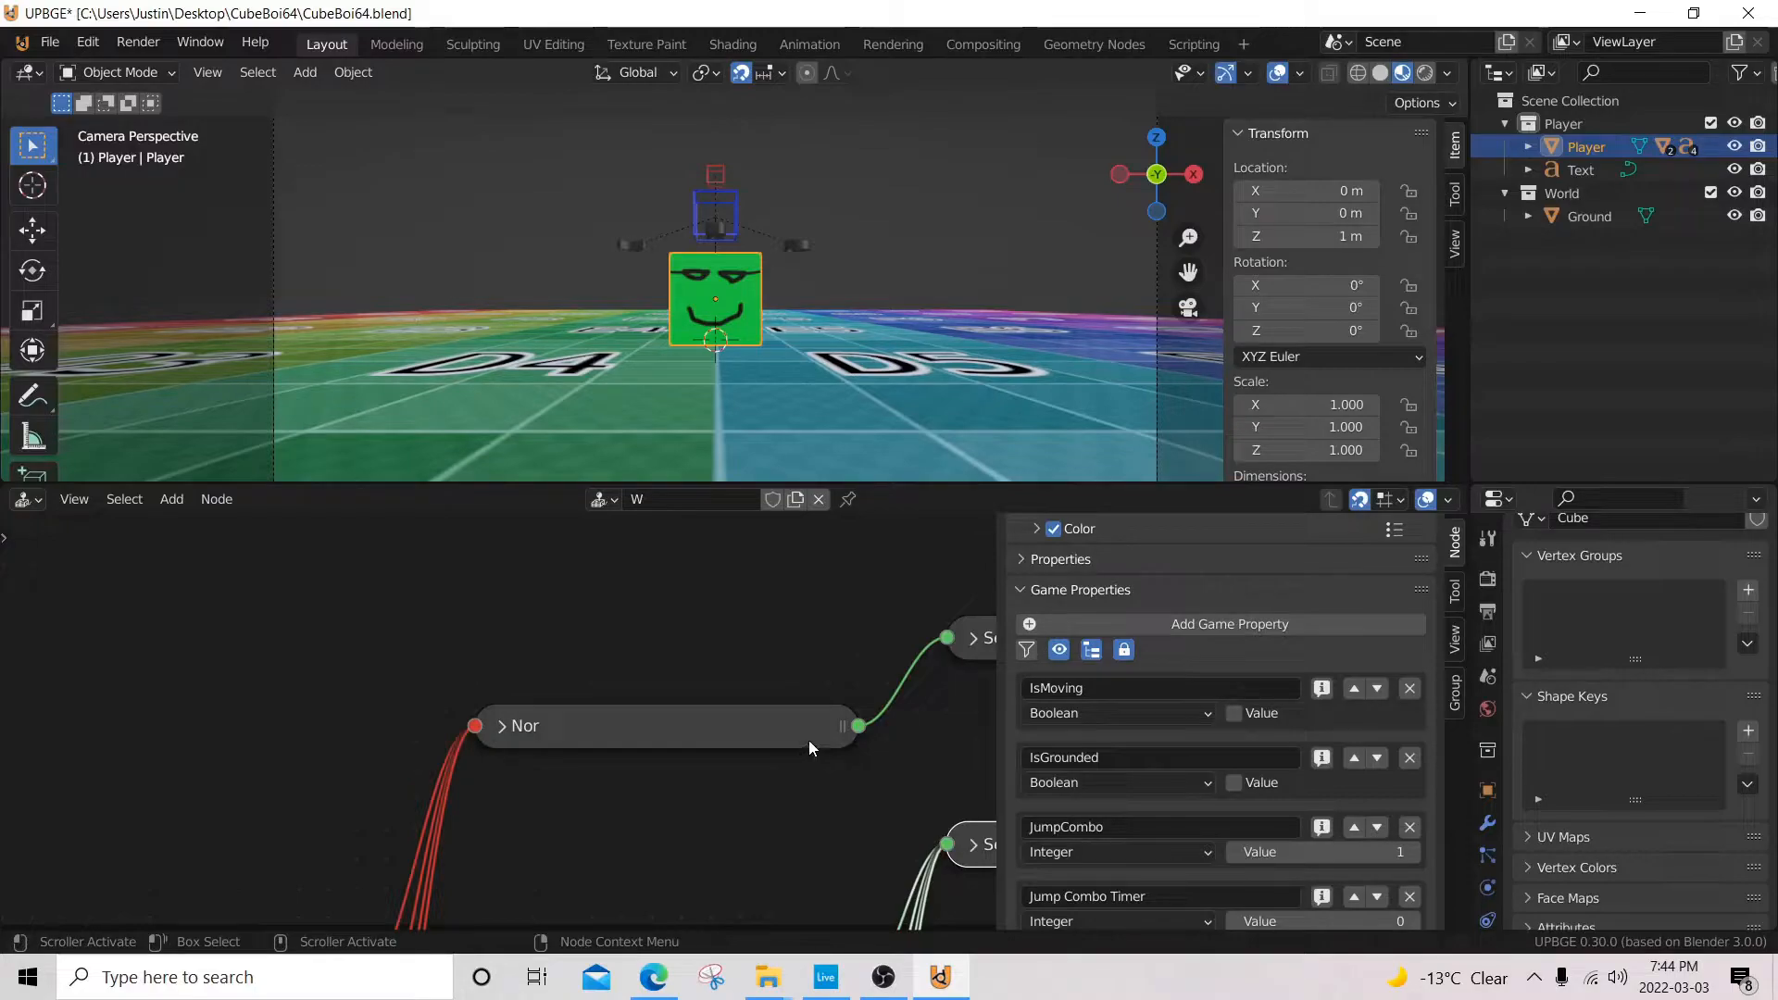
middle_click_drag(815, 731, 540, 601)
left_click(468, 651)
left_click(471, 654)
middle_click_drag(243, 737, 580, 625)
scroll(476, 726, "down", 3)
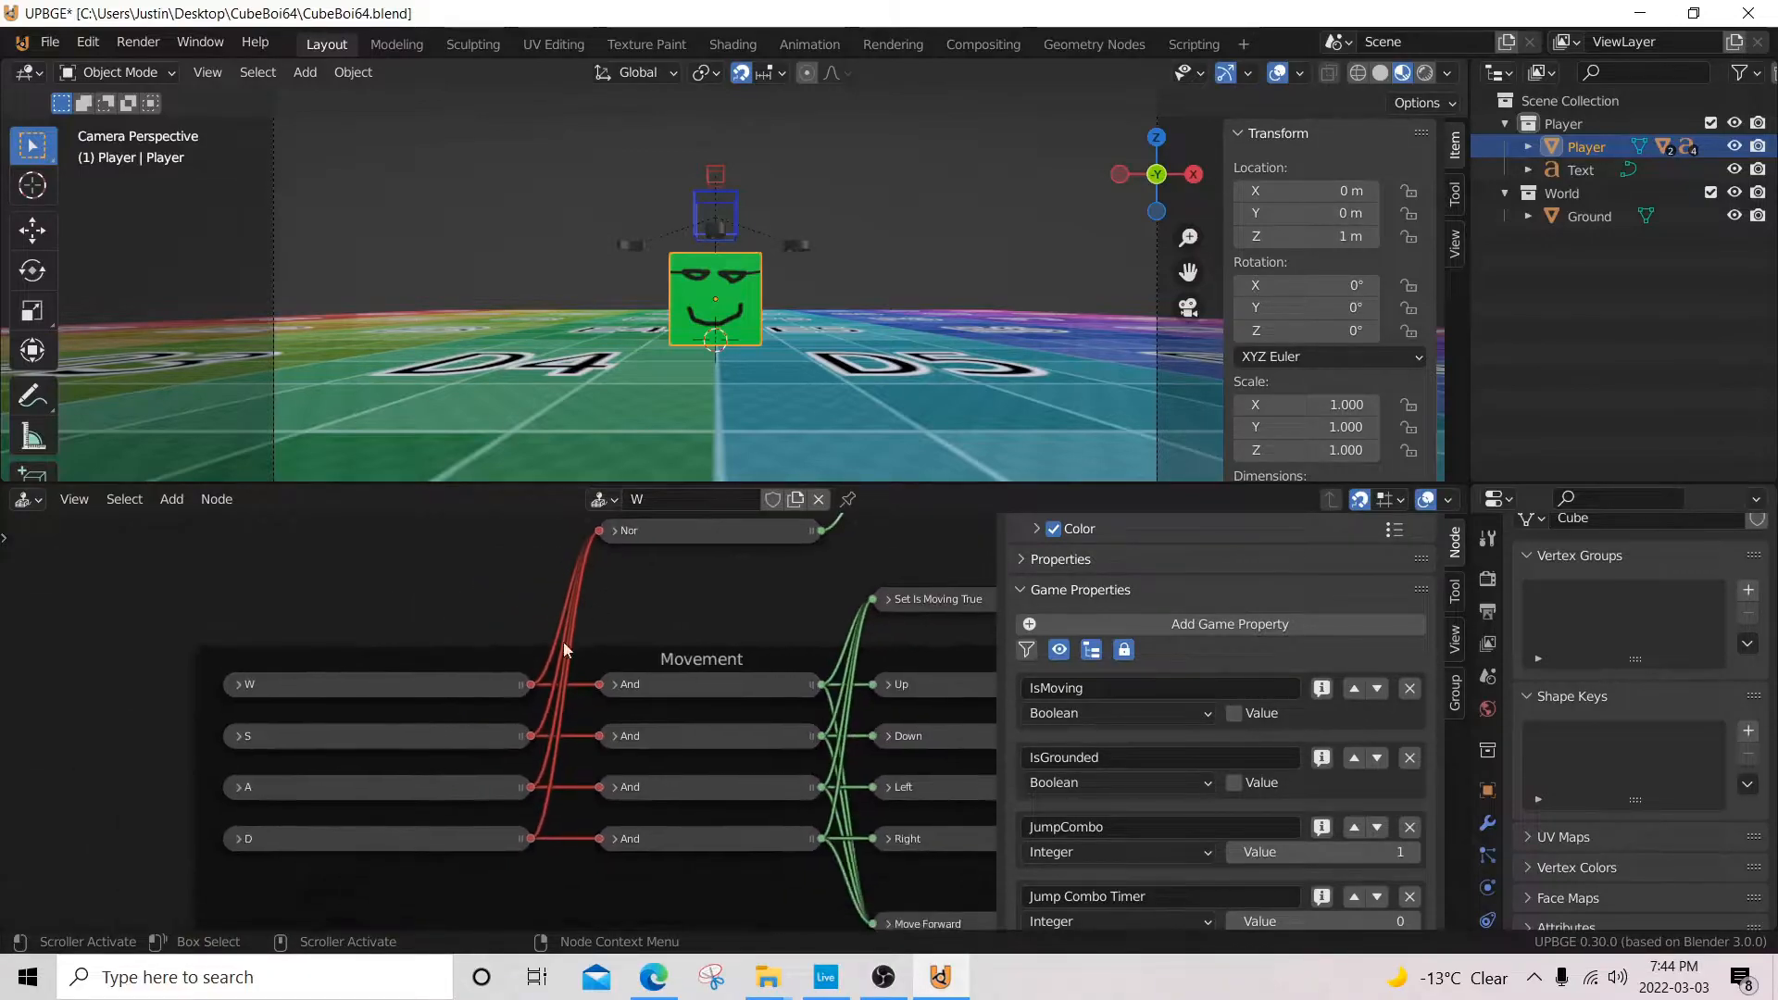
- Highlight the W, S, A and D sensors in turn and review their links to the Movement actuators
left_click(330, 689)
left_click(339, 733)
left_click(380, 789)
left_click(381, 840)
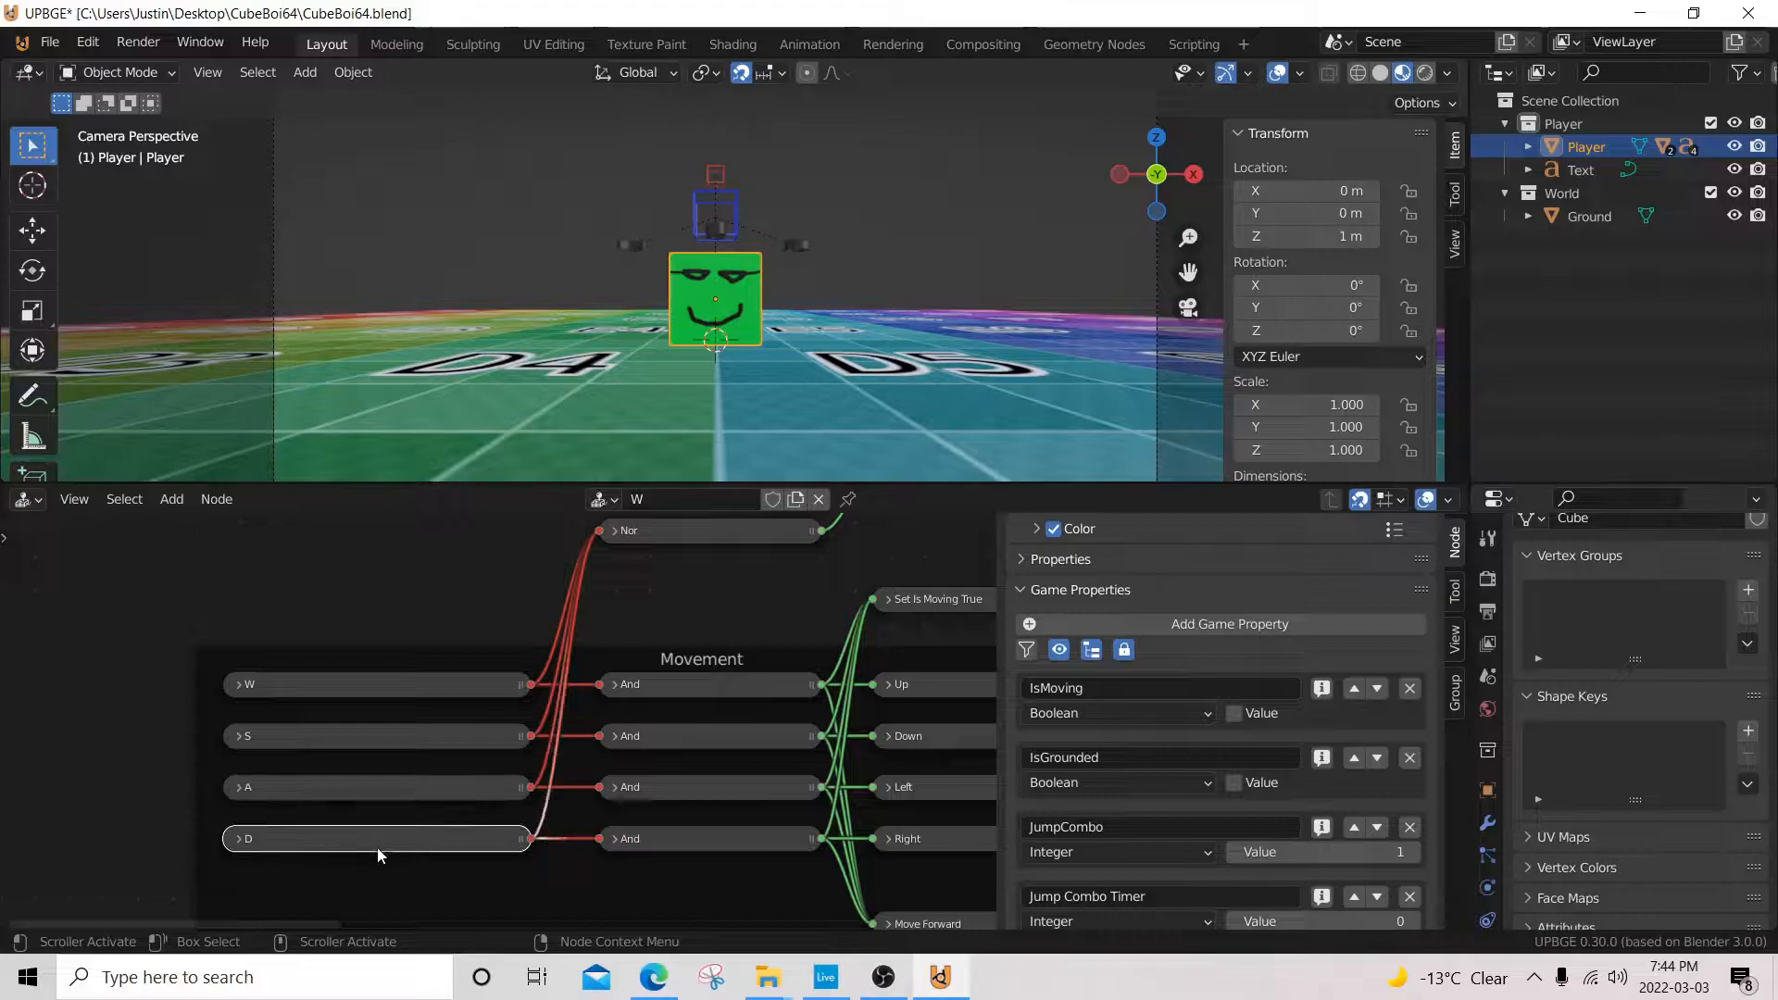
middle_click_drag(638, 800, 397, 842)
middle_click_drag(768, 808, 721, 735)
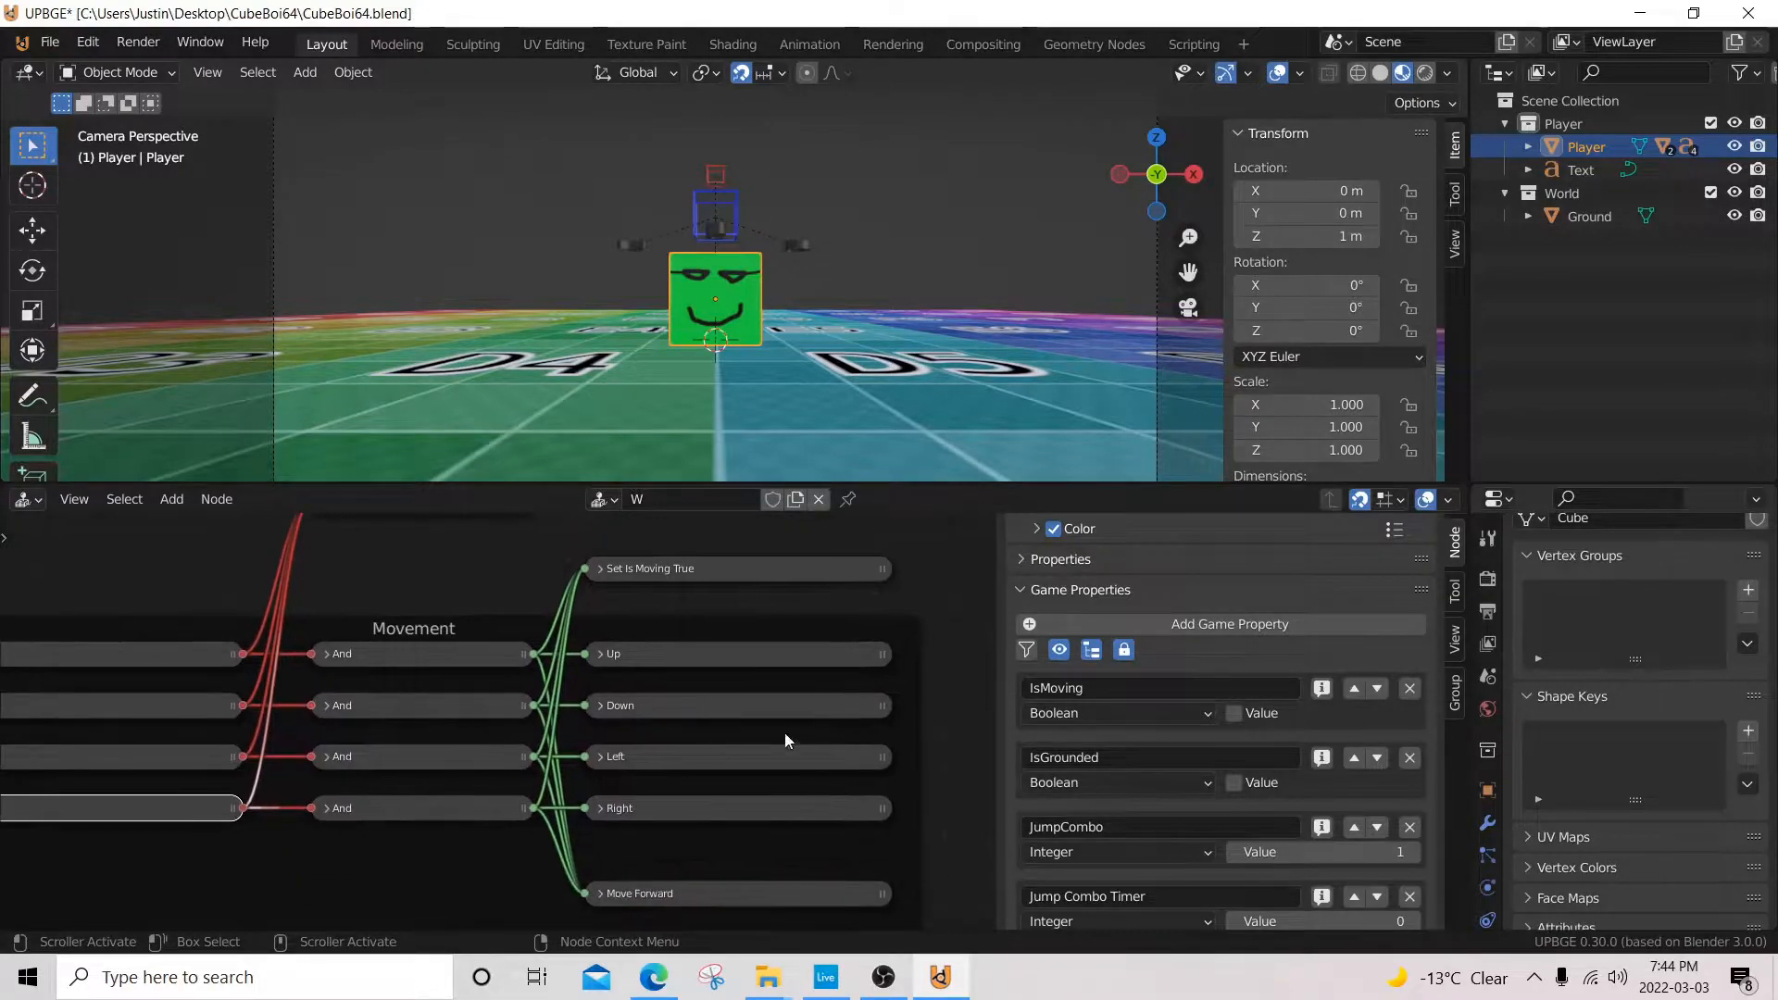
middle_click_drag(334, 725, 602, 812)
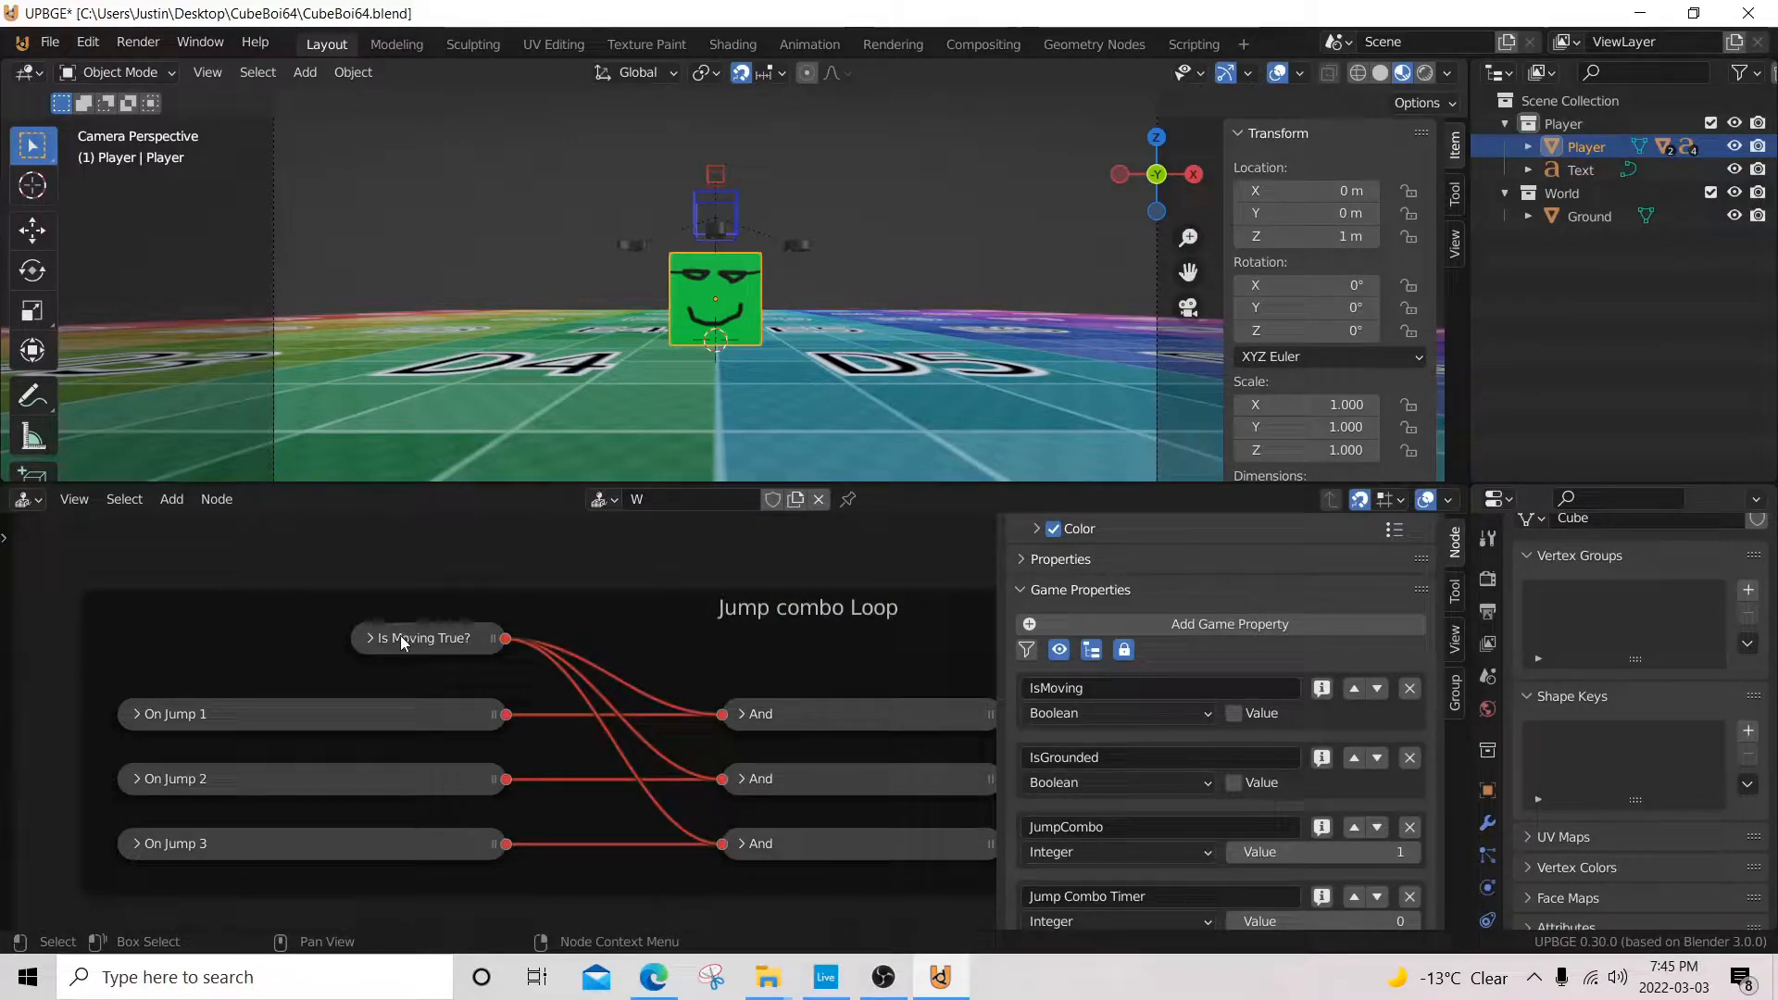
- Expand and widen the Is Moving True? sensor to inspect its settings, and return it to a narrow collapsed node
left_click(369, 638)
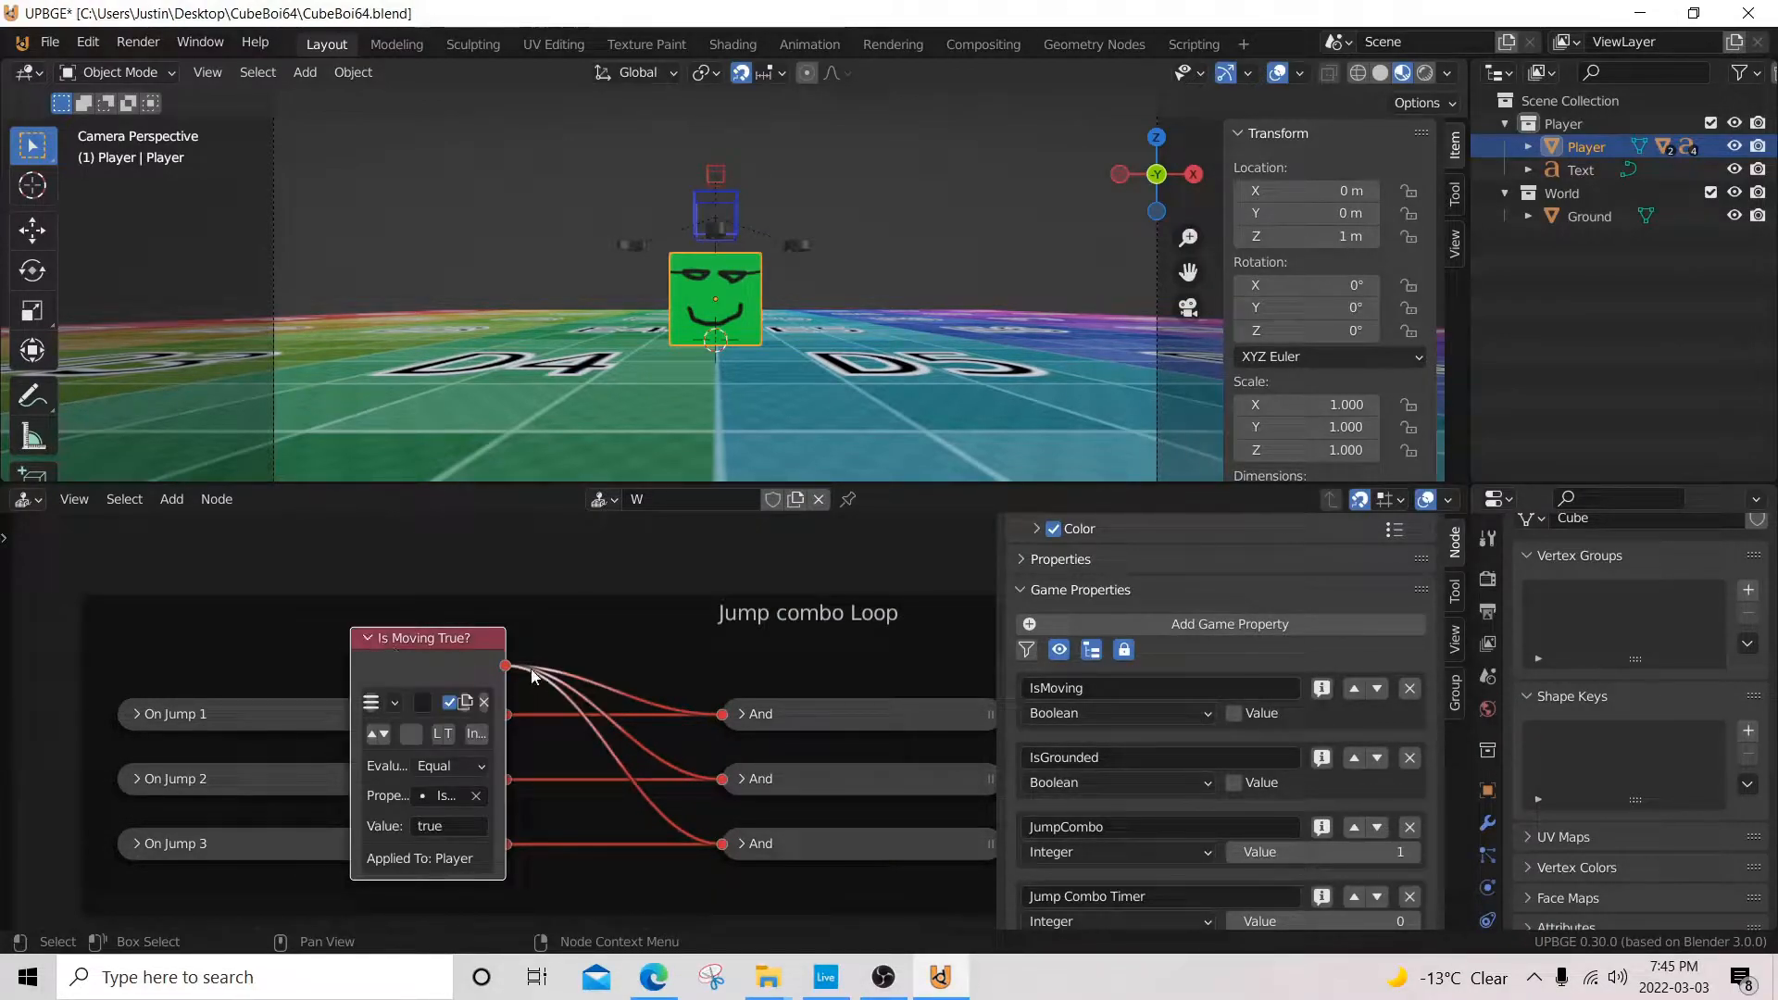
left_click_drag(505, 649, 691, 649)
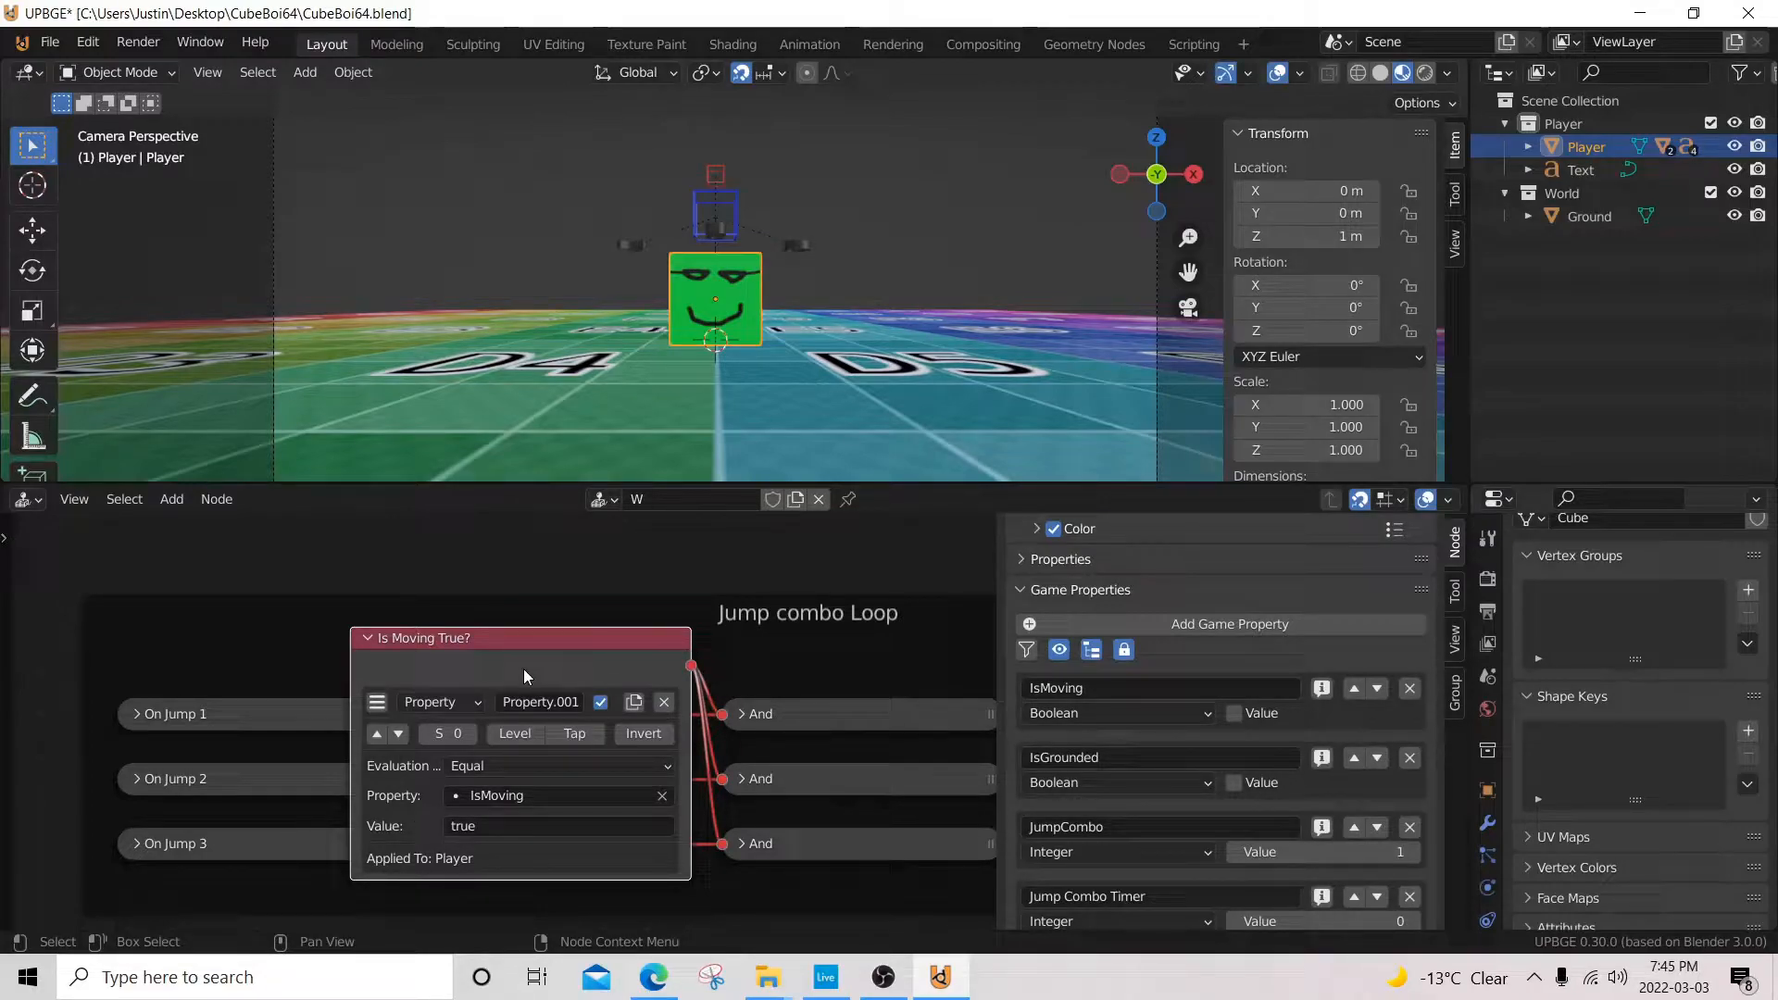
left_click(368, 638)
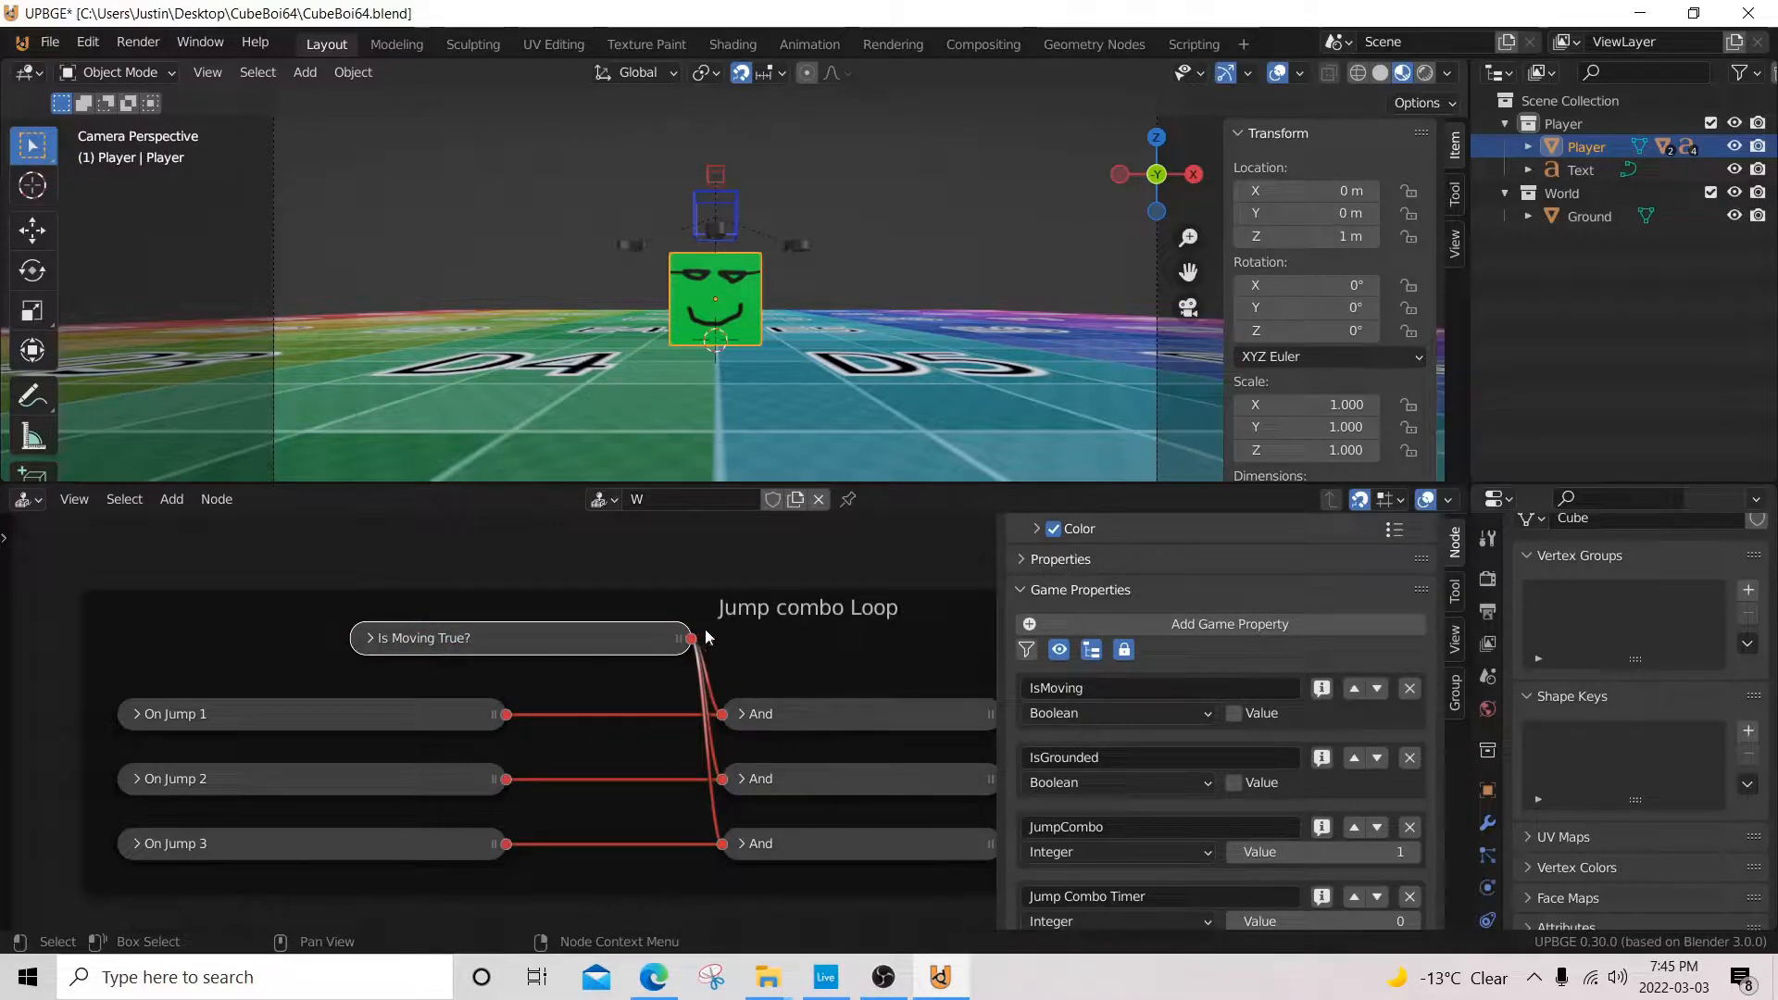
left_click_drag(704, 637, 520, 639)
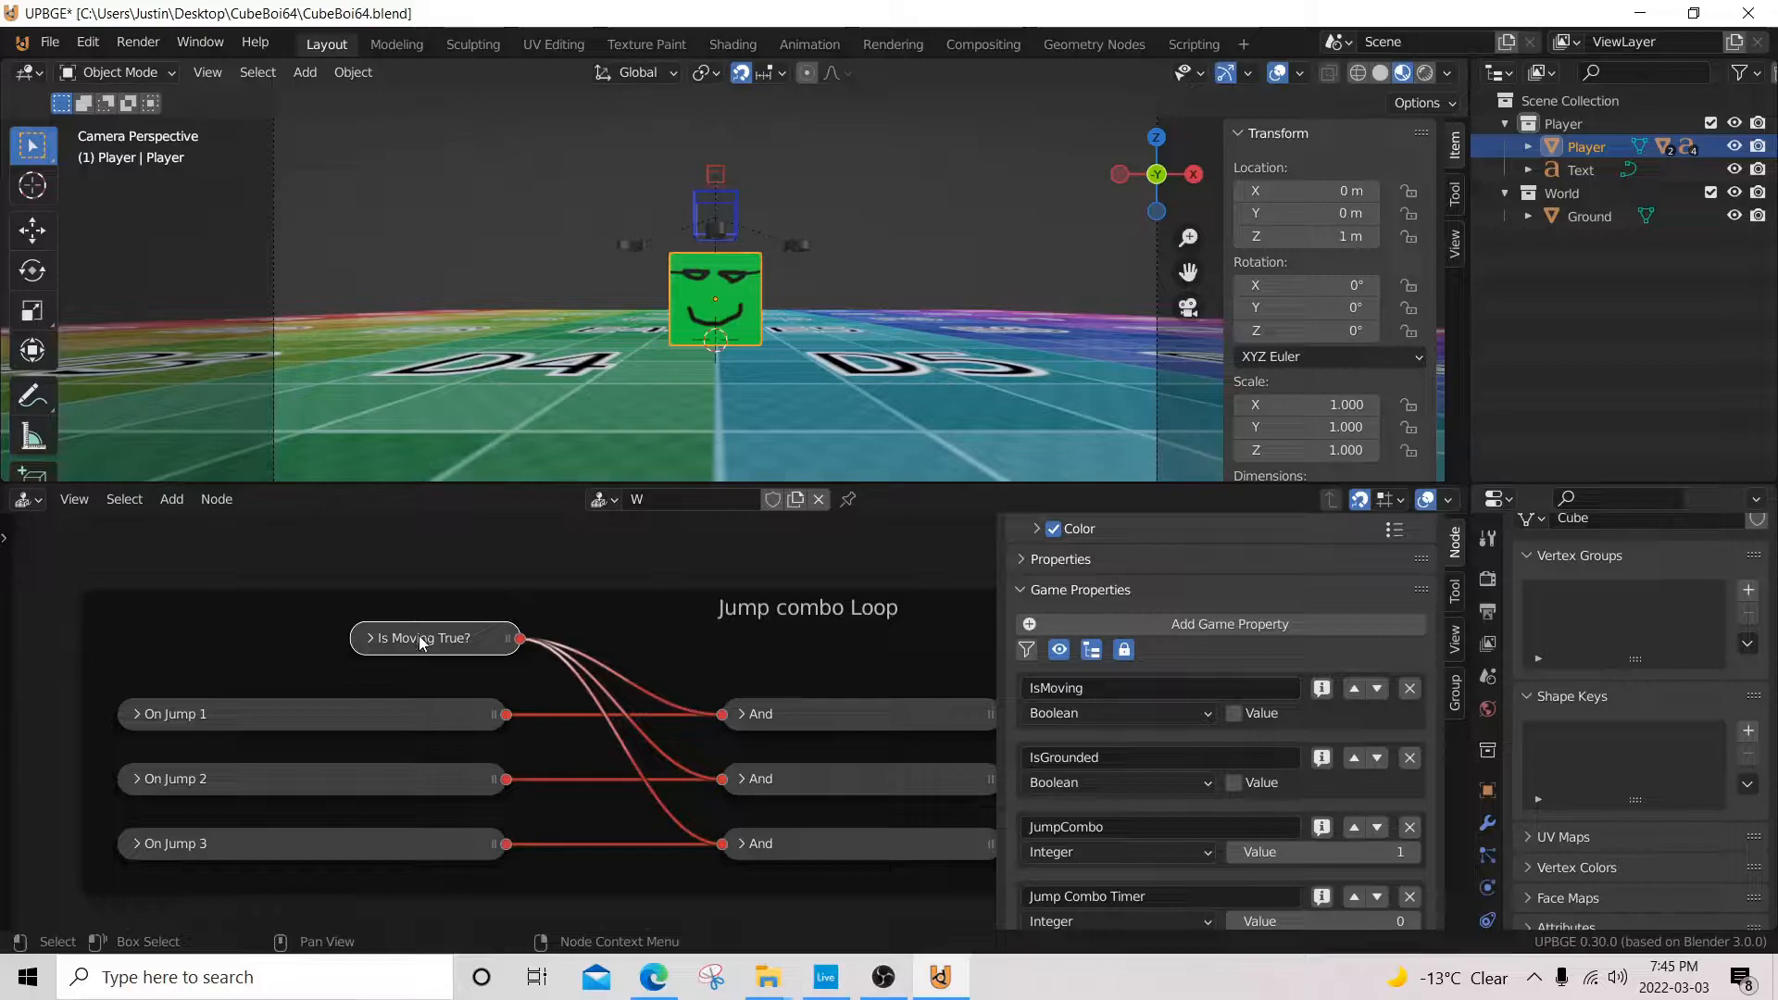
- Highlight the On Jump 1, On Jump 2 and On Jump 3 sensors in turn in the Jump combo Loop frame
left_click(356, 714)
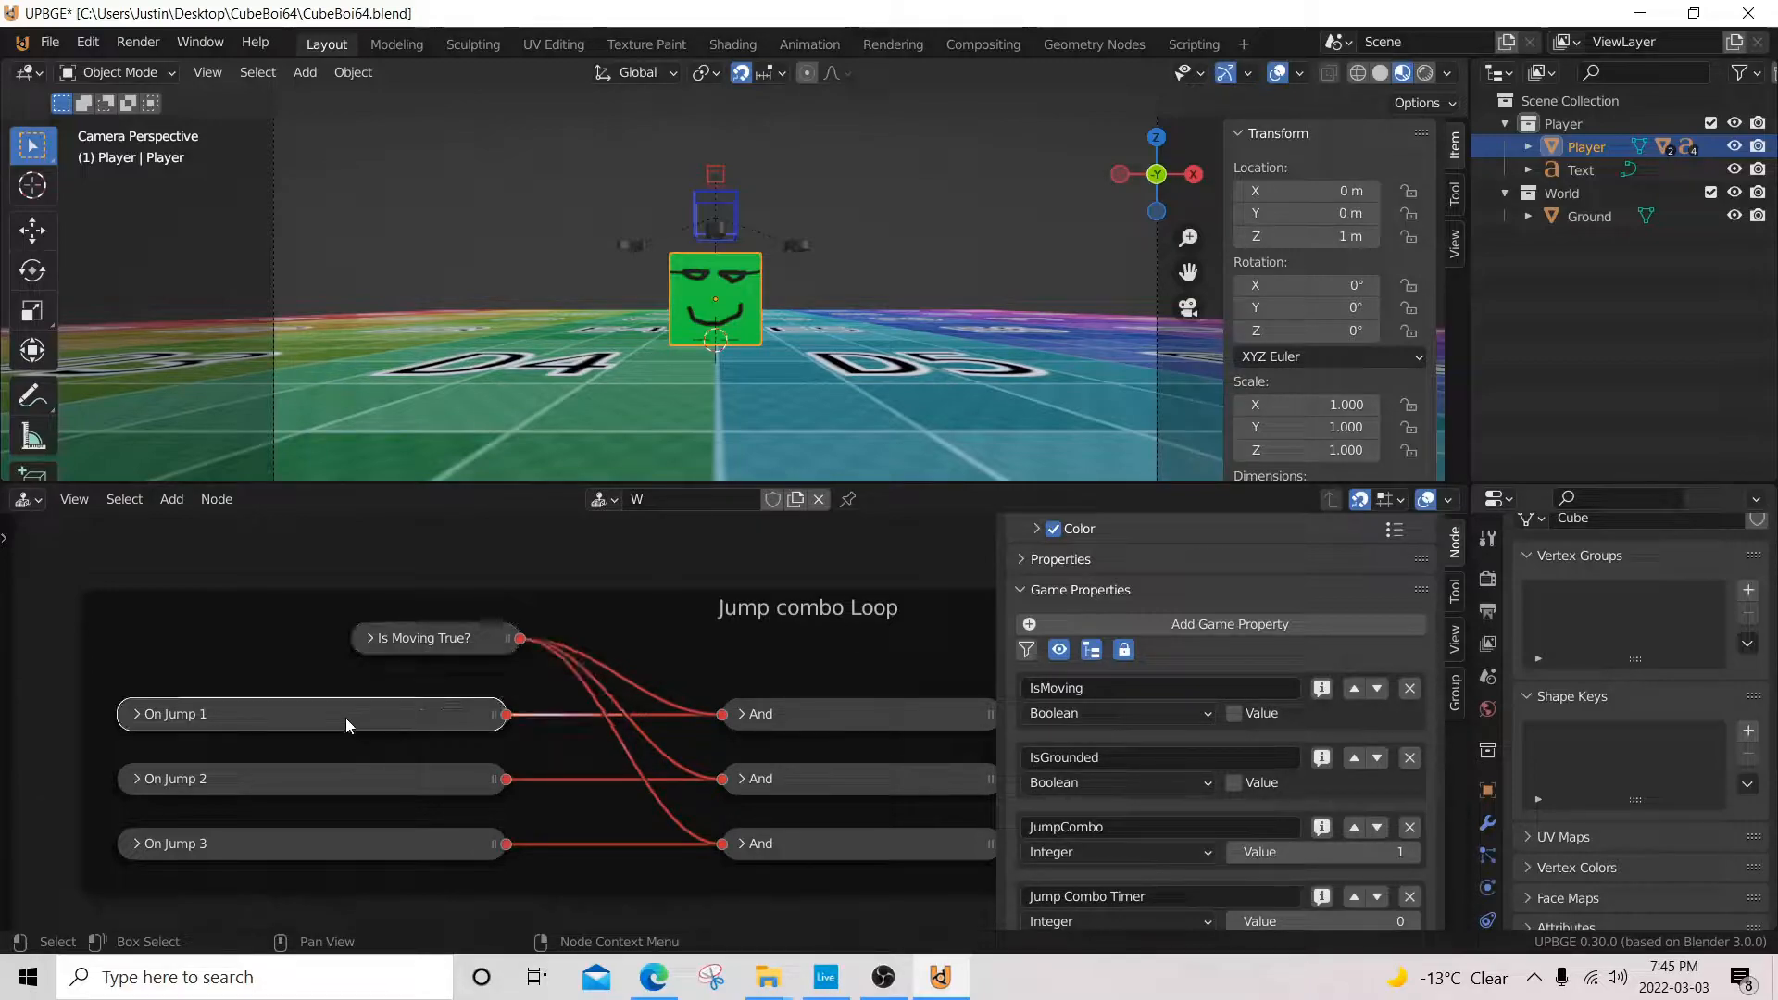
left_click(320, 778)
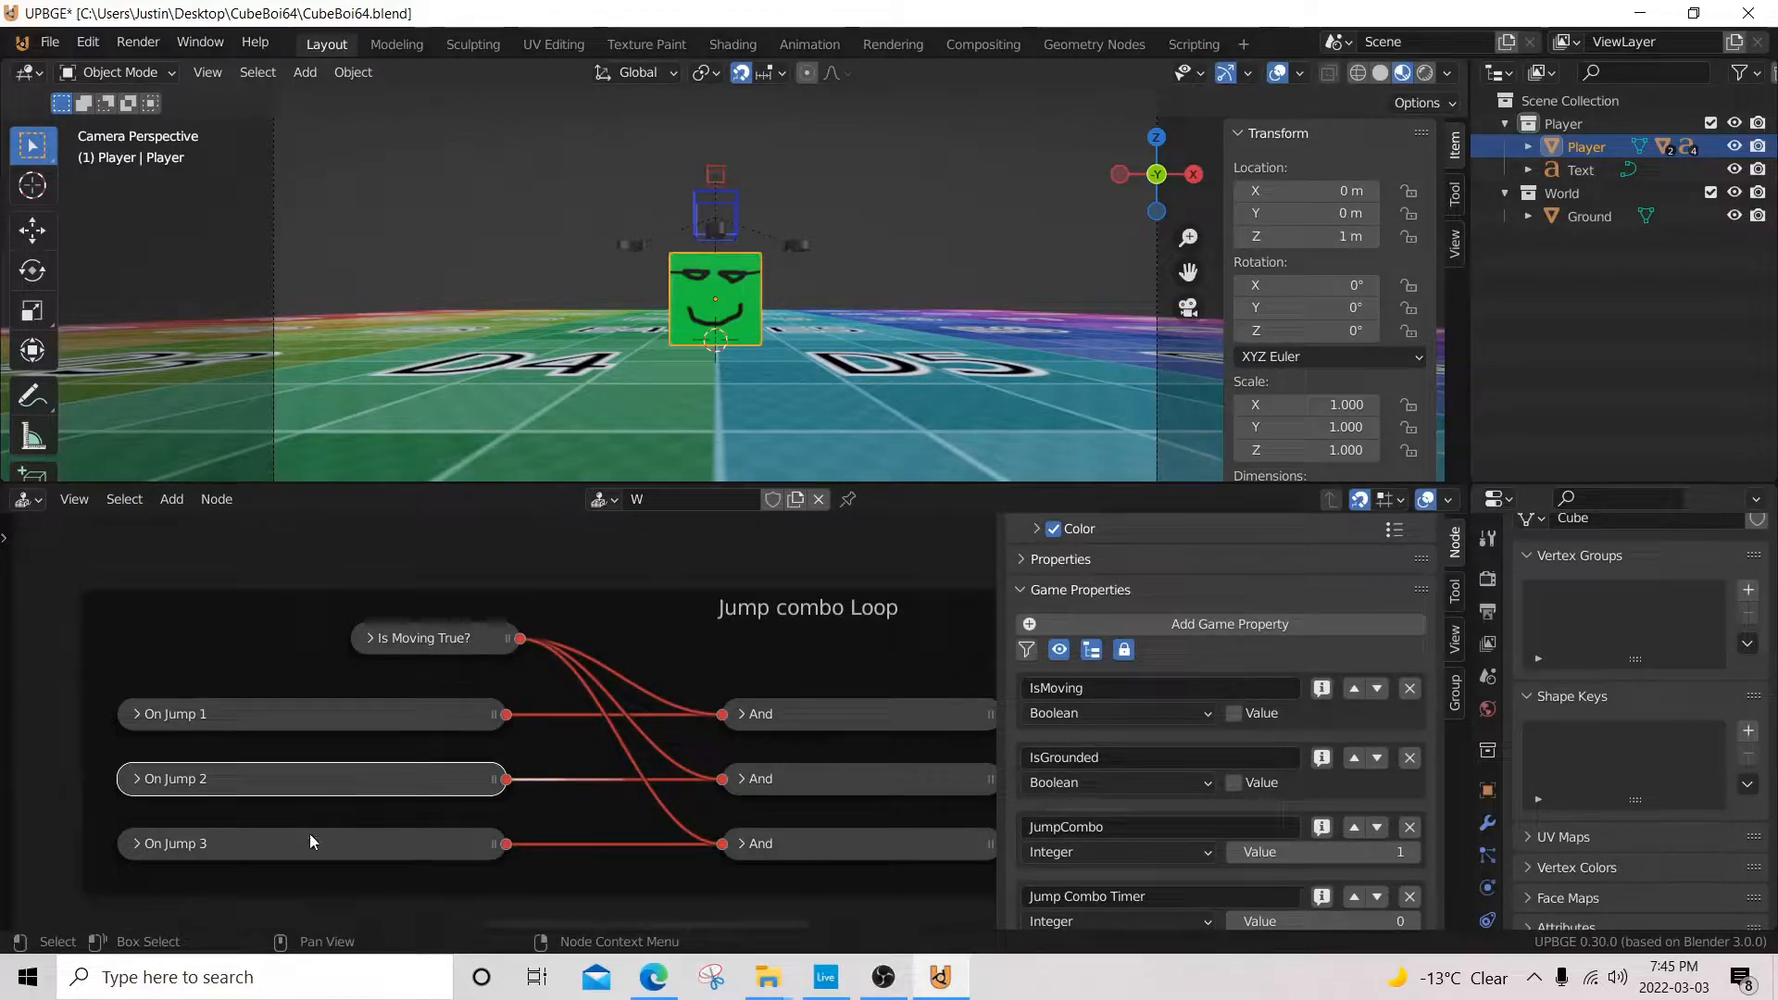
left_click(242, 840)
- Compare the jump actuators in the Jump Combo's frame with the On Jump sensors, highlighting Jump 1 and On Jump 1
scroll(236, 831, "down", 7)
middle_click_drag(190, 782, 861, 768)
middle_click_drag(370, 785, 598, 748)
middle_click_drag(776, 708, 404, 738)
scroll(480, 687, "up", 5)
left_click(470, 637)
left_click(491, 752)
middle_click_drag(883, 753, 596, 754)
left_click(303, 619)
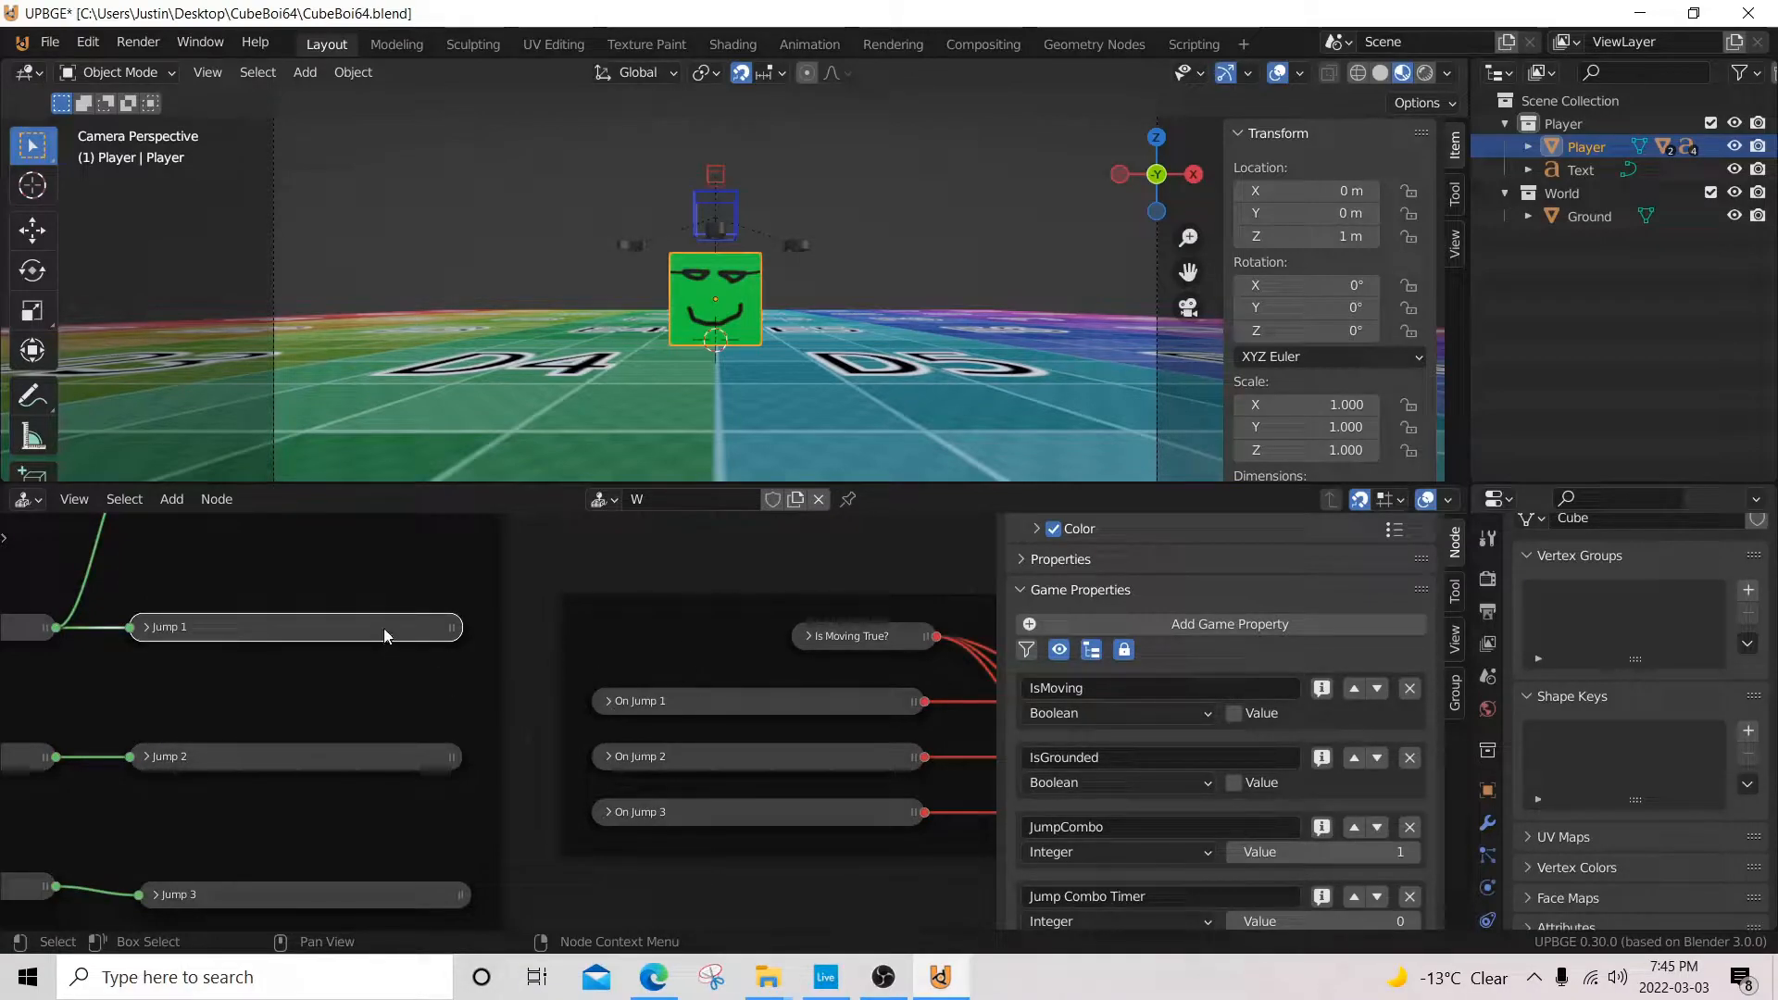
left_click(657, 701)
- Follow the On Jump sensors through the And nodes, and expand and collapse the Set Jump Combo To 3 actuator to inspect its settings
middle_click_drag(675, 701, 351, 688)
scroll(359, 732, "up", 5)
scroll(355, 693, "down", 2)
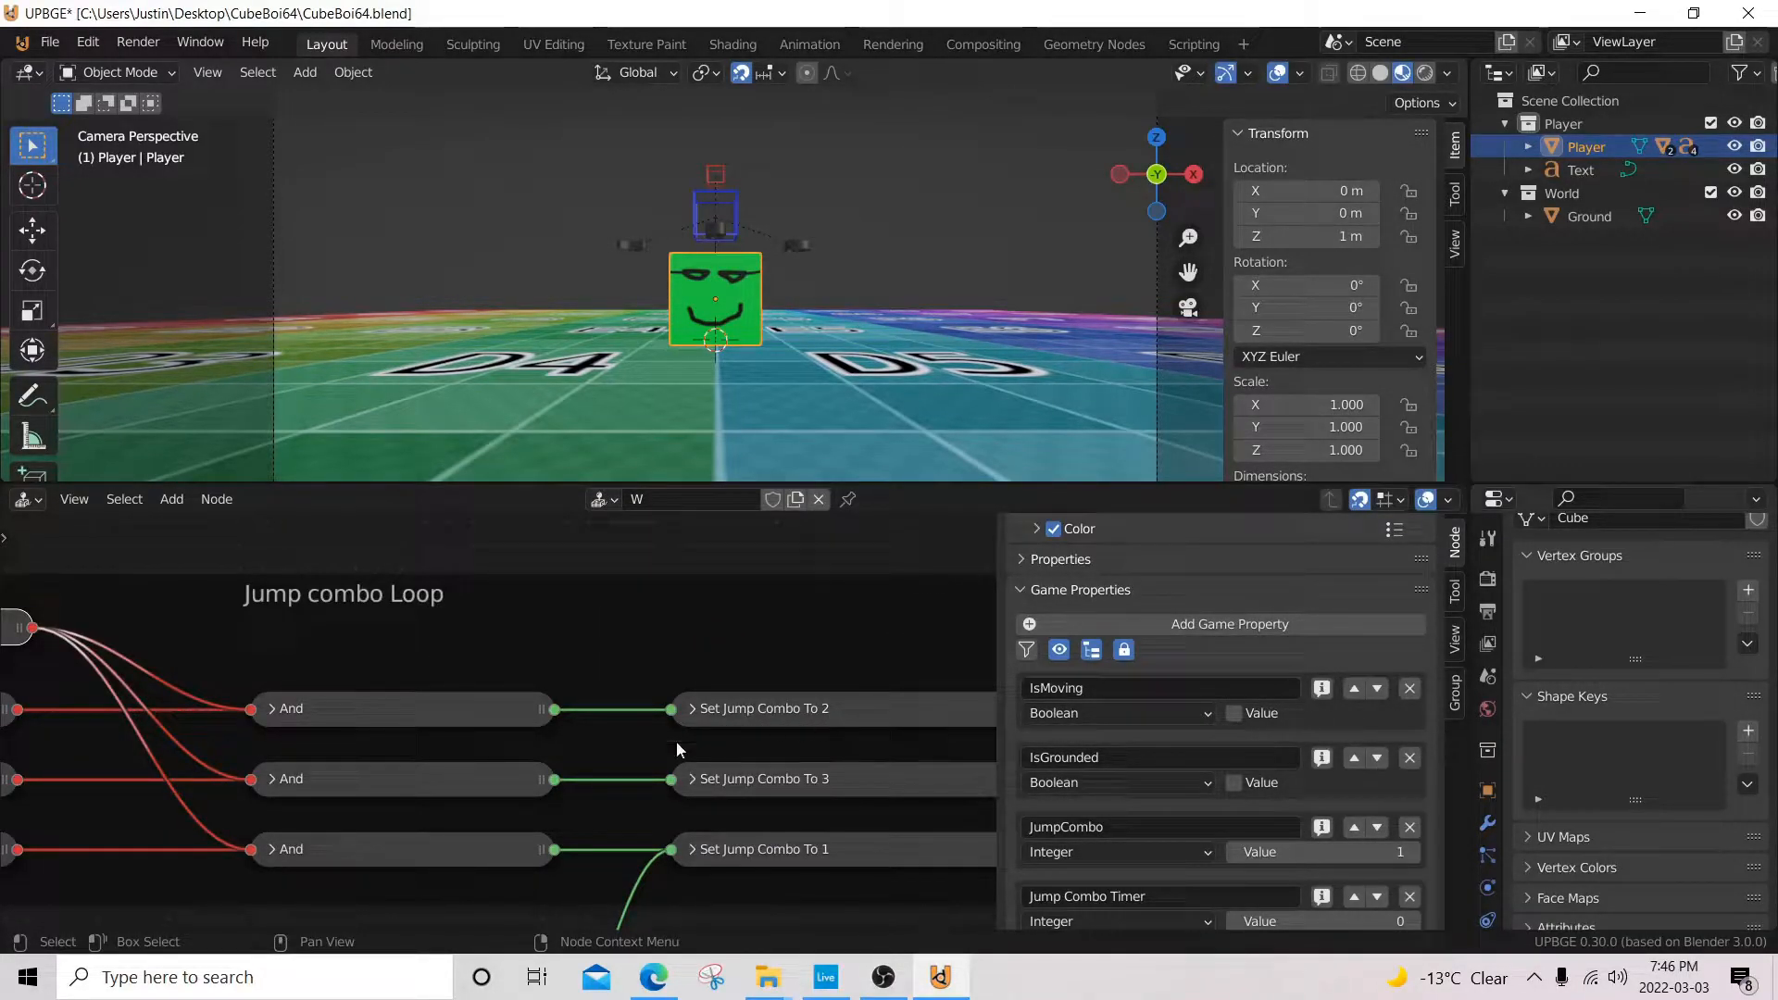
middle_click_drag(570, 757, 823, 731)
middle_click_drag(44, 733, 239, 715)
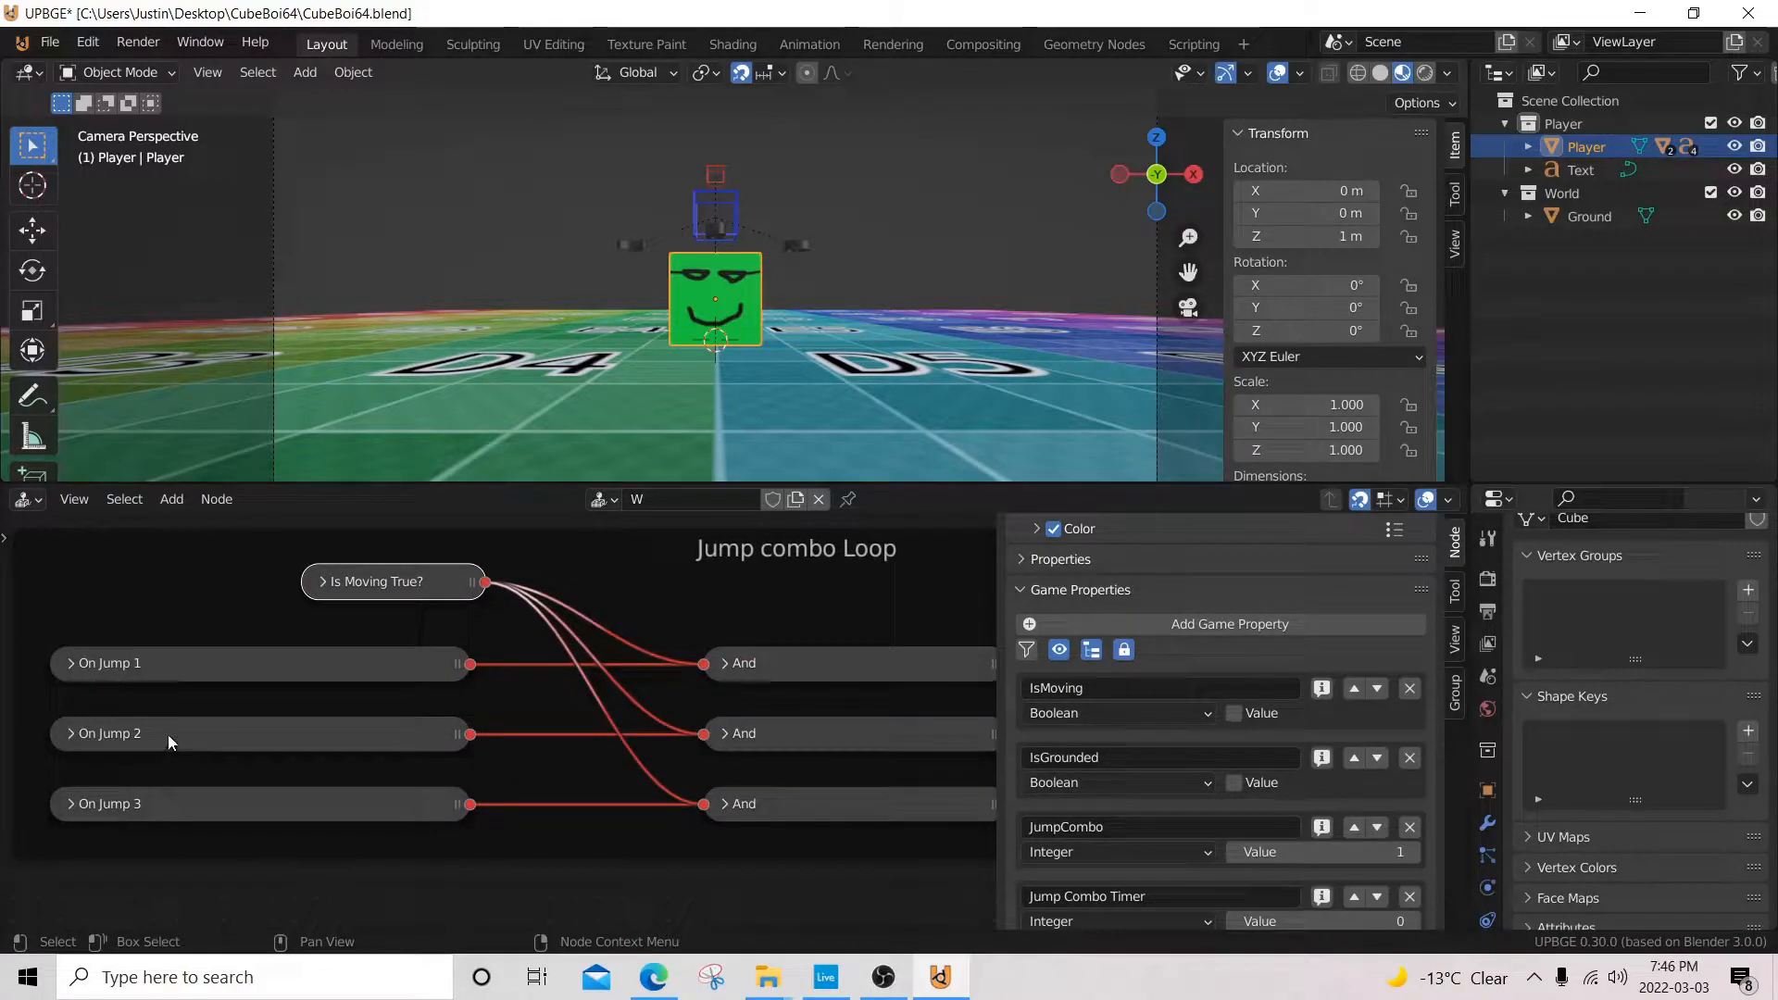
middle_click_drag(515, 756, 30, 759)
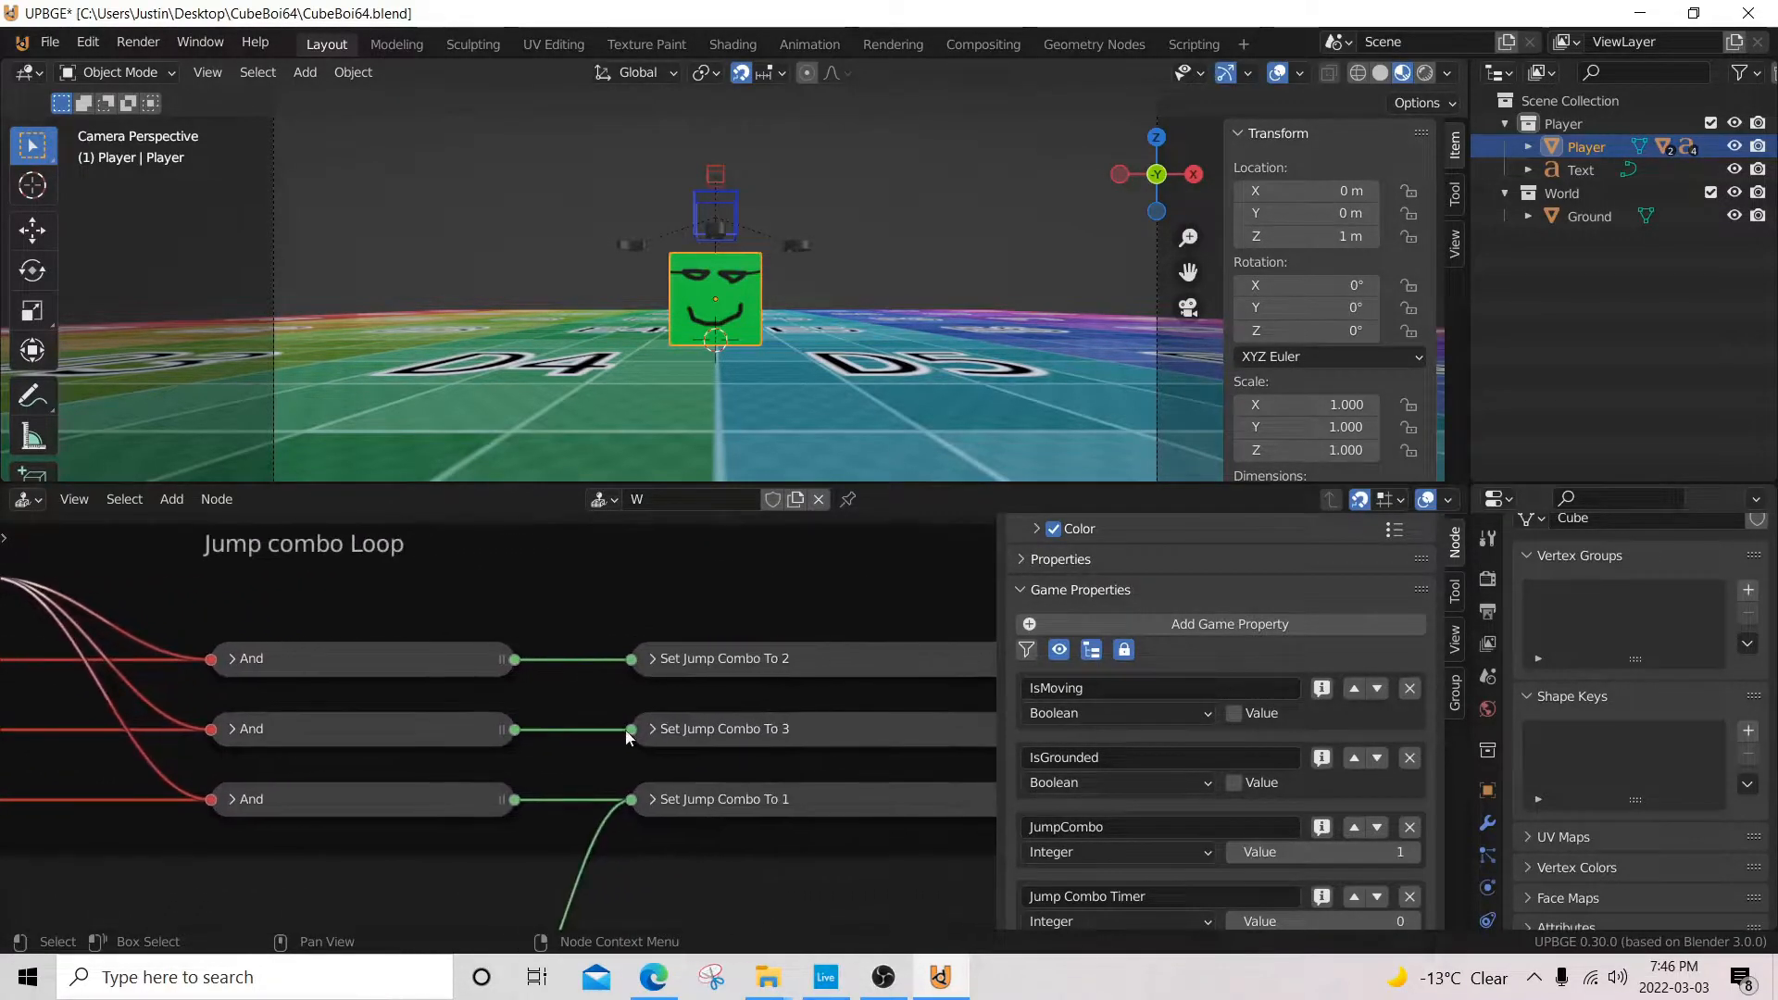
left_click(653, 729)
middle_click_drag(703, 800, 541, 709)
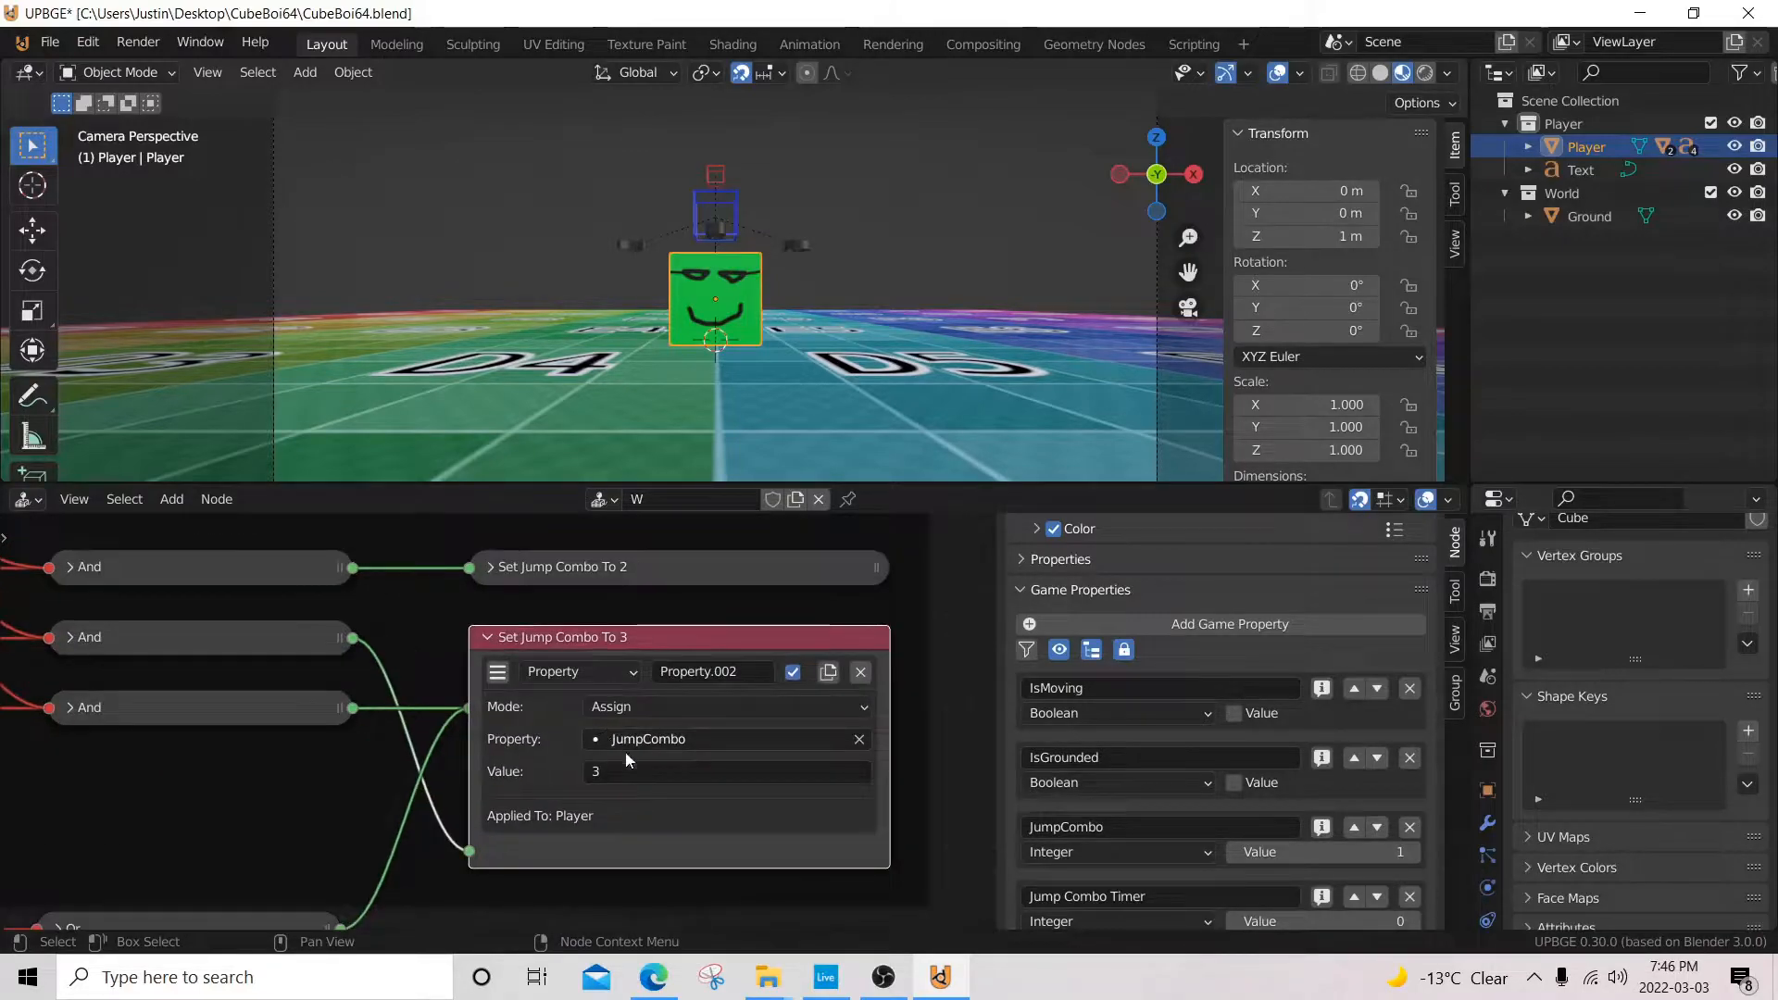
left_click(485, 638)
- Examine how the Jump Combo's sensors and actuators relate to the three Set Jump Combo actuators in the Jump combo Loop frame
scroll(708, 737, "down", 5)
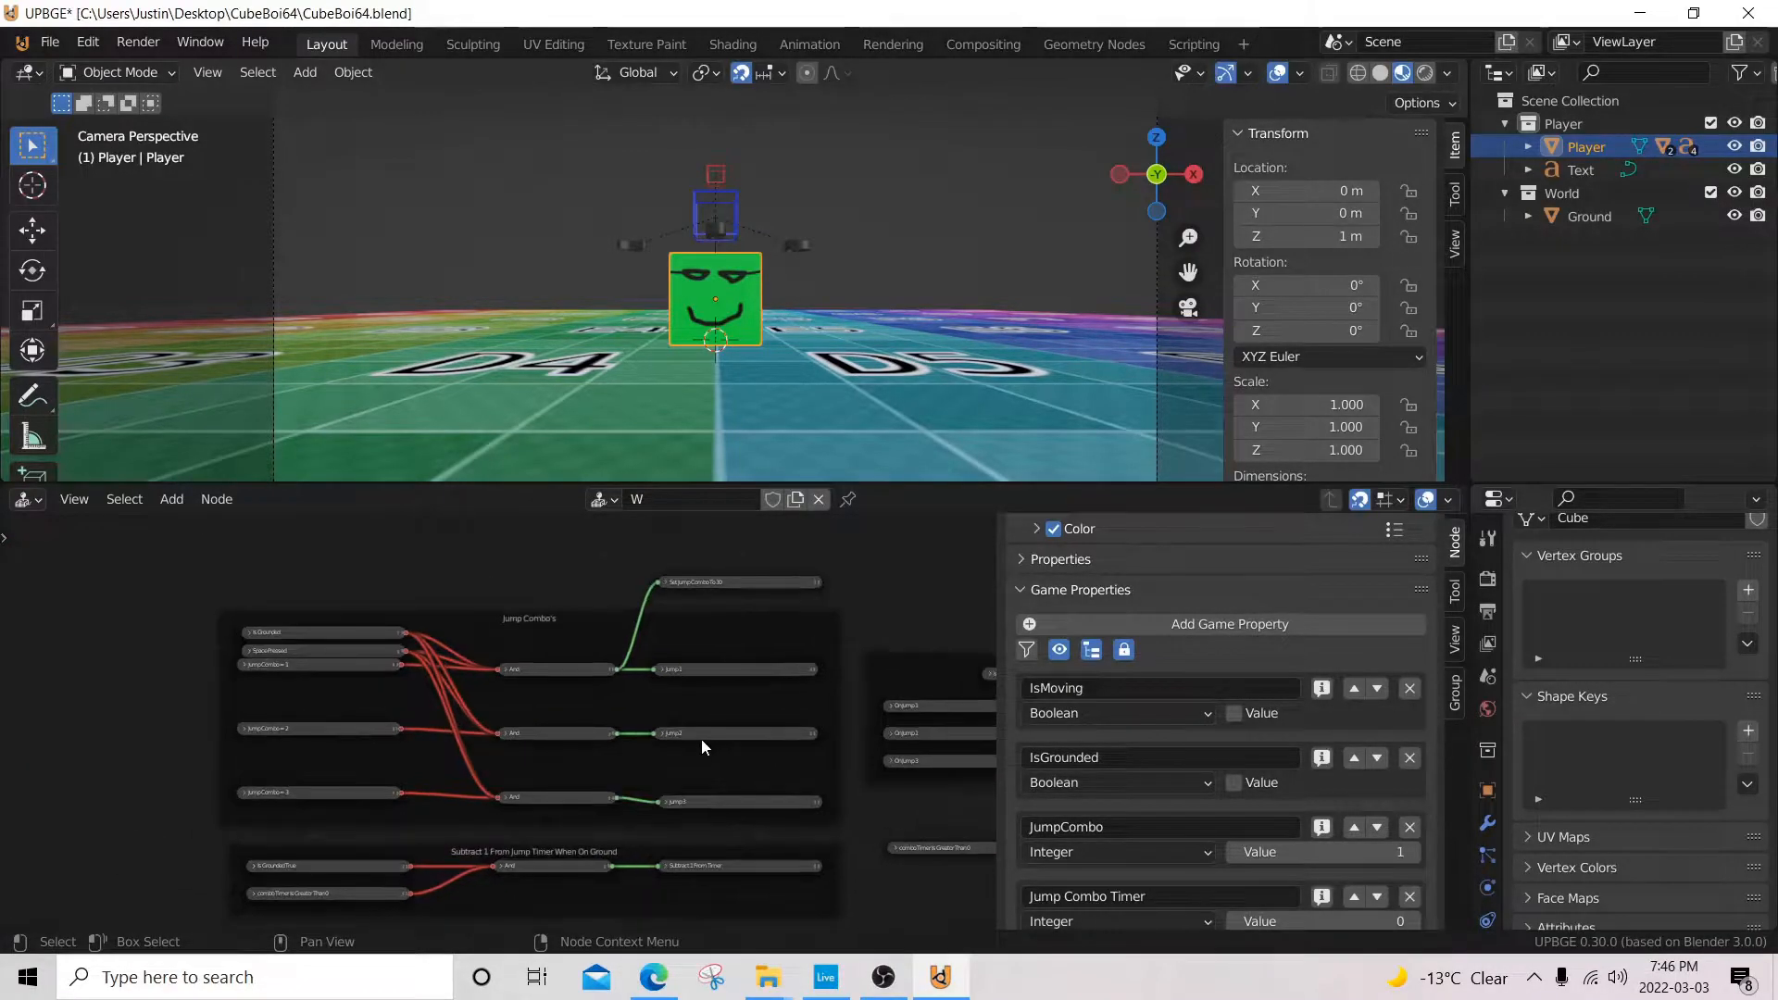
scroll(702, 739, "up", 1)
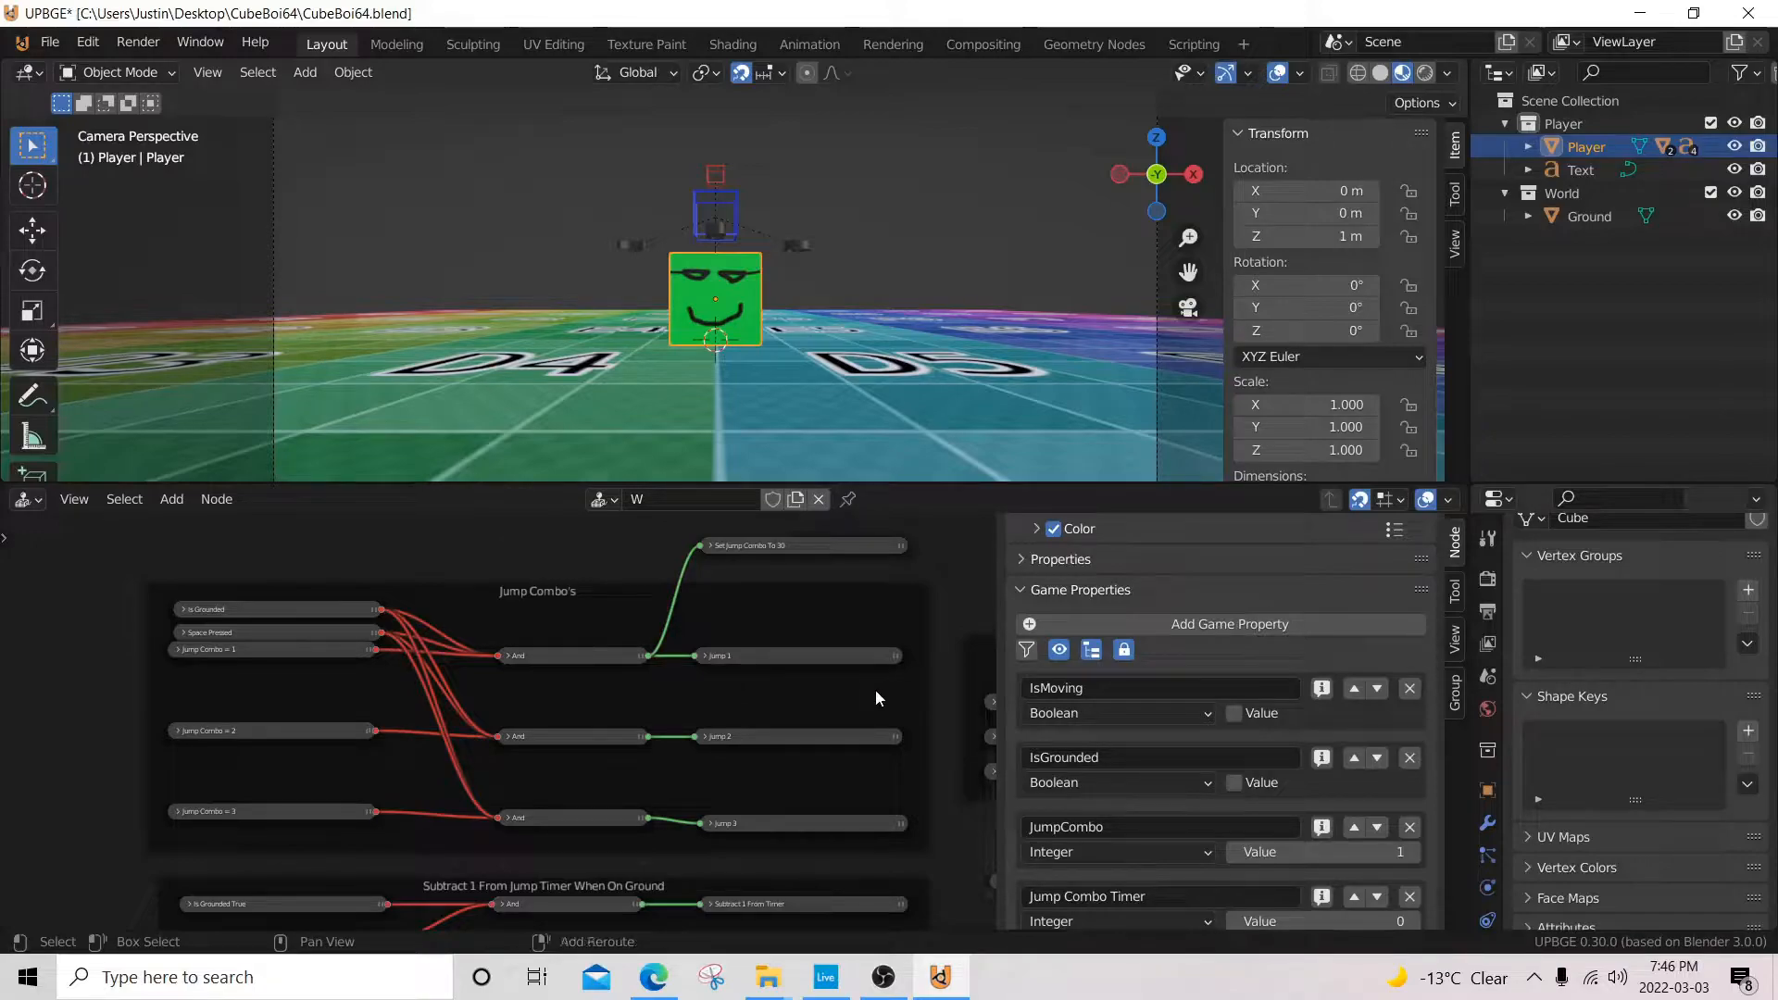
scroll(359, 737, "down", 1)
scroll(361, 703, "up", 3)
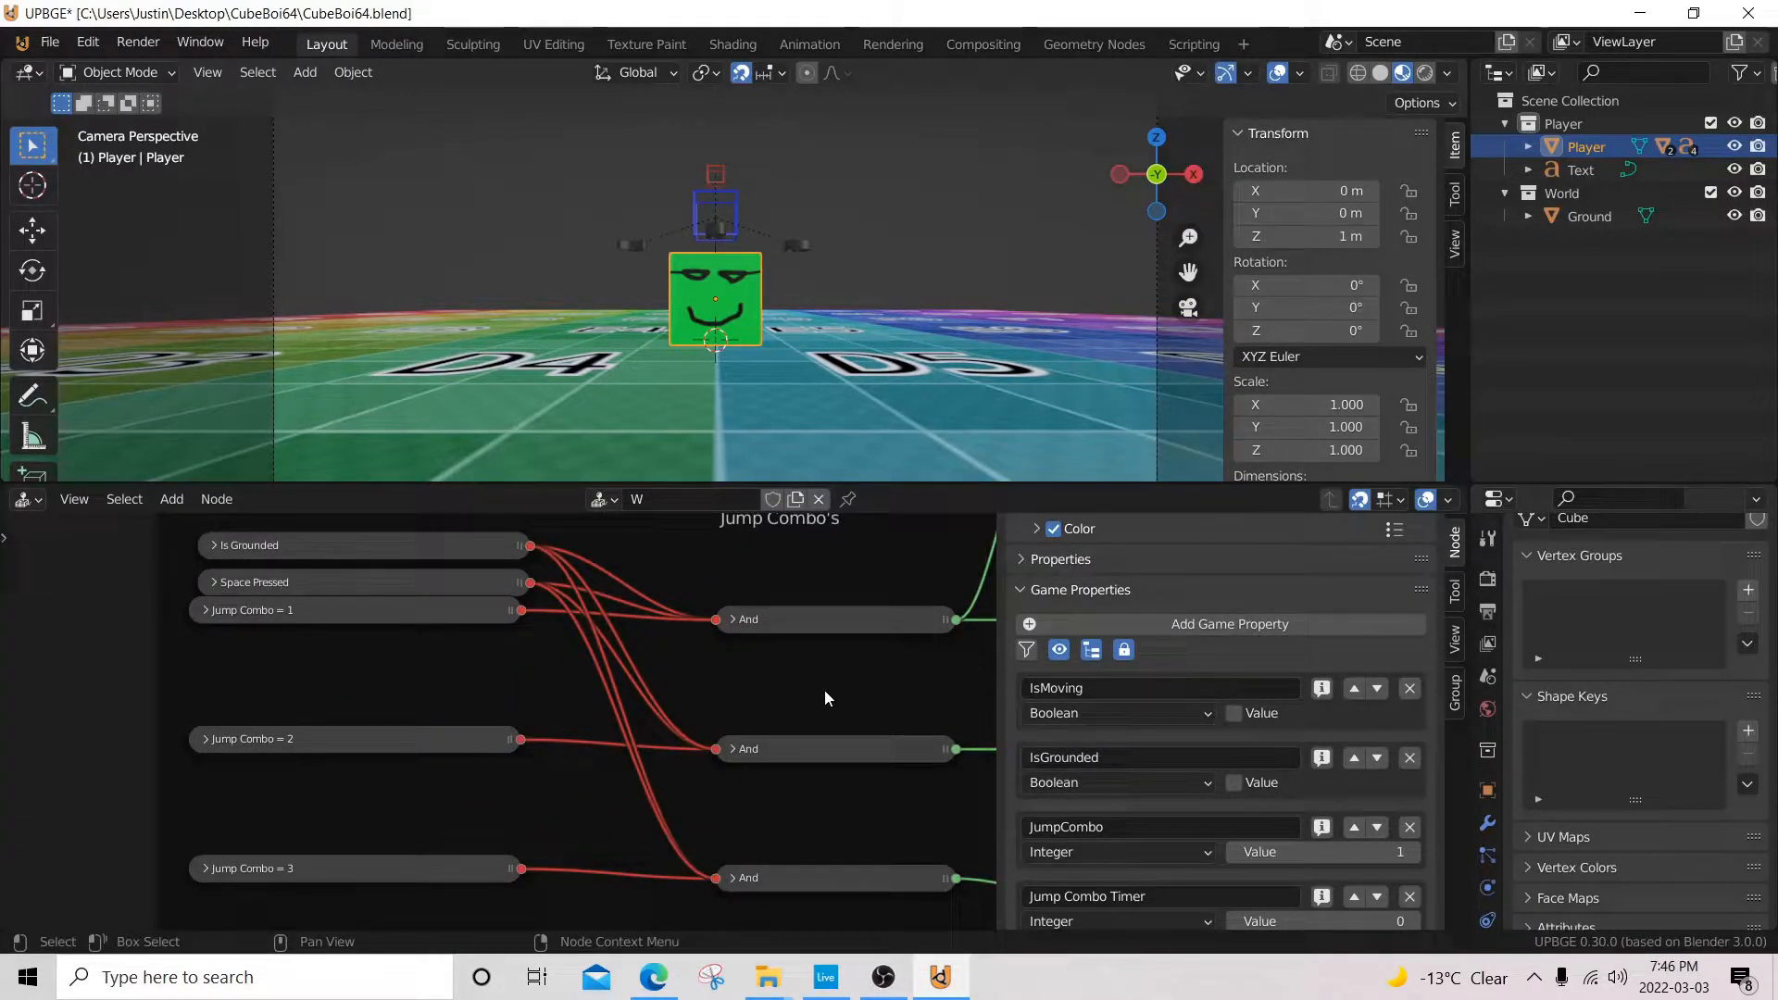
scroll(825, 698, "down", 3)
middle_click_drag(442, 669, 1342, 703)
scroll(1174, 713, "up", 3)
scroll(785, 704, "up", 4)
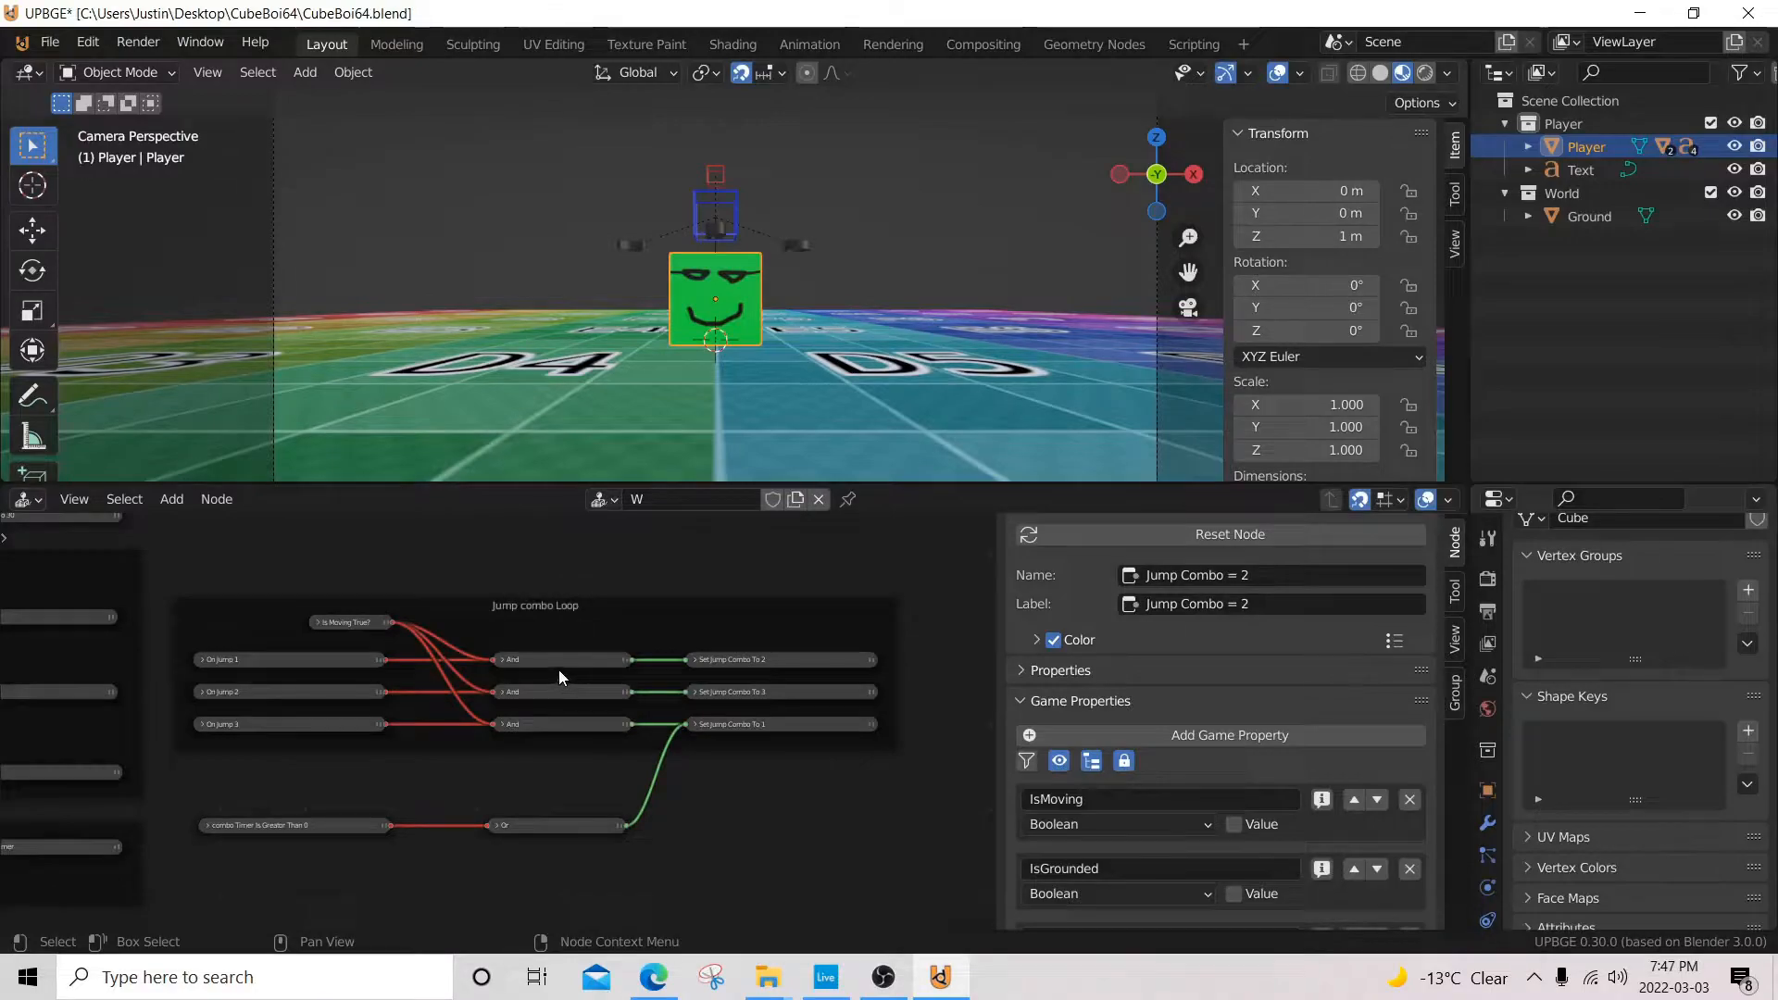
scroll(559, 669, "up", 5)
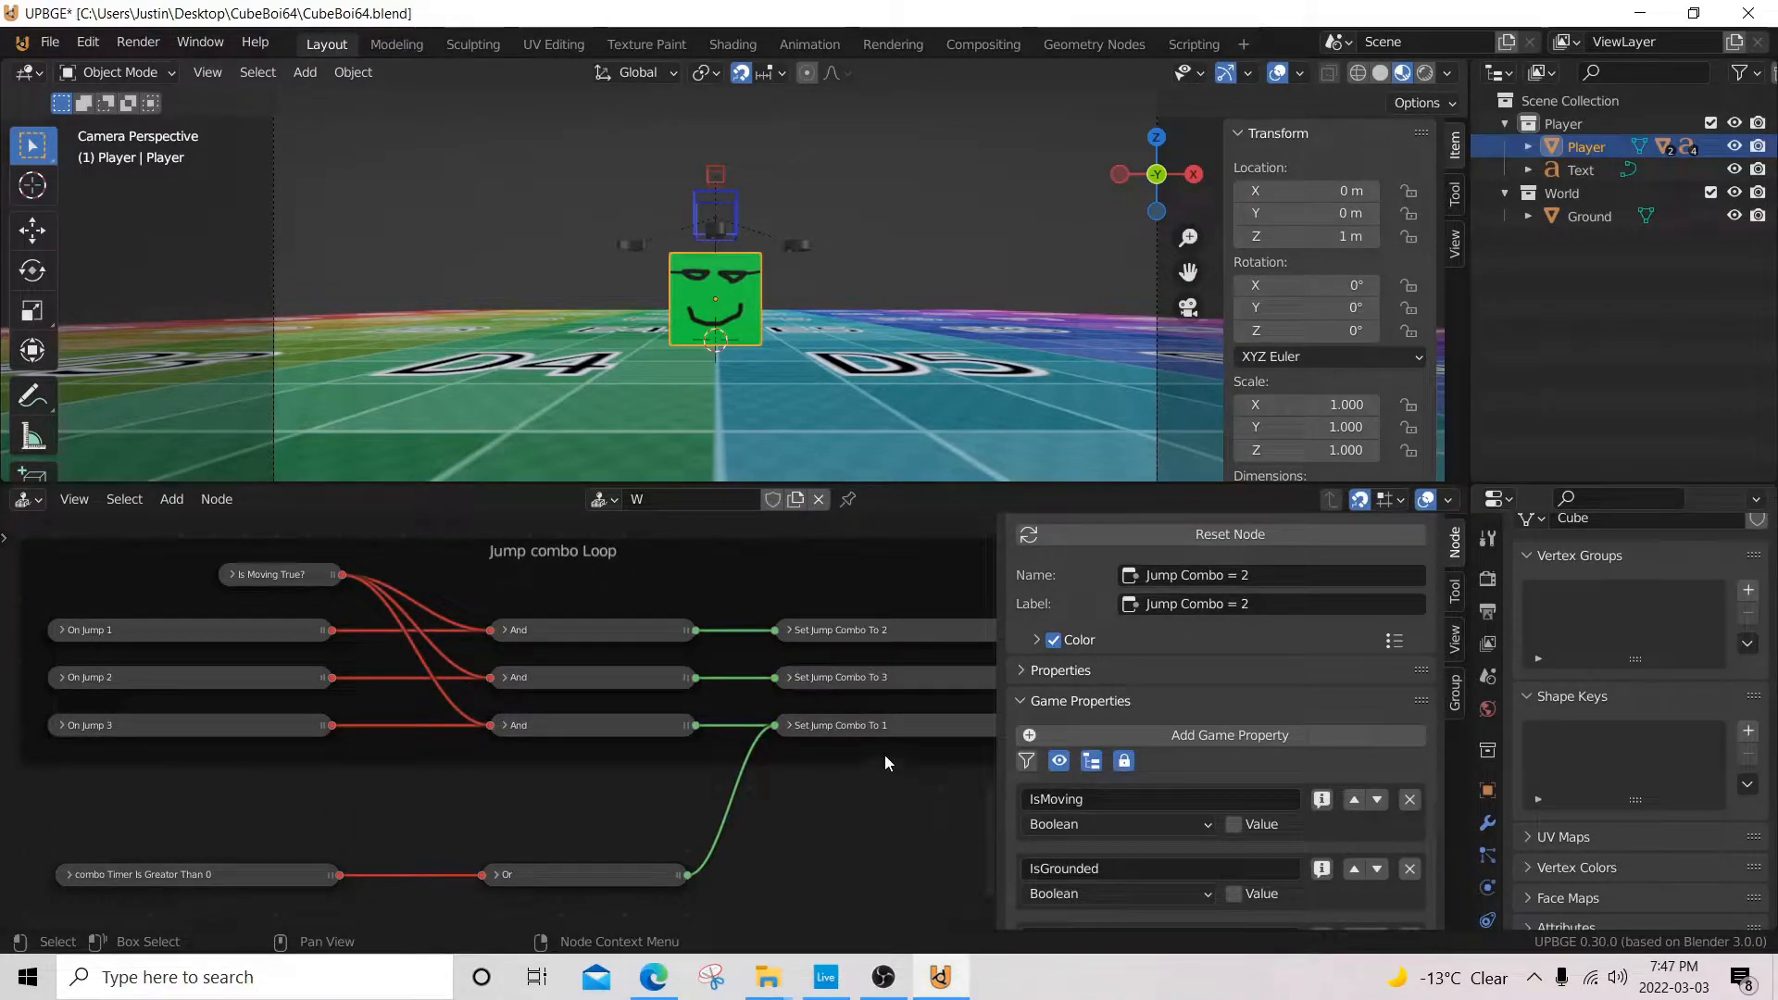
- Trace the Jump 1 actuator to the Jump combo Loop frame and expand the On Jump 1 sensor to inspect which actuator it watches
scroll(519, 730, "down", 7)
middle_click_drag(321, 728, 826, 731)
scroll(453, 680, "up", 5)
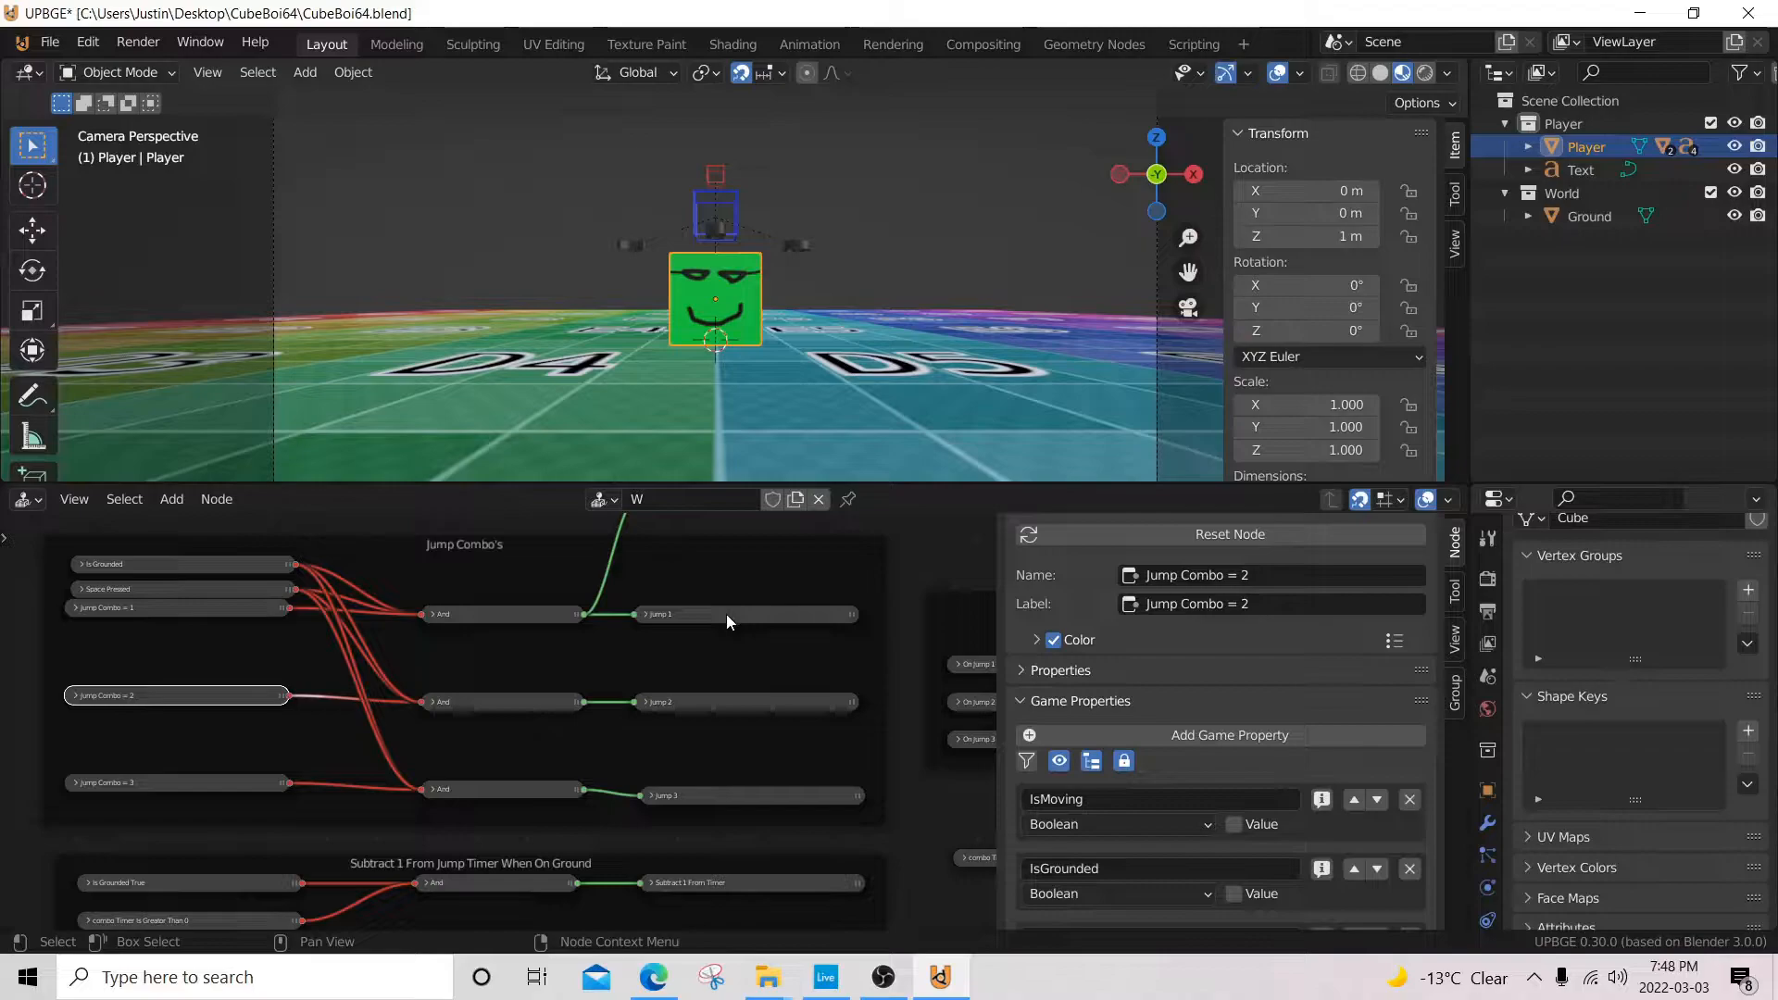
middle_click_drag(530, 625, 163, 650)
scroll(282, 662, "up", 2)
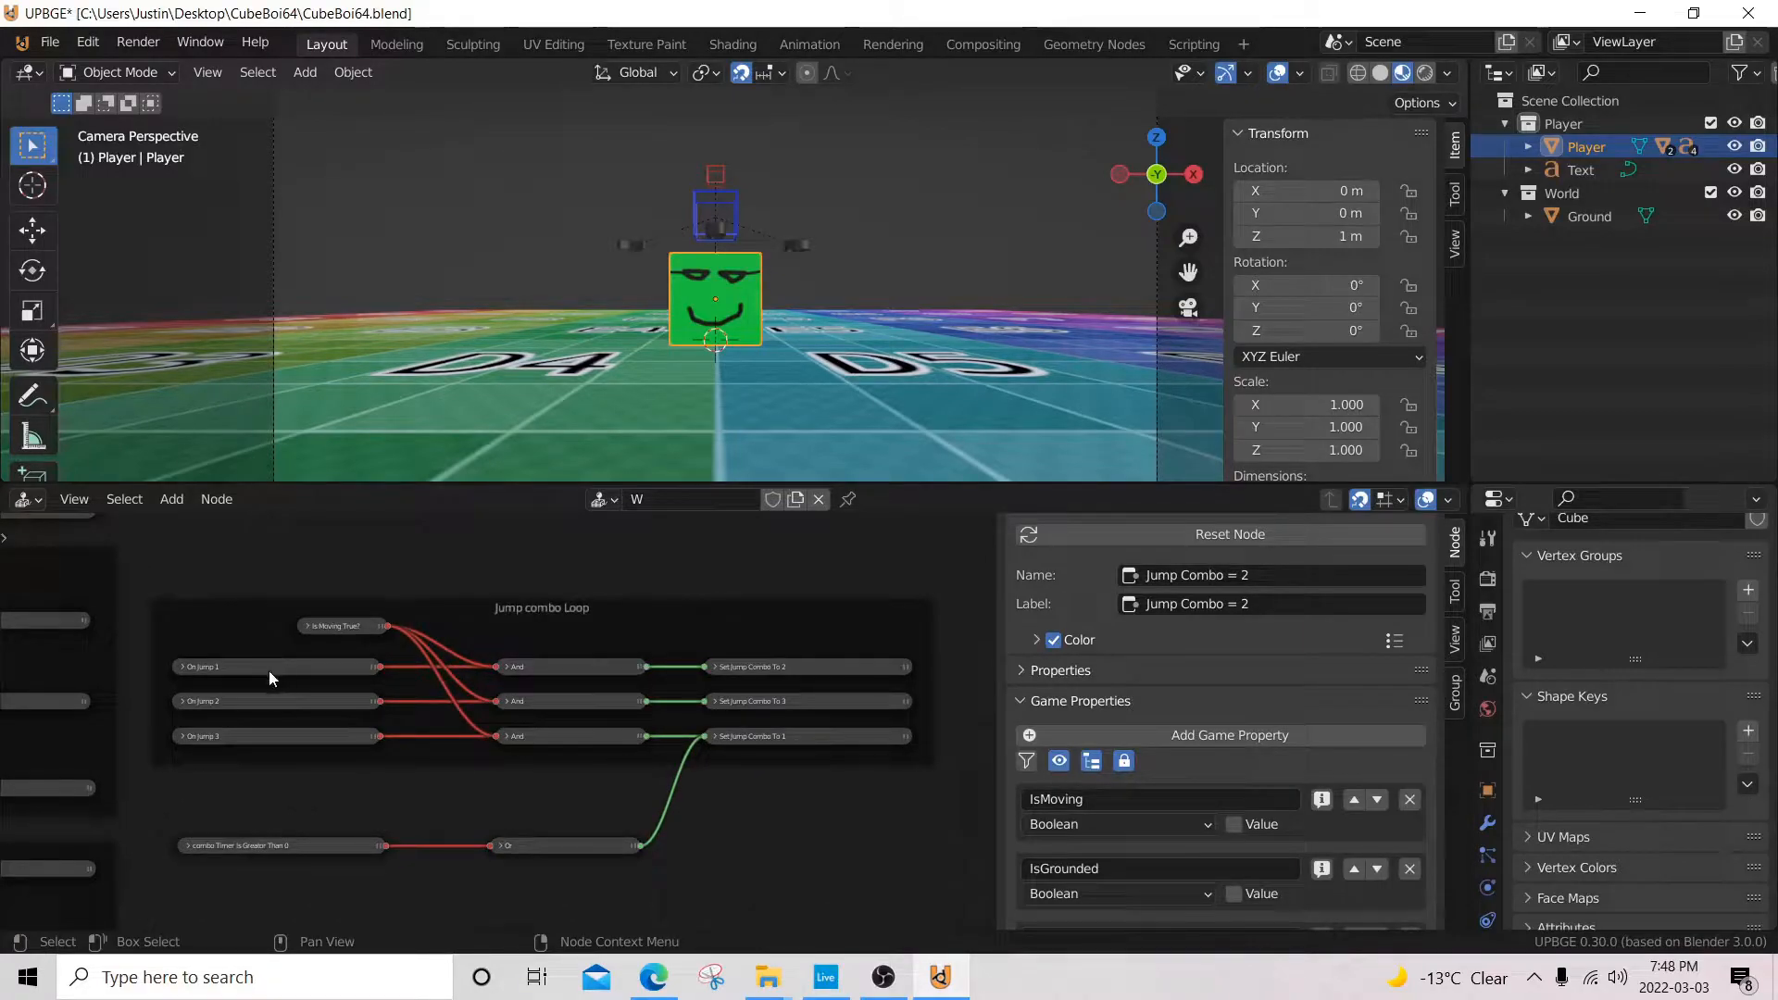
scroll(269, 671, "up", 2)
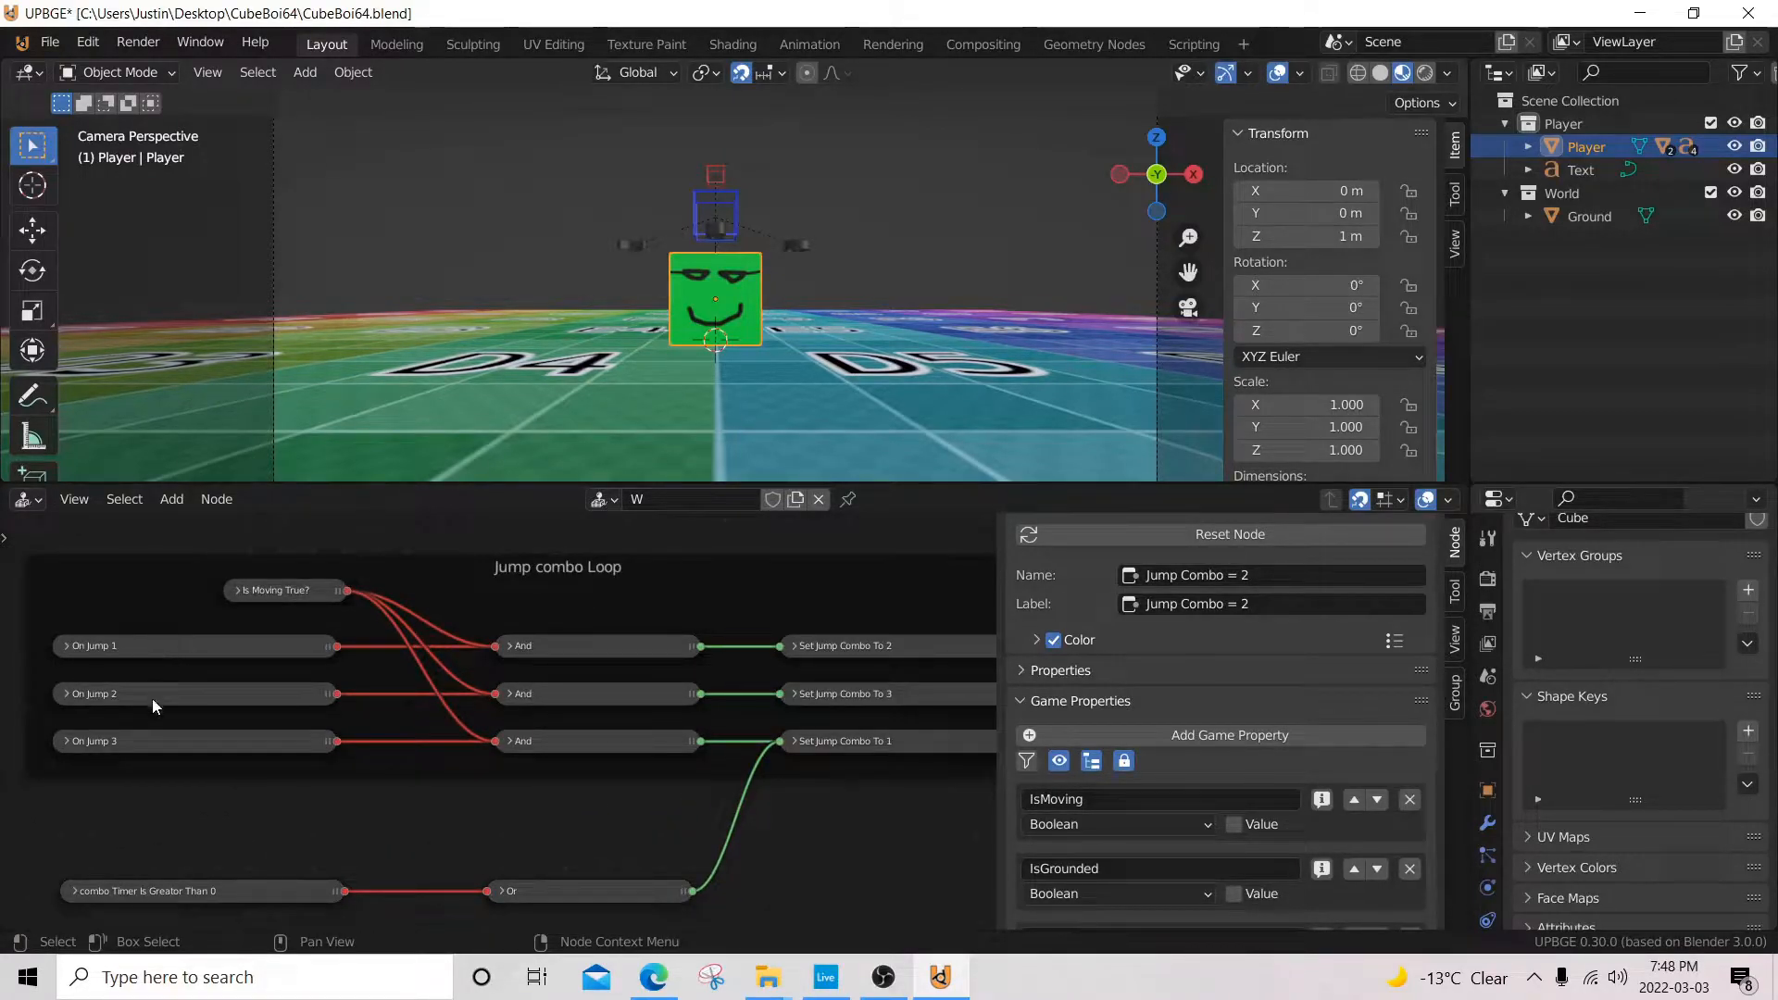
left_click(65, 647)
scroll(315, 673, "up", 3)
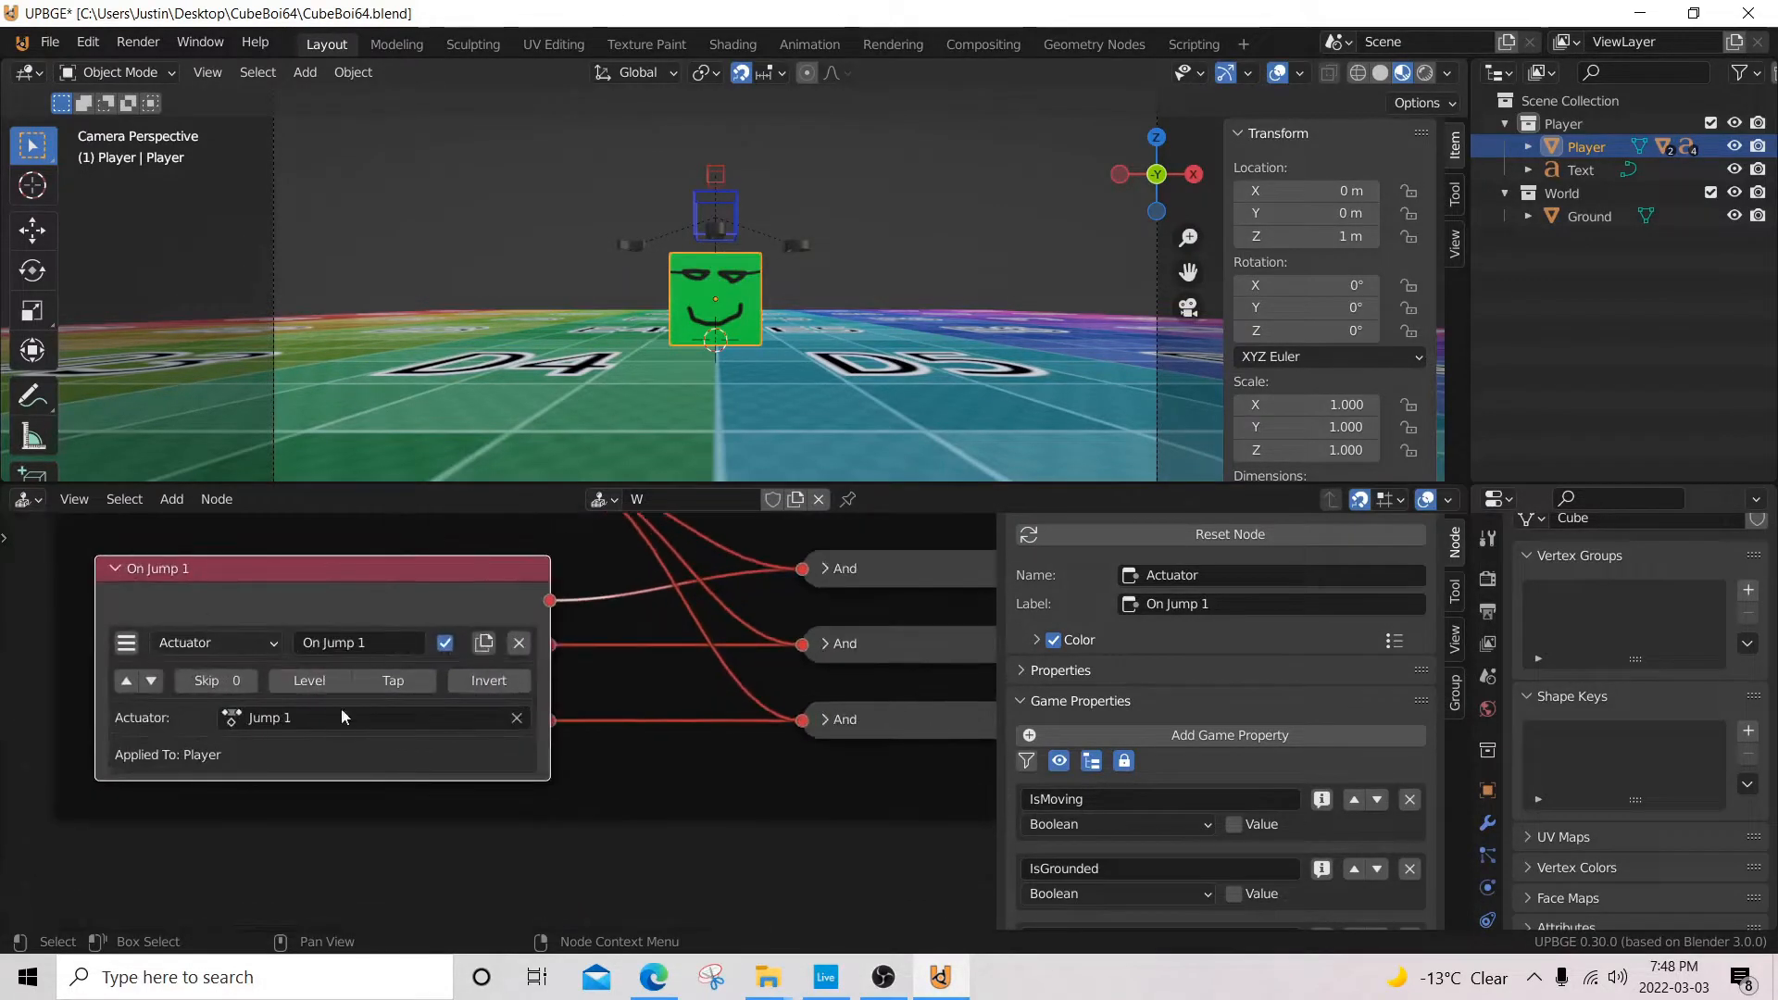
- Expand the Set Jump Combo To 2 actuator to inspect its assigned property and value, and collapse it
middle_click_drag(726, 599, 143, 663)
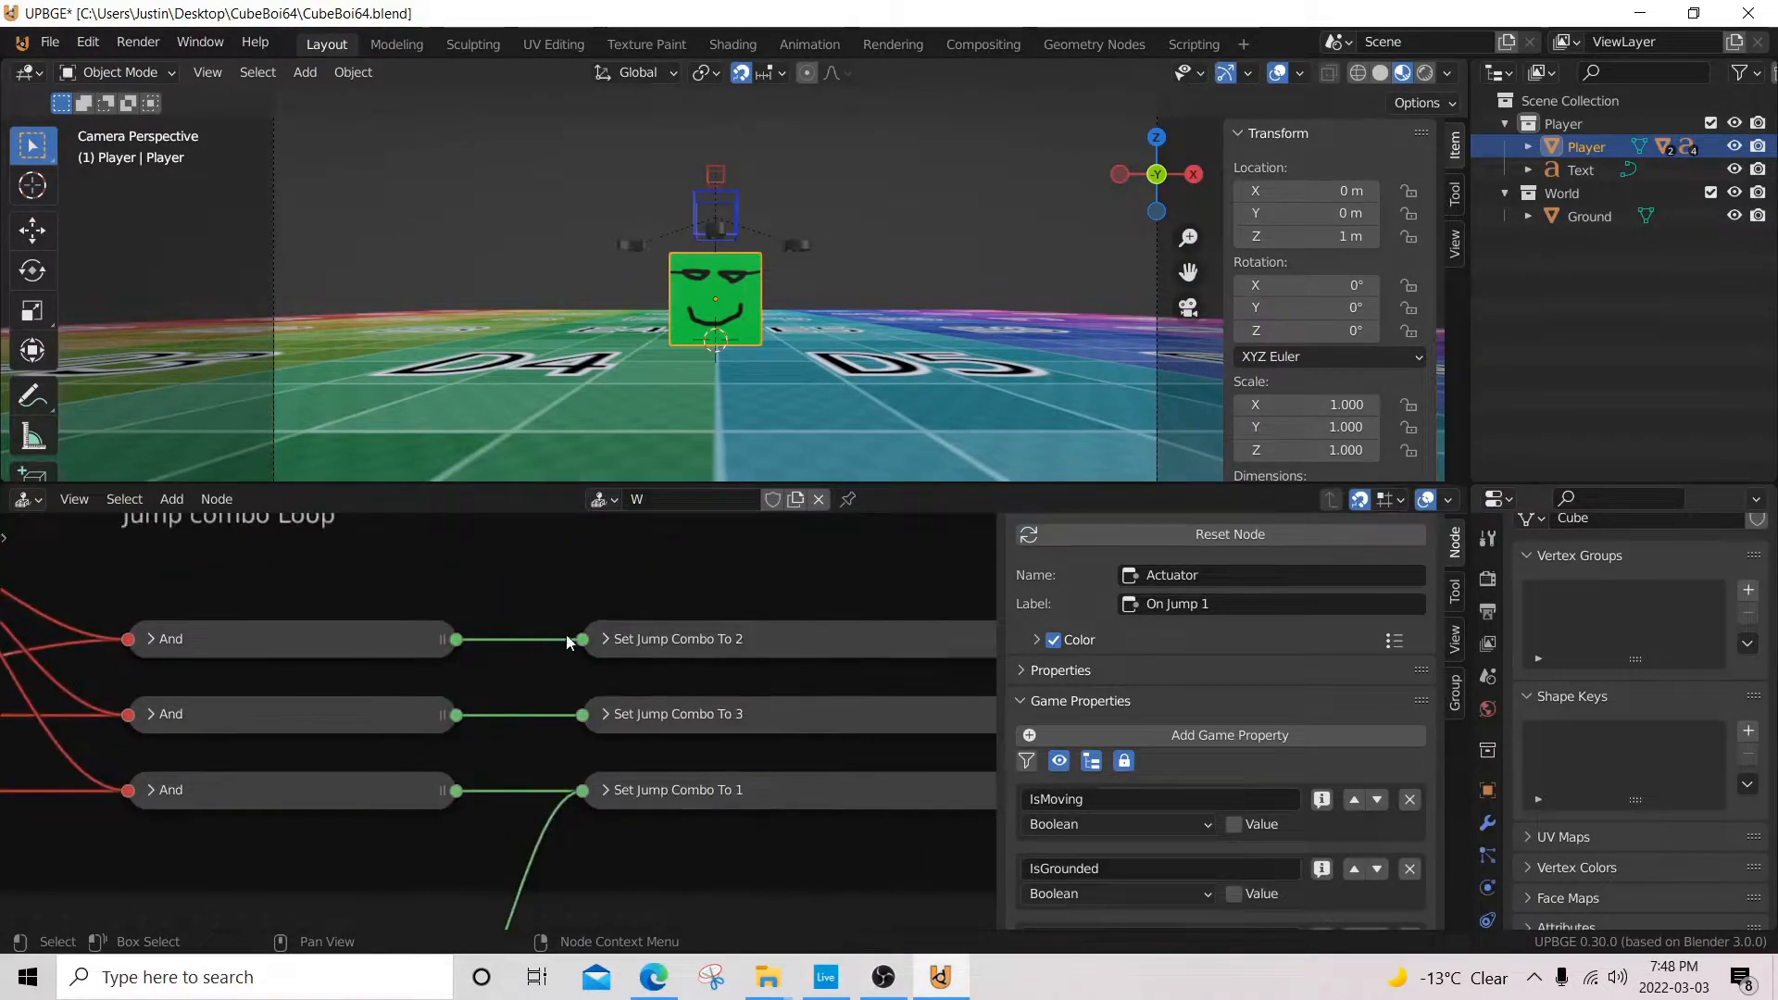
left_click(606, 639)
middle_click_drag(845, 740, 716, 735)
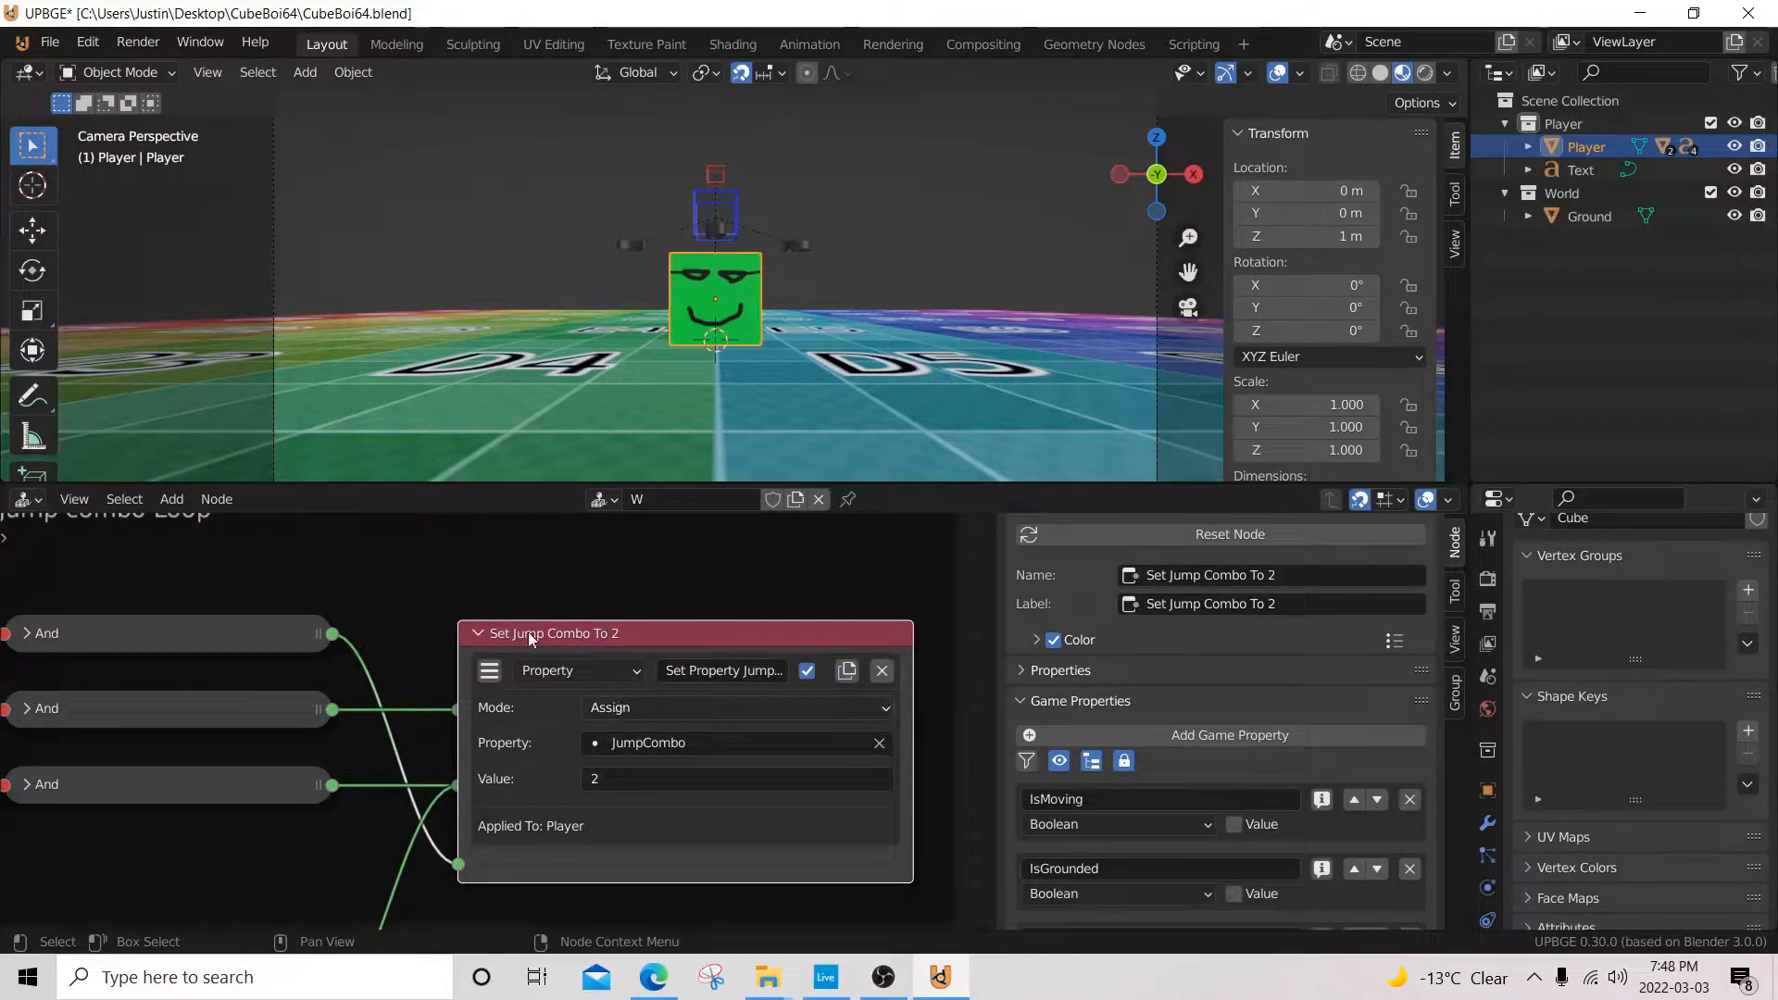
left_click(478, 636)
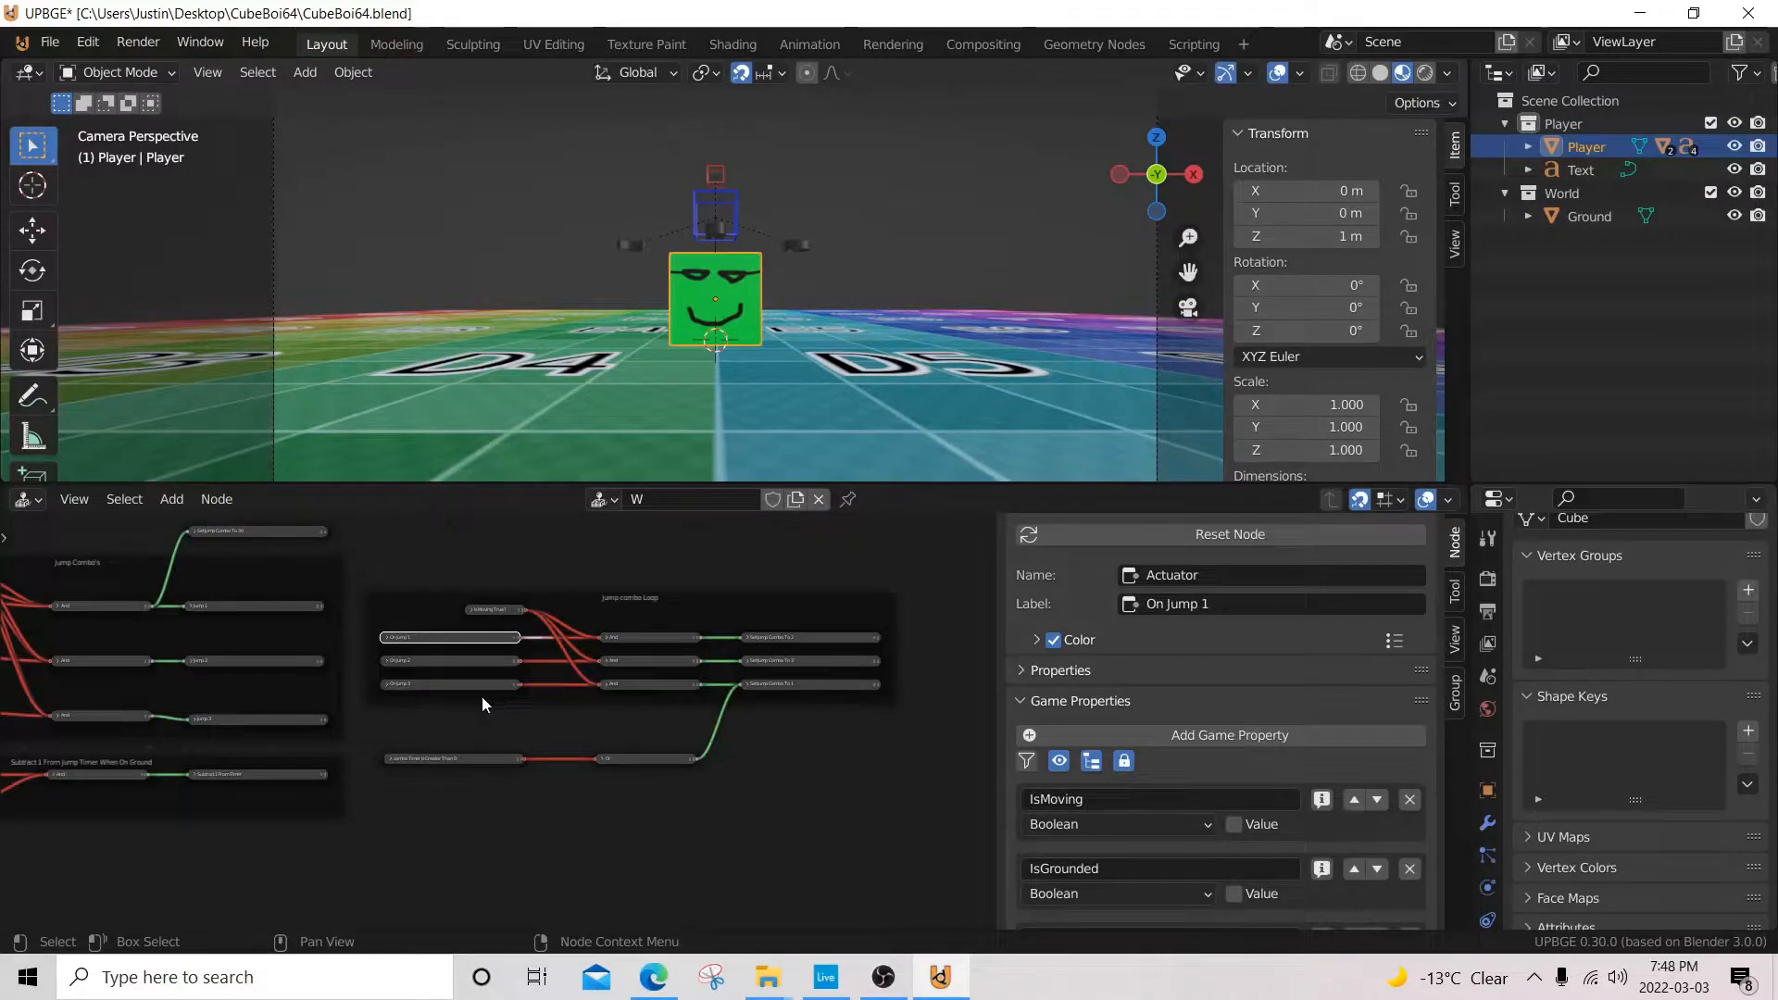
- Examine the Subtract 1 From Jump Timer When On Ground frame below the Jump Combo's frame
scroll(482, 696, "down", 7)
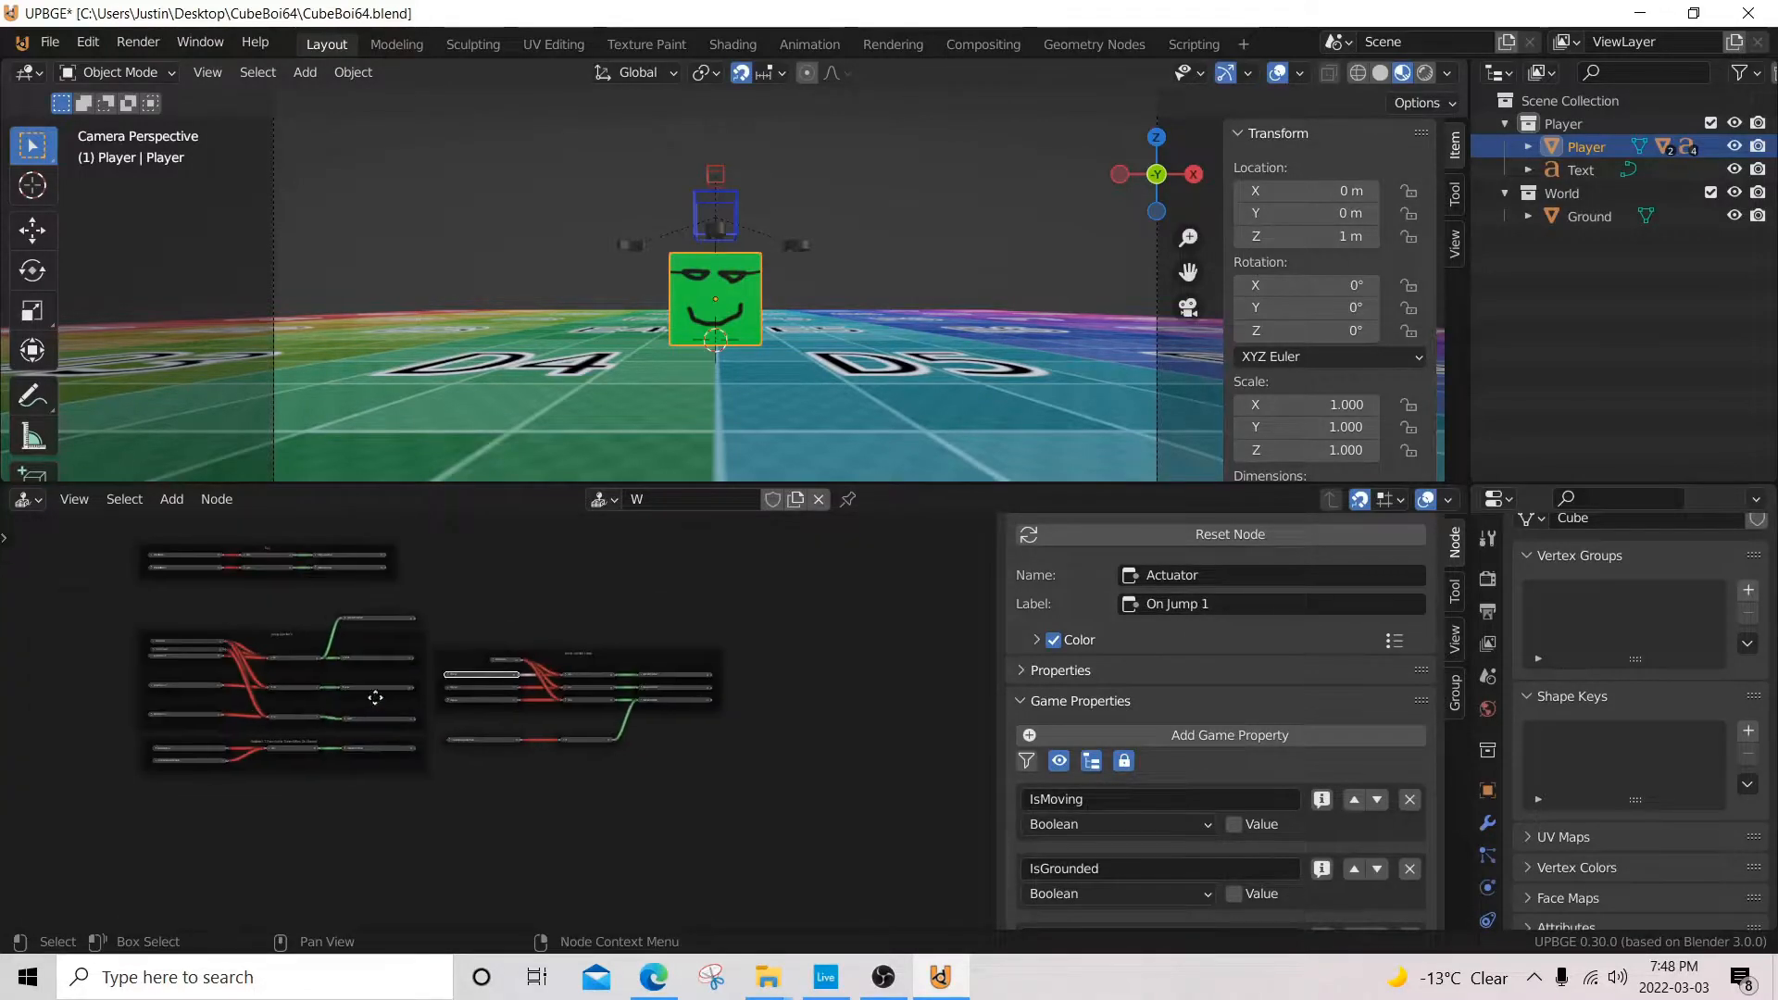
middle_click_drag(326, 702, 639, 663)
scroll(648, 669, "up", 8)
scroll(692, 675, "up", 3)
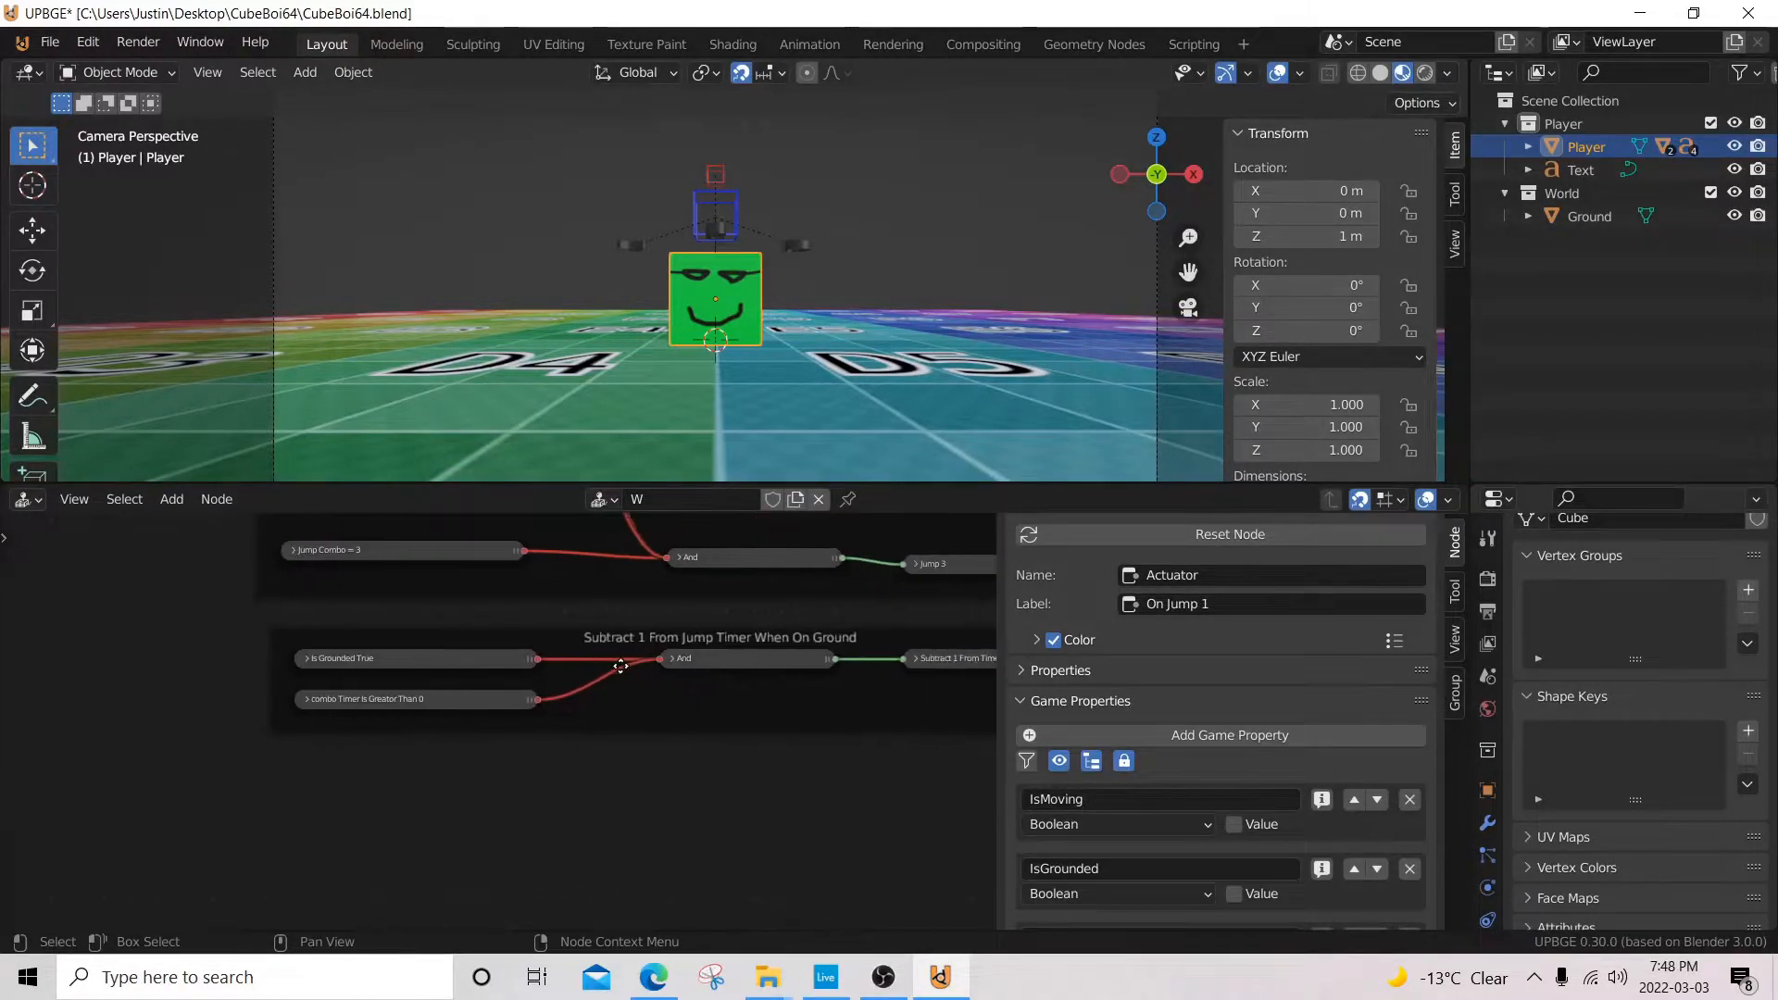
- Start the game and make the cube run and jump repeatedly to test the jump combo
key("p")
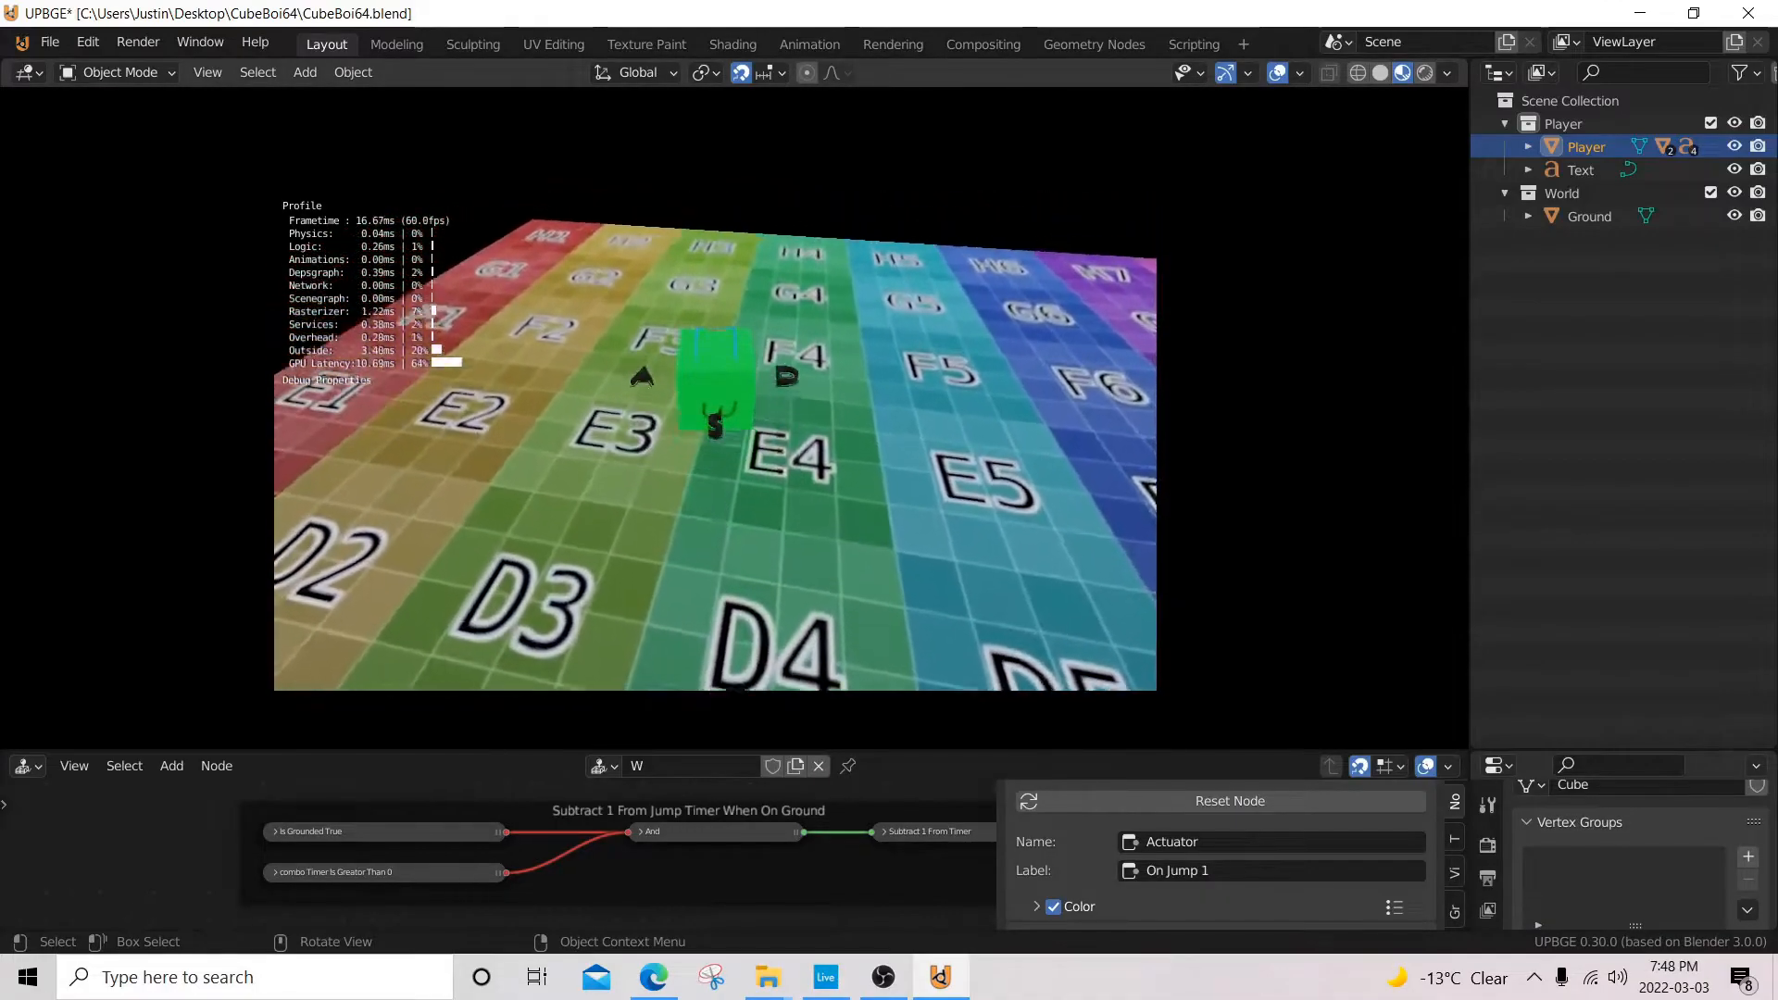
key("w")
key("space")
key("s")
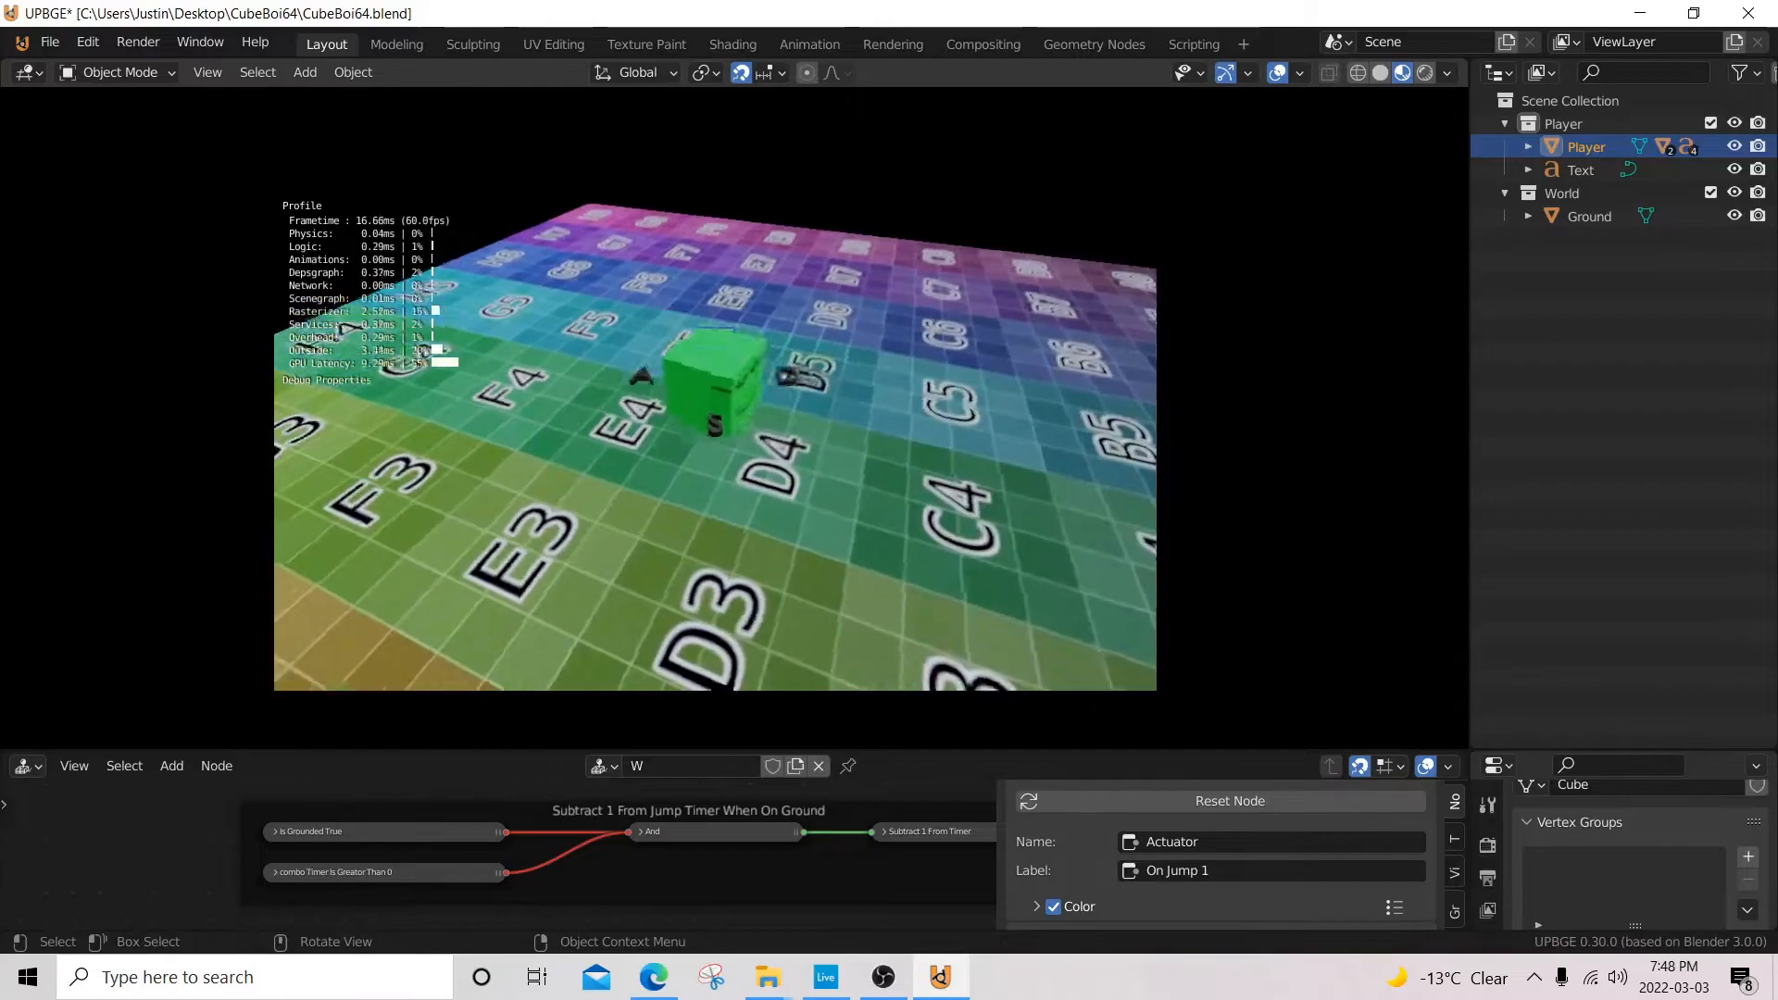
key("space")
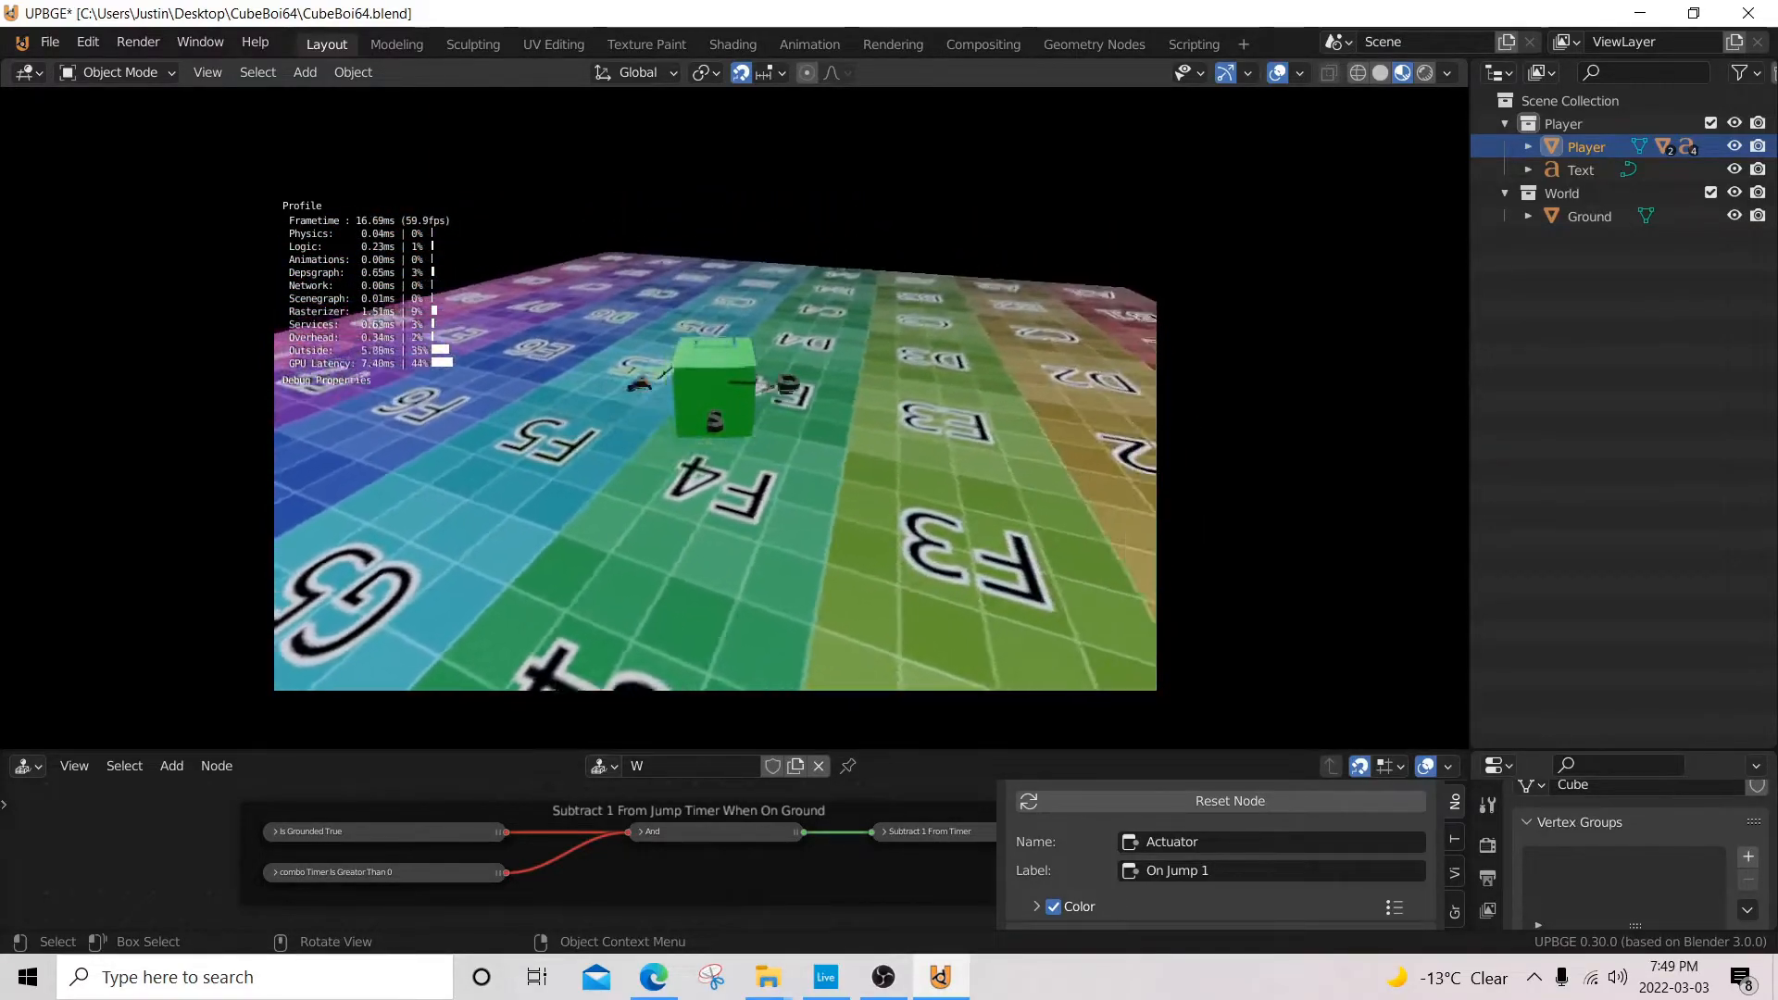
key("space")
key("space")
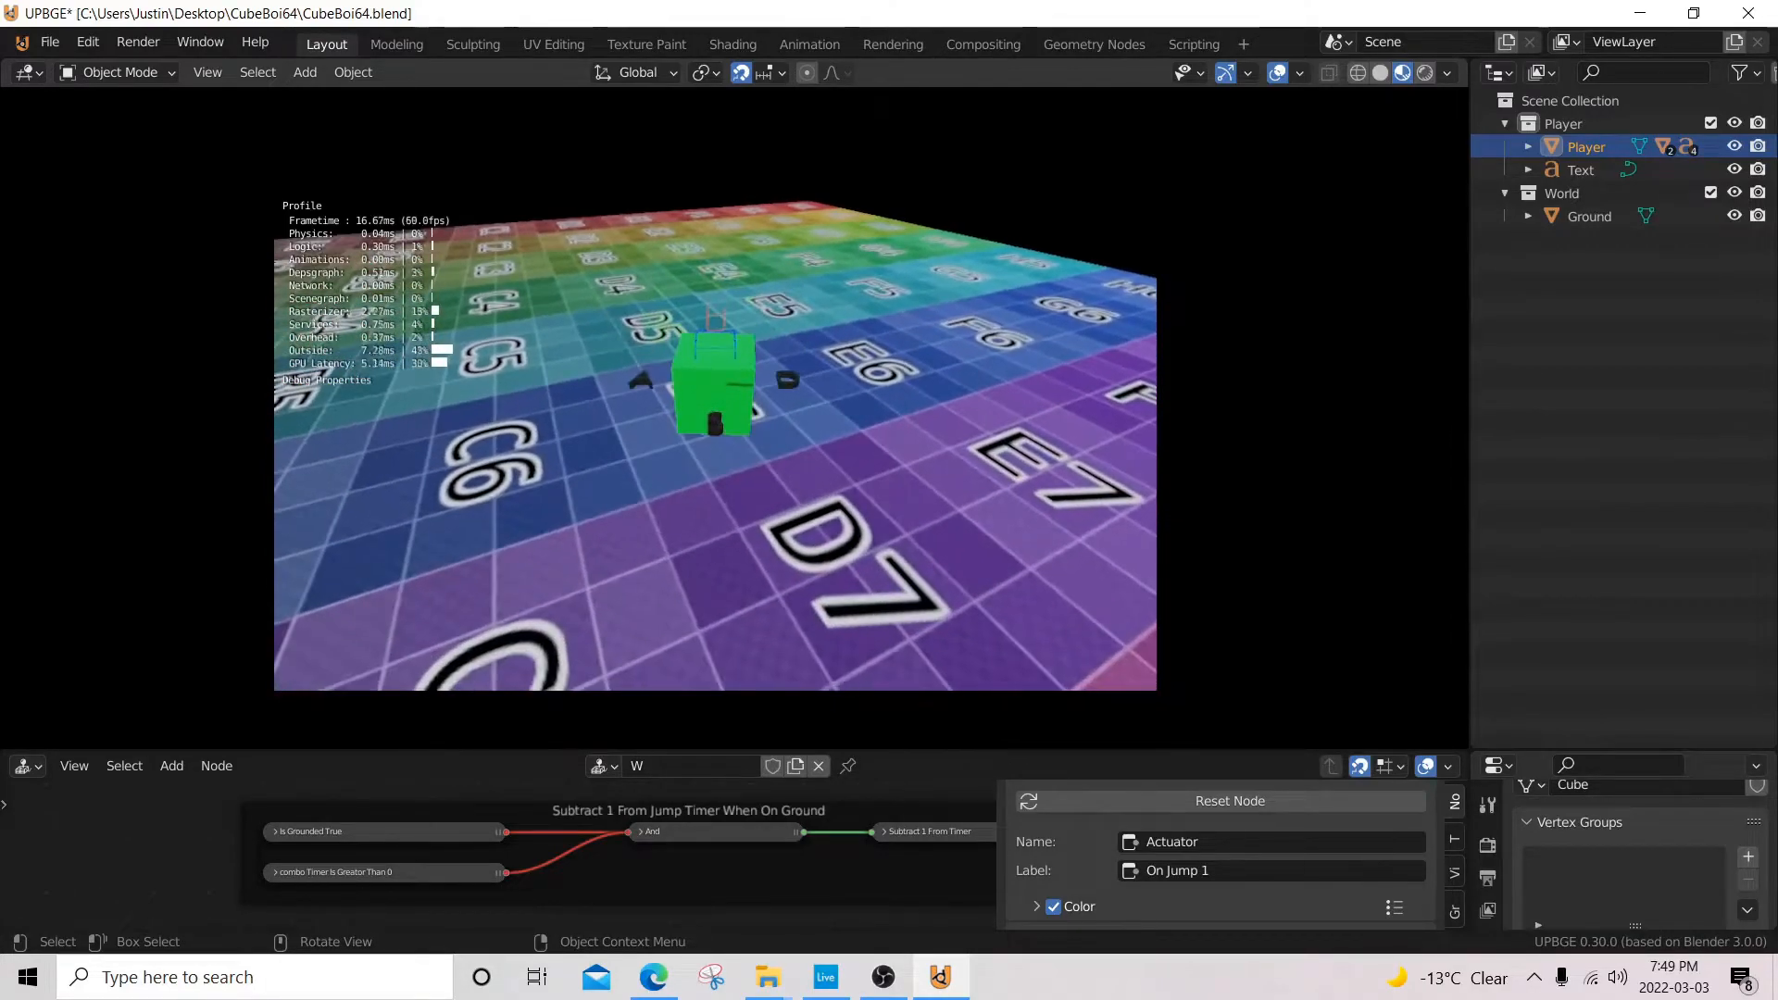
key("space")
- Steer the cube around the numbered grid floor in the running game to demonstrate its movement
key("a")
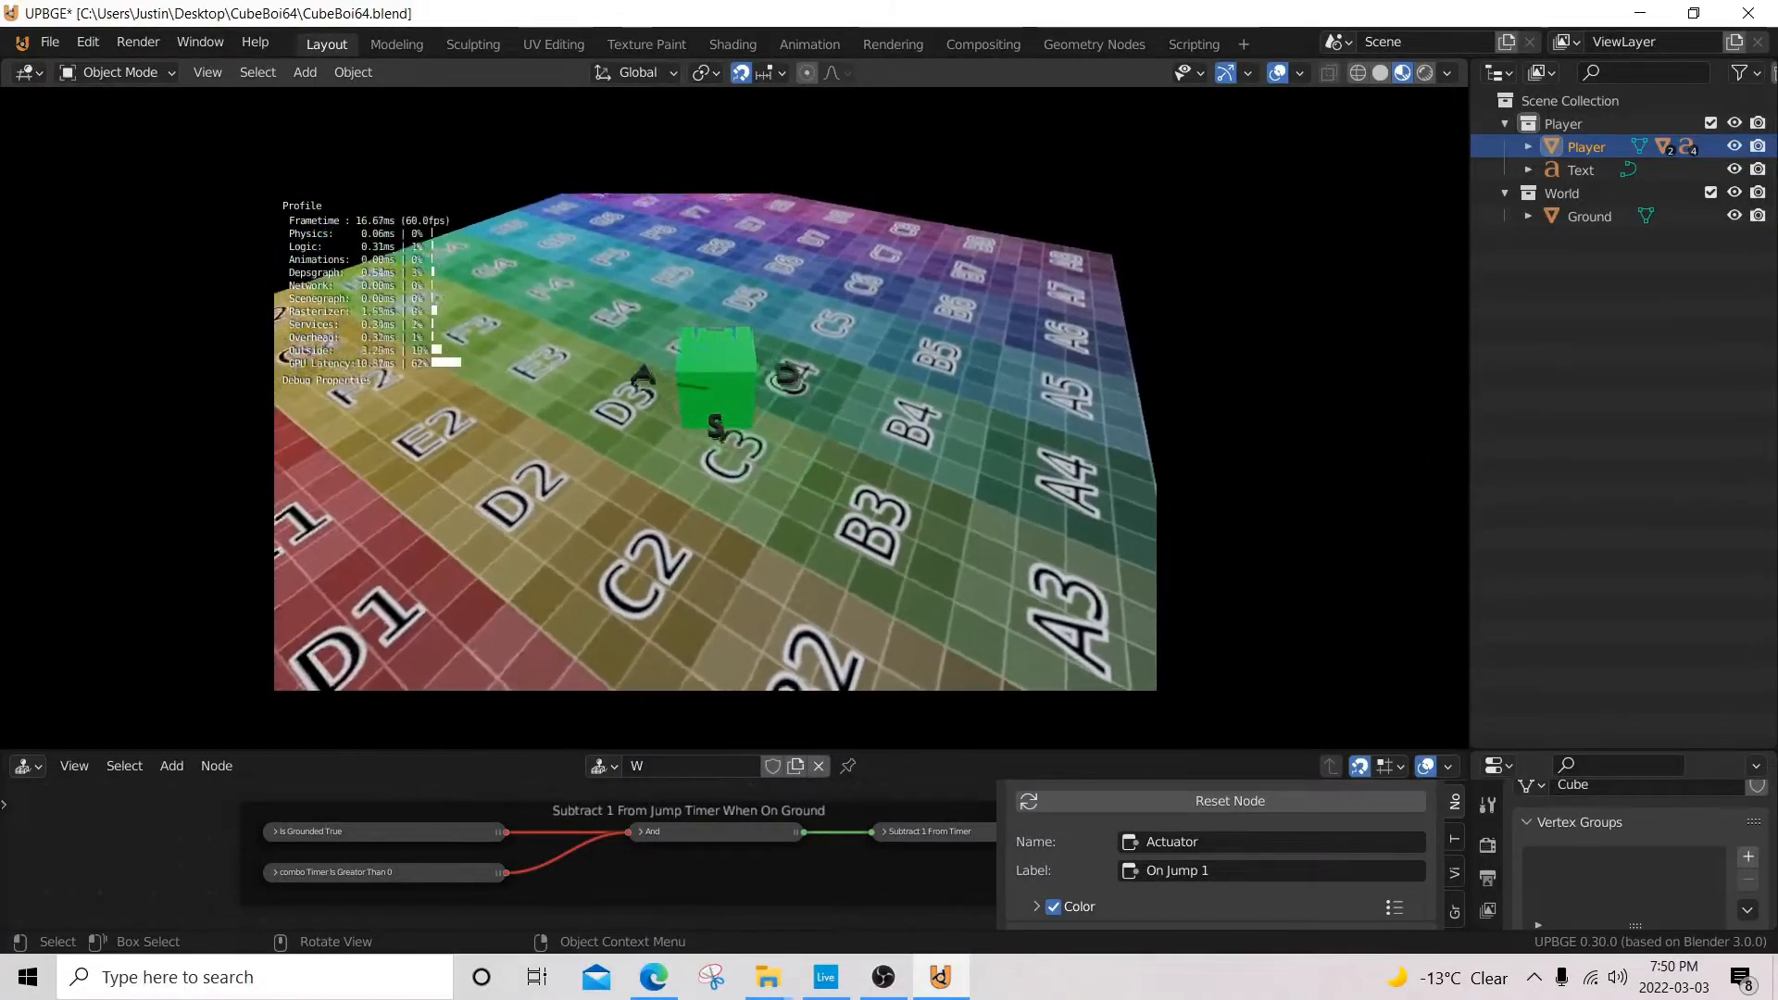
key("a")
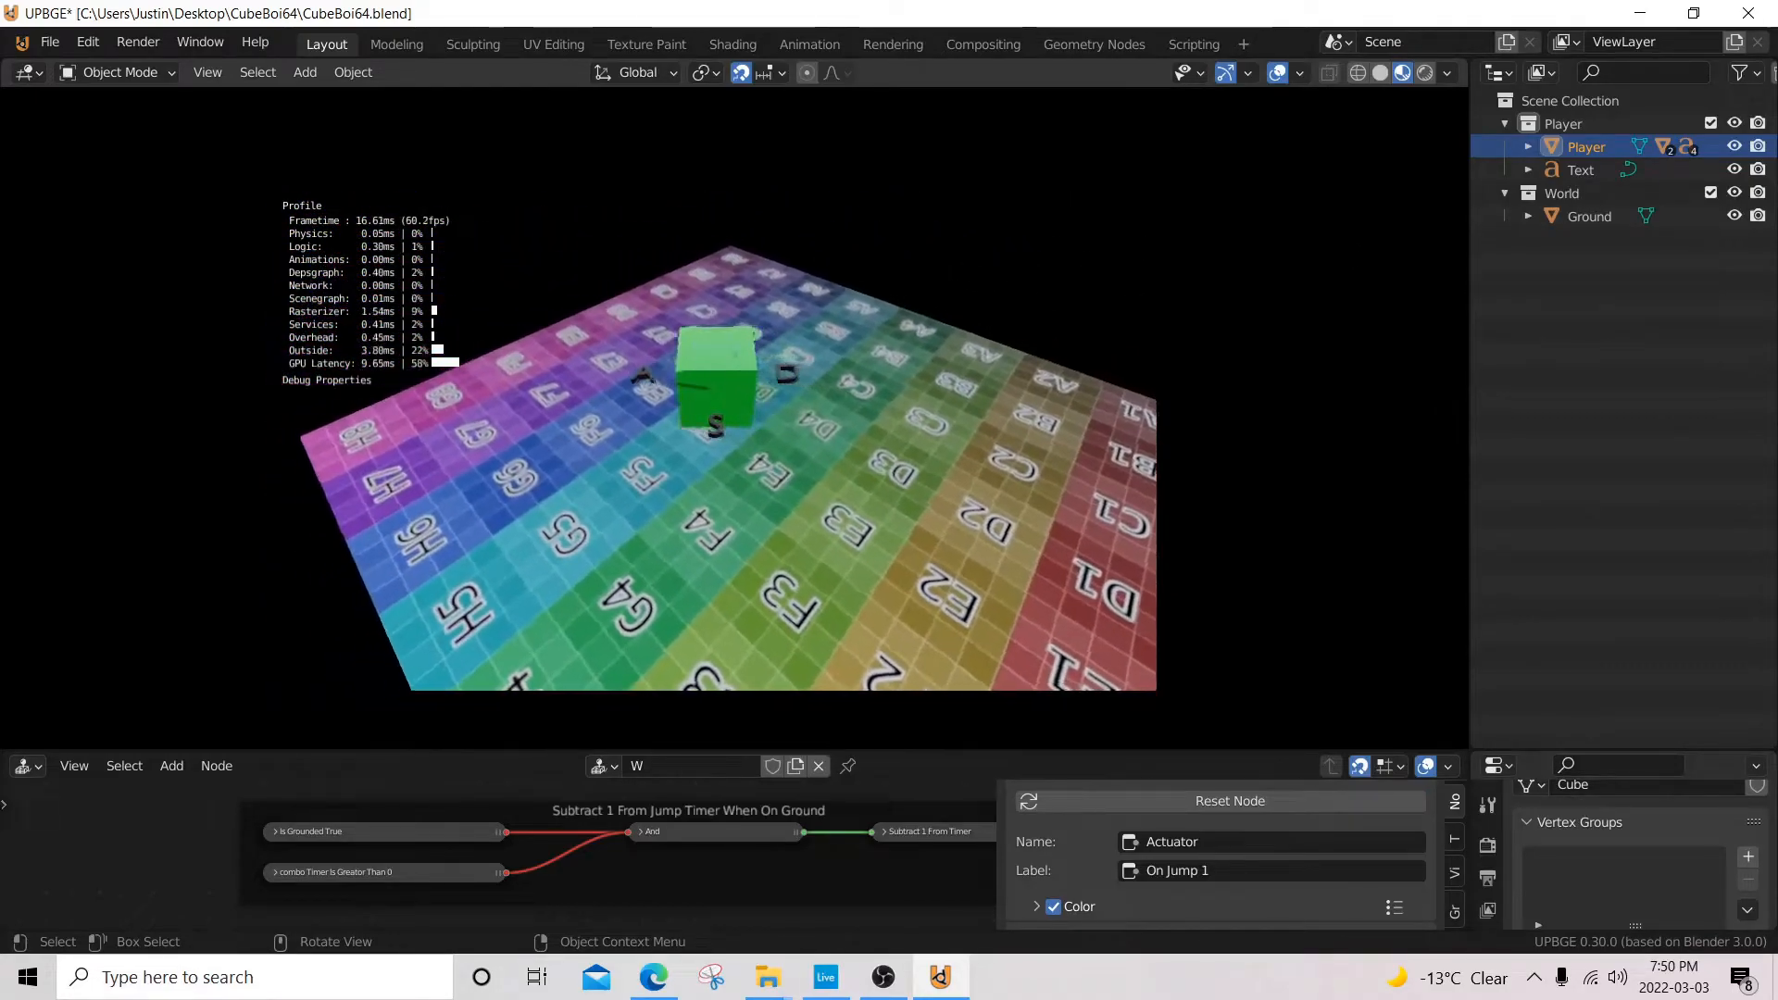
key("a")
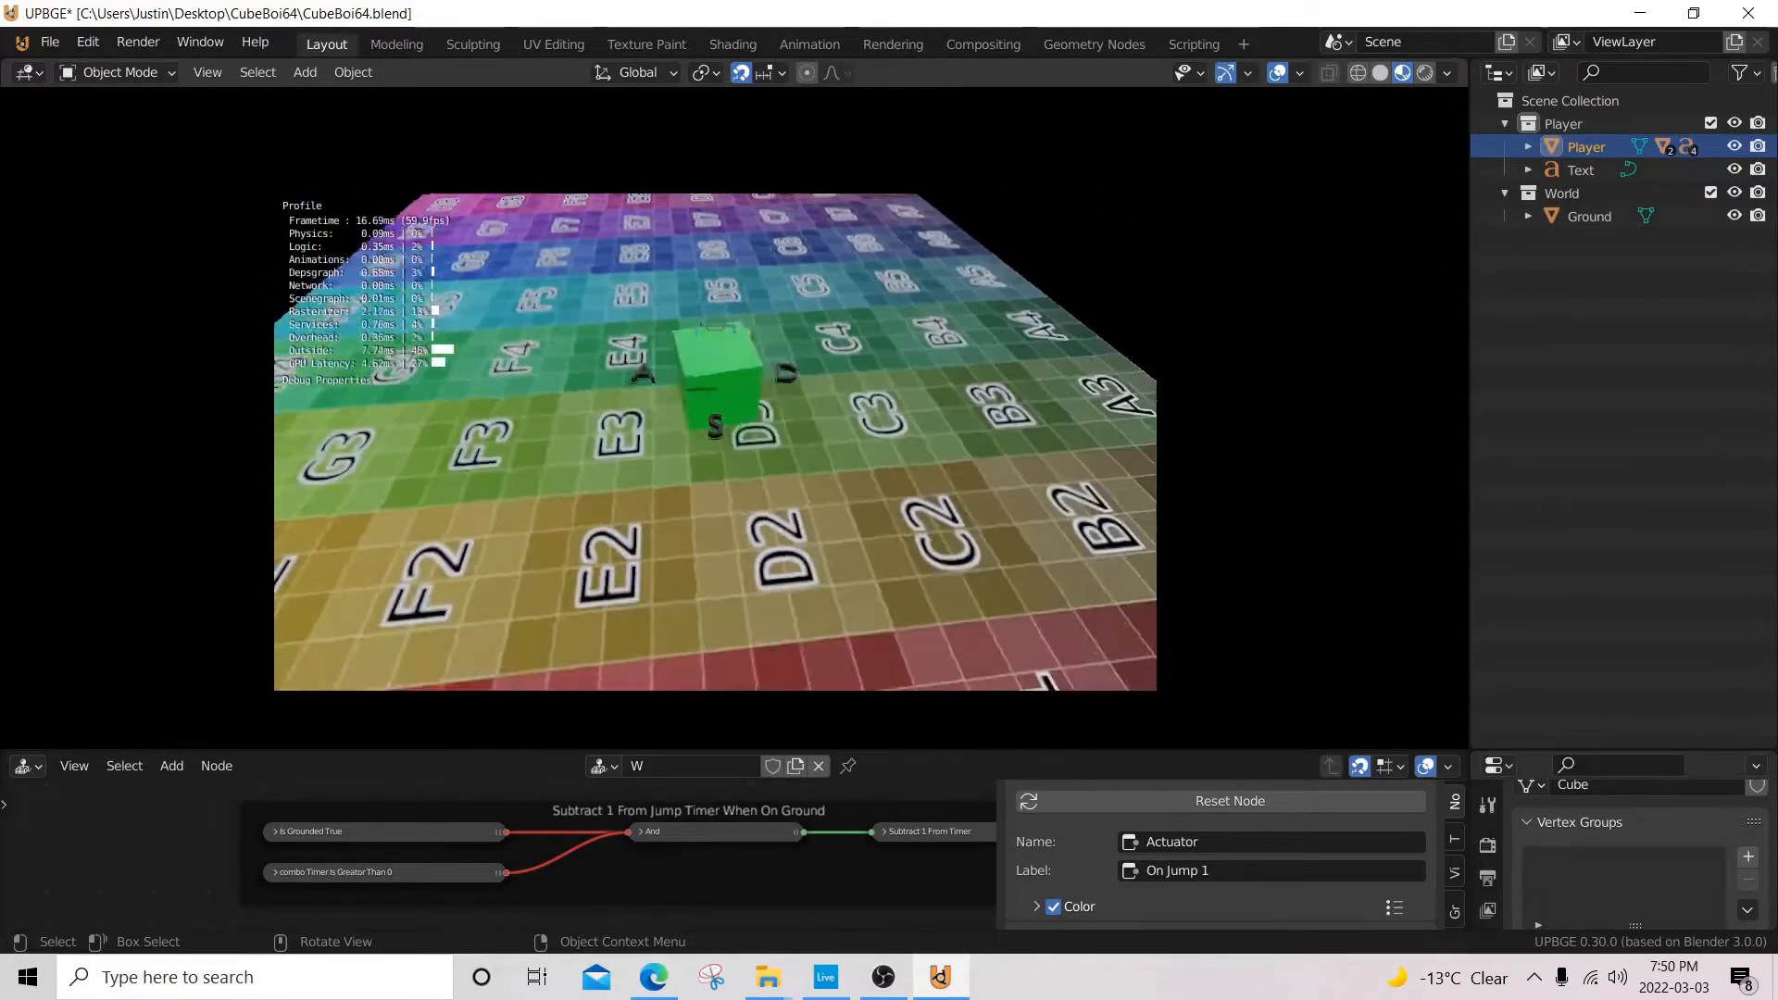
key("a")
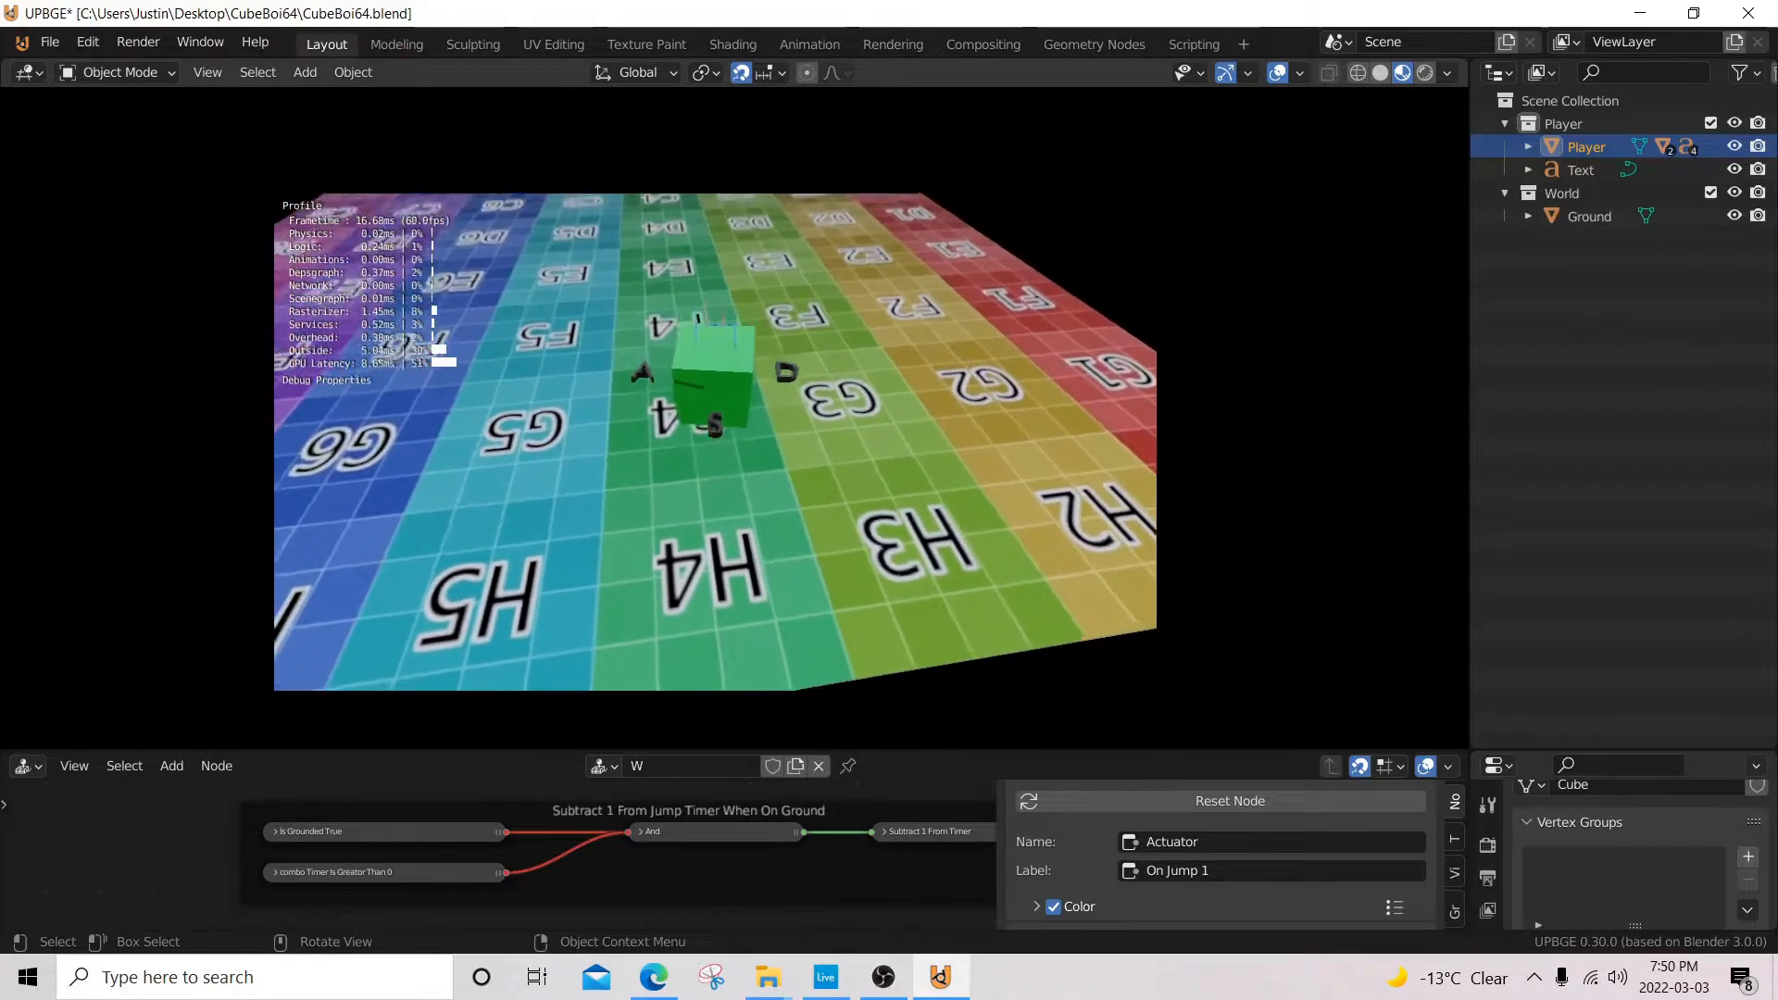
key("s")
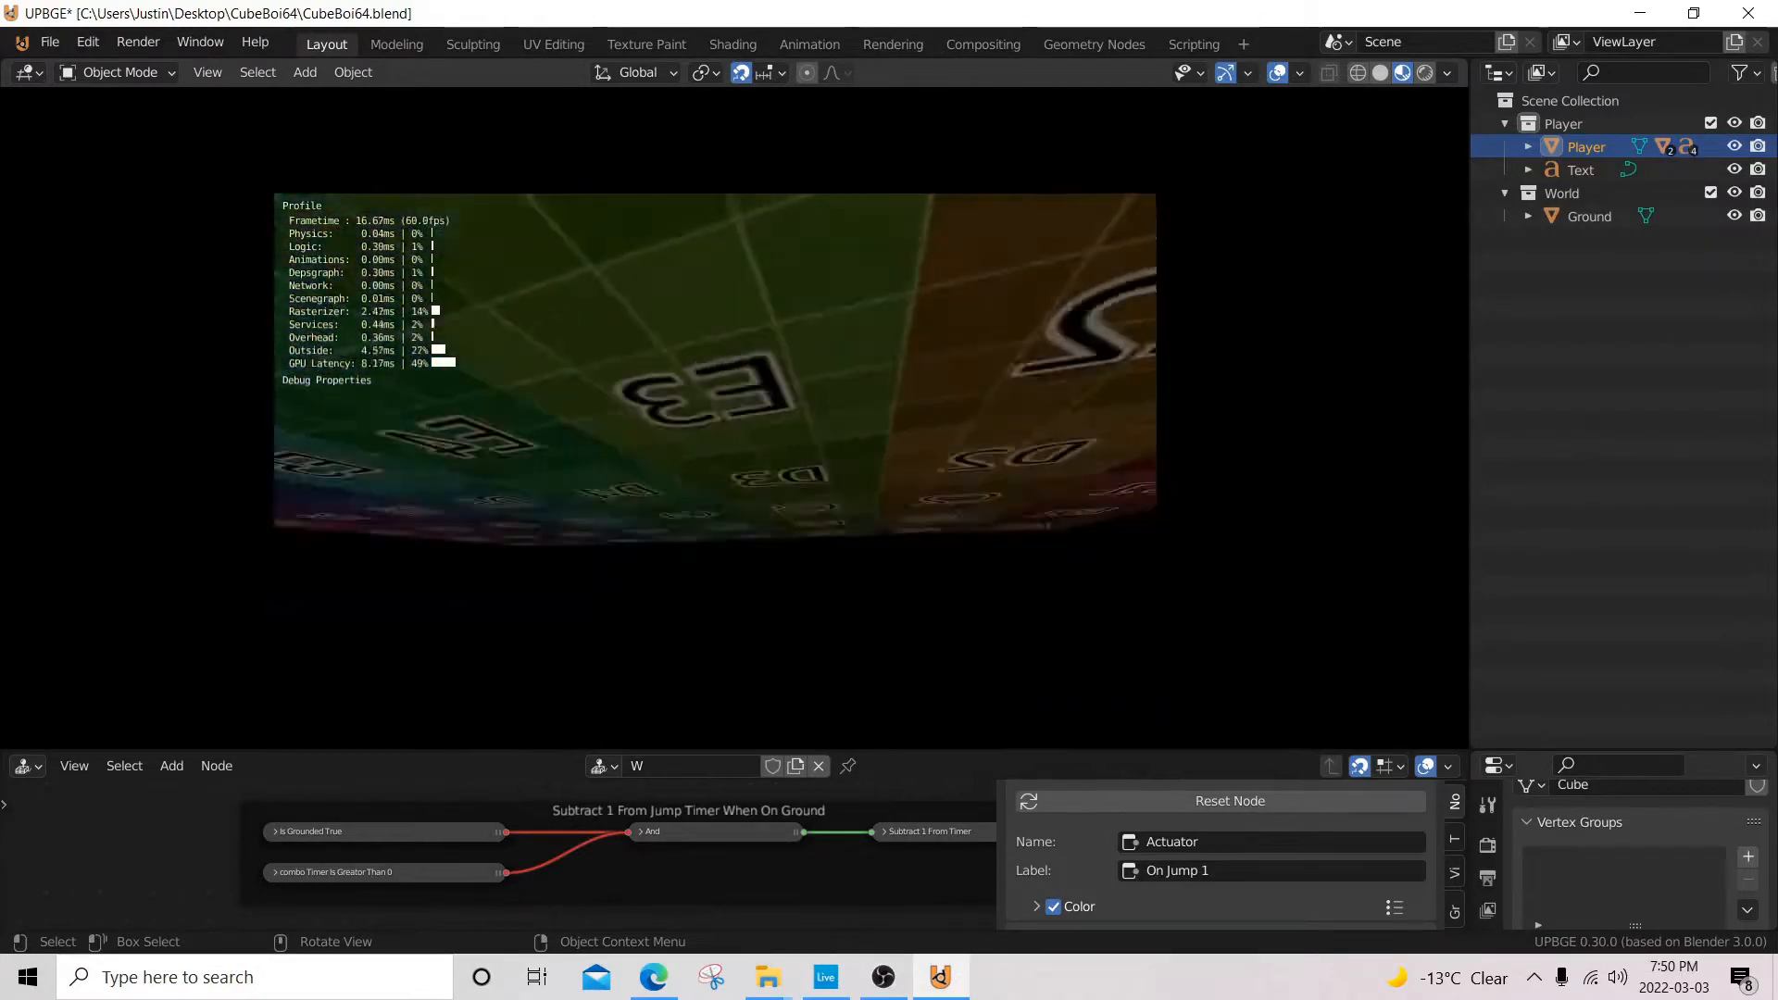
key("d")
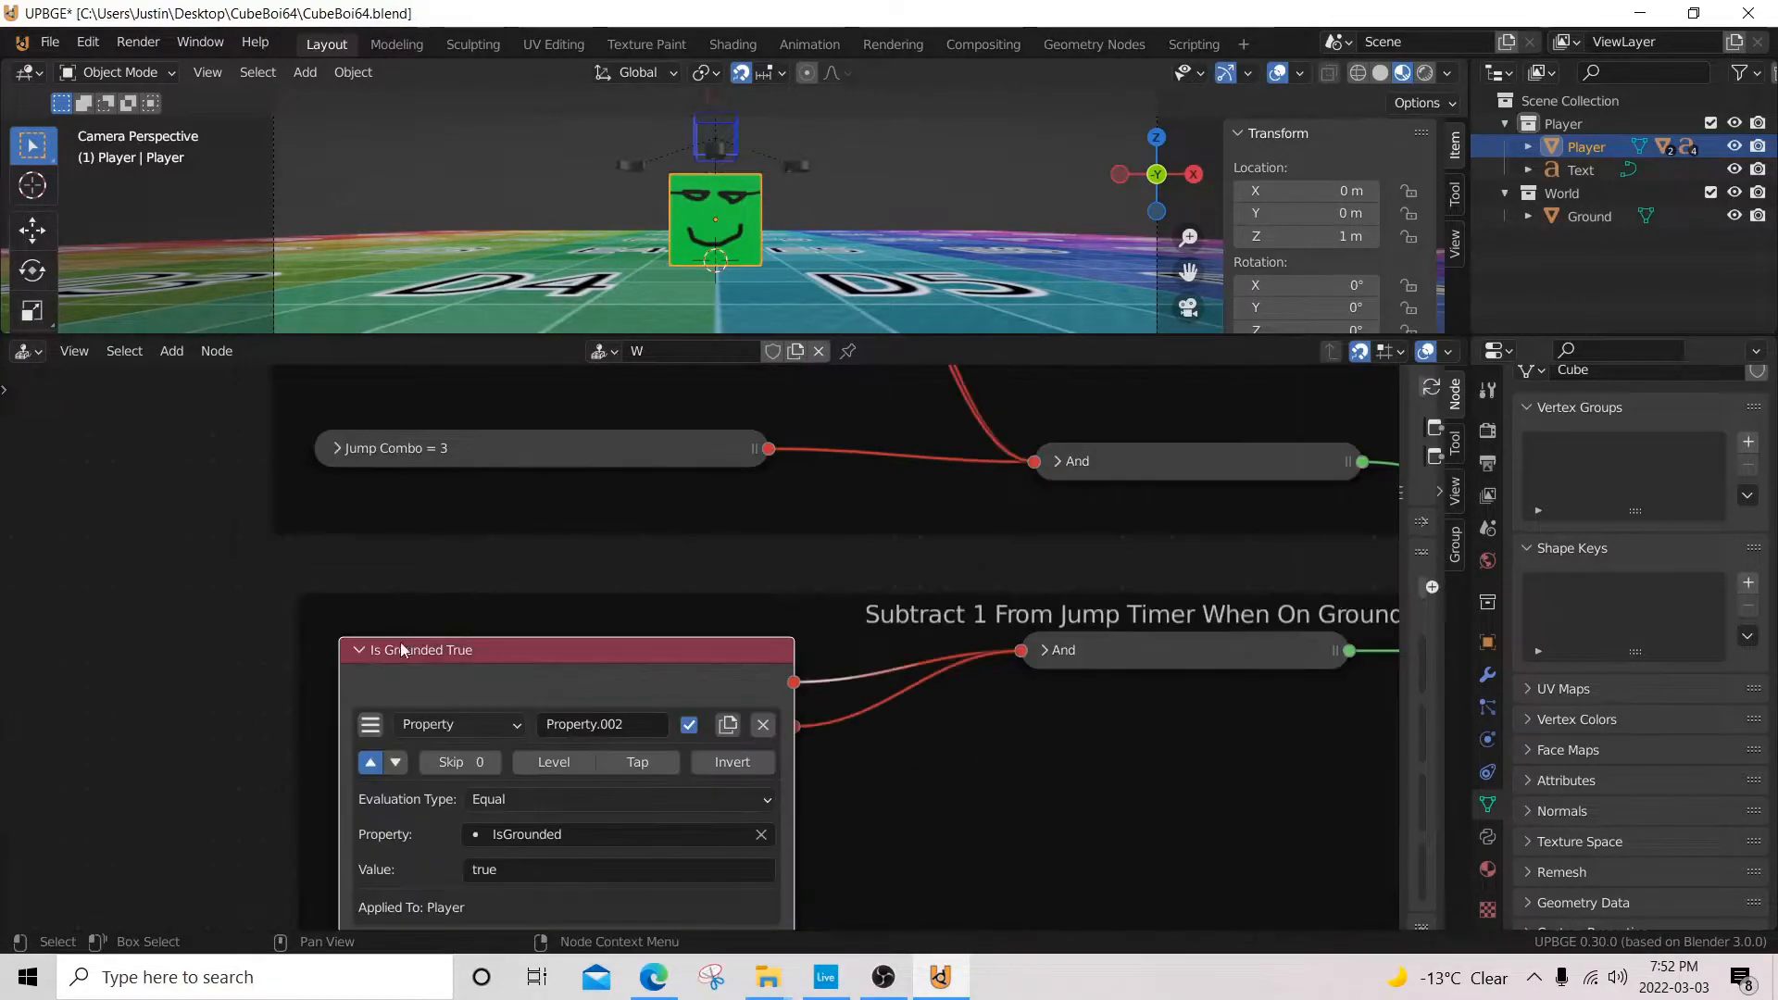
- Inspect the Is Grounded True sensor's property settings, collapse the node to show the combo timer sensor, and expand it again
middle_click_drag(400, 642, 511, 543)
scroll(416, 567, "up", 2)
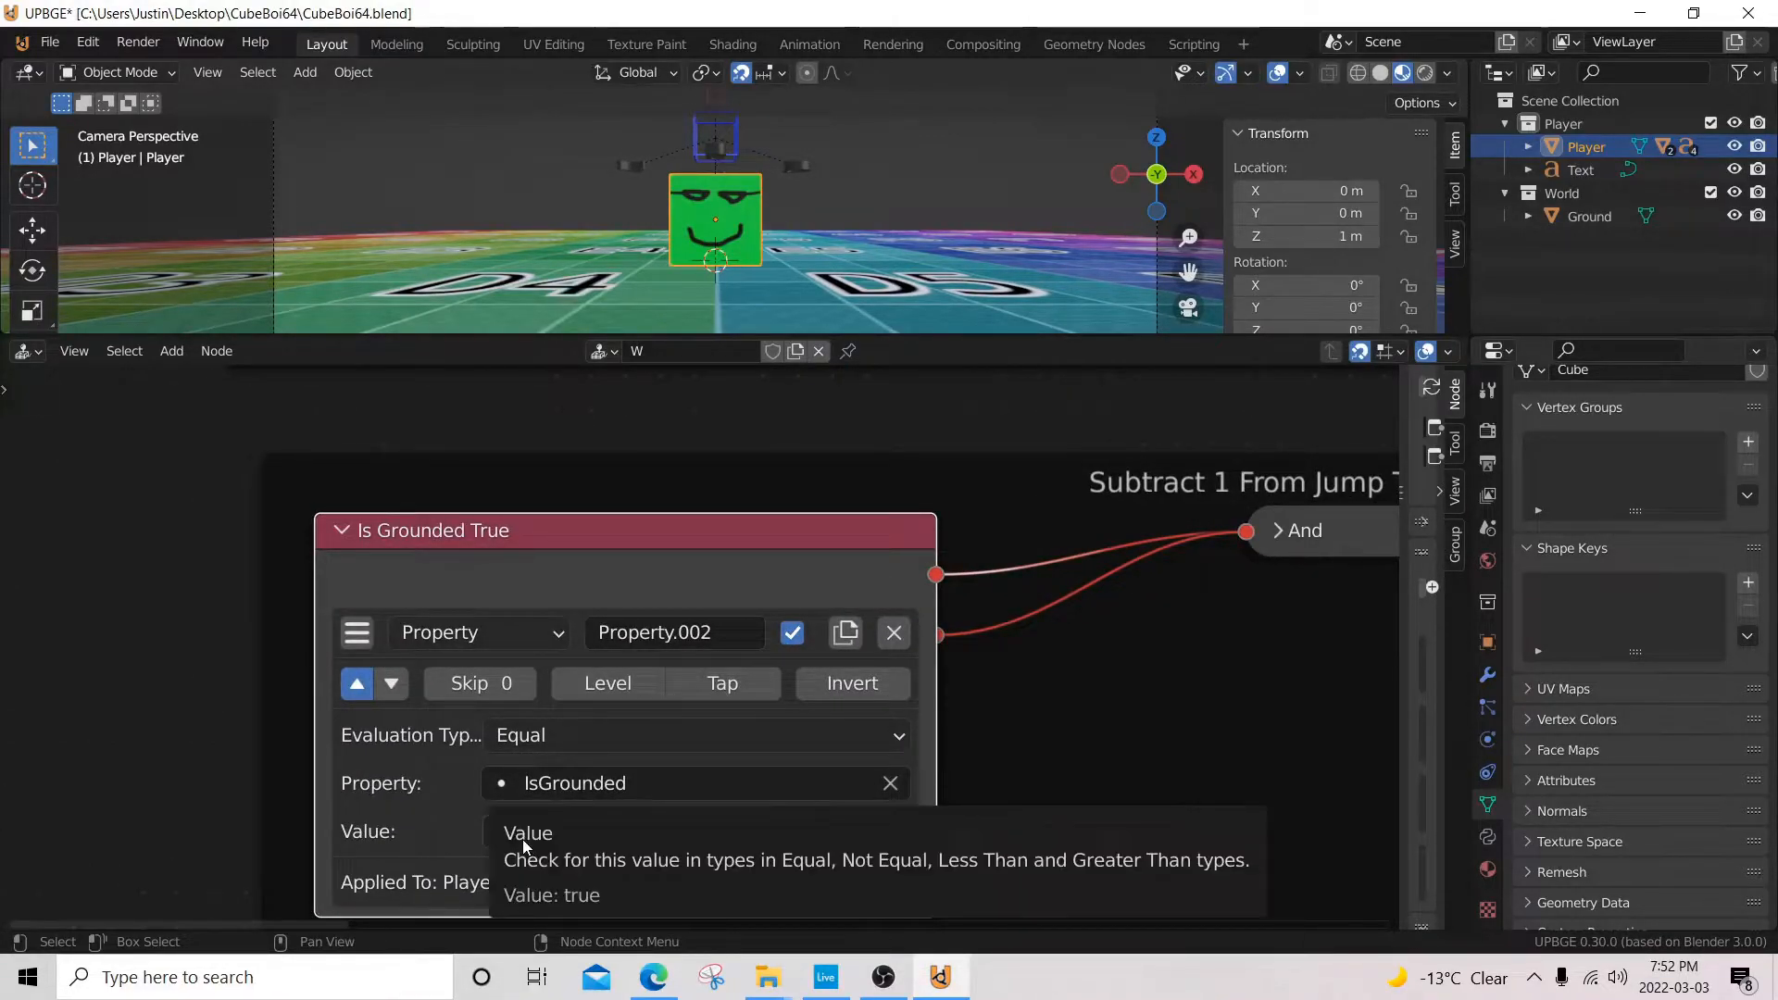
left_click(343, 532)
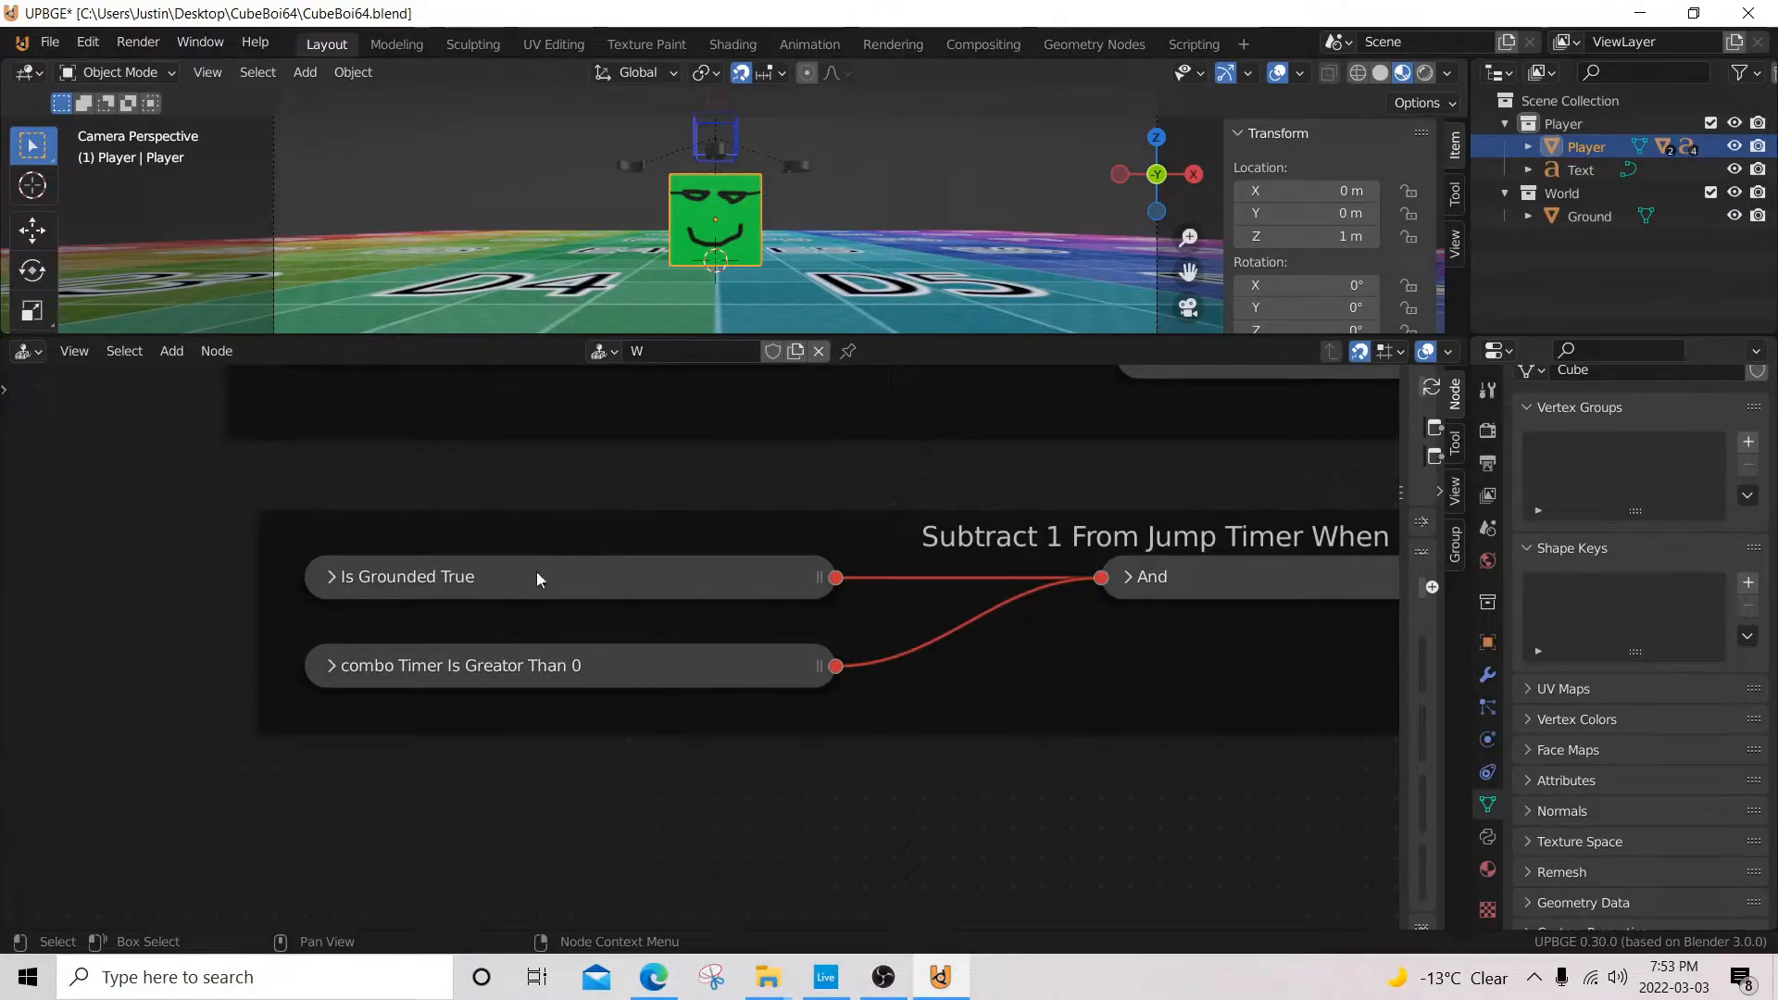
middle_click_drag(626, 643, 738, 673)
scroll(669, 650, "up", 1)
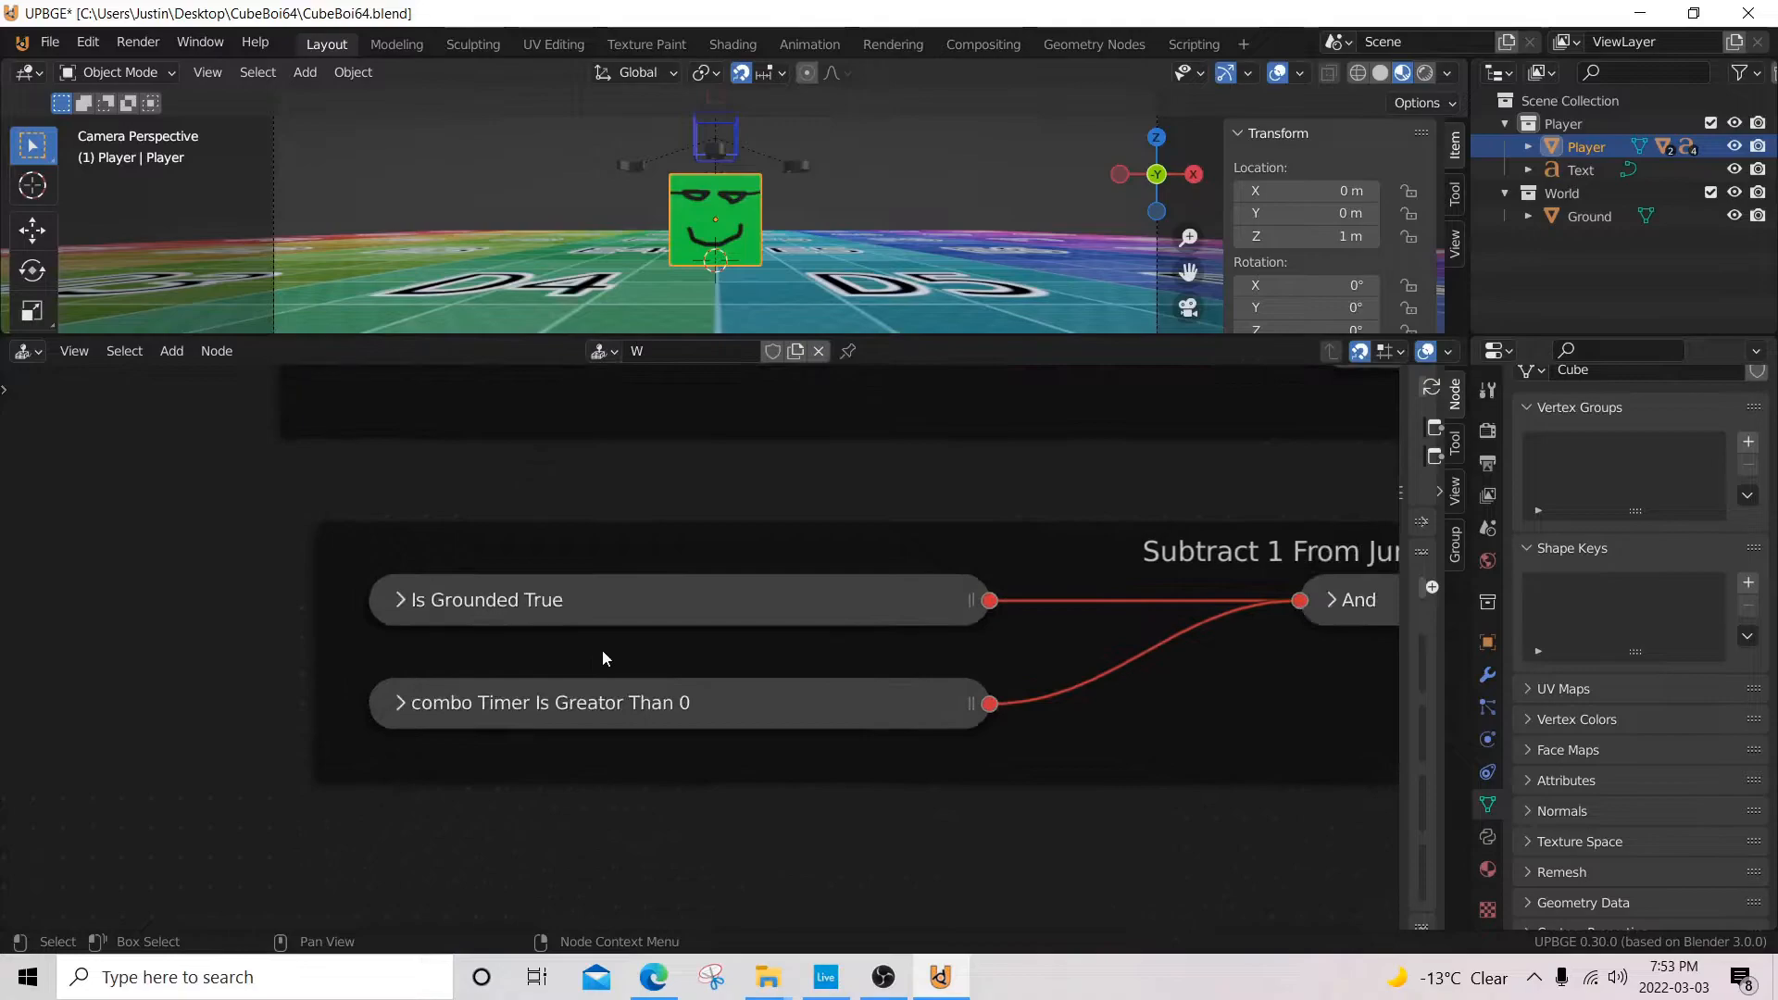
left_click(394, 602)
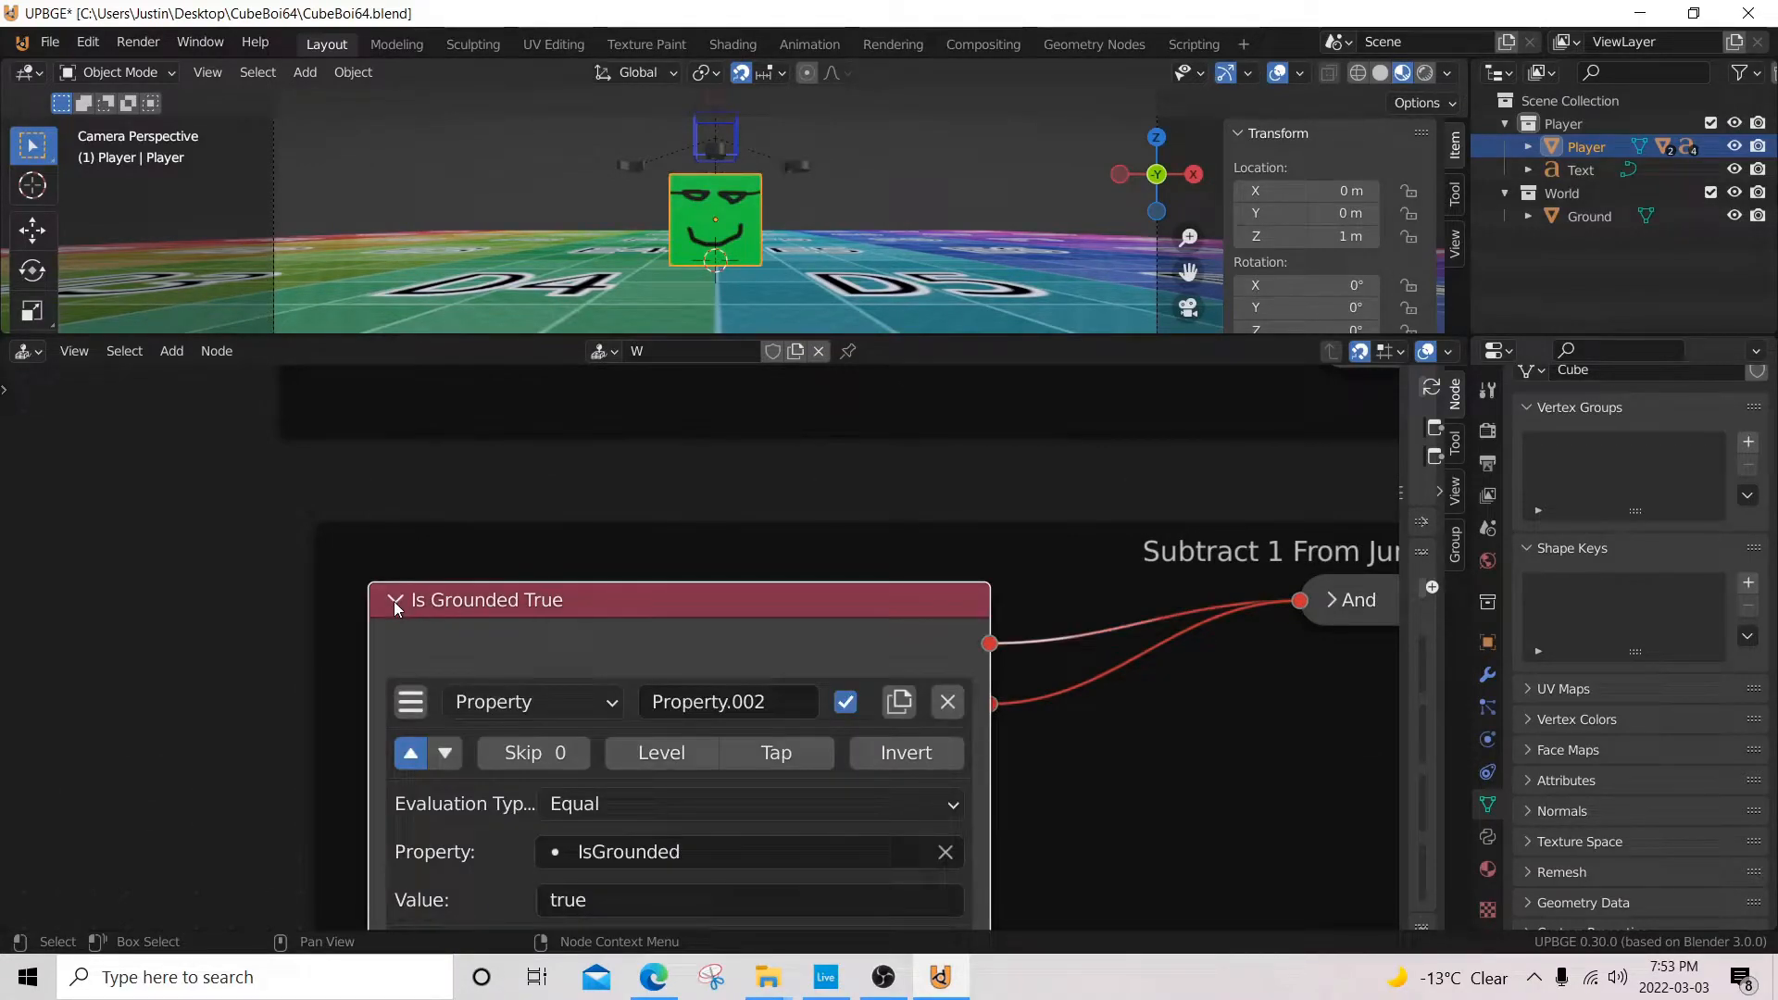
- Collapse the Is Grounded True sensor to view both sensors of the Subtract 1 From Jump Timer When On Ground frame
middle_click_drag(418, 613, 421, 547)
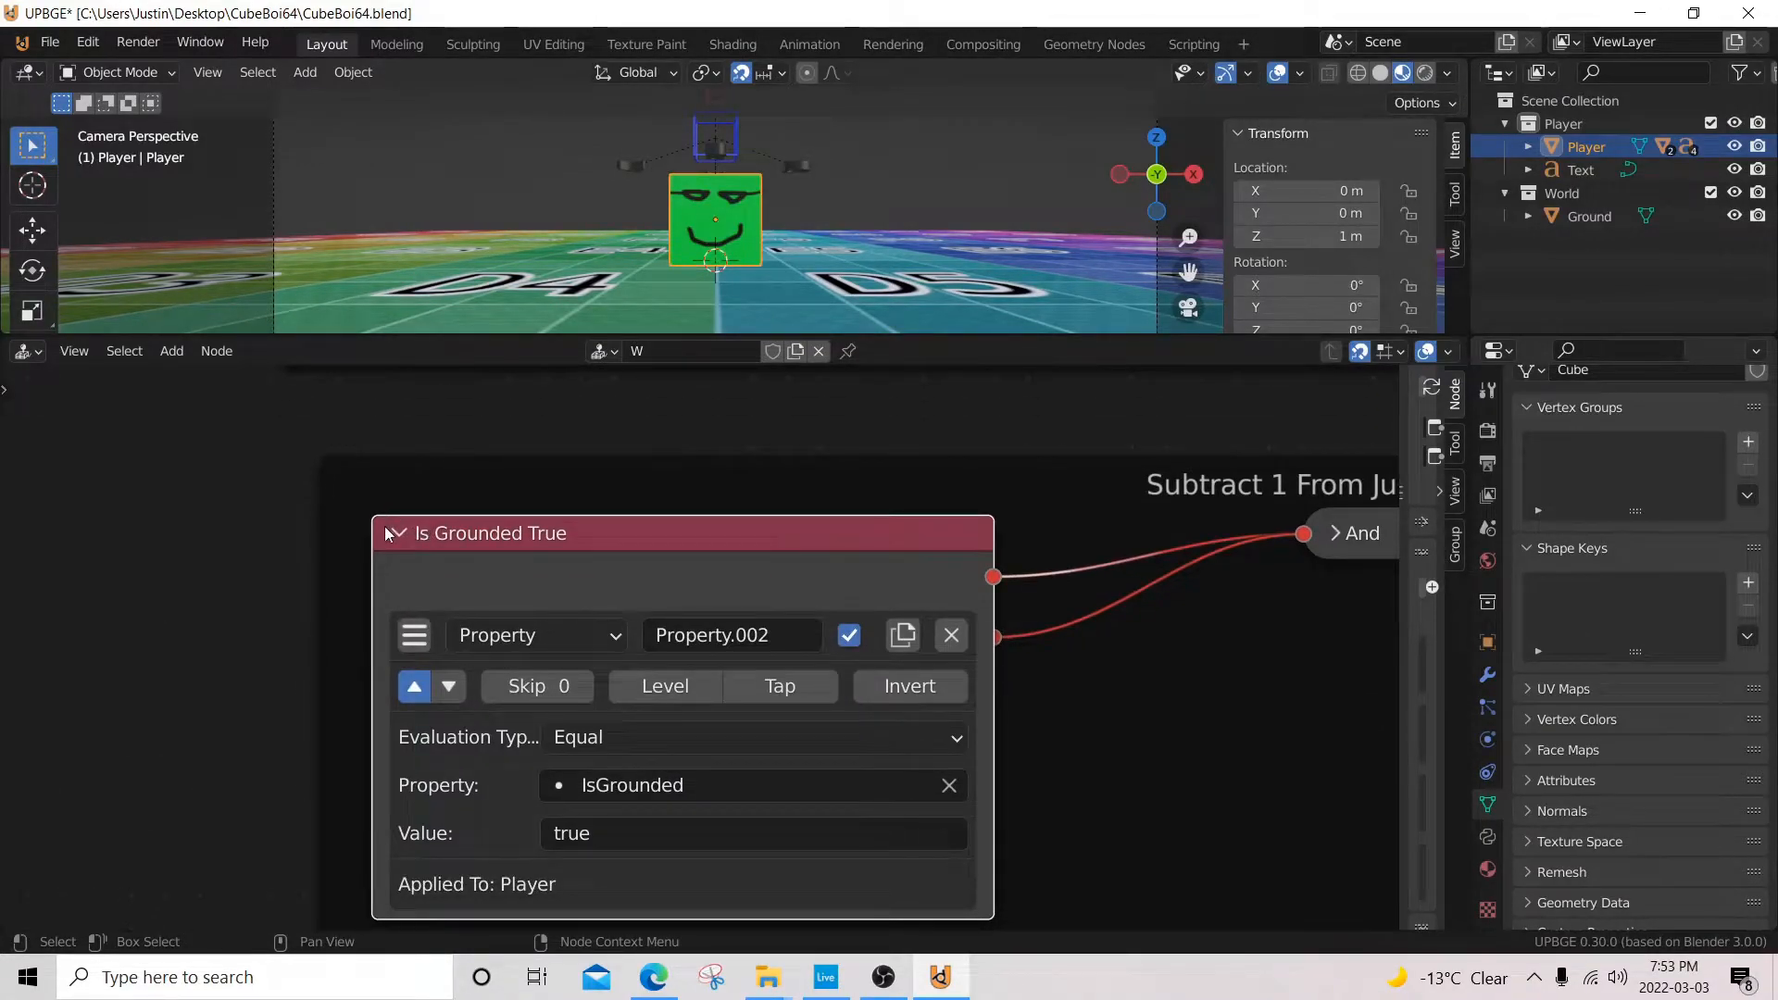
left_click(392, 534)
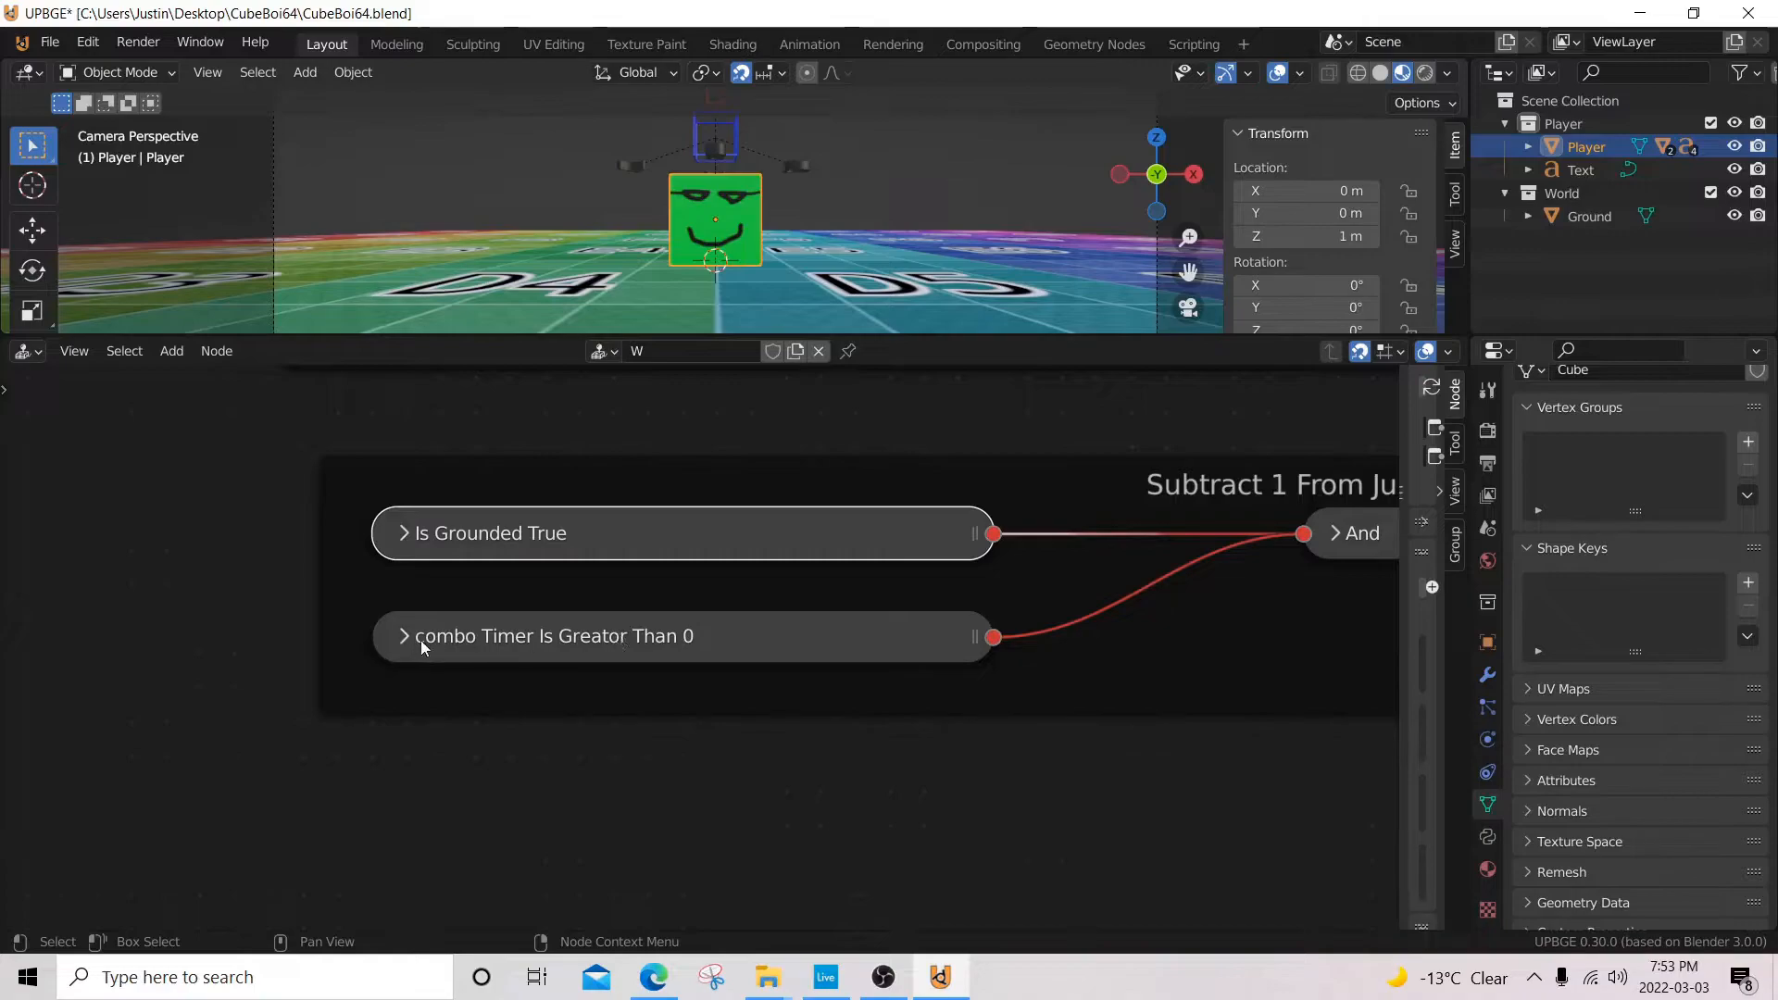
scroll(793, 607, "down", 10, "ctrl")
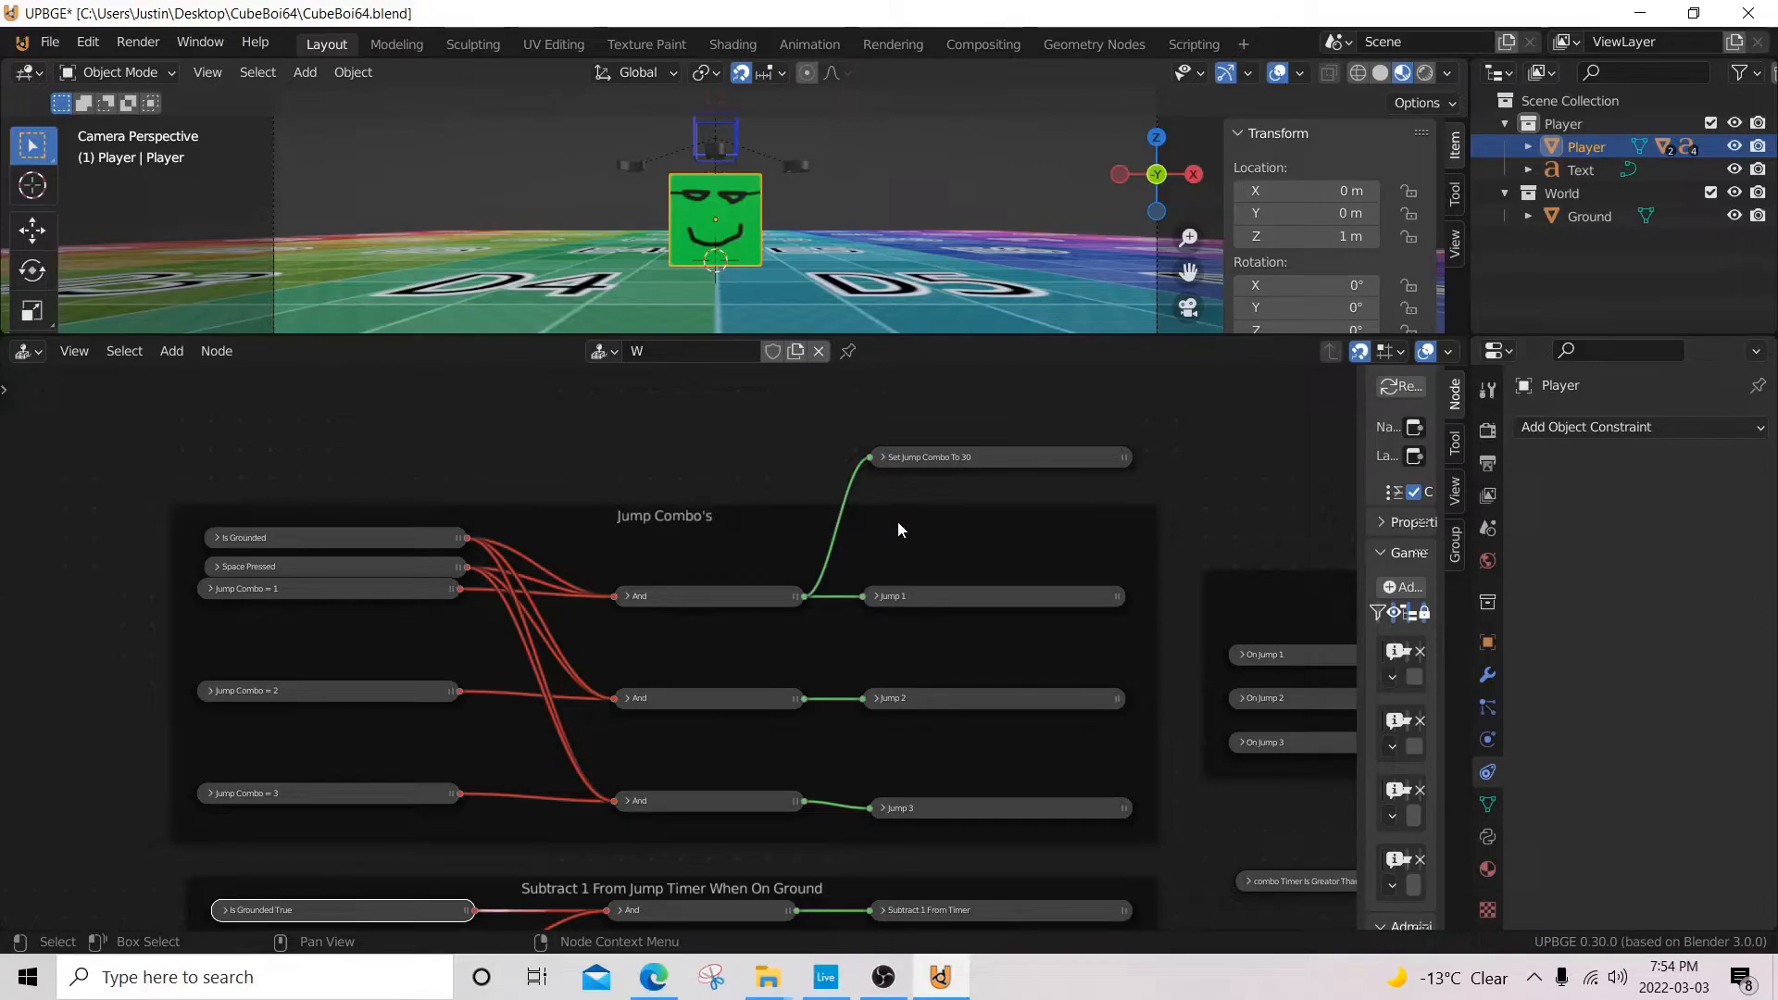
- Inspect the property settings of the Set Jump Combo To 30 actuator above the Jump Combo's frame and collapse it again
middle_click_drag(897, 529, 715, 588)
scroll(731, 583, "up", 2)
middle_click_drag(303, 538, 856, 526)
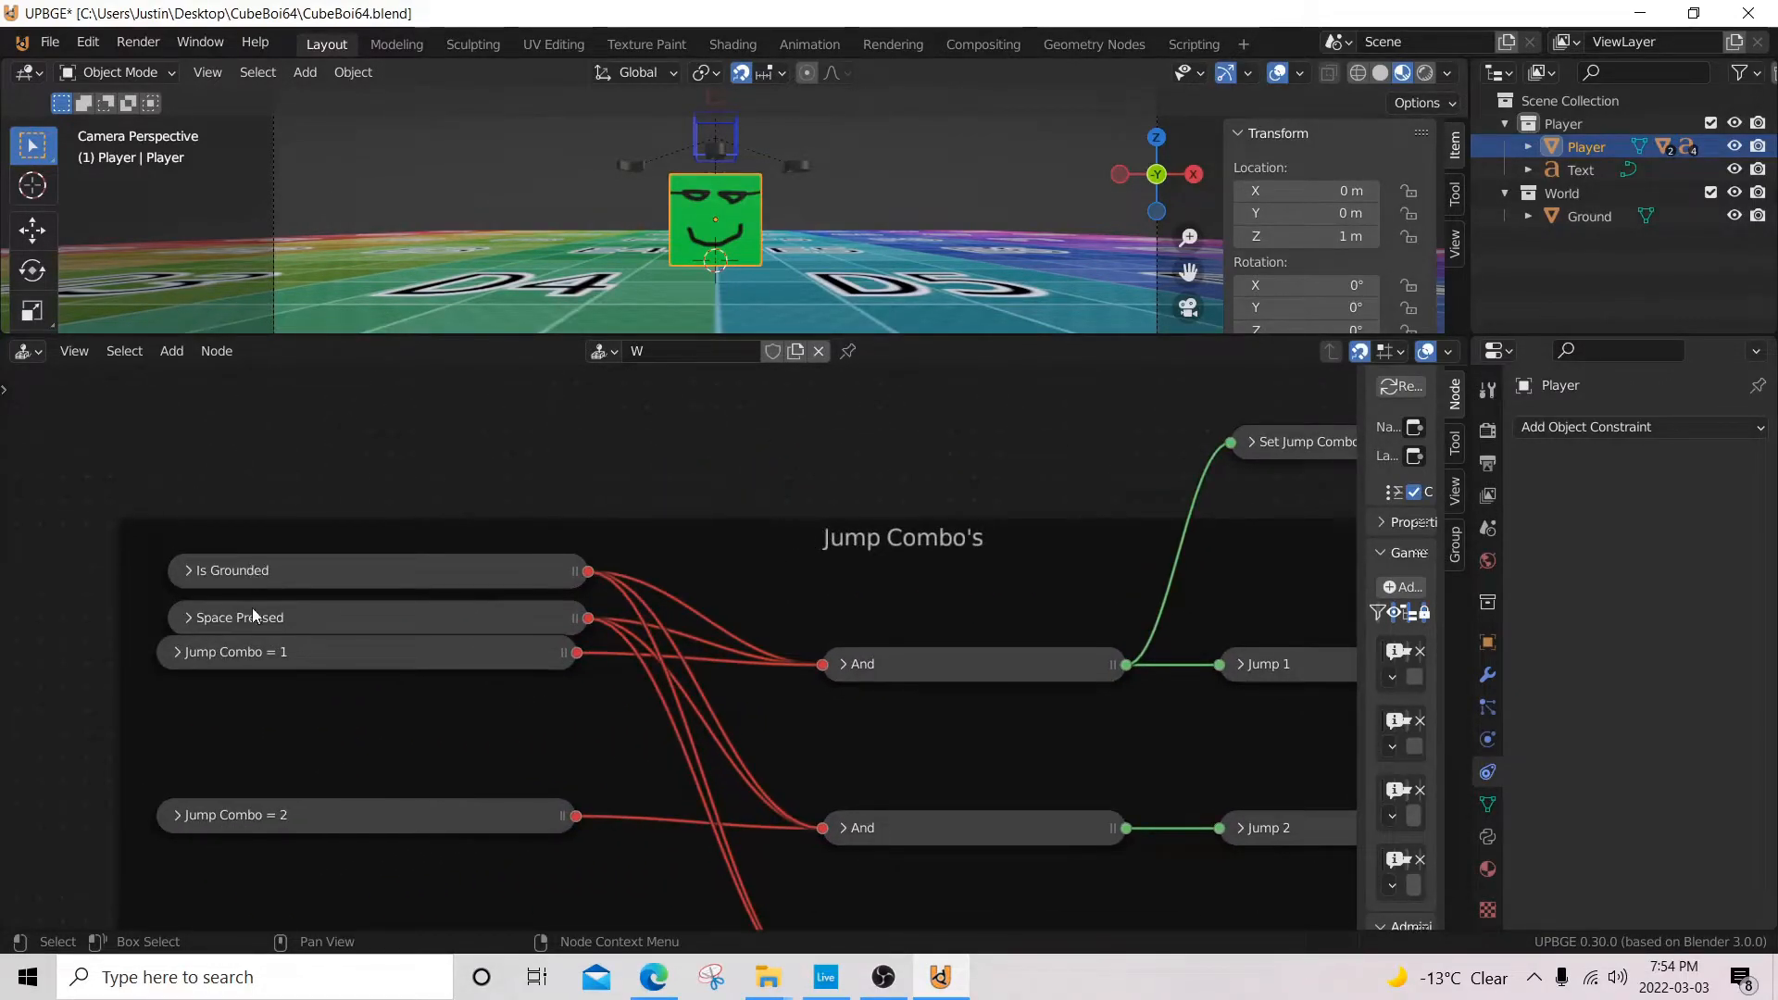
middle_click_drag(1124, 569, 494, 624)
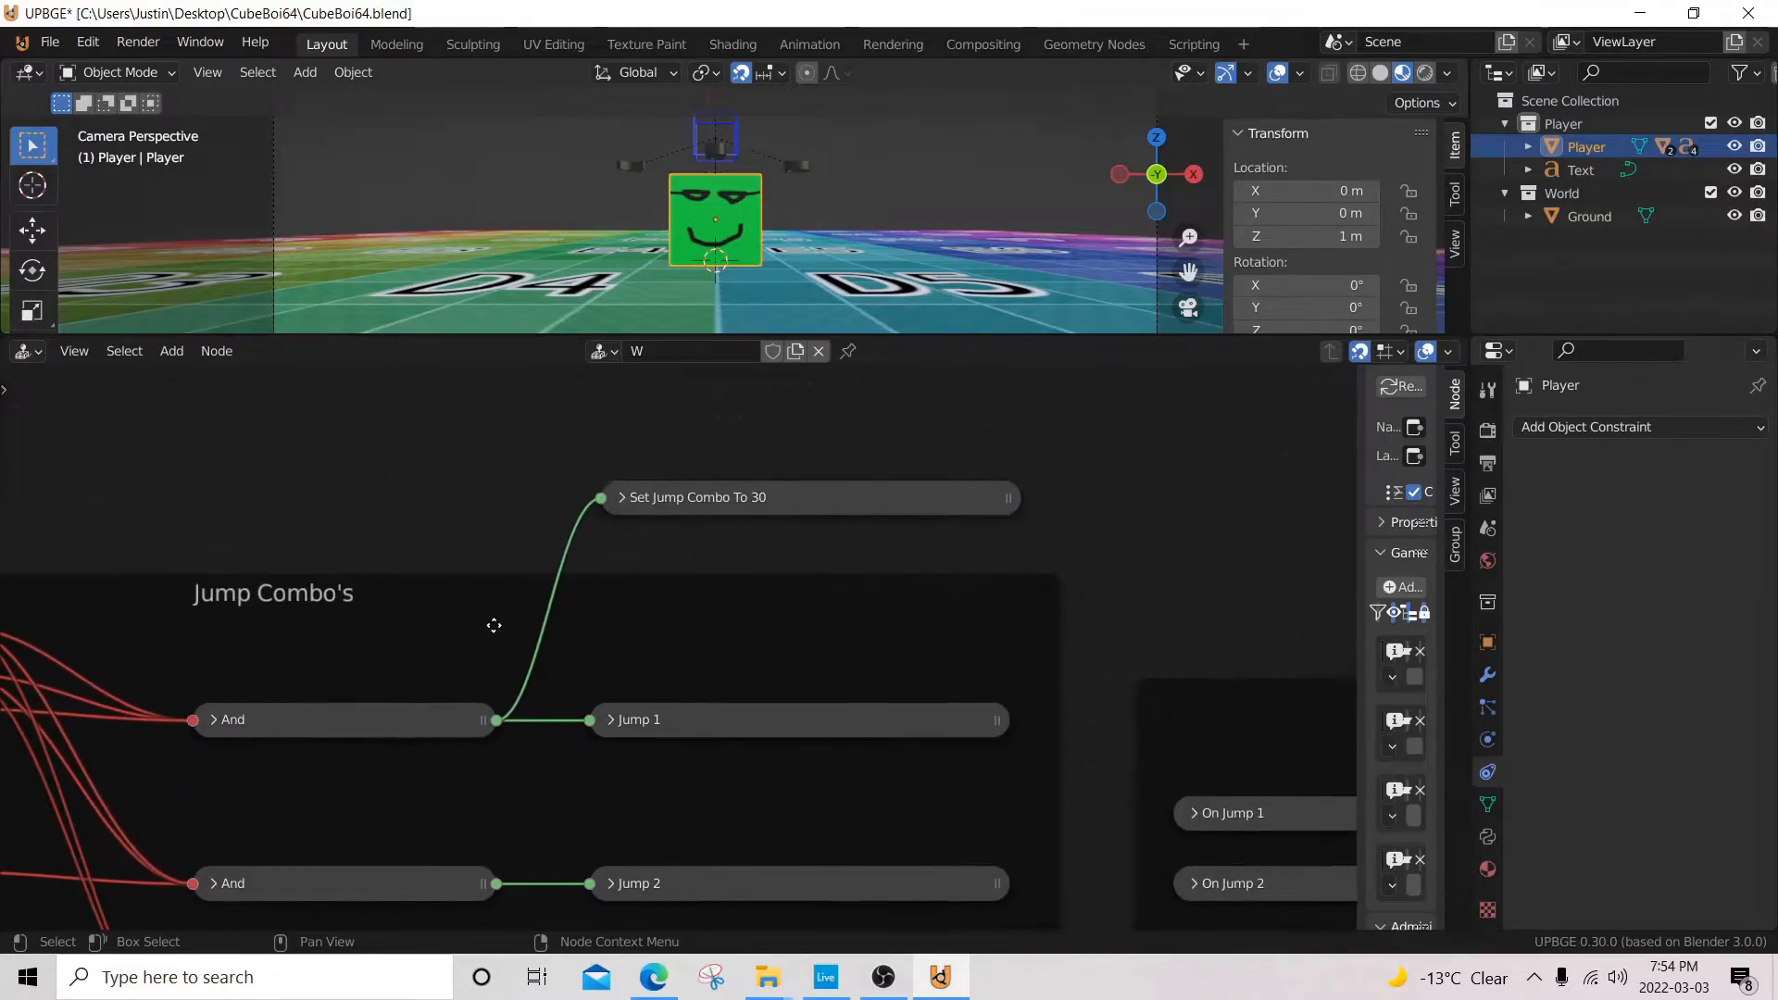
left_click(620, 498)
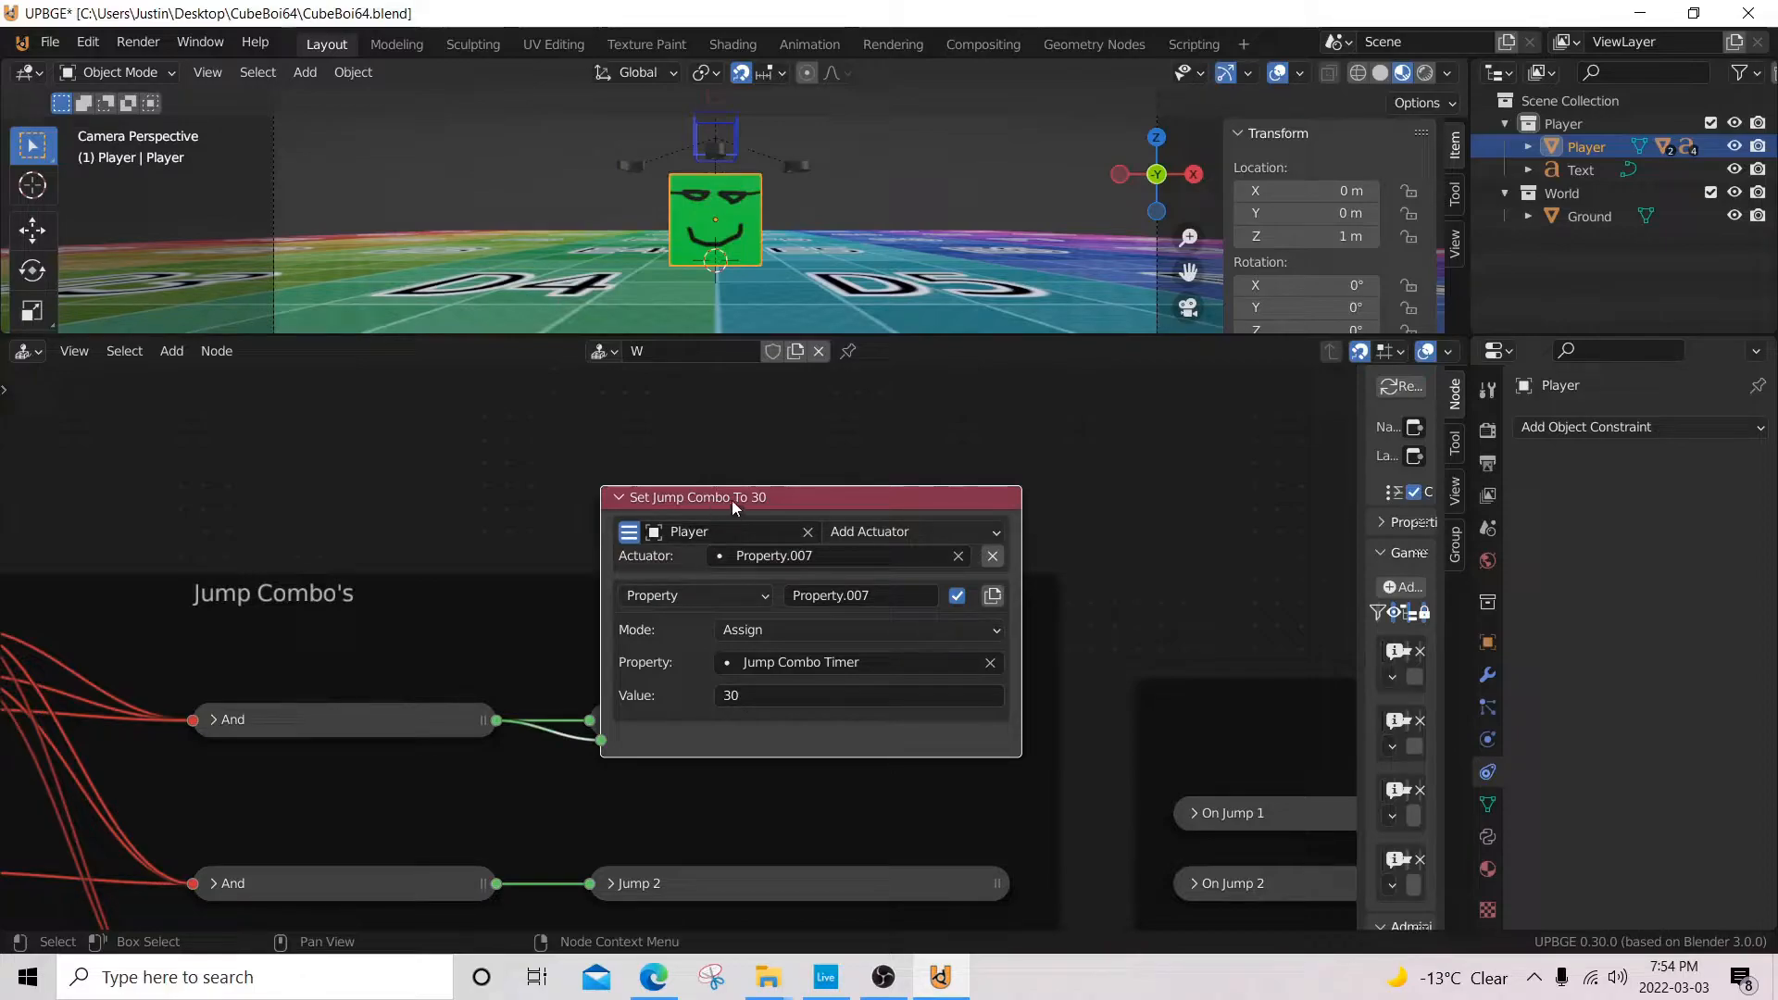
left_click(617, 500)
middle_click_drag(618, 501, 926, 380)
- Follow the Subtract 1 From Jump Timer When On Ground frame from its sensors to the Subtract 1 From Timer actuator
scroll(524, 770, "down", 6)
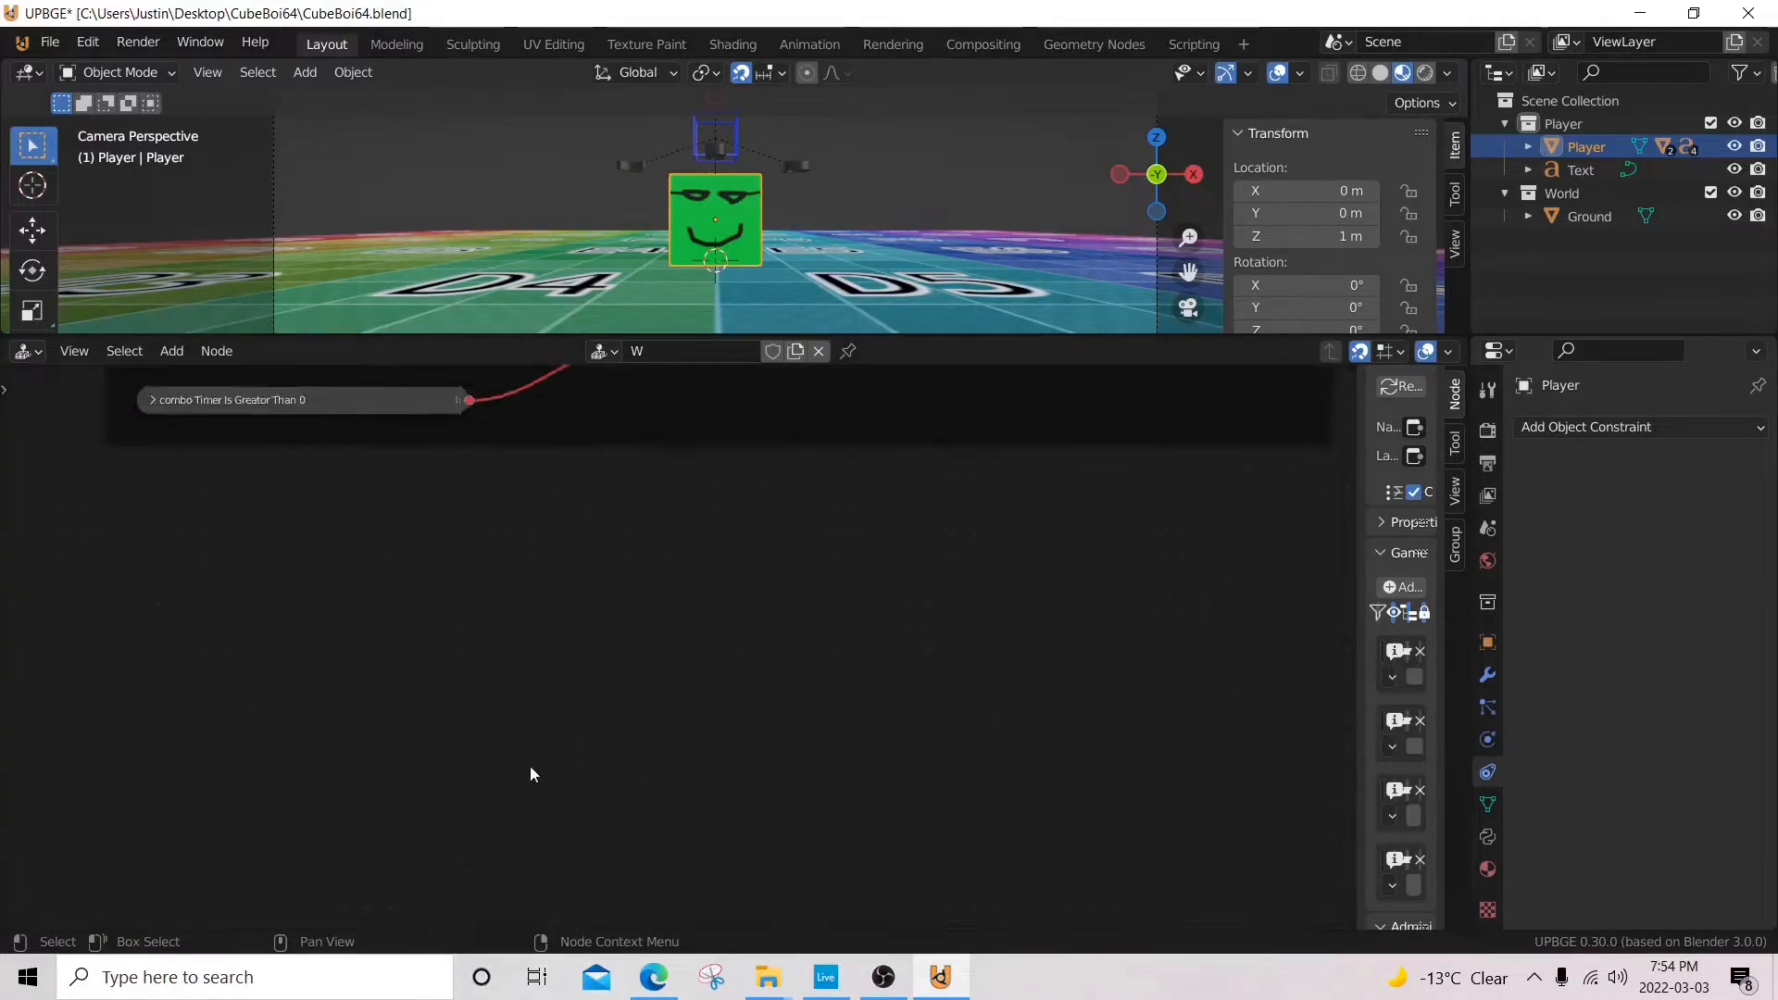
middle_click_drag(562, 704, 664, 812)
scroll(528, 720, "up", 4)
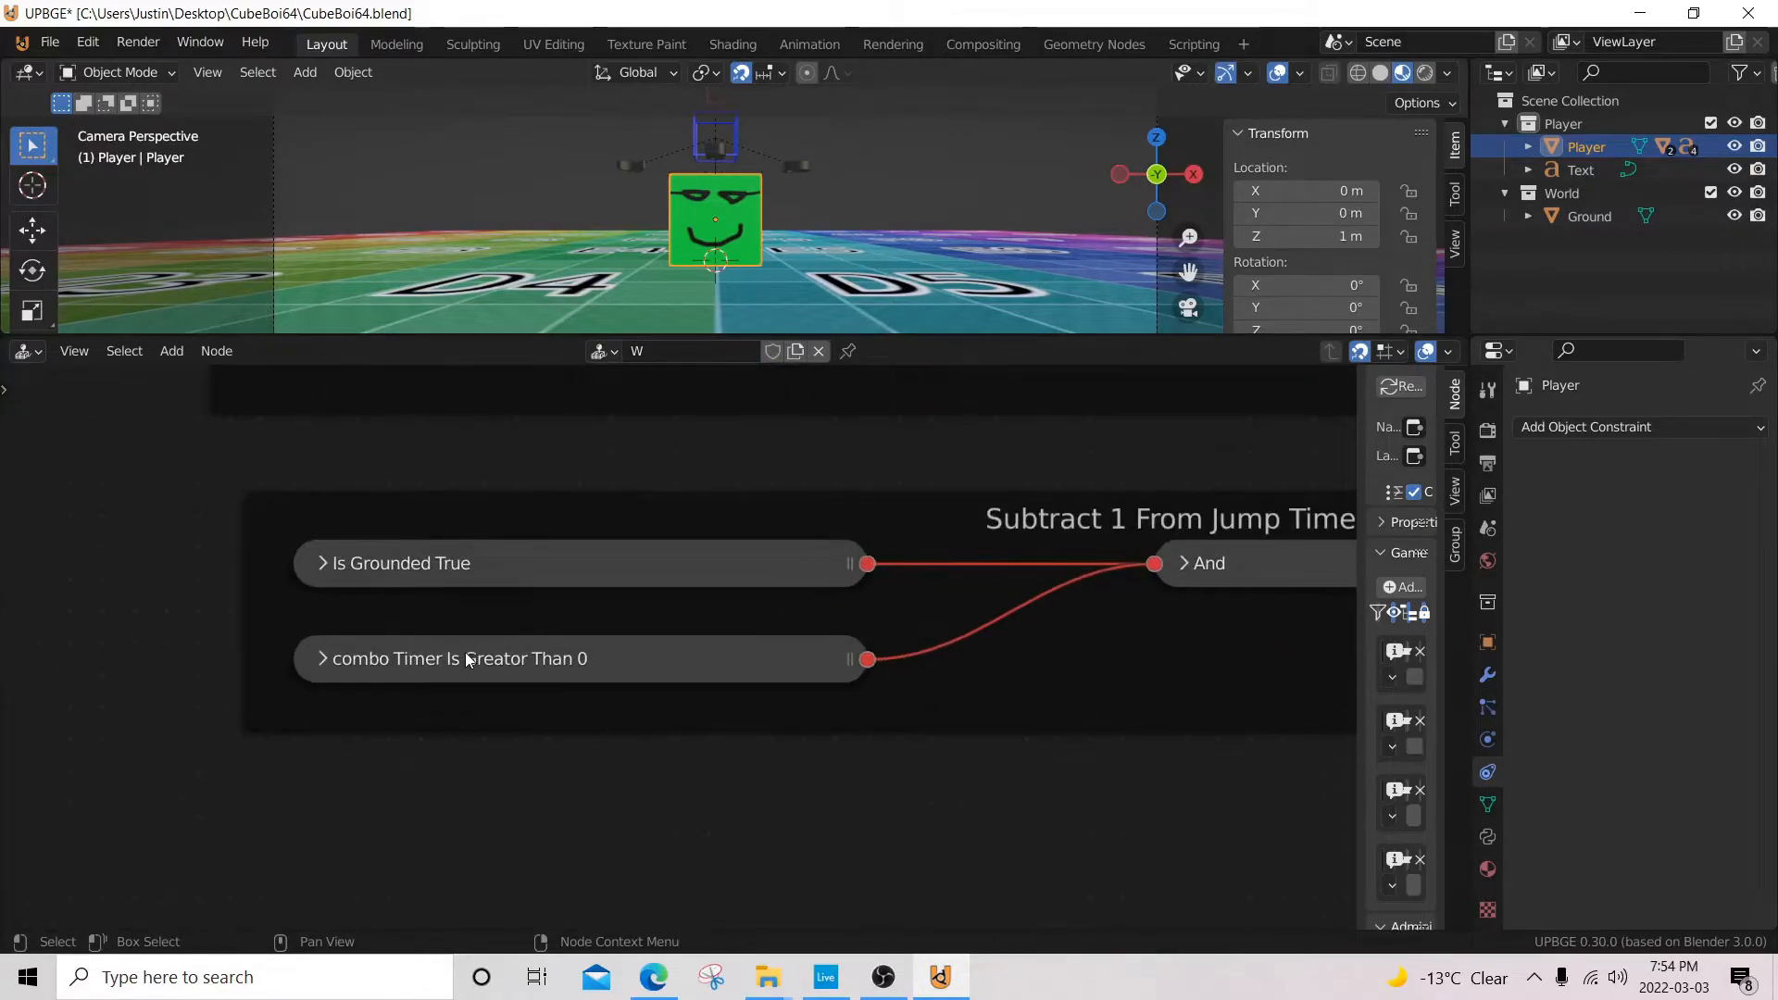
scroll(850, 710, "down", 2)
middle_click_drag(992, 732, 550, 670)
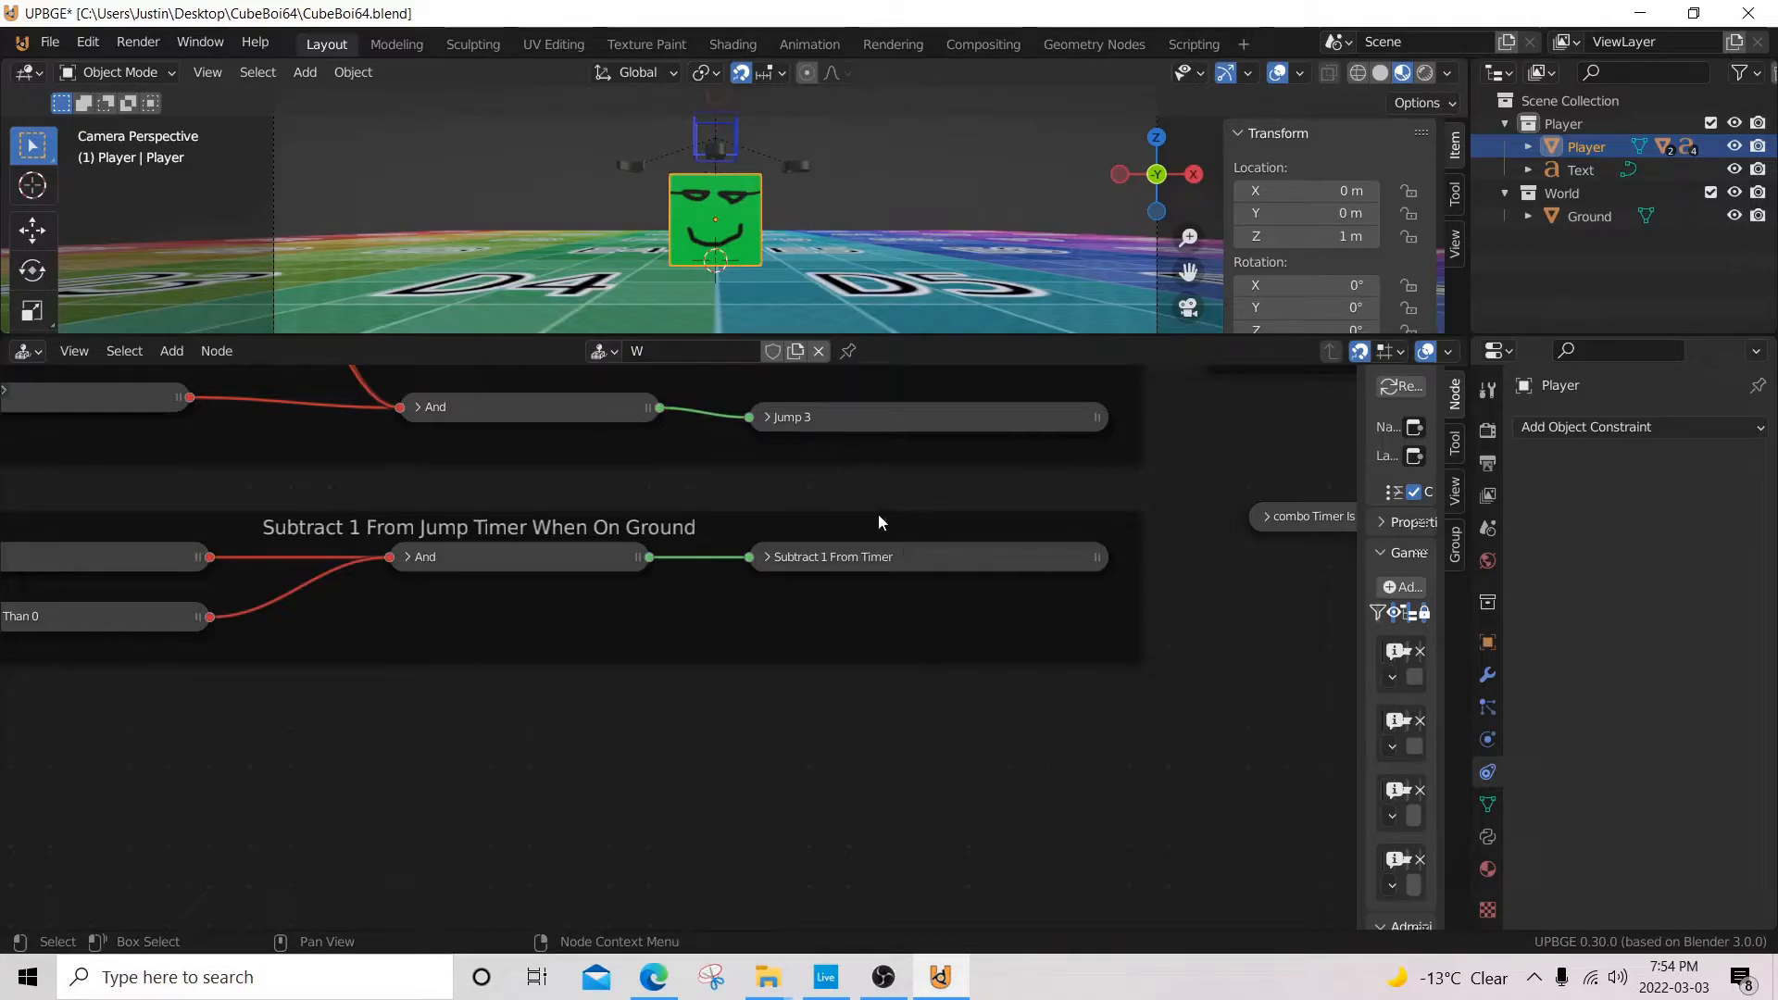
scroll(875, 533, "down", 5)
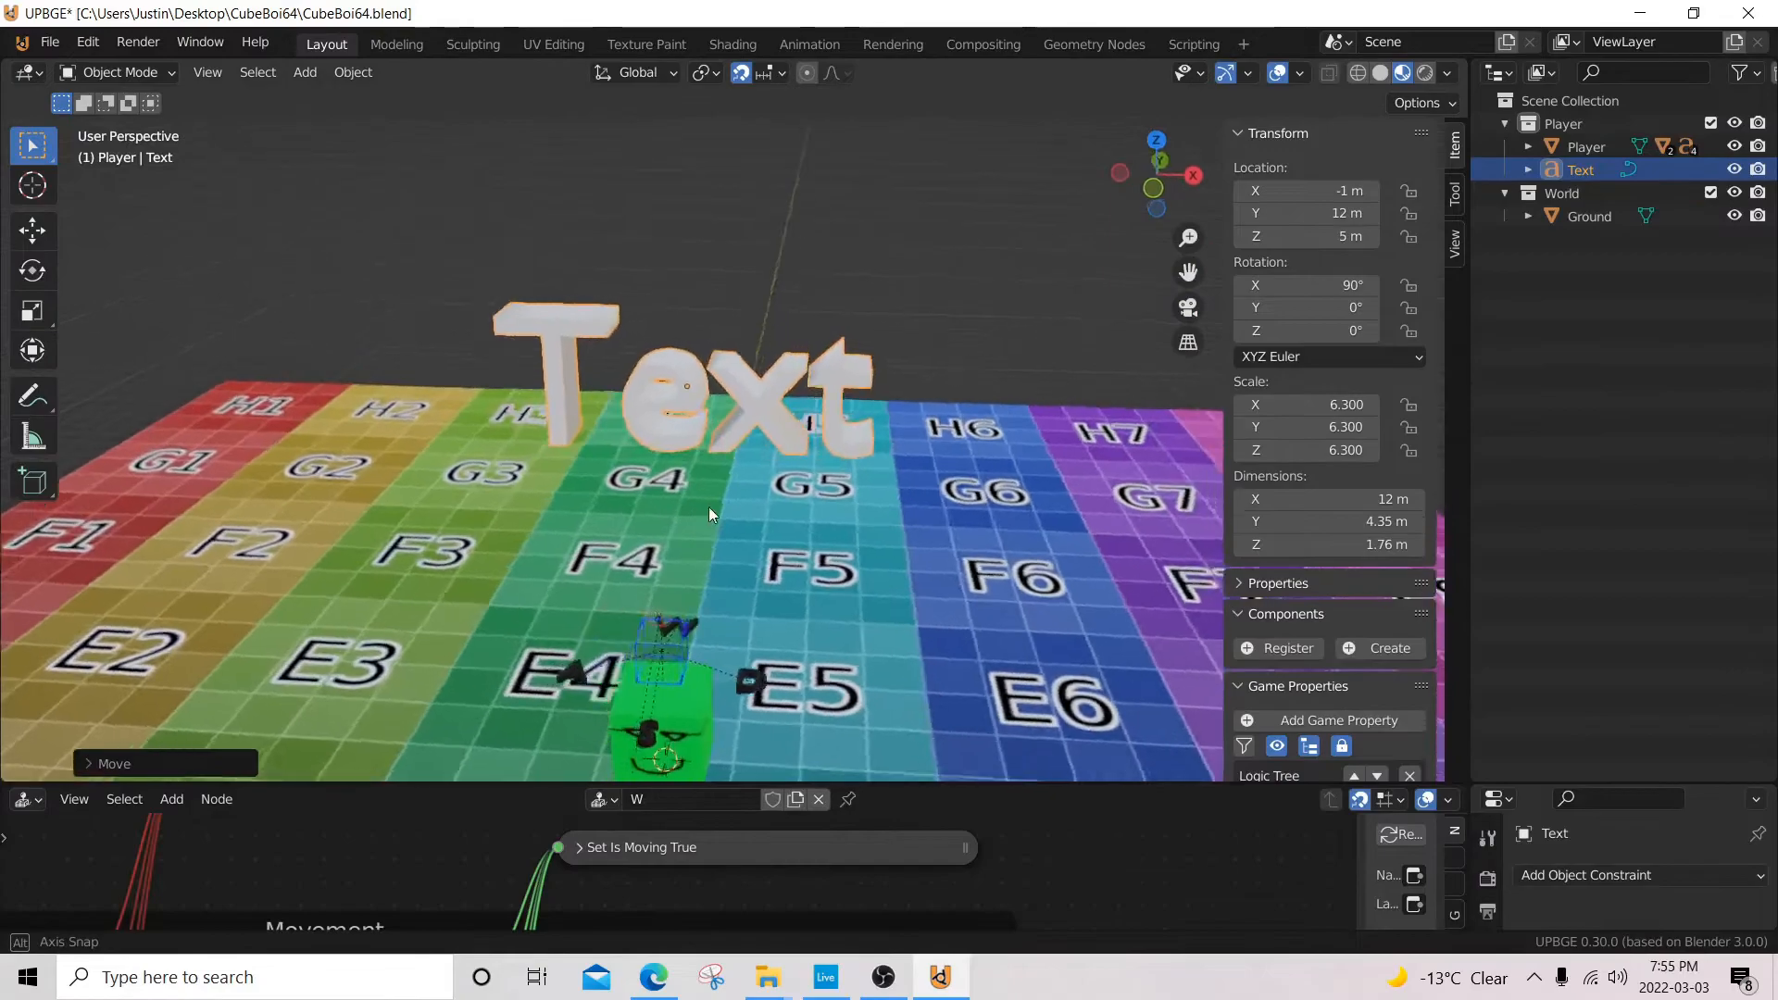
- Switch the node area to the Logic Node Editor, enlarge it, and open the Test logic tree for the Text object
middle_click_drag(709, 514, 890, 490)
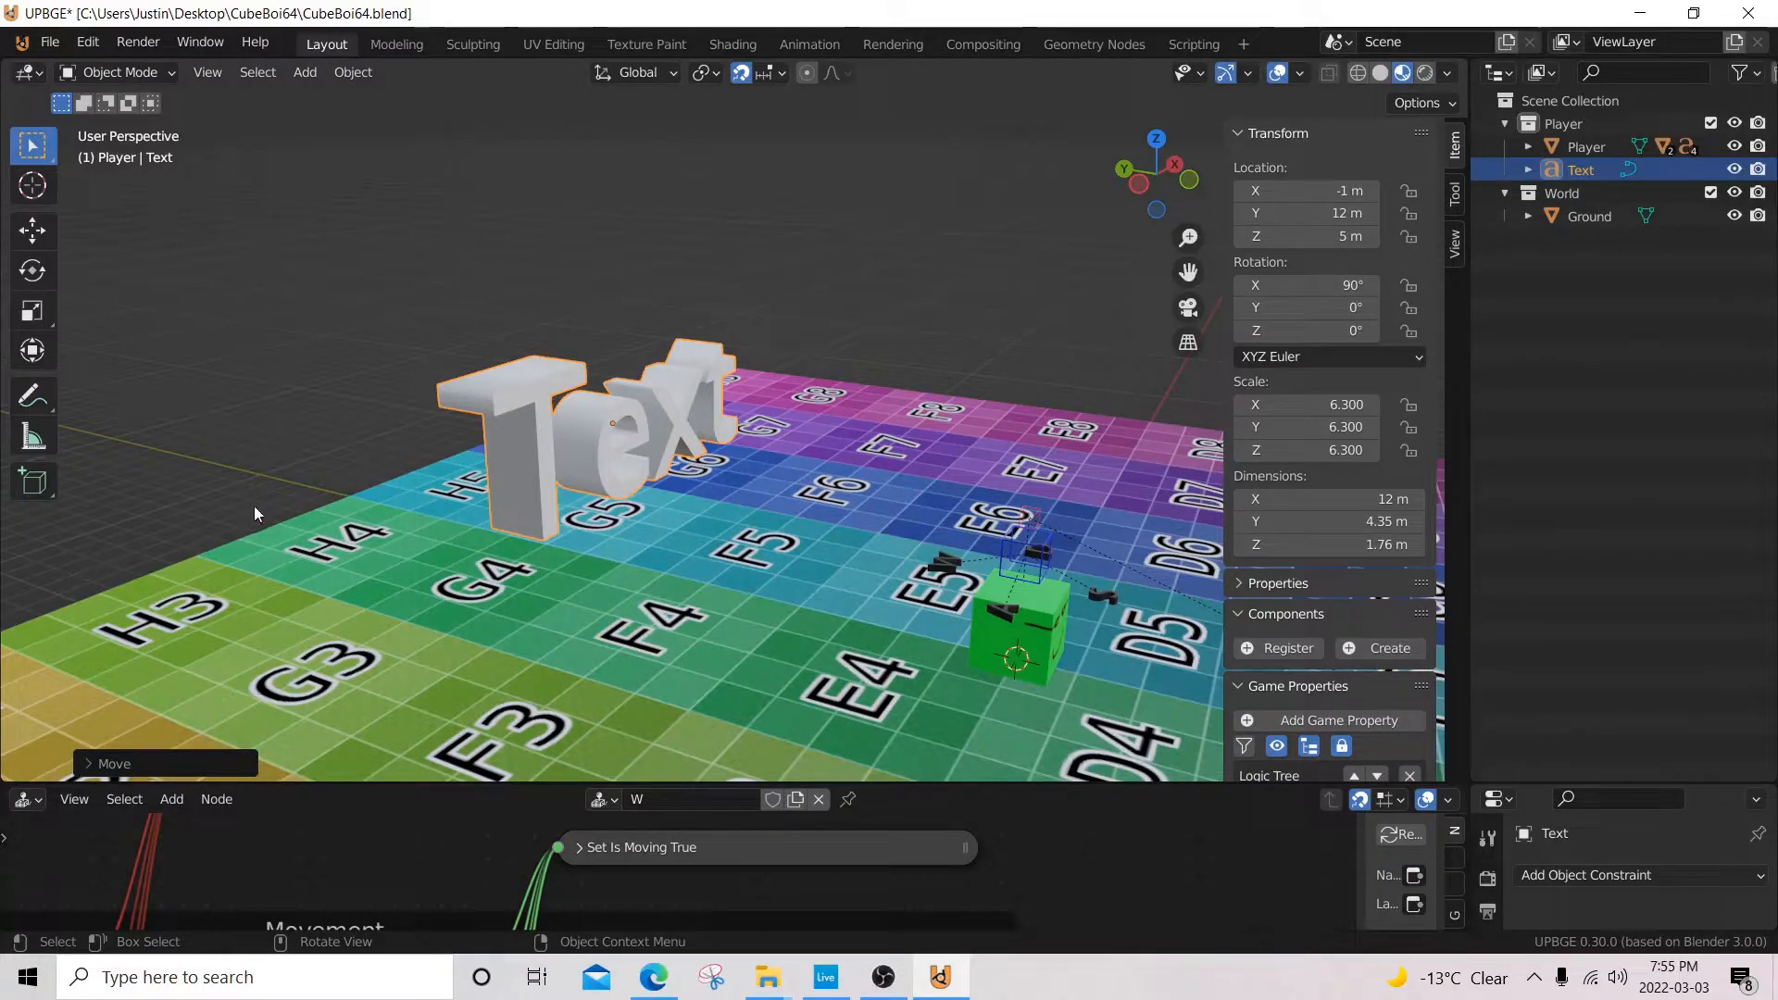
left_click(27, 799)
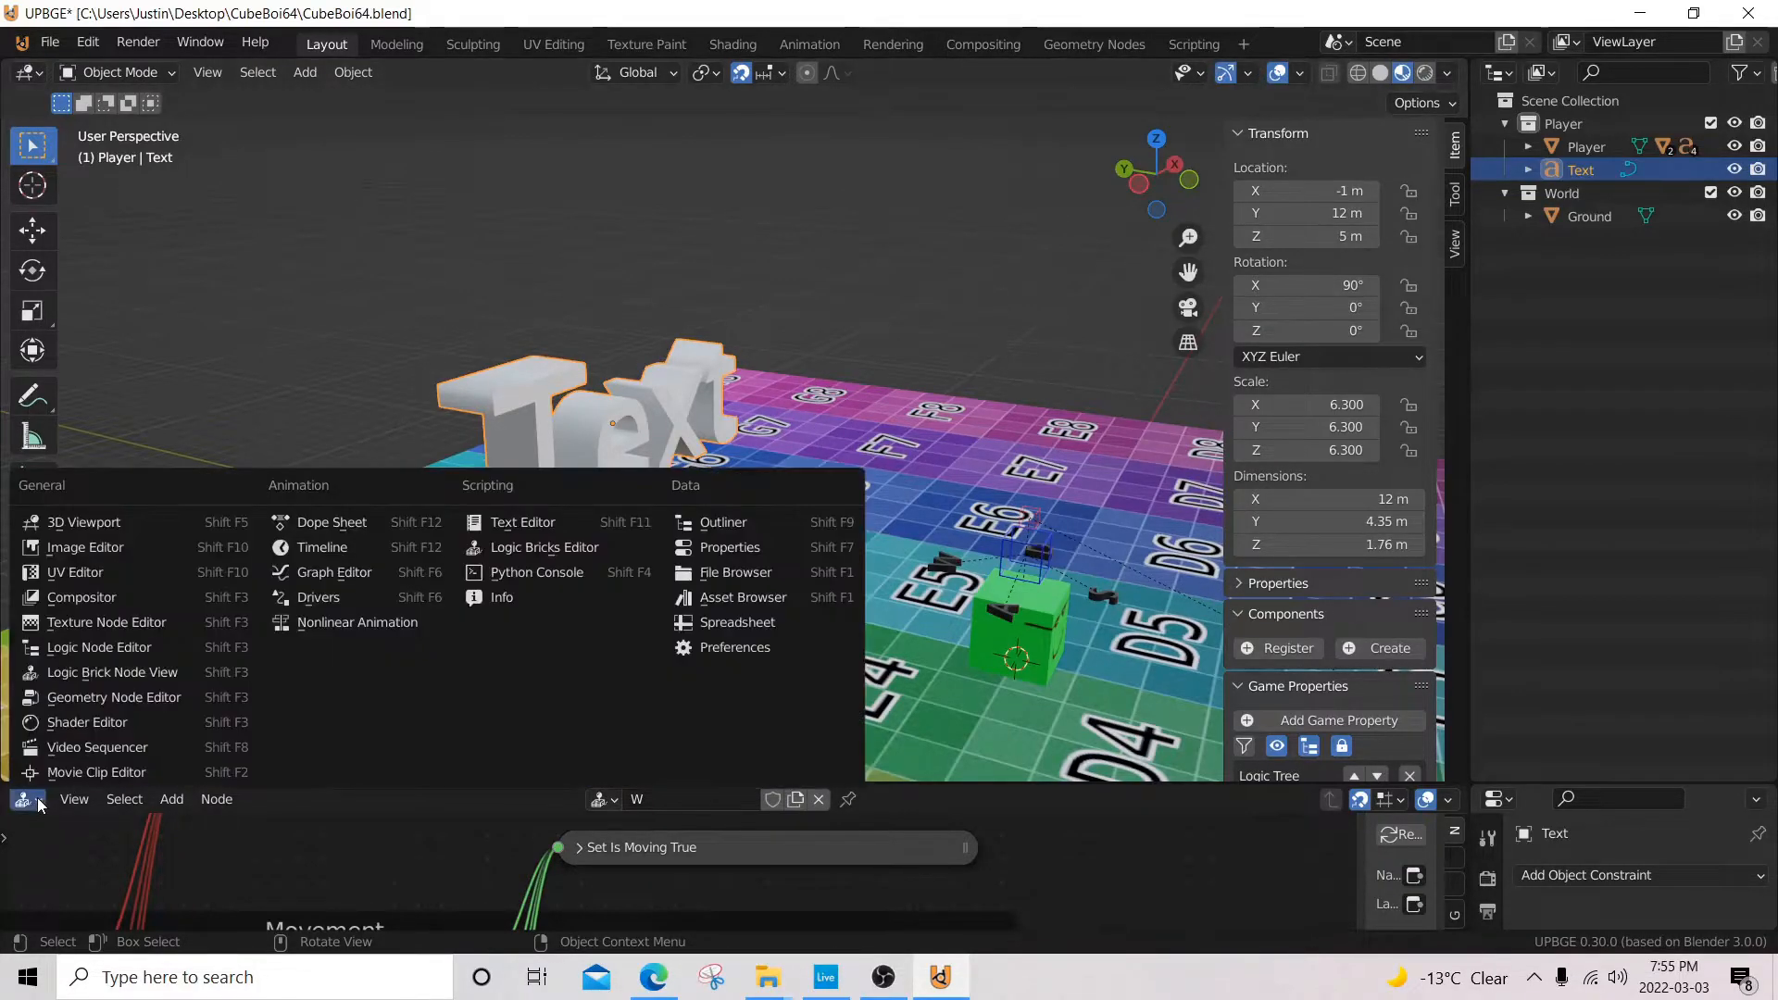
left_click(94, 653)
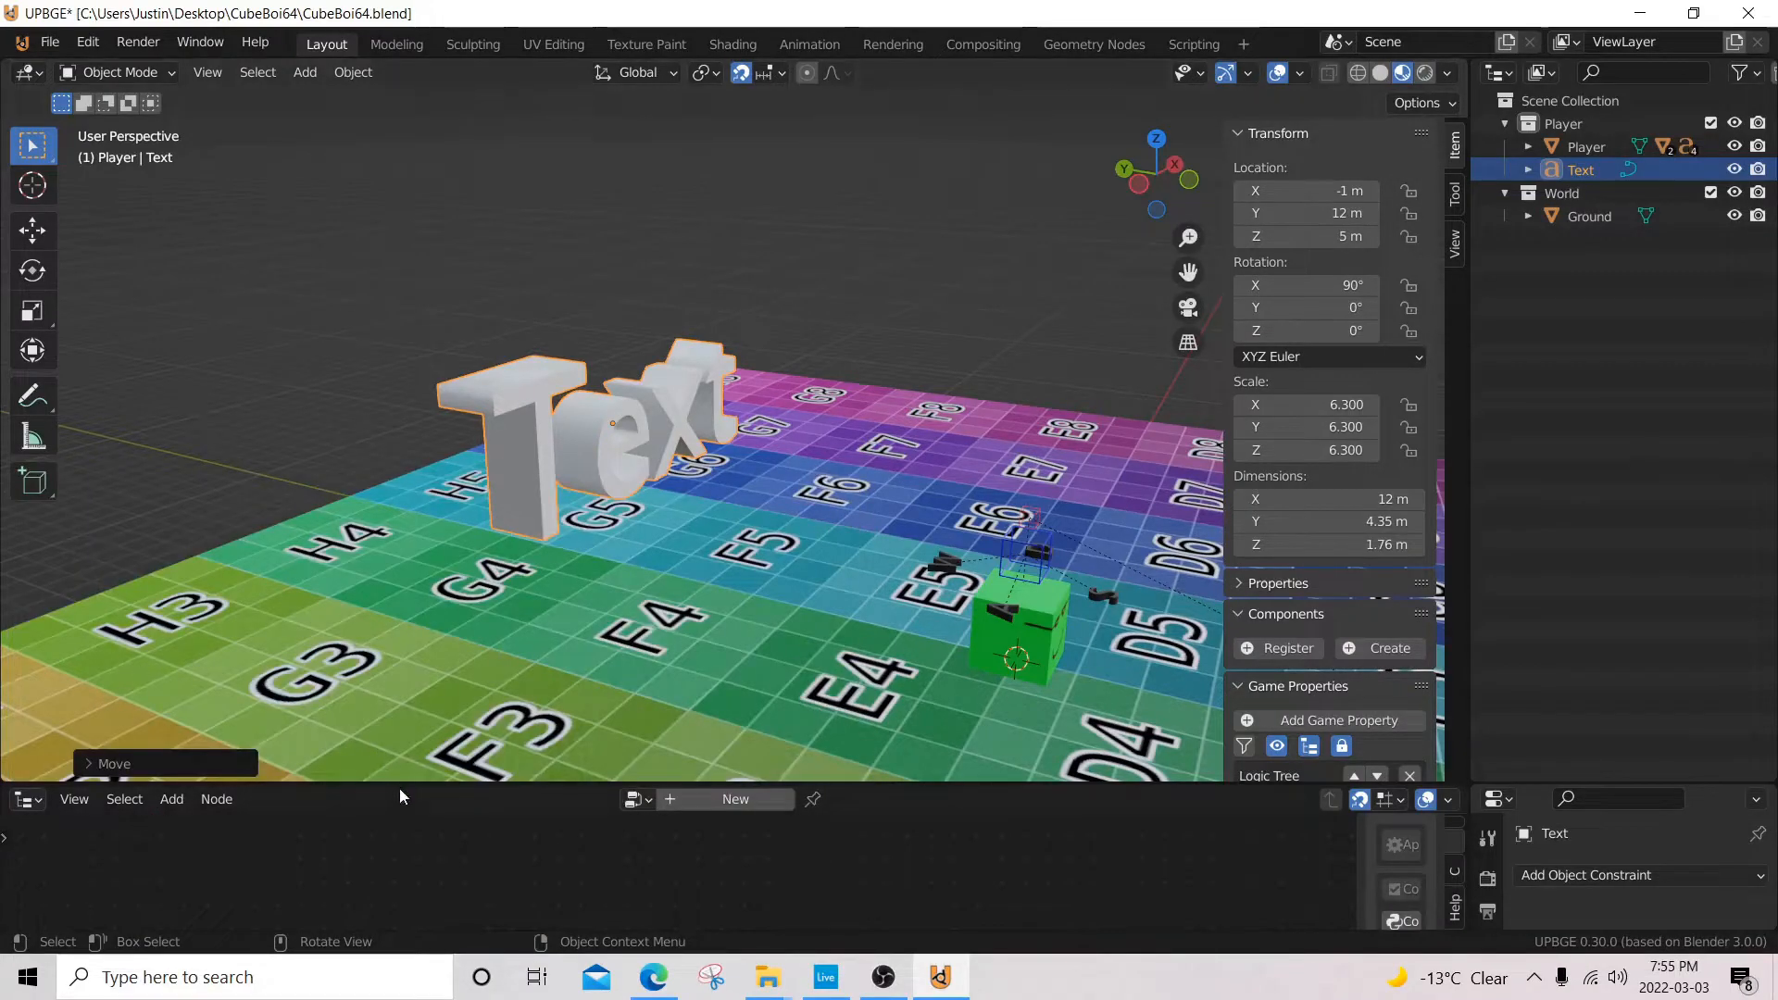
left_click_drag(400, 785, 417, 504)
left_click(637, 518)
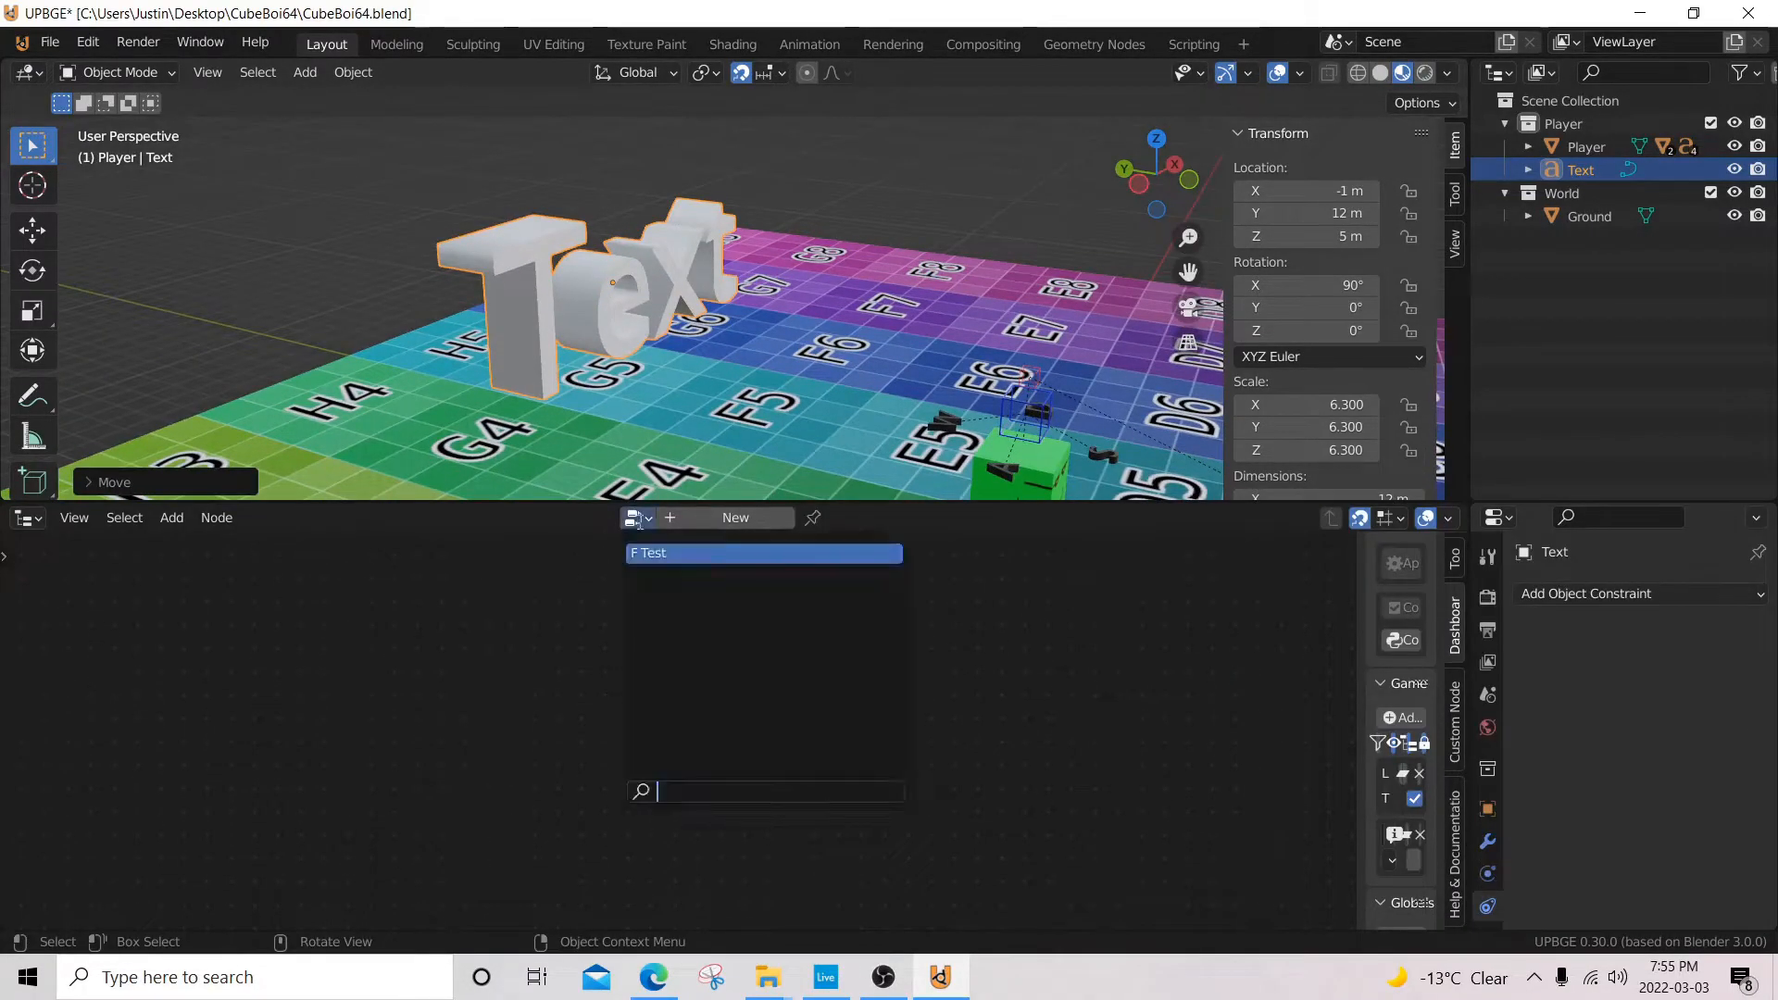
left_click(654, 552)
left_click(445, 600)
left_click(905, 587)
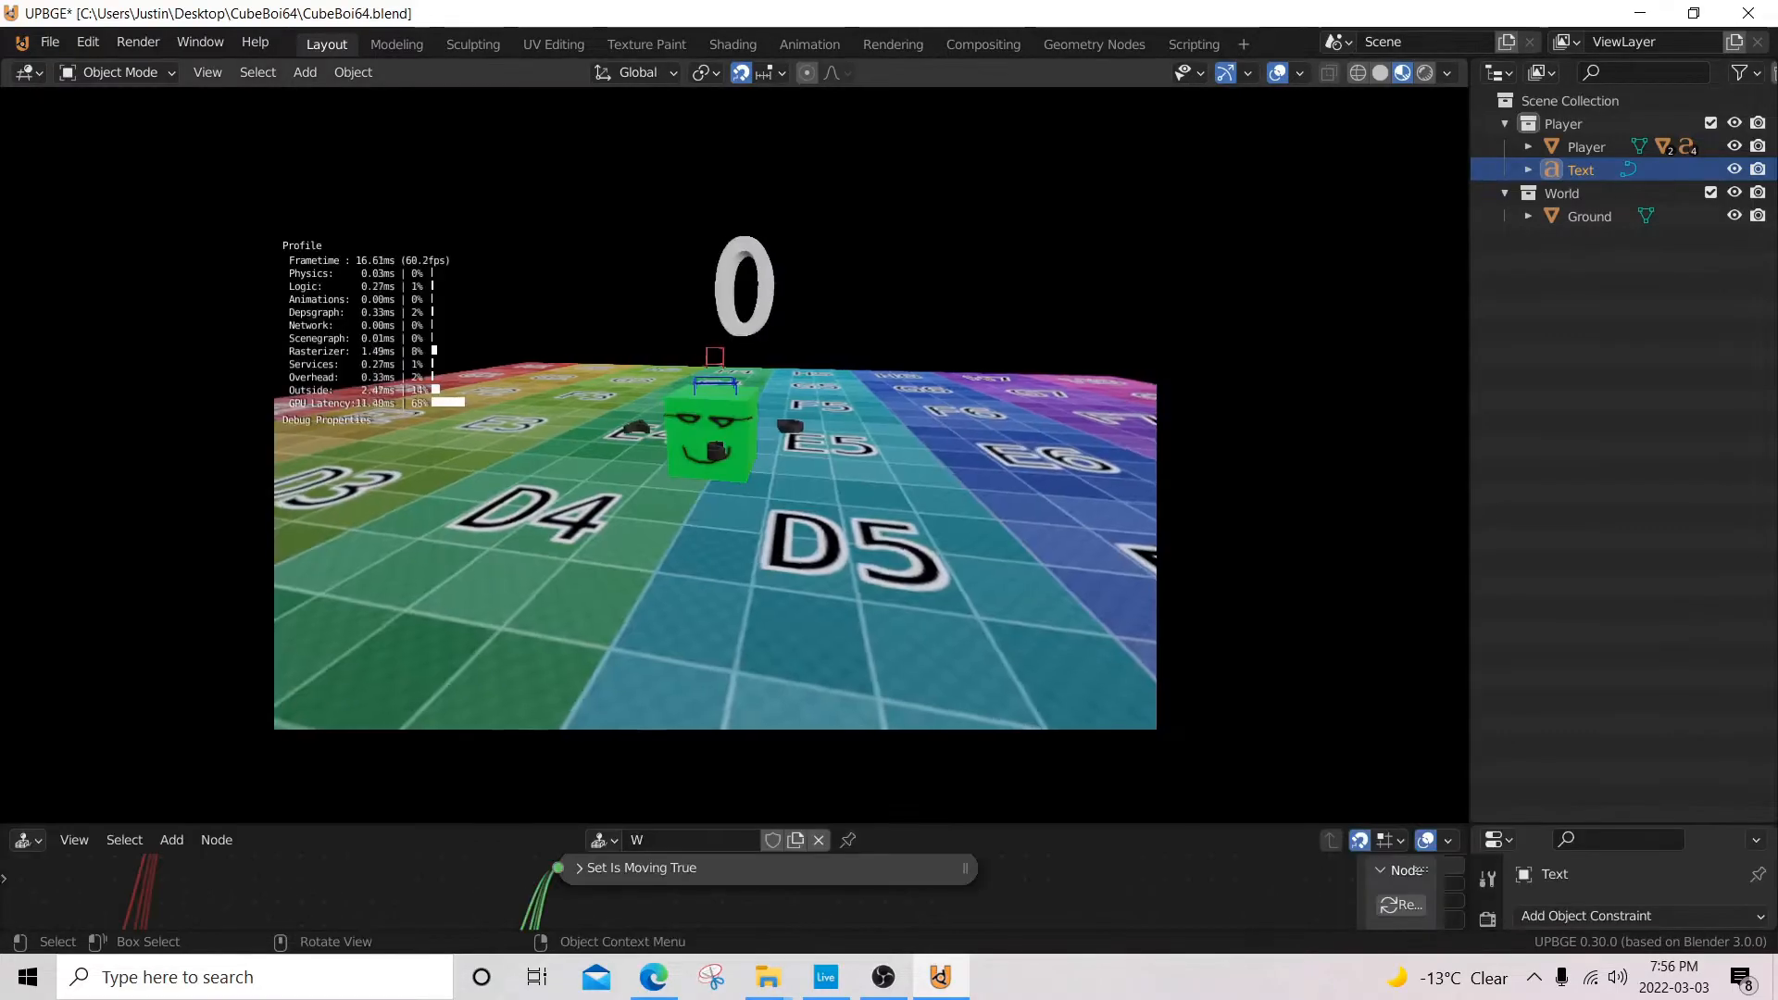
- Run and jump the cube around the numbered grid in the running game to test the combo timer display, and end the game
key("a")
key("d")
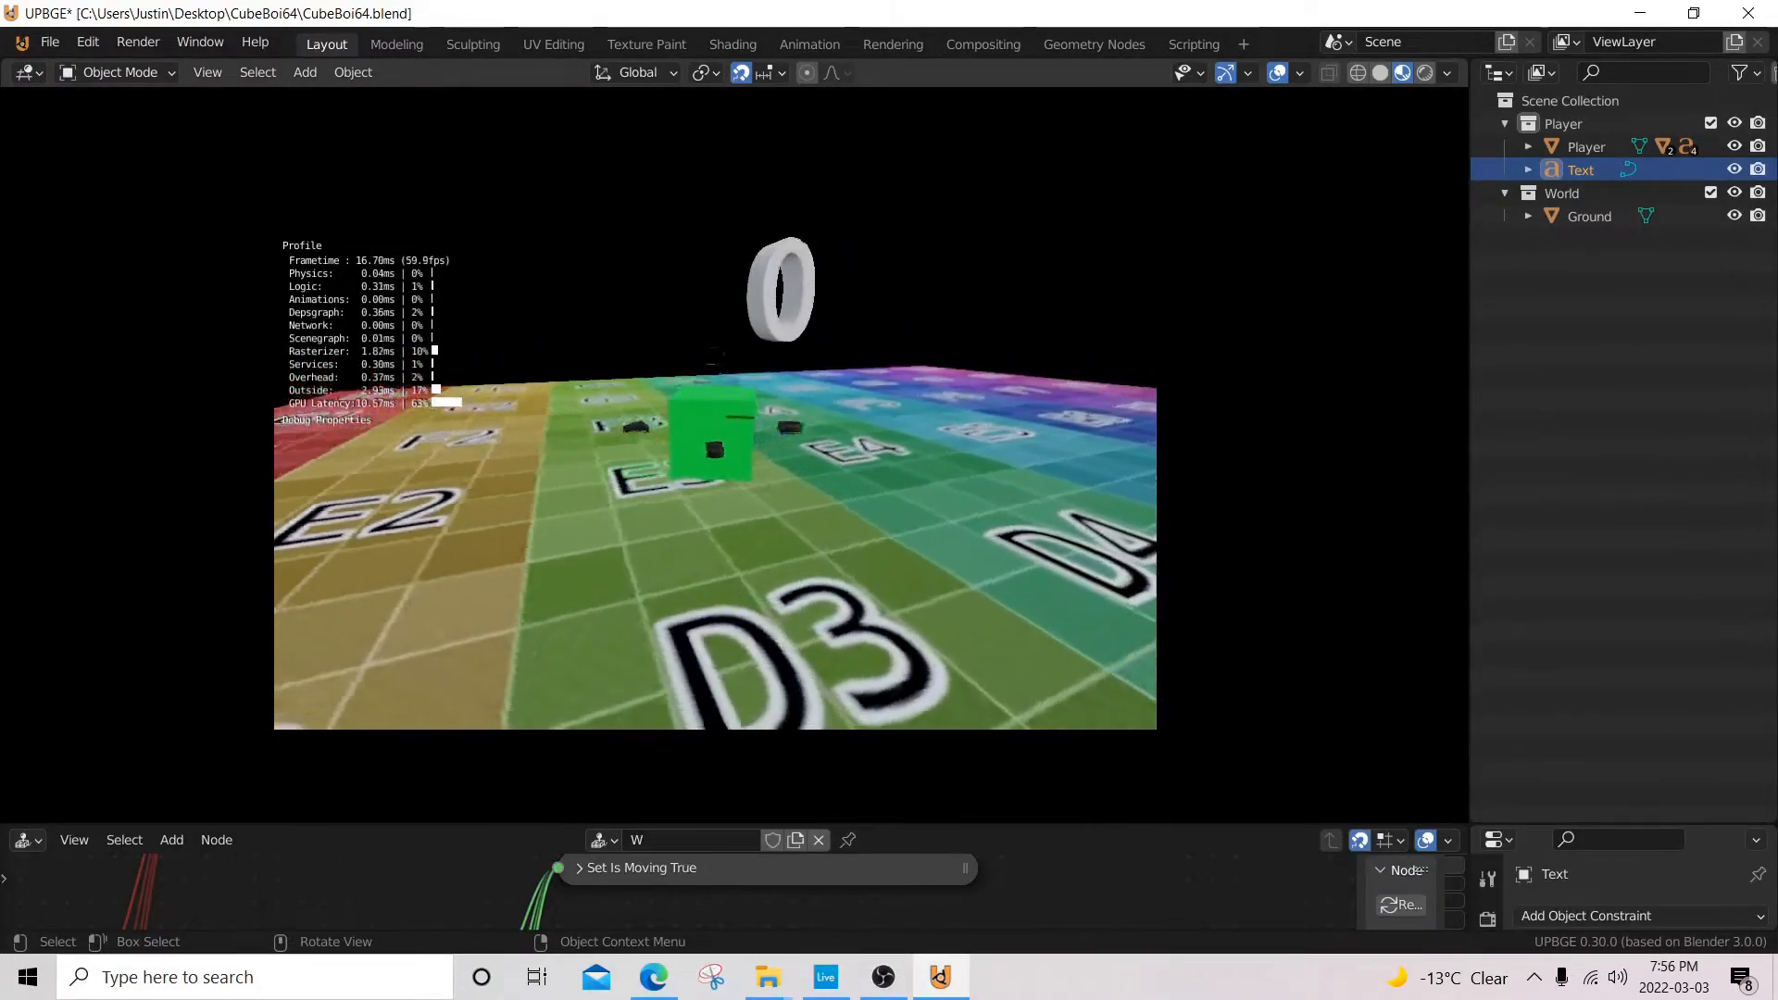
key("d")
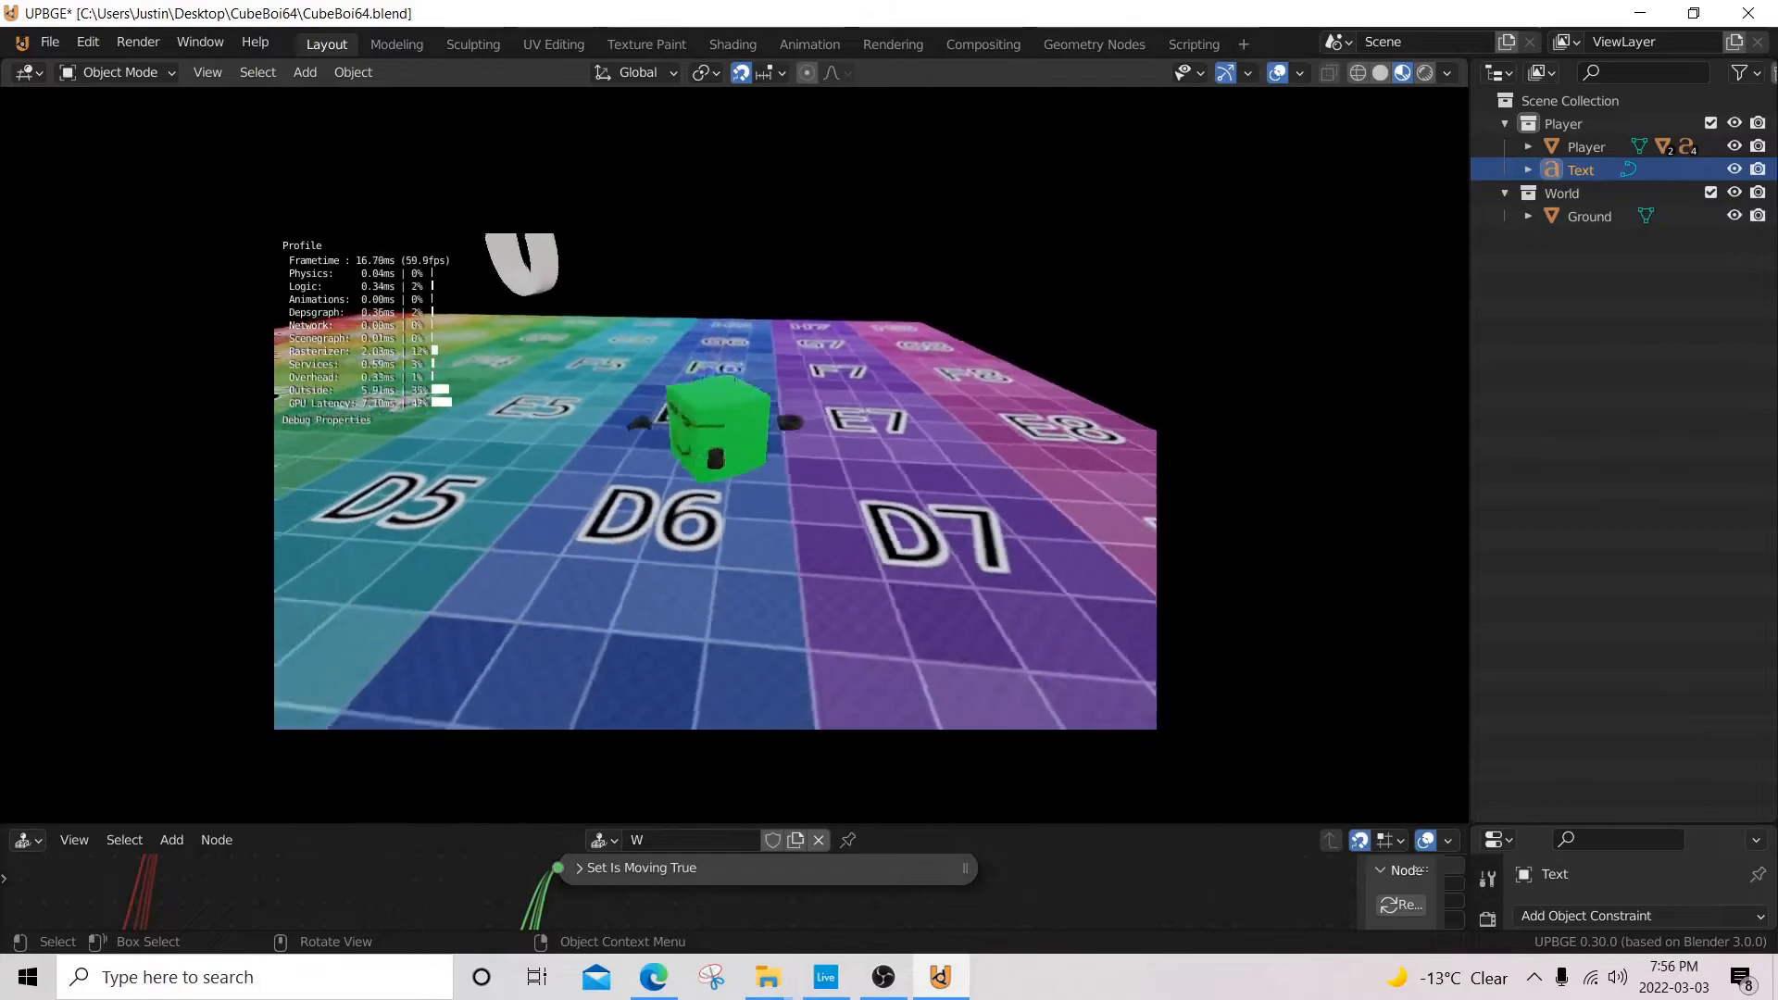
key("a")
key("s")
key("d")
key("d")
key("w")
key("a")
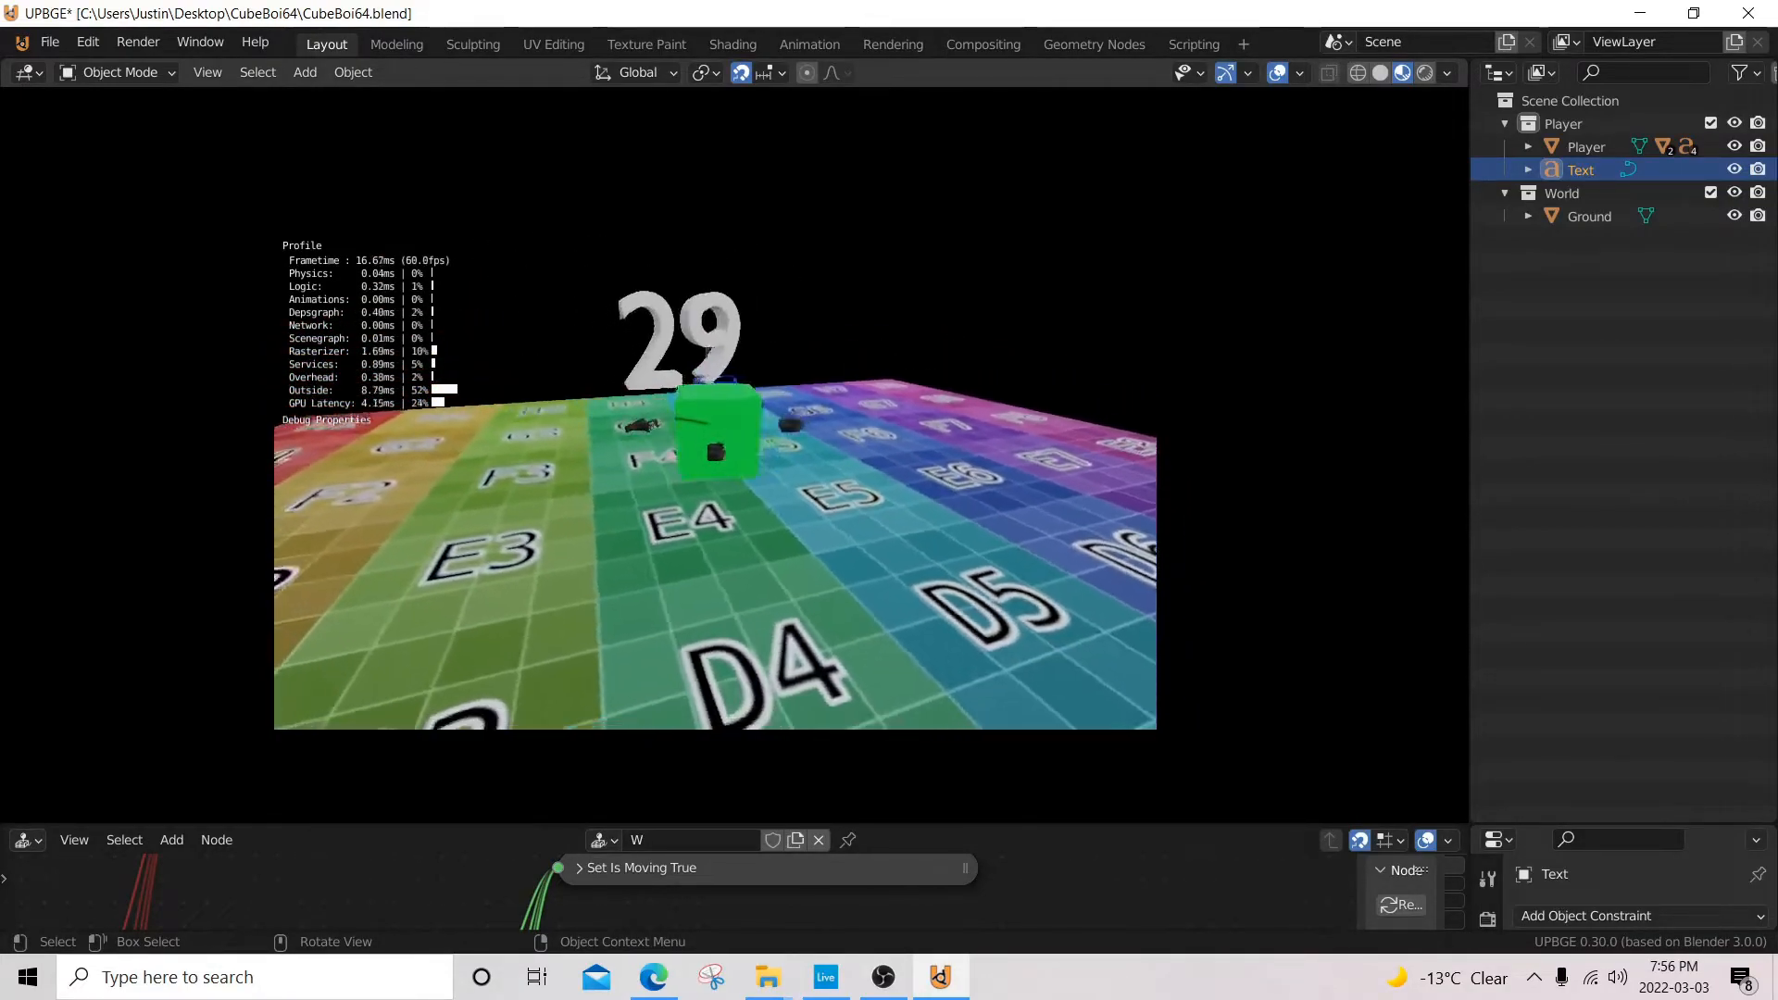
key("s")
key("d")
key("w")
key("s")
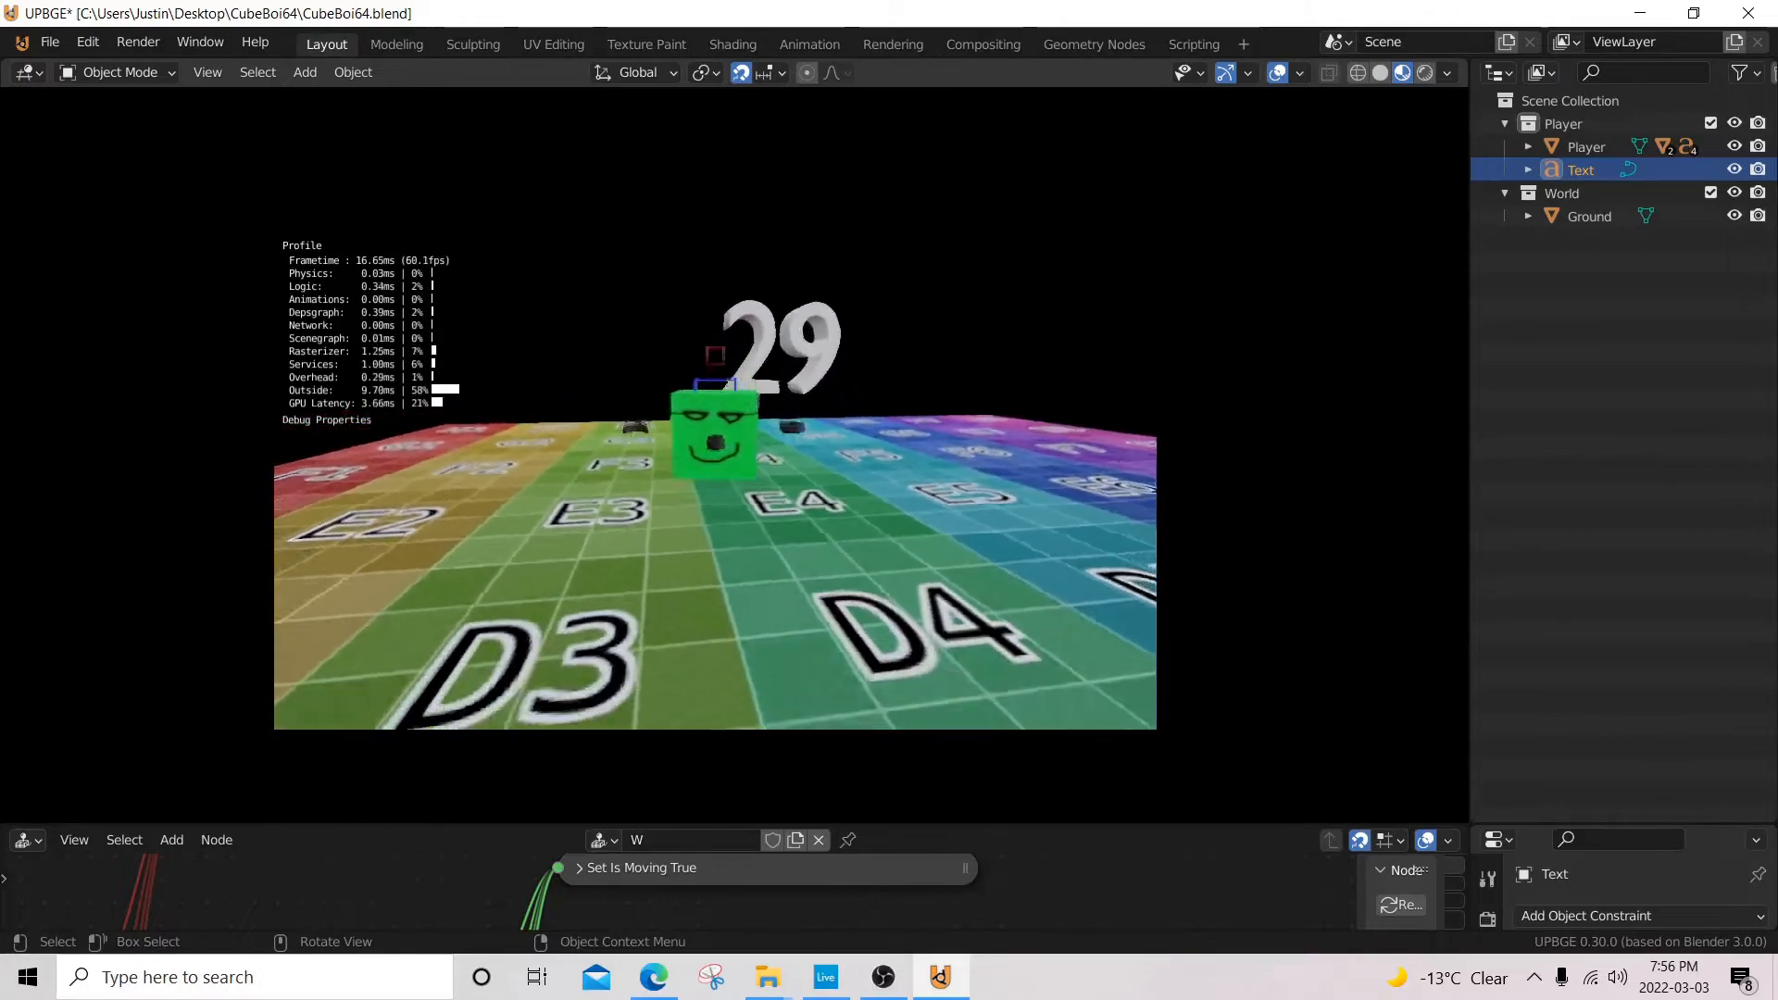
key("space")
key("d")
key("w")
key("a")
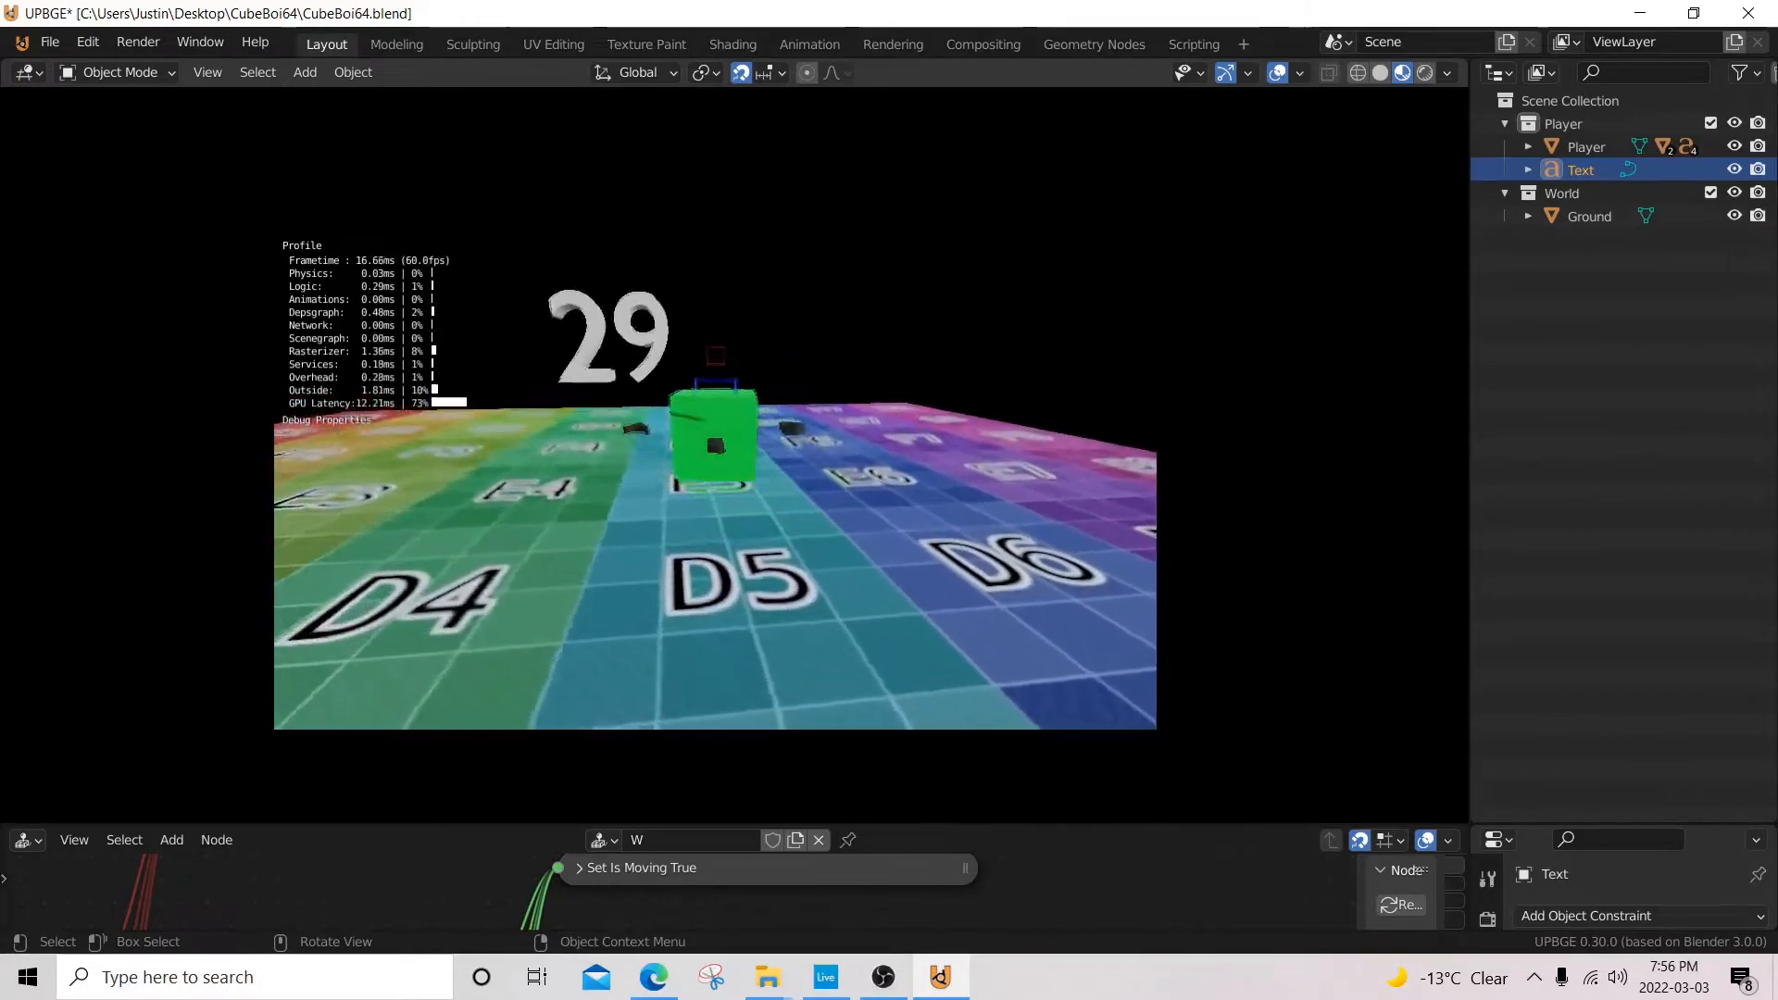
key("a")
key("s")
key("d")
key("w")
key("s")
key("w")
key("a")
key("space")
key("s")
key("d")
key("d")
key("w")
key("space")
key("s")
key("a")
key("space")
key("s")
key("d")
key("d")
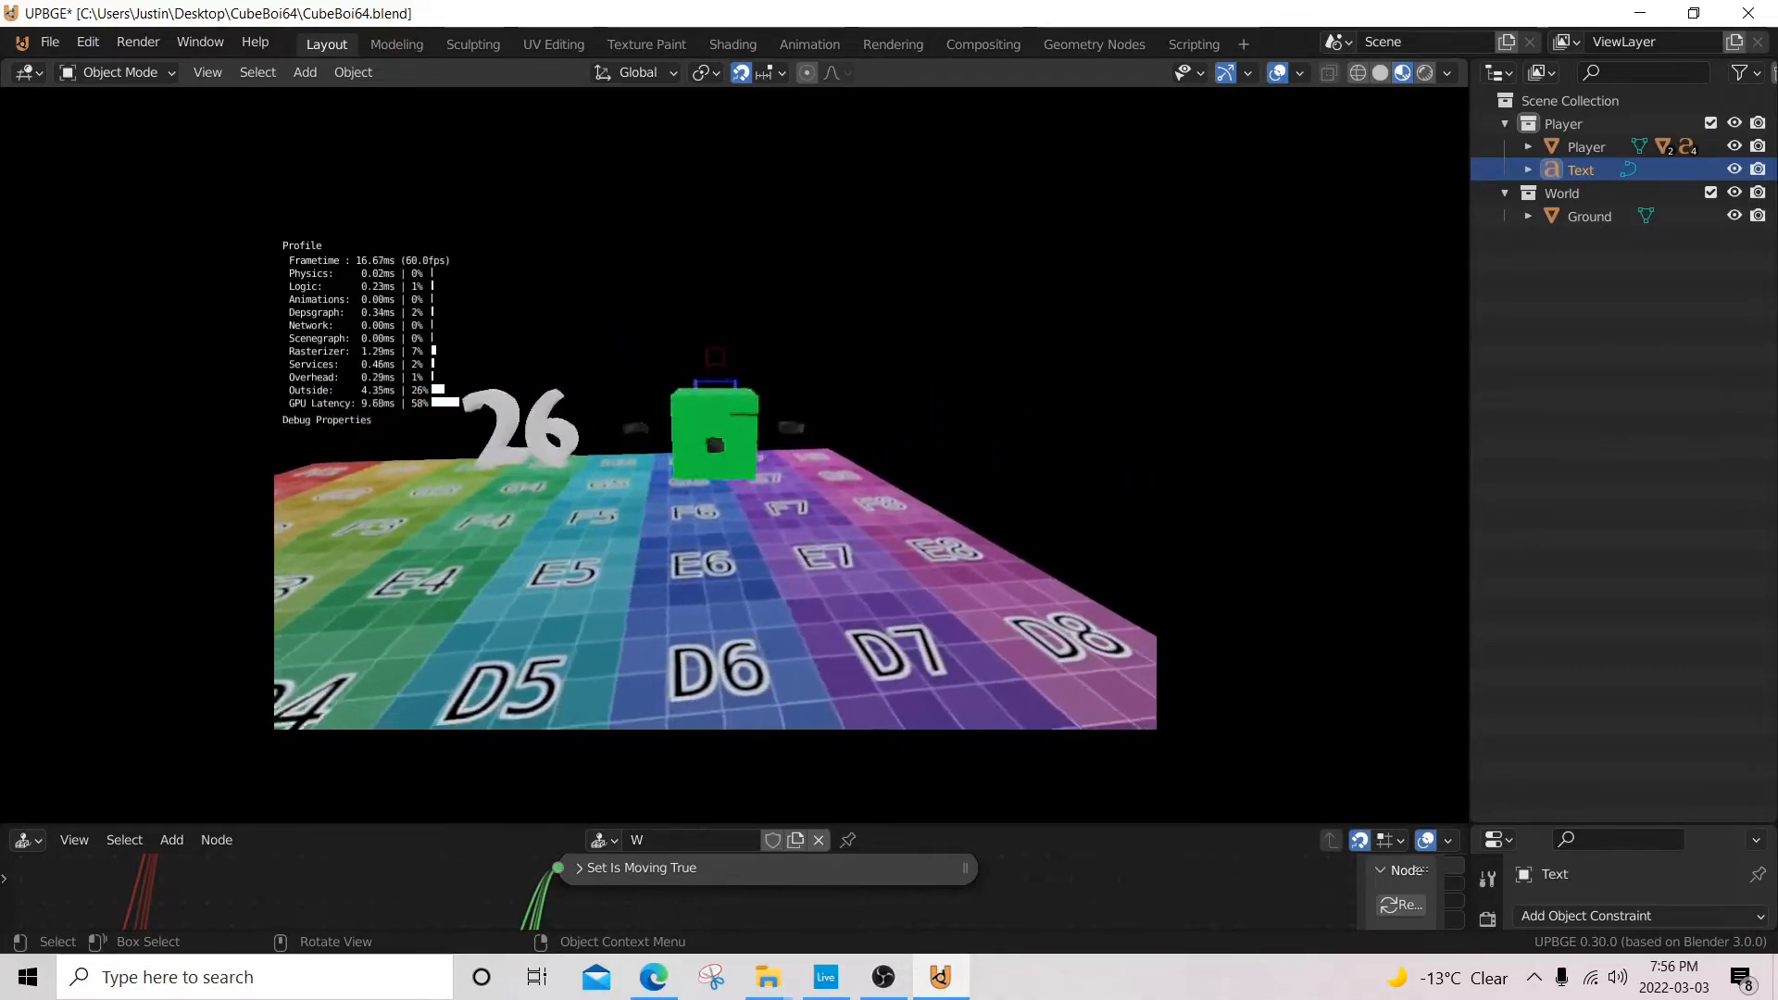
key("a")
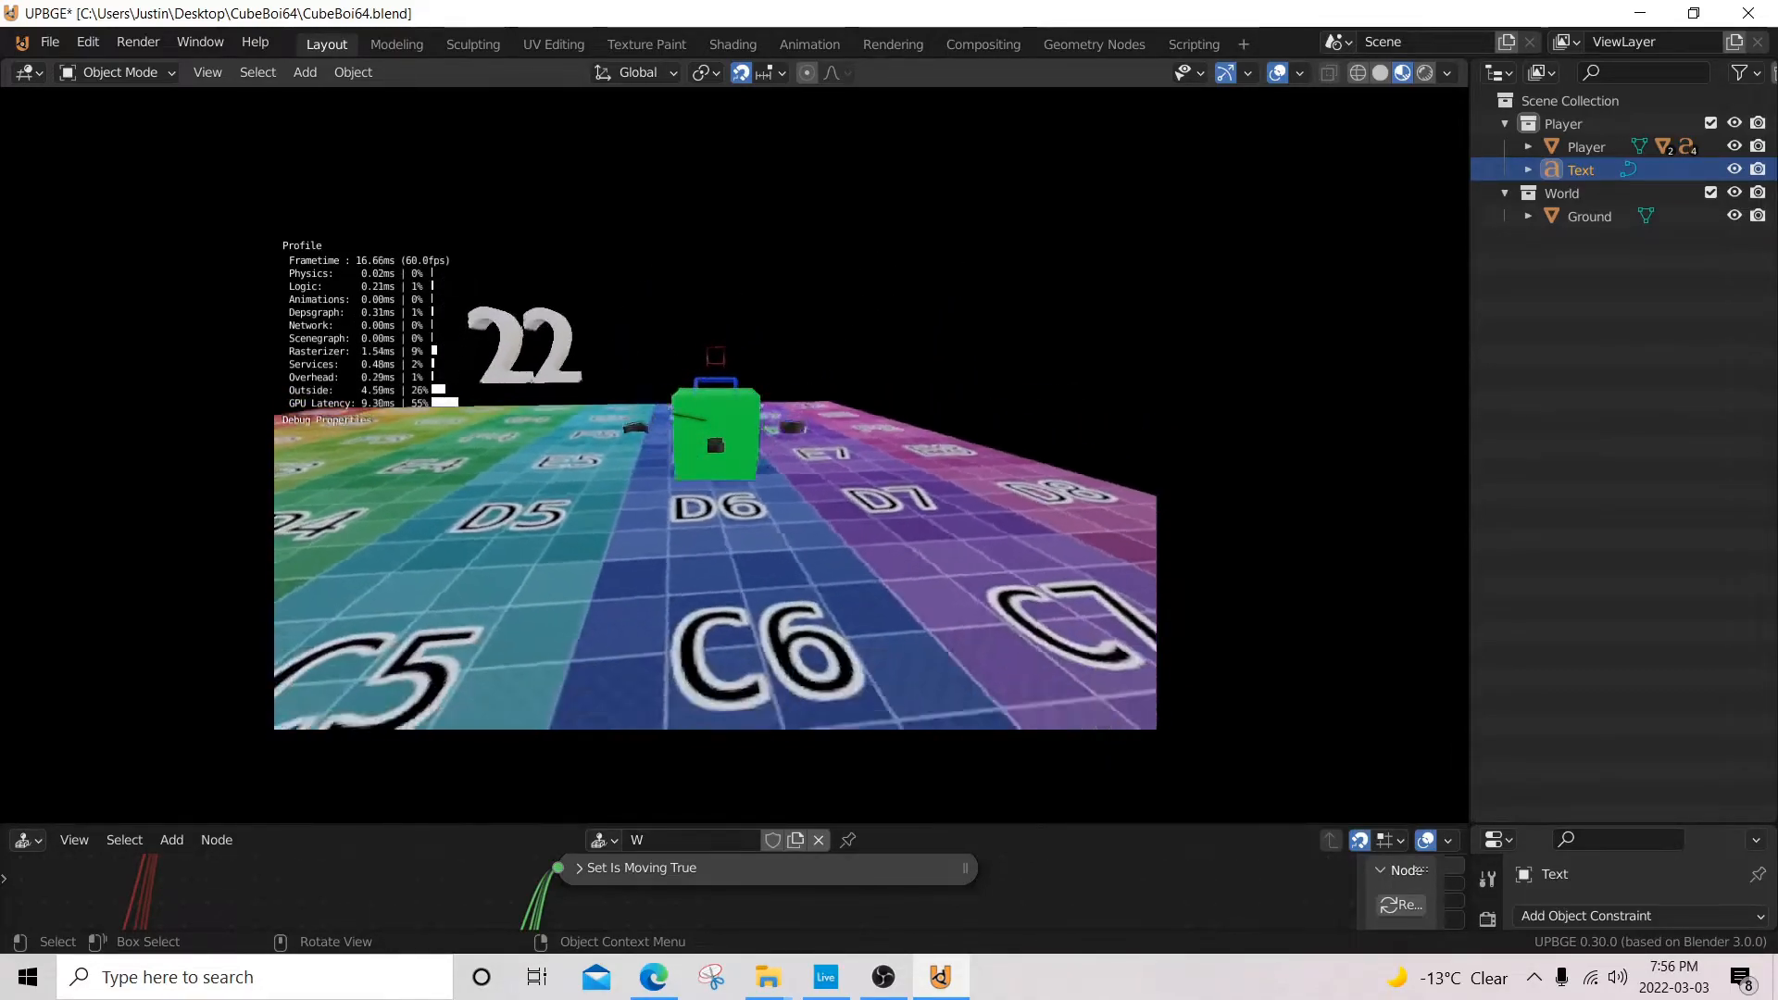
key("a")
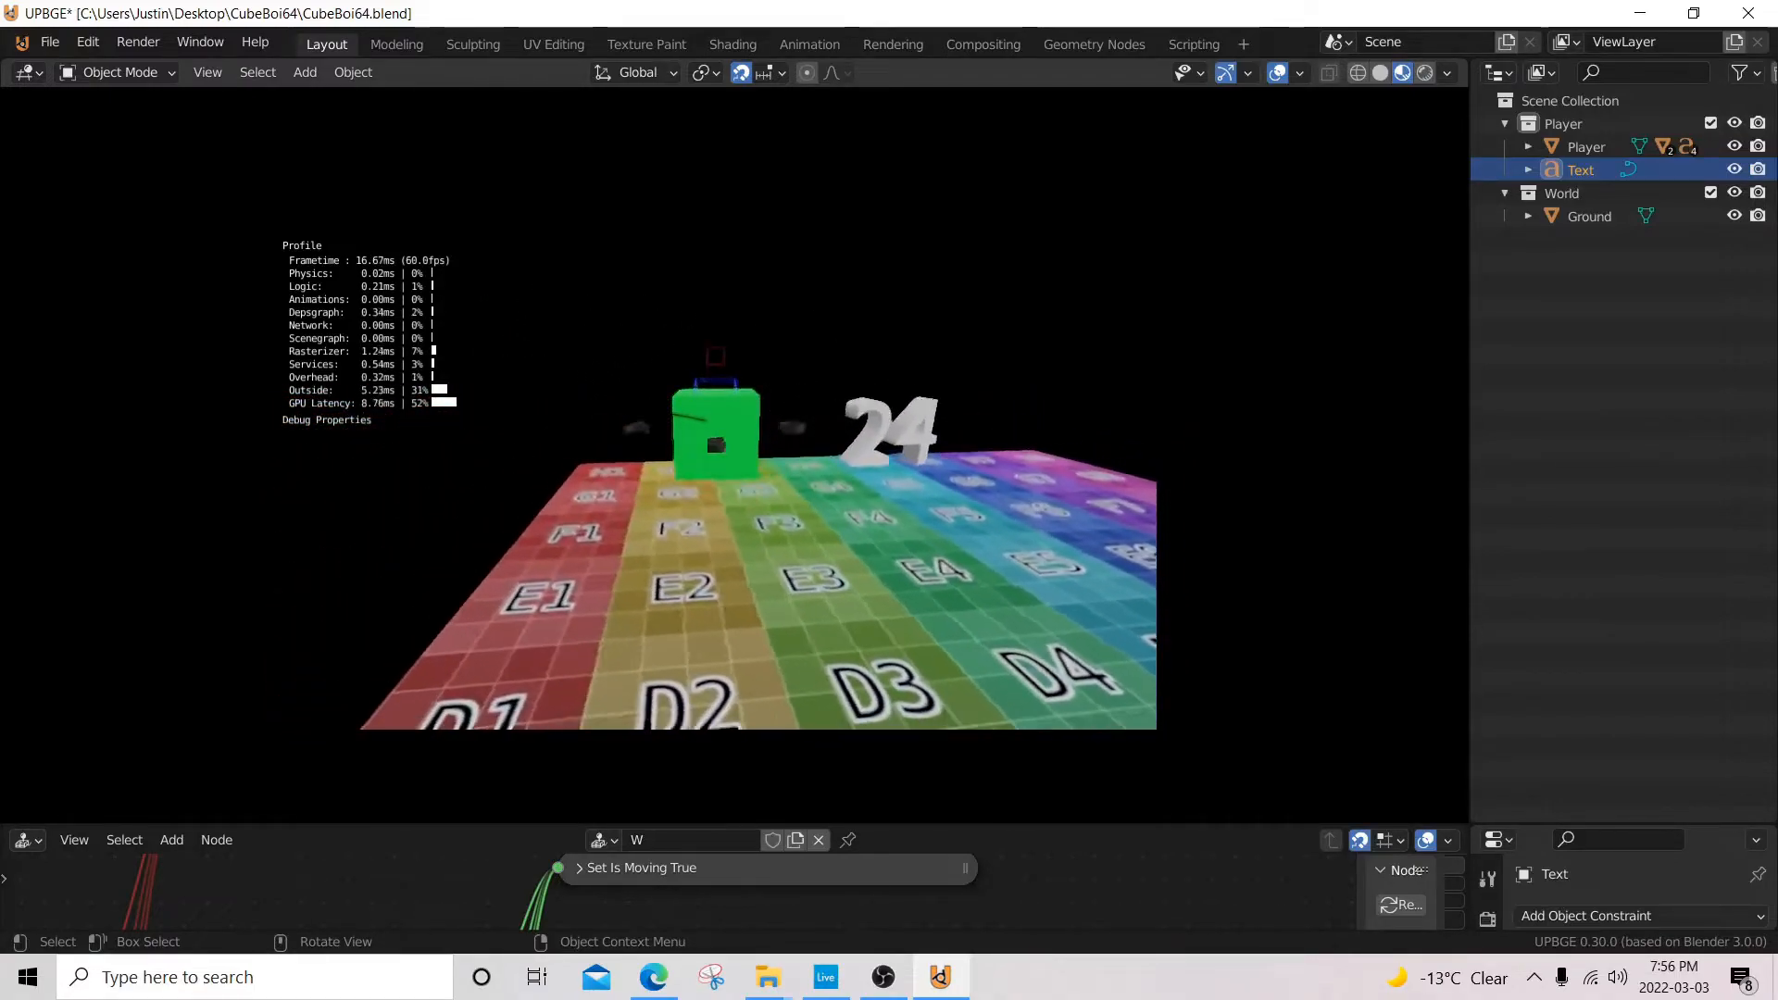
key("d")
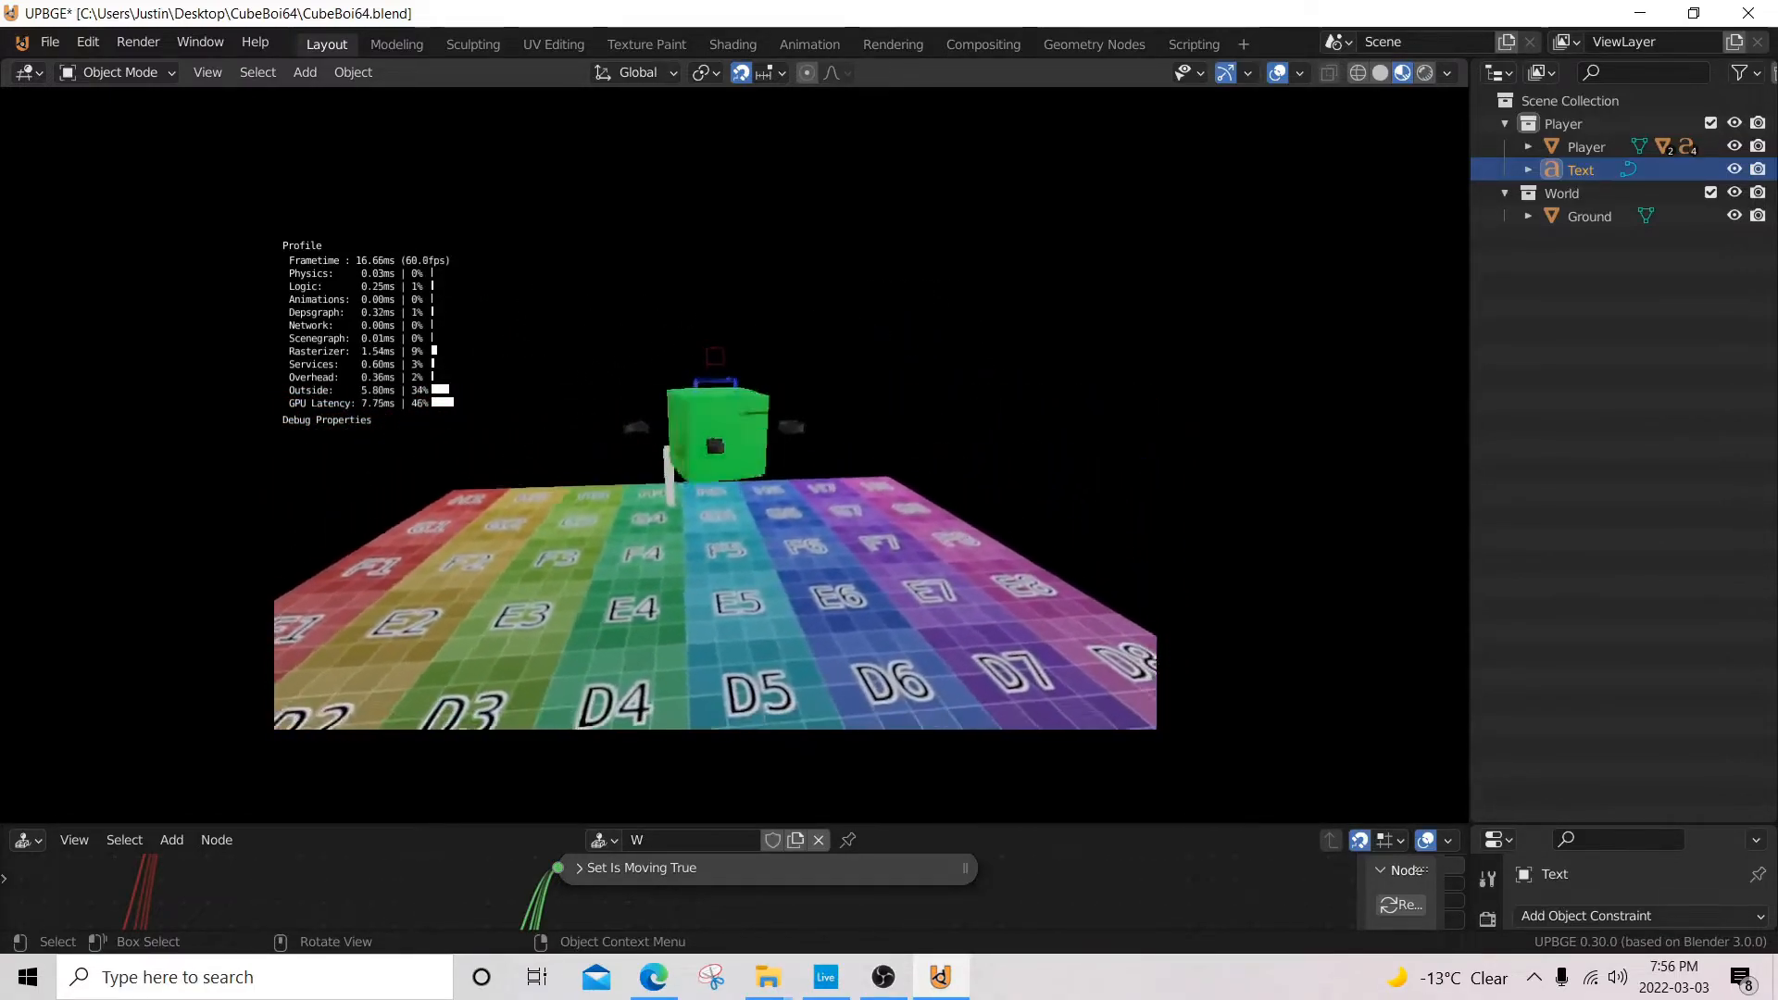
key("a")
key("s")
key("Escape")
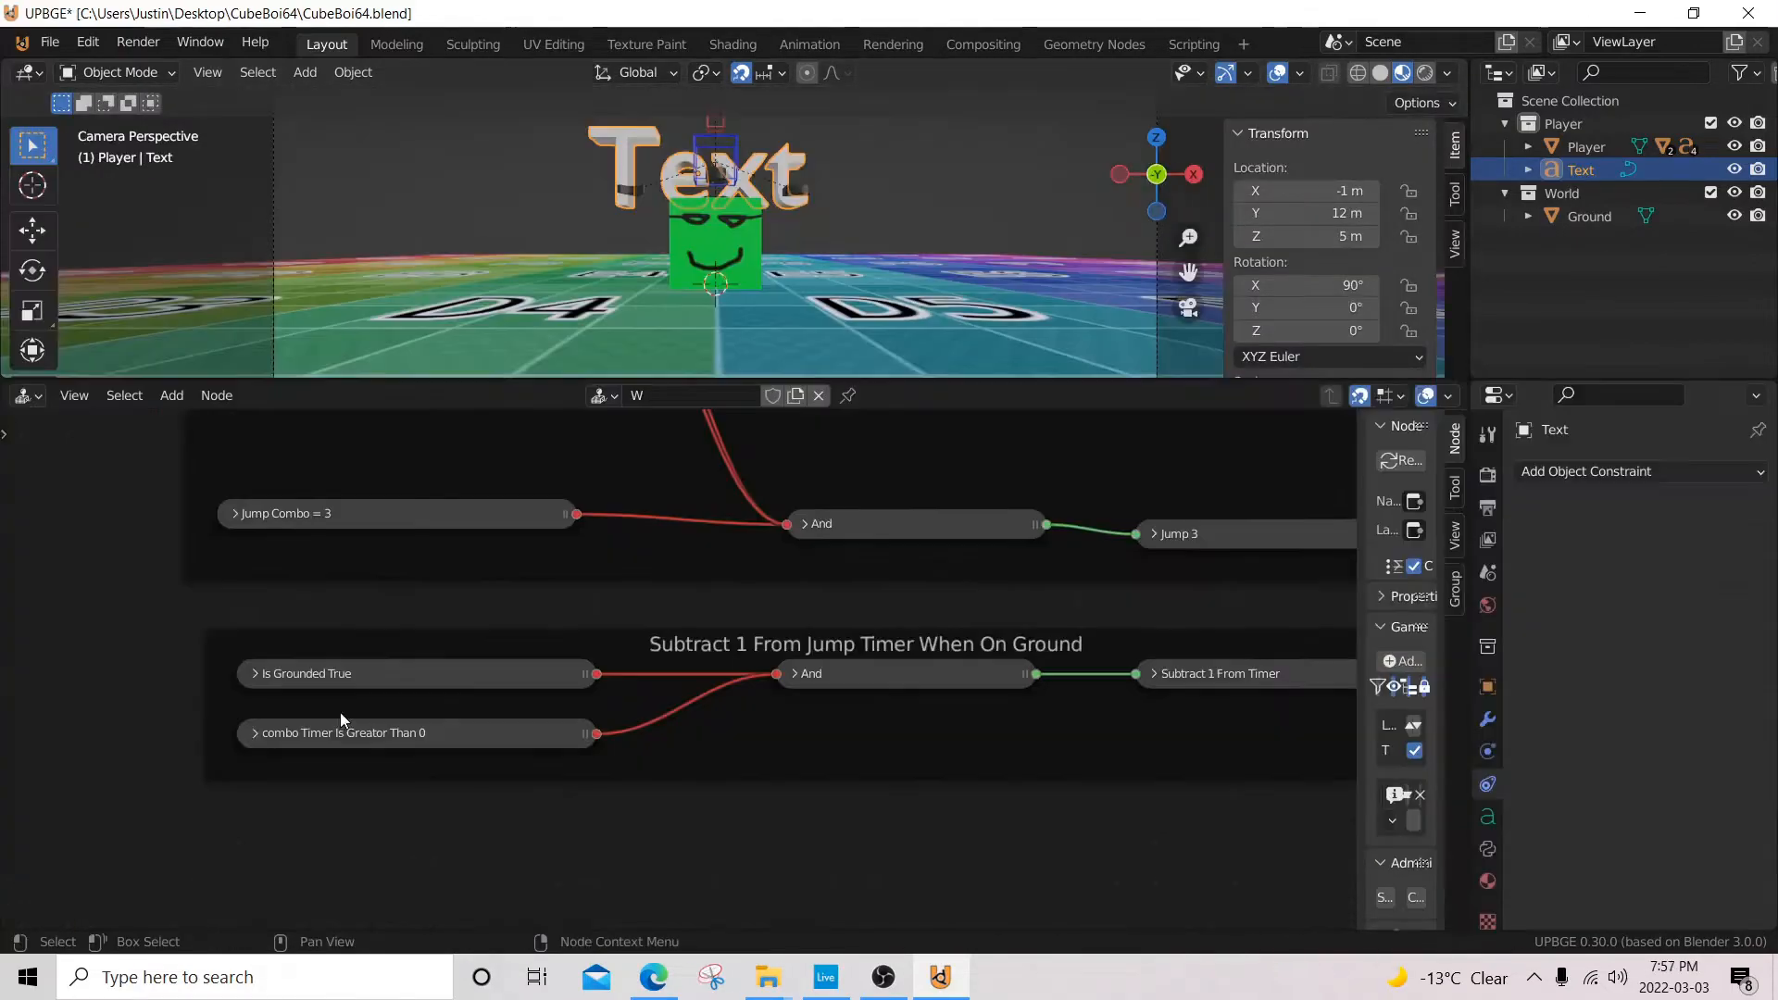
- Check the Pulse True Level setting on the Is Grounded True and combo Timer Is Greator Than 0 sensors, collapsing each again
scroll(341, 720, "up", 4)
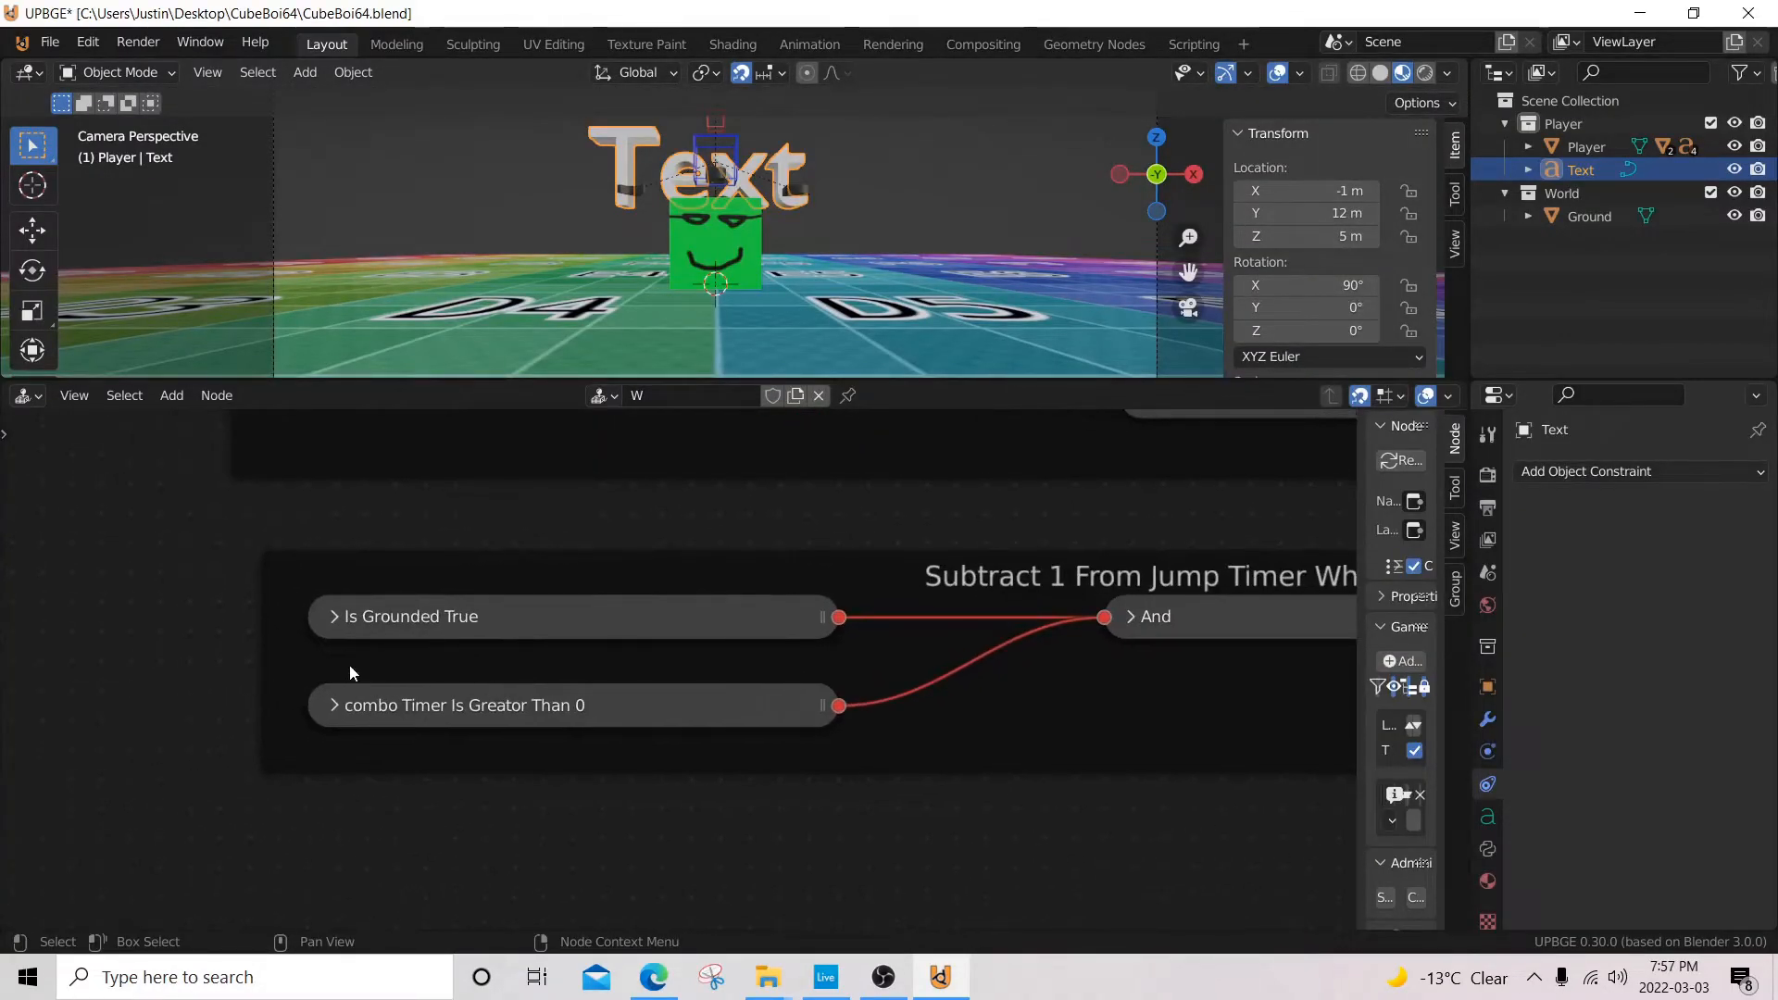
left_click(335, 618)
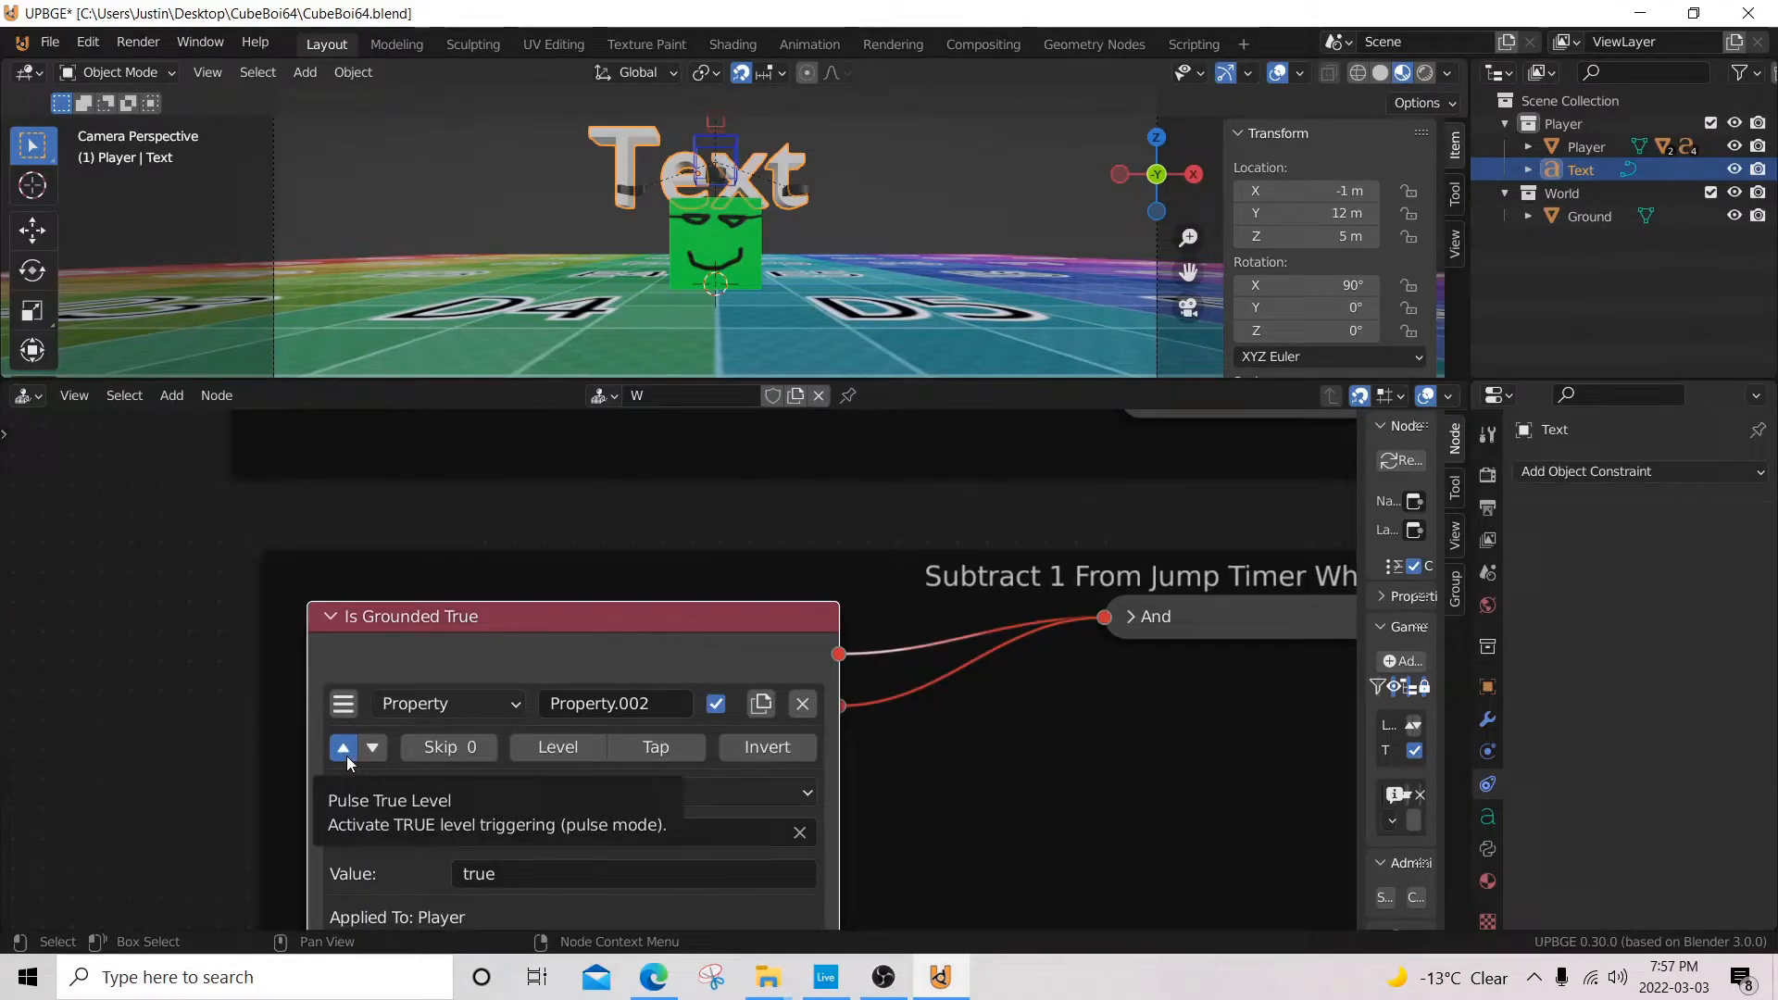
left_click(329, 618)
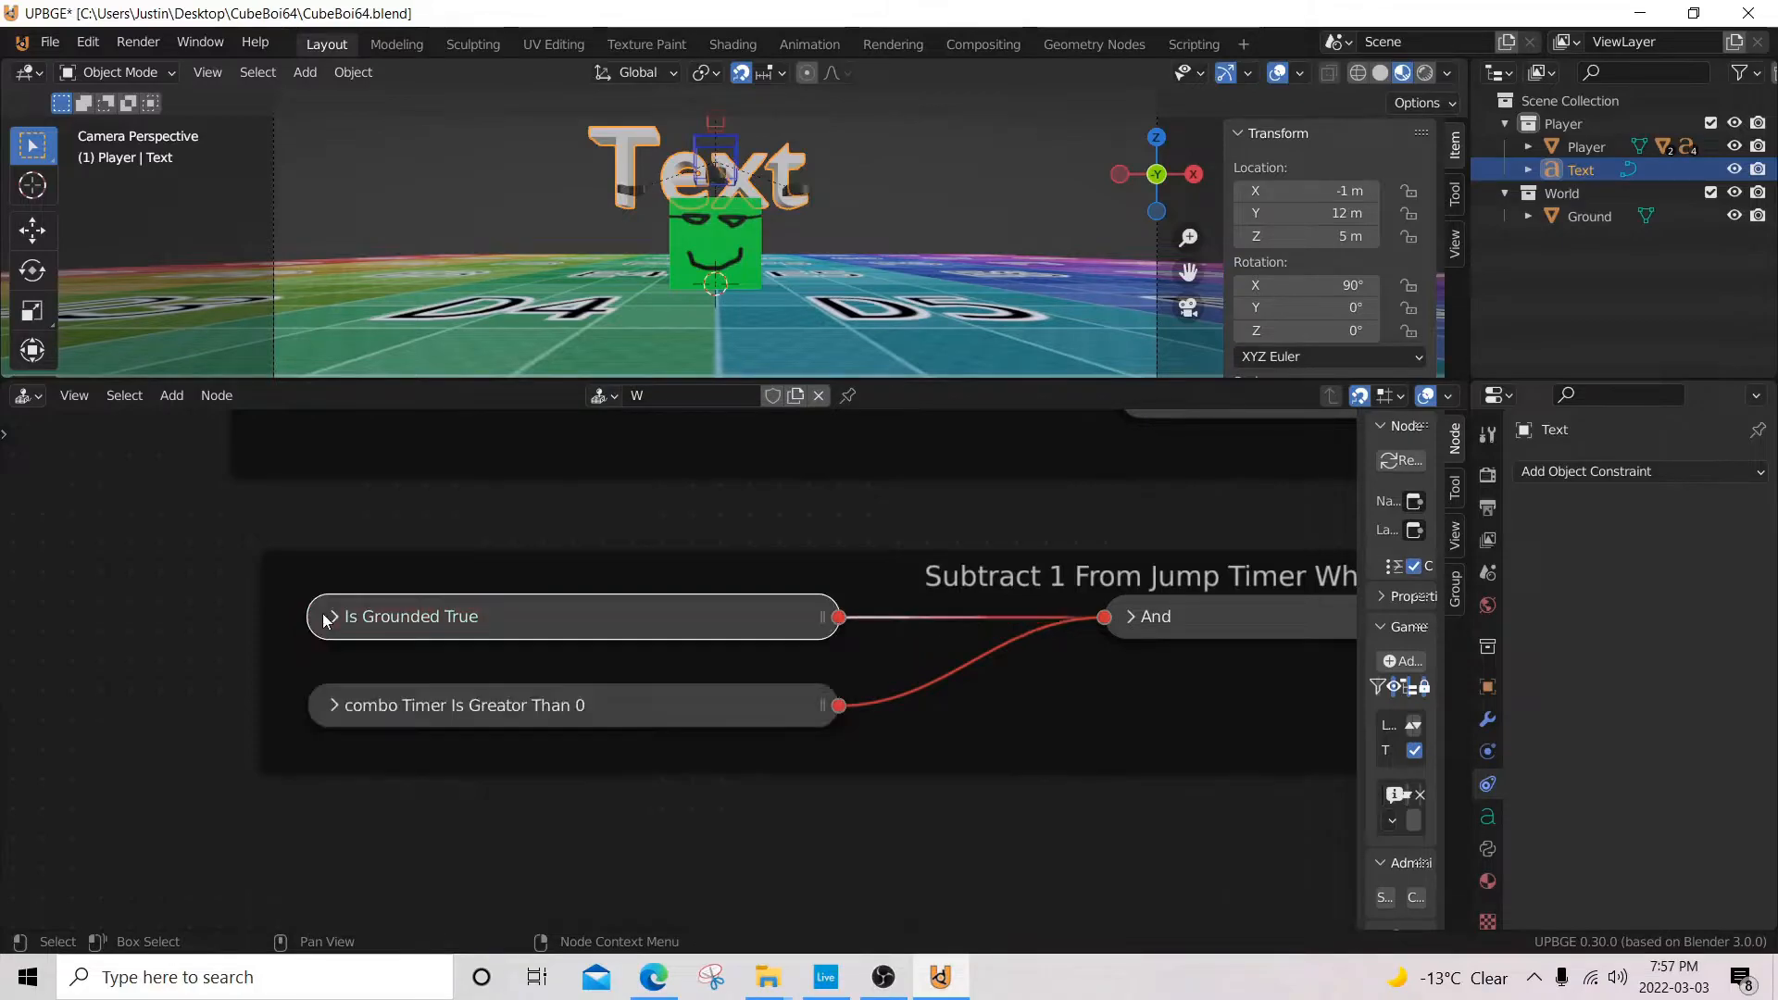
left_click(326, 650)
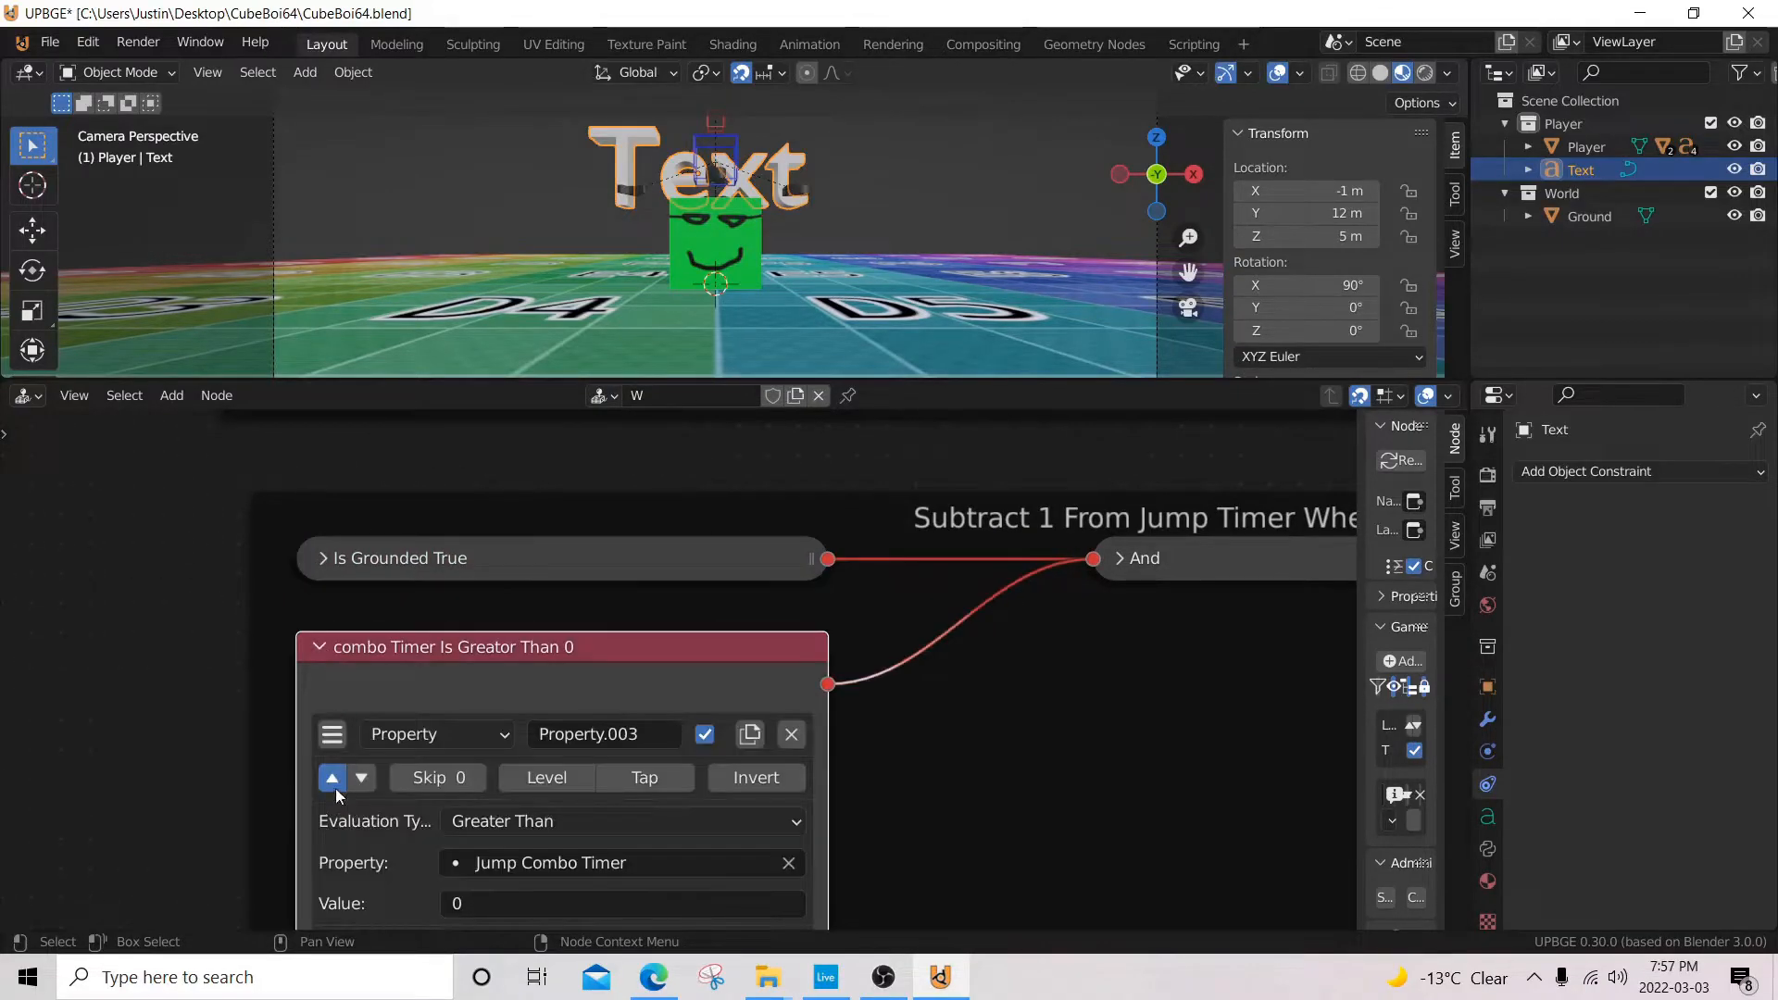
left_click(324, 647)
scroll(270, 615, "up", 5, "shift")
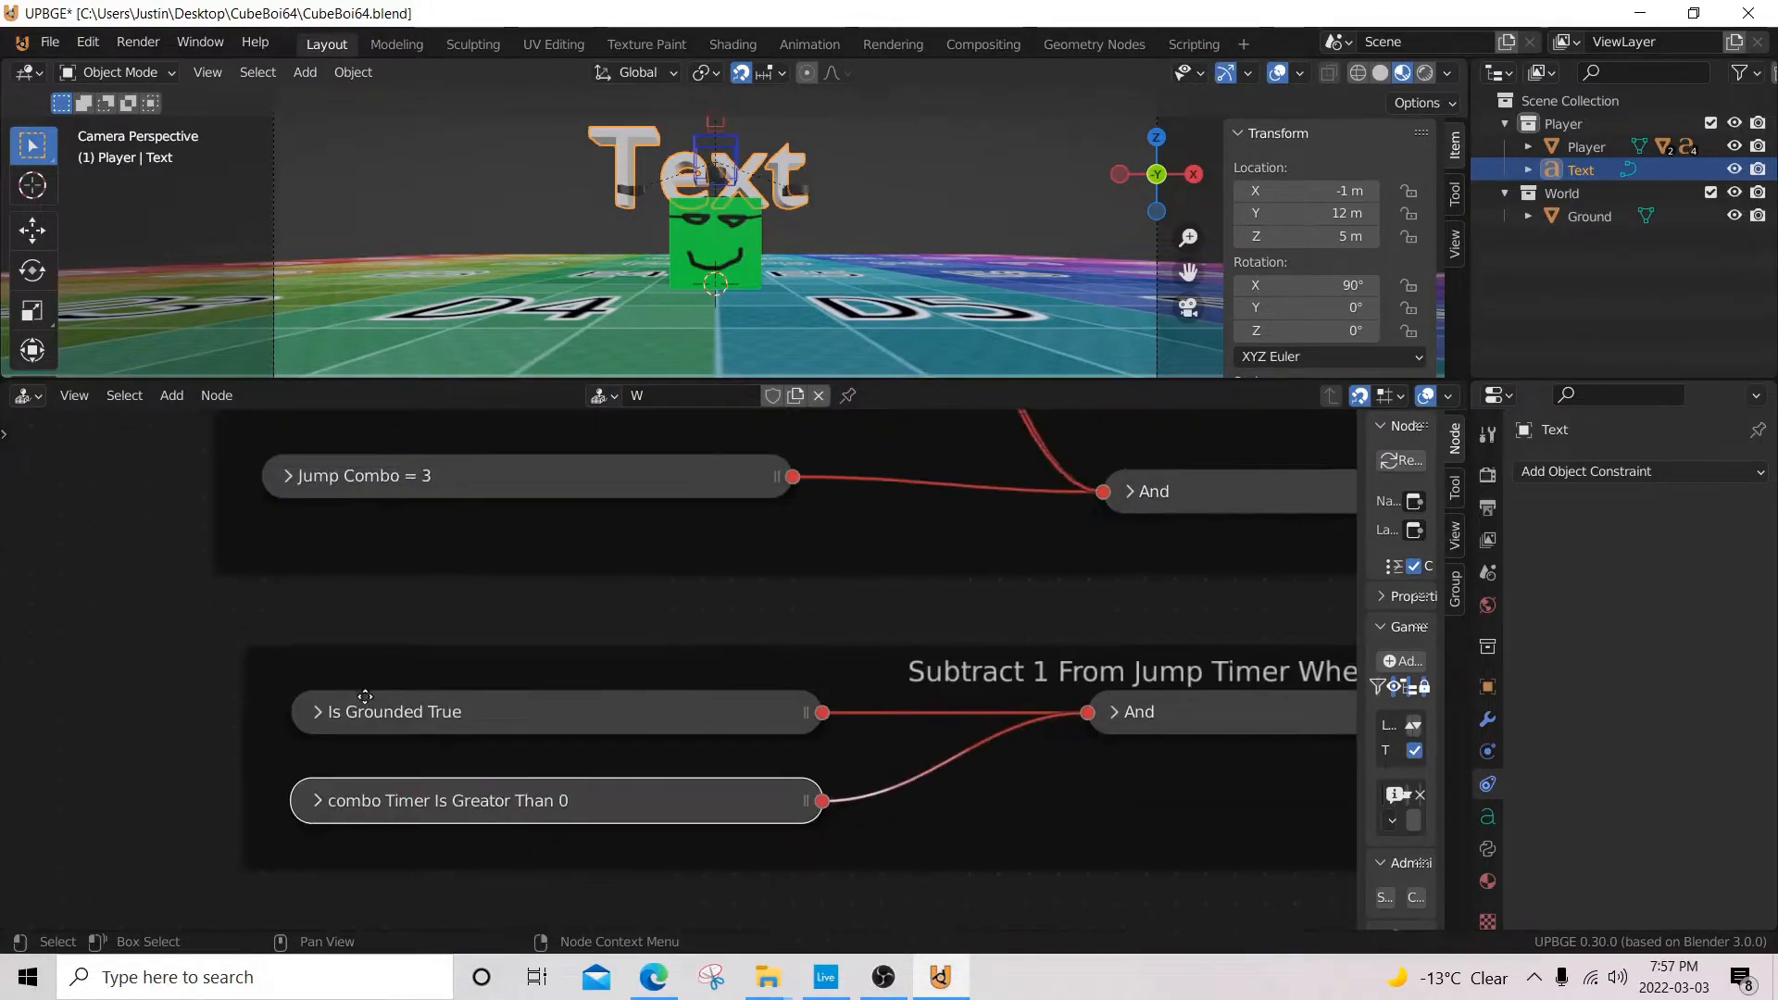
- Check the pulse settings of the Jump Combo = 3, Jump Combo = 2 and Jump Combo = 1 sensors, collapsing each again
left_click(310, 607)
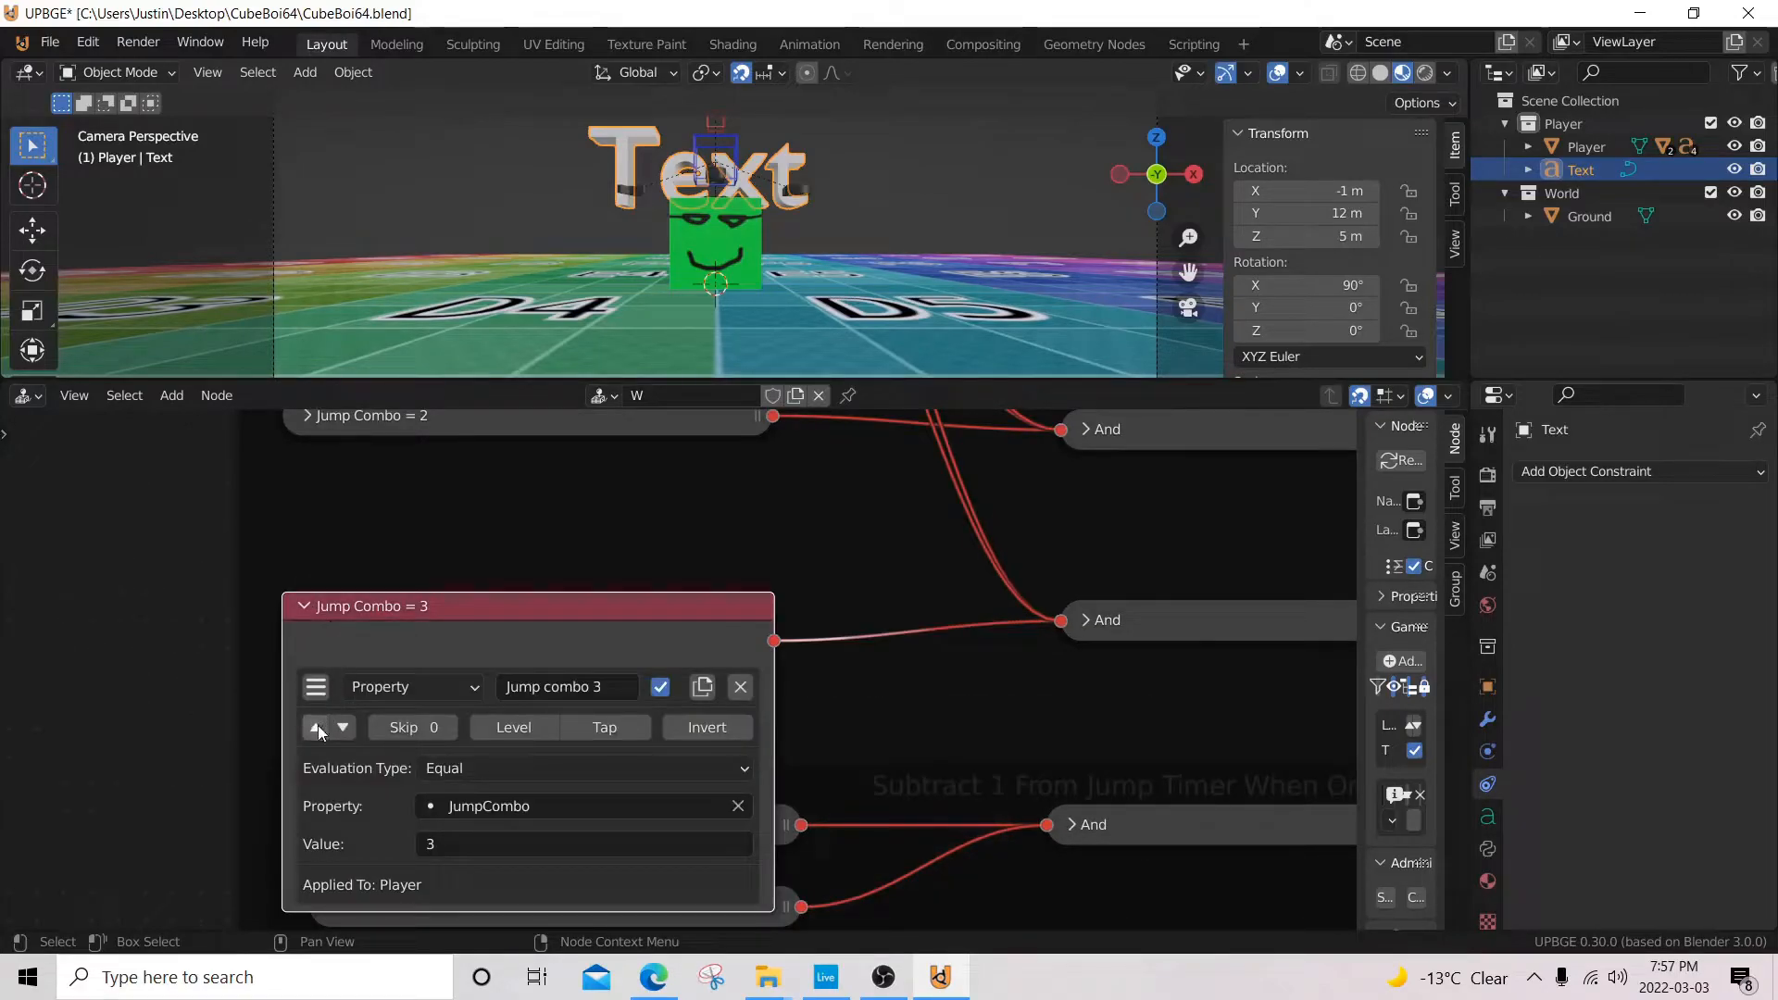
left_click(310, 608)
scroll(289, 606, "up", 4, "shift")
left_click(297, 587)
left_click(296, 586)
middle_click_drag(328, 544, 330, 690)
left_click(310, 619)
left_click(309, 618)
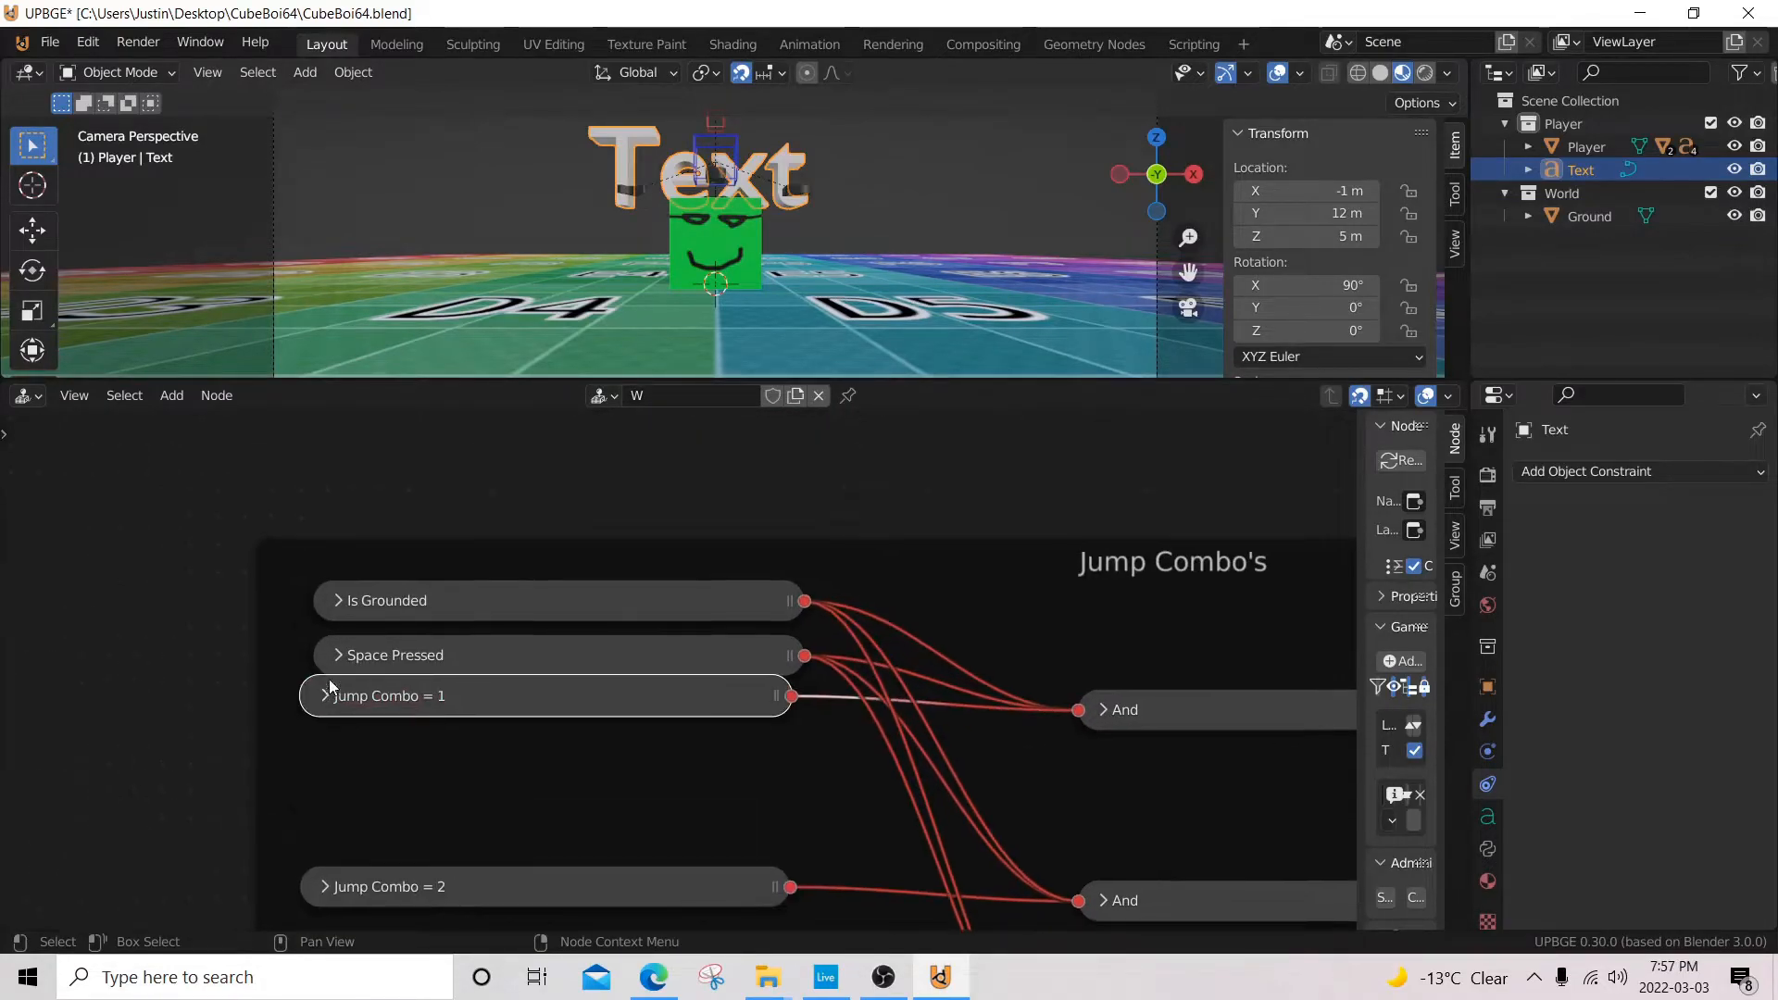
- Check the pulse settings of the Space Pressed and Is Grounded sensors in the Jump Combo's frame, leaving both collapsed
left_click(327, 659)
left_click(328, 658)
left_click(335, 602)
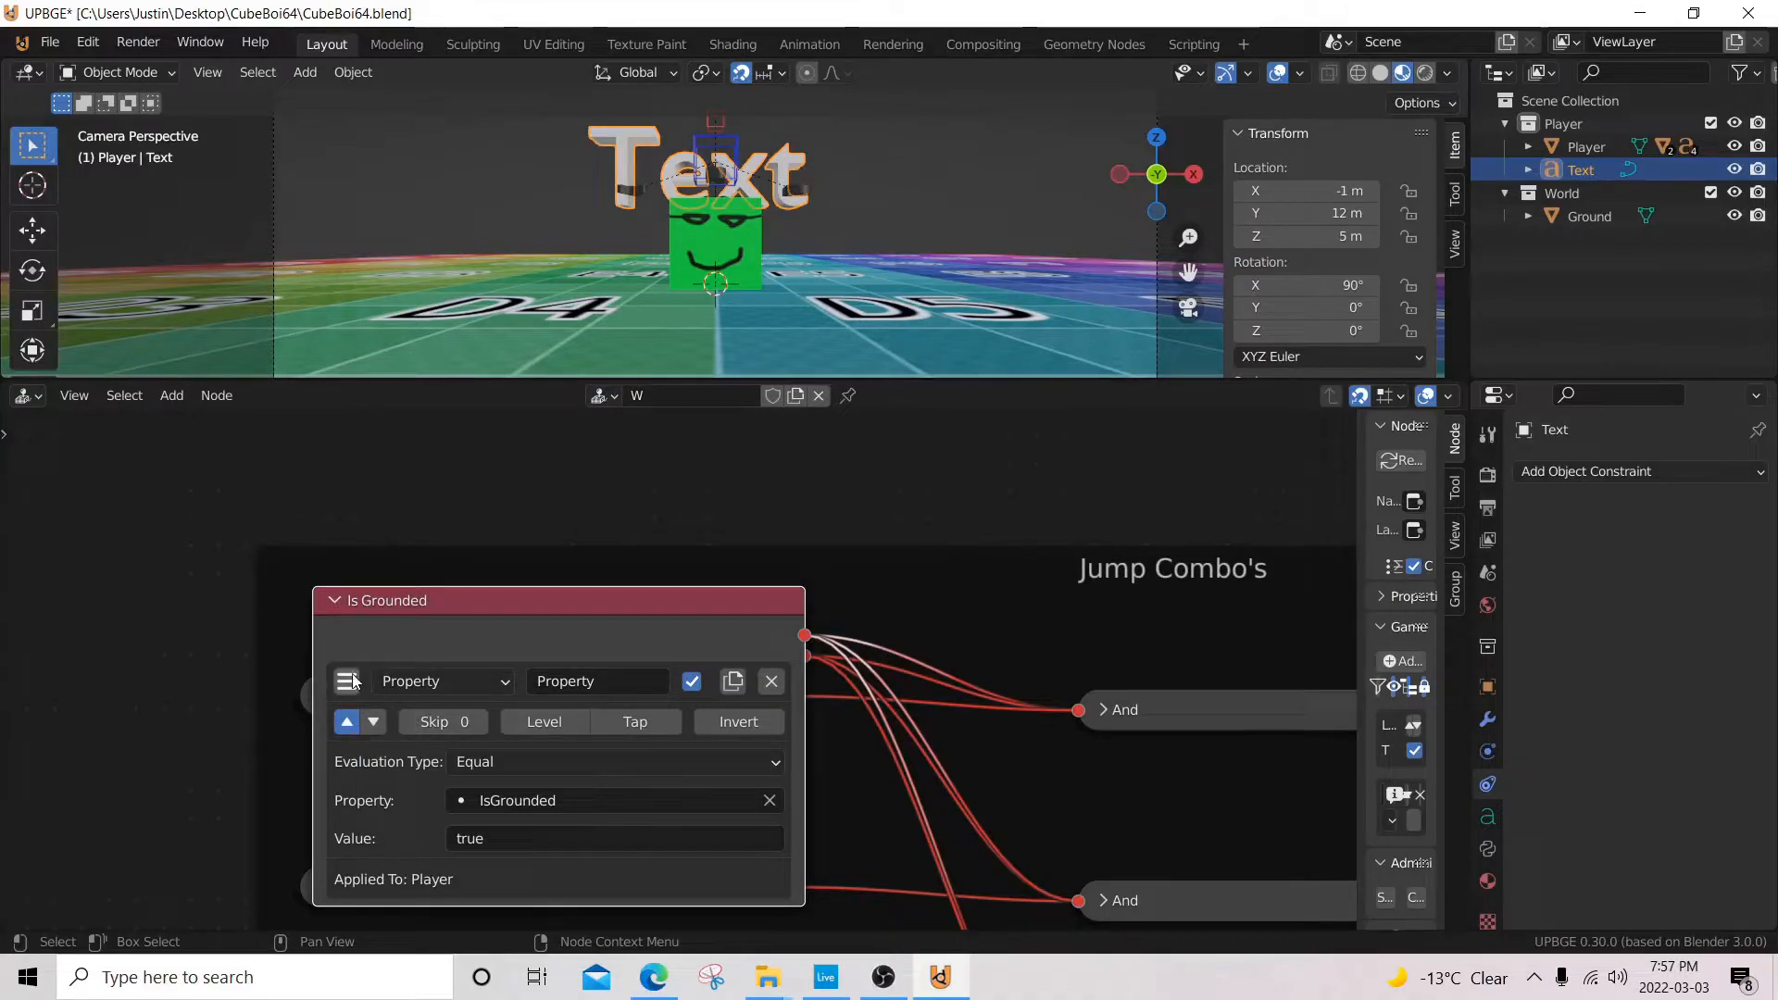
left_click(336, 600)
- Examine the Jump combo Loop frame's sensors and their connections to the Set Jump Combo actuators
scroll(880, 630, "down", 3)
middle_click_drag(1267, 599, 635, 686)
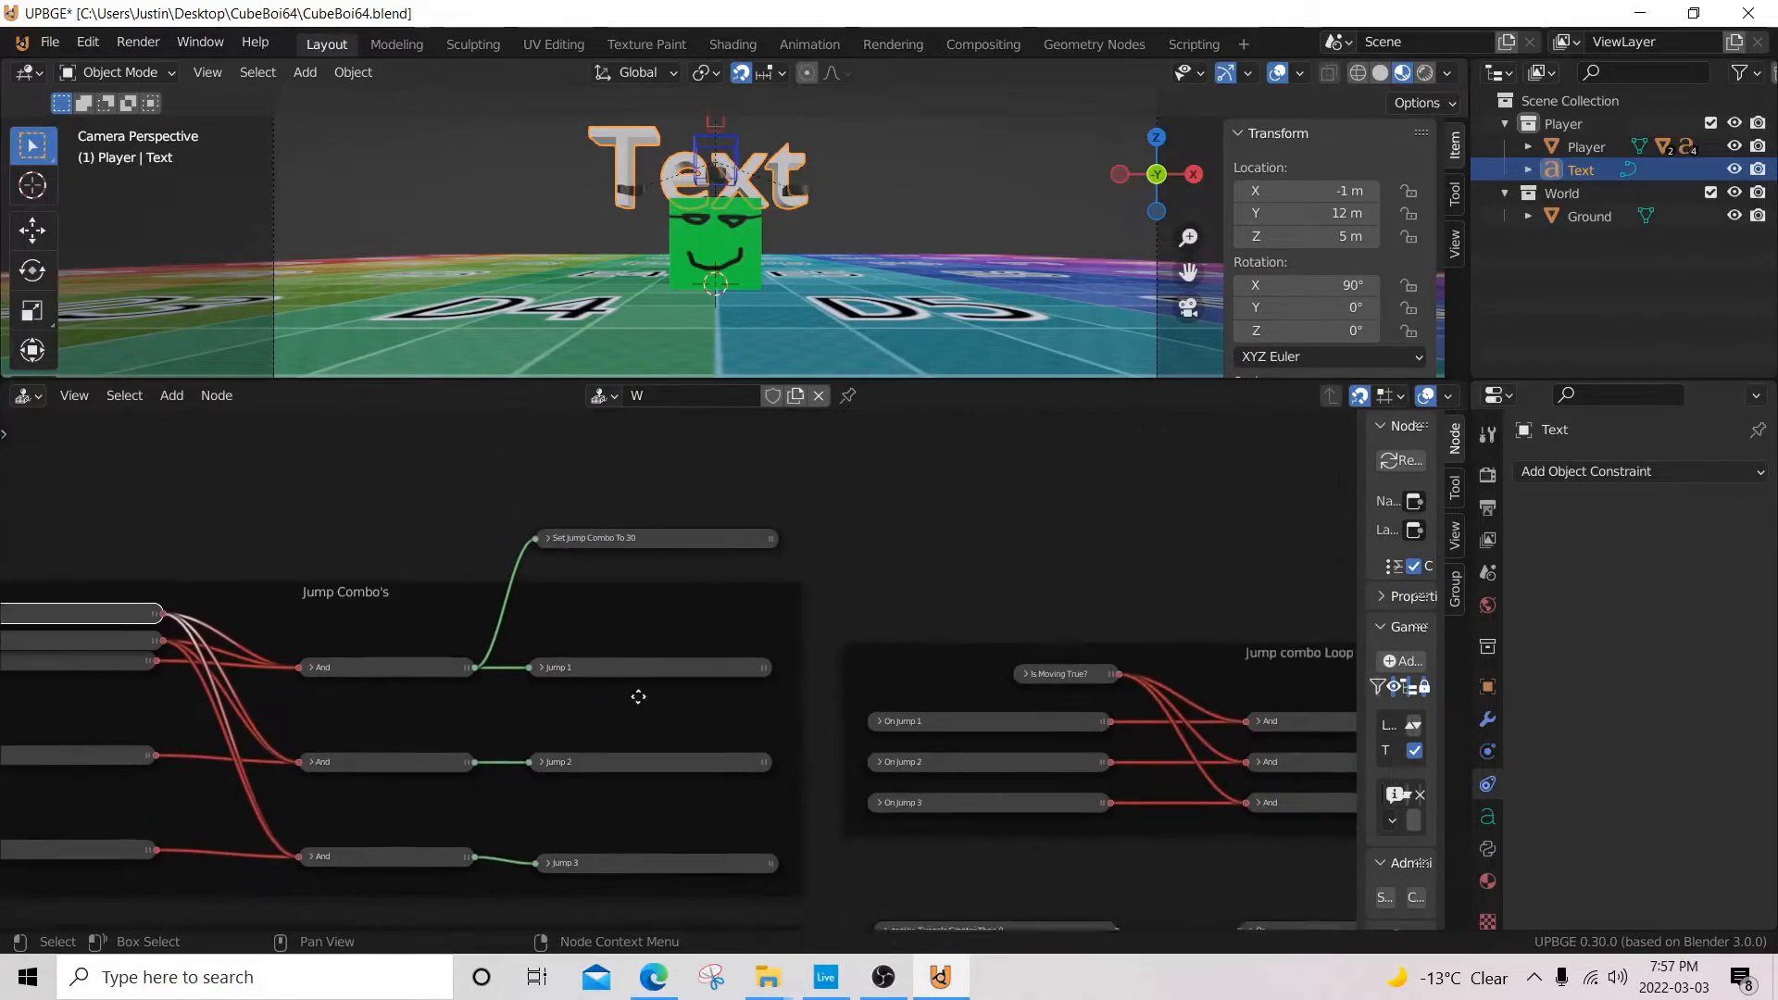
scroll(601, 585, "up", 5)
middle_click_drag(885, 750, 451, 500)
middle_click_drag(655, 631, 486, 689)
middle_click_drag(668, 686, 307, 719)
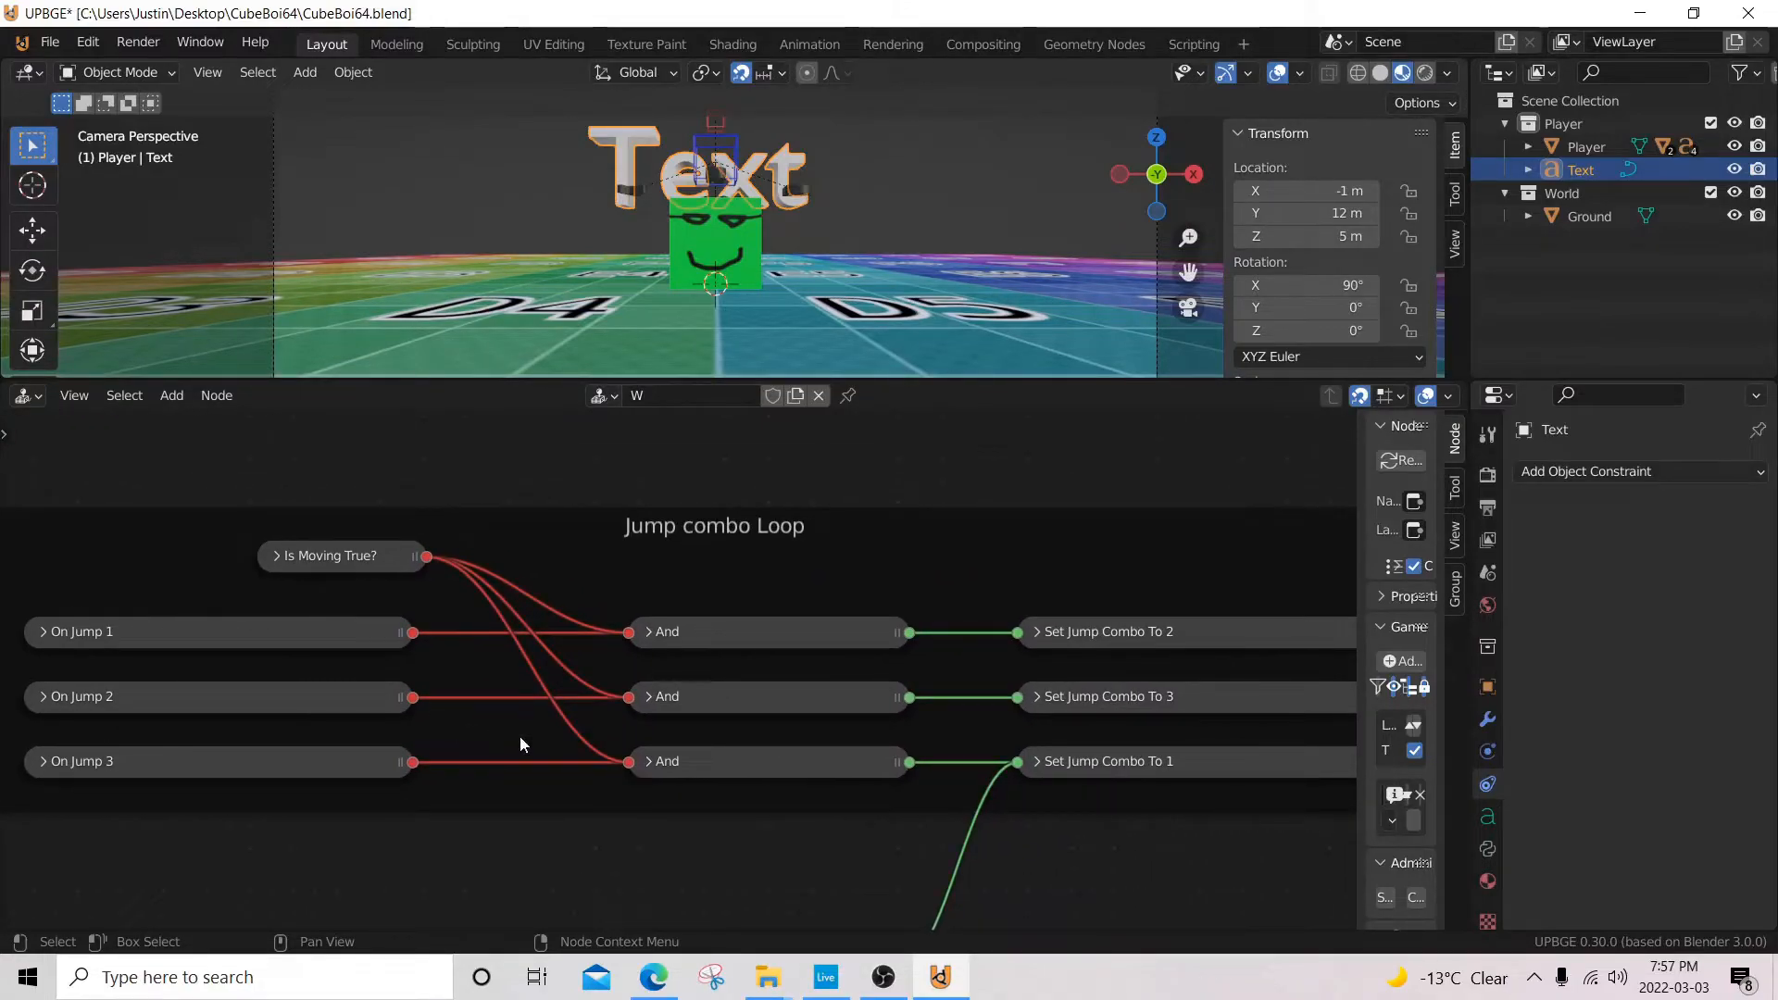
- Expand the combo Timer sensor feeding the Or node below the Jump combo Loop frame and relabel it "combo Timer Is Eqaul Than 0"
middle_click_drag(850, 731, 794, 606)
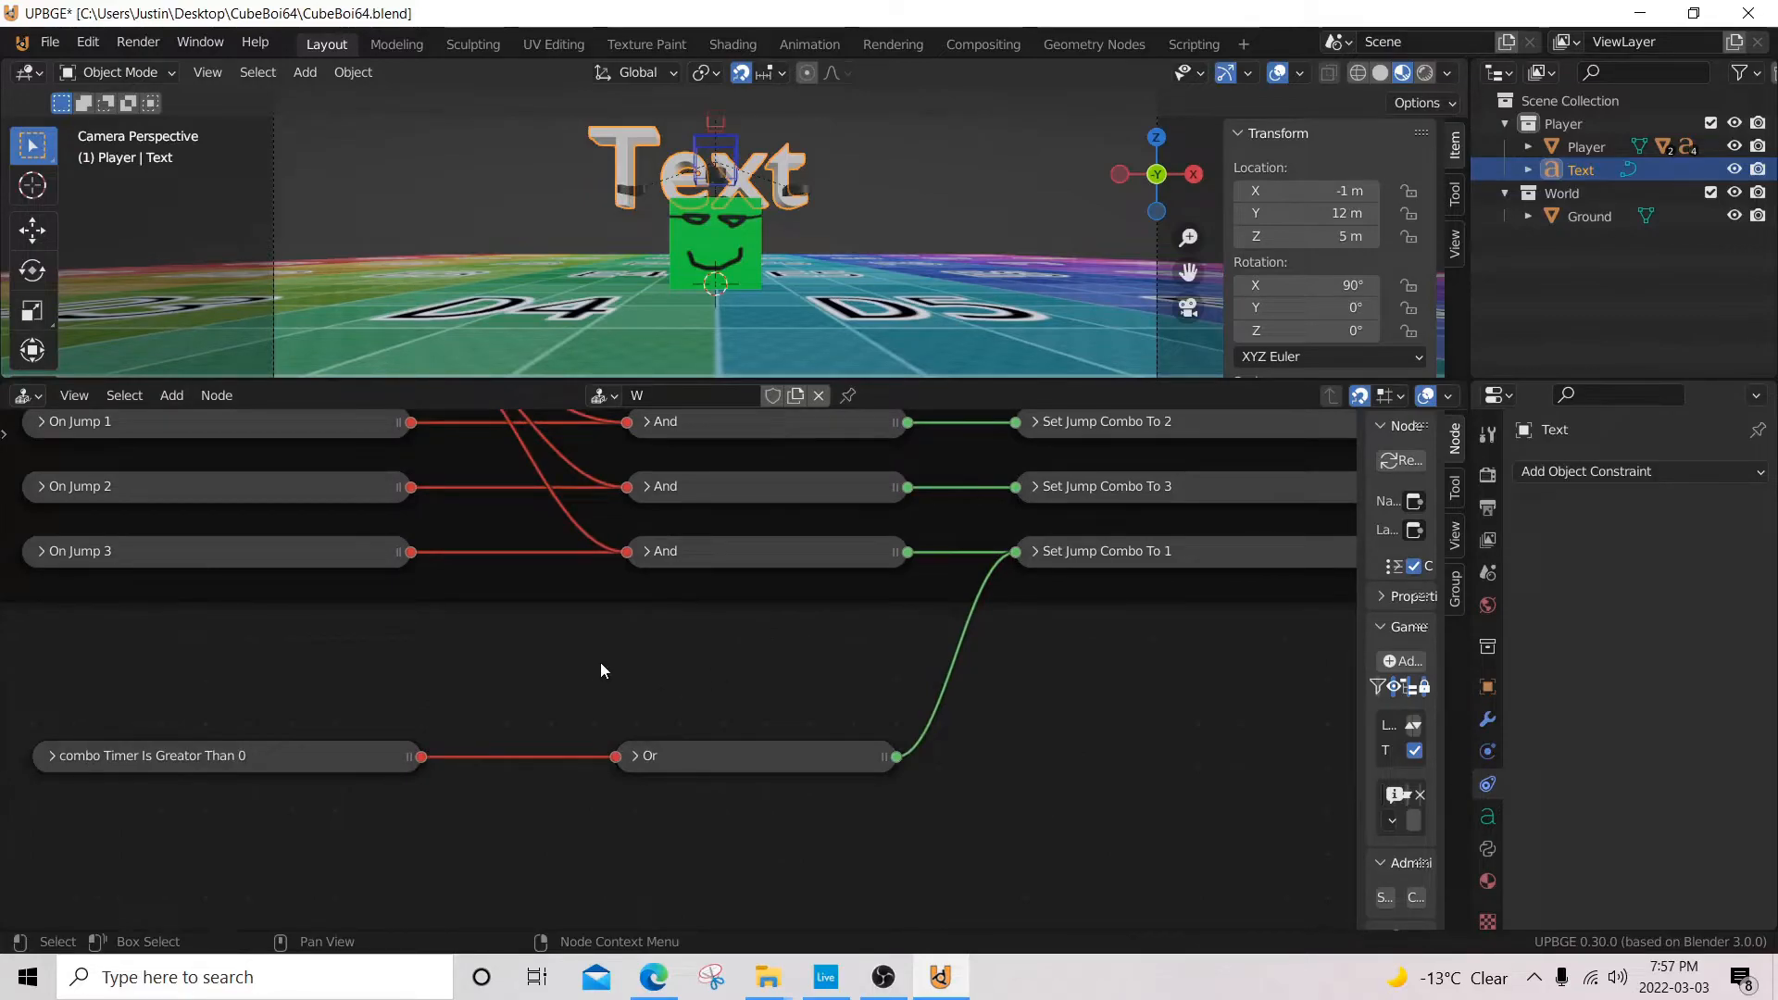
middle_click_drag(416, 694, 740, 579)
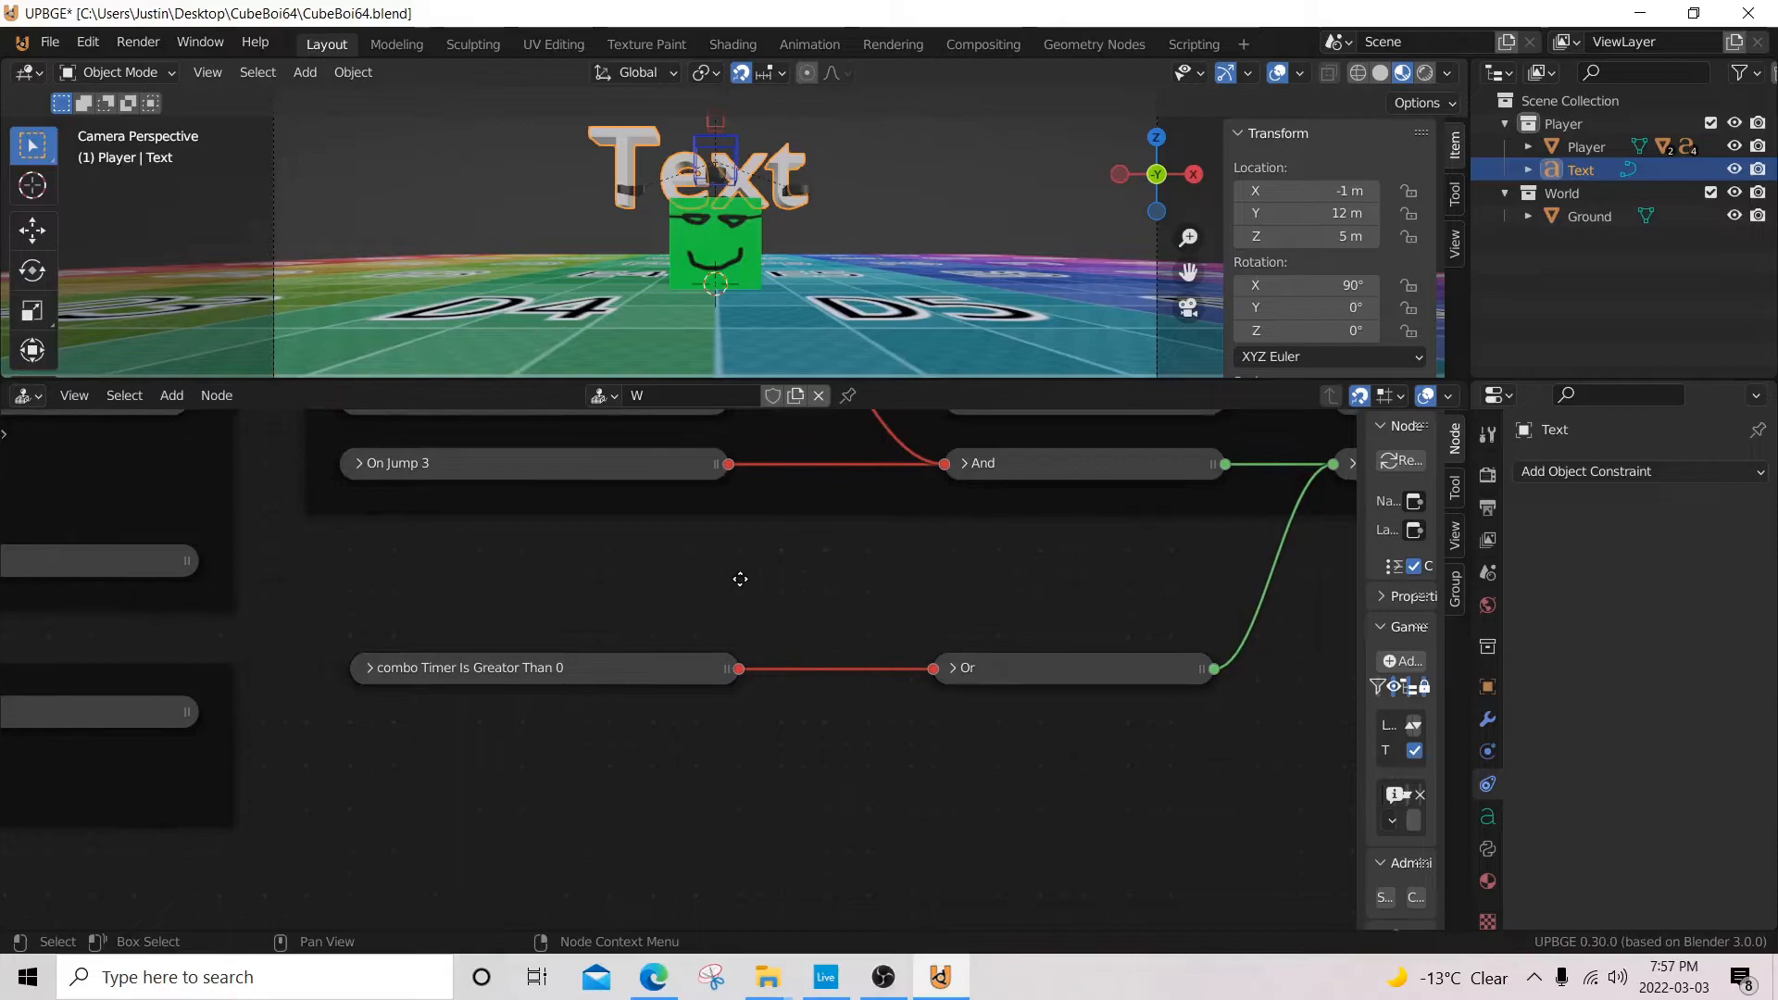
scroll(561, 659, "up", 2)
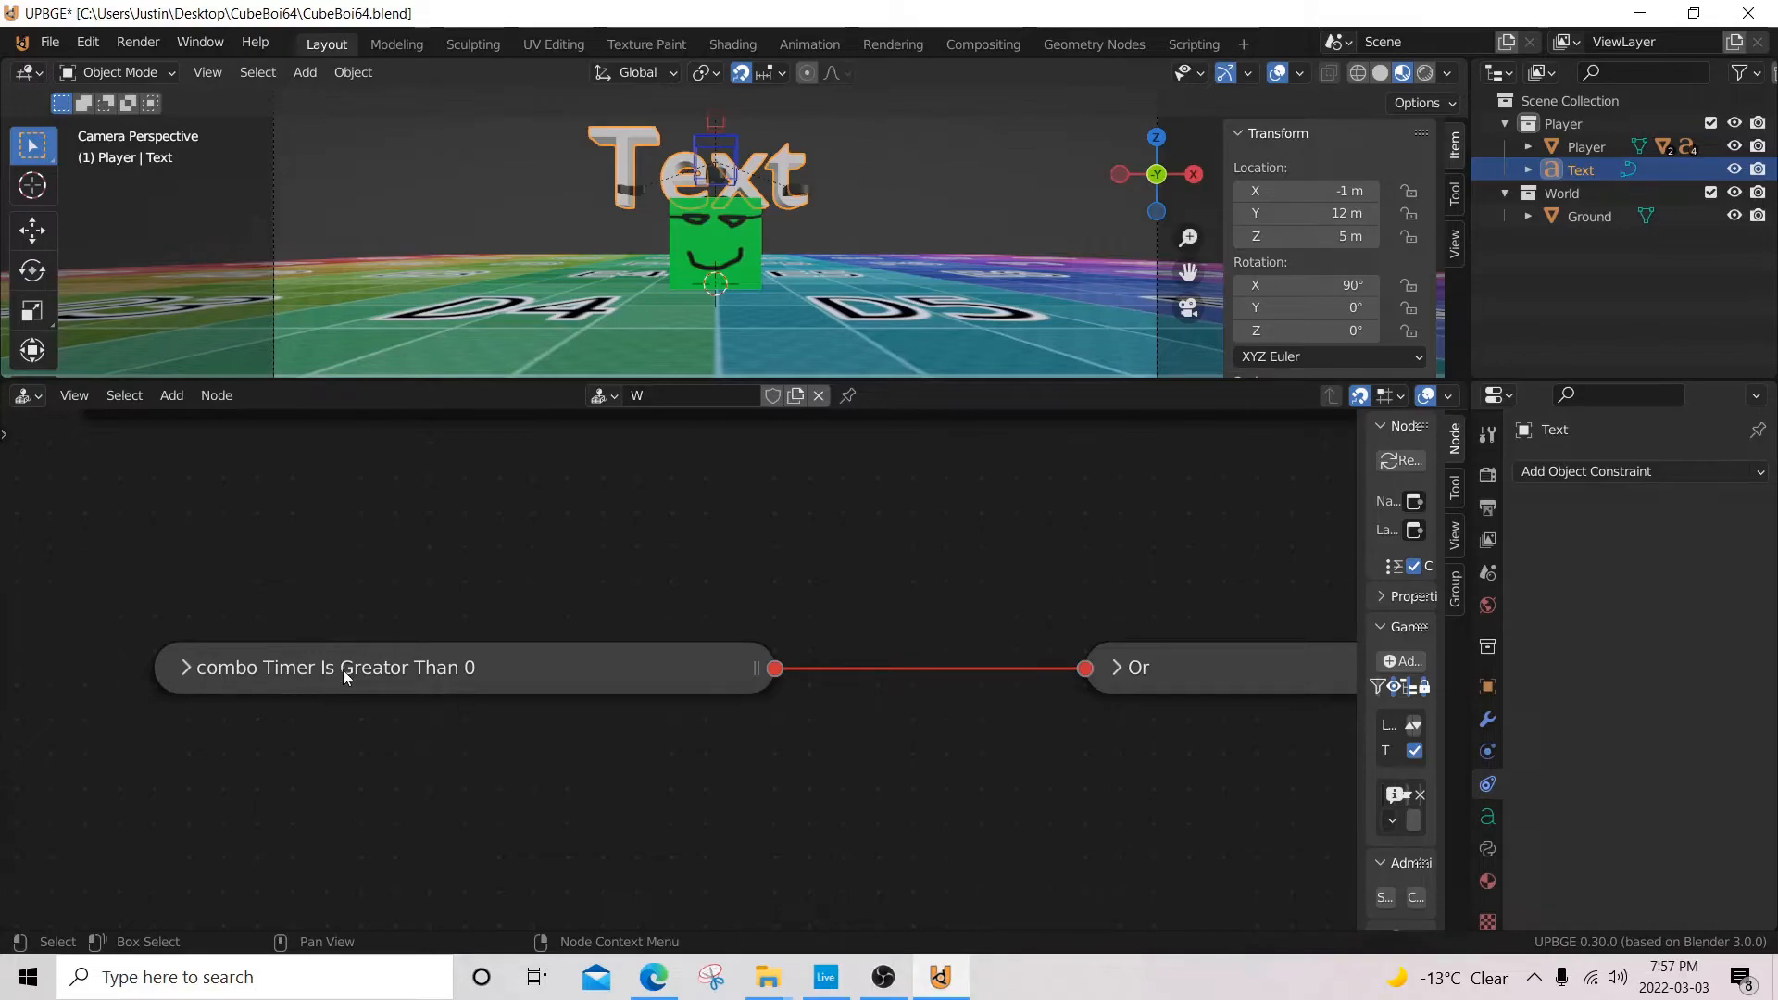
left_click(188, 668)
left_click_drag(315, 733, 336, 563)
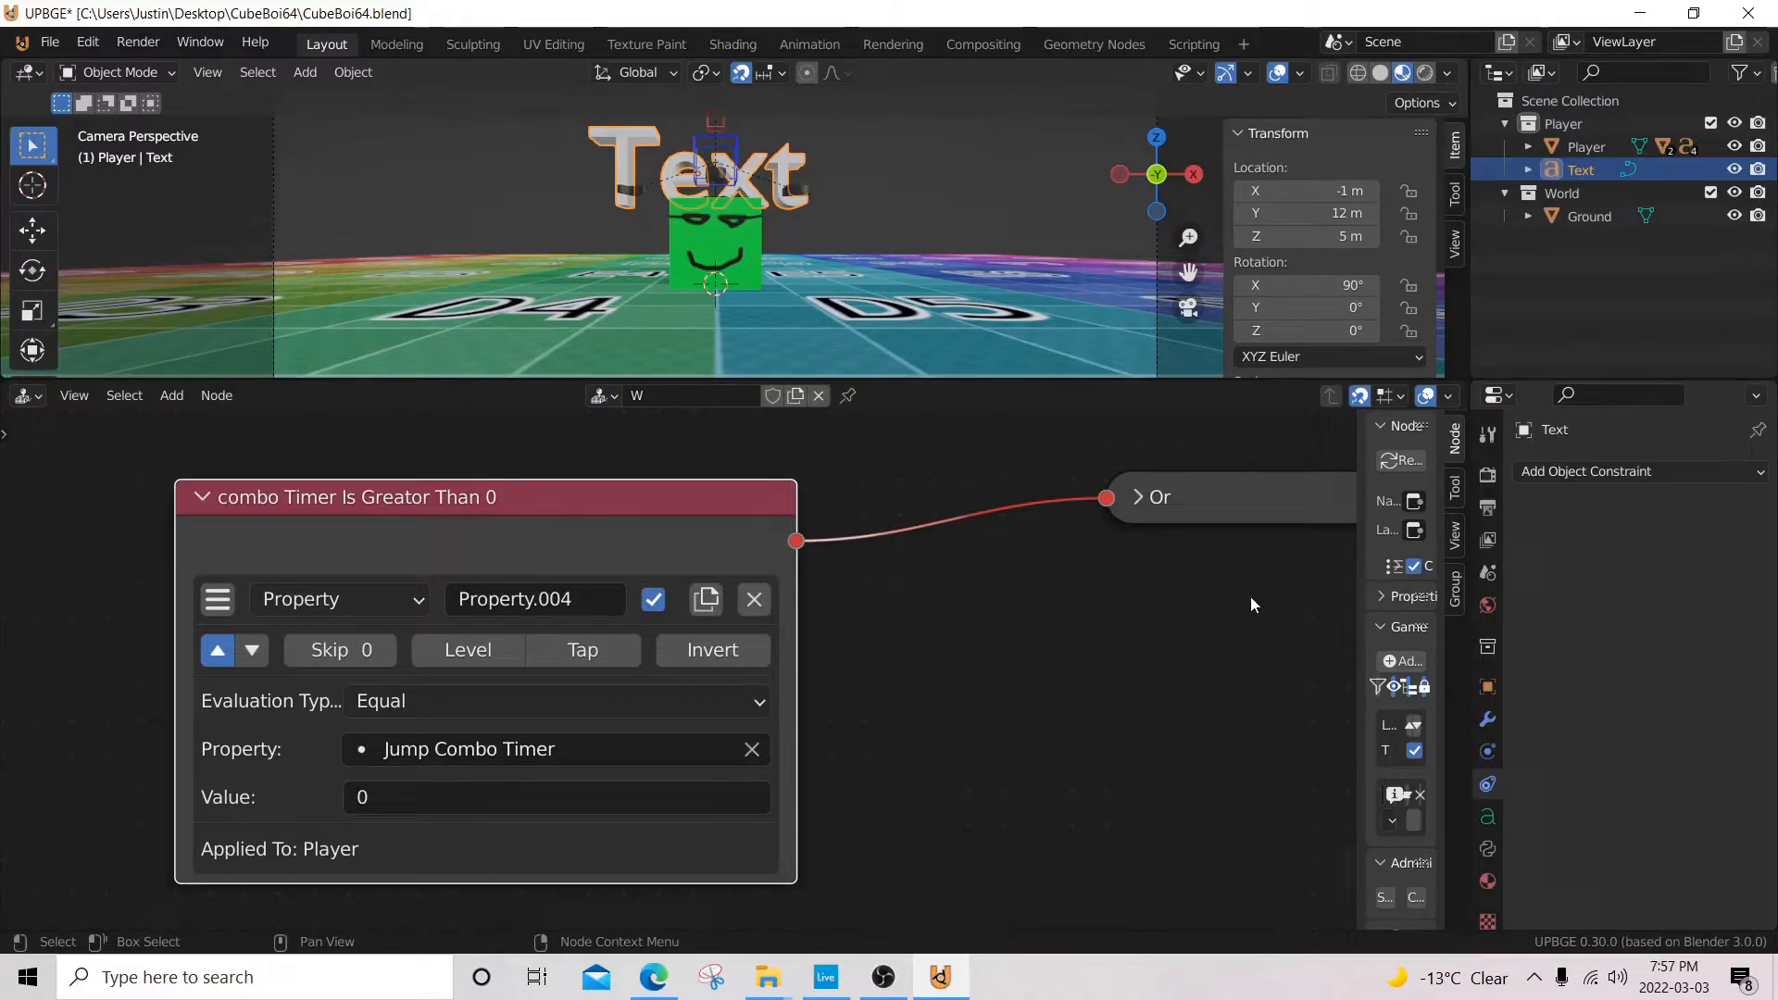
left_click_drag(1358, 639, 1123, 639)
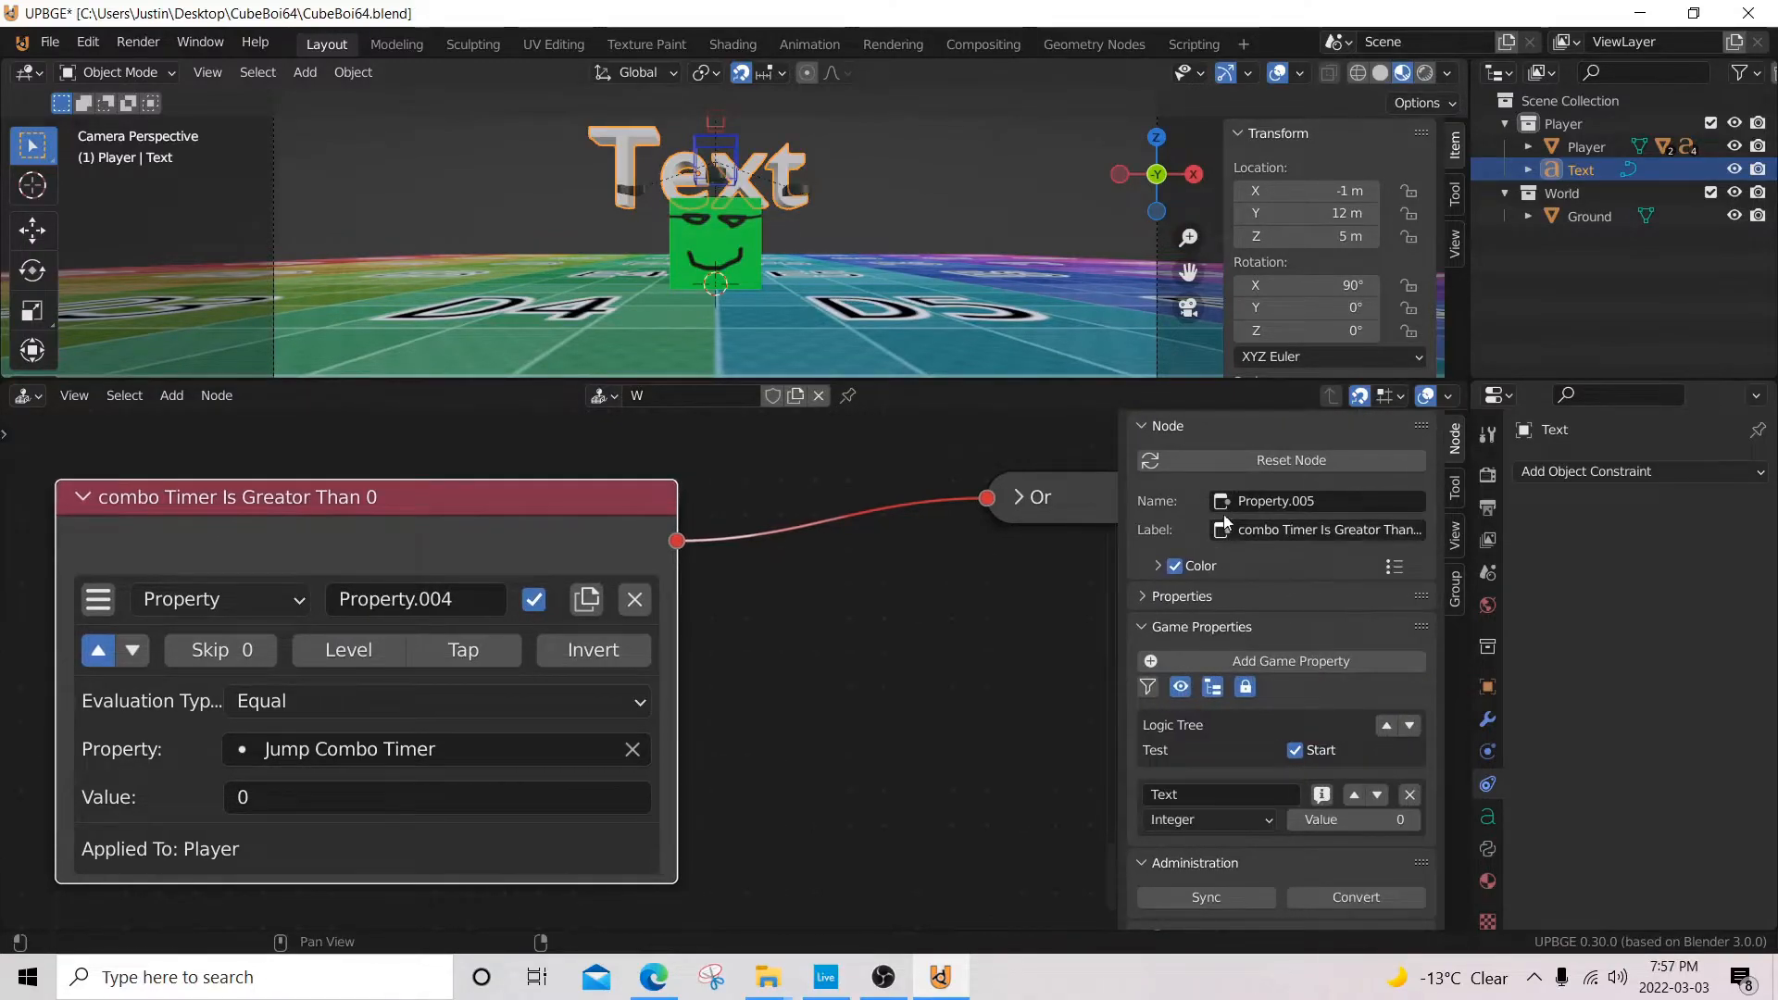
left_click(1291, 502)
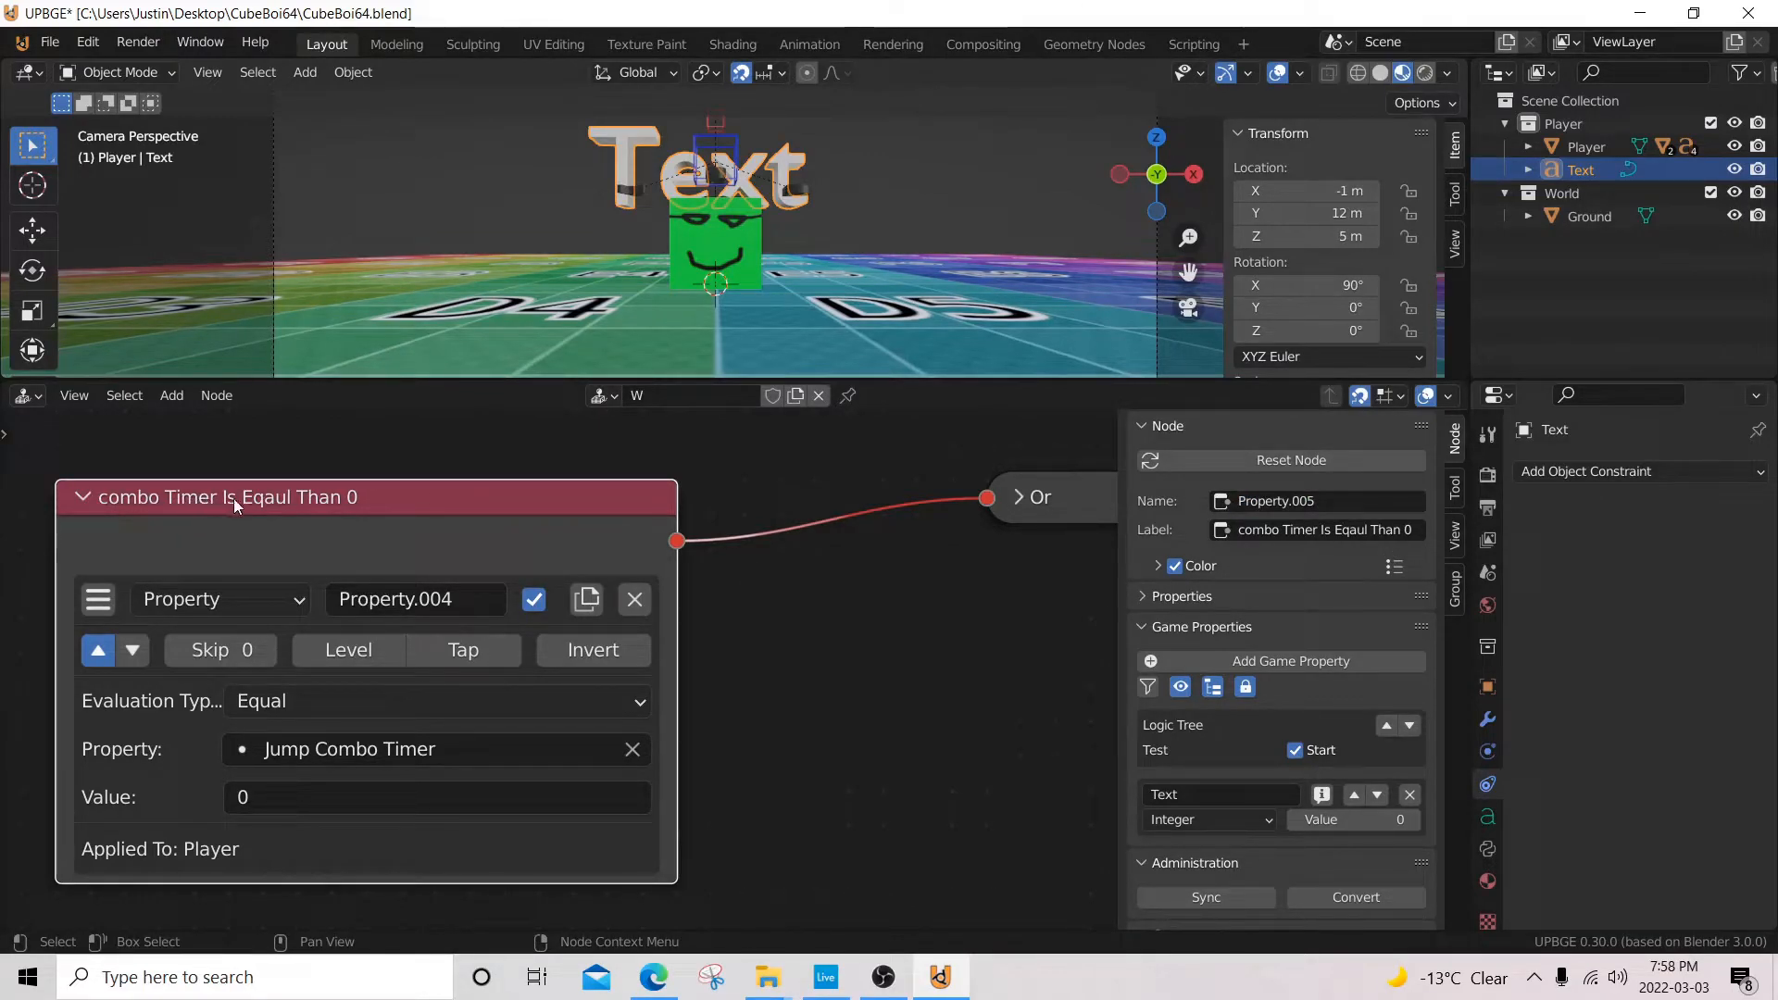
- Trace the relabelled combo timer sensor through the Or node to Set Jump Combo To 1 and check the sensor's comparison value
scroll(439, 591, "down", 6)
middle_click_drag(766, 536, 322, 663)
middle_click_drag(517, 610, 594, 864)
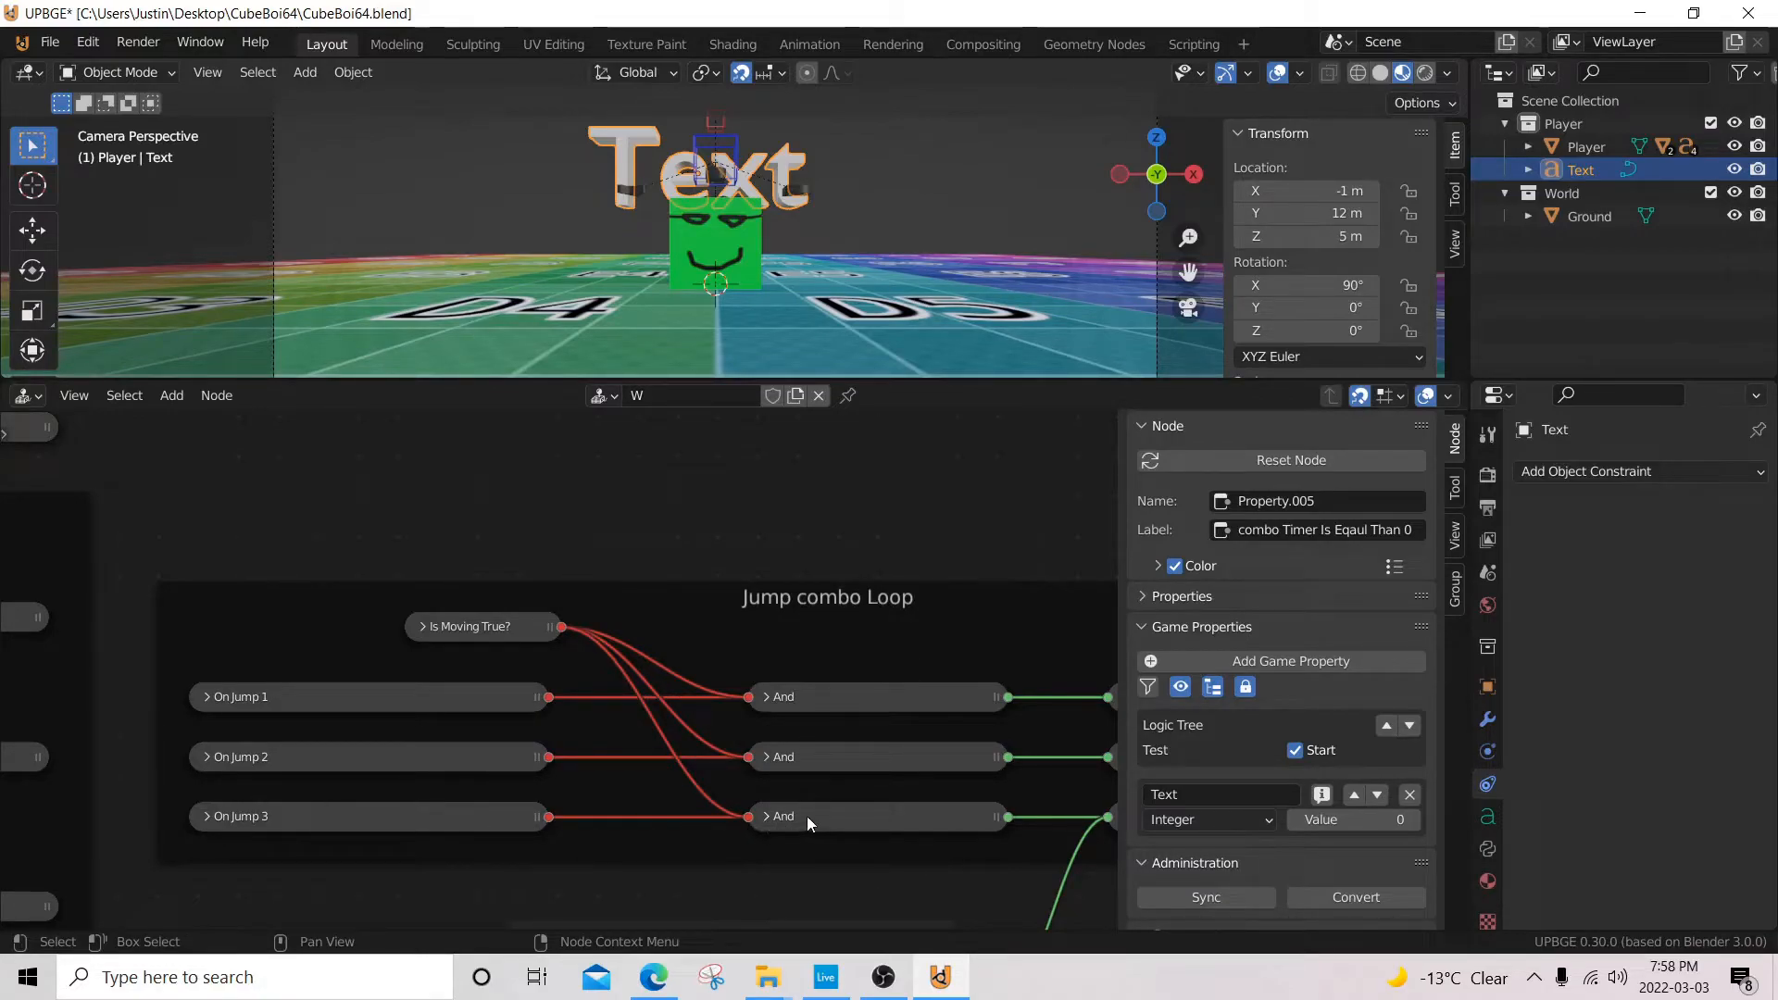
middle_click_drag(807, 815, 537, 782)
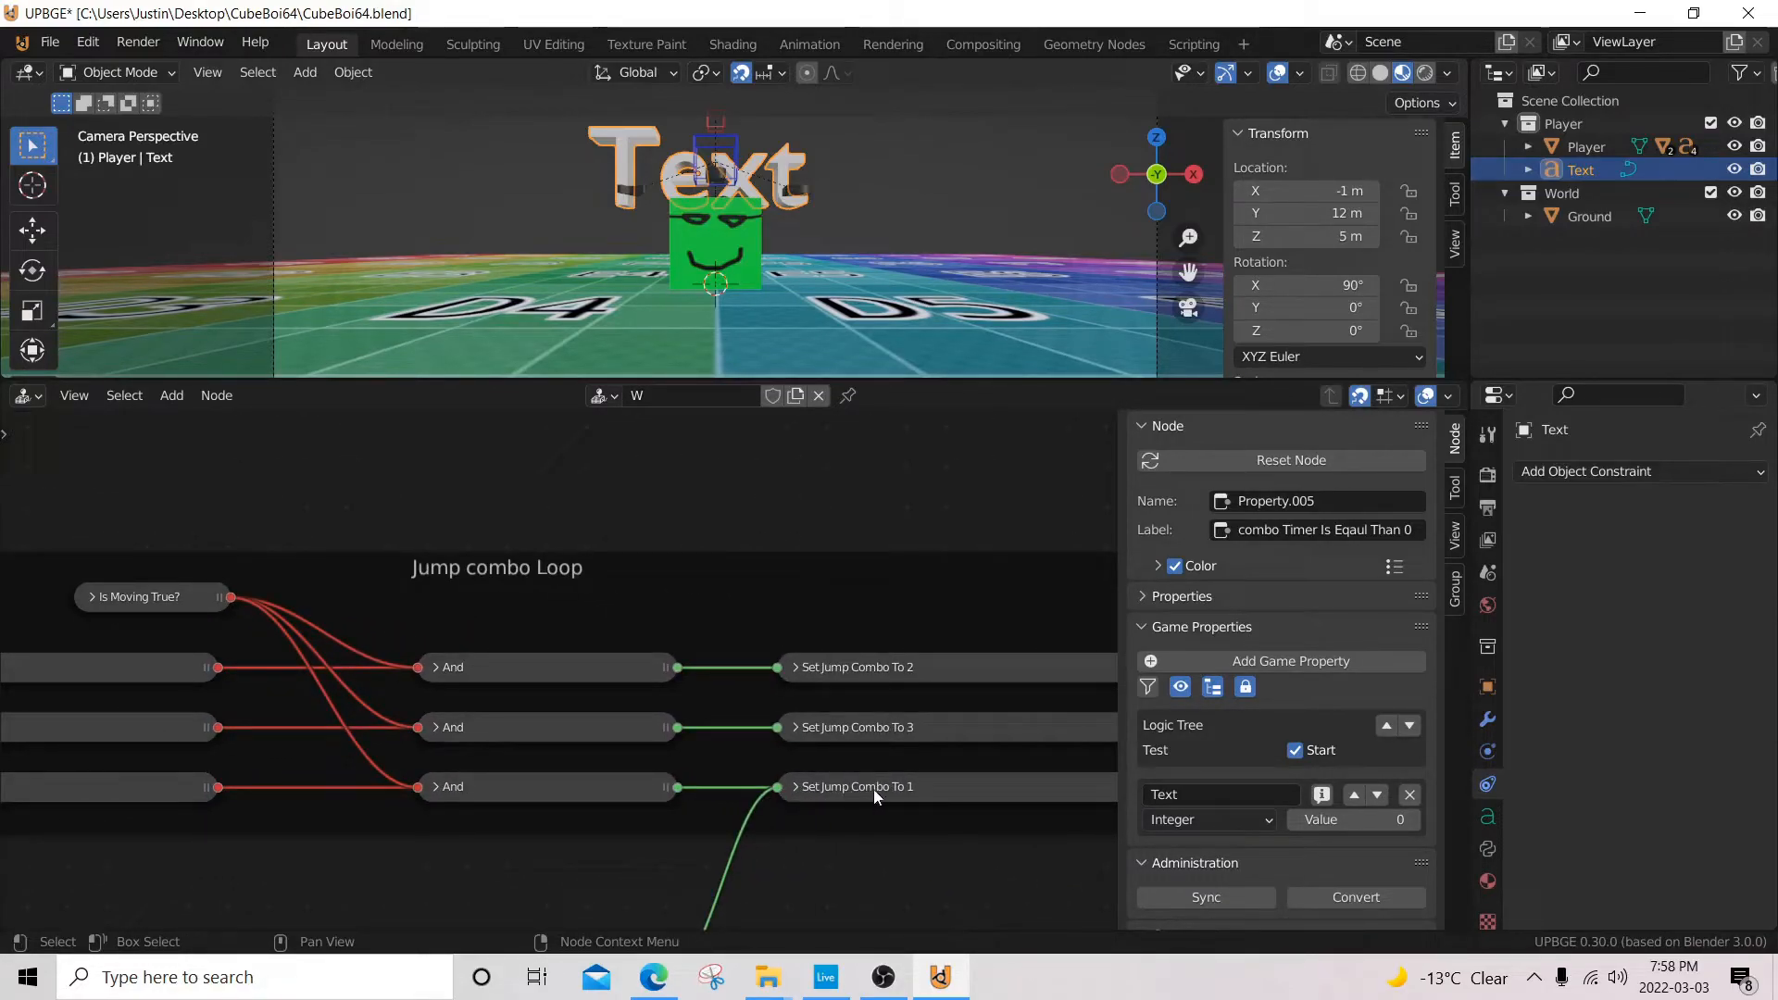
middle_click_drag(774, 824, 894, 513)
middle_click_drag(296, 685, 396, 675)
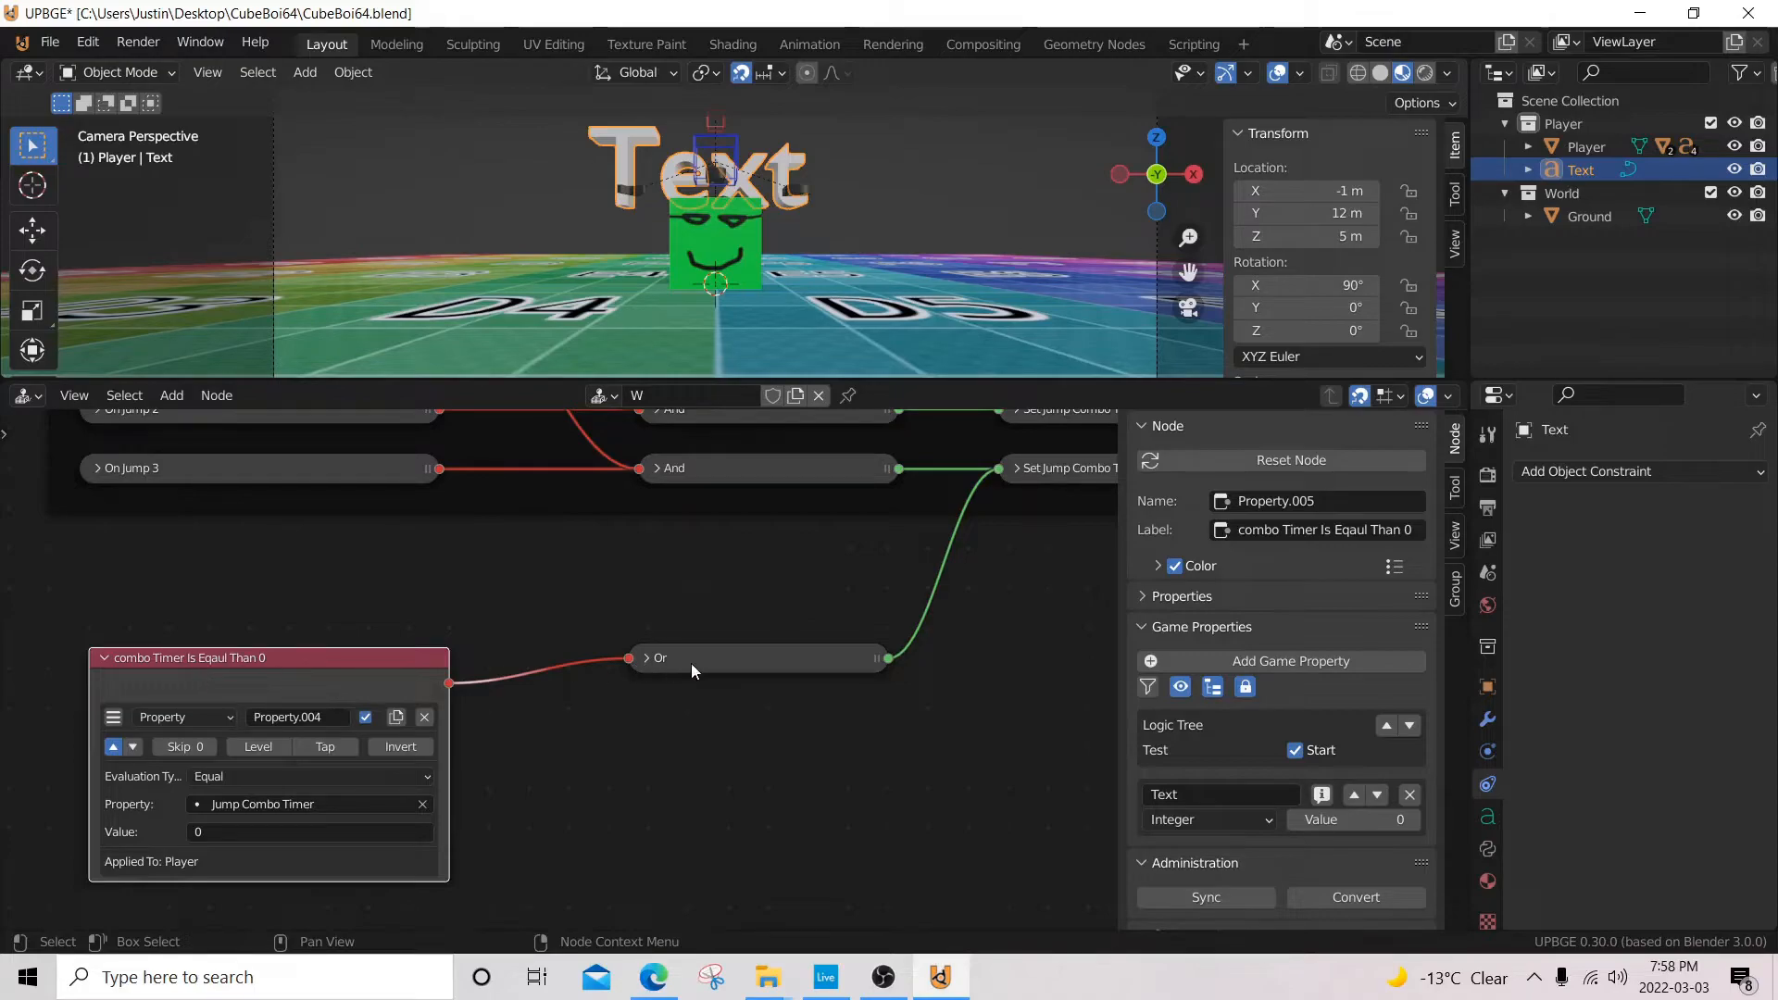
middle_click_drag(694, 664, 212, 749)
middle_click_drag(419, 717, 830, 591)
middle_click_drag(360, 716, 470, 686)
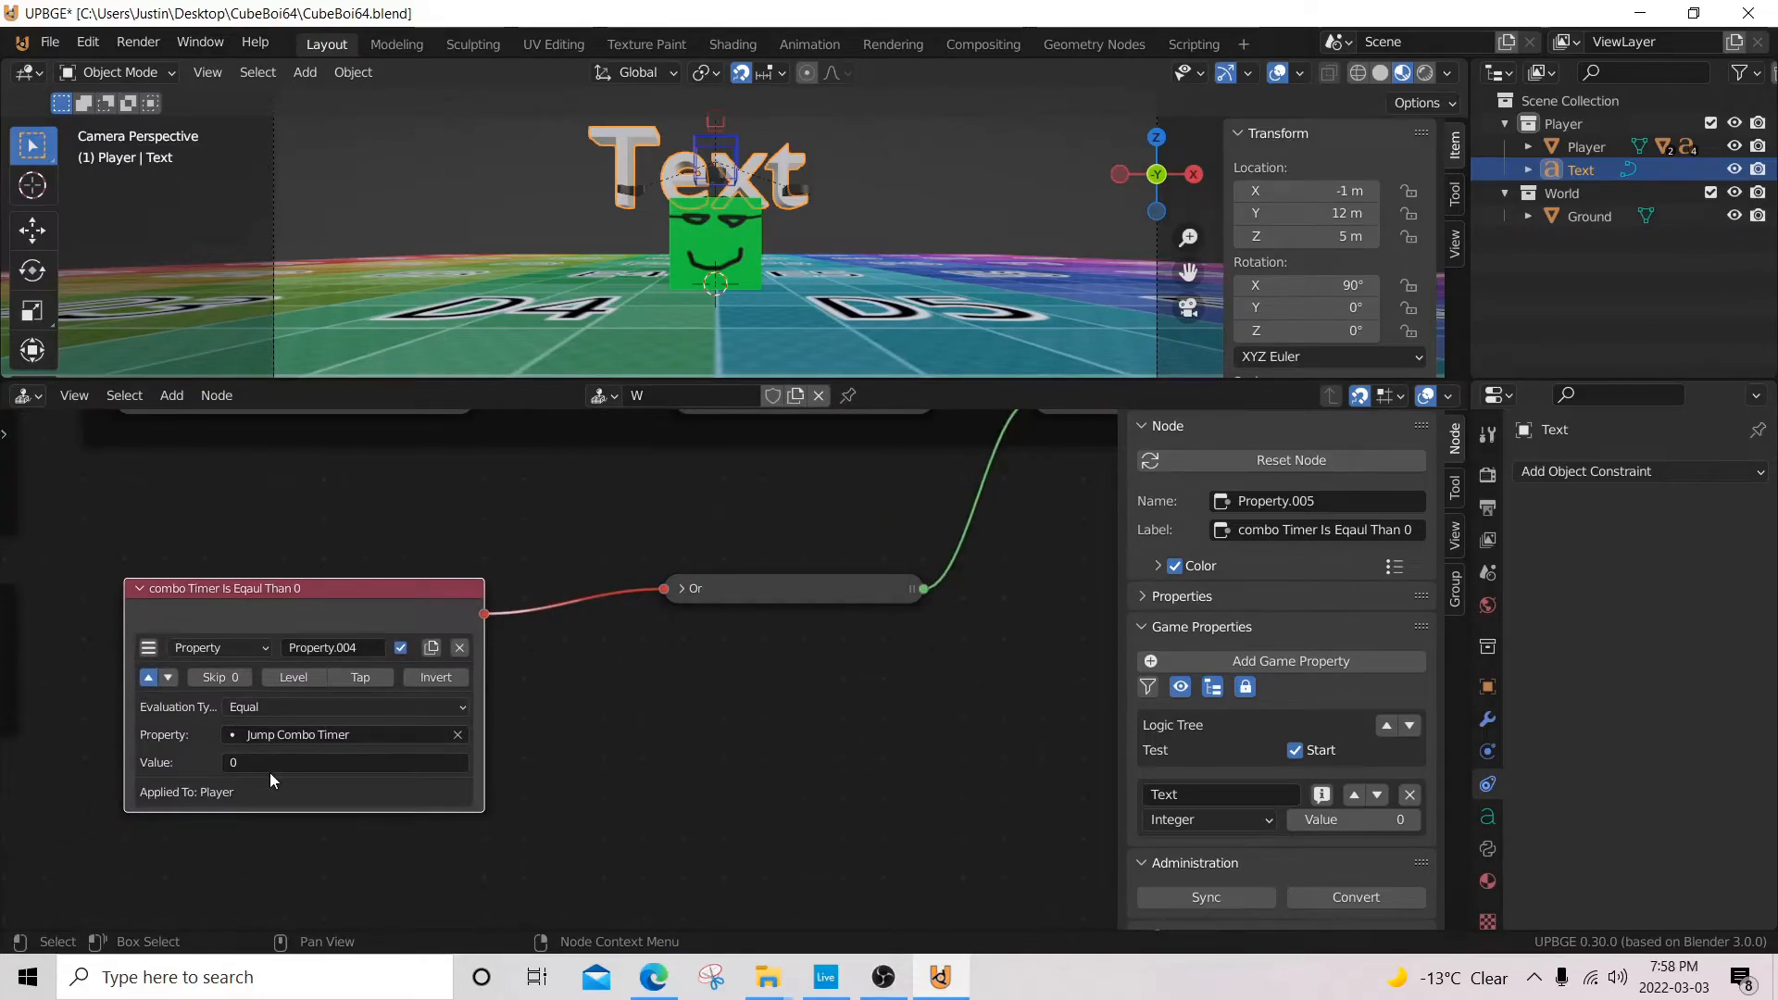
middle_click_drag(269, 772, 326, 791)
scroll(326, 791, "up", 3)
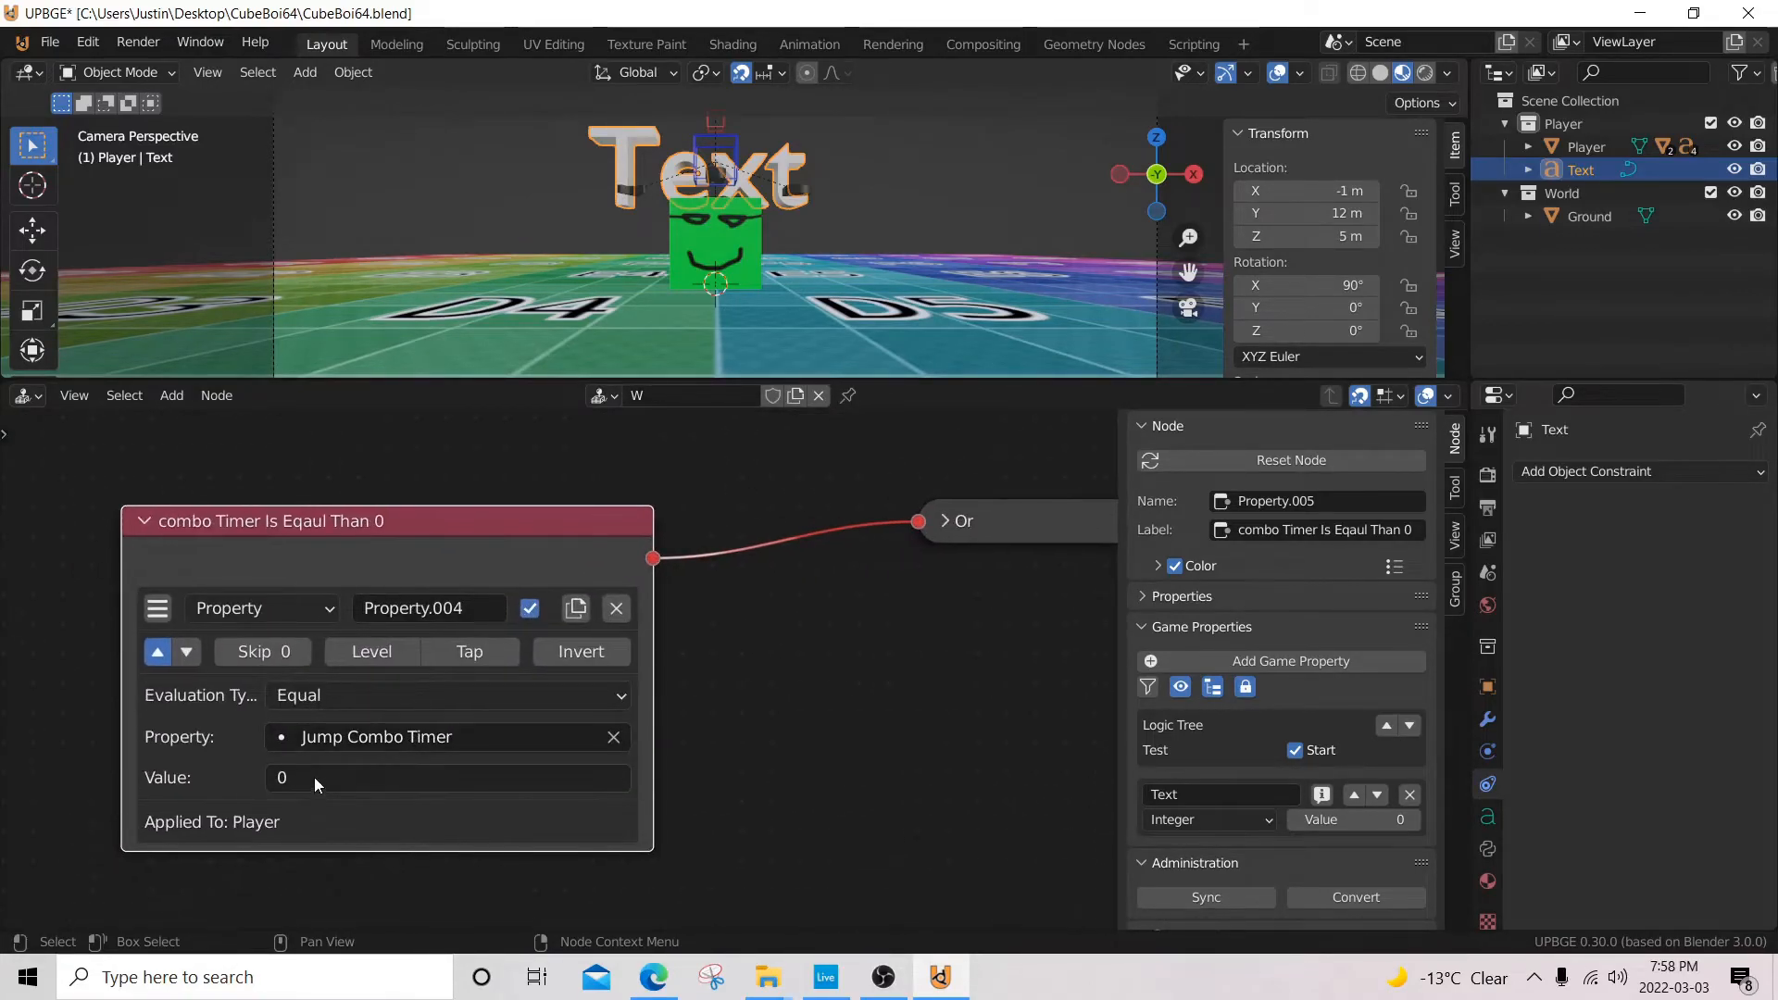
left_click(332, 772)
- Check the mode, property and value of the Set Jump Combo To 1 actuator, leaving it collapsed
middle_click_drag(757, 674, 446, 778)
middle_click_drag(880, 583, 474, 776)
left_click(770, 538)
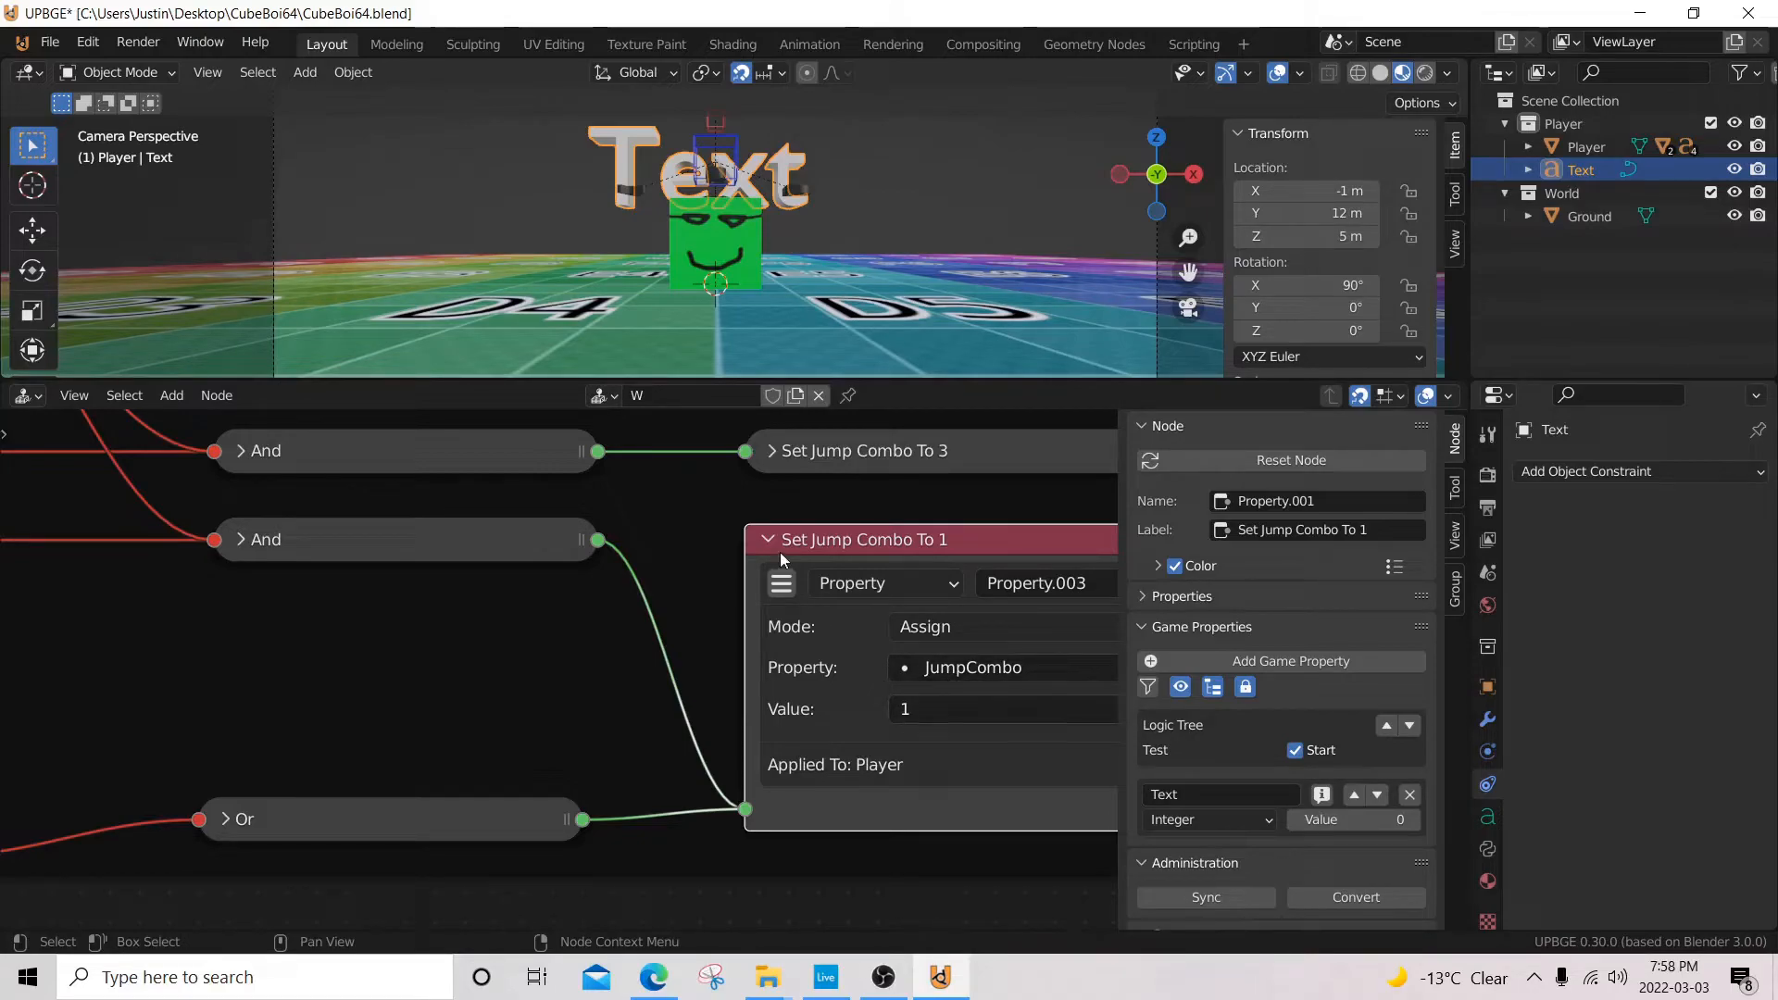
left_click(769, 539)
- Check the motion and force settings of the Jump 1 actuator in the Jump Combo's frame, leaving it collapsed
scroll(675, 540, "down", 3)
middle_click_drag(253, 588, 861, 648)
middle_click_drag(236, 695, 648, 851)
scroll(554, 585, "up", 3)
middle_click_drag(393, 565, 582, 648)
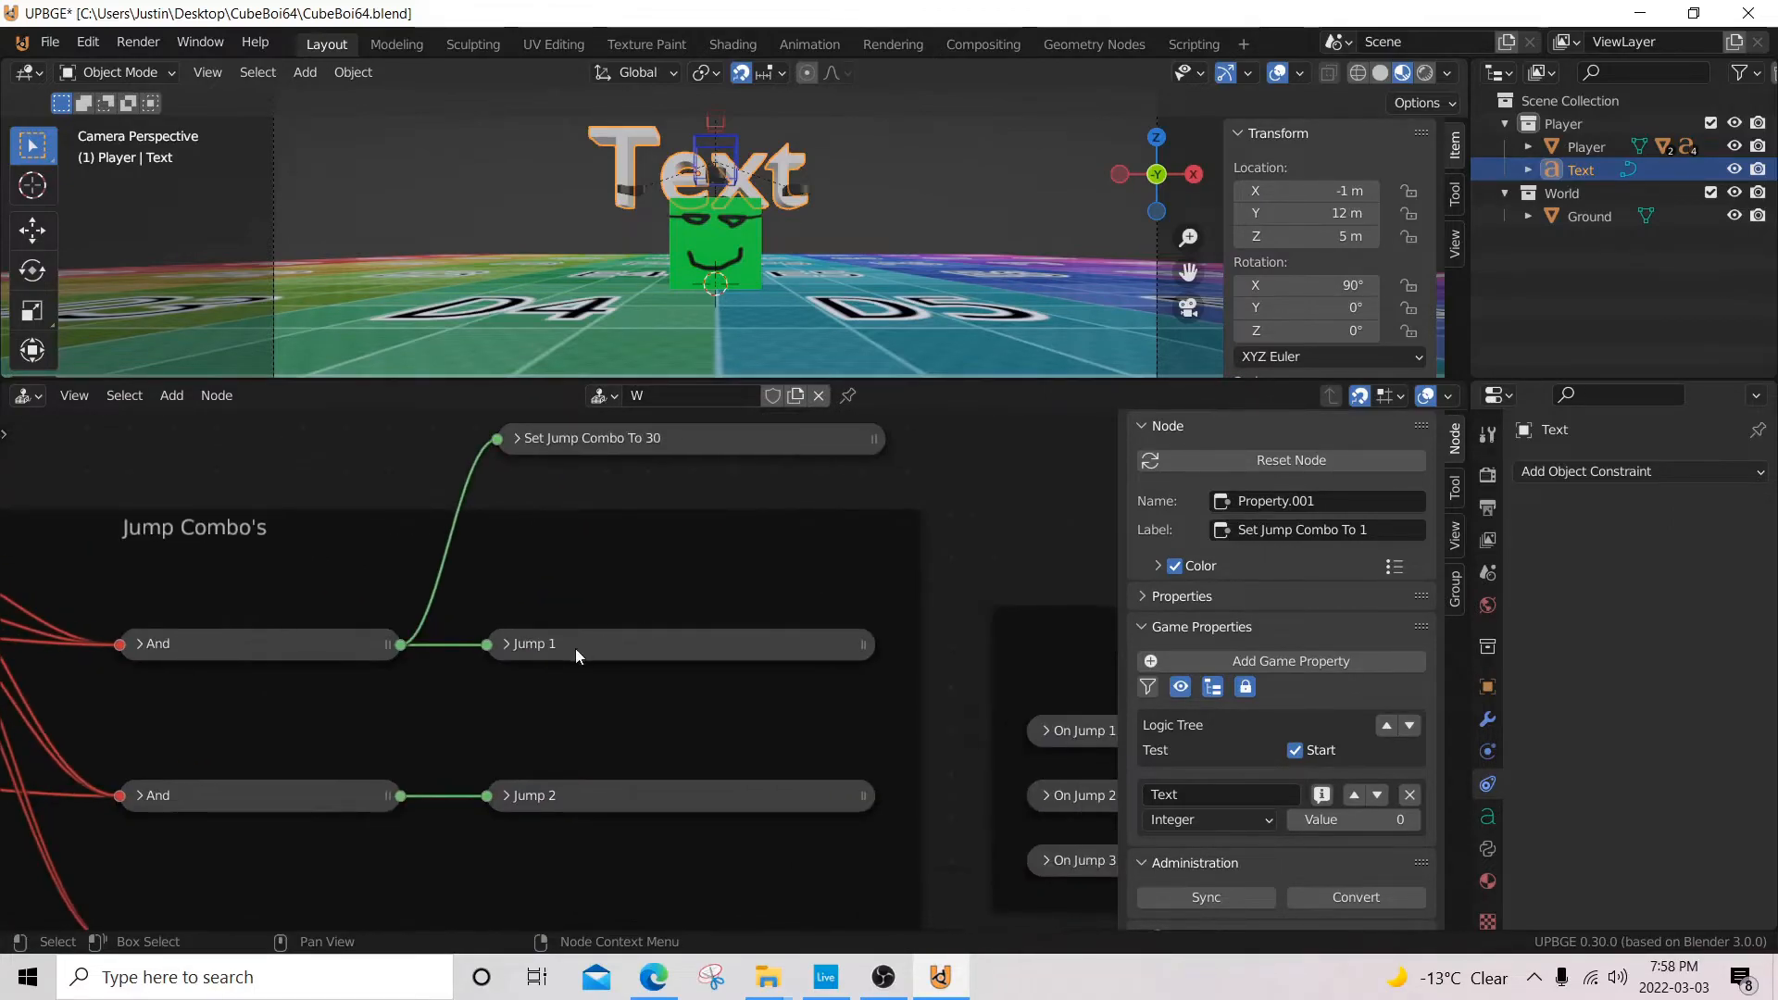
left_click(514, 643)
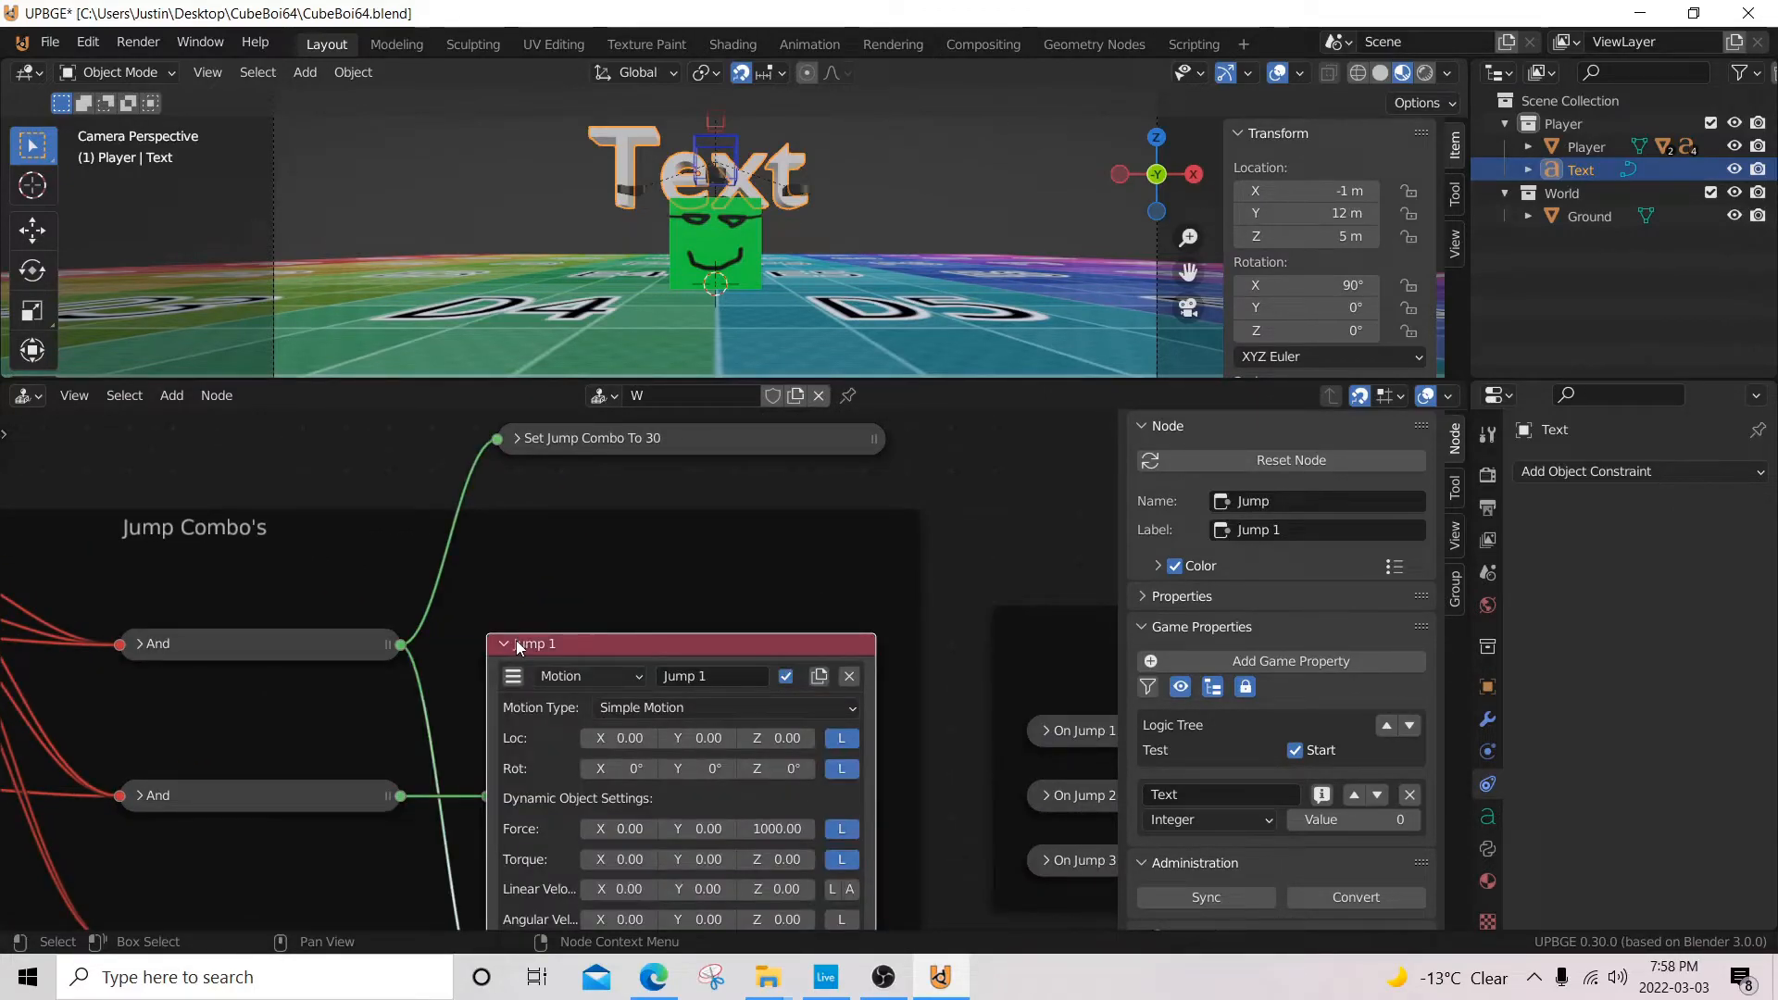
left_click(508, 644)
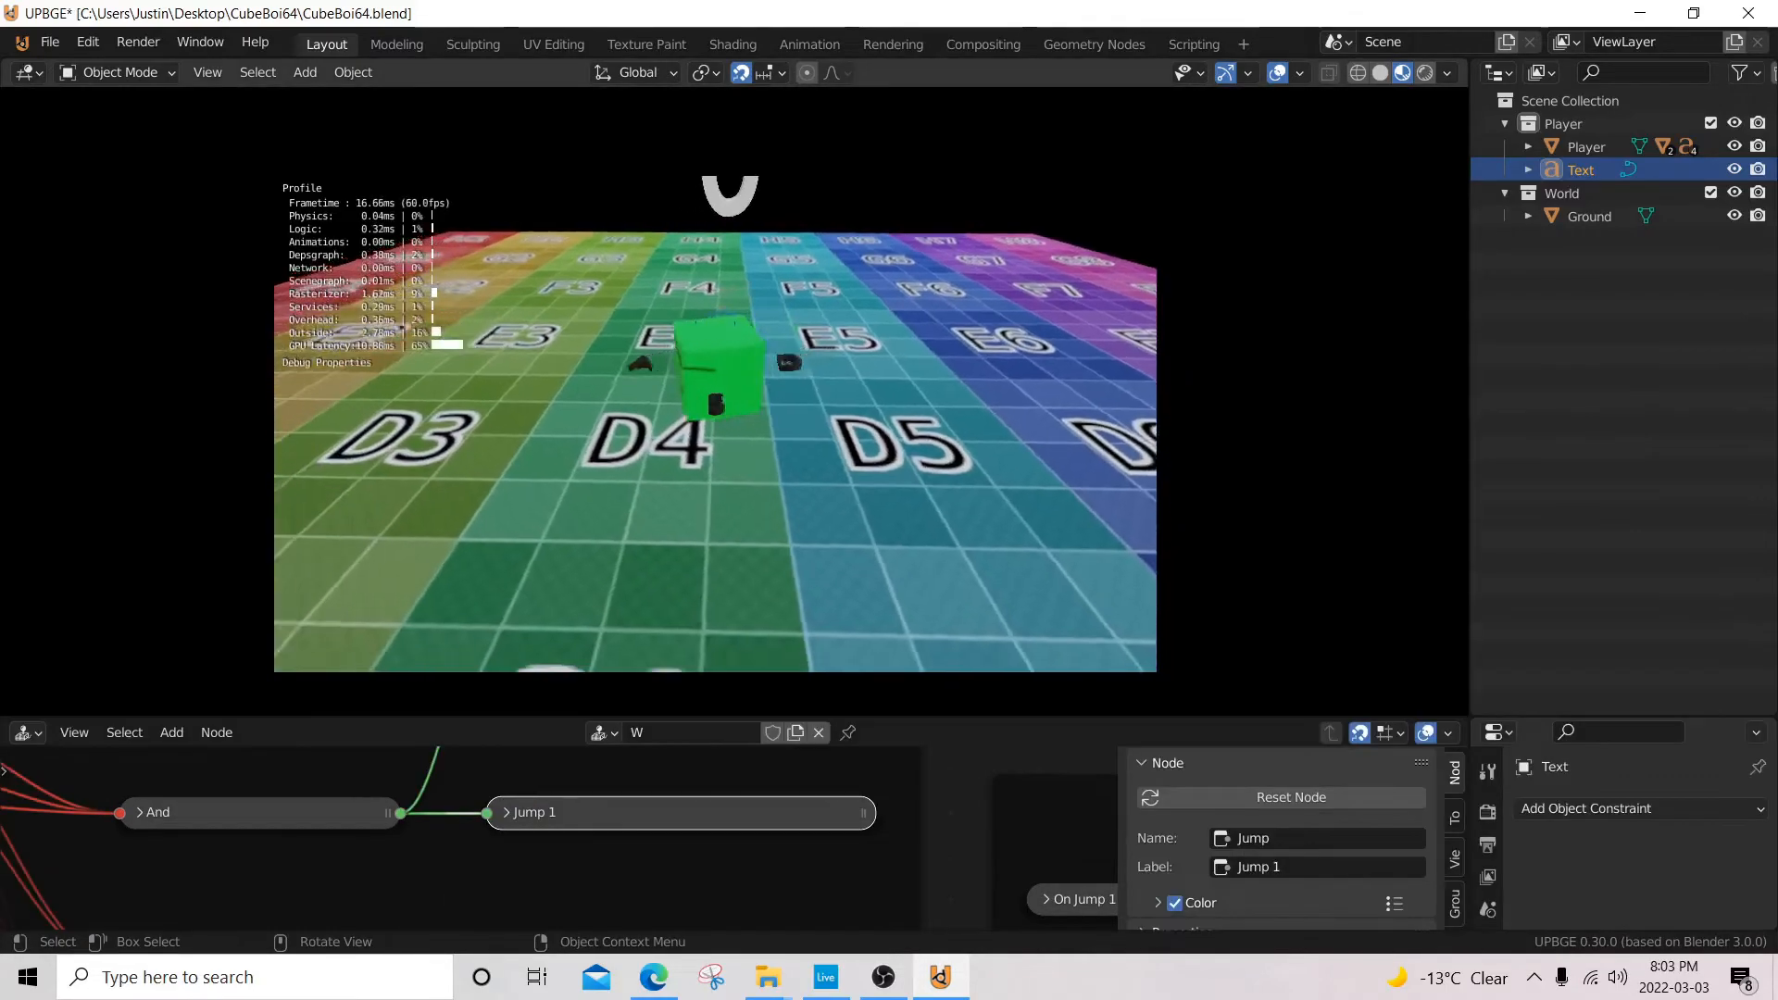
- Play-test the running game by moving the cube around the grid floor and making it jump
key("w")
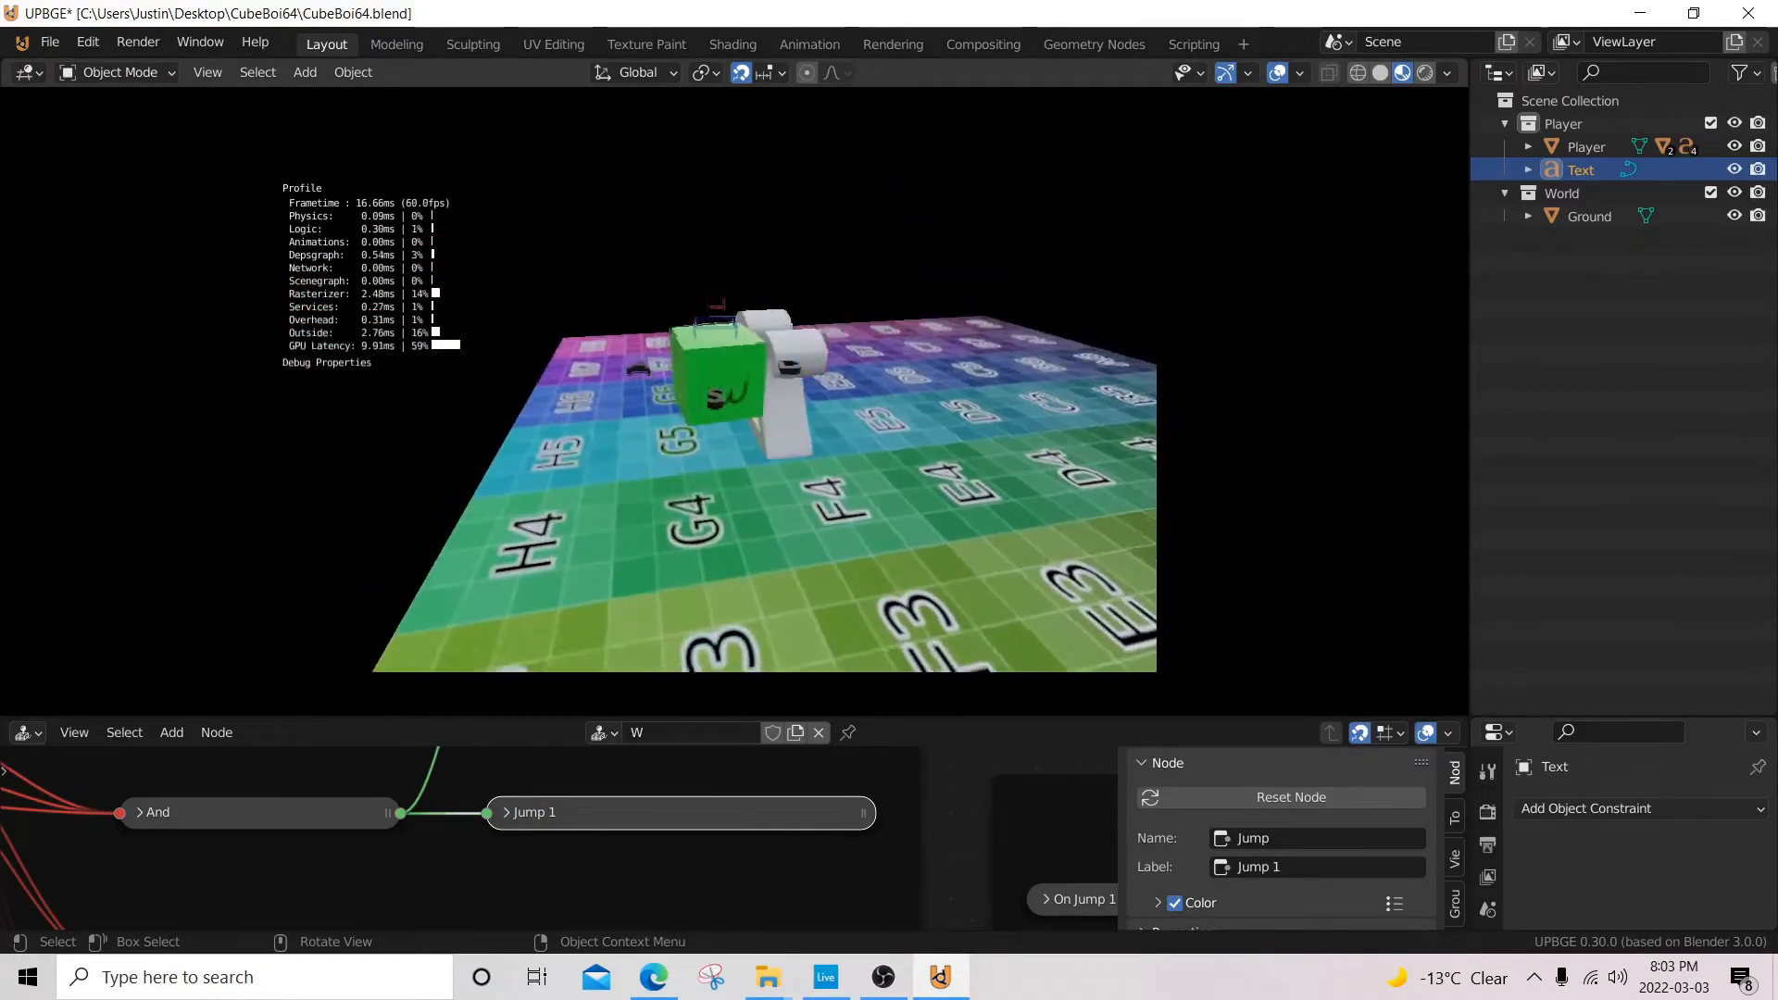
key("w")
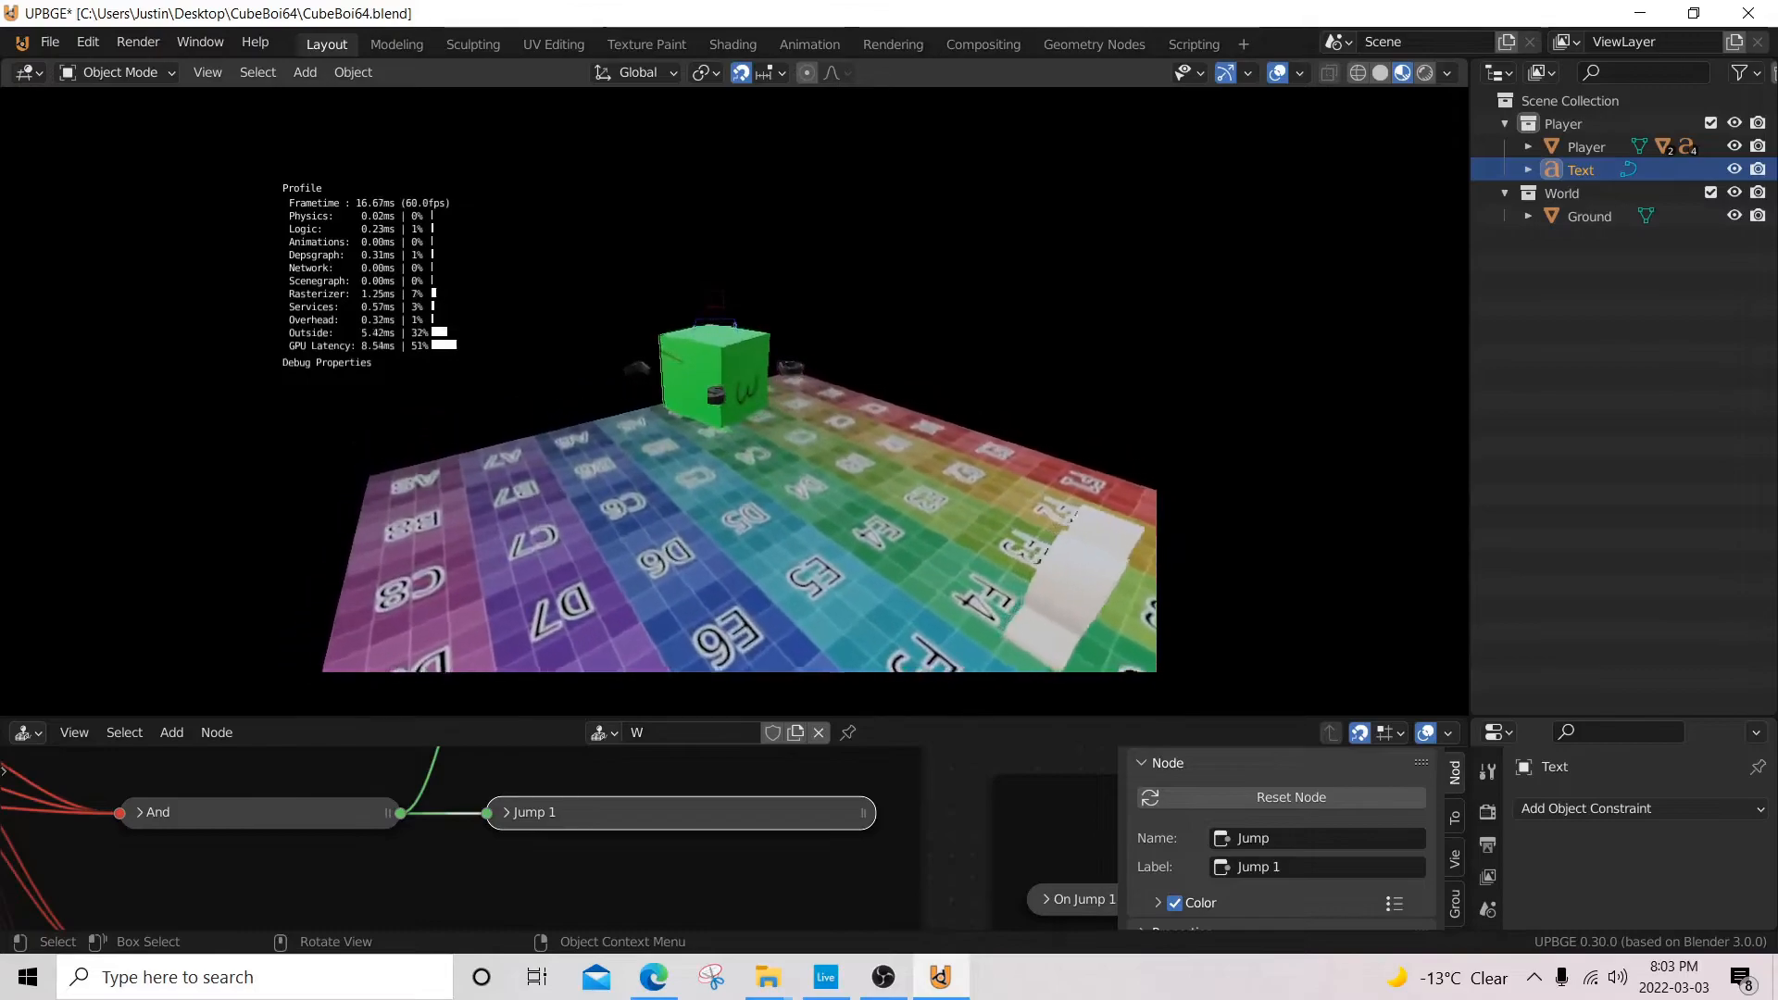
key("w")
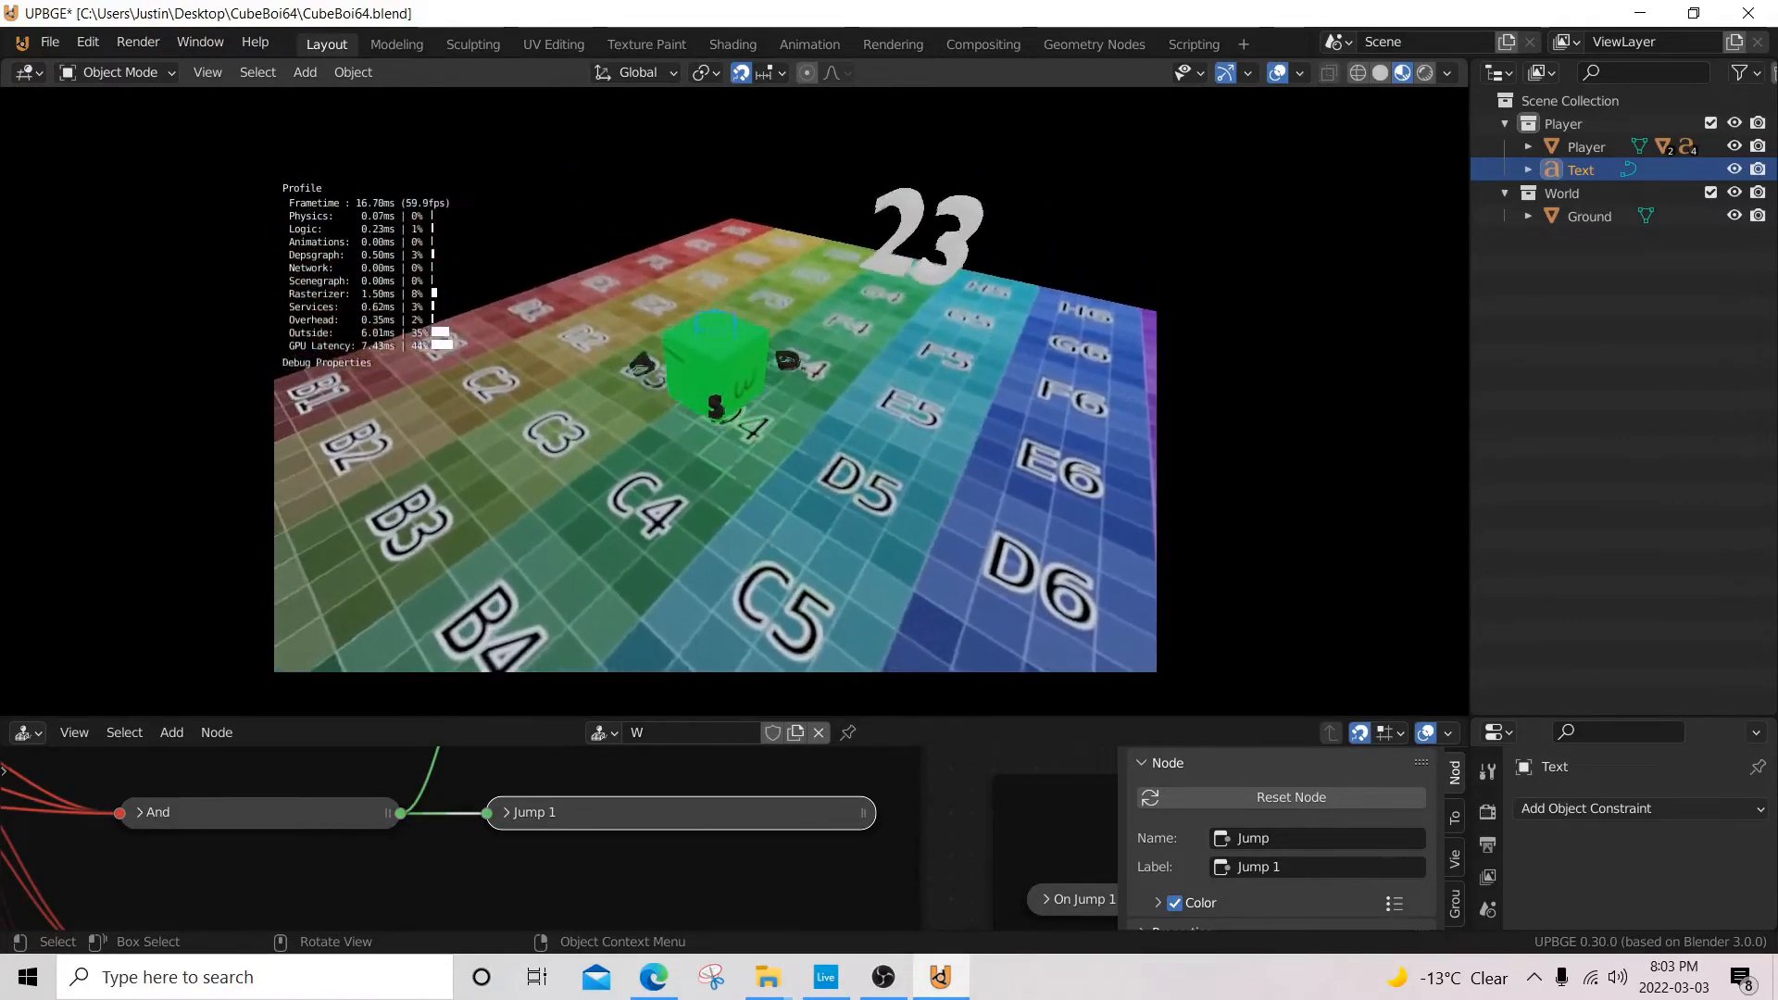
key("s")
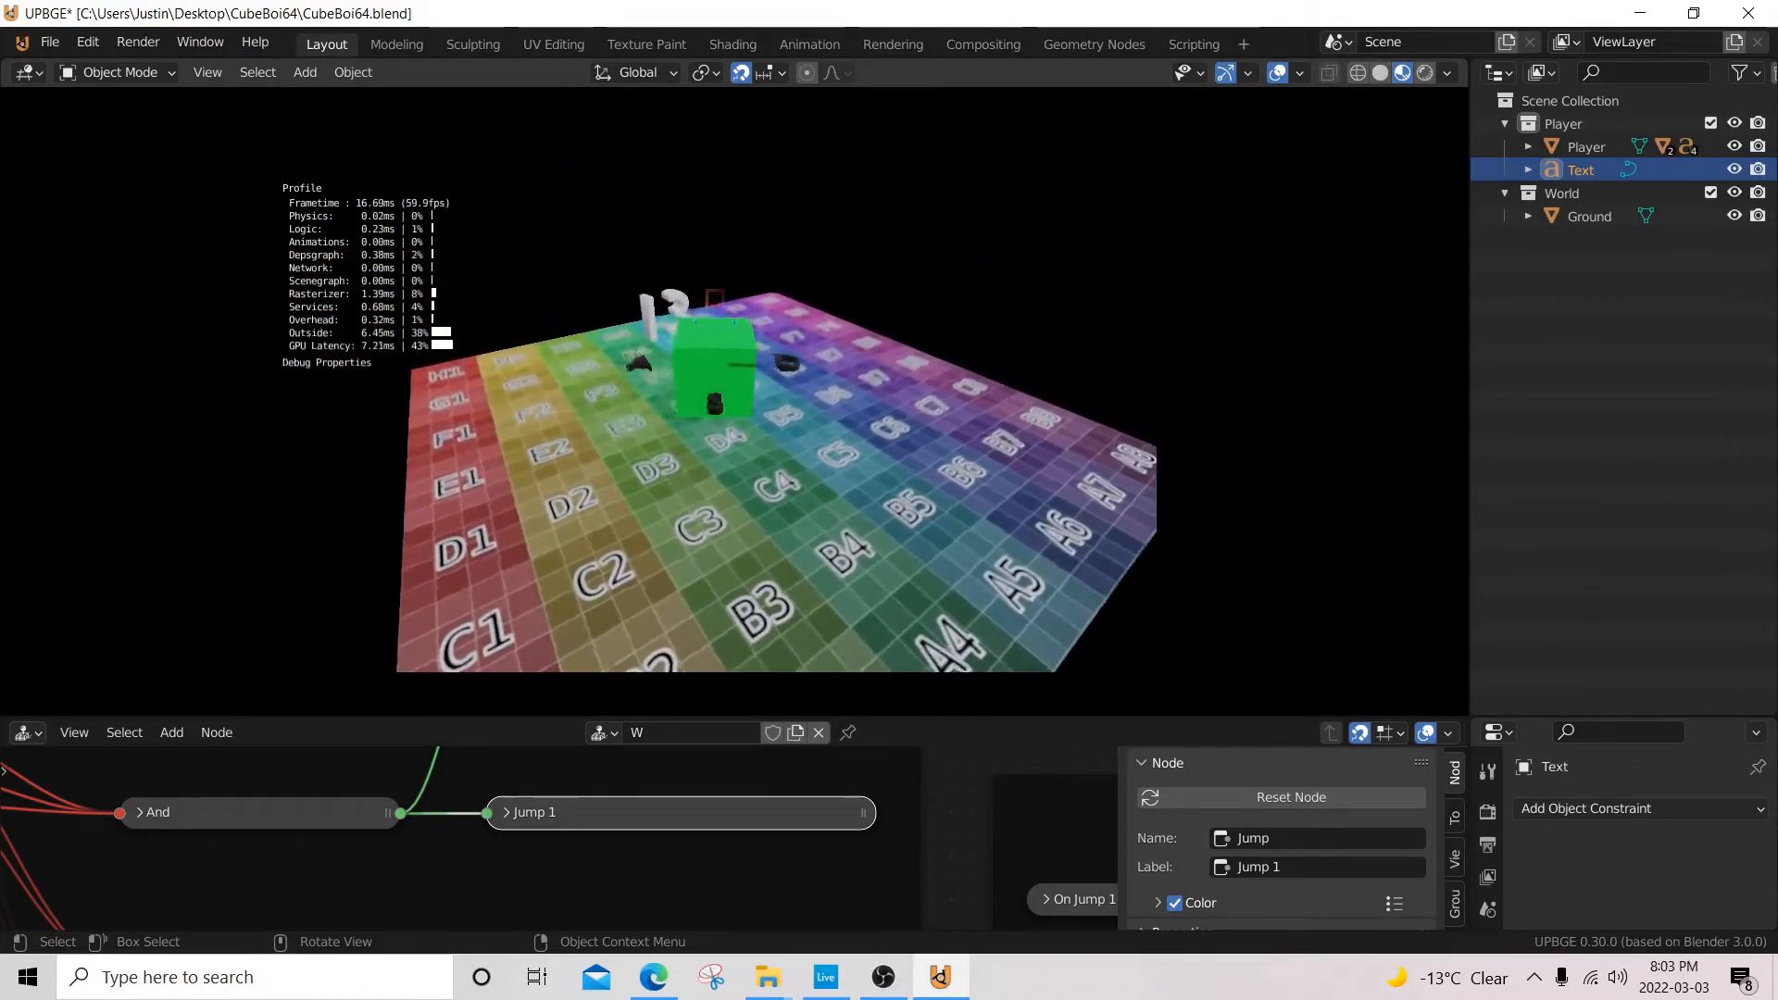
key("w")
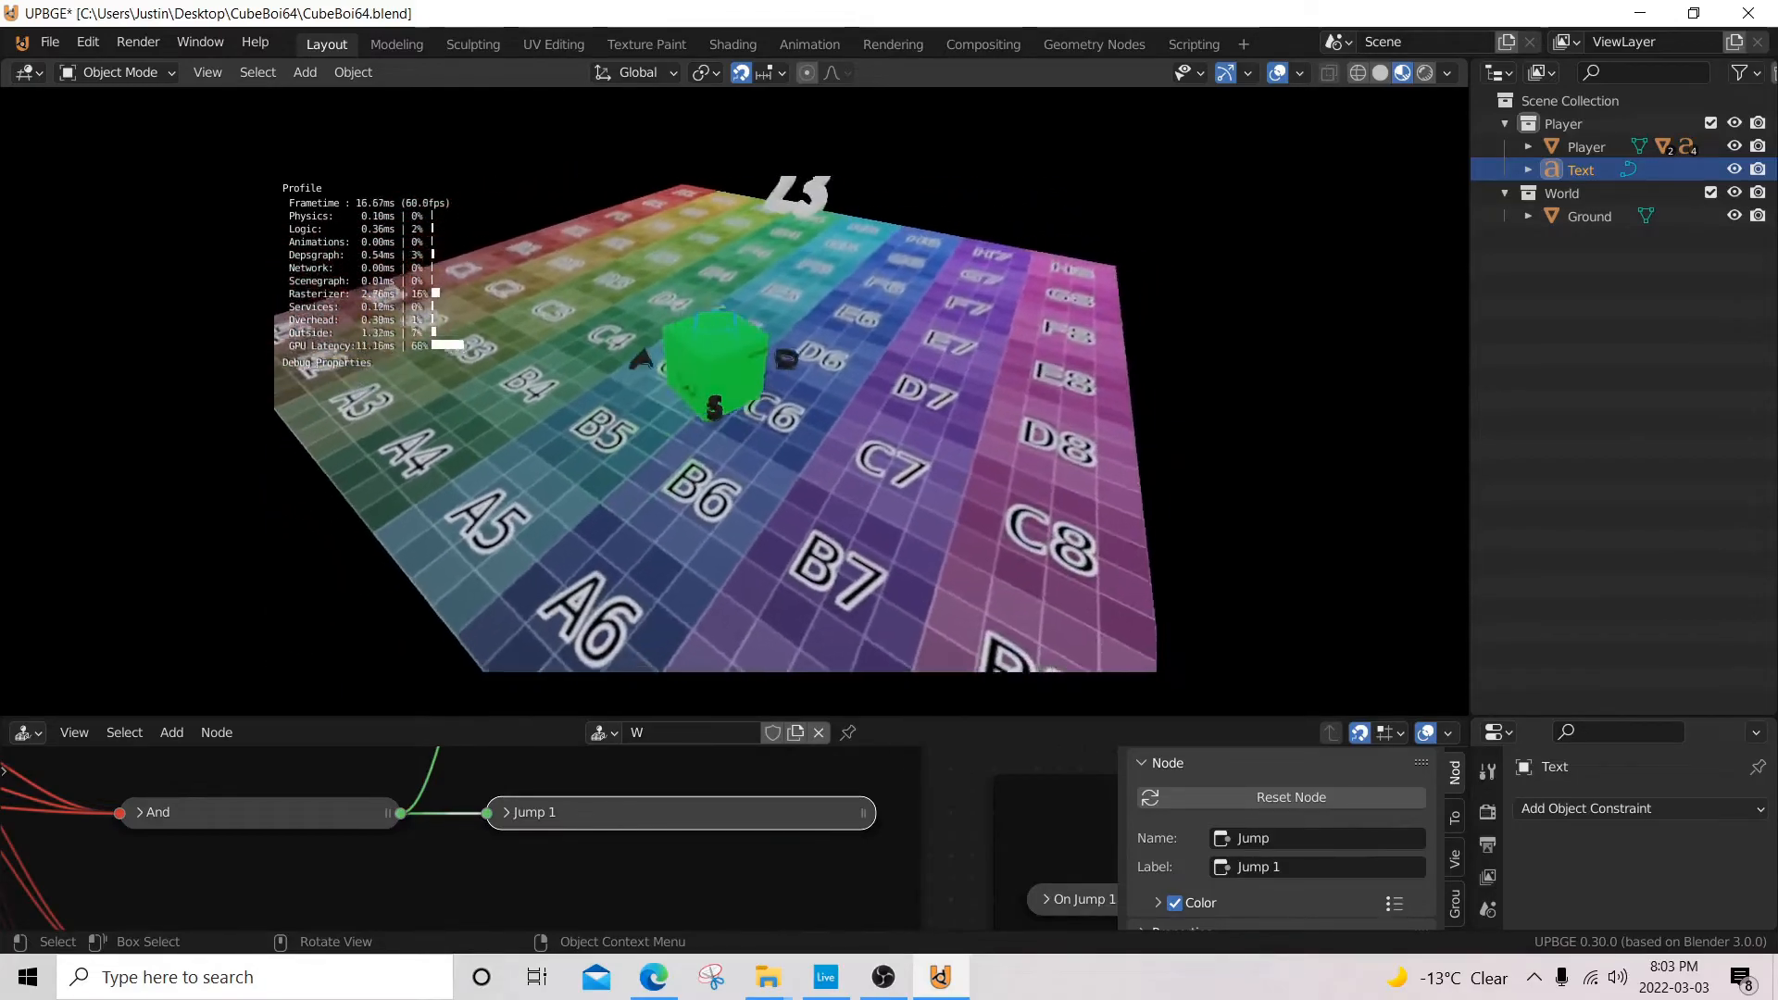
key("w")
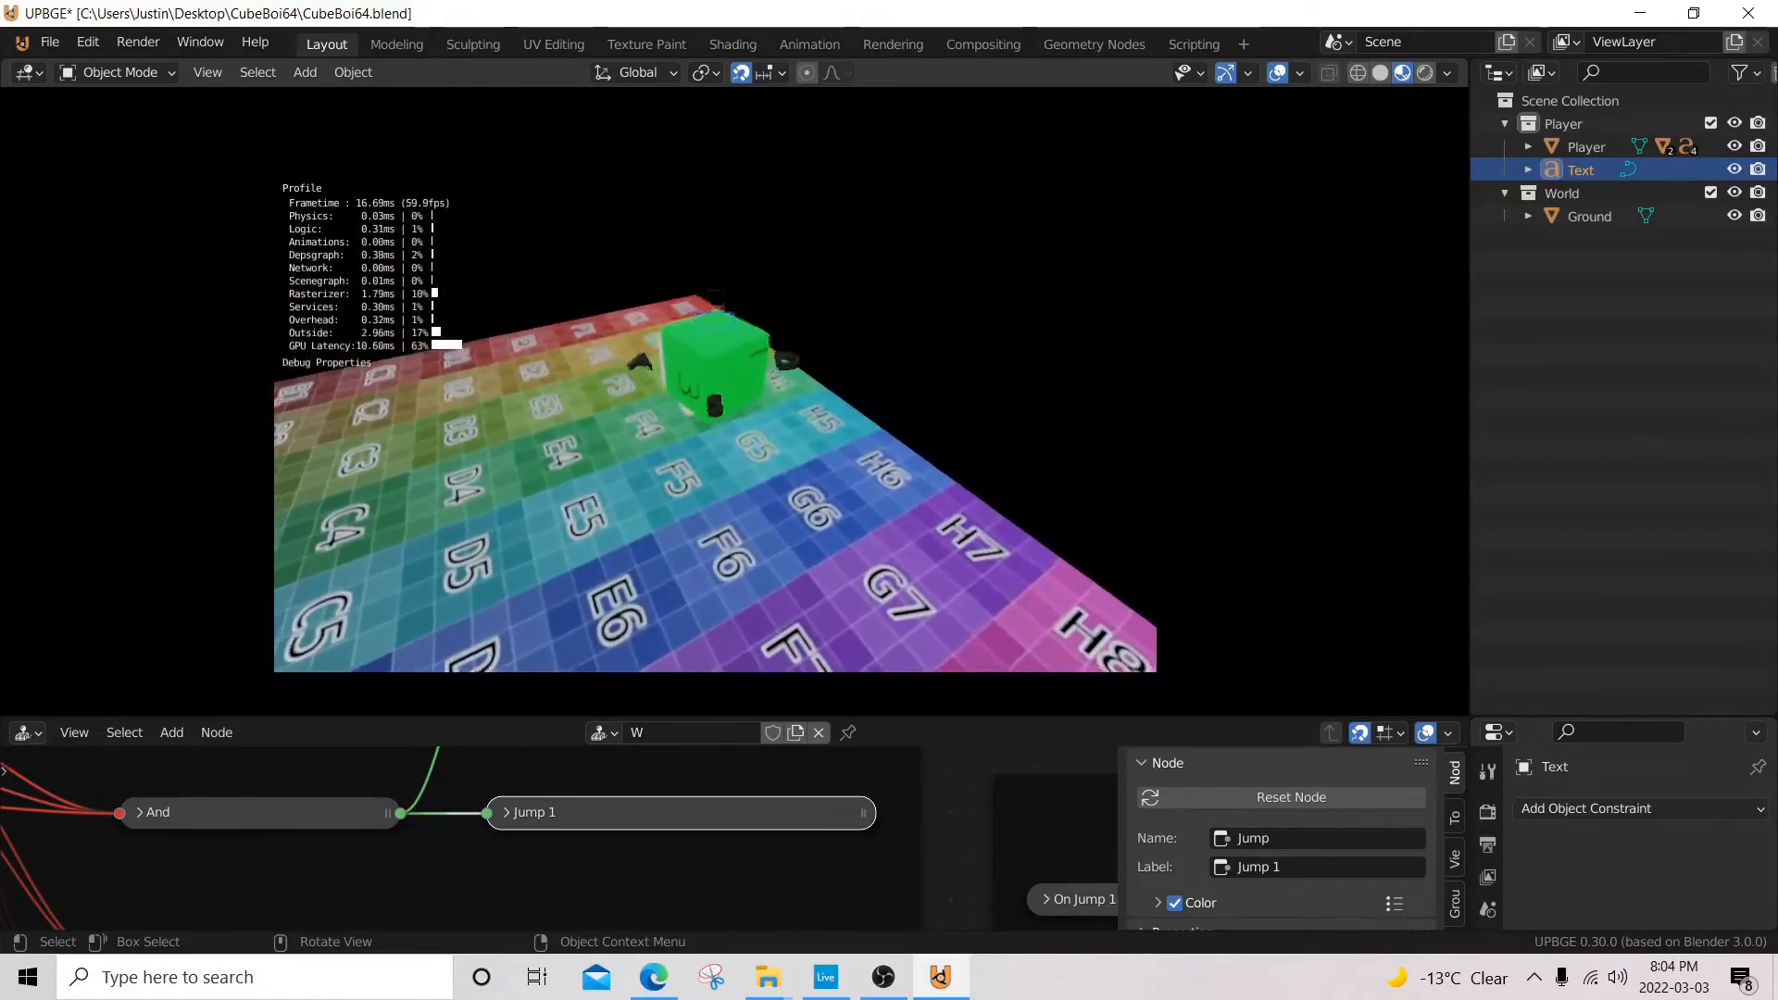
key("w")
key("space")
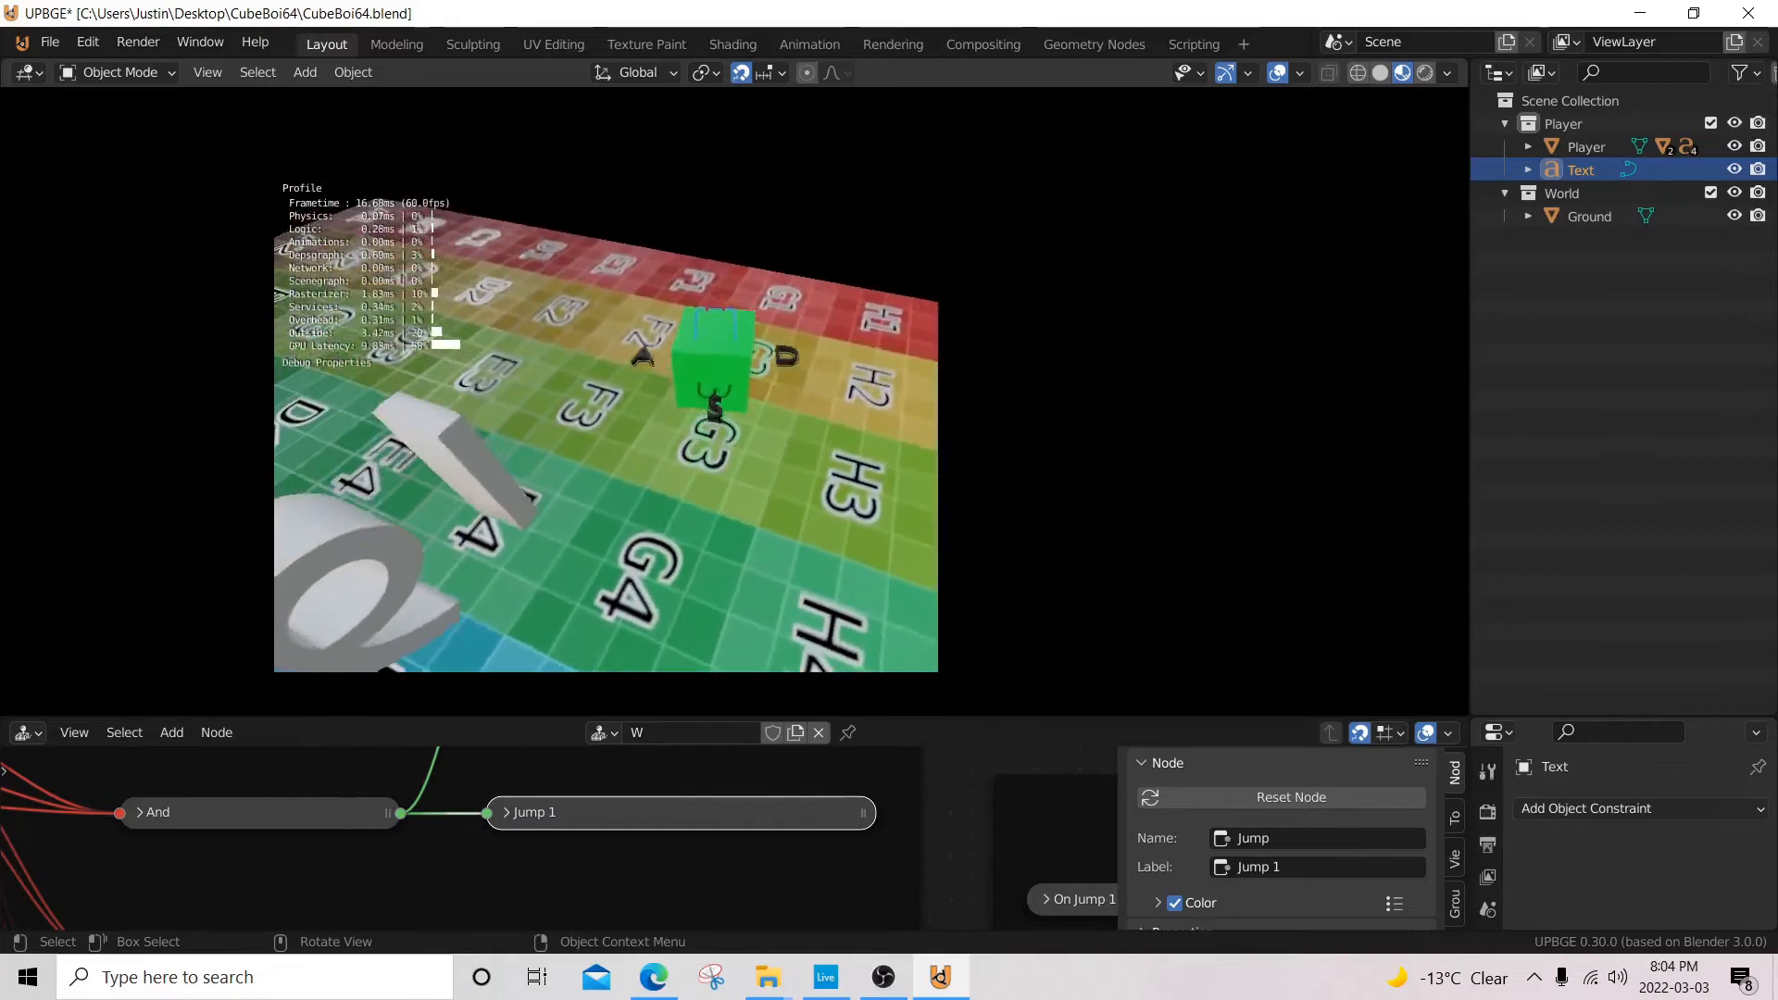
key("space")
key("w")
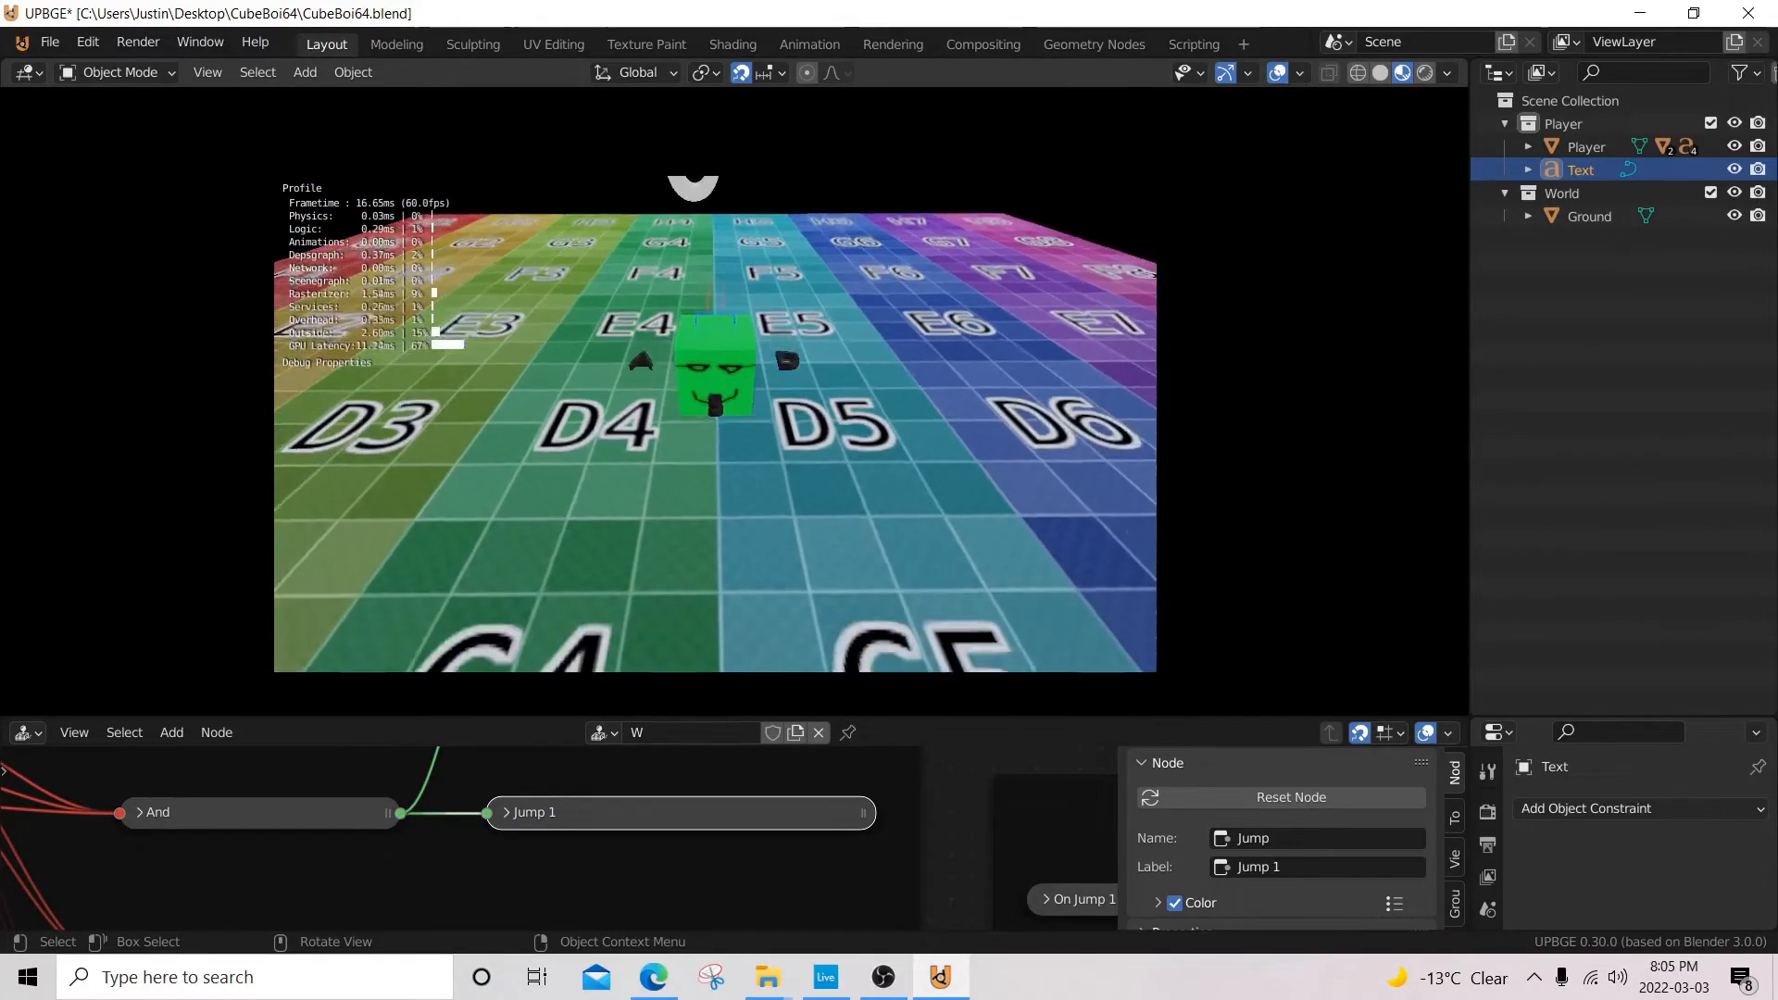
- Test the cube's backward, sideways and forward movement across the grid floor in the running game
key("s")
key("d")
key("d")
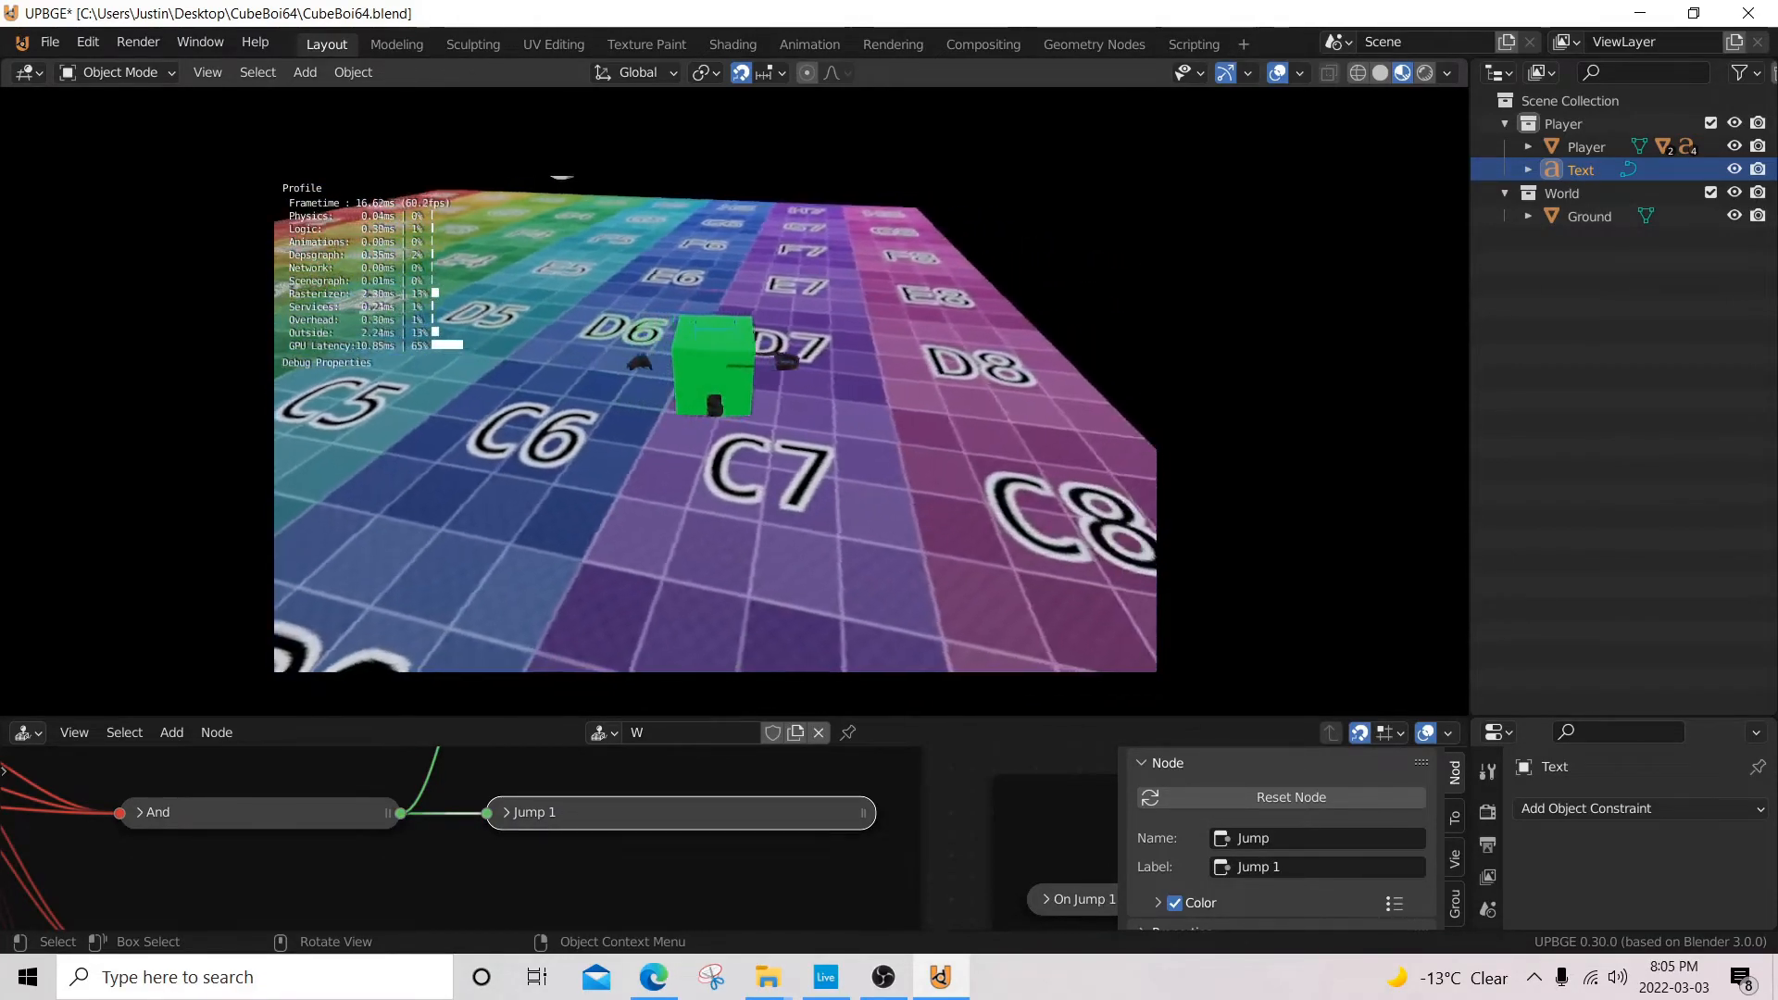
key("d")
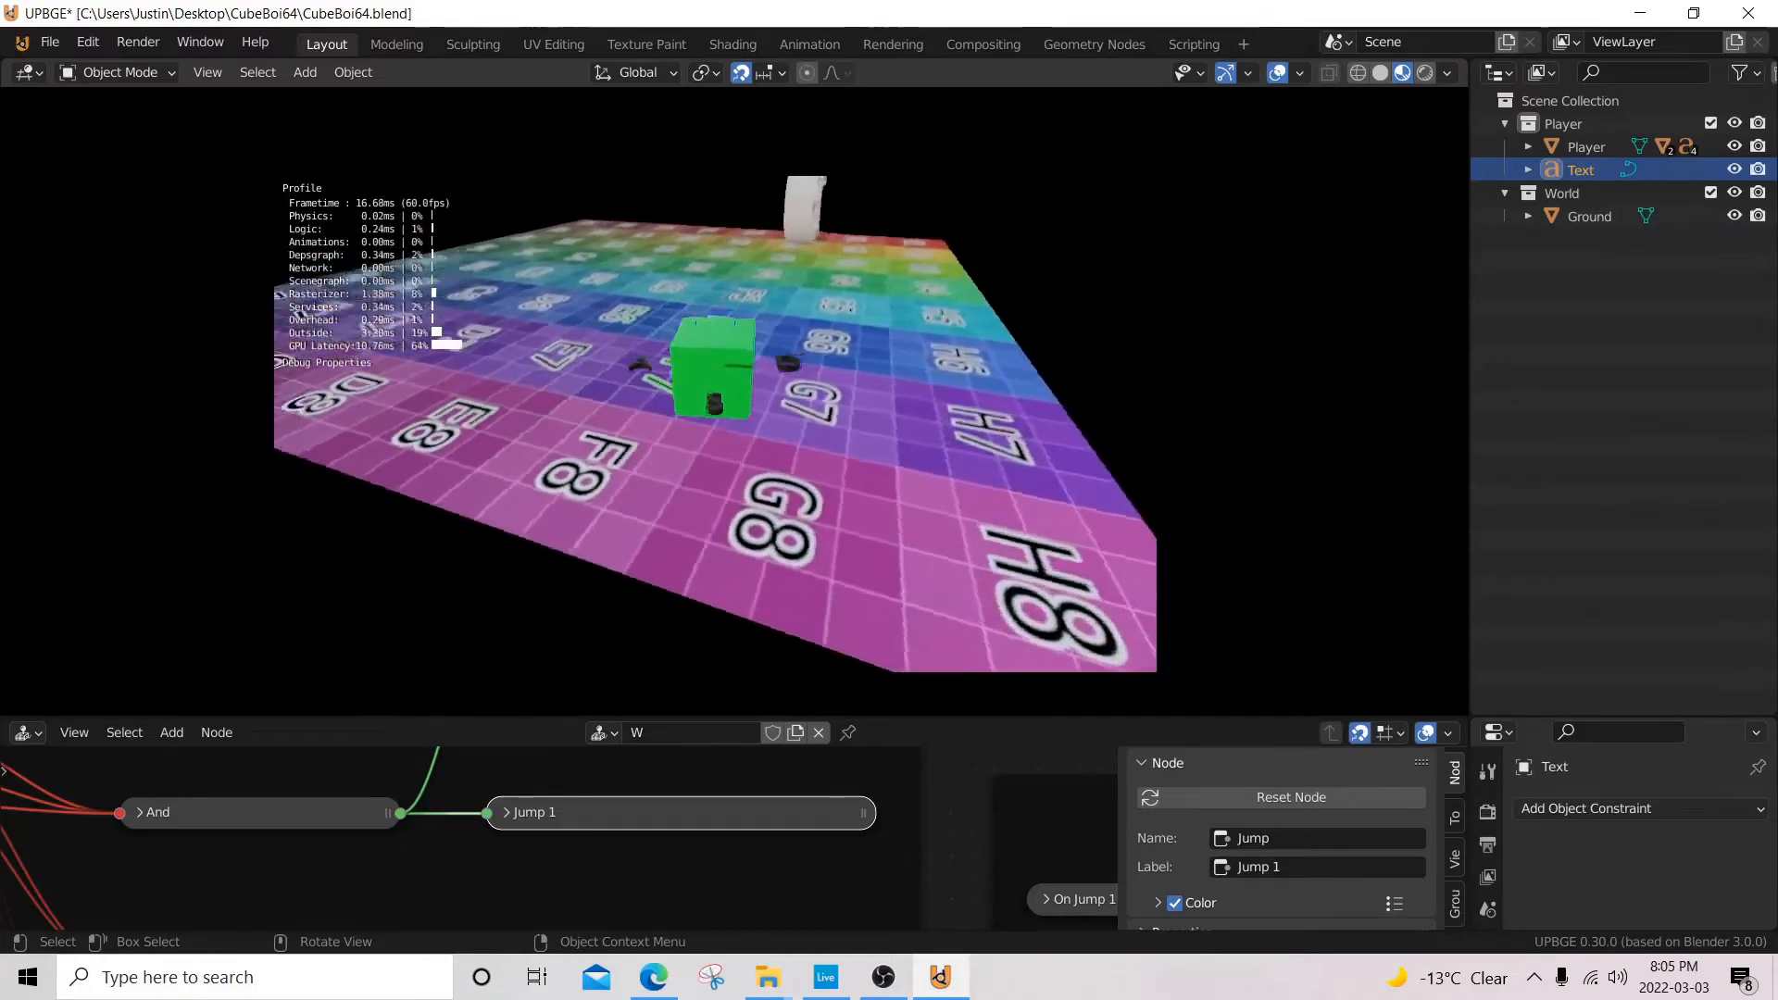
key("d")
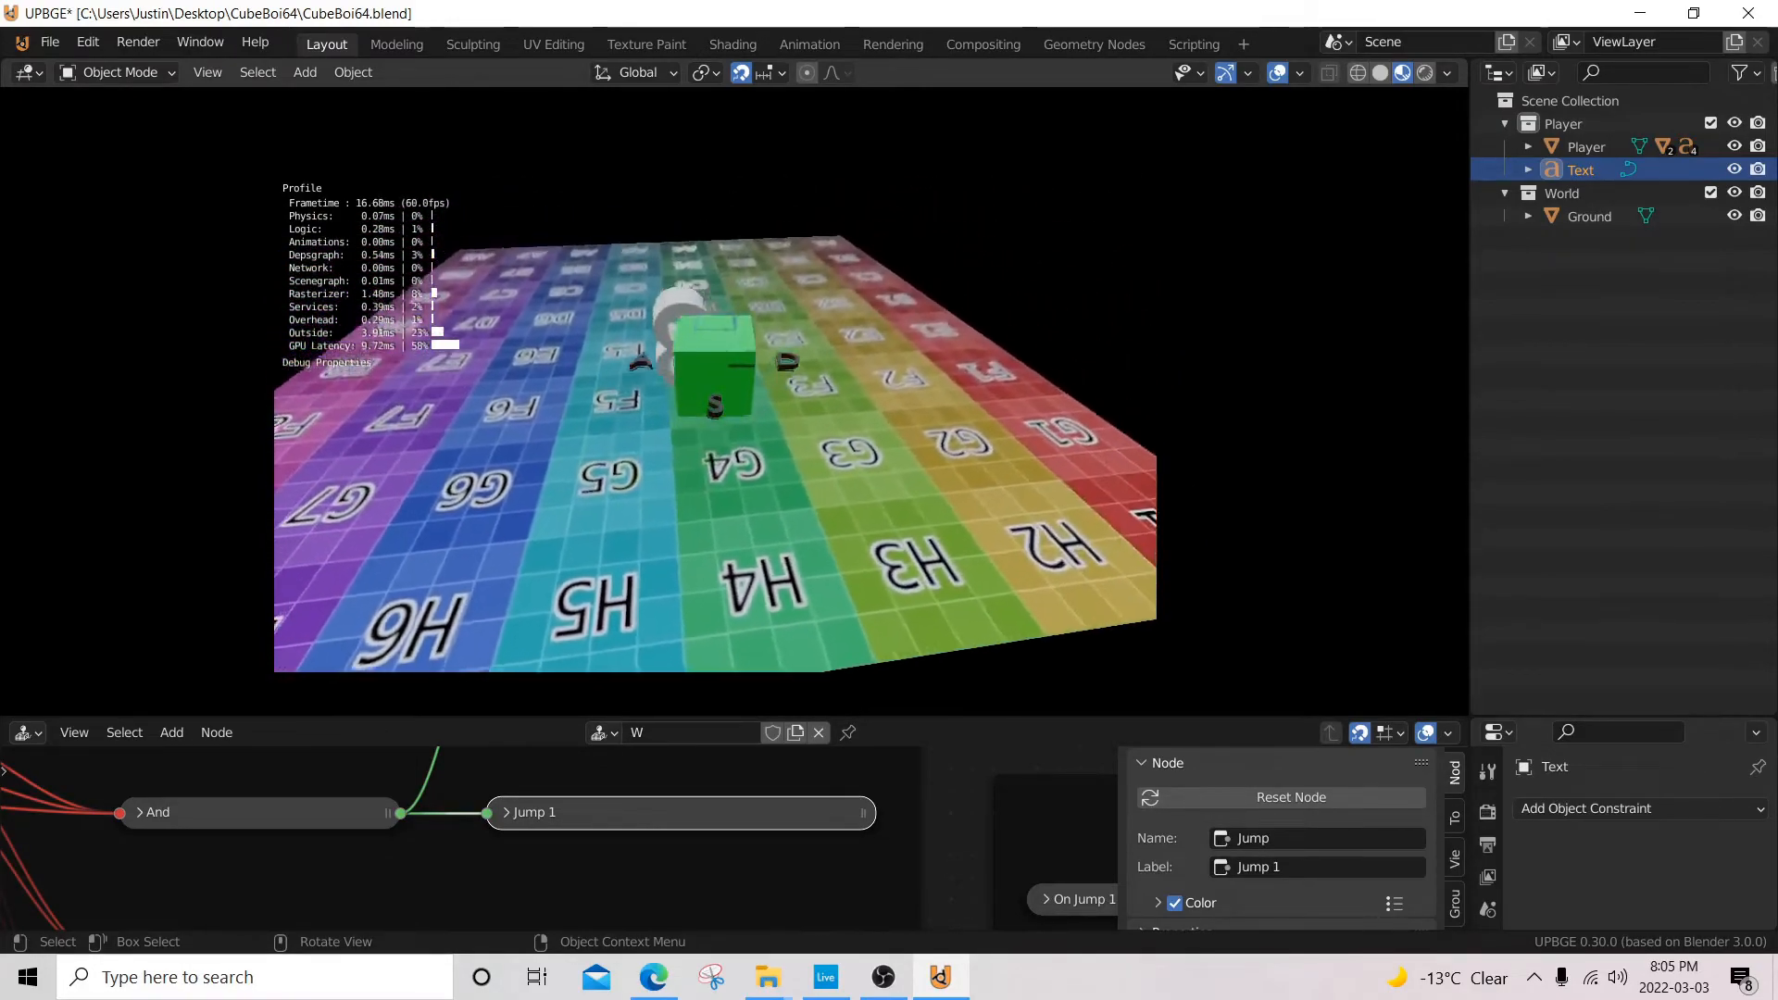
key("w")
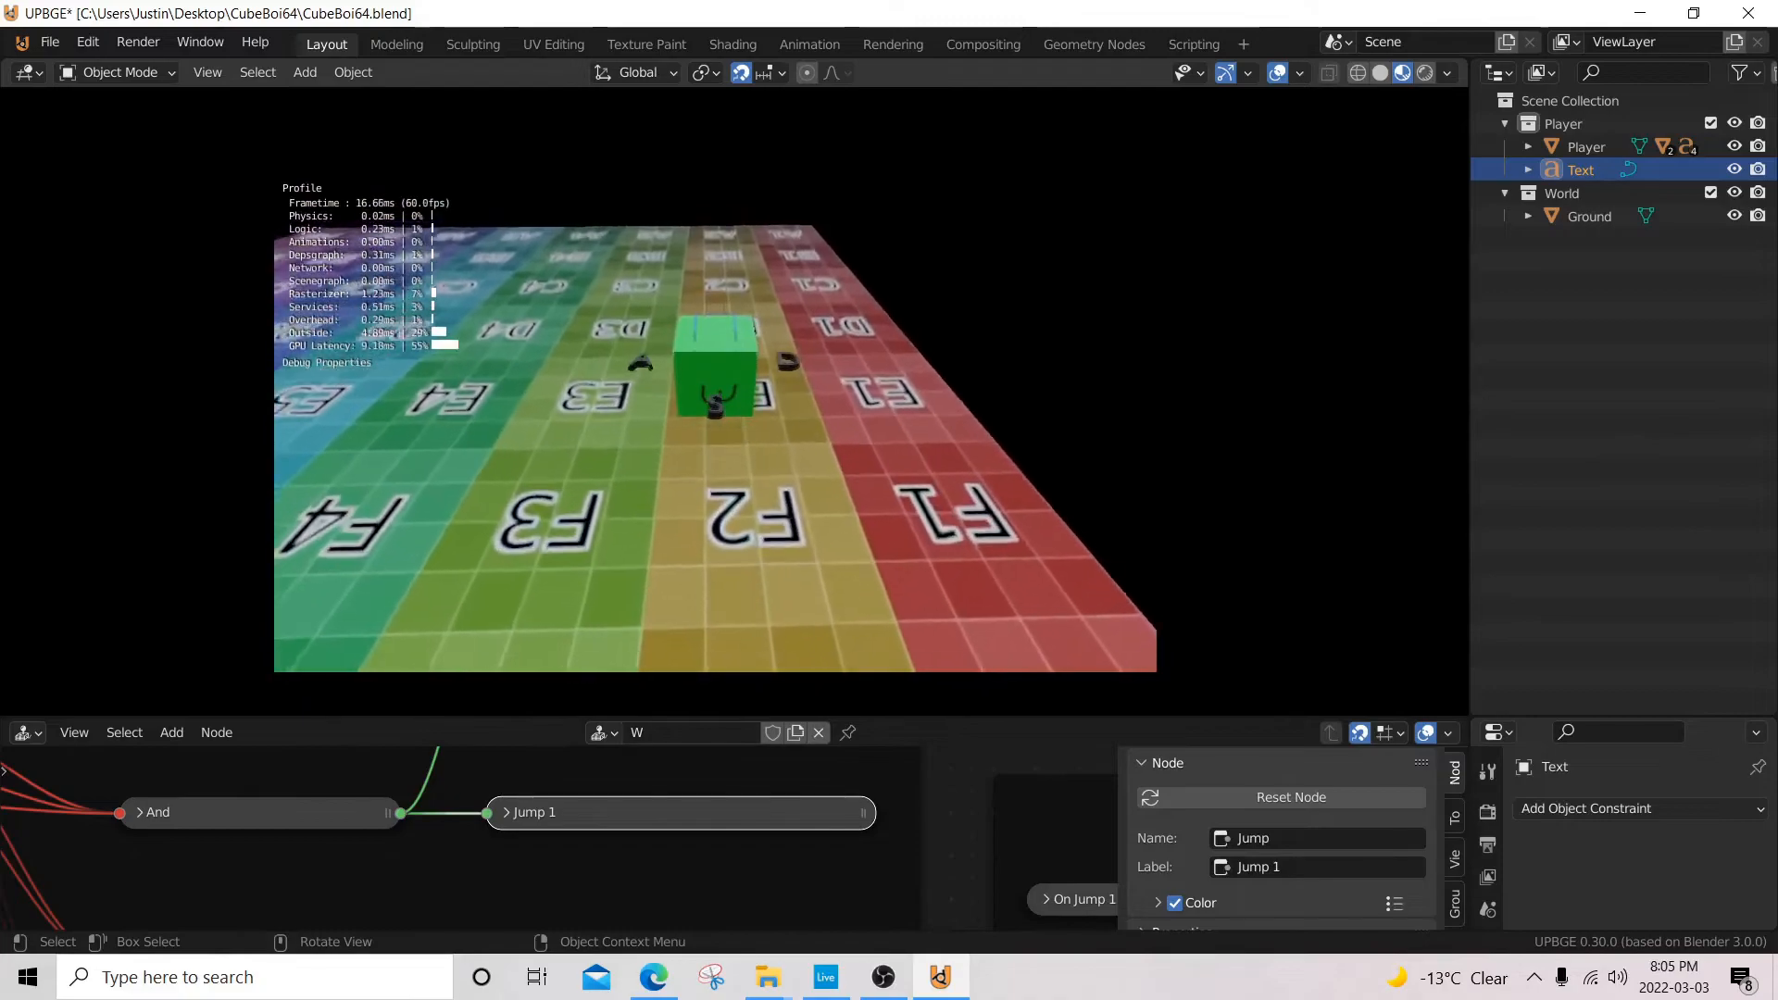
key("w")
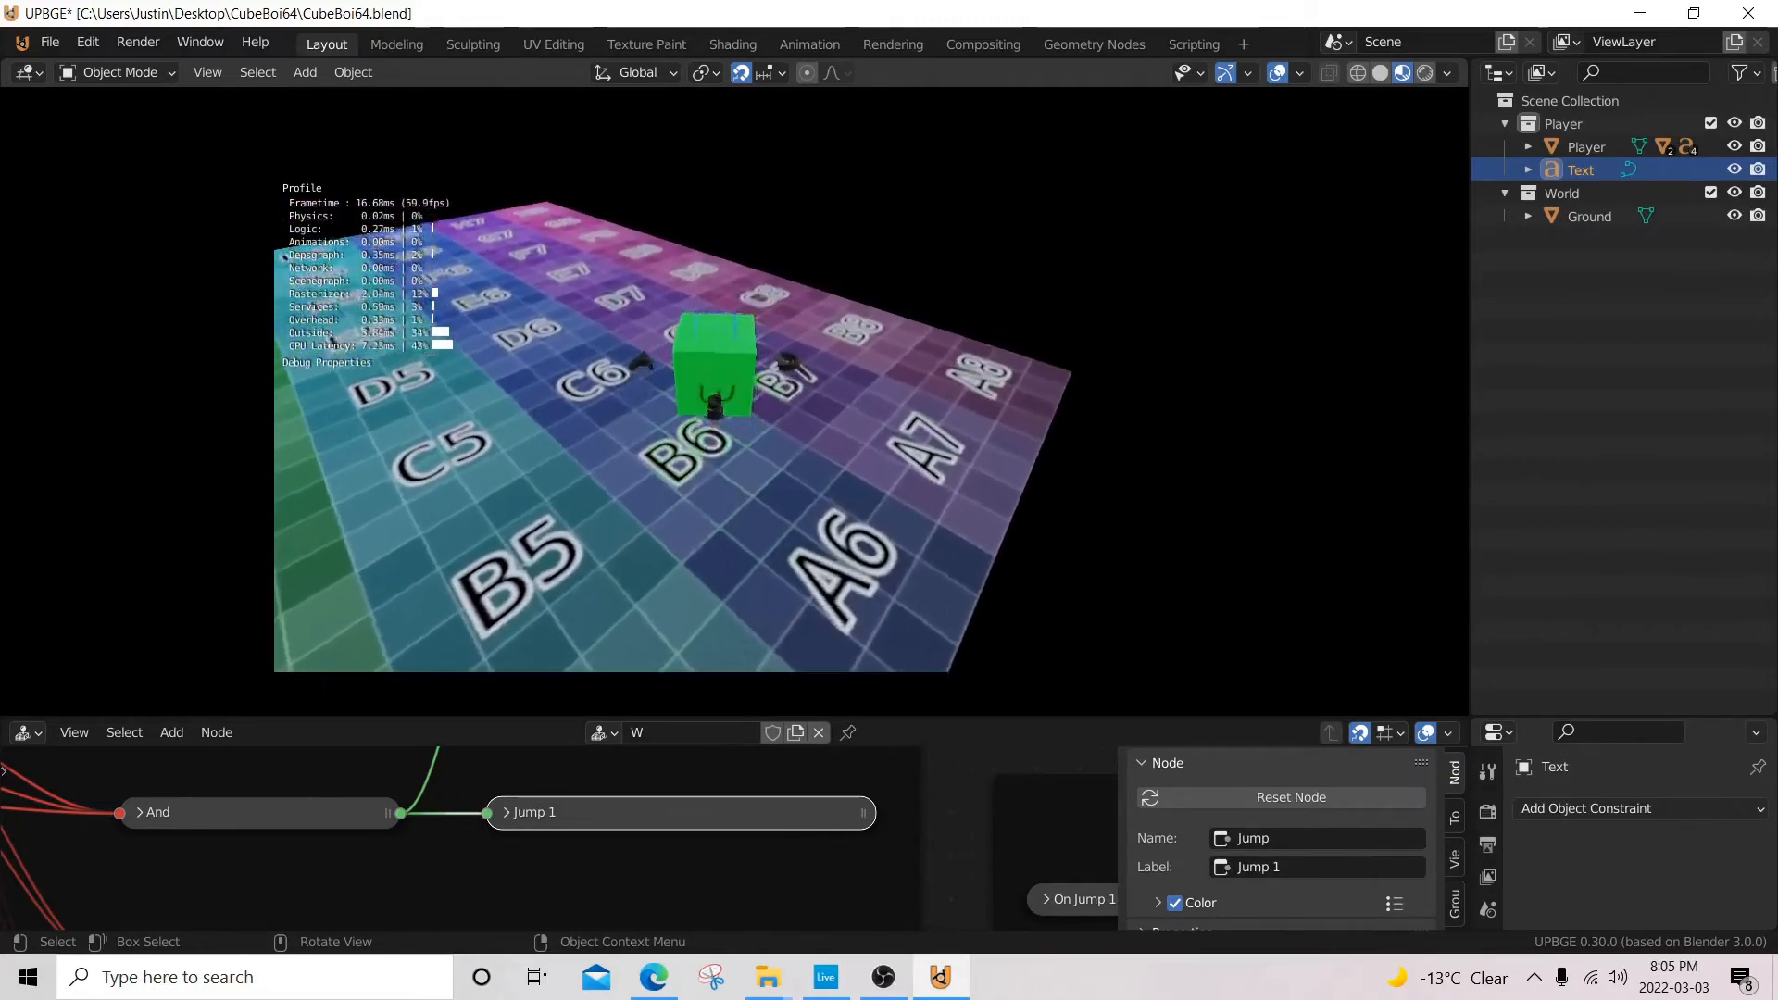
key("w")
key("d")
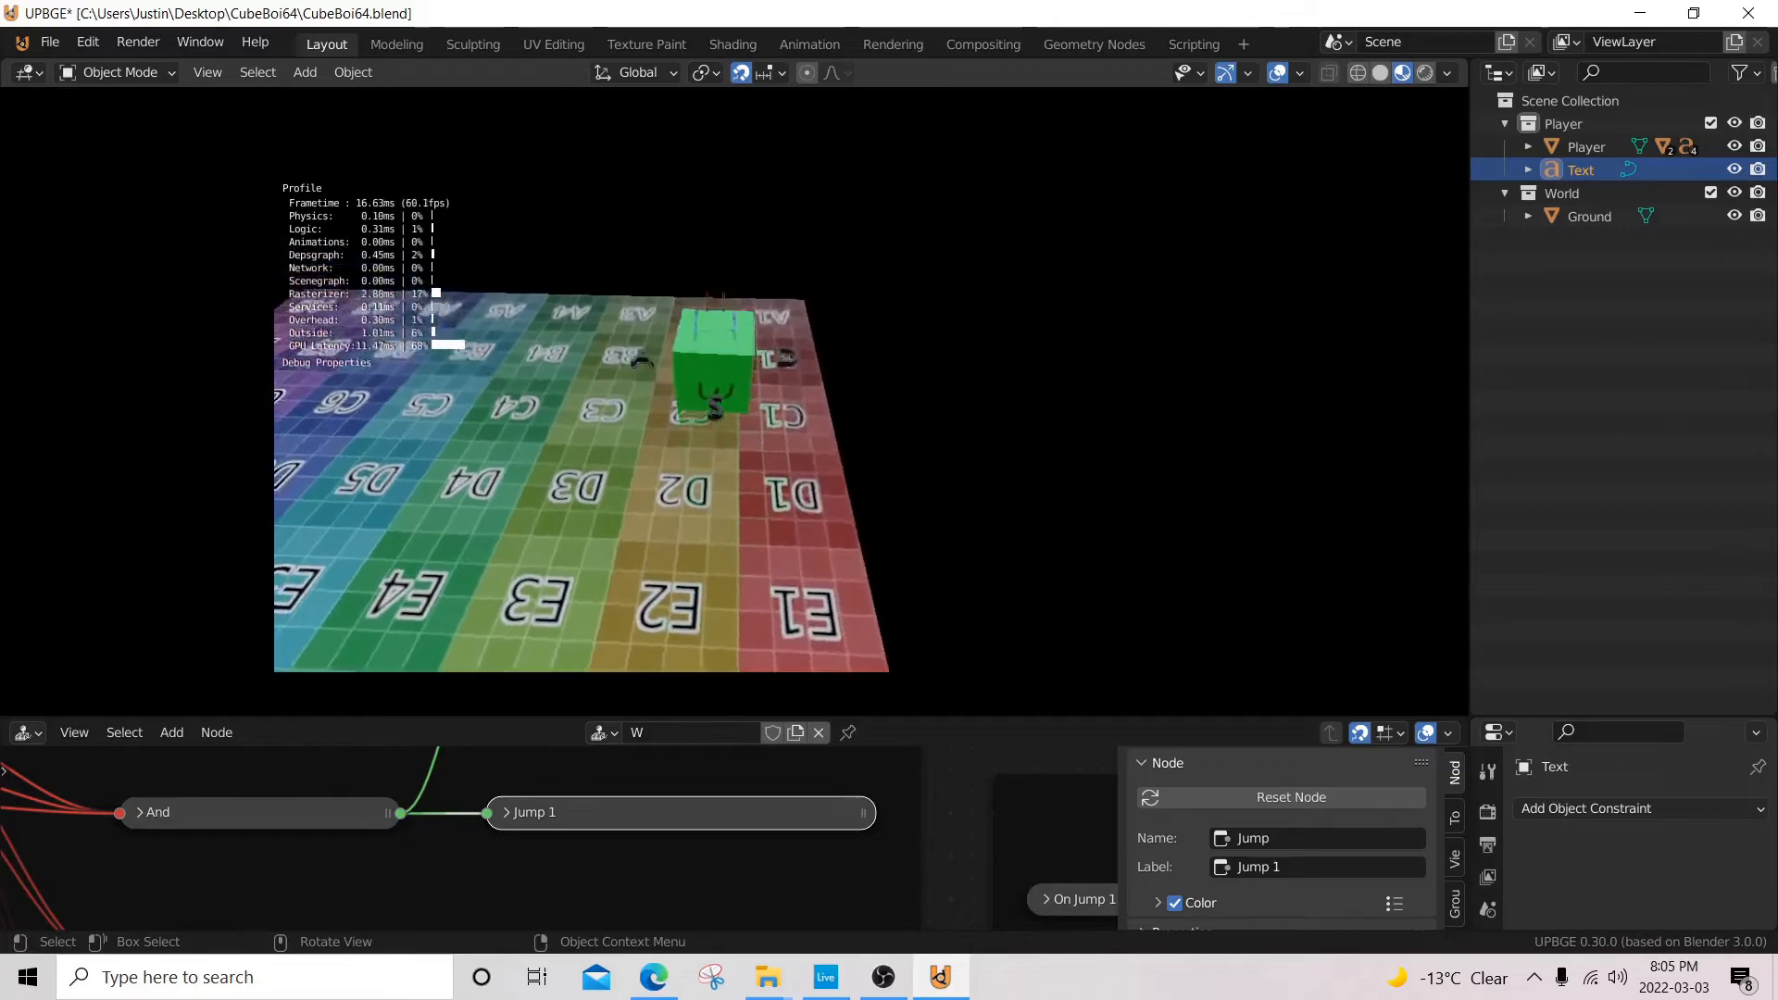
key("w")
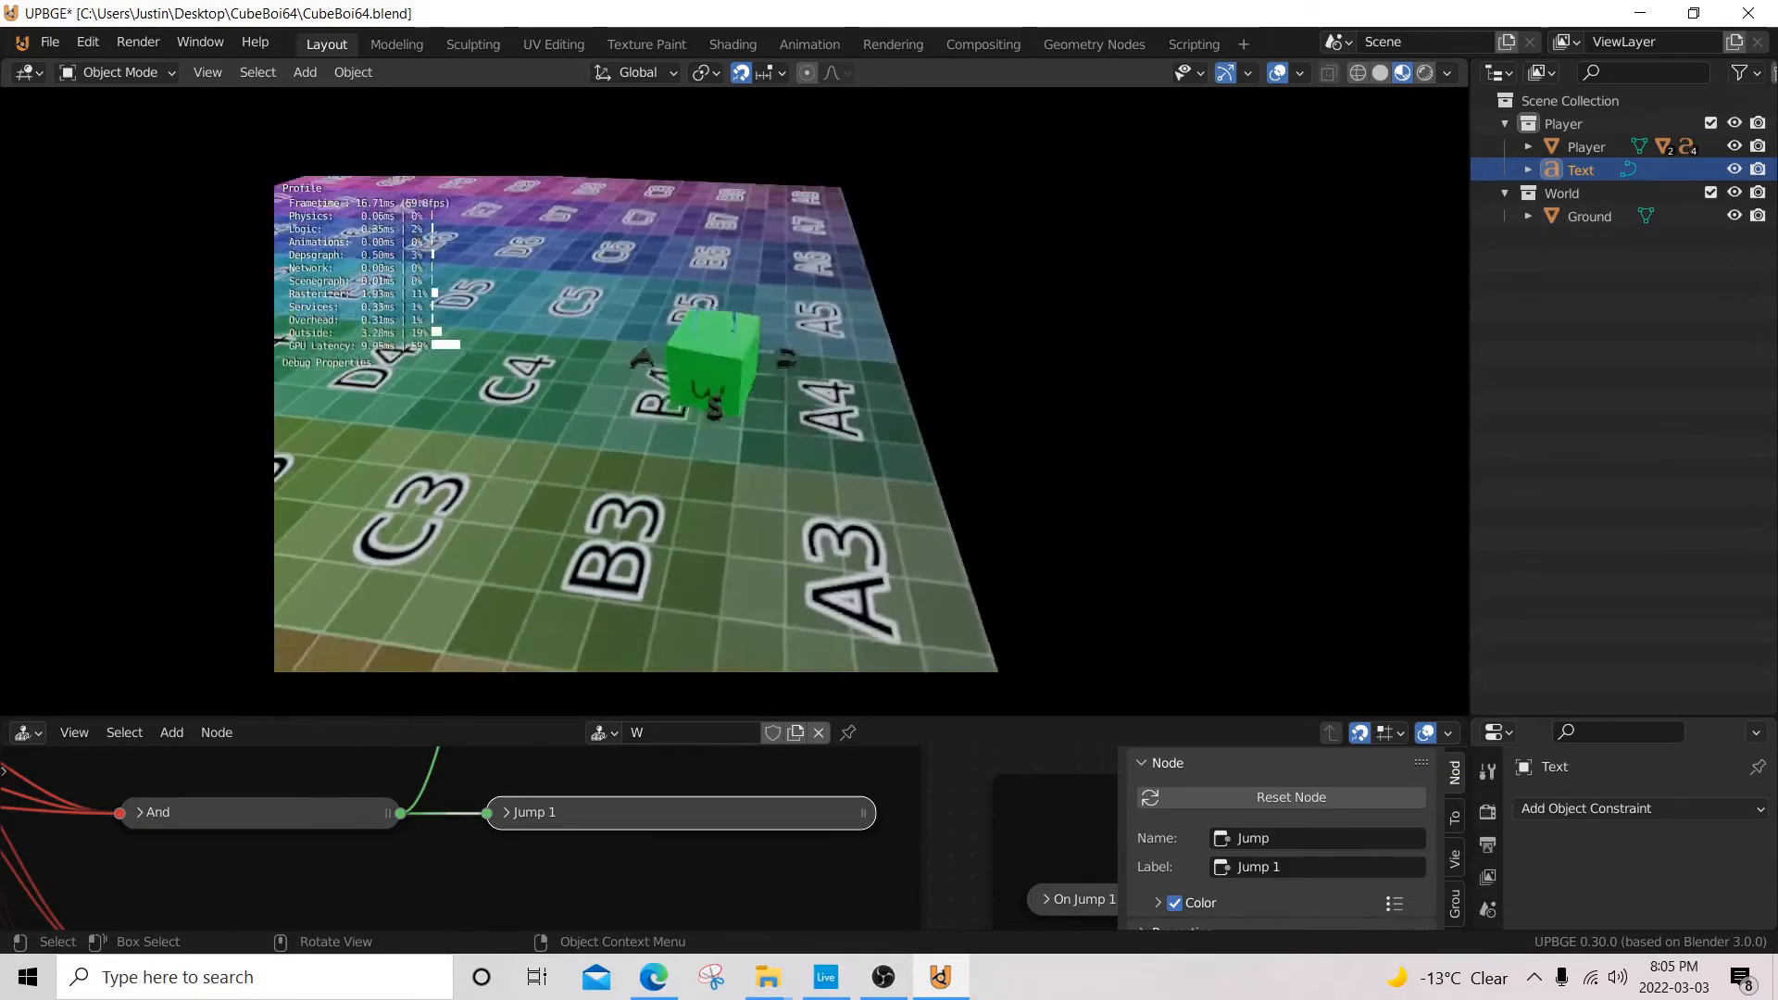
key("w")
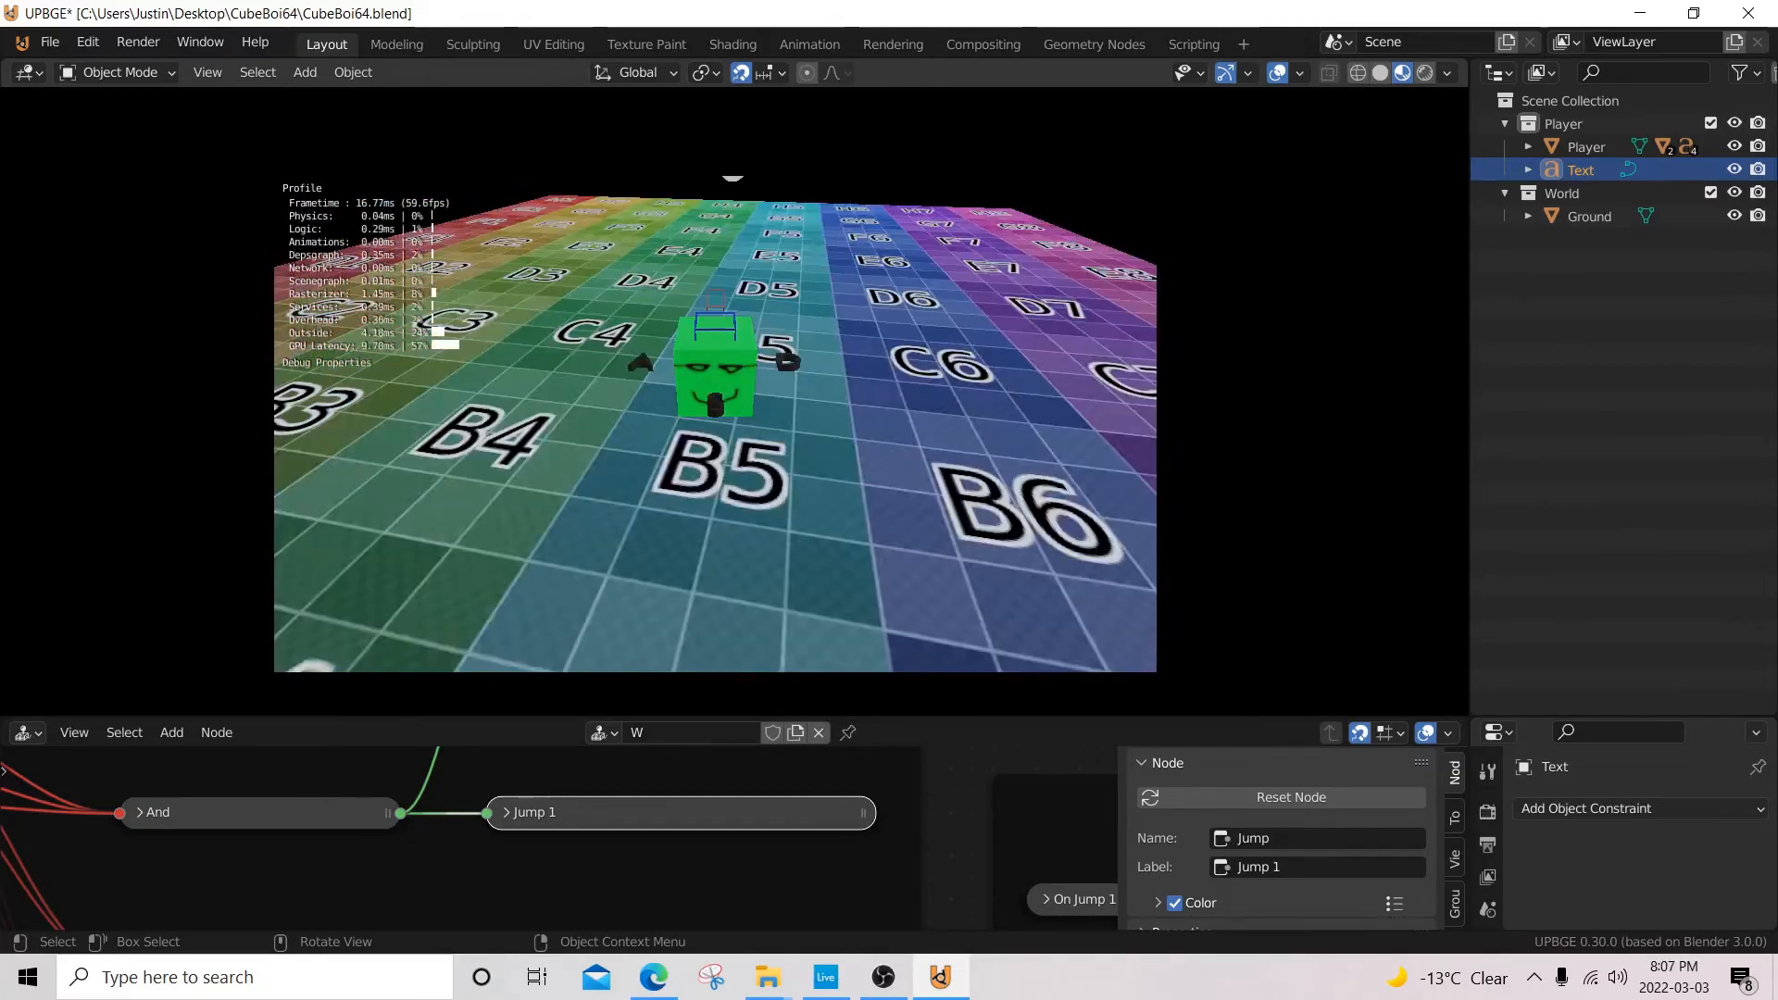
- Run the cube forward around the outer squares of the grid floor to test its movement again
key("w")
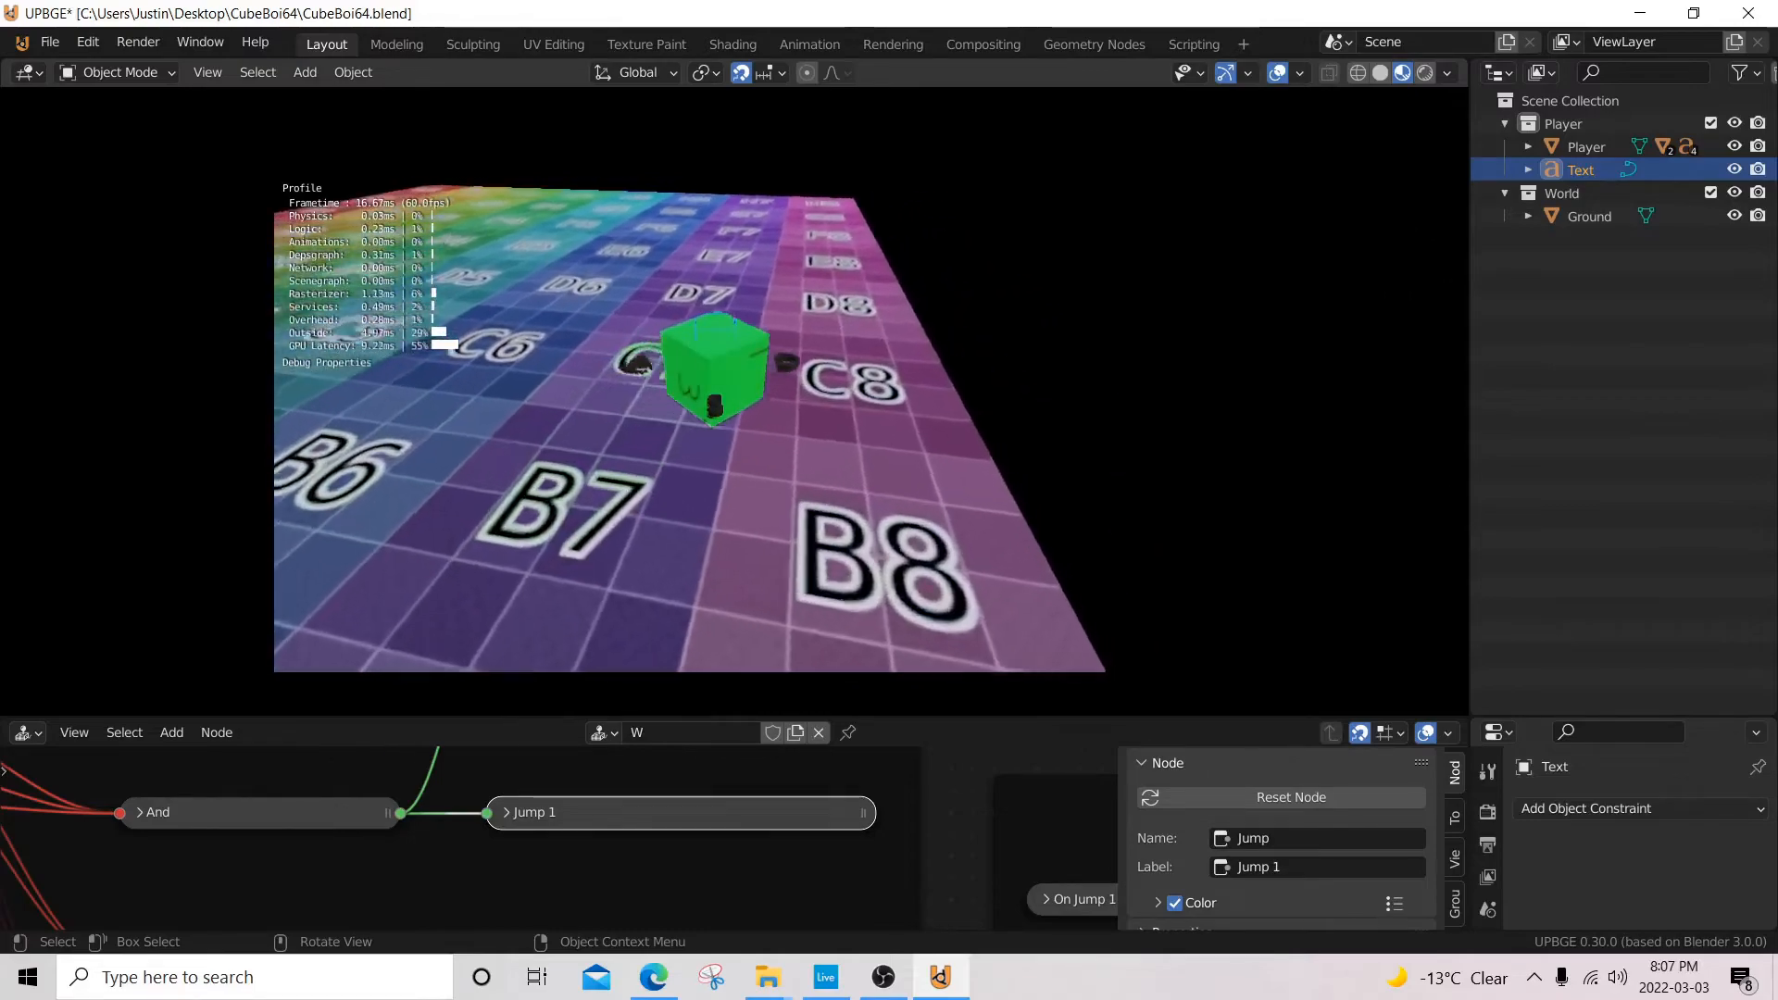
key("w")
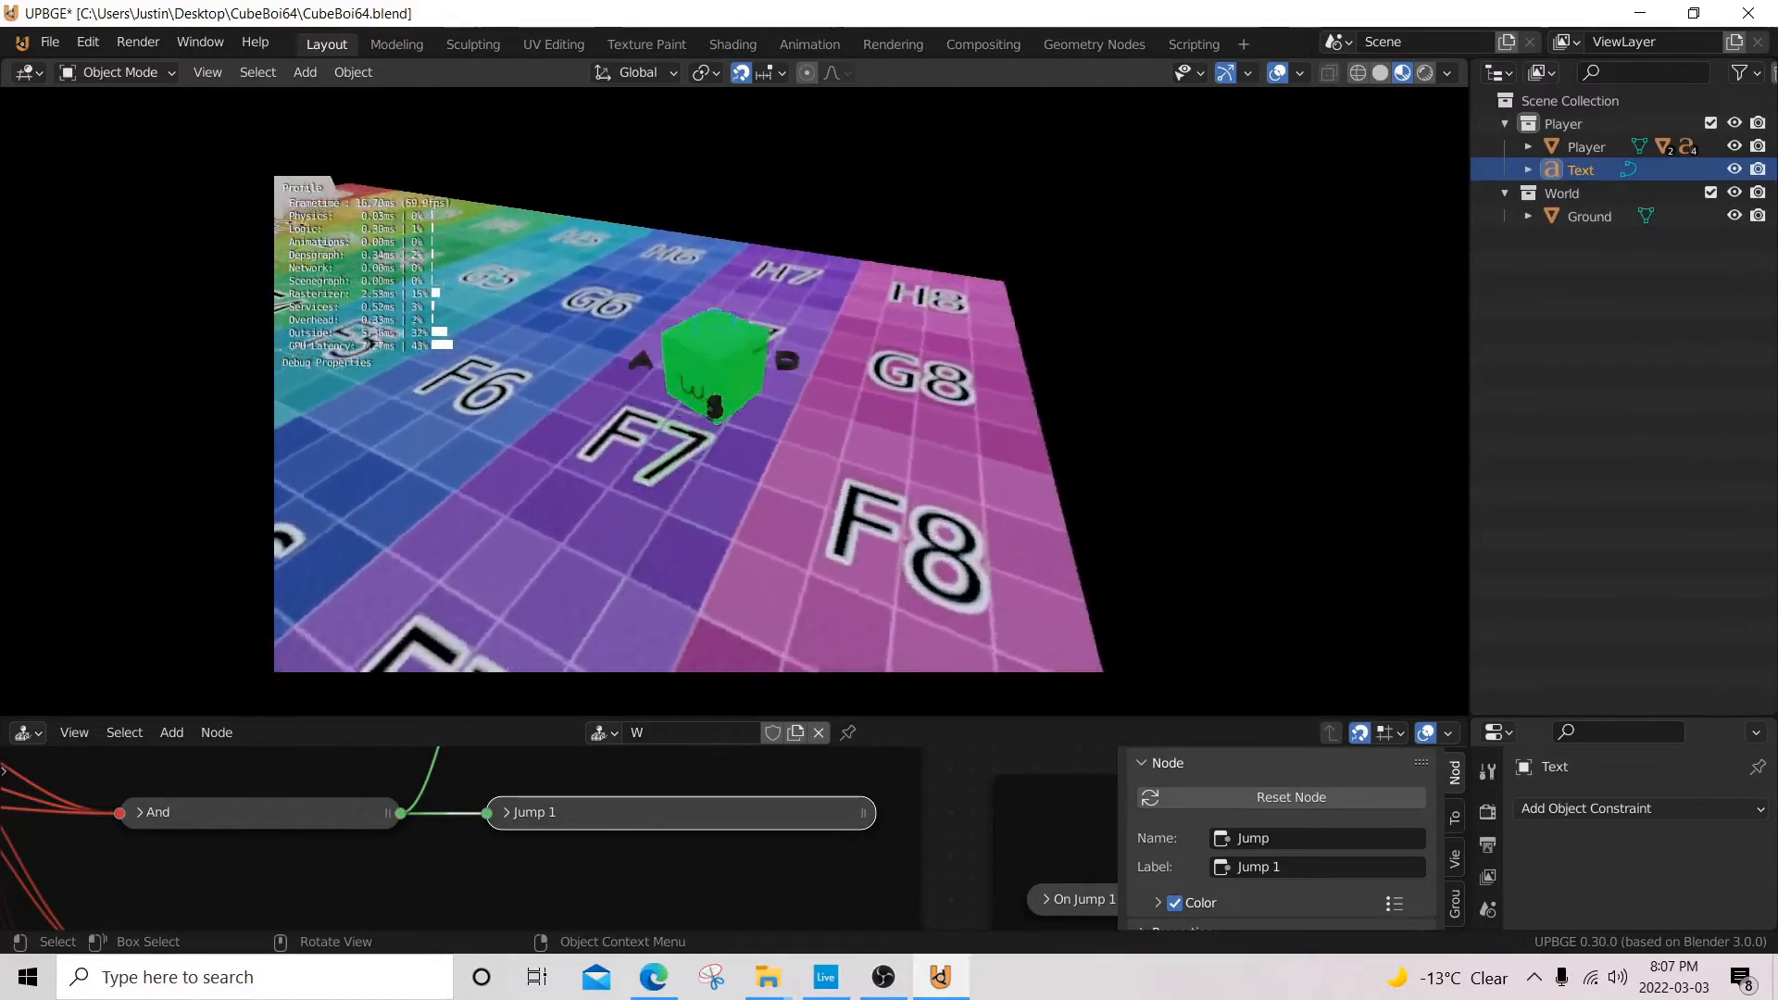
key("w")
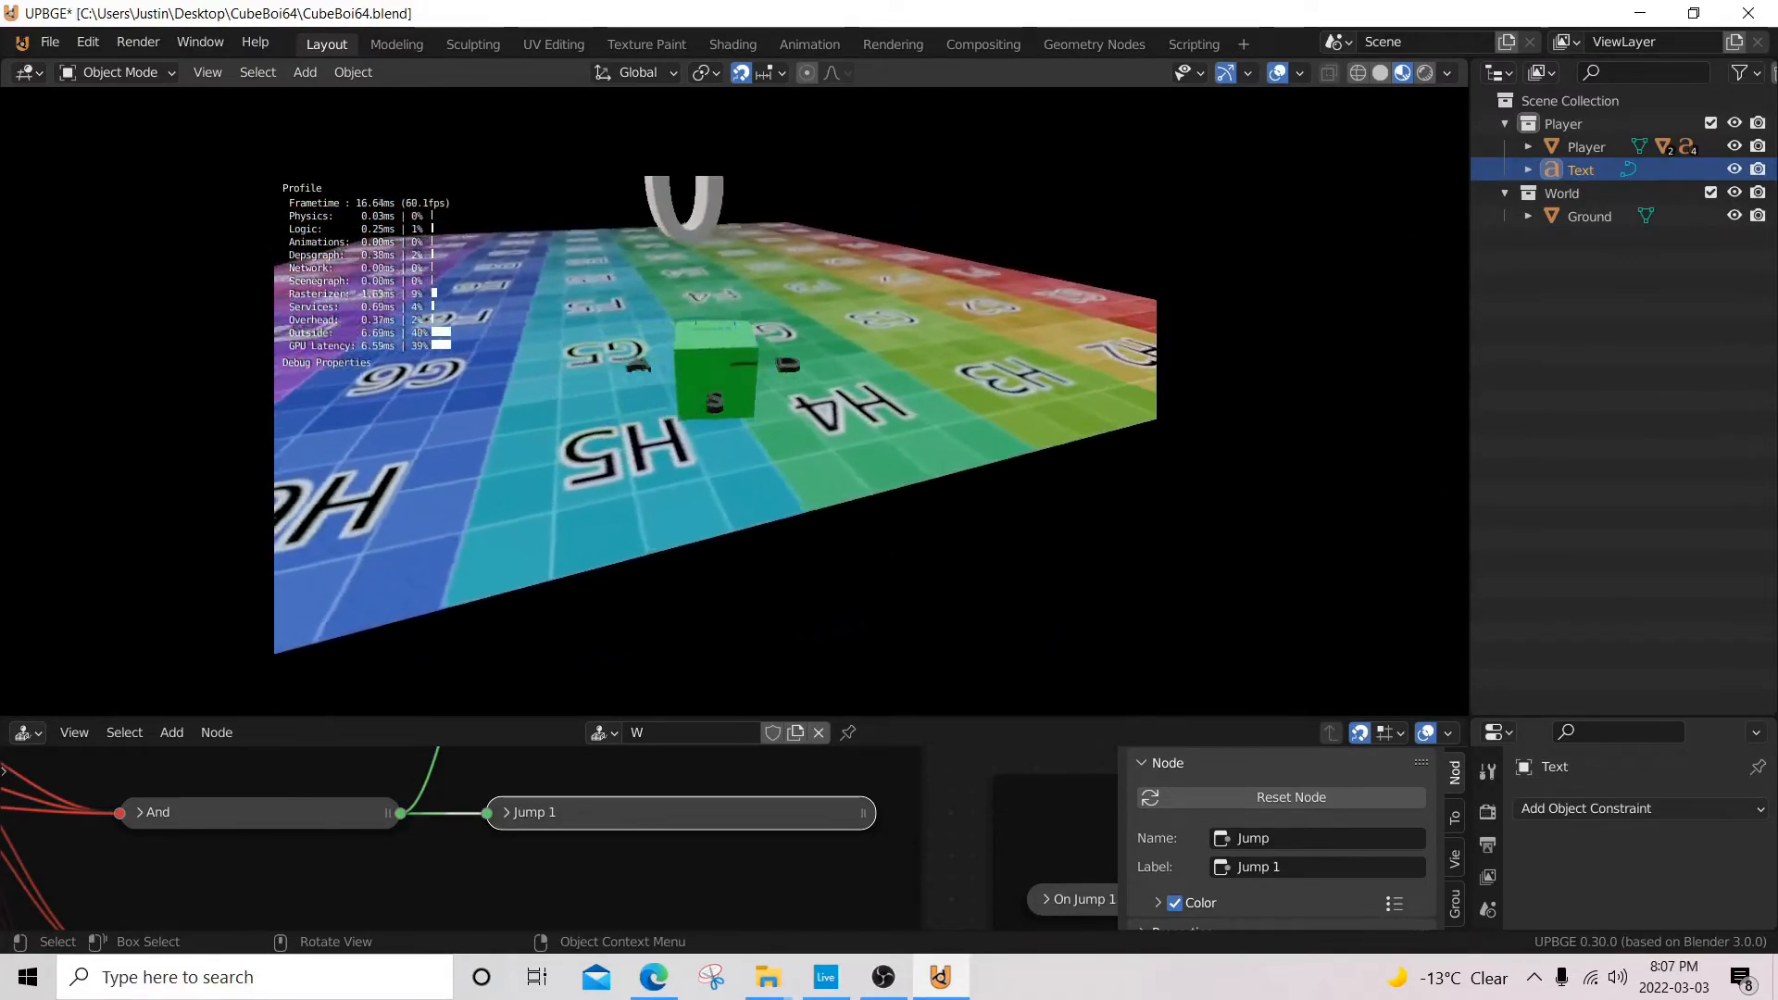
key("w")
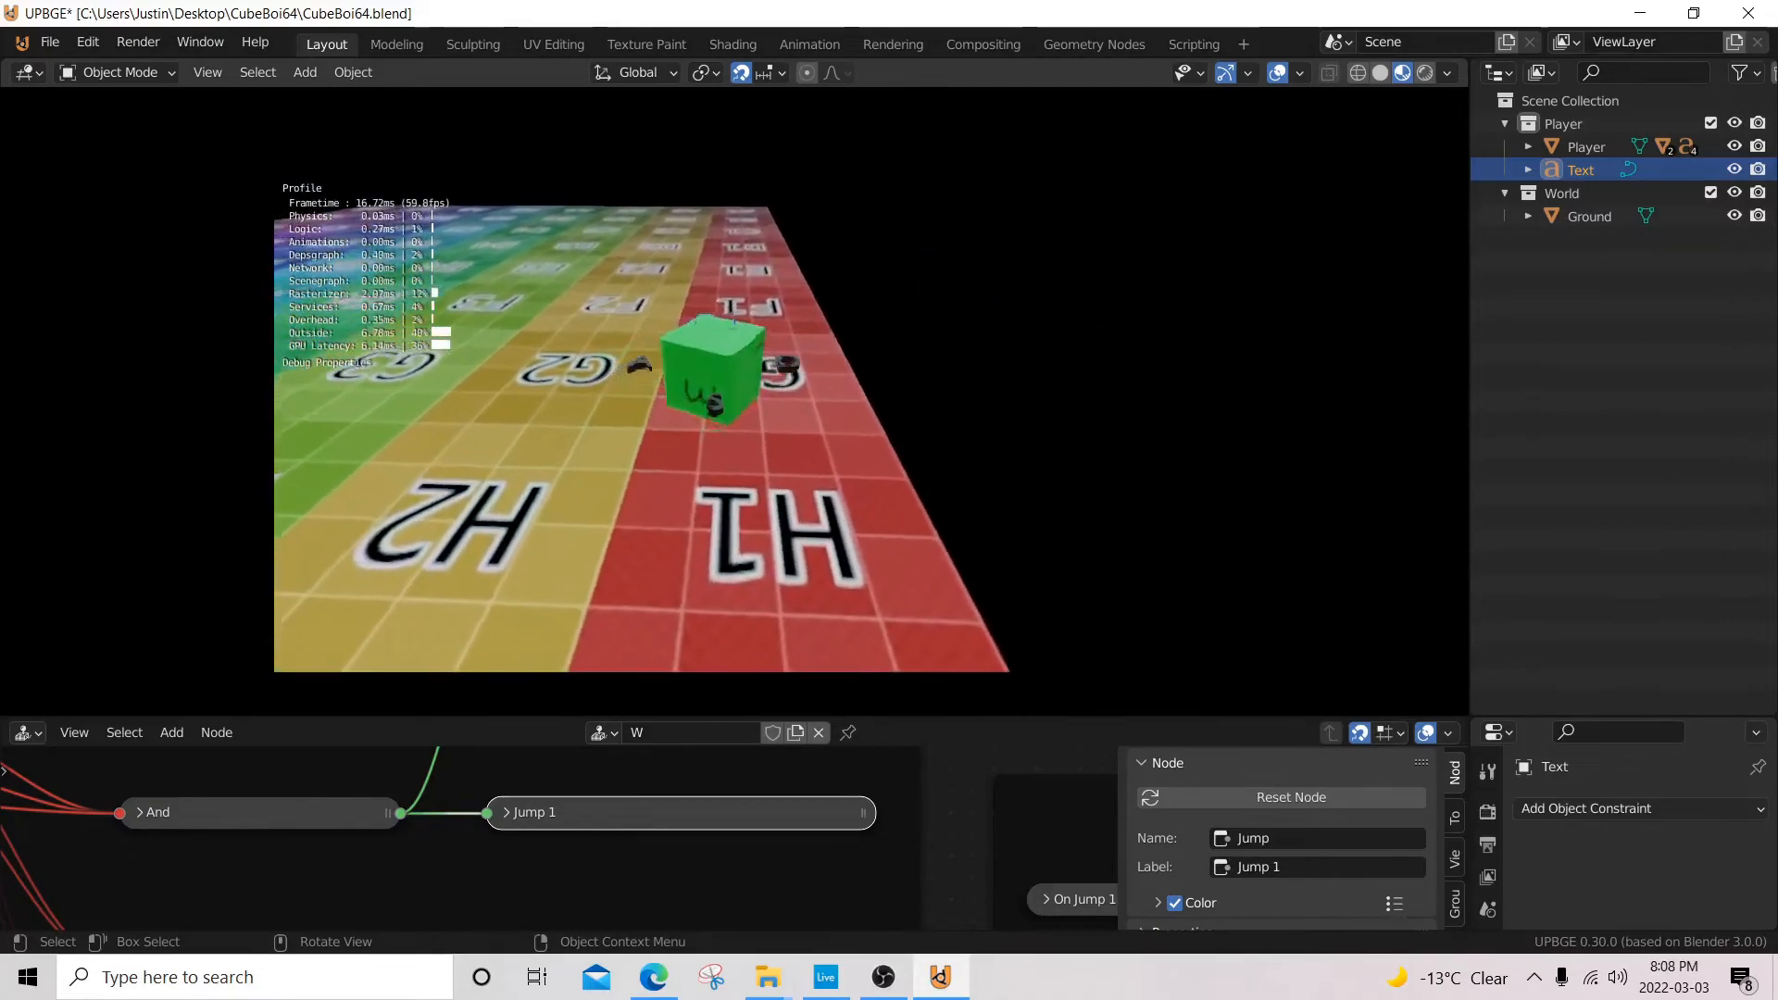
- Steer the cube forward with left turns around the outer squares of the grid floor in the running game
key("w")
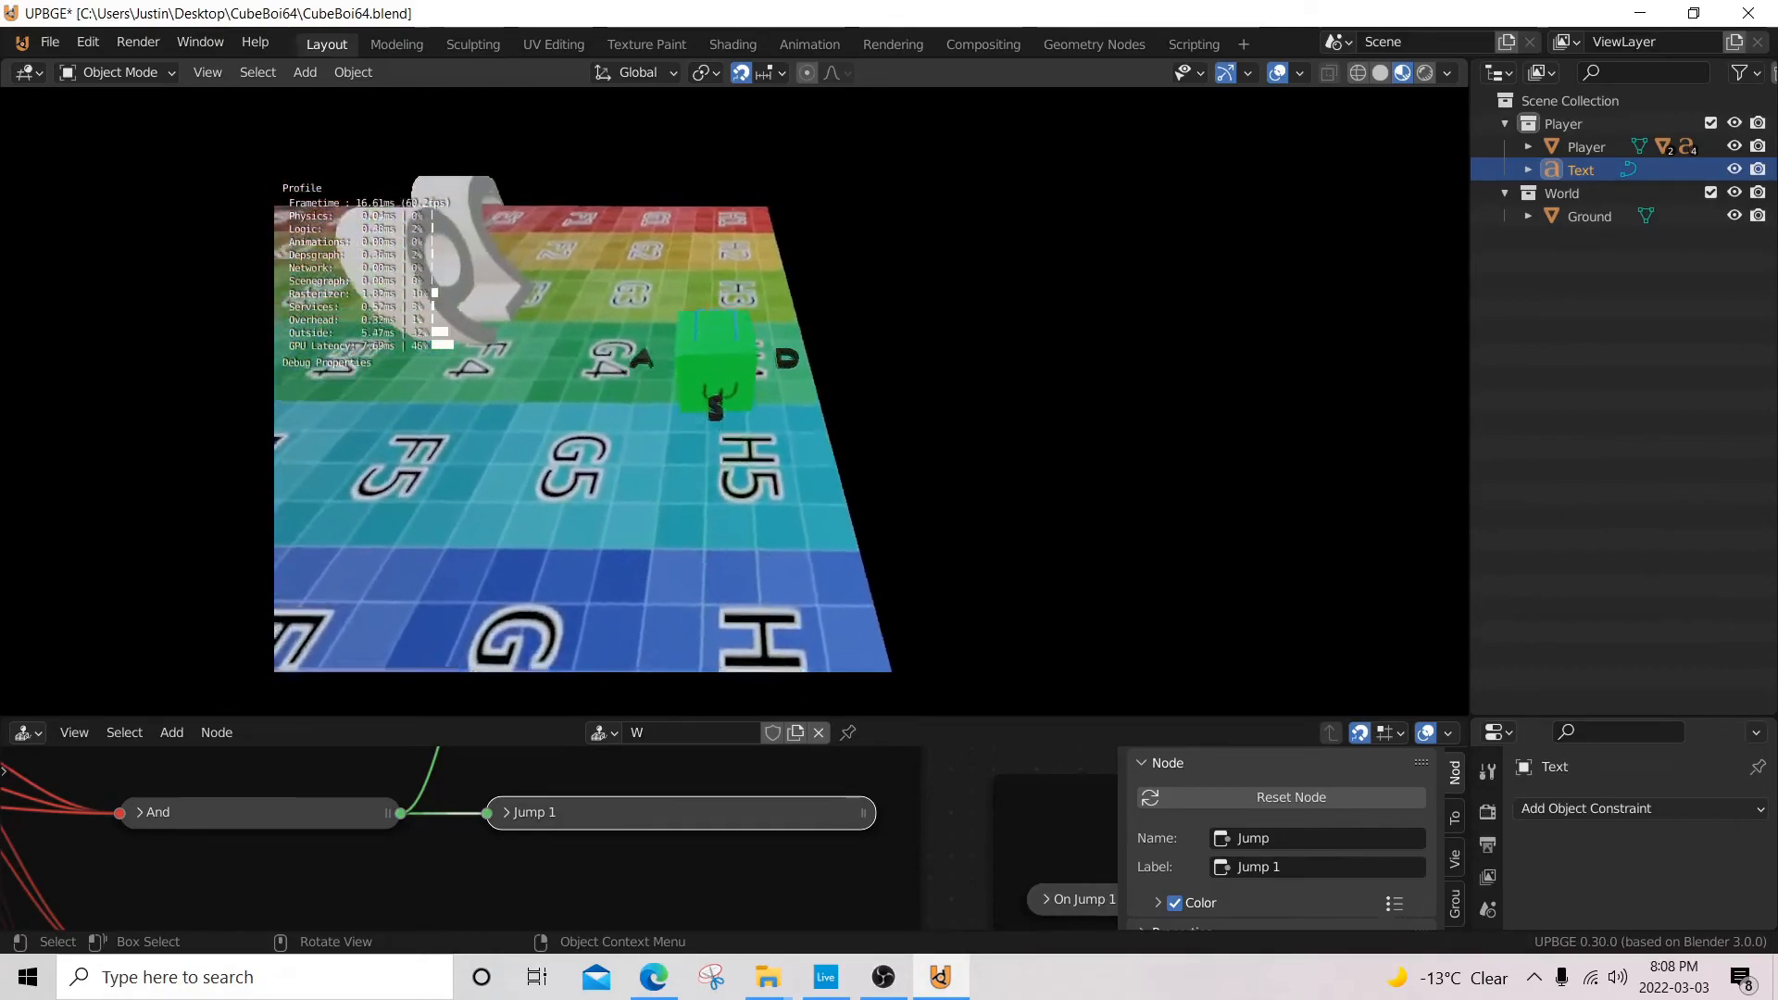
key("w")
key("a")
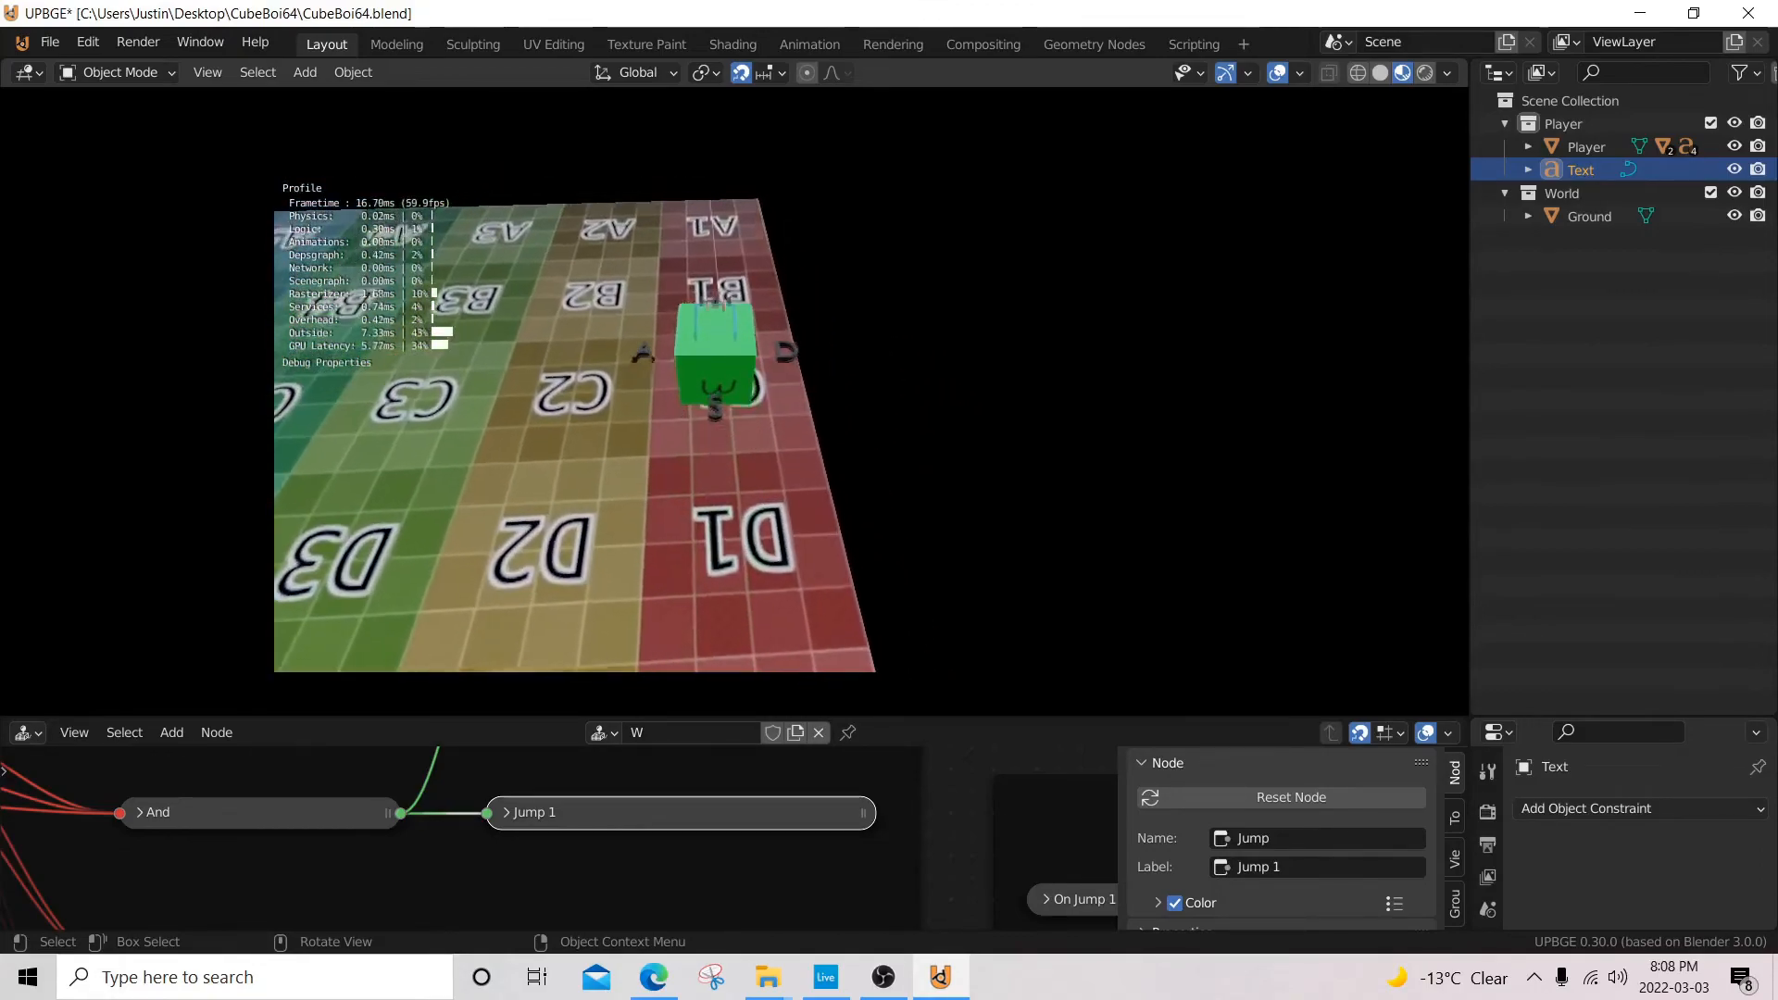
key("w")
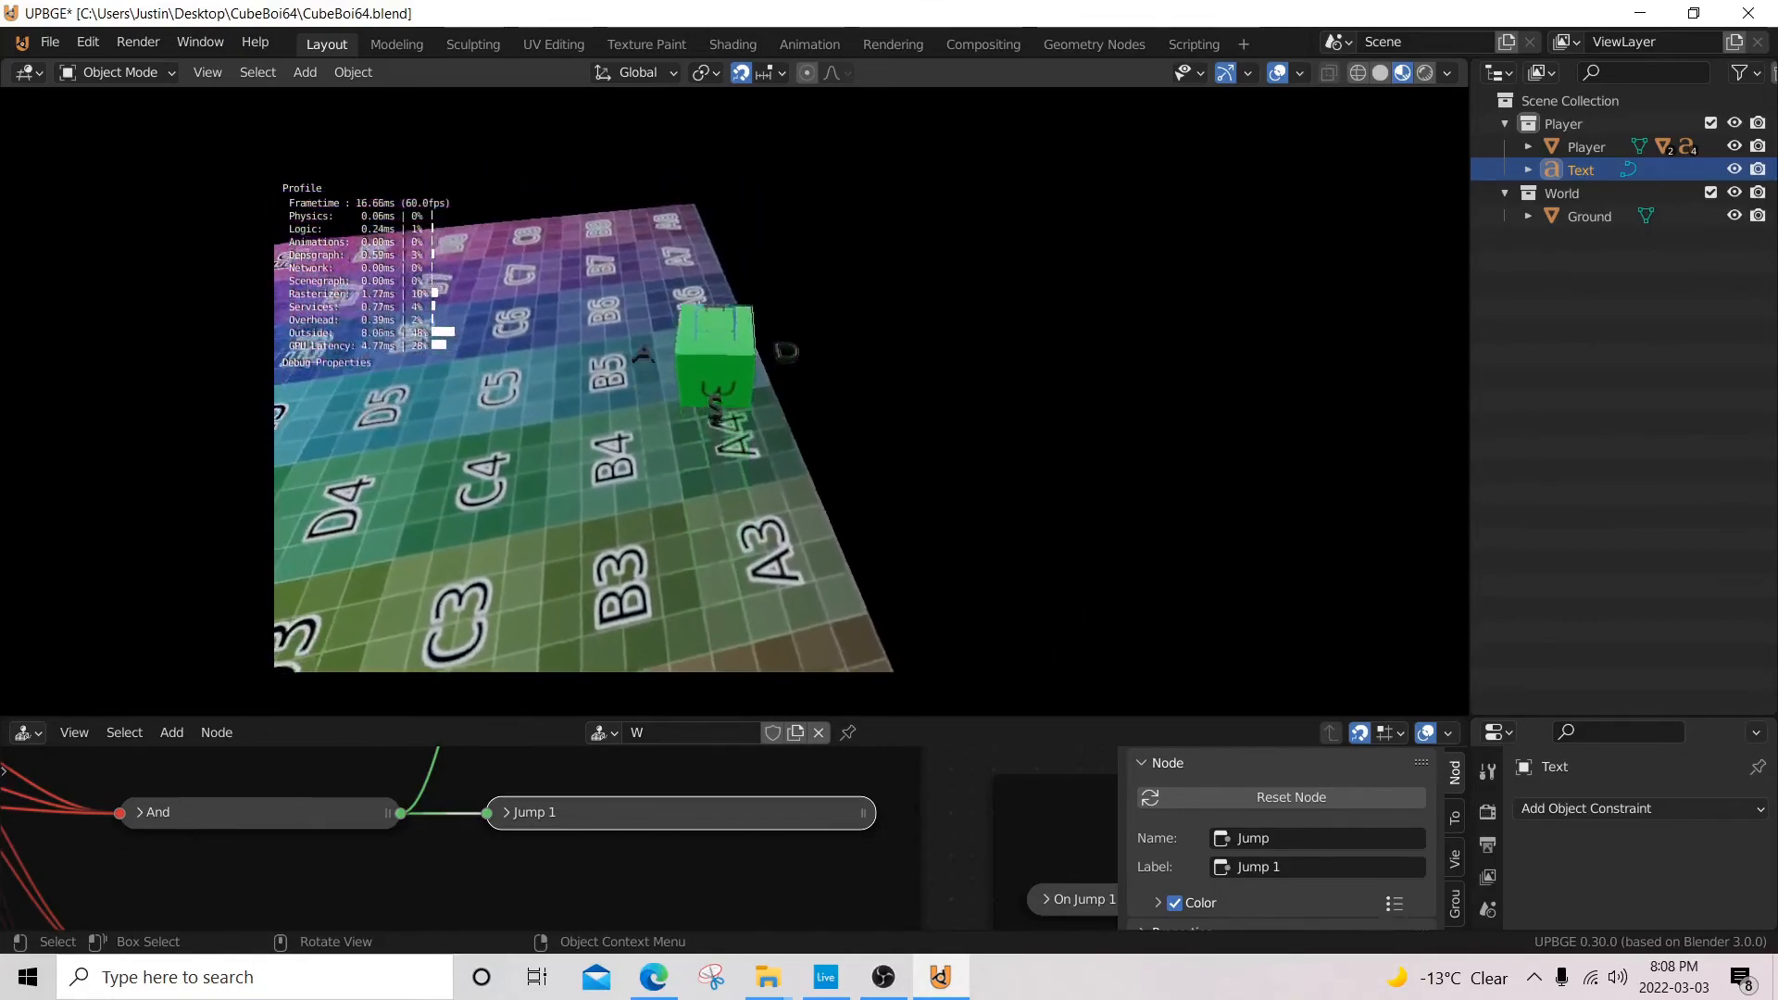
key("a")
key("w")
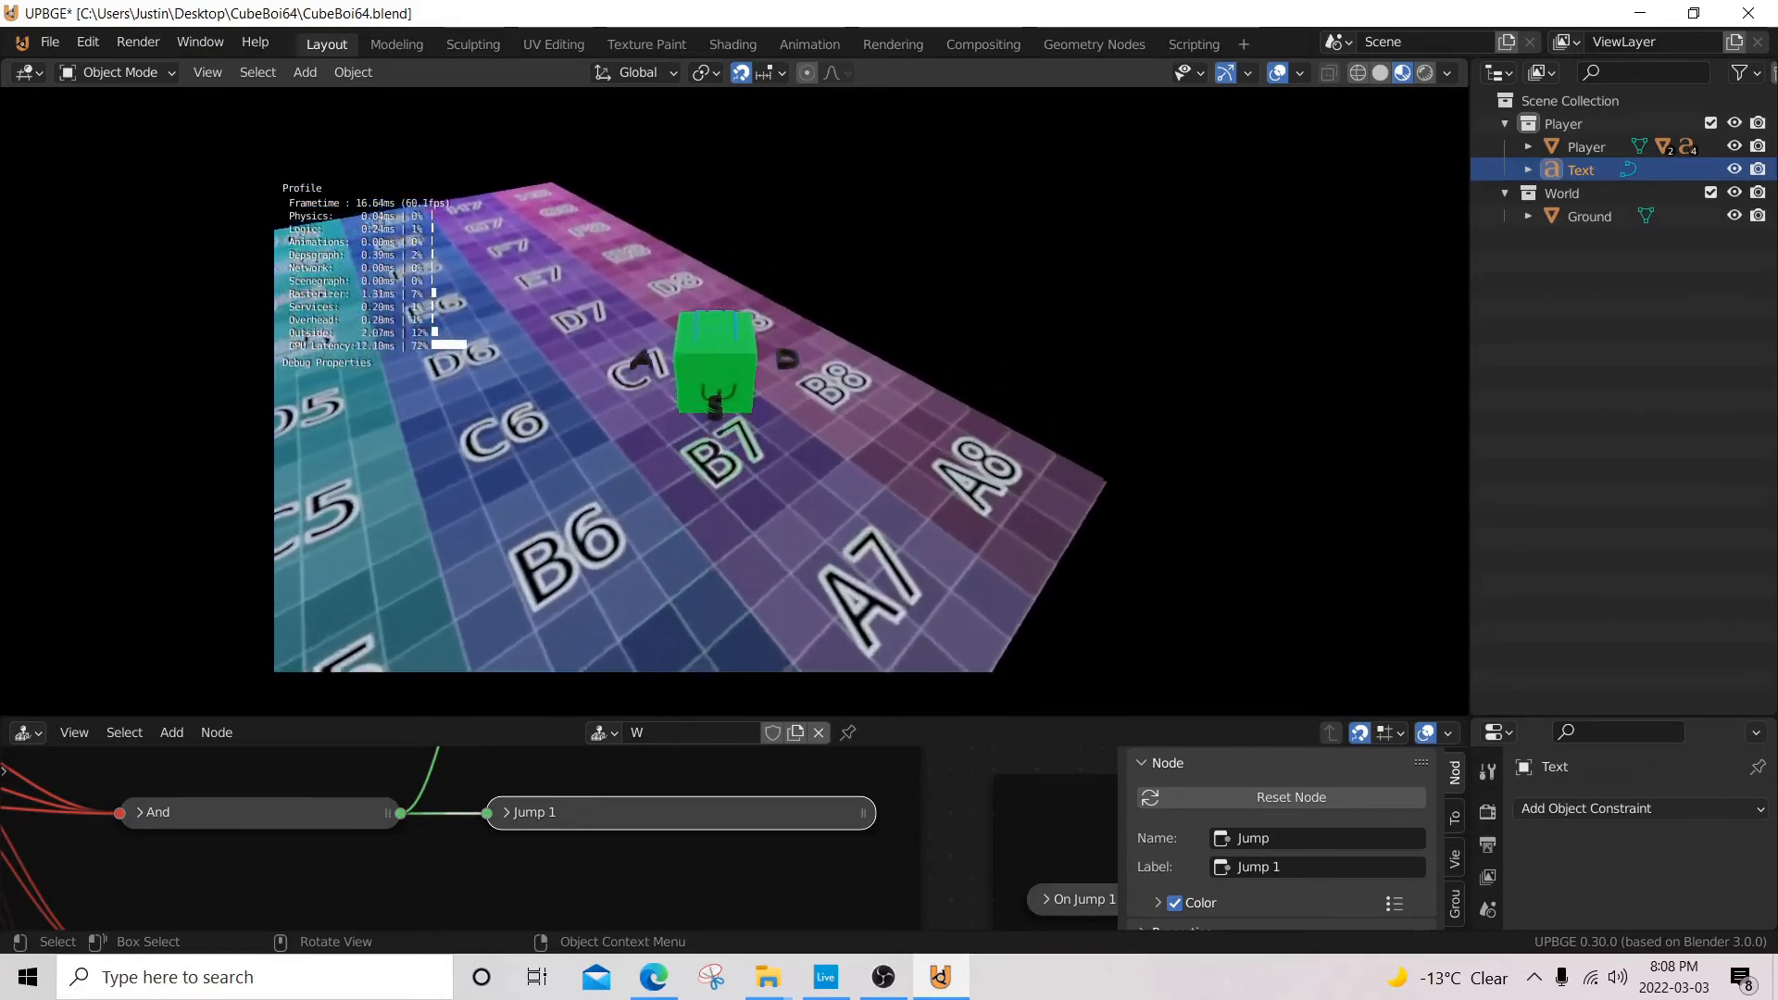
key("w")
key("a")
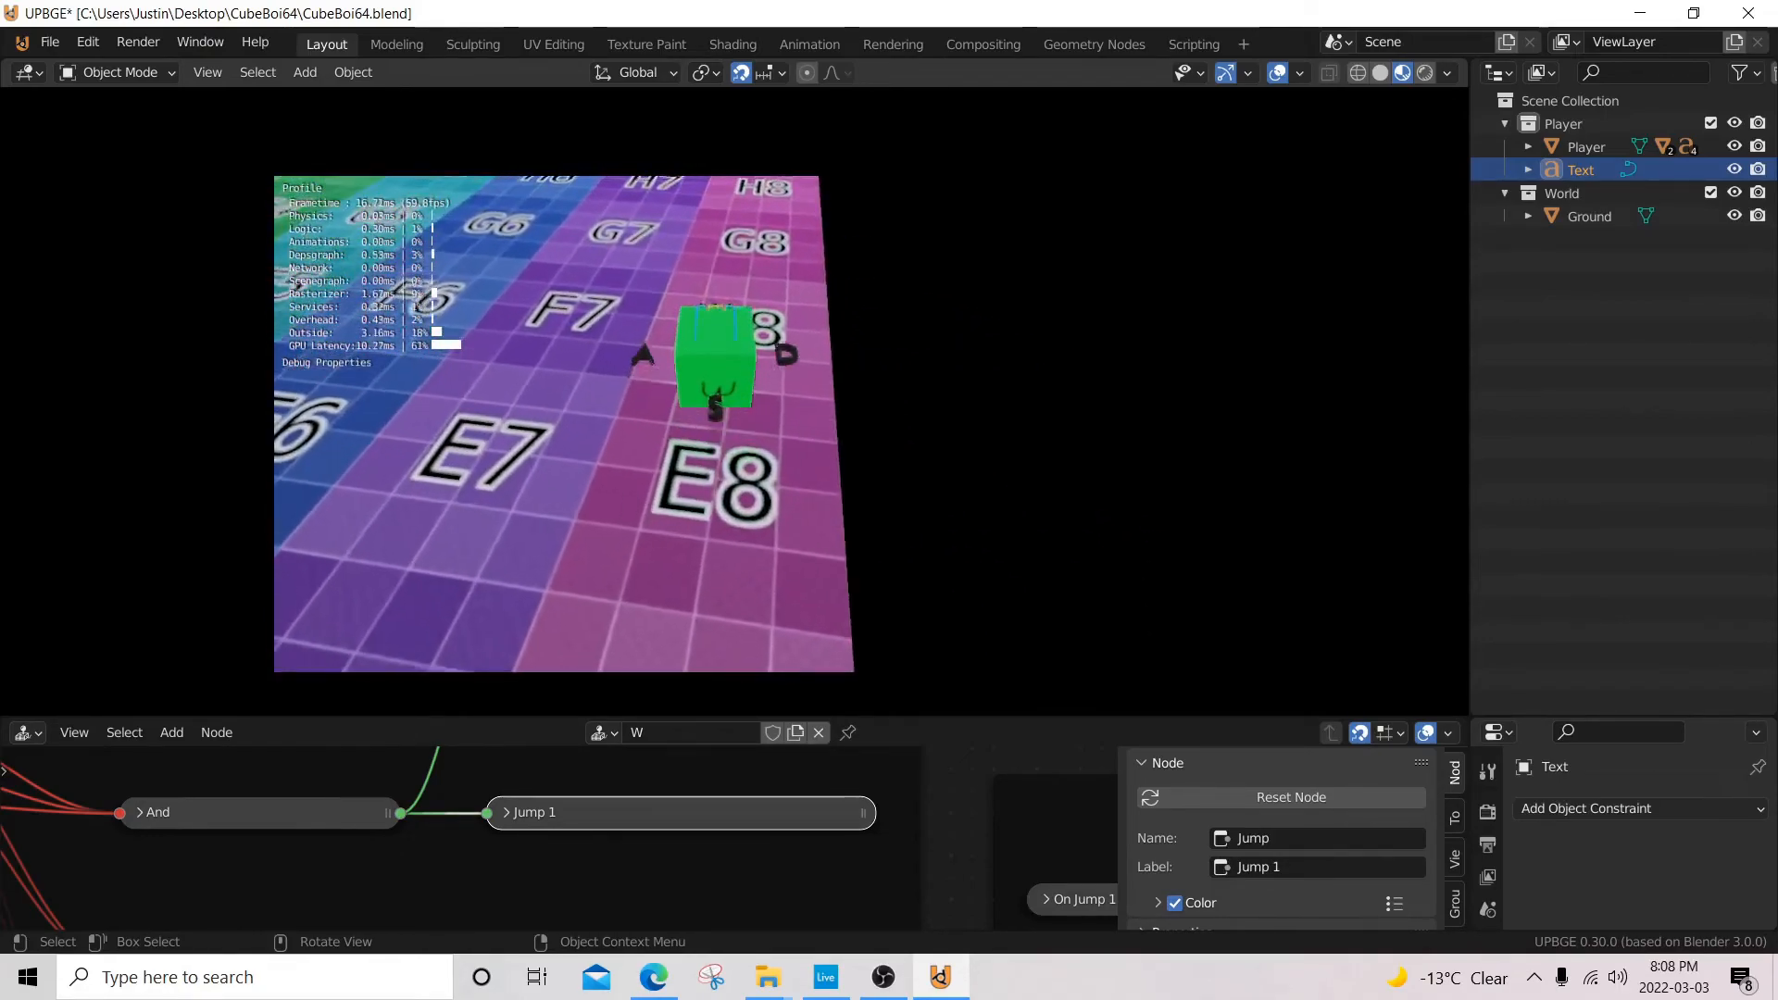
key("w")
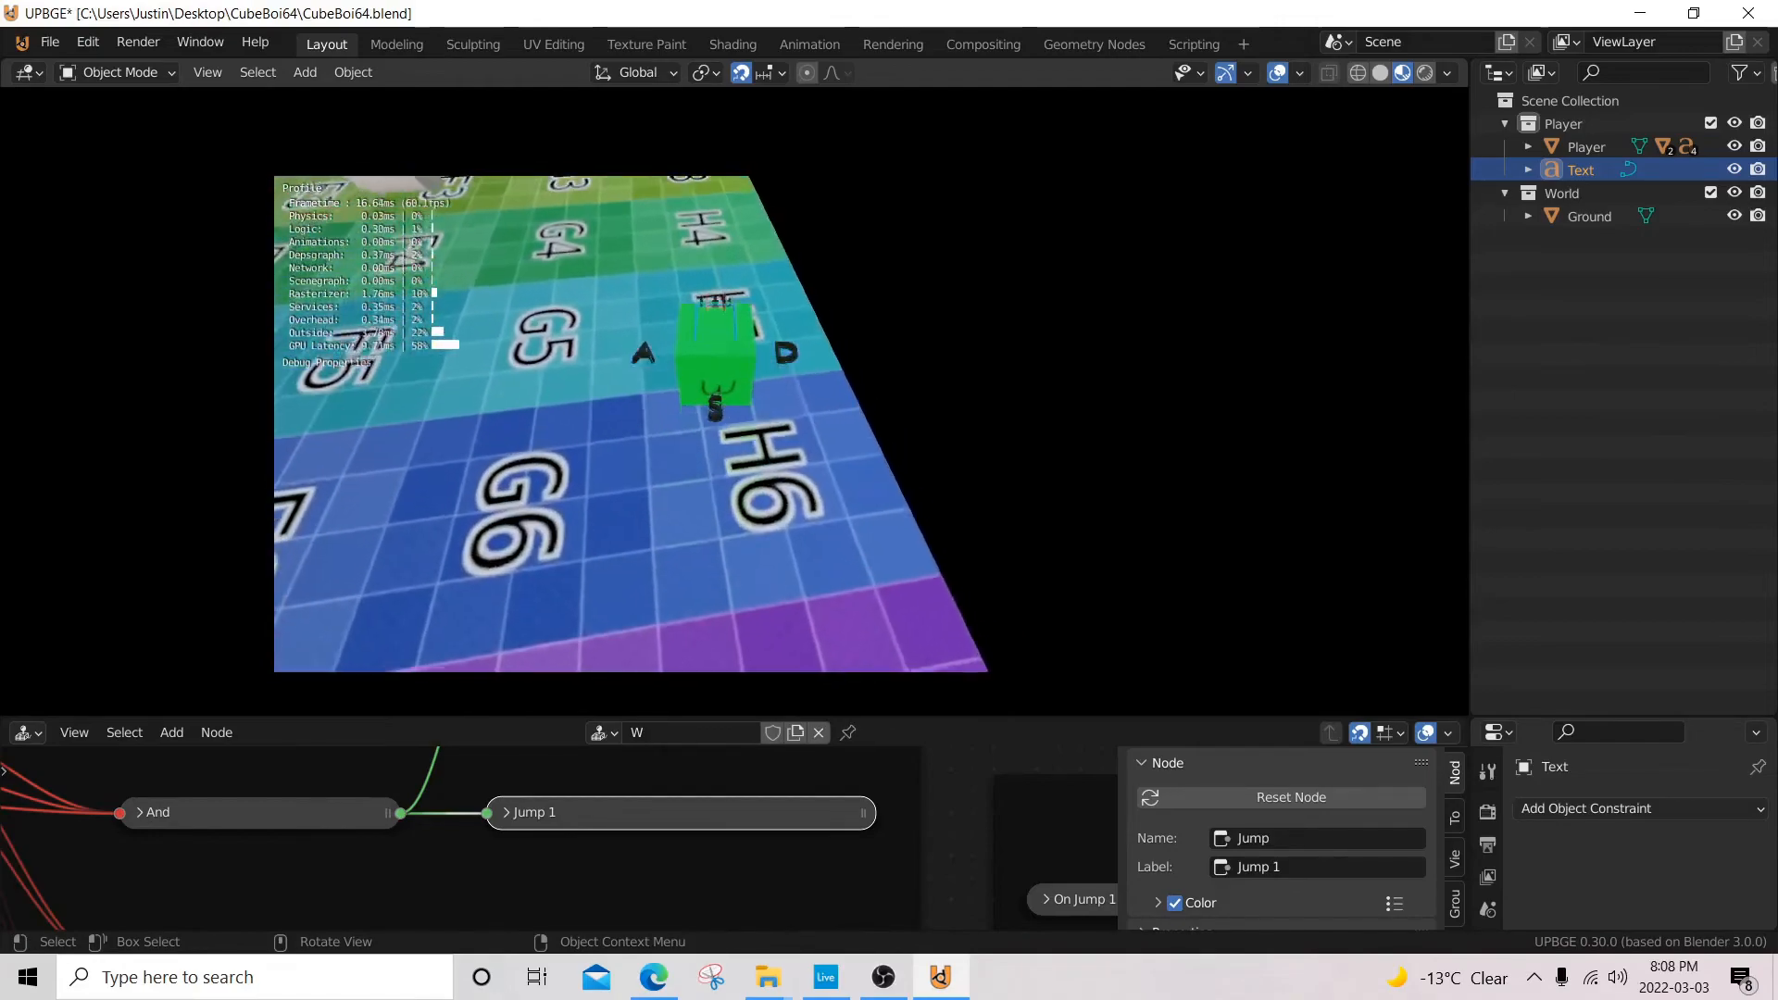
- Make the cube jump while running forward and continue its lap along the grid floor's outer edge
key("w")
key("space")
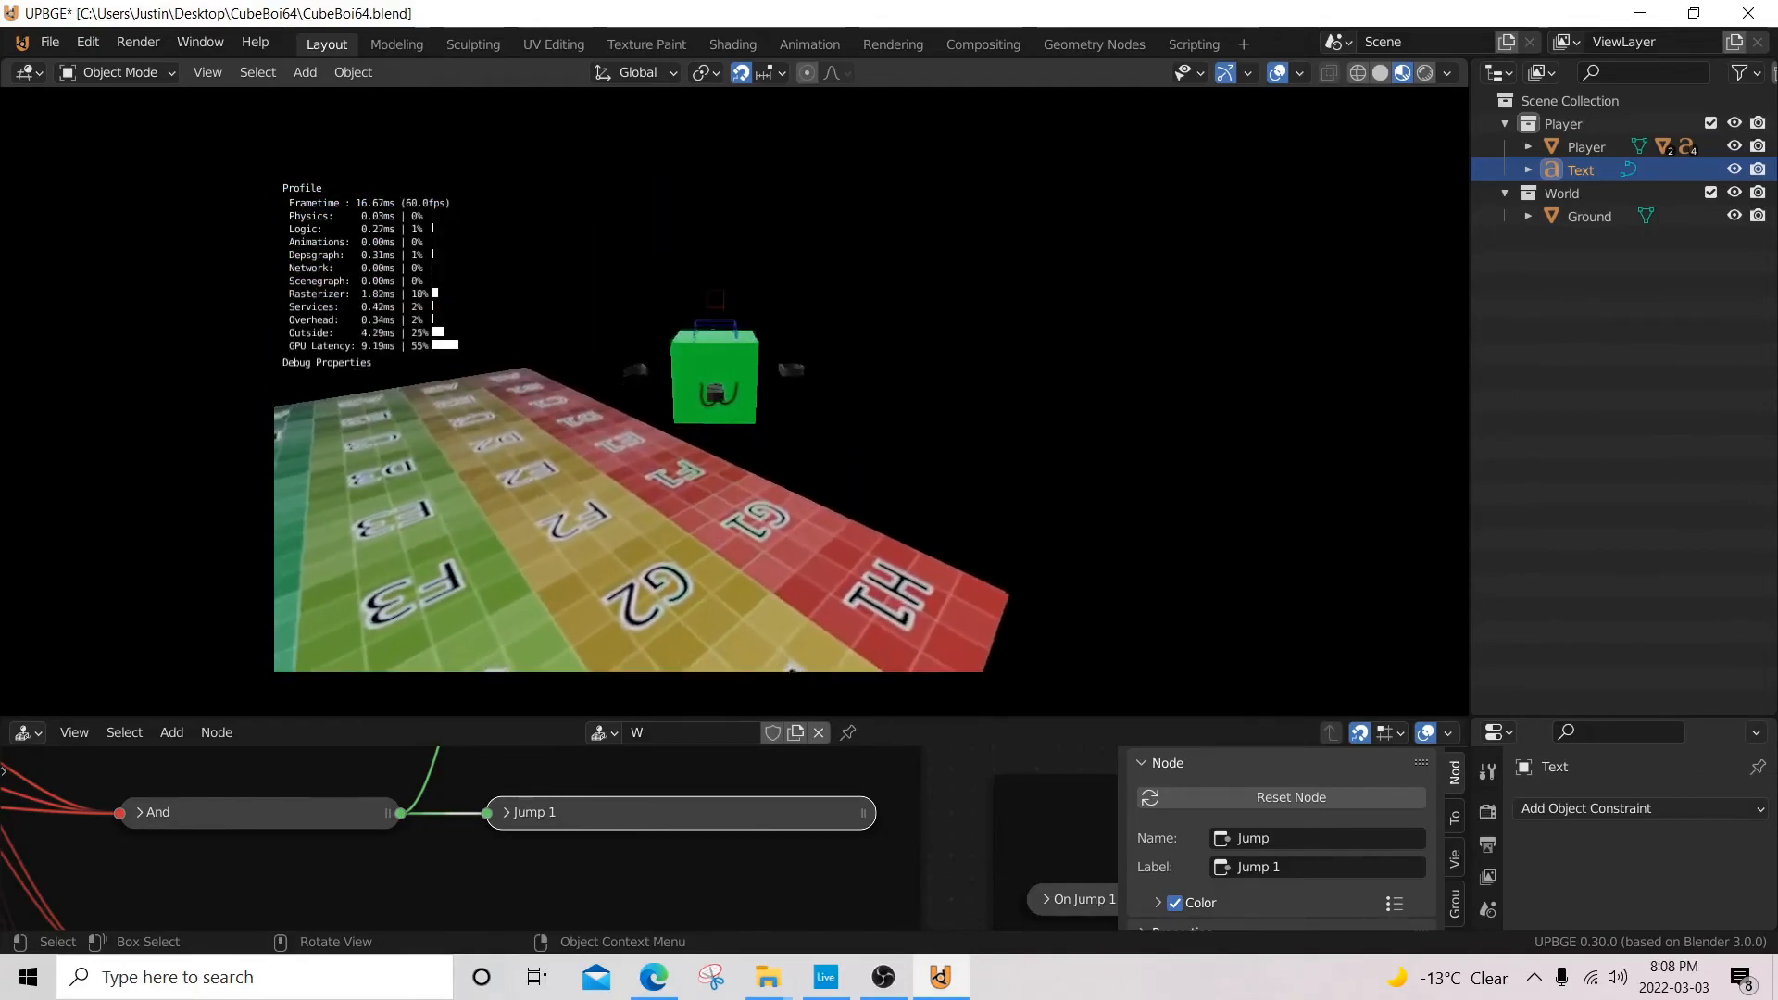
key("w")
key("w")
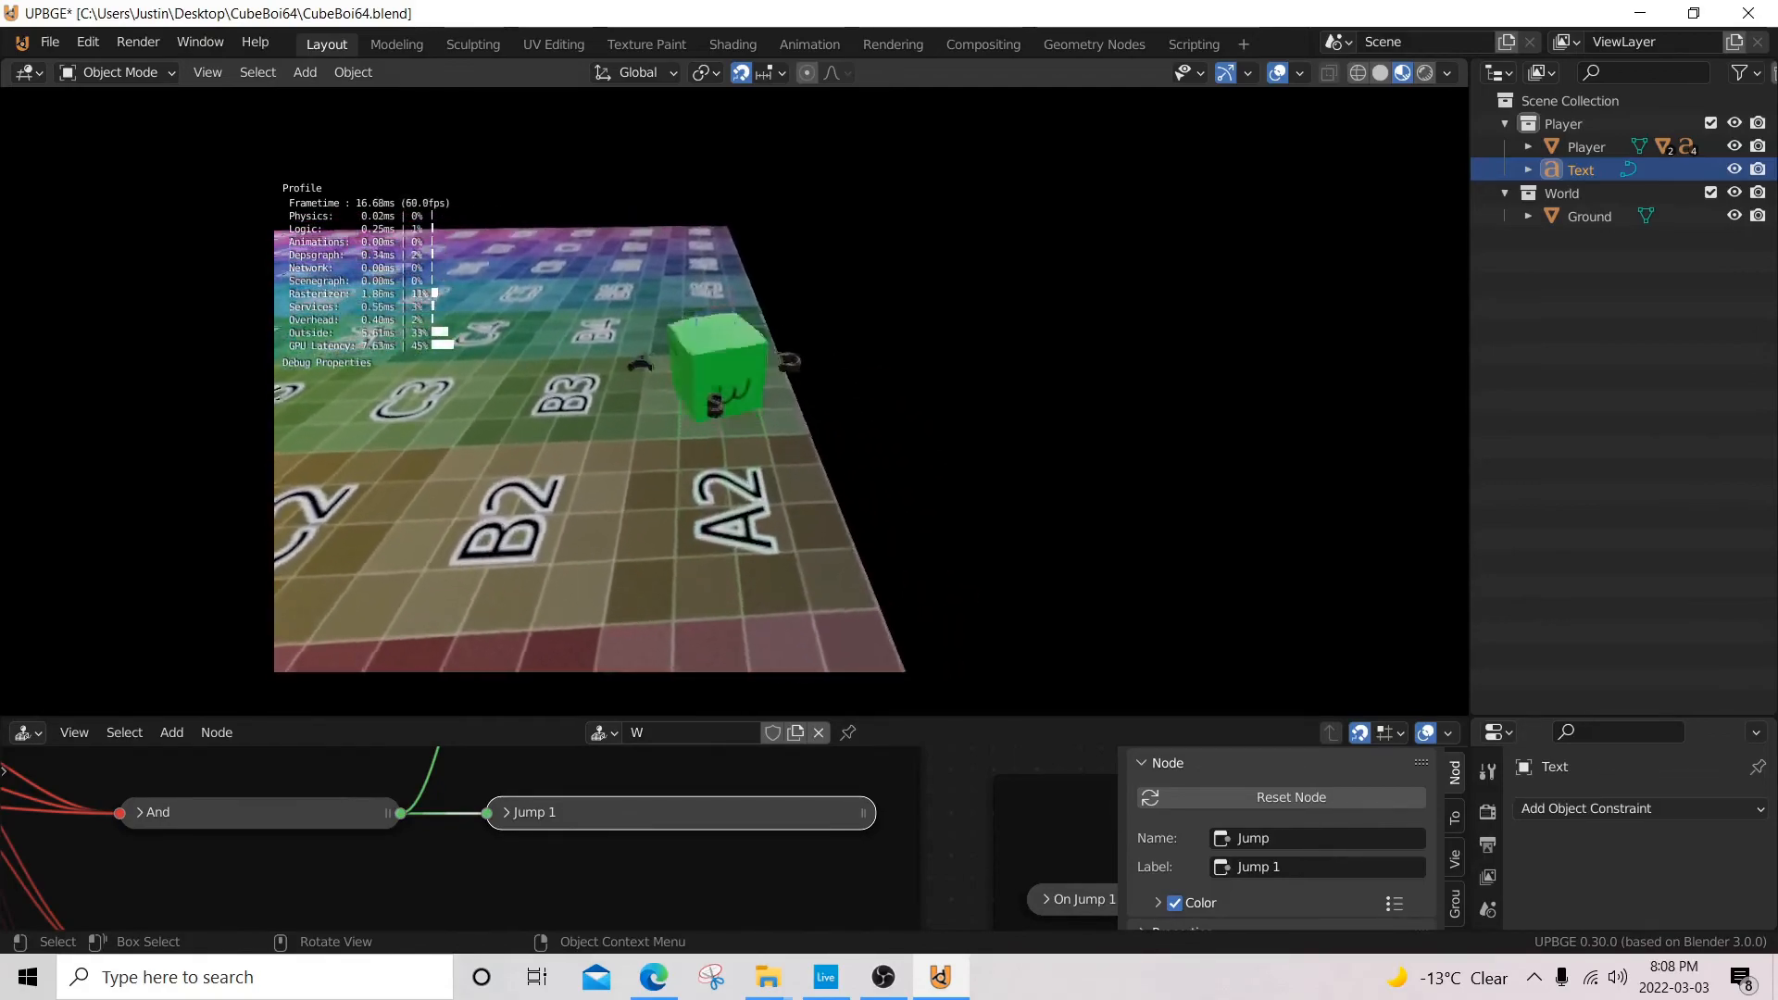
key("w")
key("w")
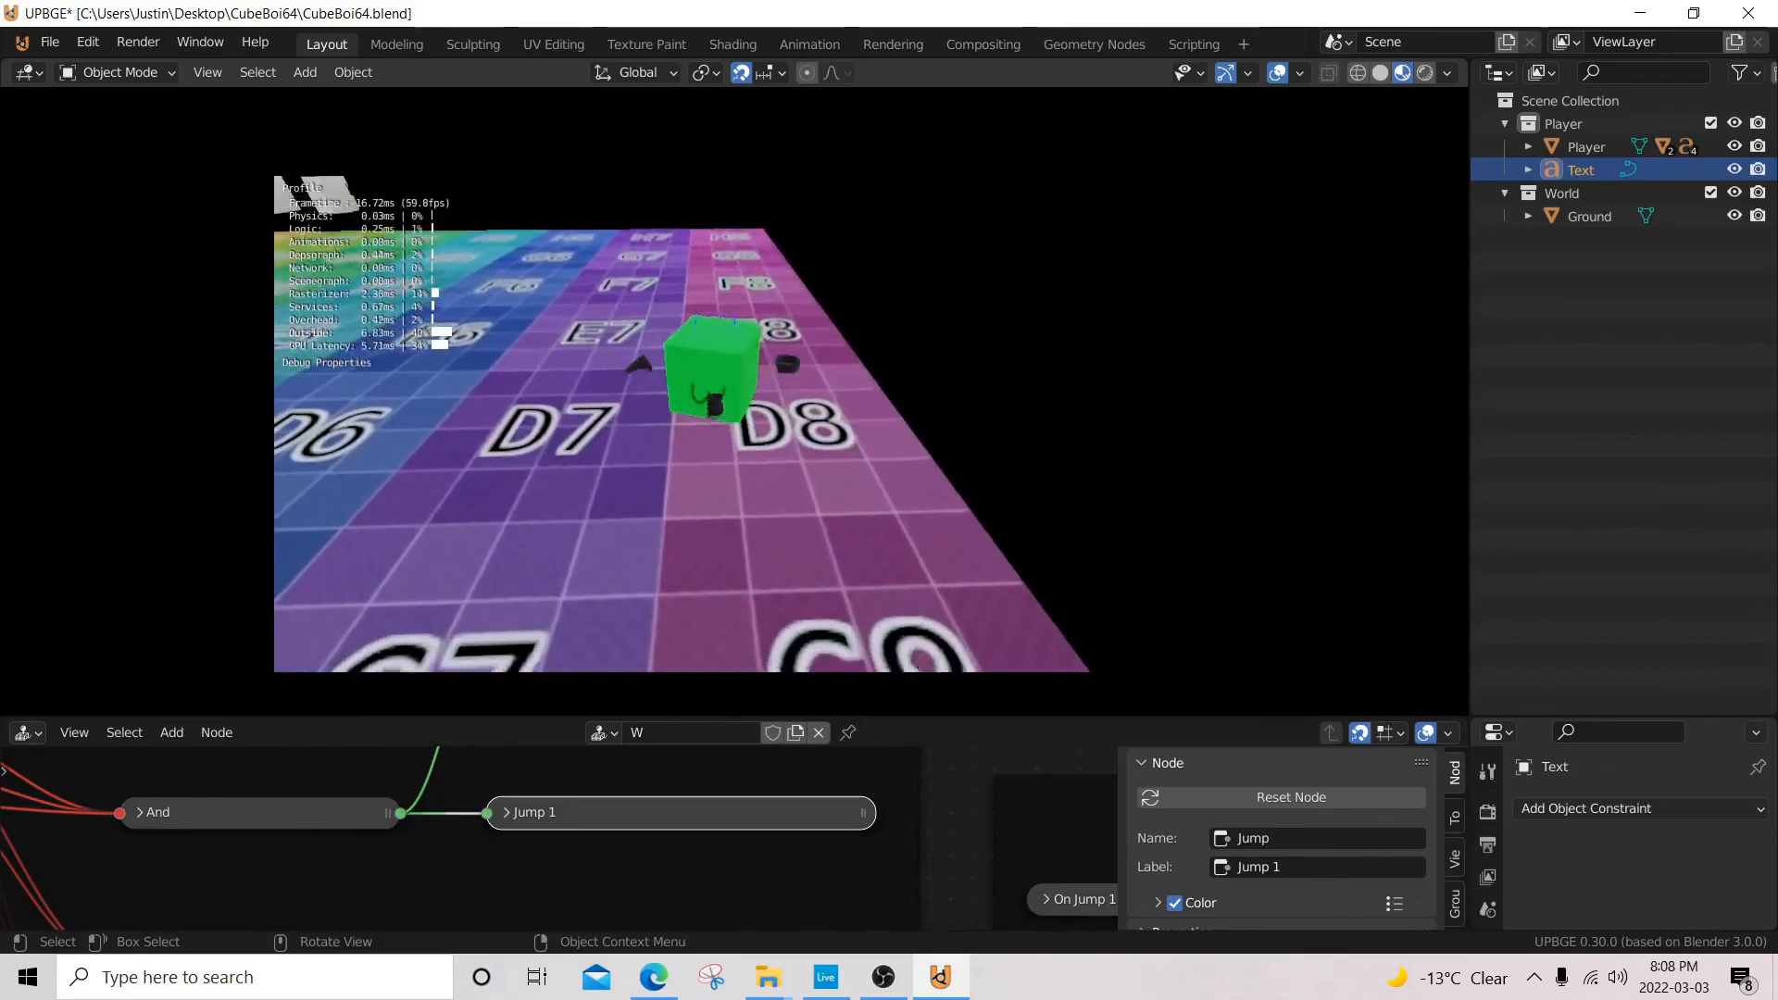
- Test repeated jumps combined with left, backward and right movement from the H8 corner of the grid floor
key("a")
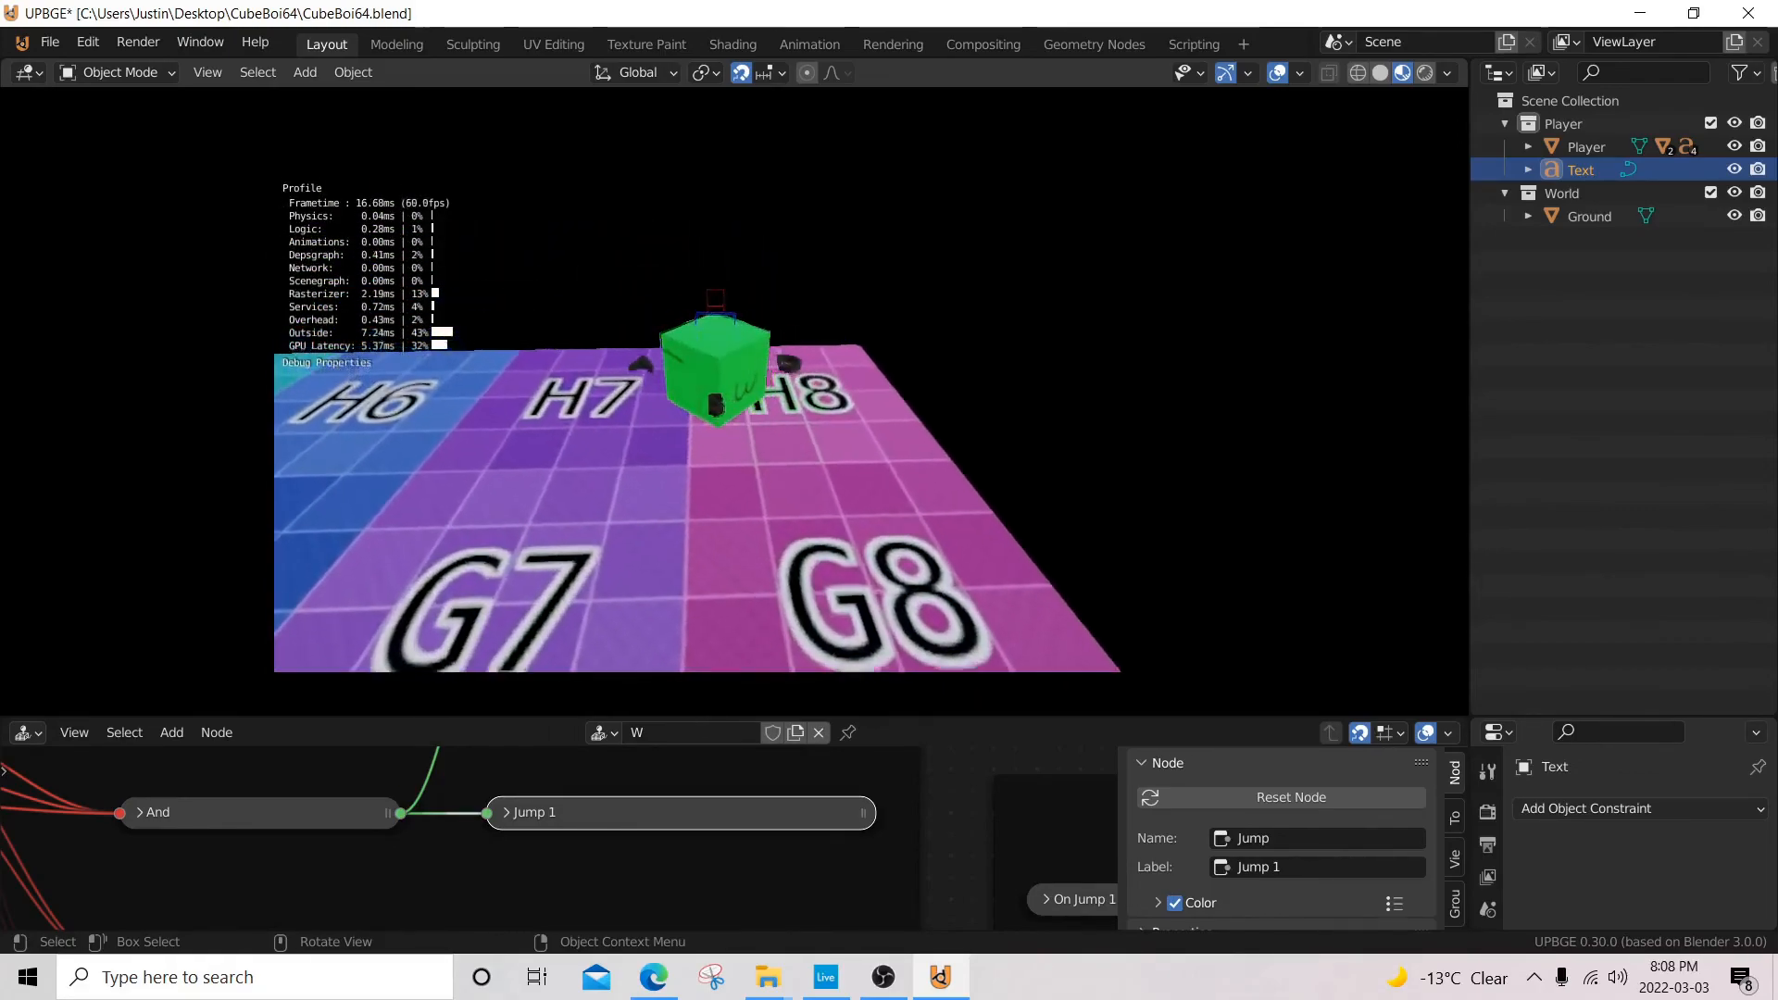
key("space")
key("space")
key("s")
key("d")
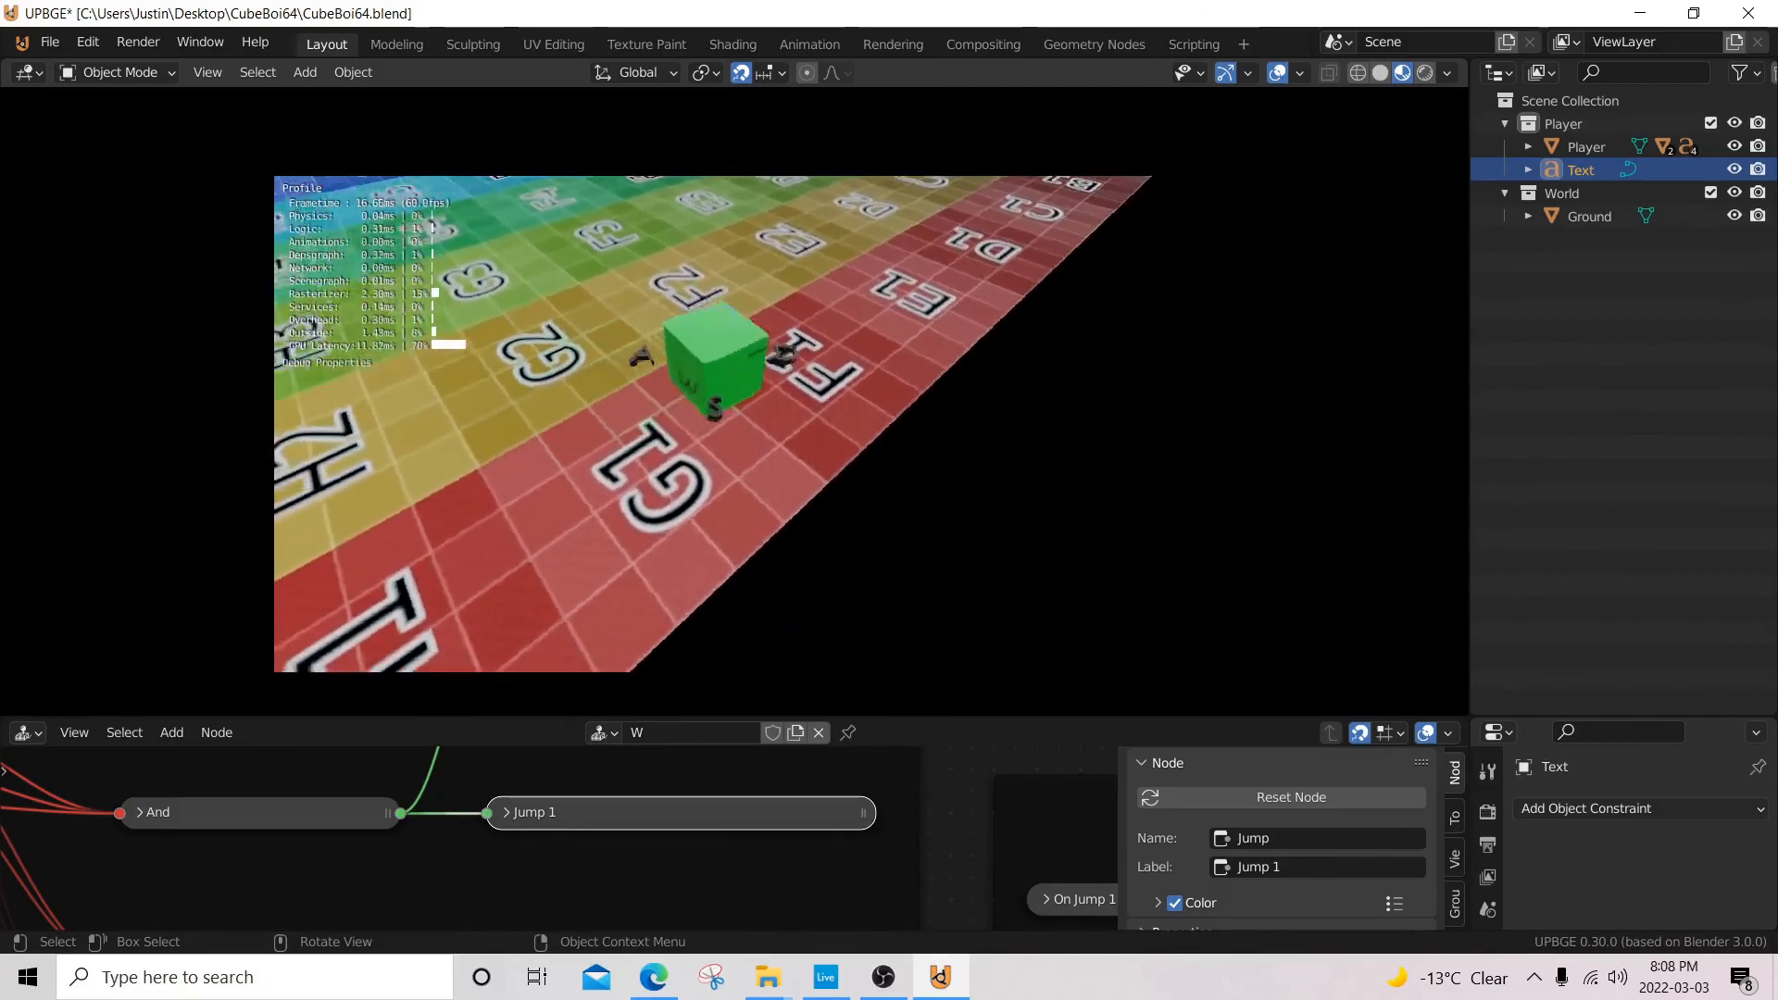